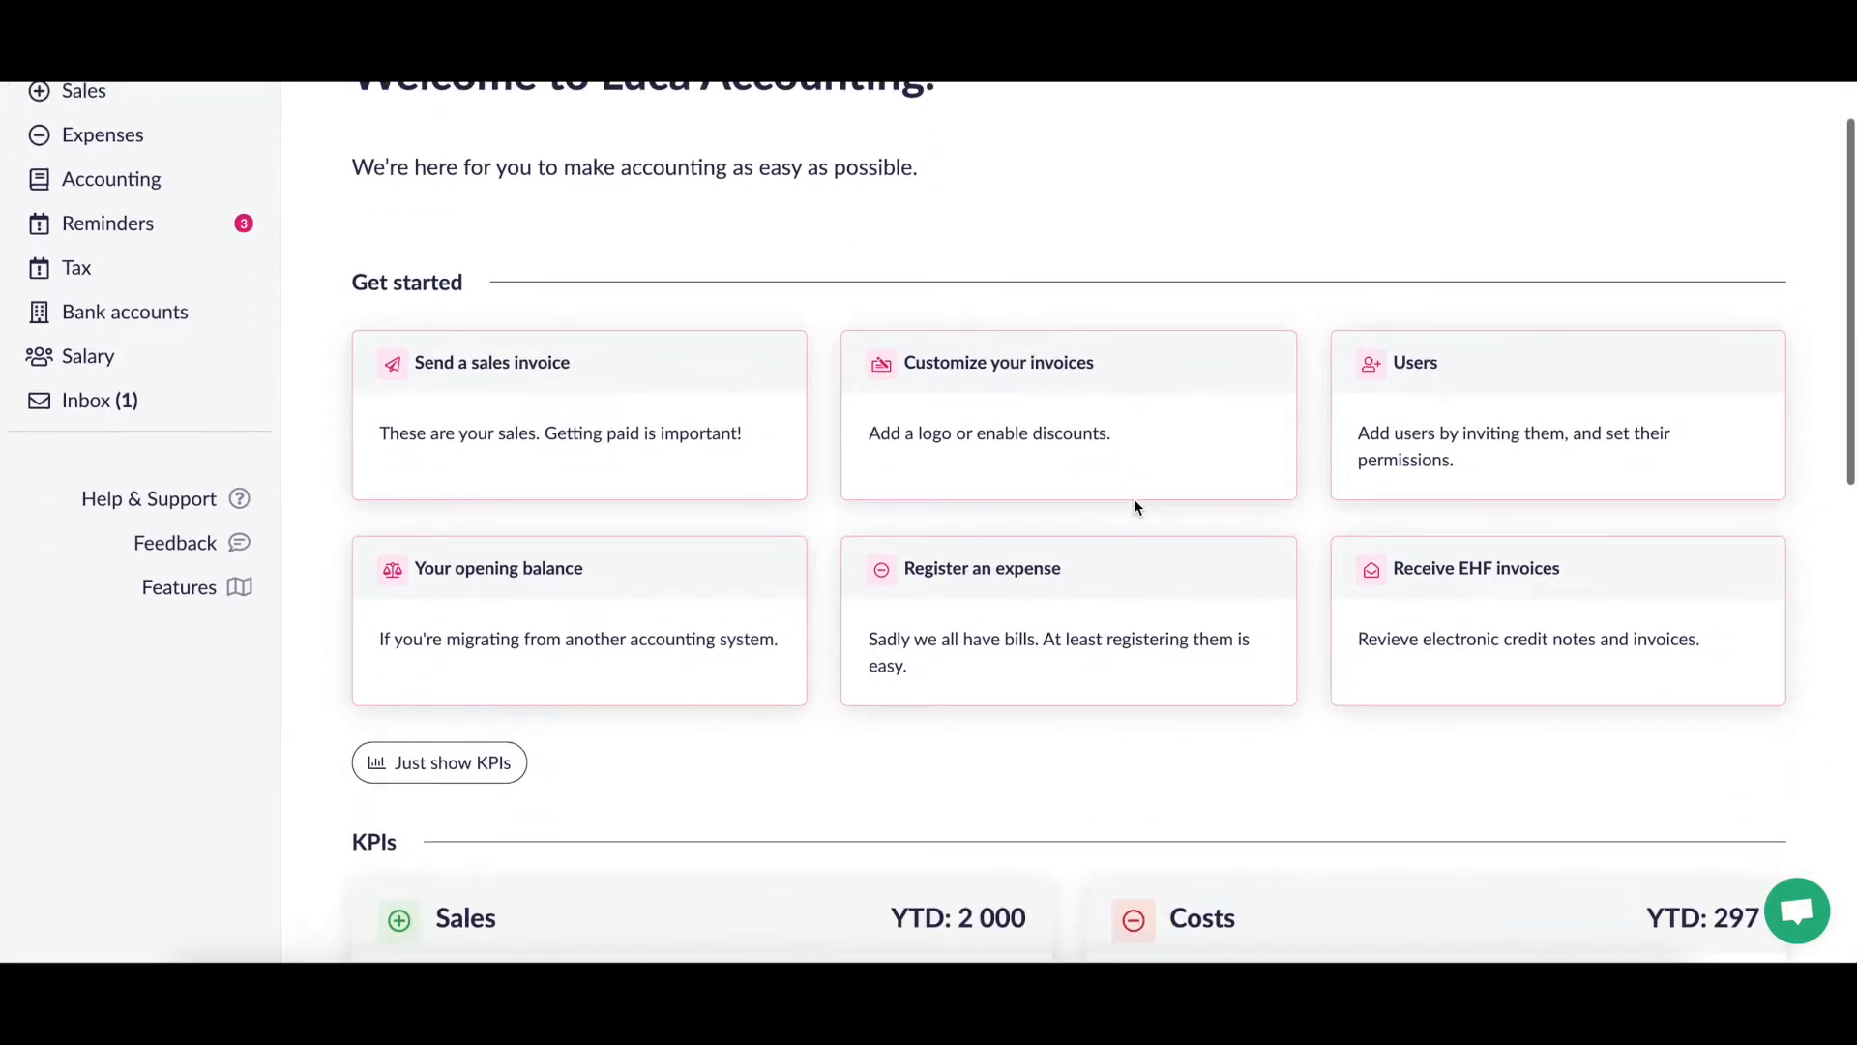
{"action": "scroll", "coordinate": [1134, 501], "scroll_direction": "down", "scroll_amount": 1}
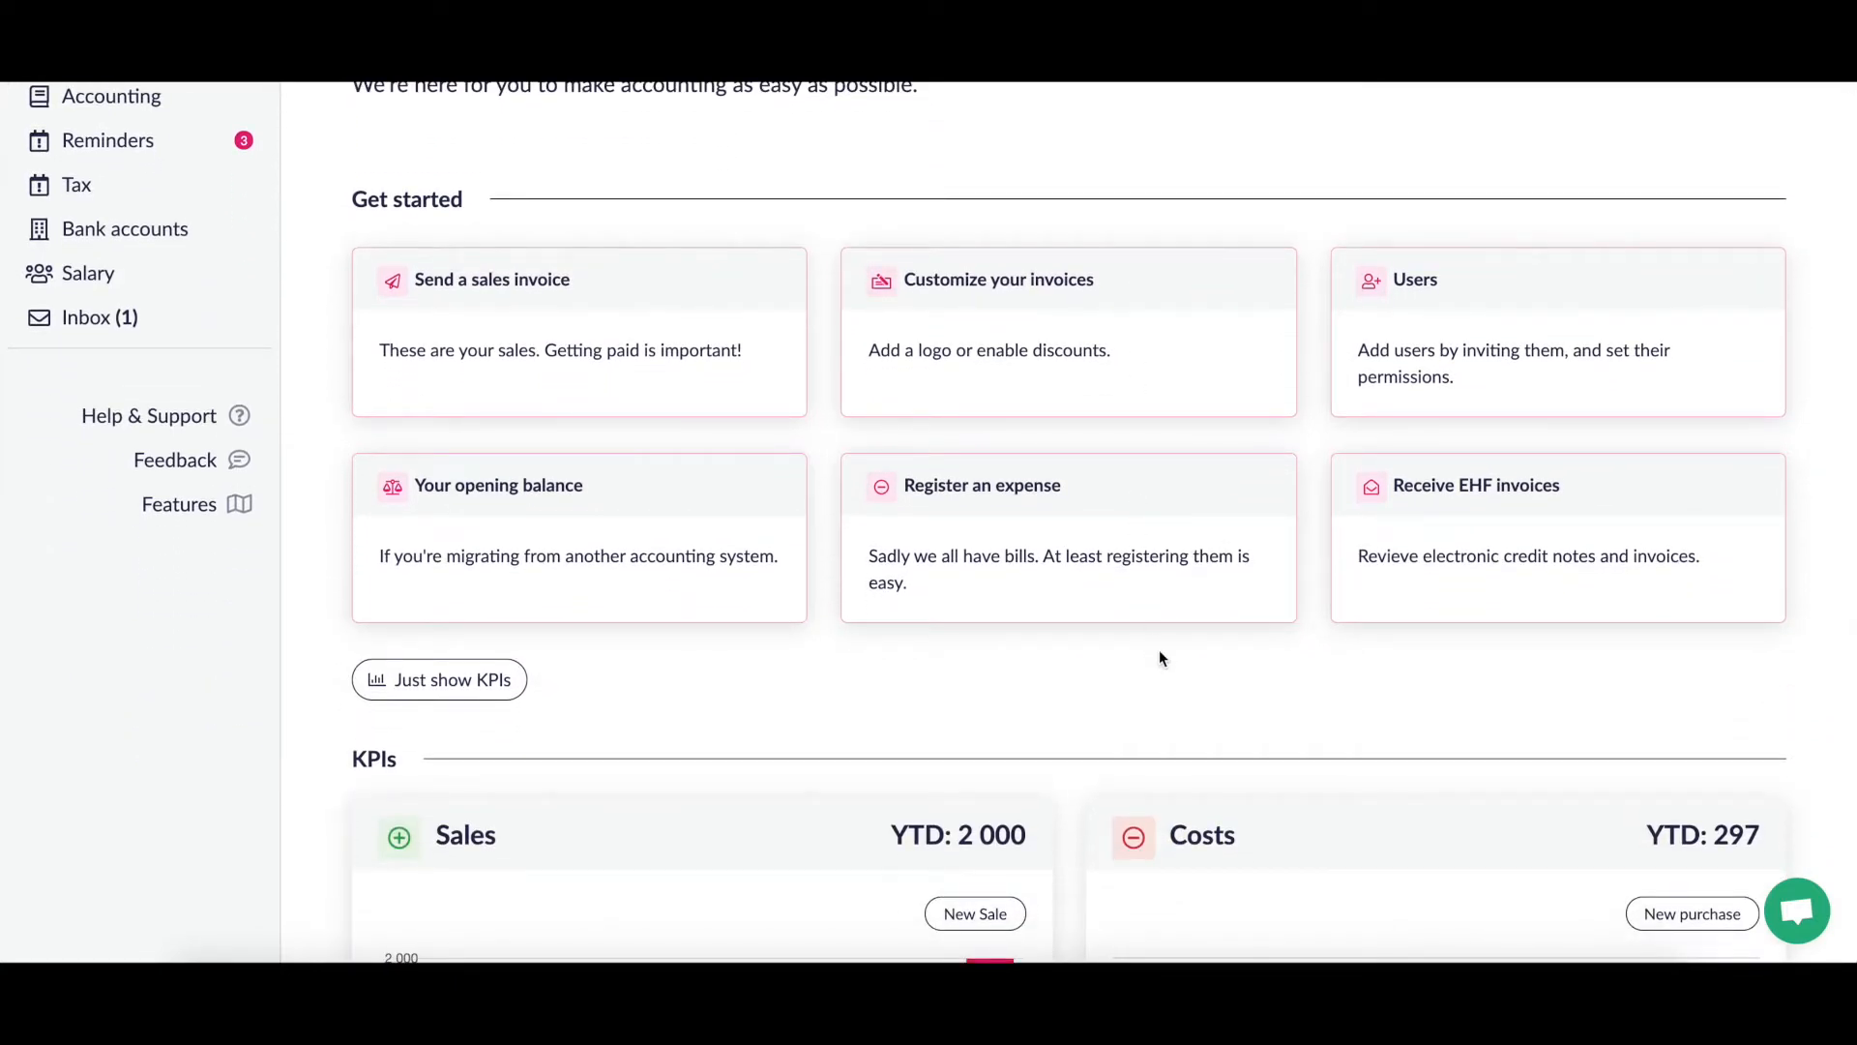
Step: Start a new sales invoice from the Sales > Invoices list
{"action": "scroll", "coordinate": [1159, 658], "scroll_direction": "down", "scroll_amount": 2}
{"action": "scroll", "coordinate": [1159, 658], "scroll_direction": "up", "scroll_amount": 2}
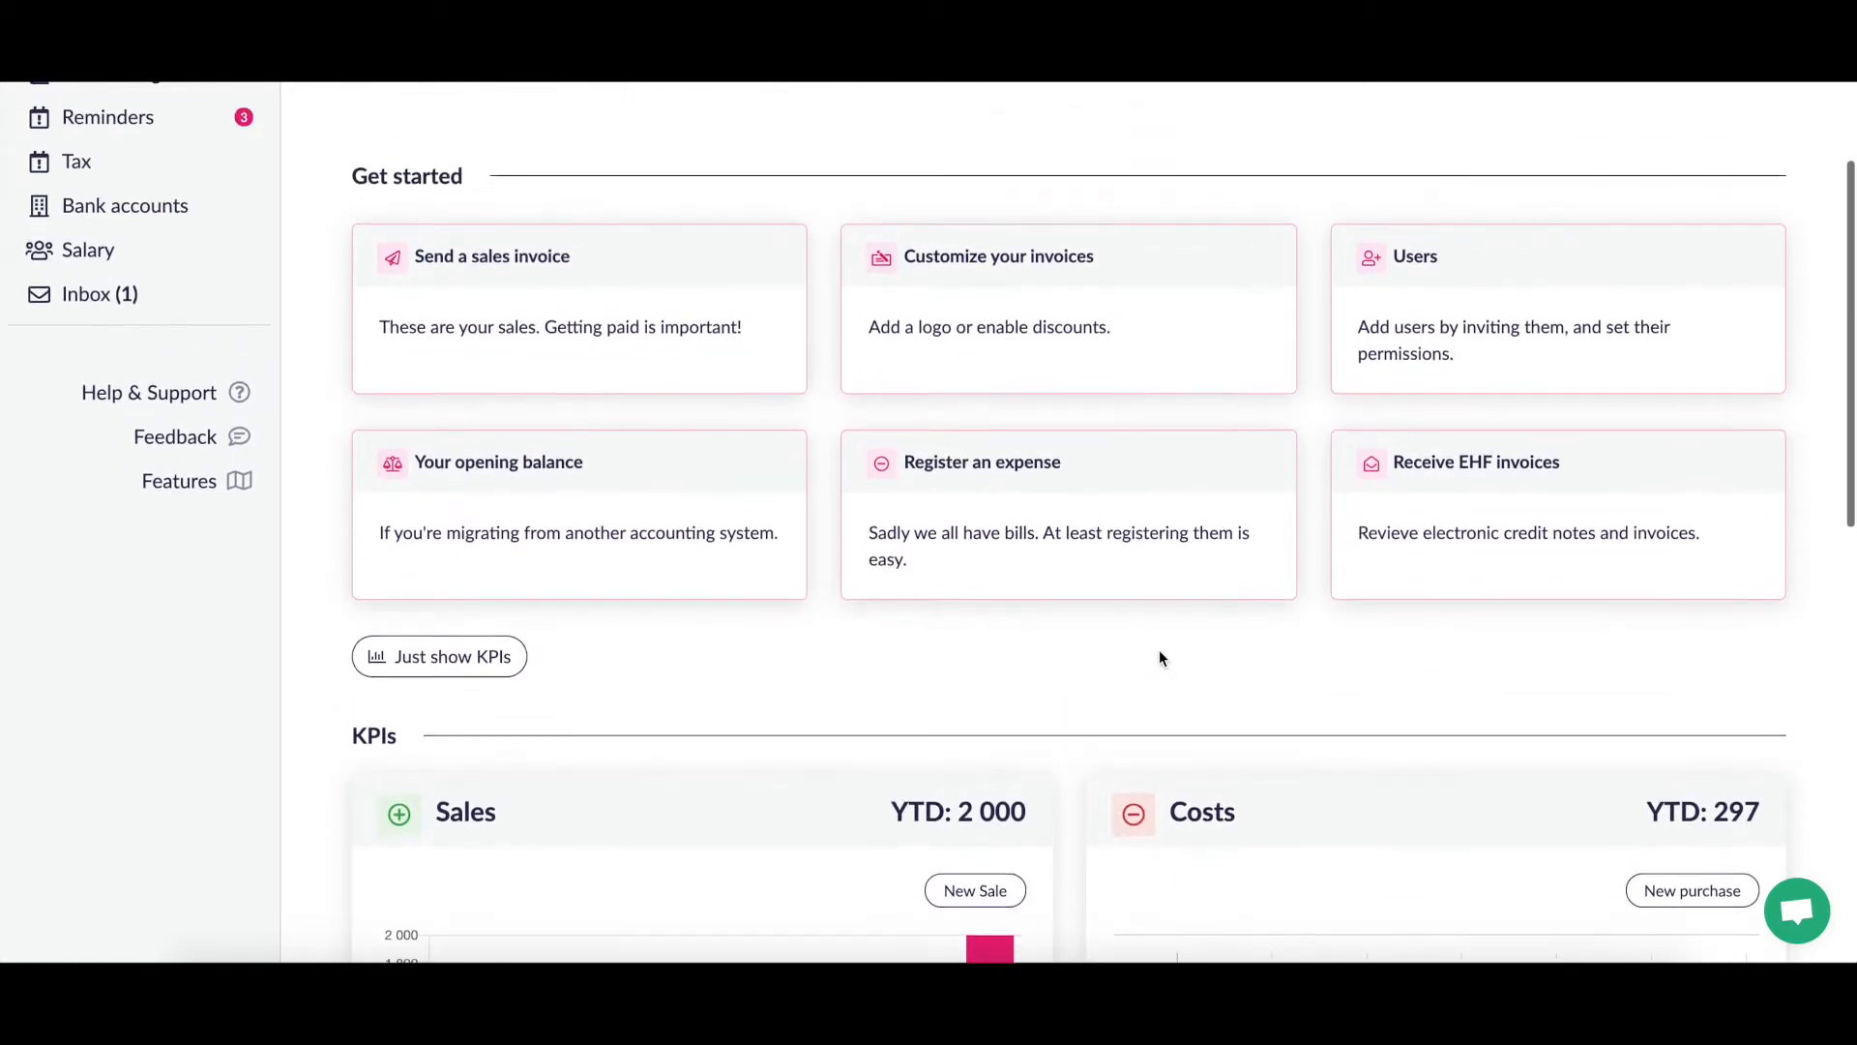
{"action": "scroll", "coordinate": [1160, 658], "scroll_direction": "down", "scroll_amount": 1}
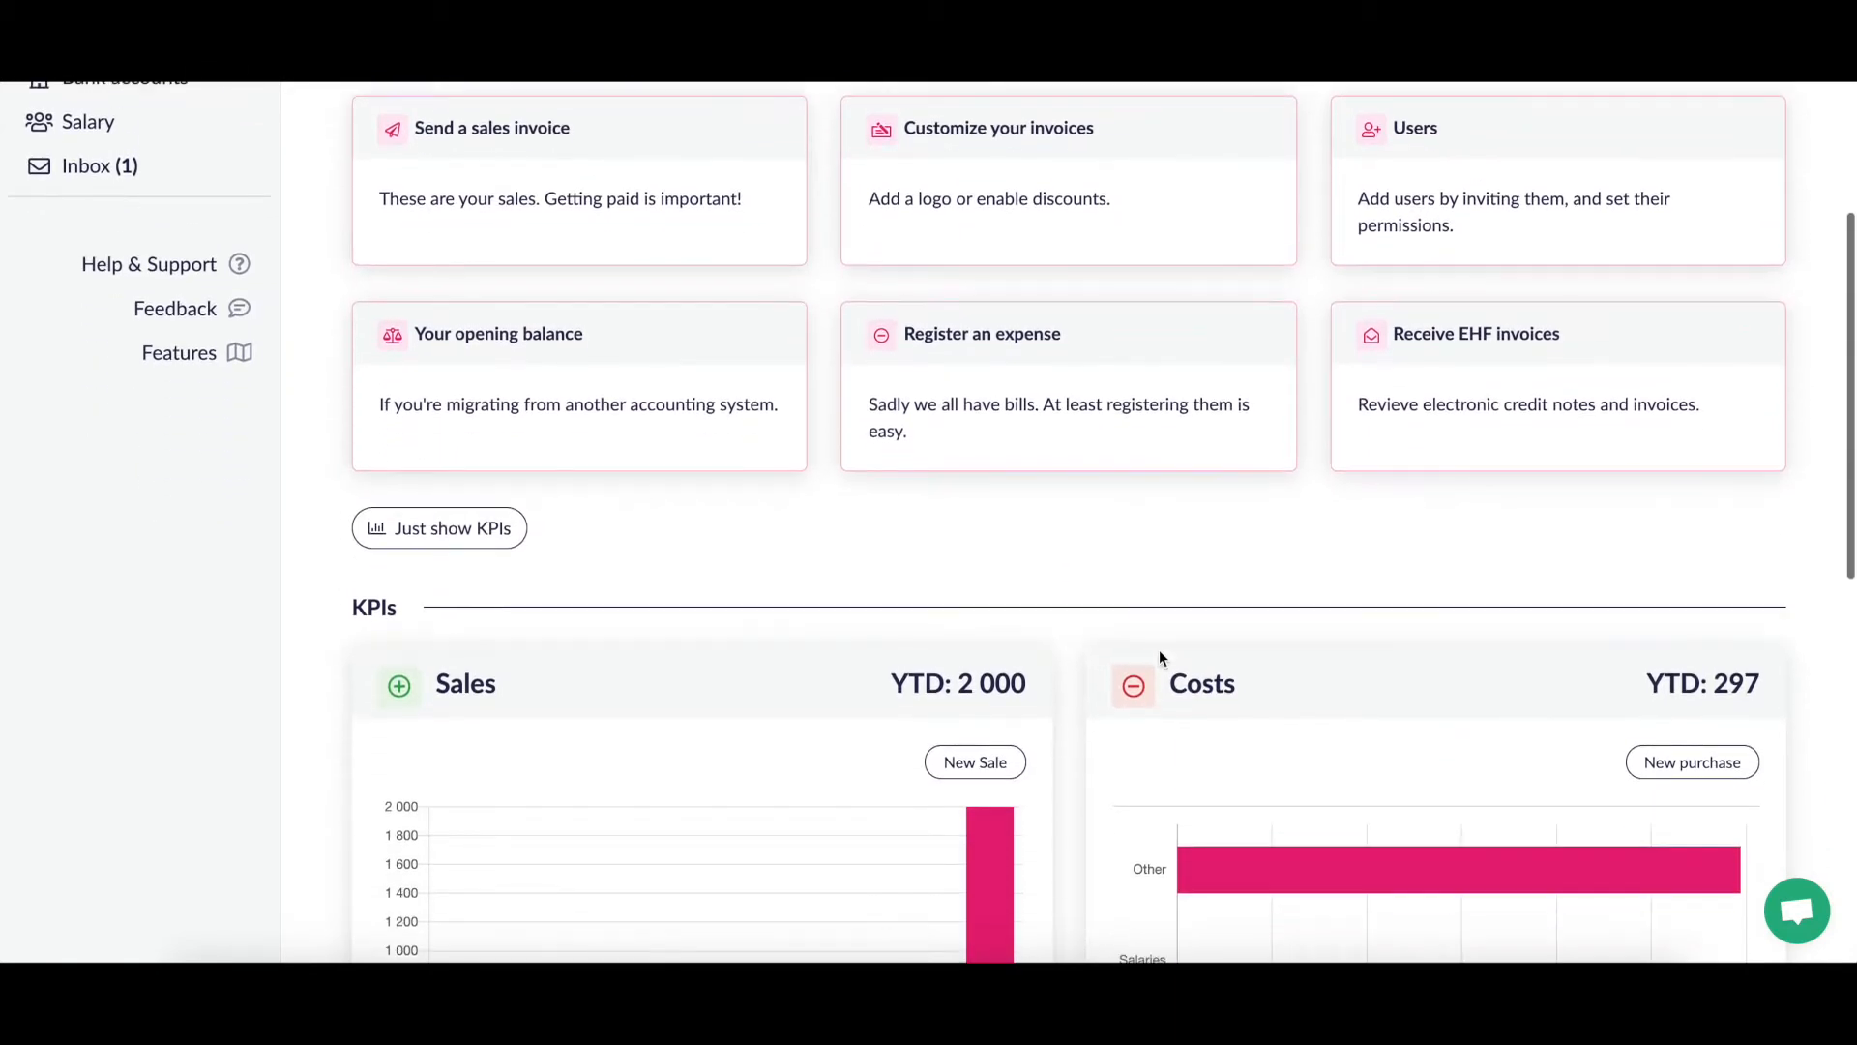
{"action": "scroll", "coordinate": [1160, 657], "scroll_direction": "down", "scroll_amount": 4}
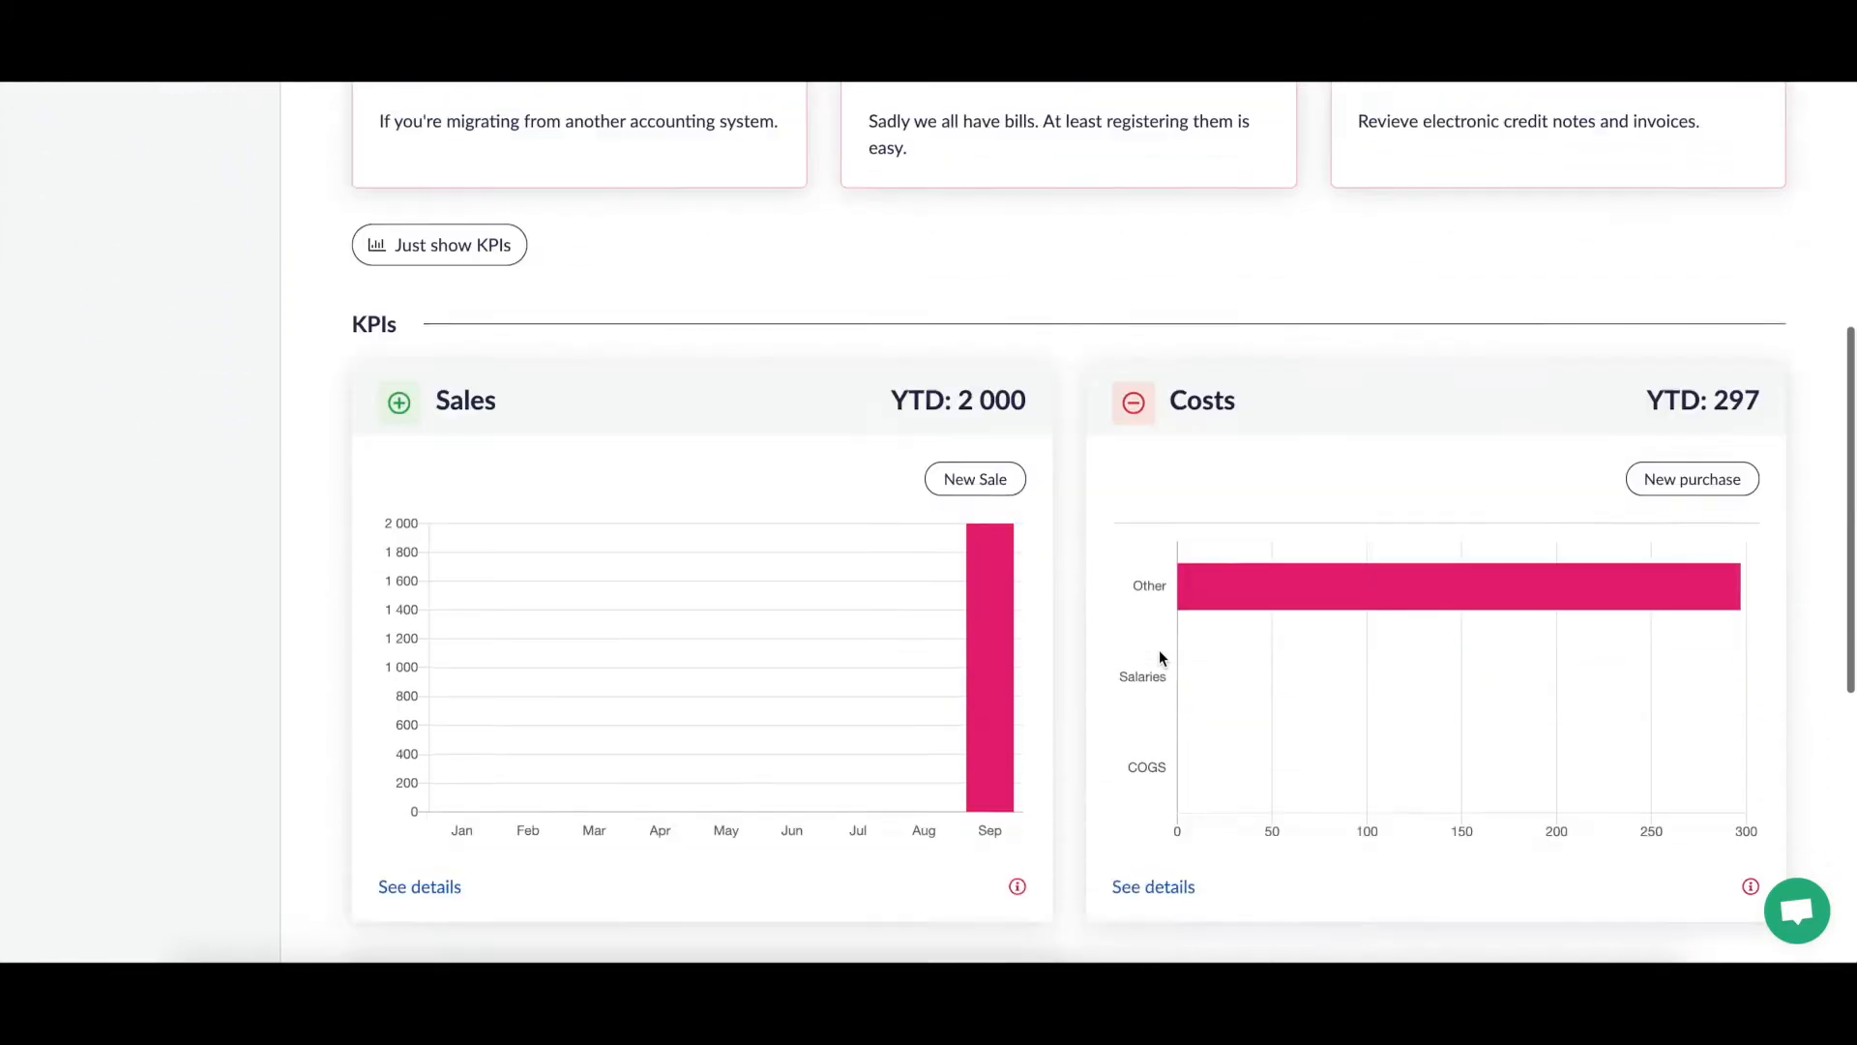
{"action": "scroll", "coordinate": [1160, 657], "scroll_direction": "down", "scroll_amount": 2}
{"action": "scroll", "coordinate": [1160, 657], "scroll_direction": "up", "scroll_amount": 2}
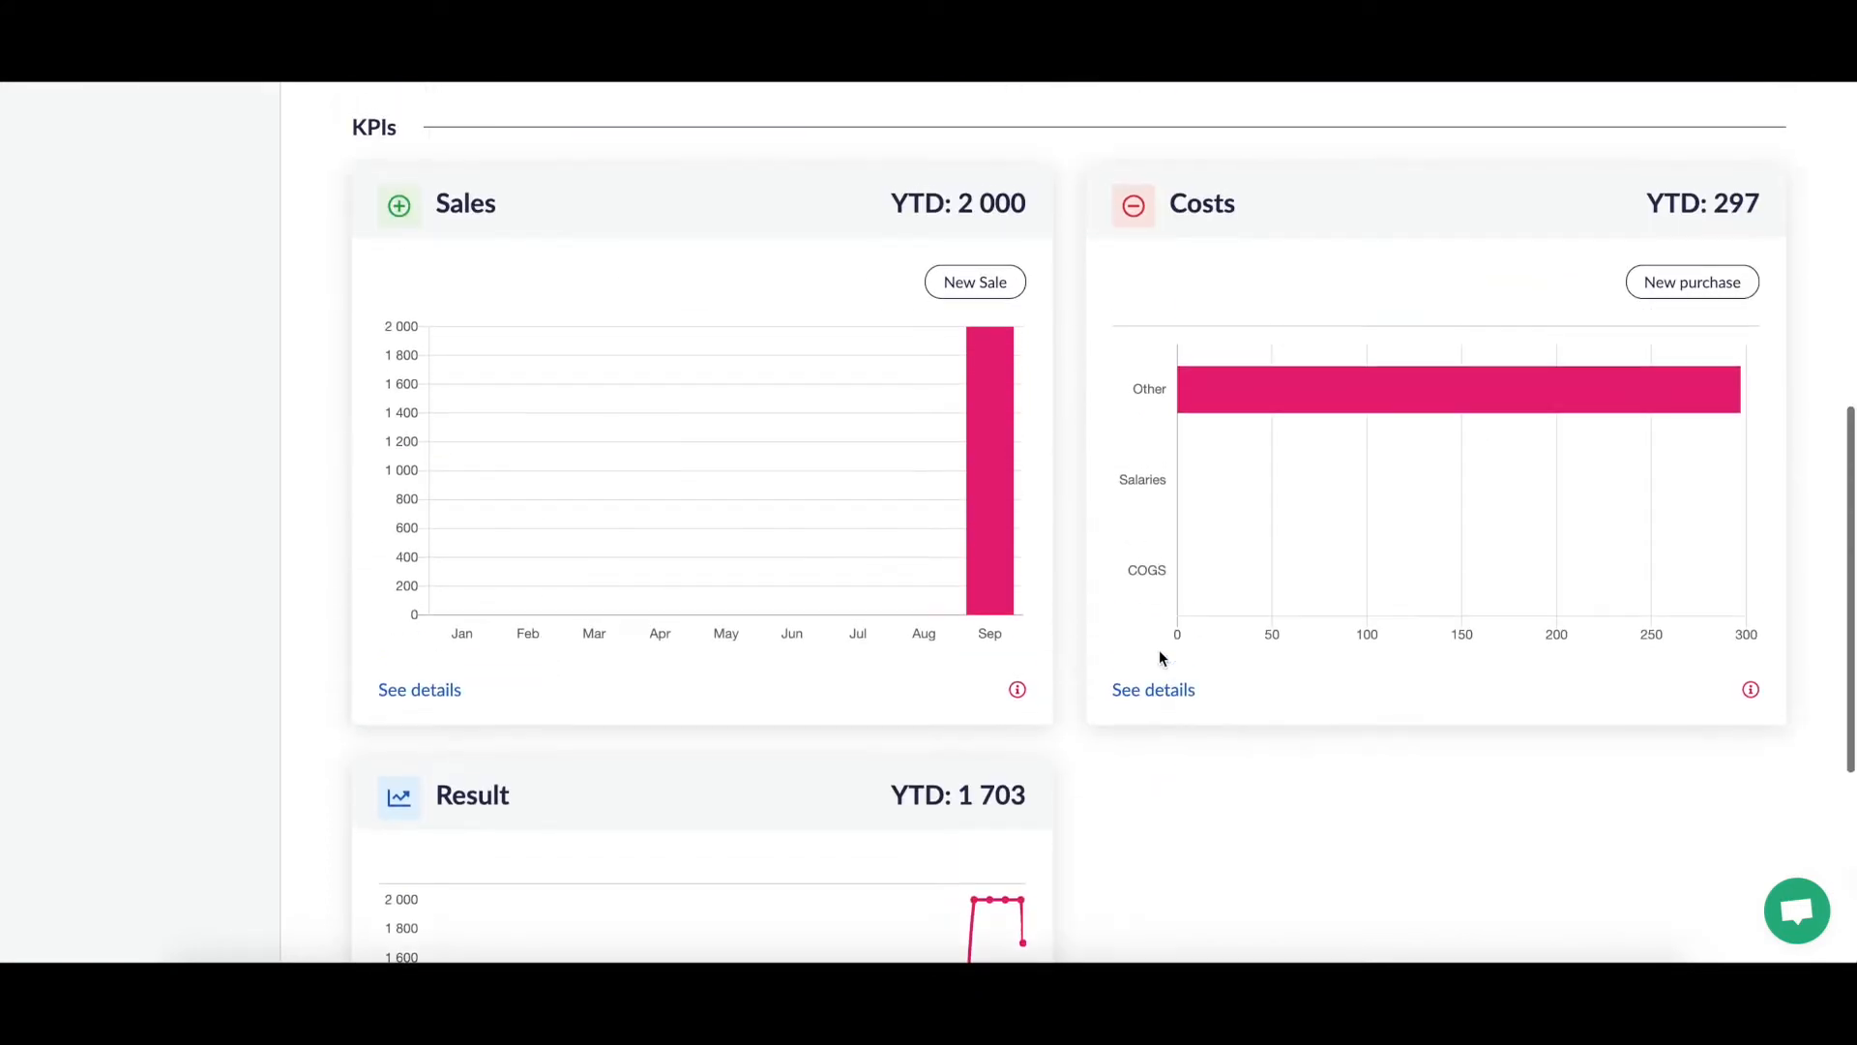
{"action": "scroll", "coordinate": [1160, 657], "scroll_direction": "up", "scroll_amount": 1}
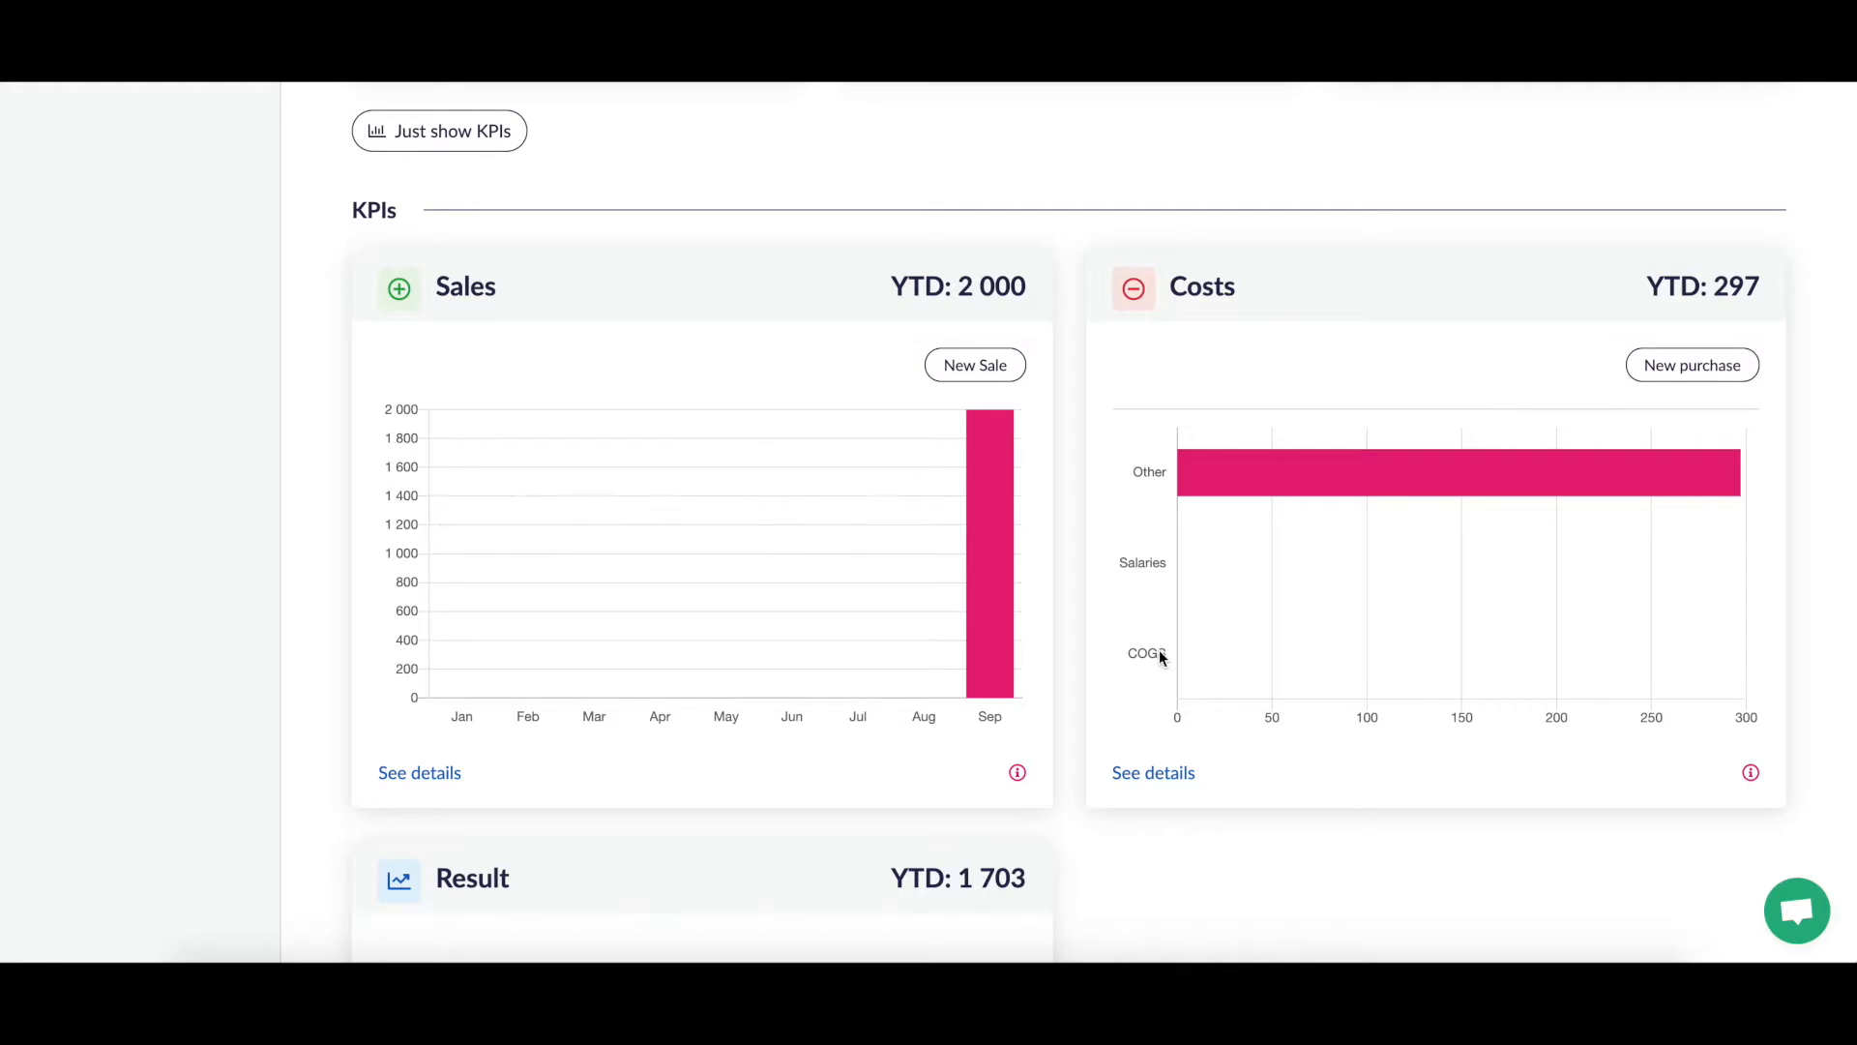
{"action": "scroll", "coordinate": [1159, 651], "scroll_direction": "down", "scroll_amount": 5}
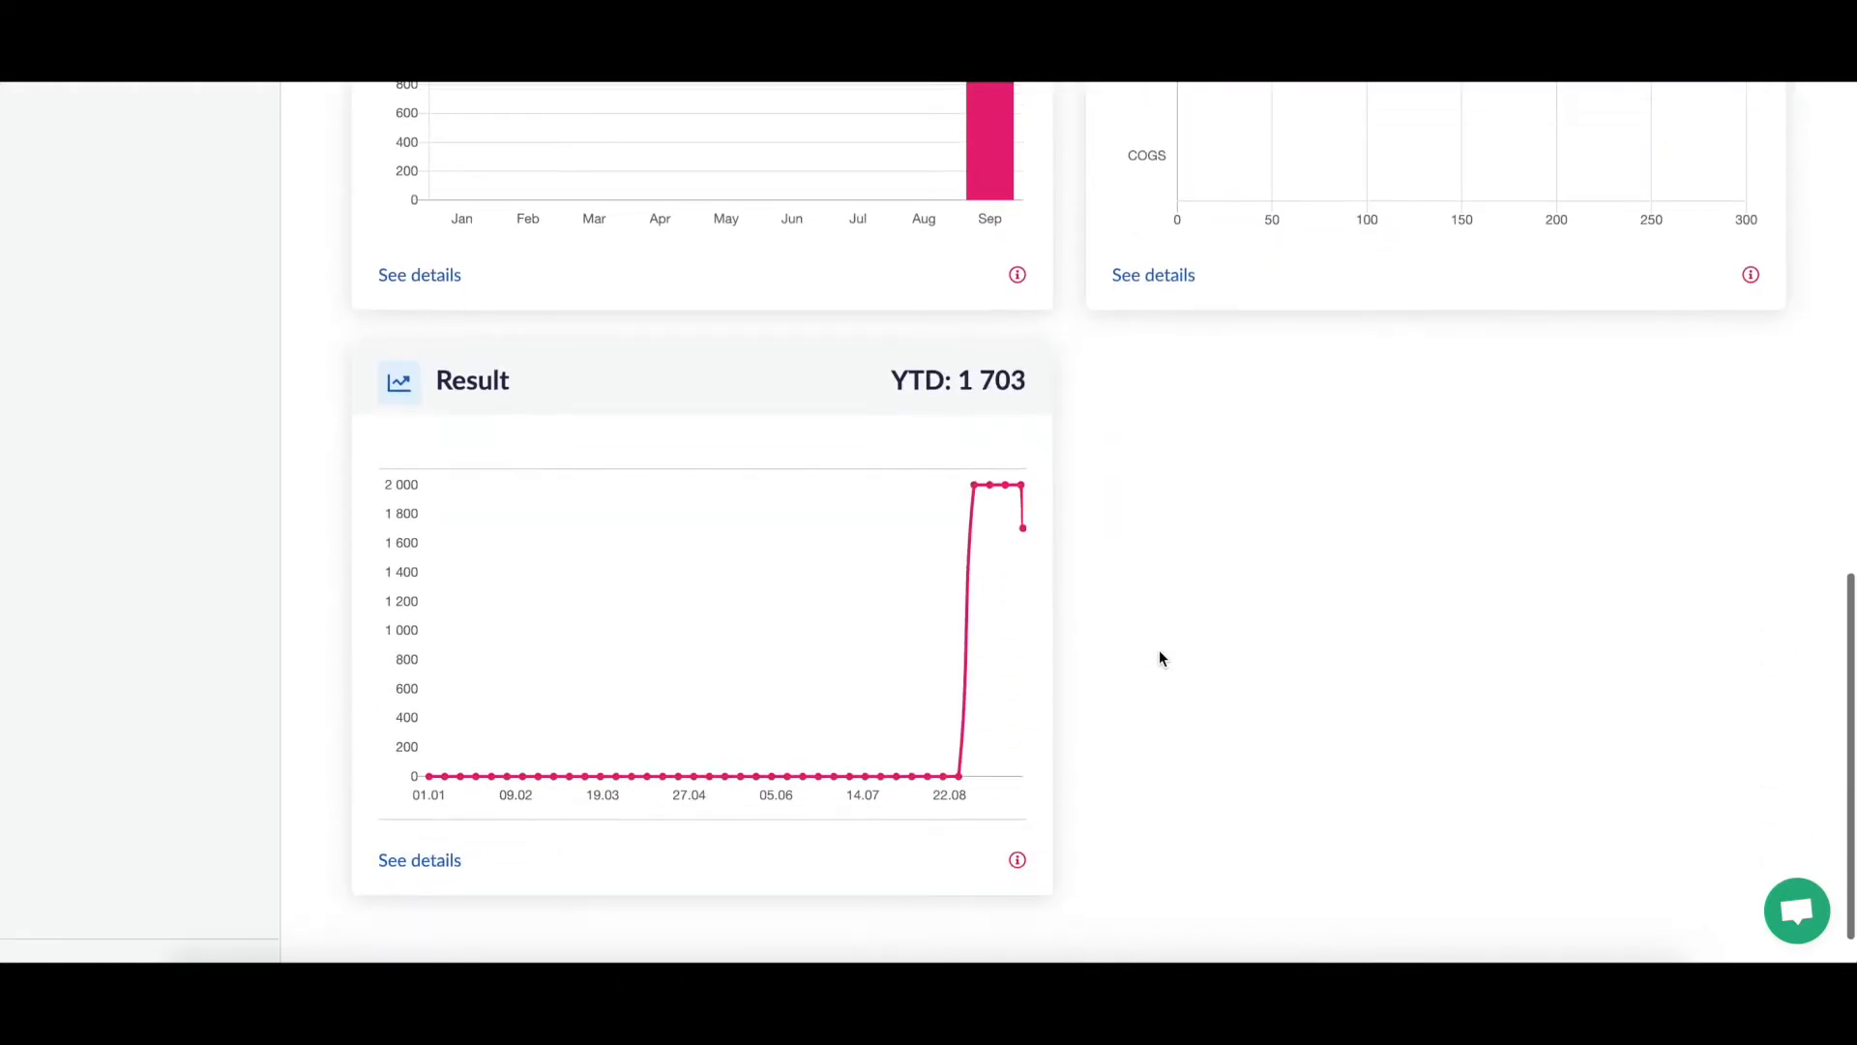
{"action": "scroll", "coordinate": [1159, 658], "scroll_direction": "up", "scroll_amount": 5}
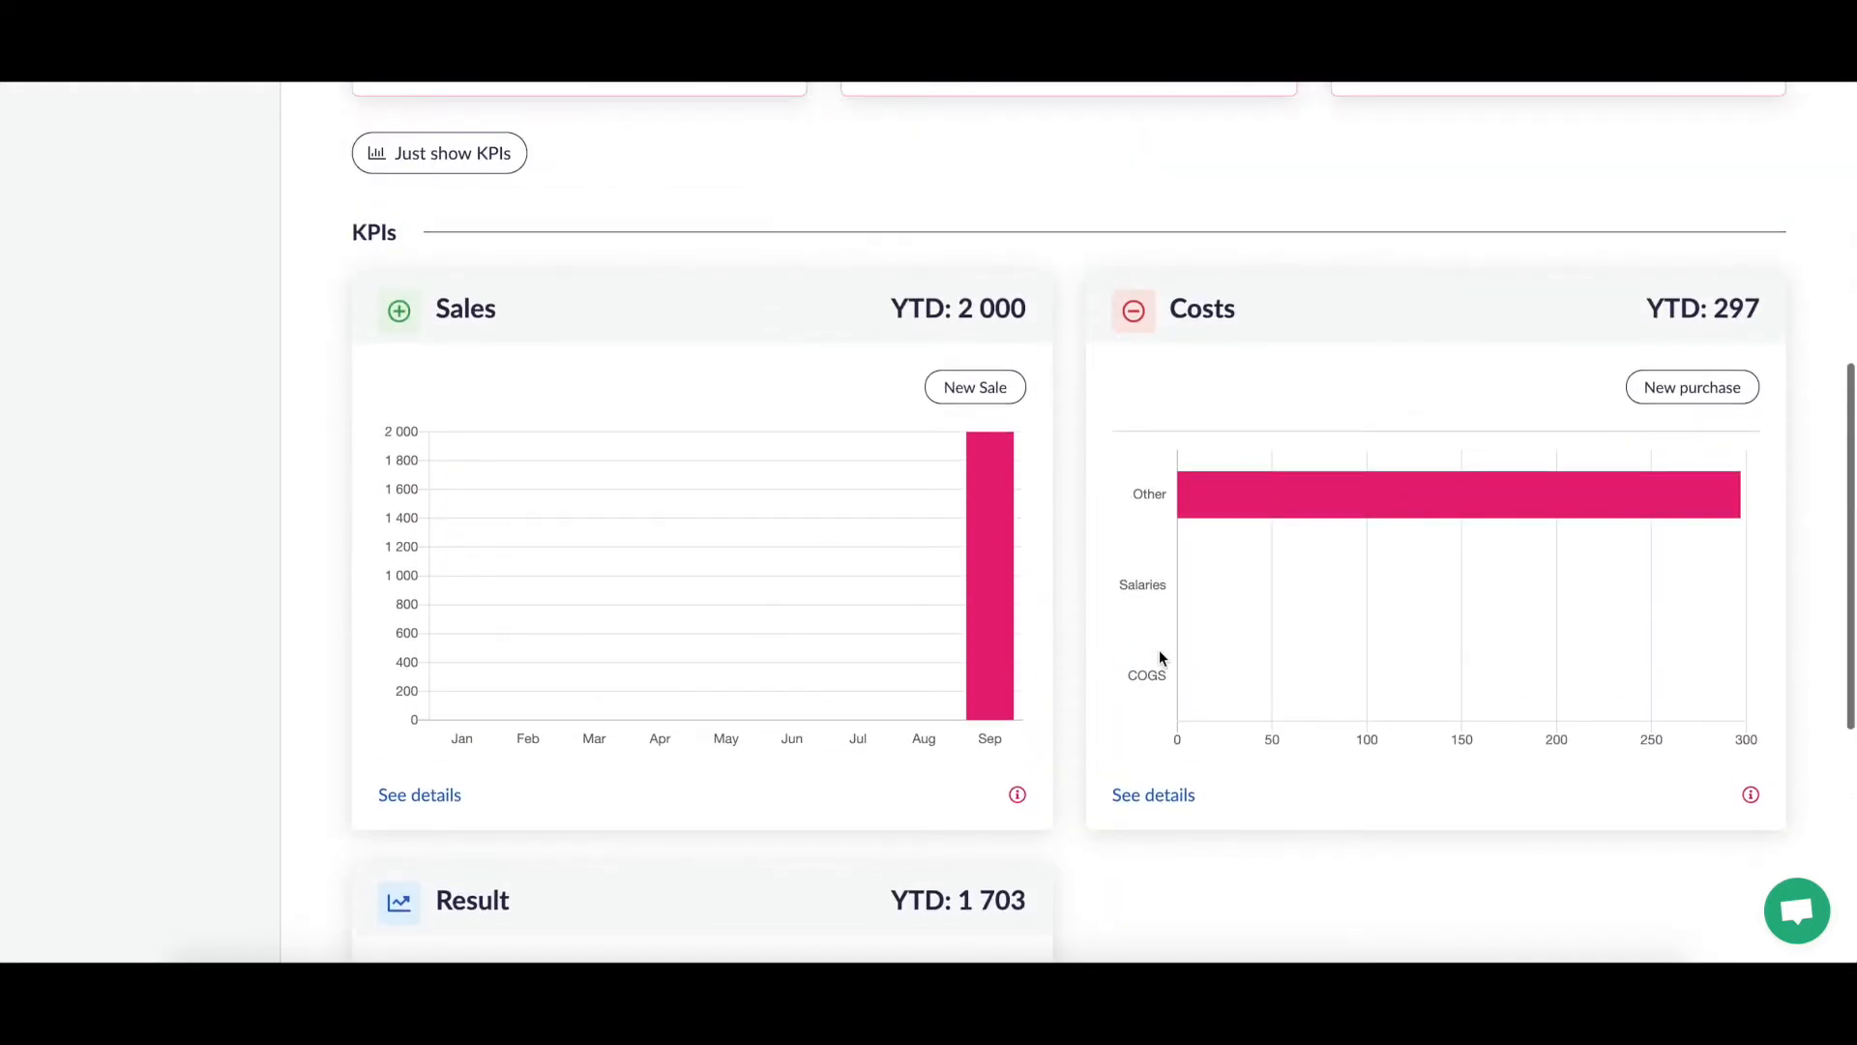
{"action": "scroll", "coordinate": [1161, 658], "scroll_direction": "down", "scroll_amount": 1}
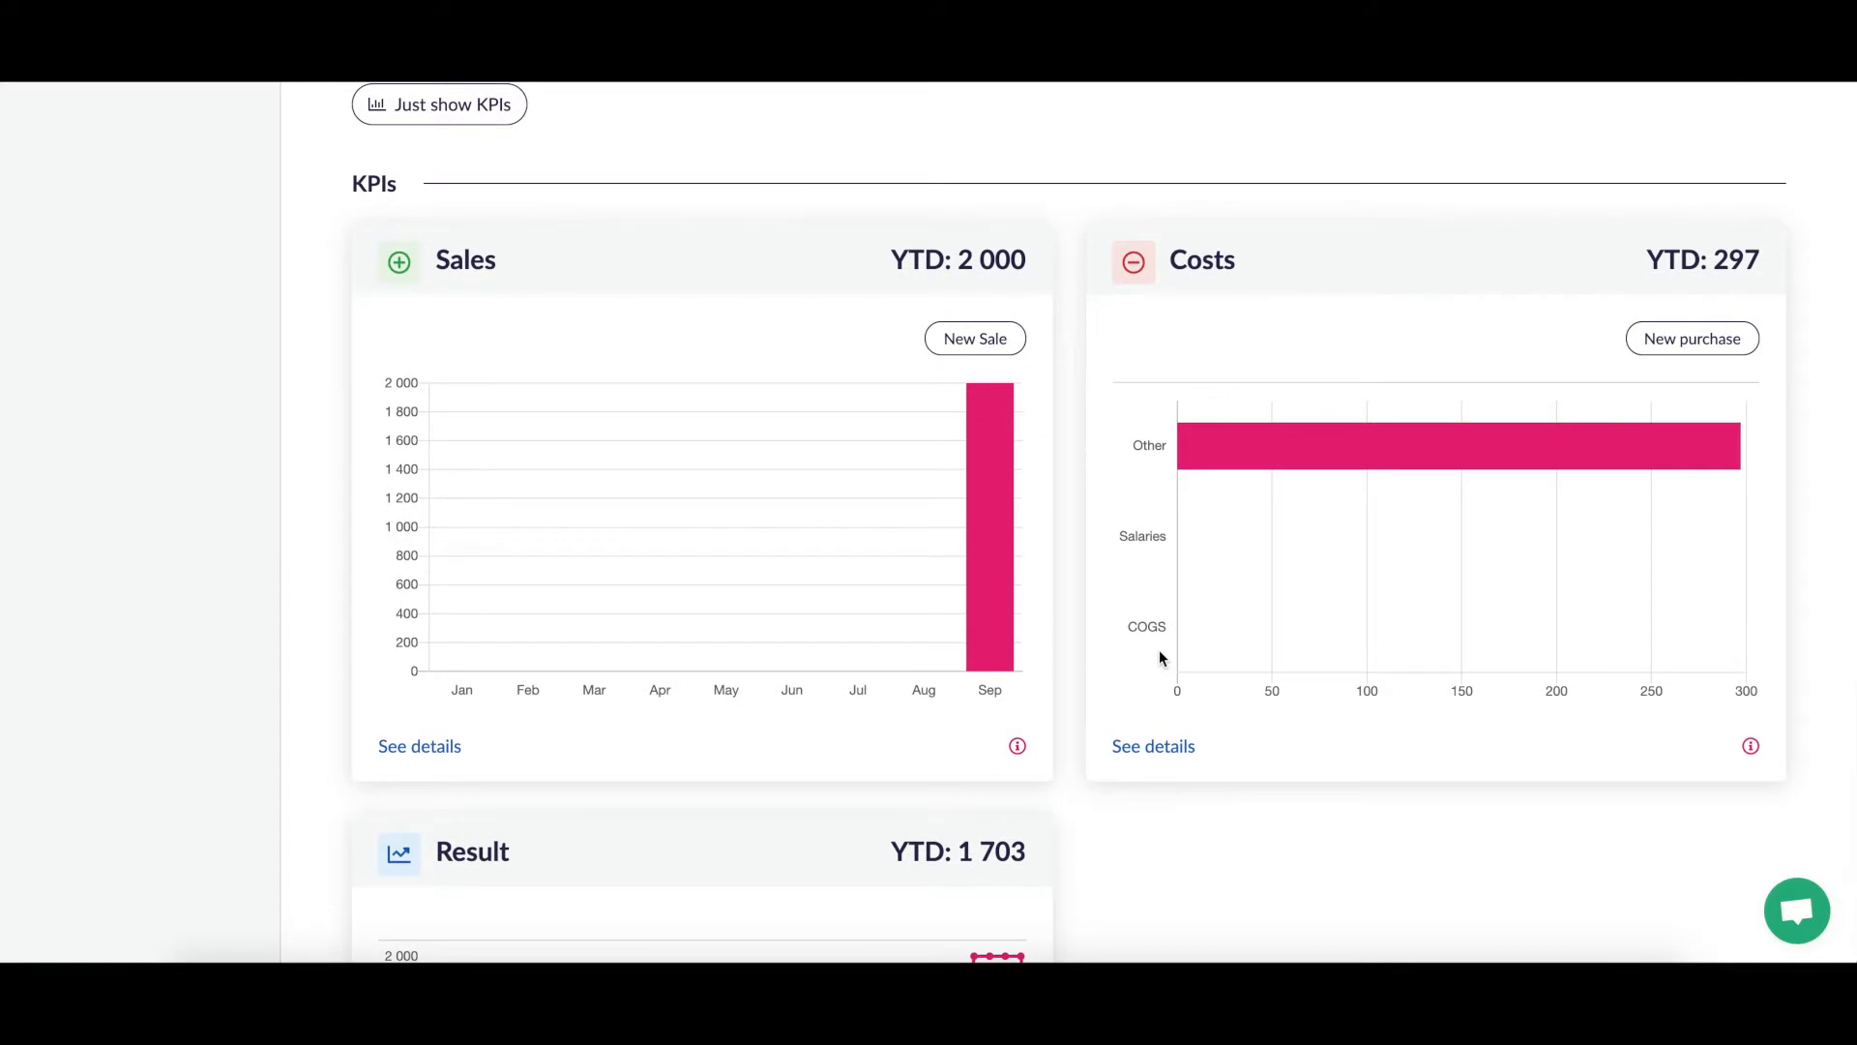
{"action": "scroll", "coordinate": [1159, 651], "scroll_direction": "down", "scroll_amount": 1}
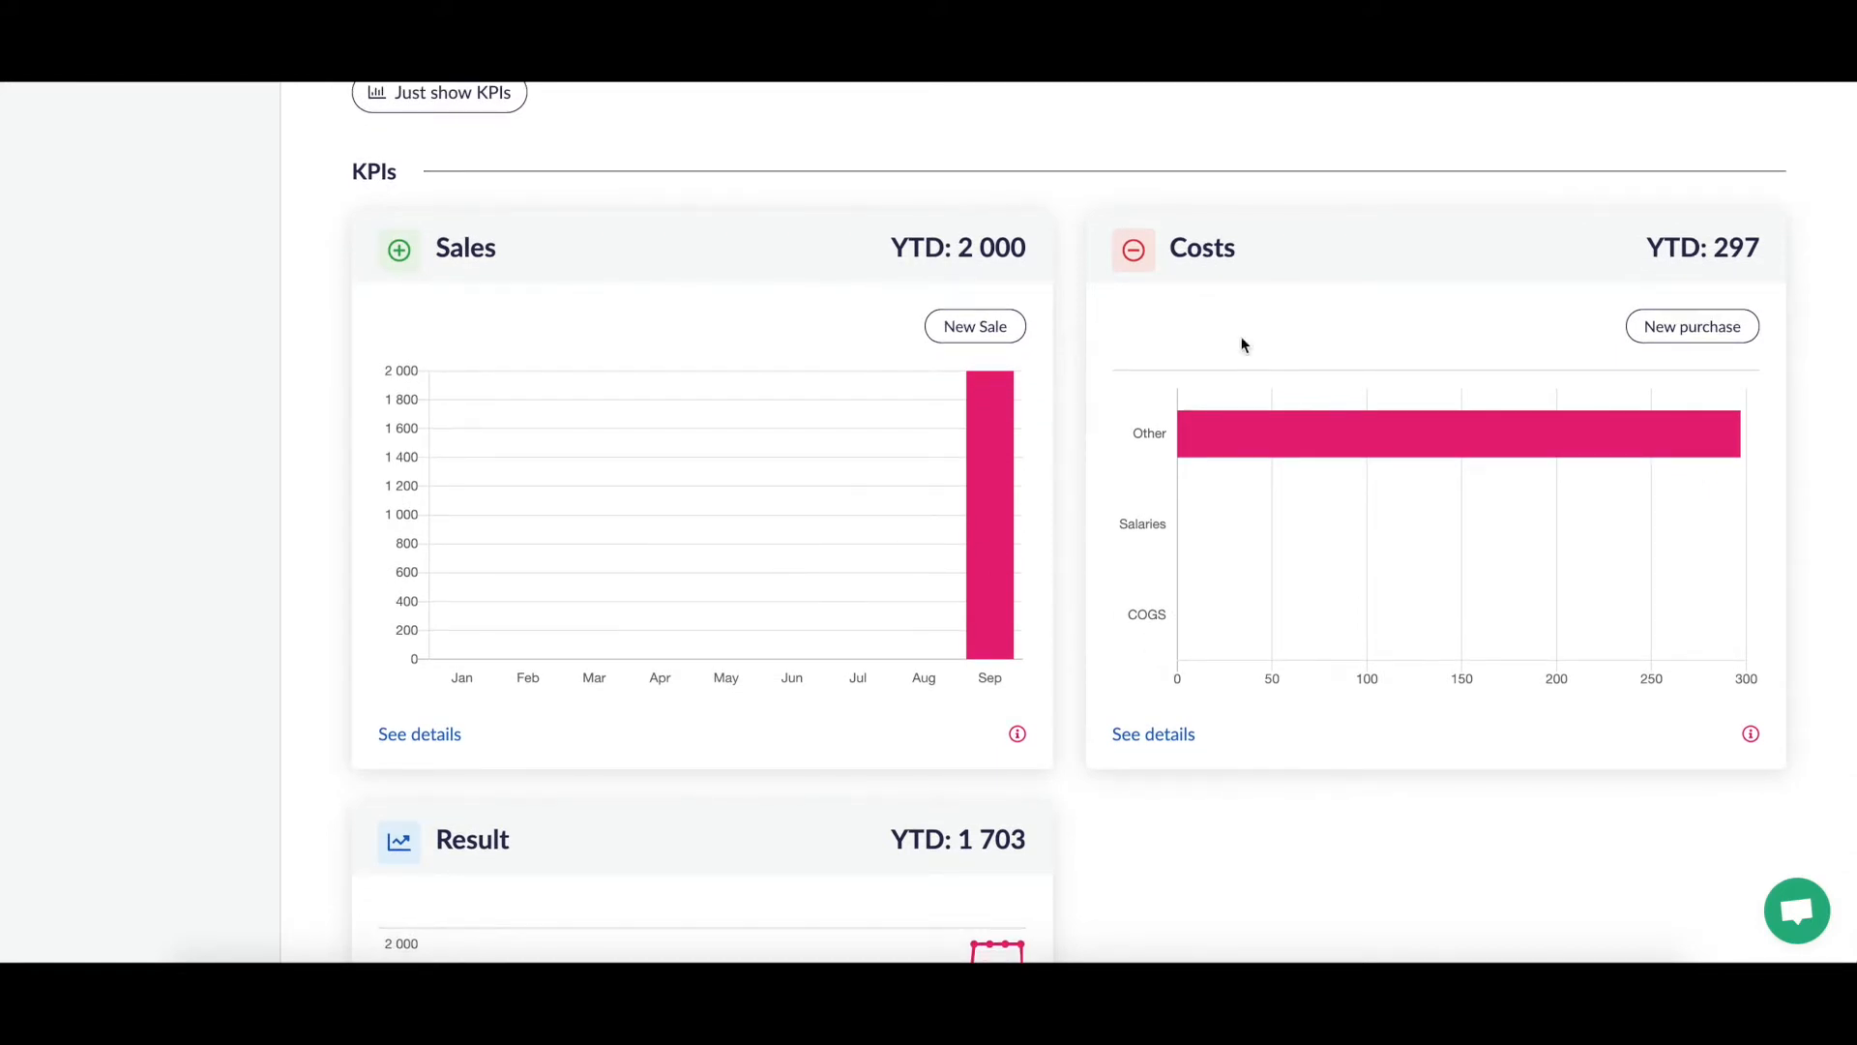
{"action": "scroll", "coordinate": [1368, 728], "scroll_direction": "down", "scroll_amount": 3}
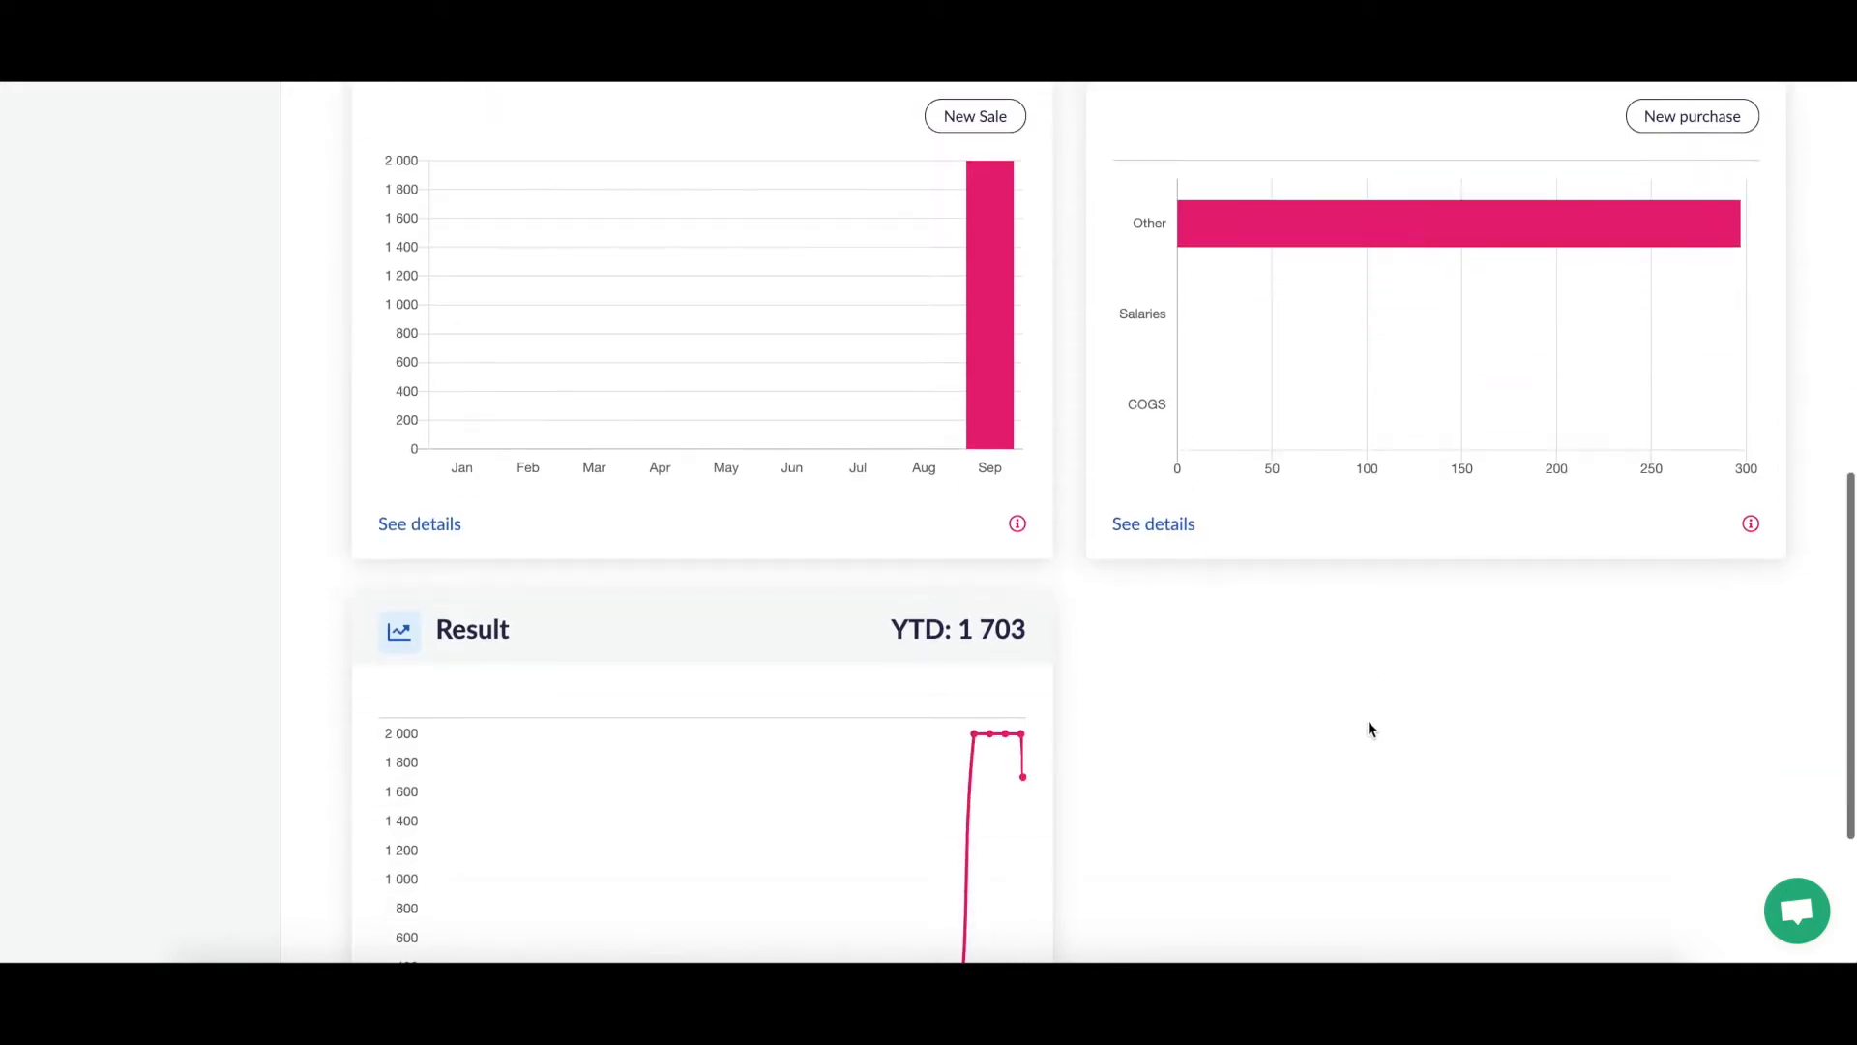
{"action": "scroll", "coordinate": [1369, 727], "scroll_direction": "up", "scroll_amount": 15}
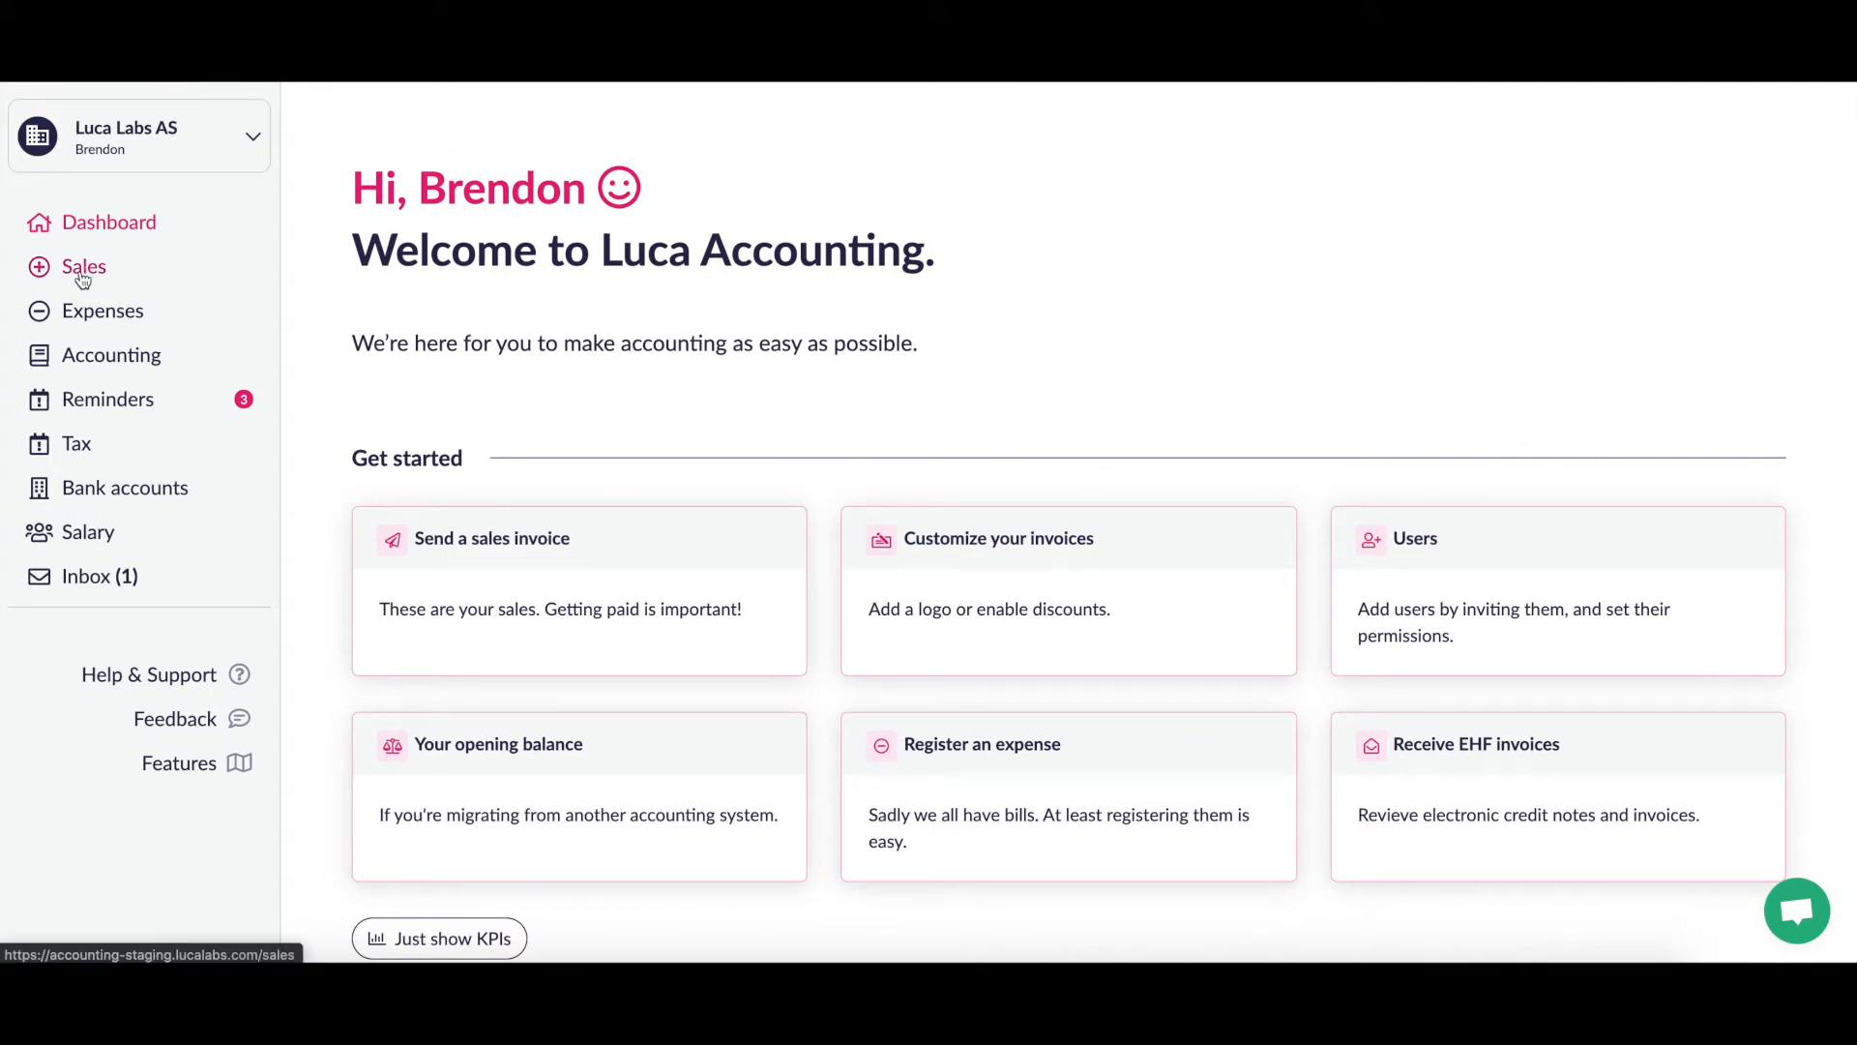
{"action": "left_click", "coordinate": [85, 271]}
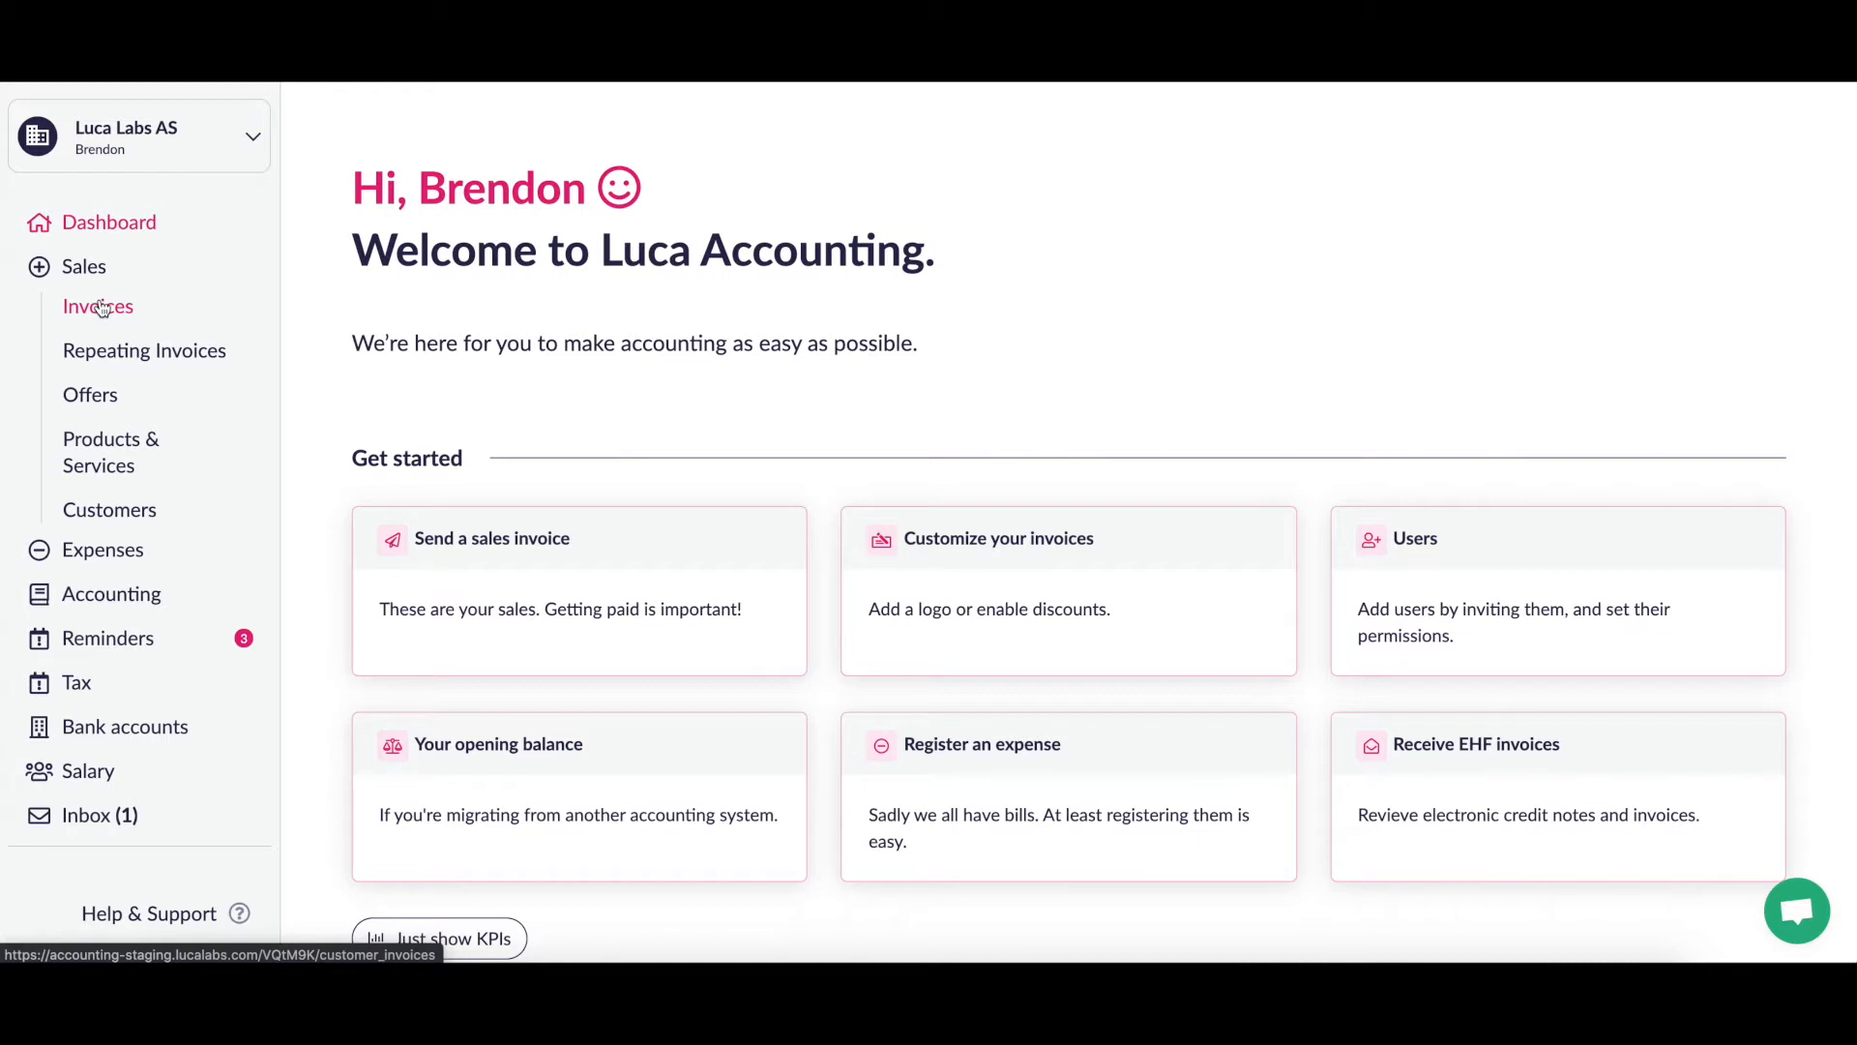
{"action": "left_click", "coordinate": [100, 308]}
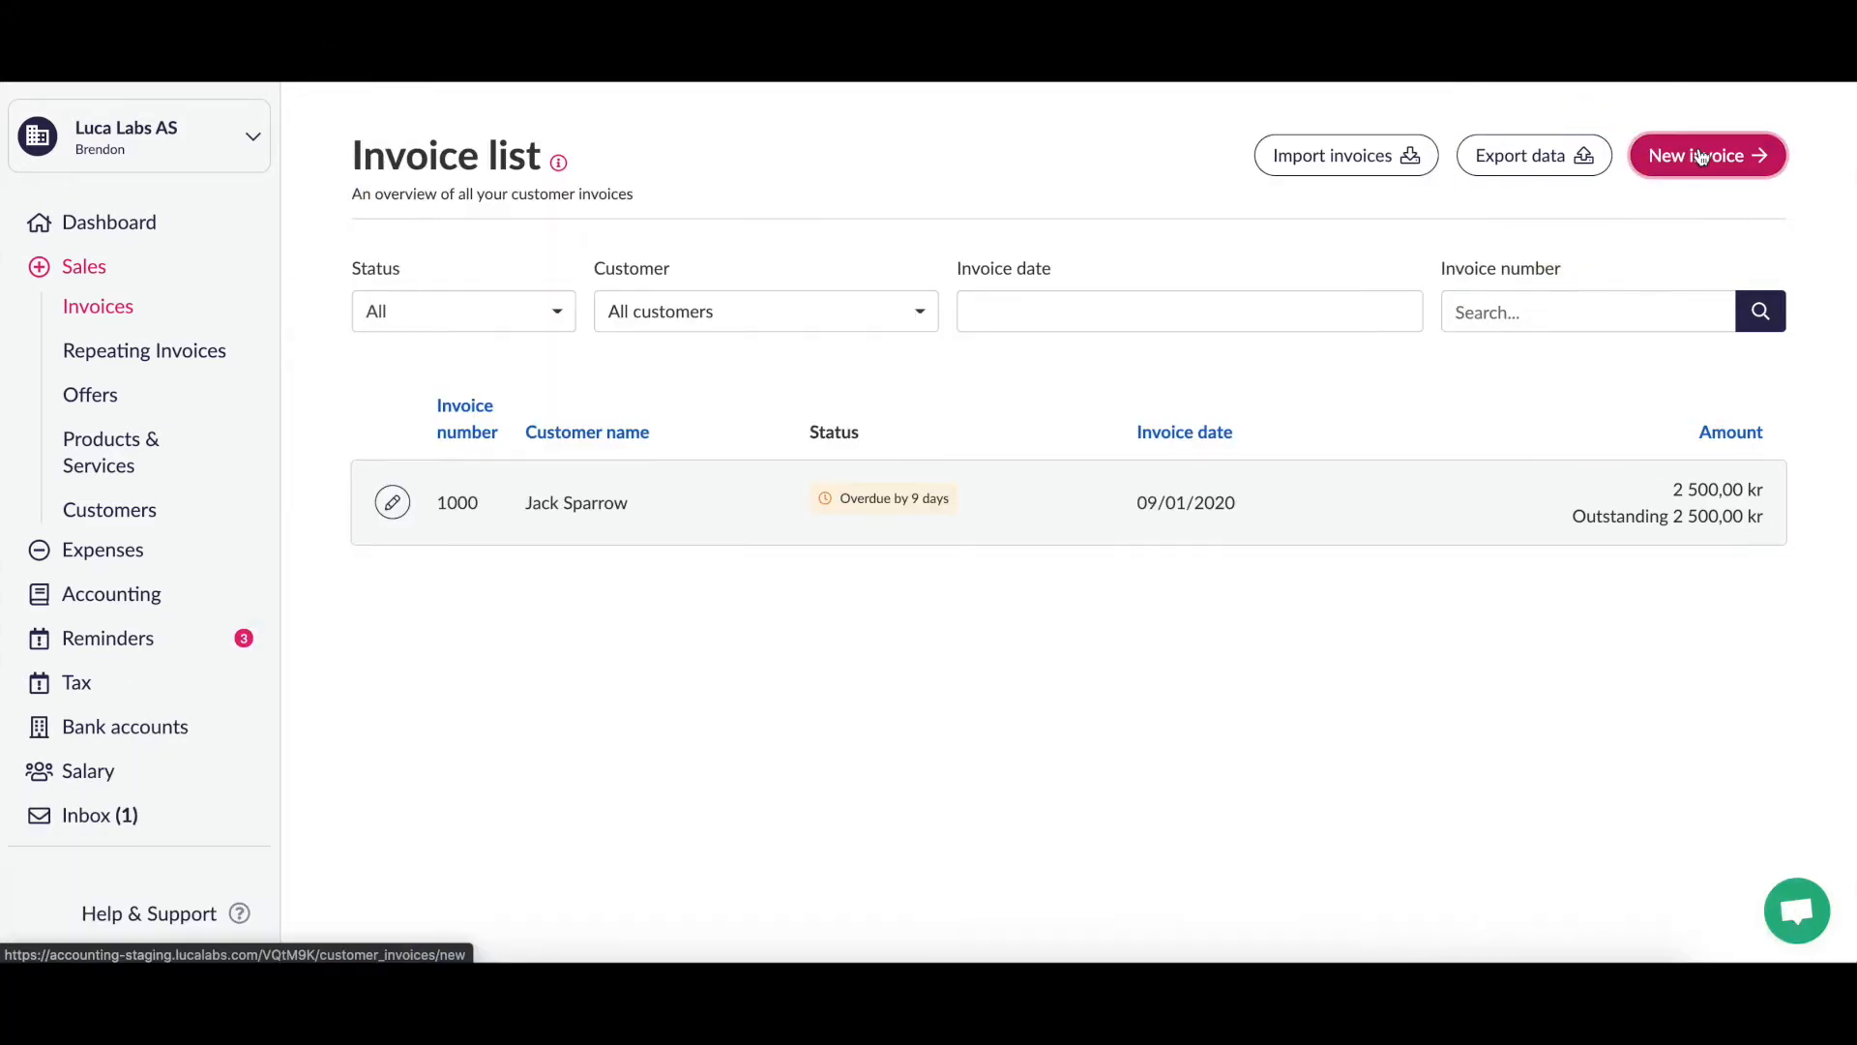
{"action": "left_click", "coordinate": [1700, 157]}
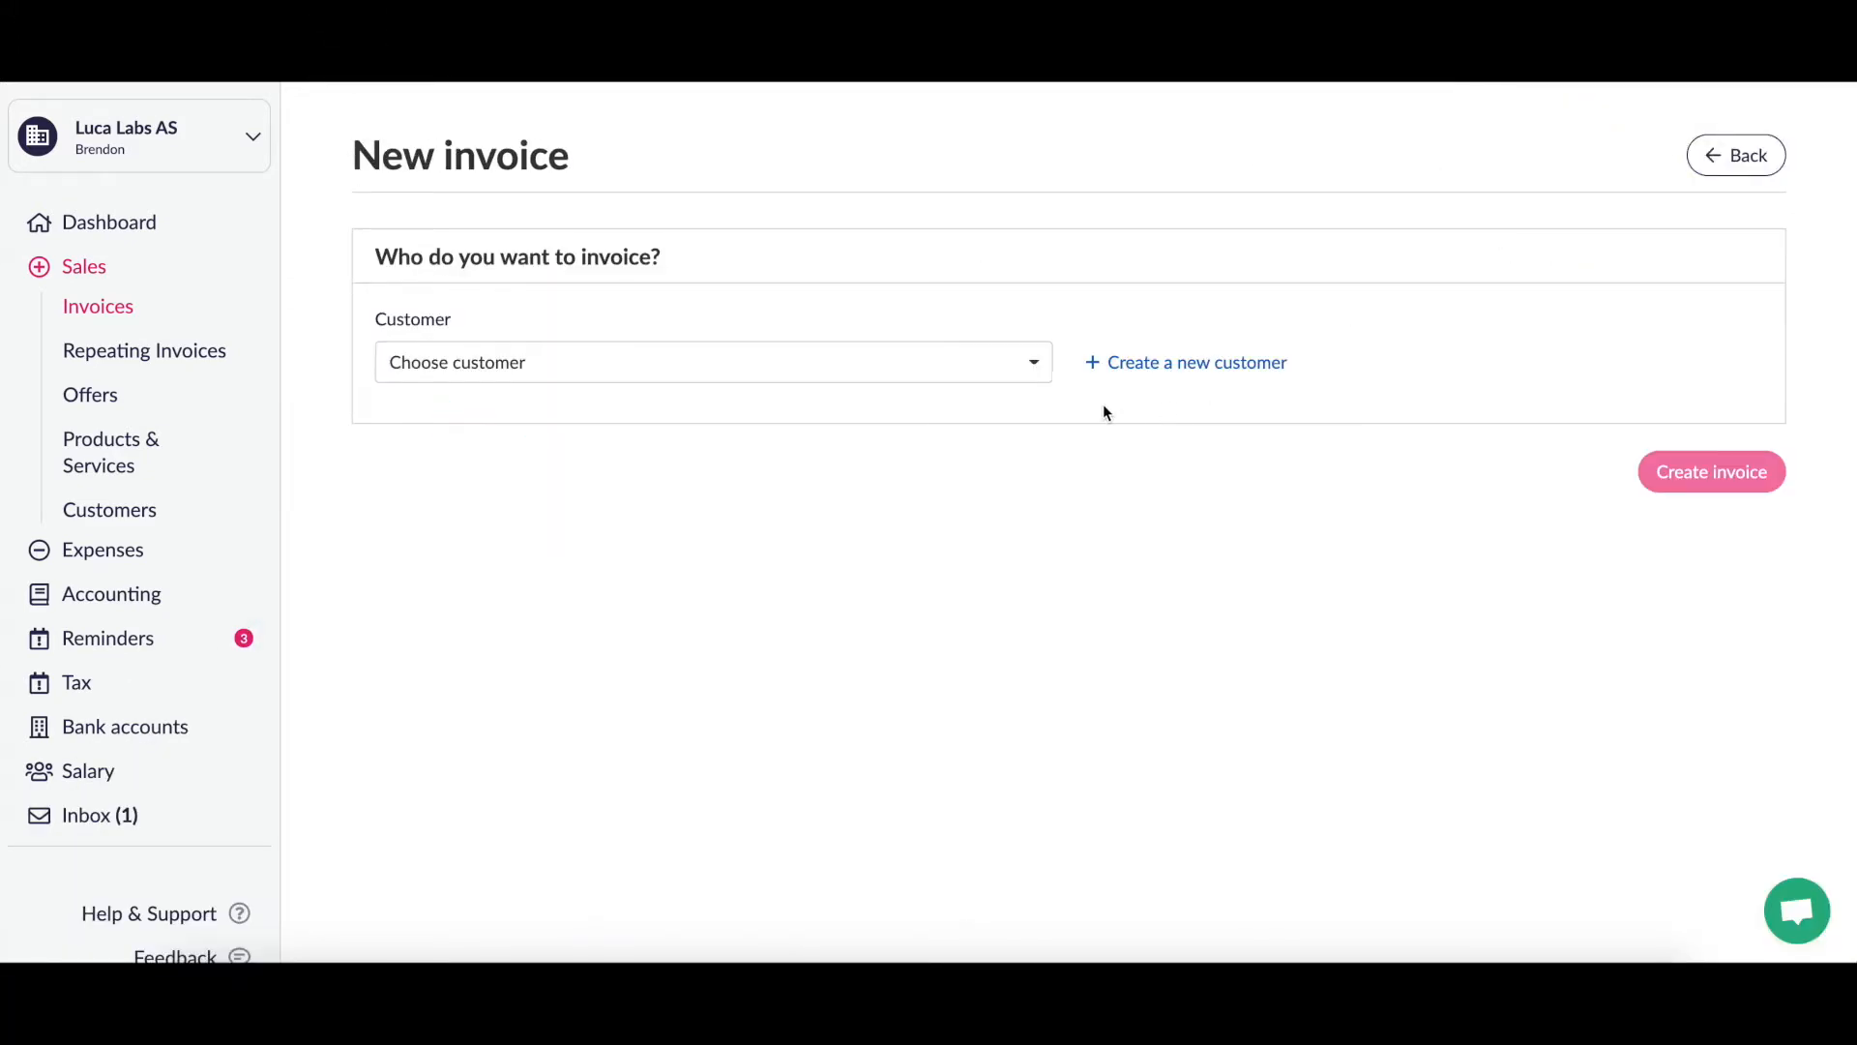
Step: Check the customer dropdown without choosing, then bring up the new customer form
{"action": "left_click", "coordinate": [1029, 366]}
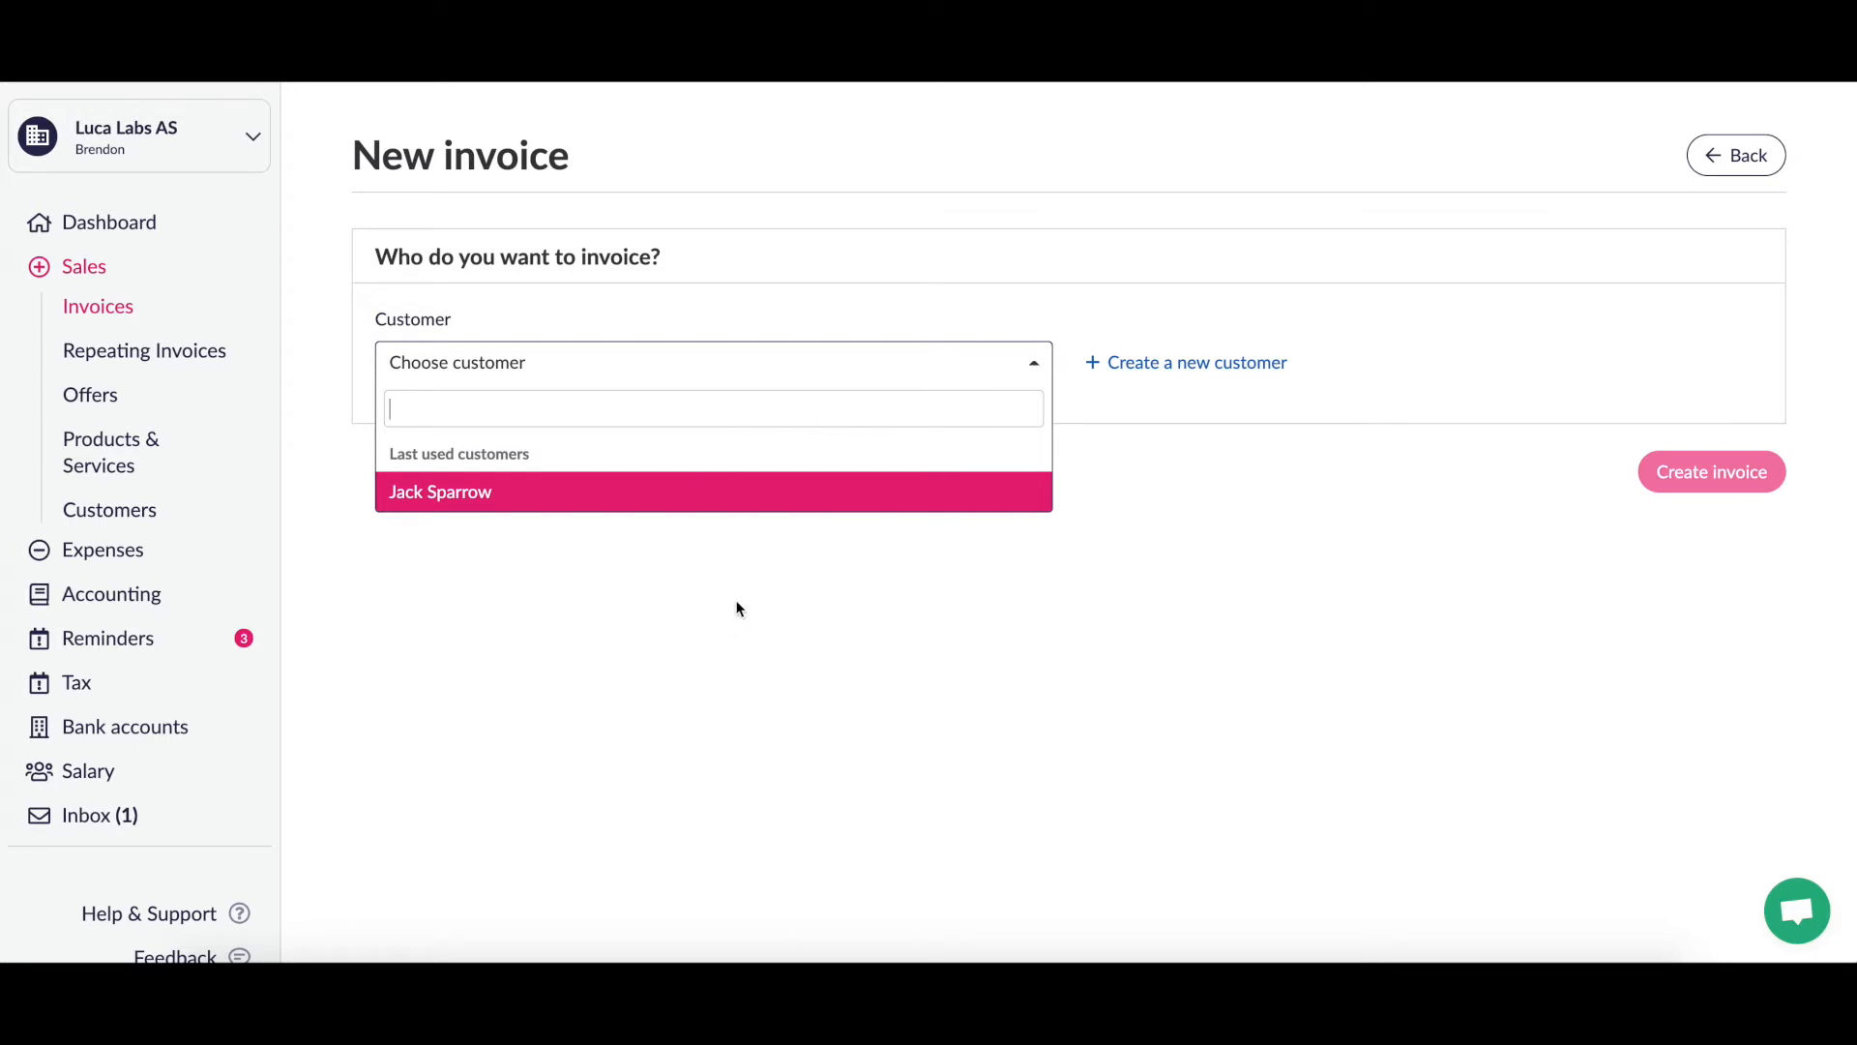
{"action": "left_click", "coordinate": [767, 583]}
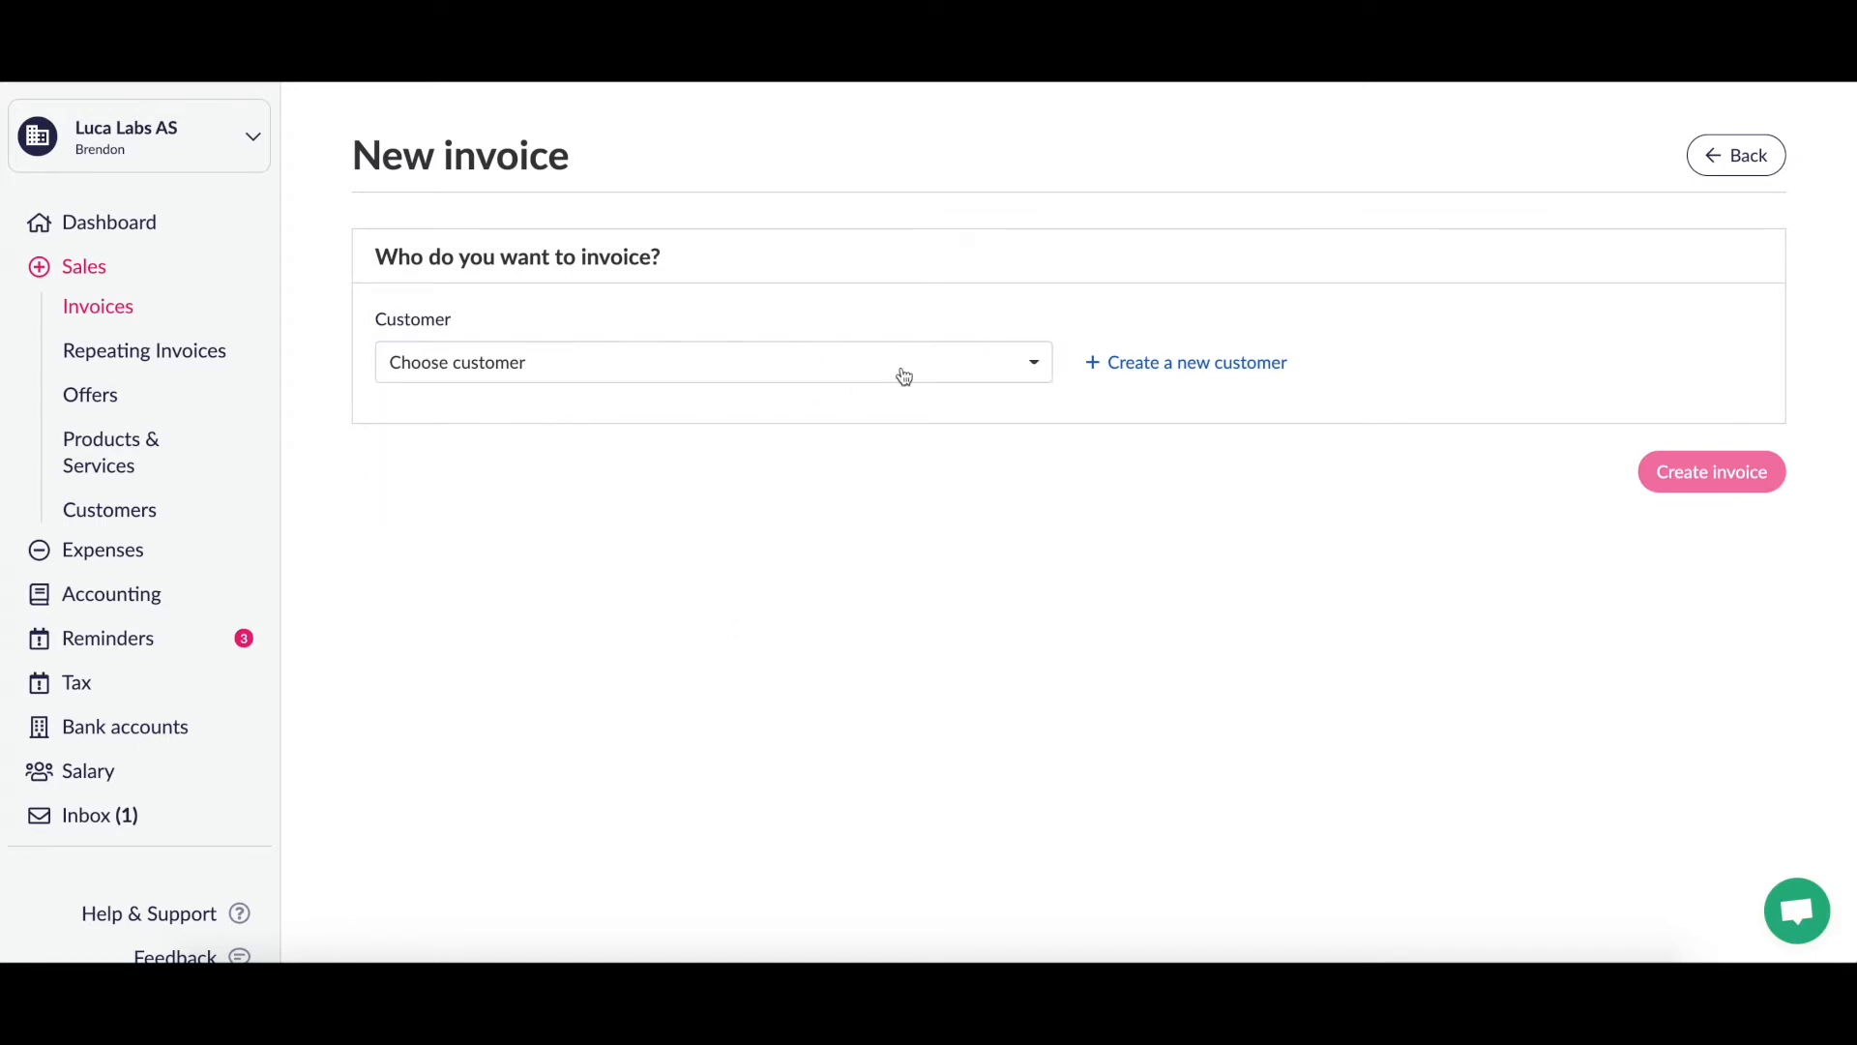
{"action": "left_click", "coordinate": [1202, 380]}
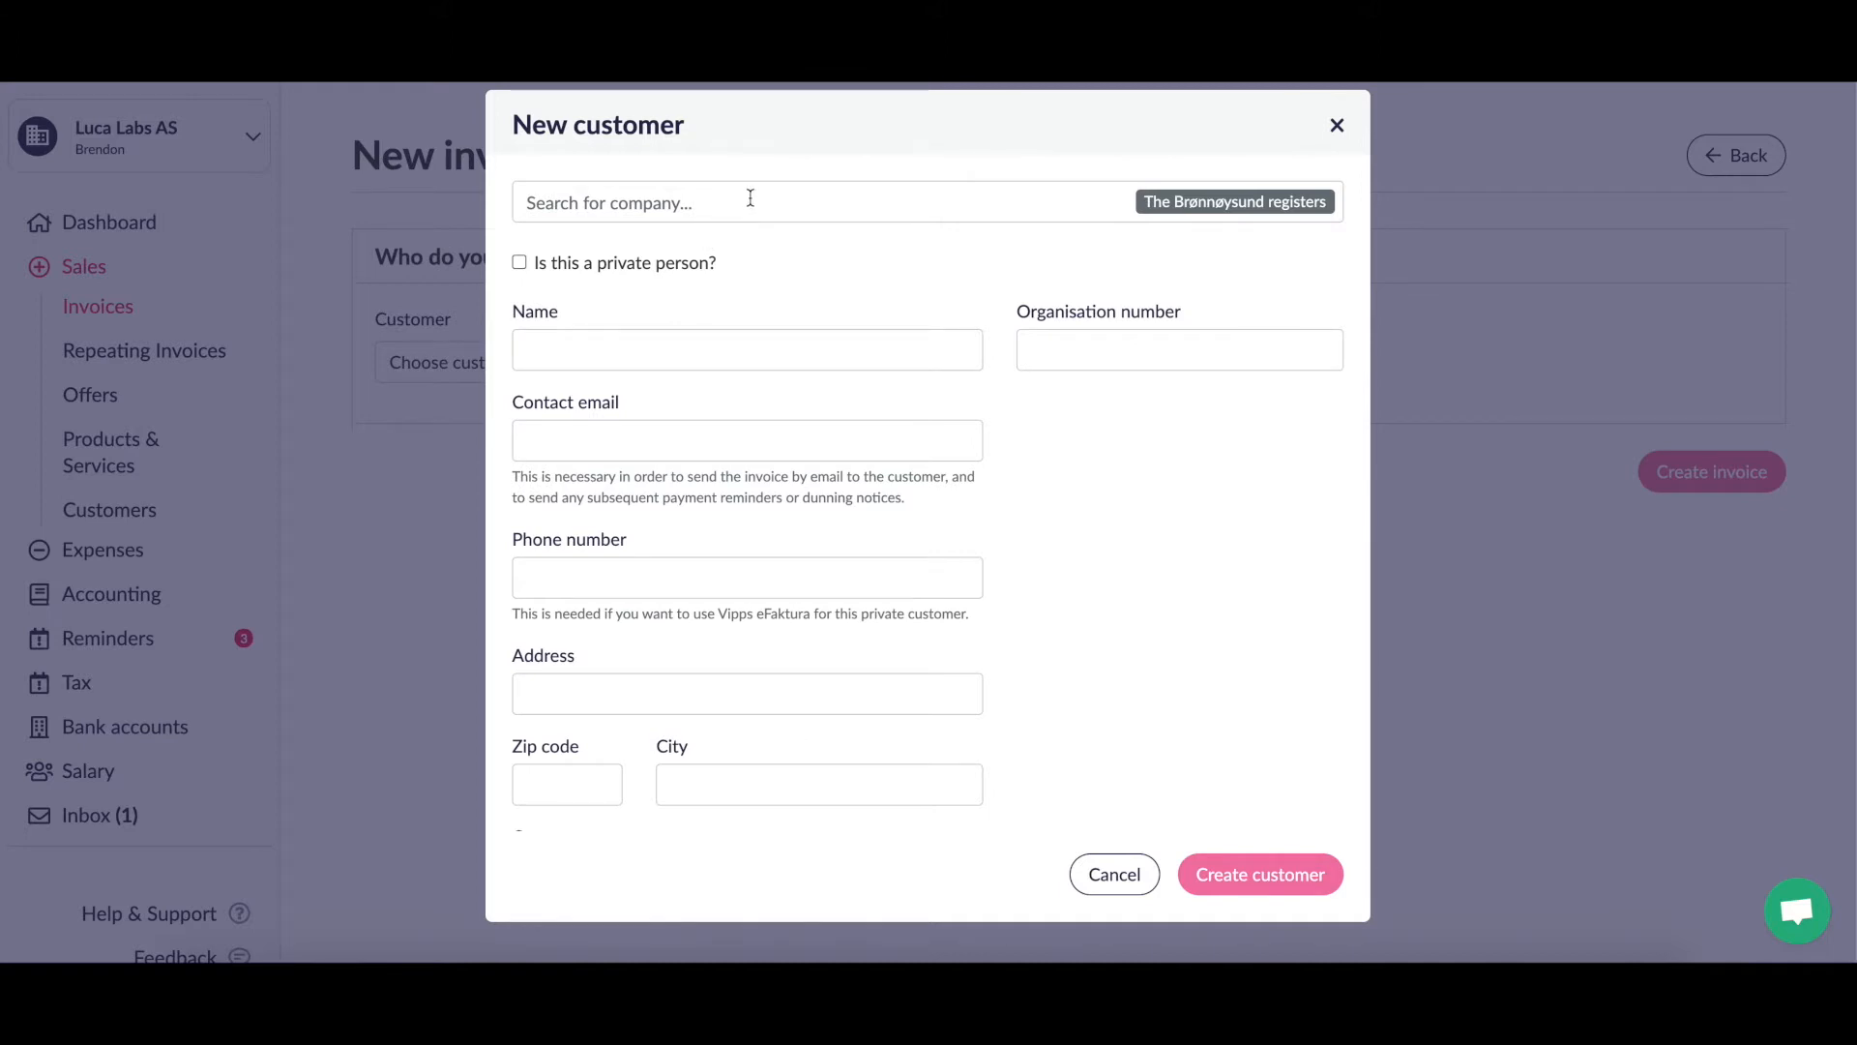
Step: Search 'luca lab' in the company register and fill the form with Luca Labs AS
{"action": "left_click", "coordinate": [751, 198]}
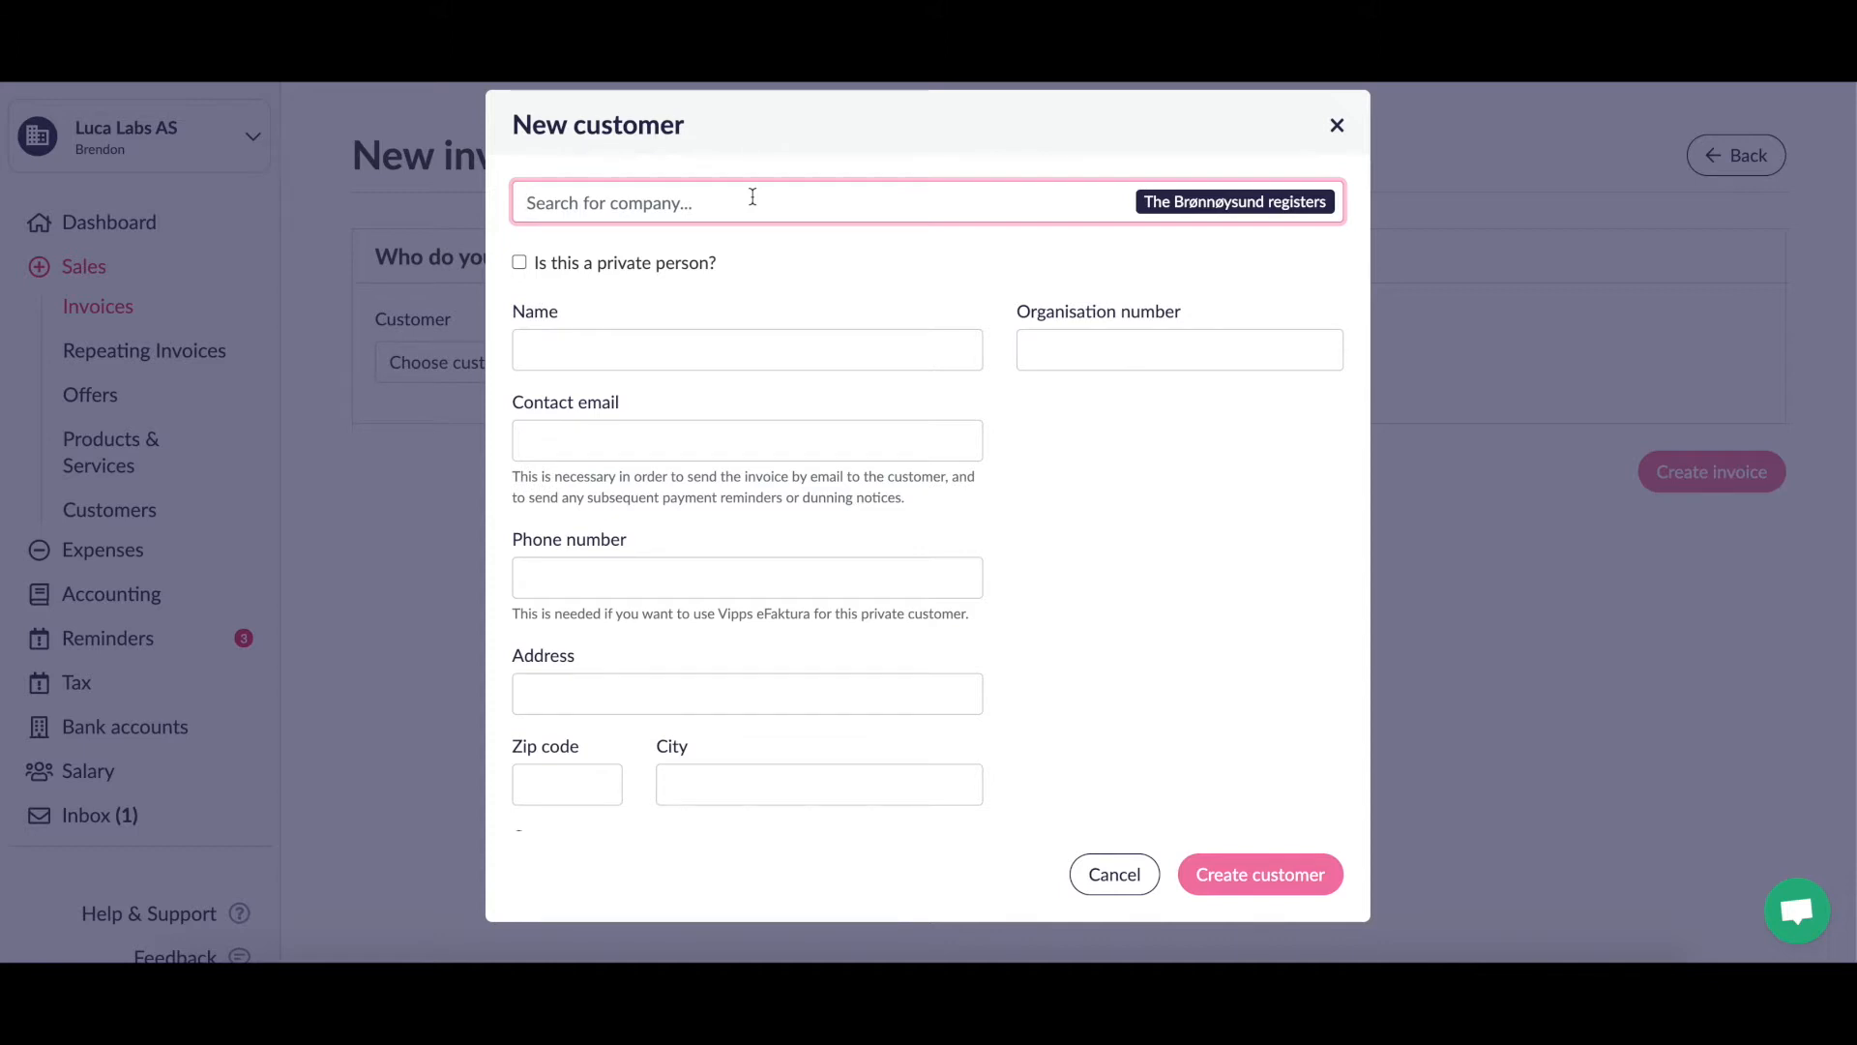
{"action": "type", "text": "luca"}
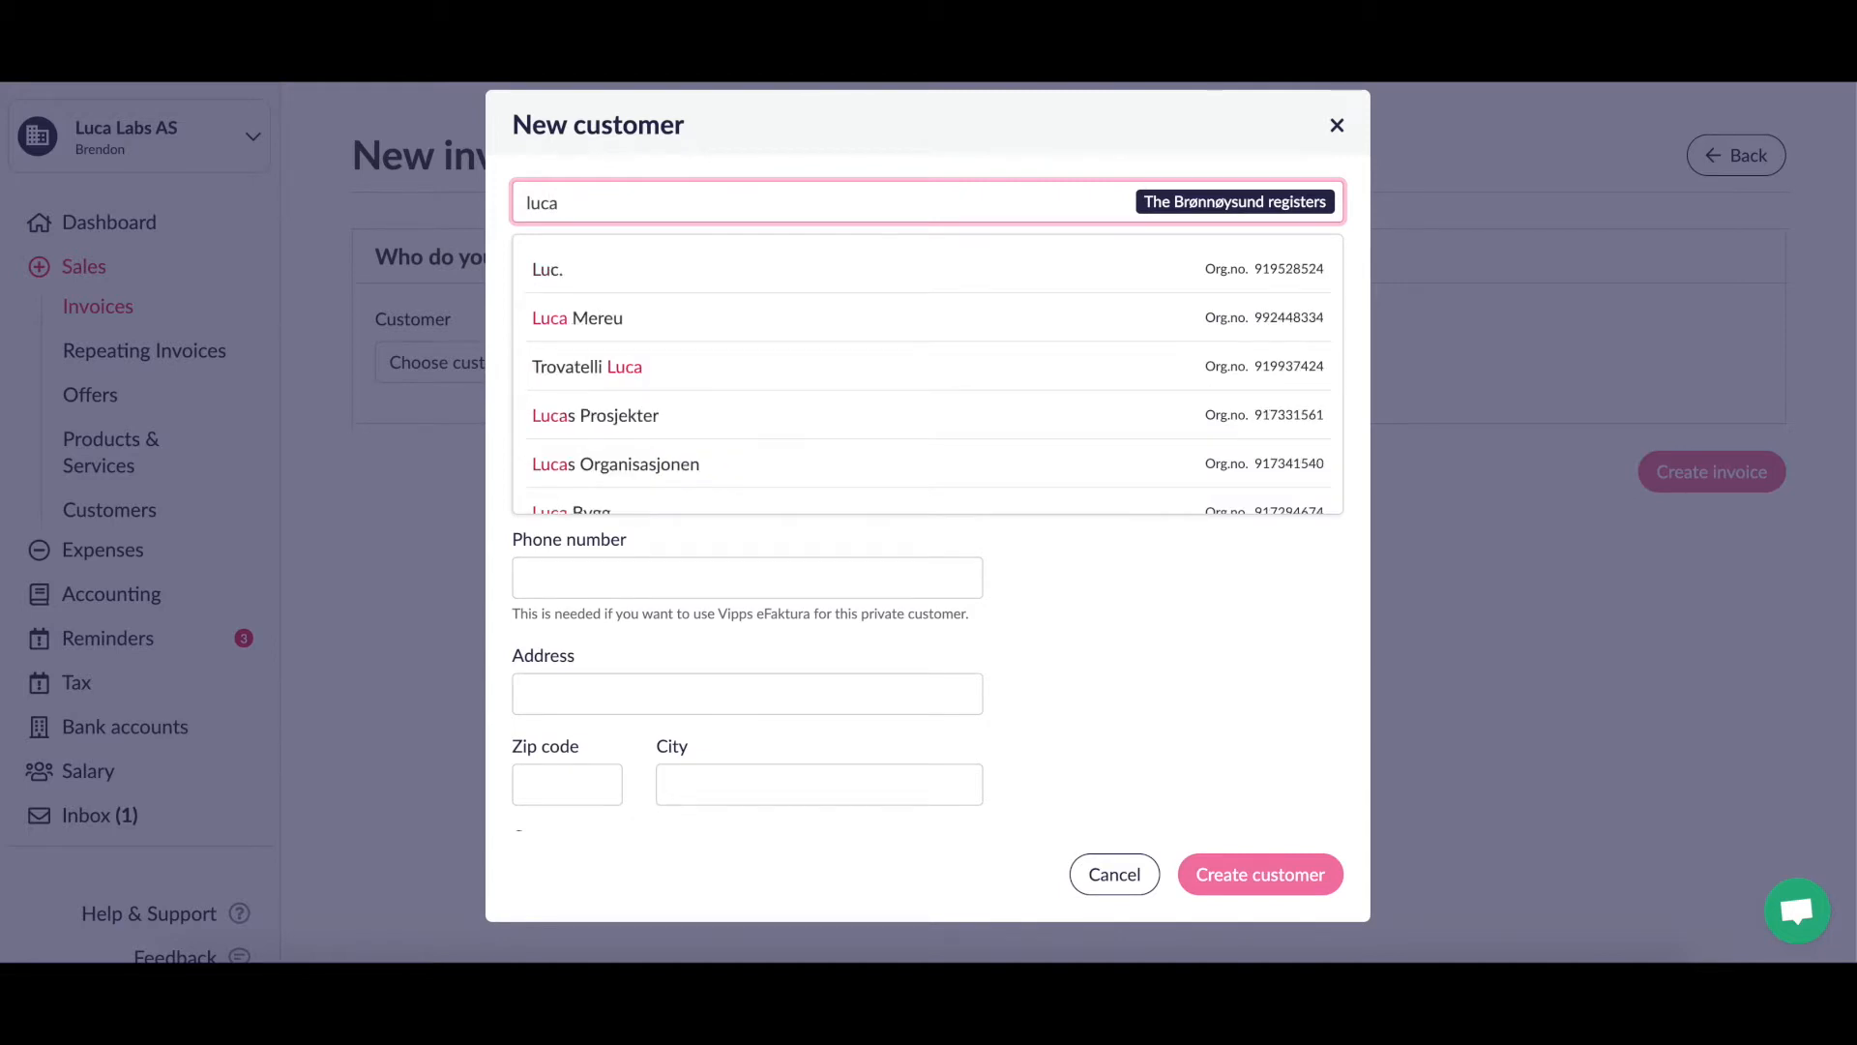
{"action": "type", "text": " lab"}
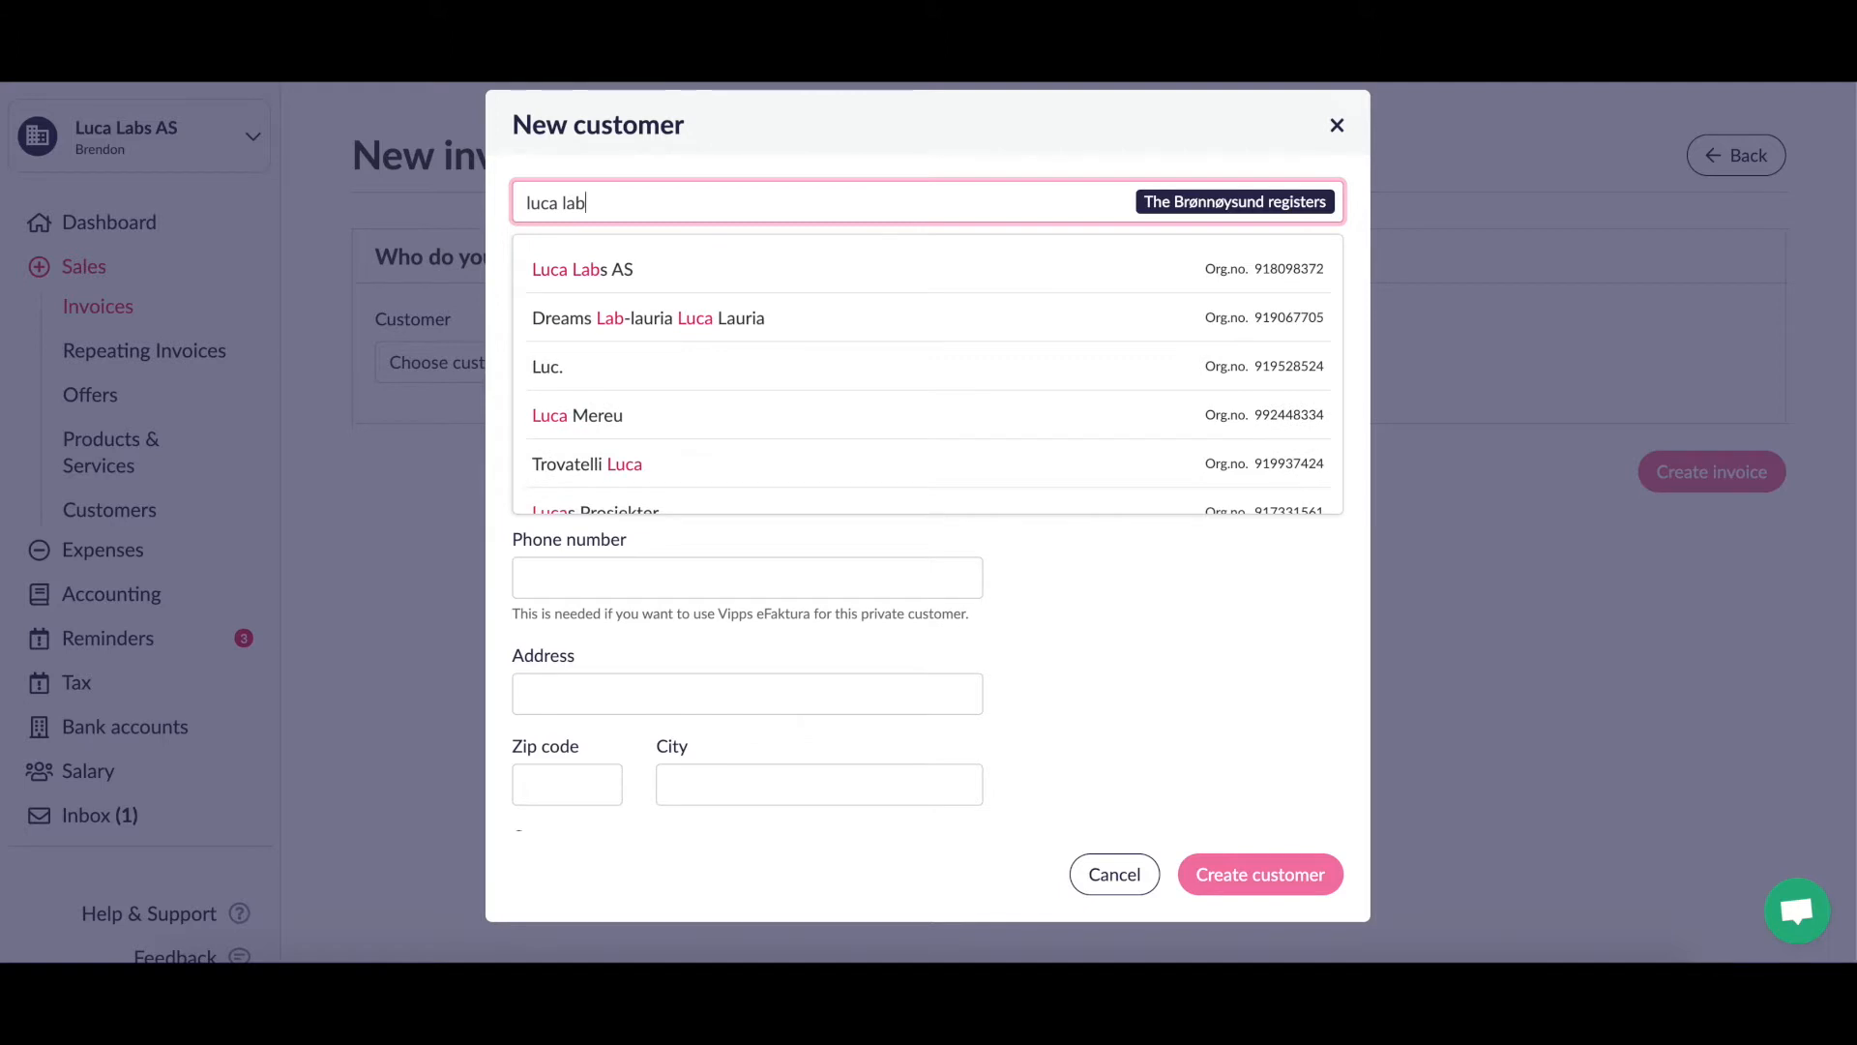
{"action": "left_click", "coordinate": [650, 279]}
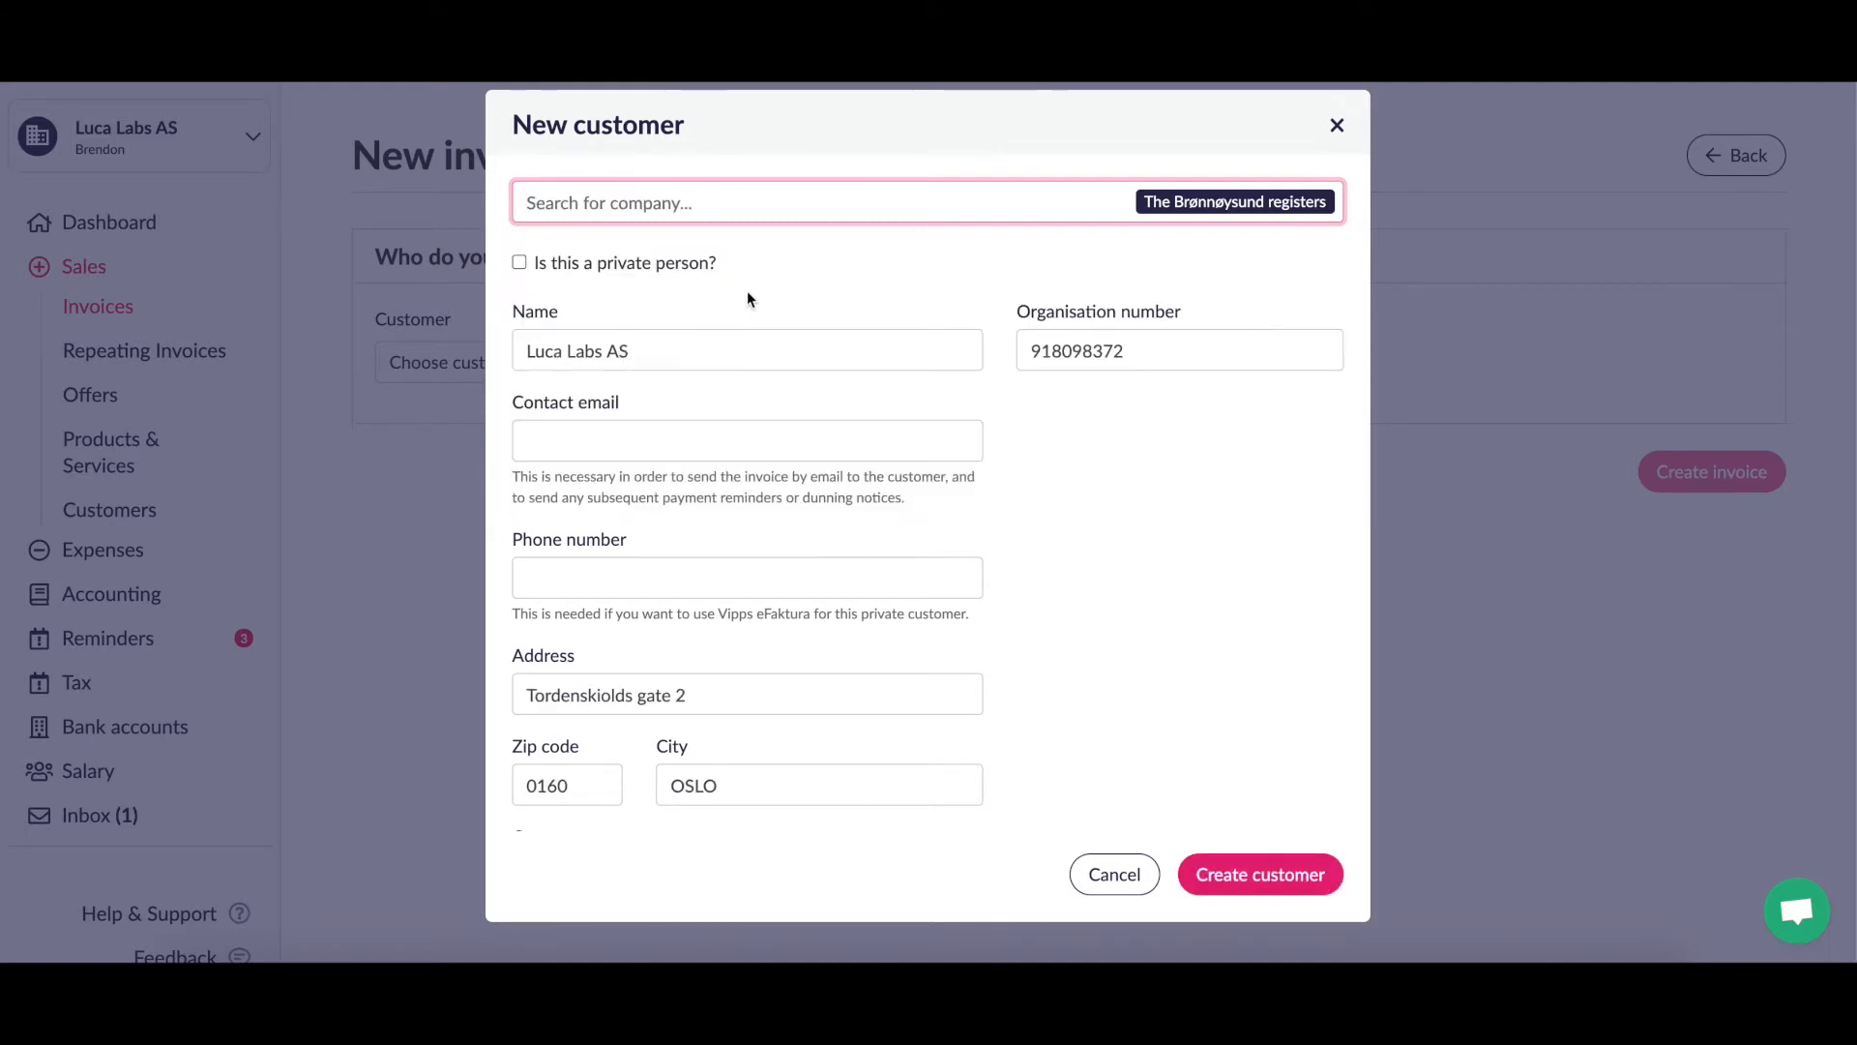
{"action": "scroll", "coordinate": [1094, 581], "scroll_direction": "down", "scroll_amount": 1}
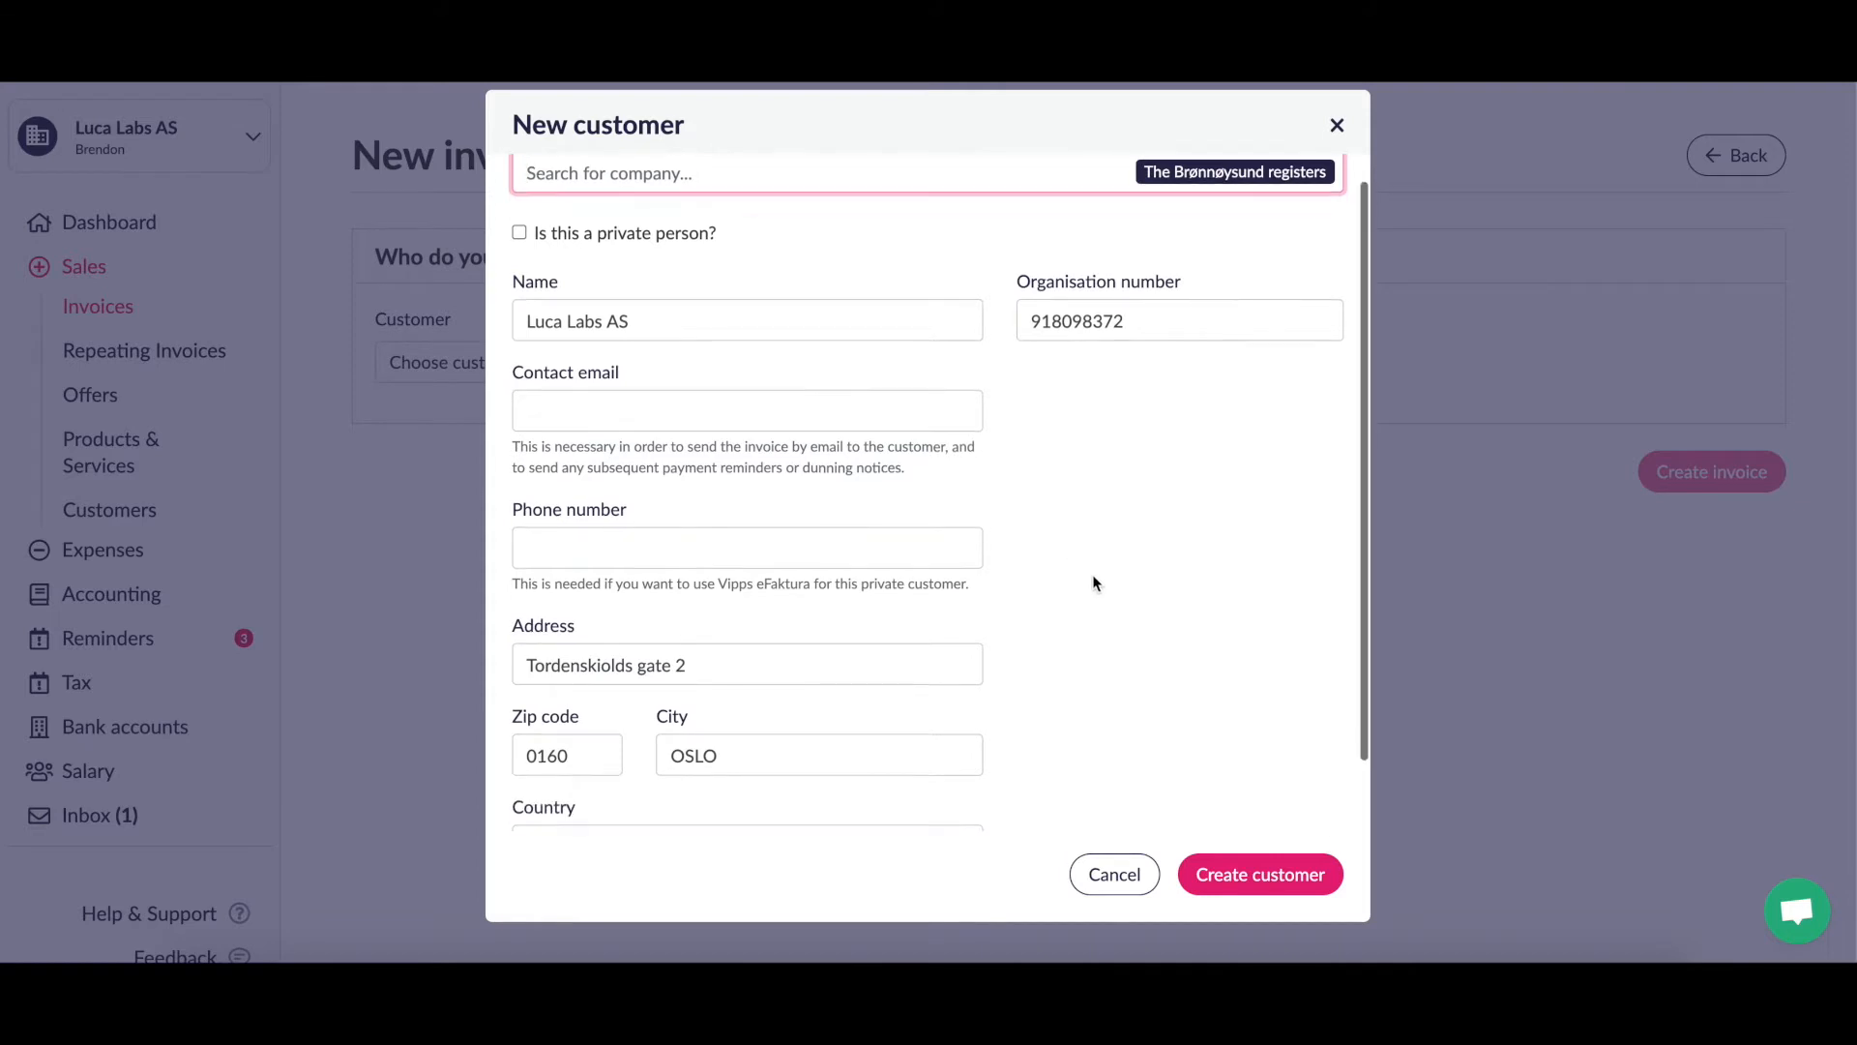
{"action": "scroll", "coordinate": [1094, 583], "scroll_direction": "up", "scroll_amount": 1}
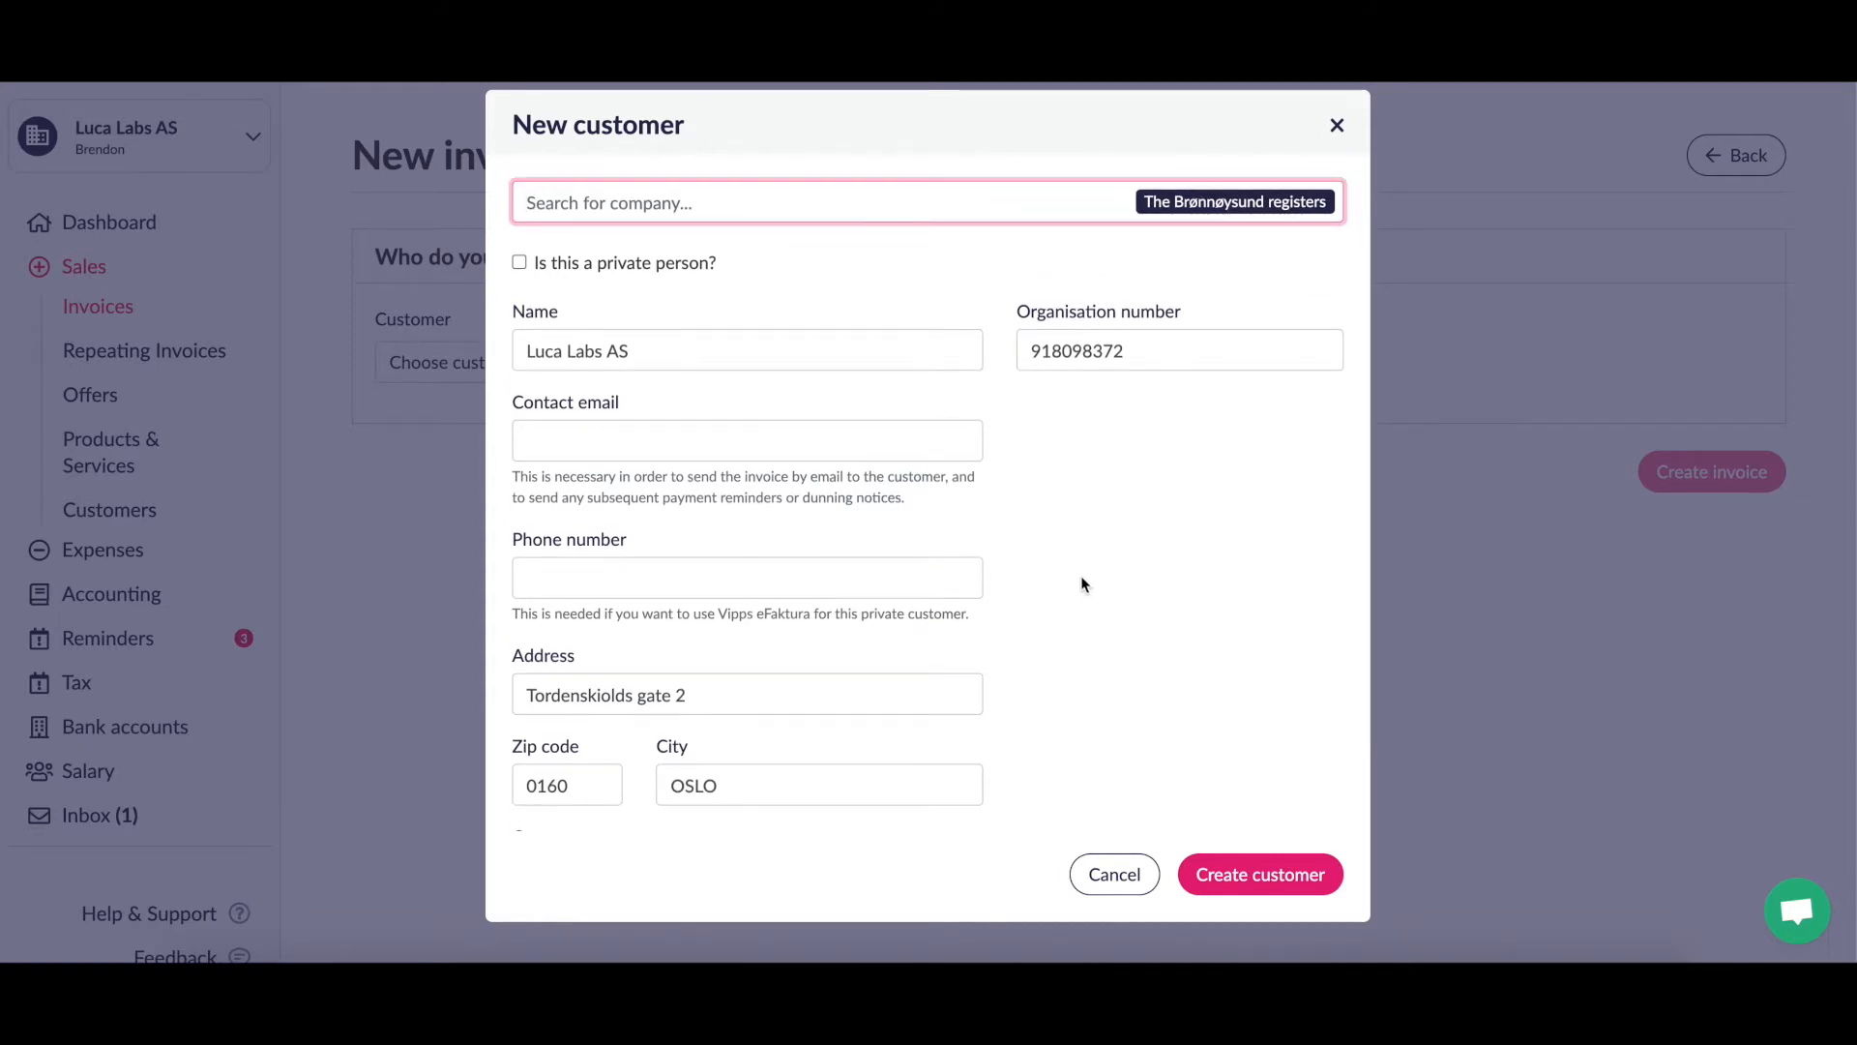
{"action": "left_click", "coordinate": [773, 438]}
{"action": "left_click", "coordinate": [866, 411]}
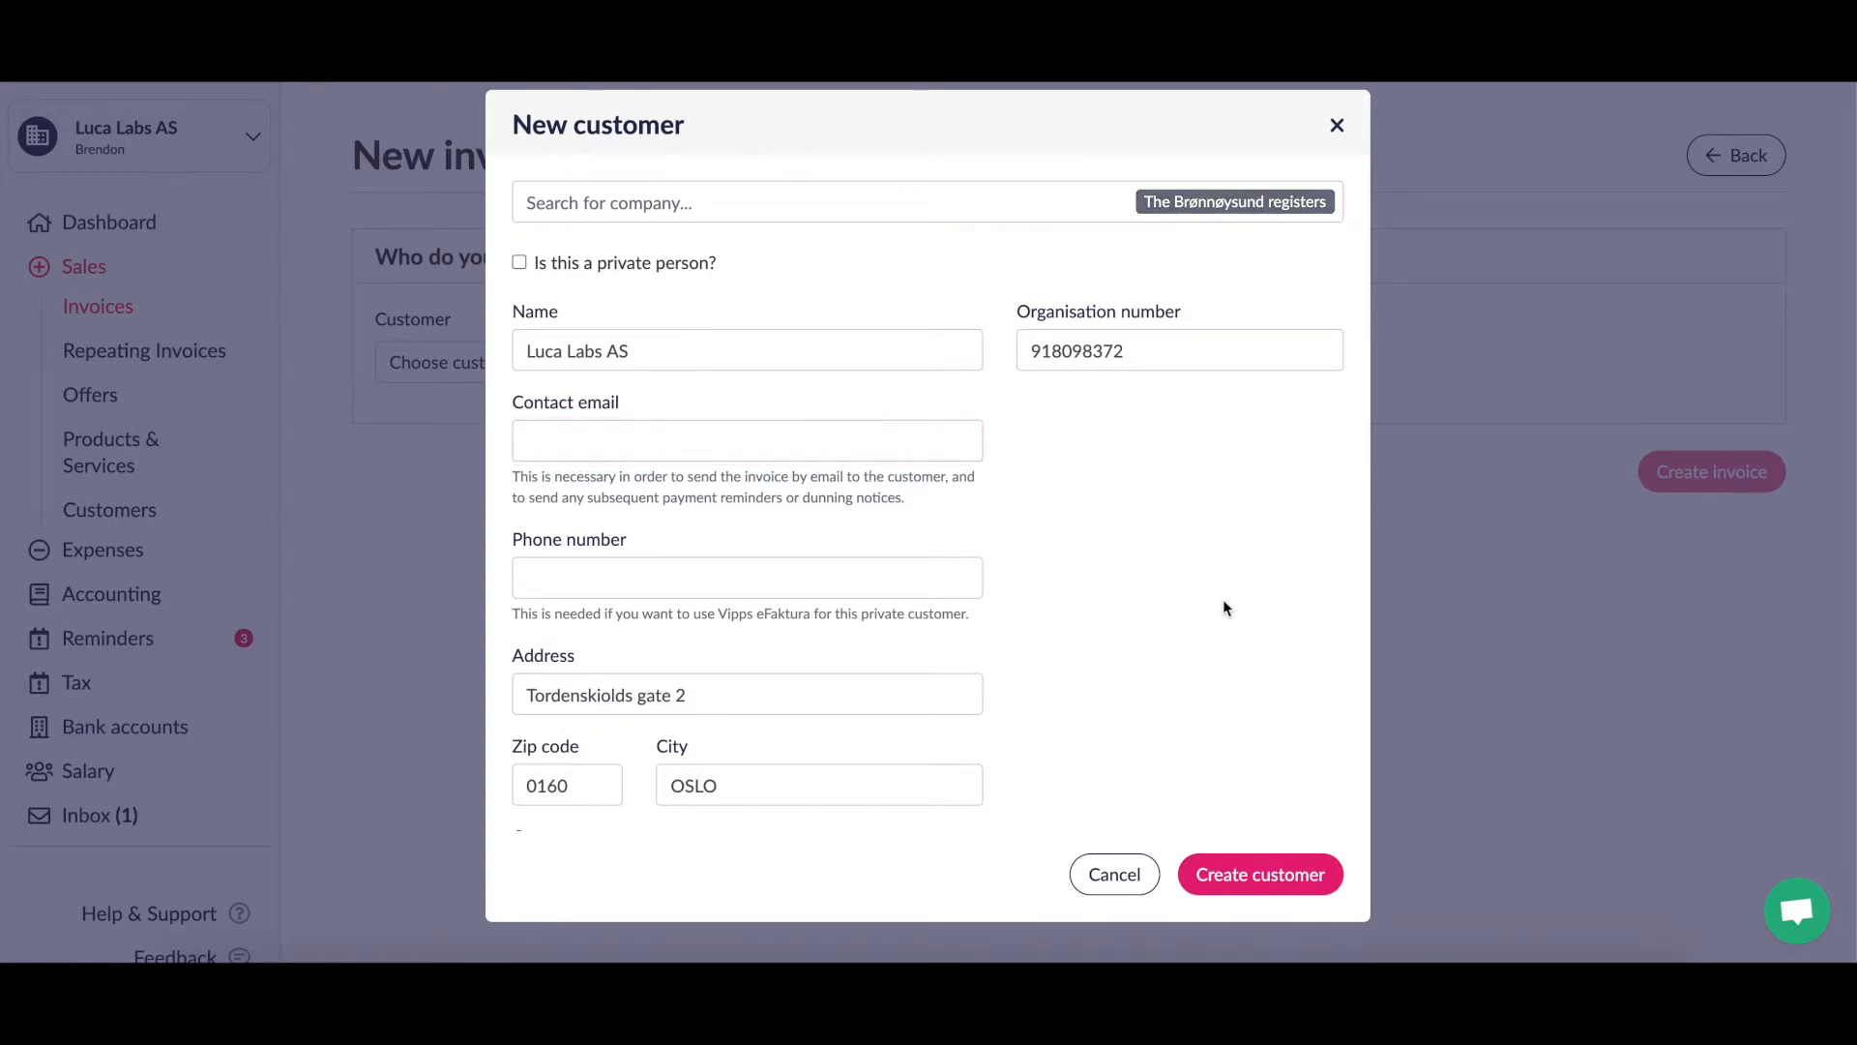
{"action": "scroll", "coordinate": [1224, 608], "scroll_direction": "down", "scroll_amount": 1}
{"action": "scroll", "coordinate": [1223, 608], "scroll_direction": "up", "scroll_amount": 1}
Step: Switch private person on and back to company, then create Luca Labs AS as customer
{"action": "left_click", "coordinate": [520, 265]}
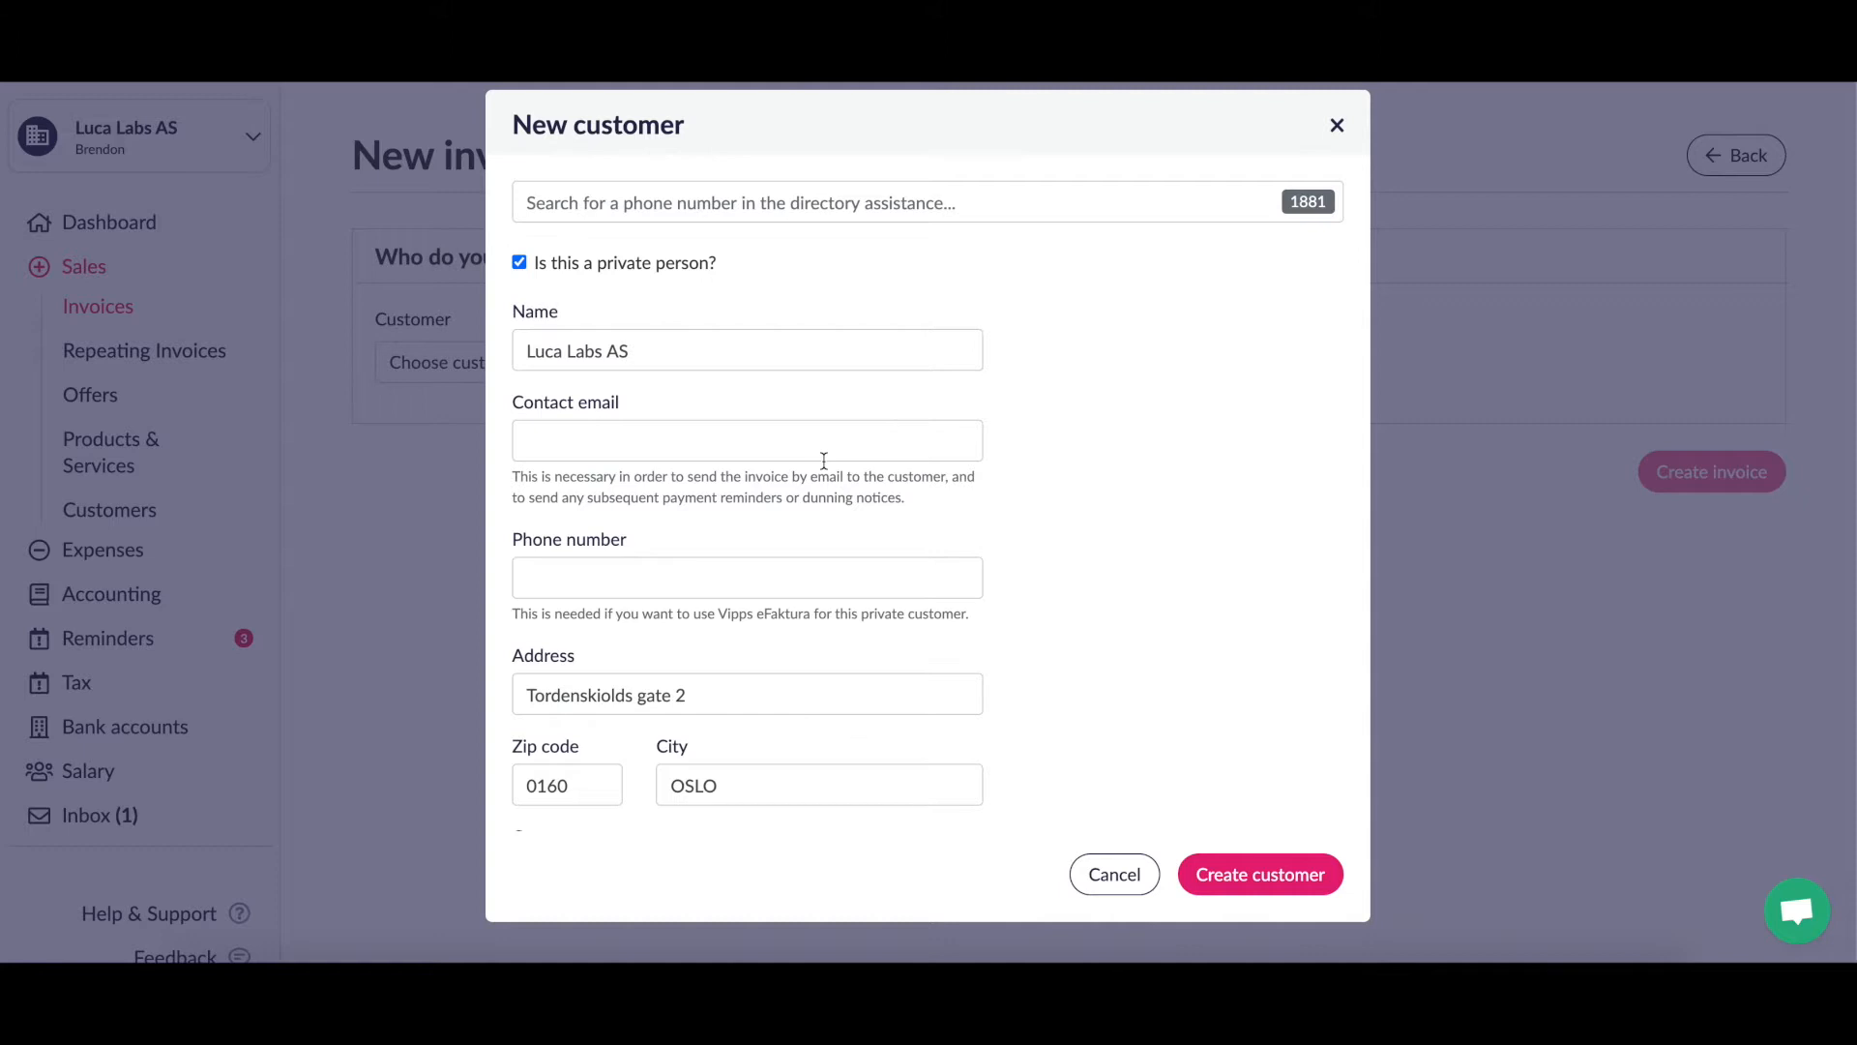
{"action": "left_click", "coordinate": [804, 421]}
{"action": "left_click", "coordinate": [1069, 388]}
{"action": "left_click", "coordinate": [654, 194]}
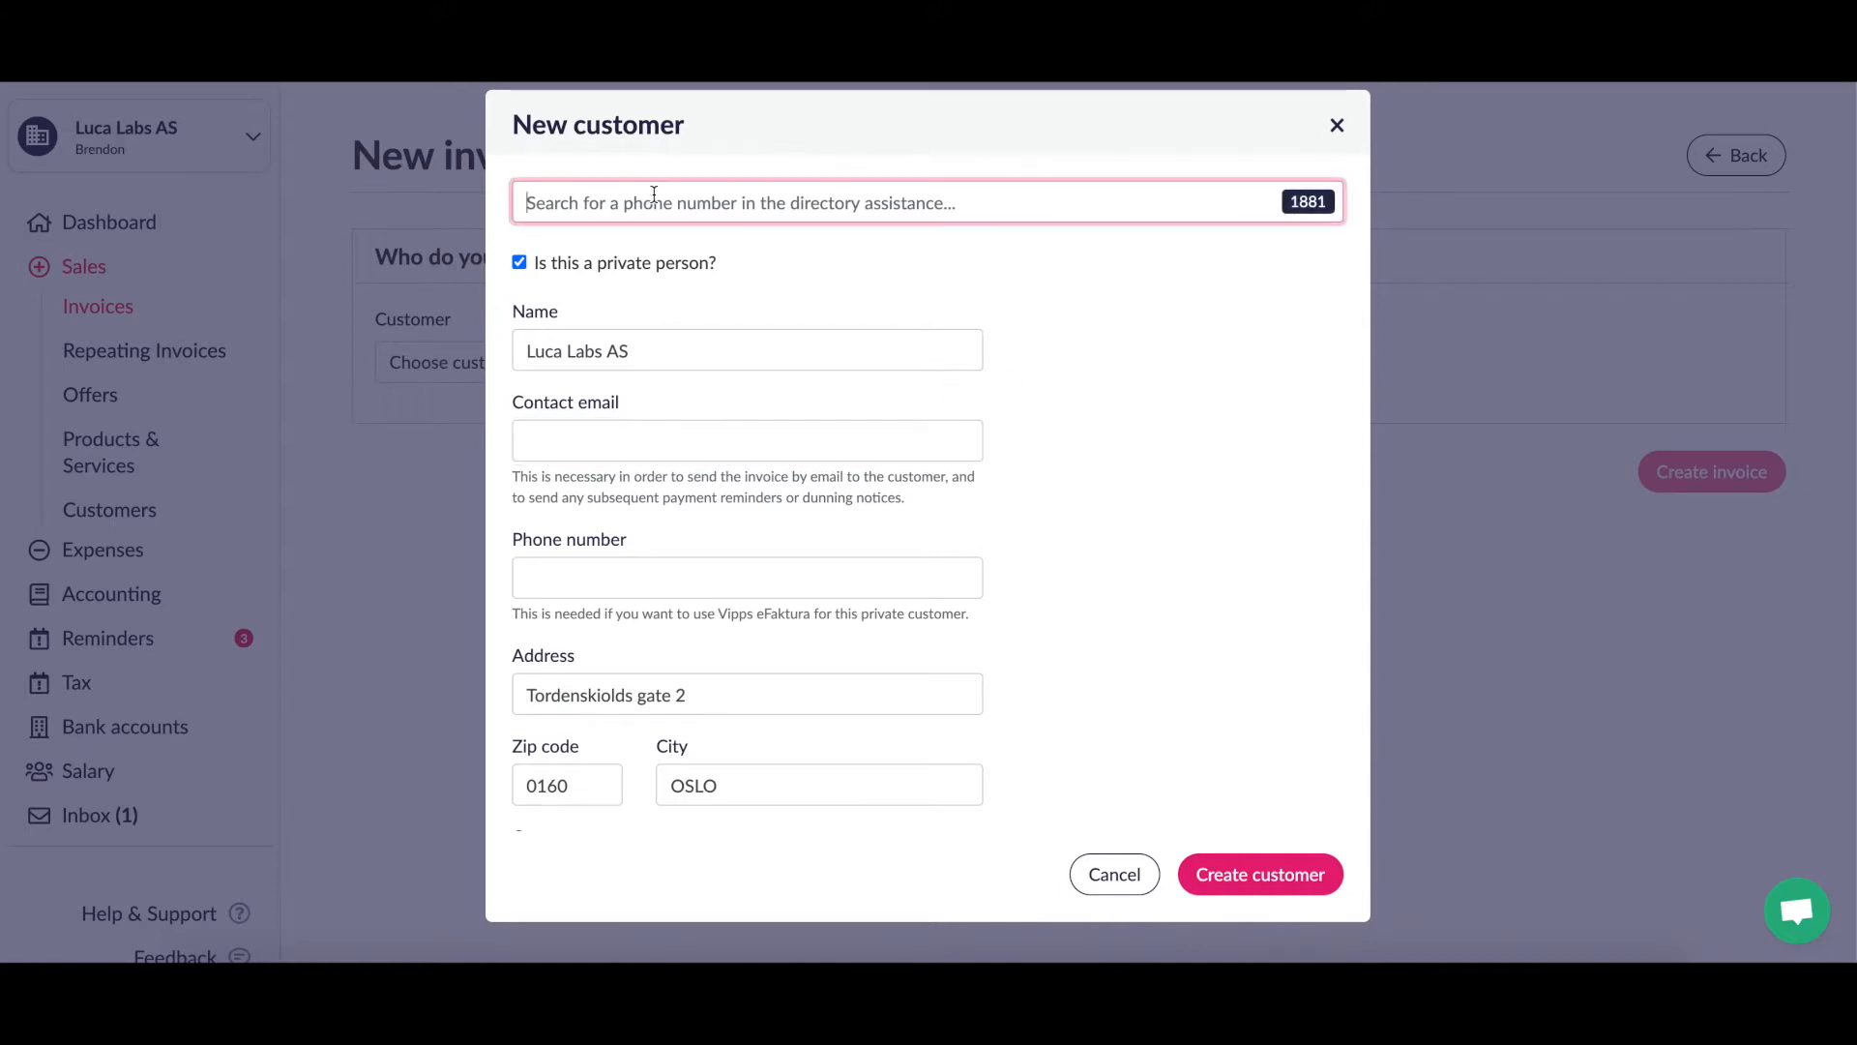
{"action": "left_click", "coordinate": [519, 263]}
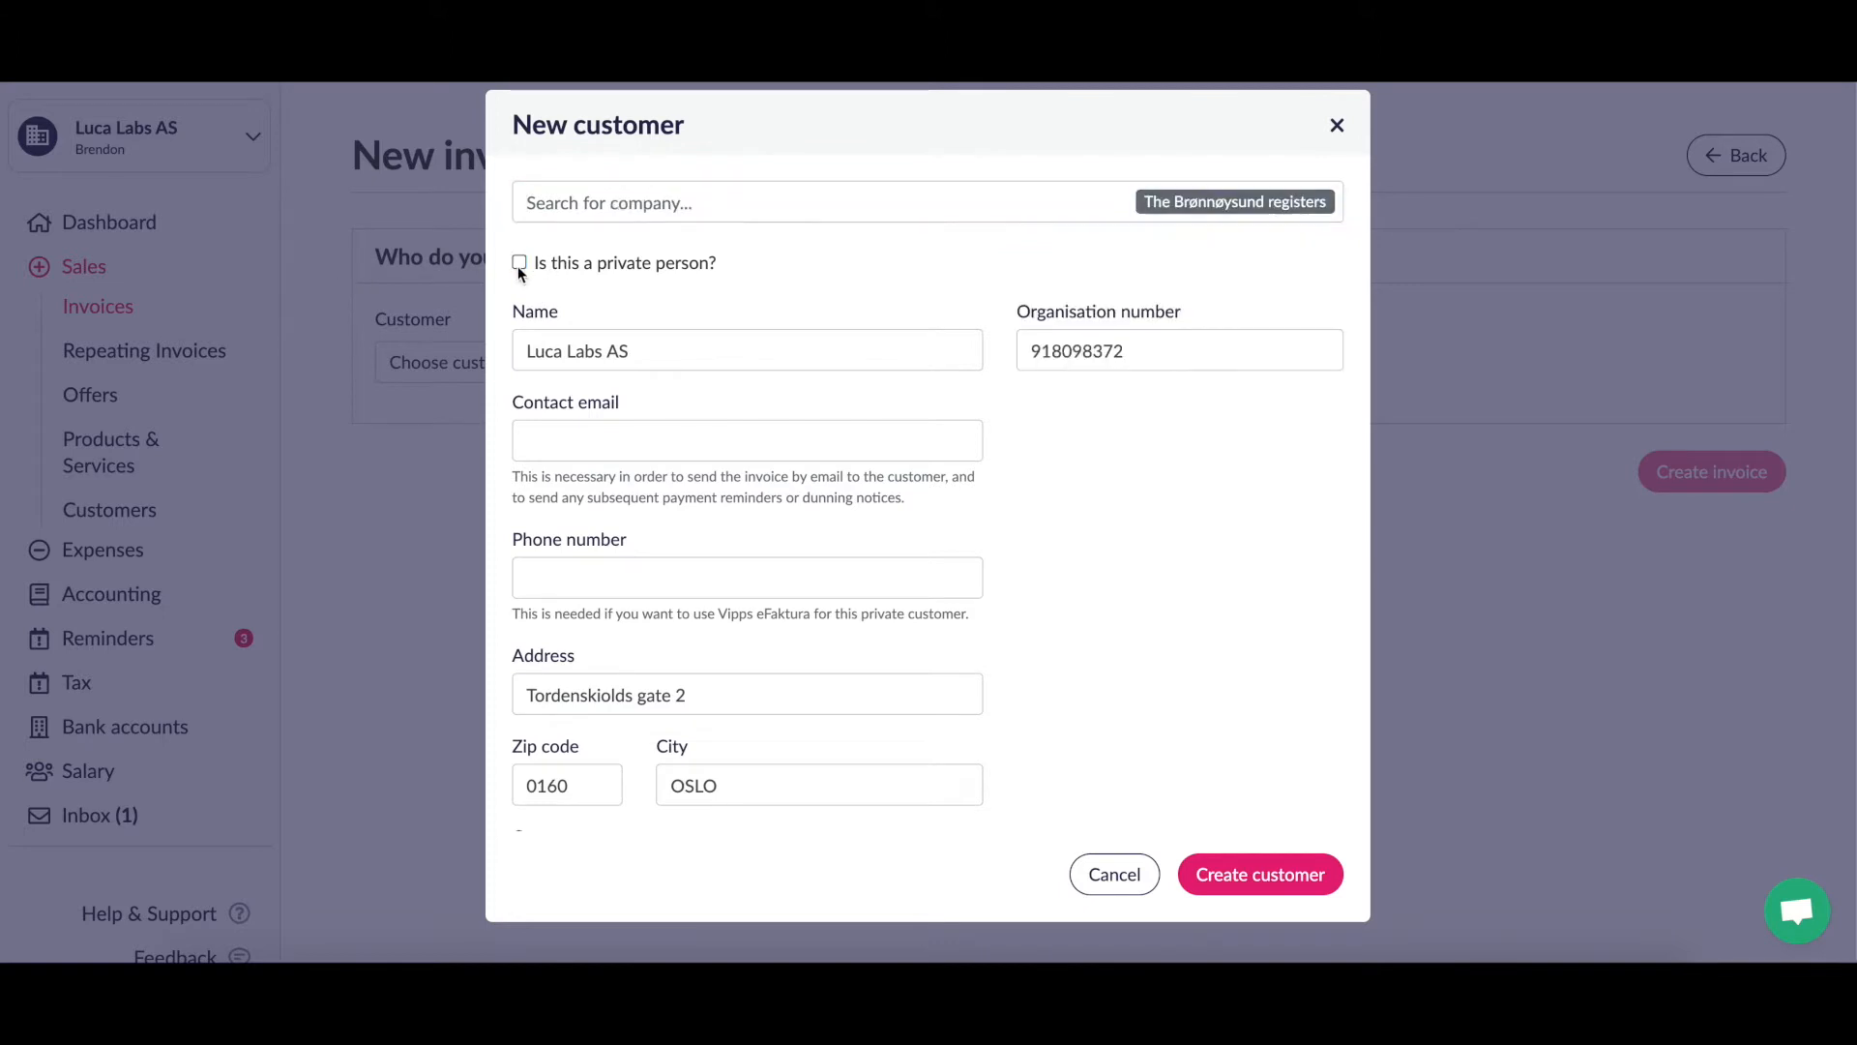
{"action": "left_click", "coordinate": [640, 192]}
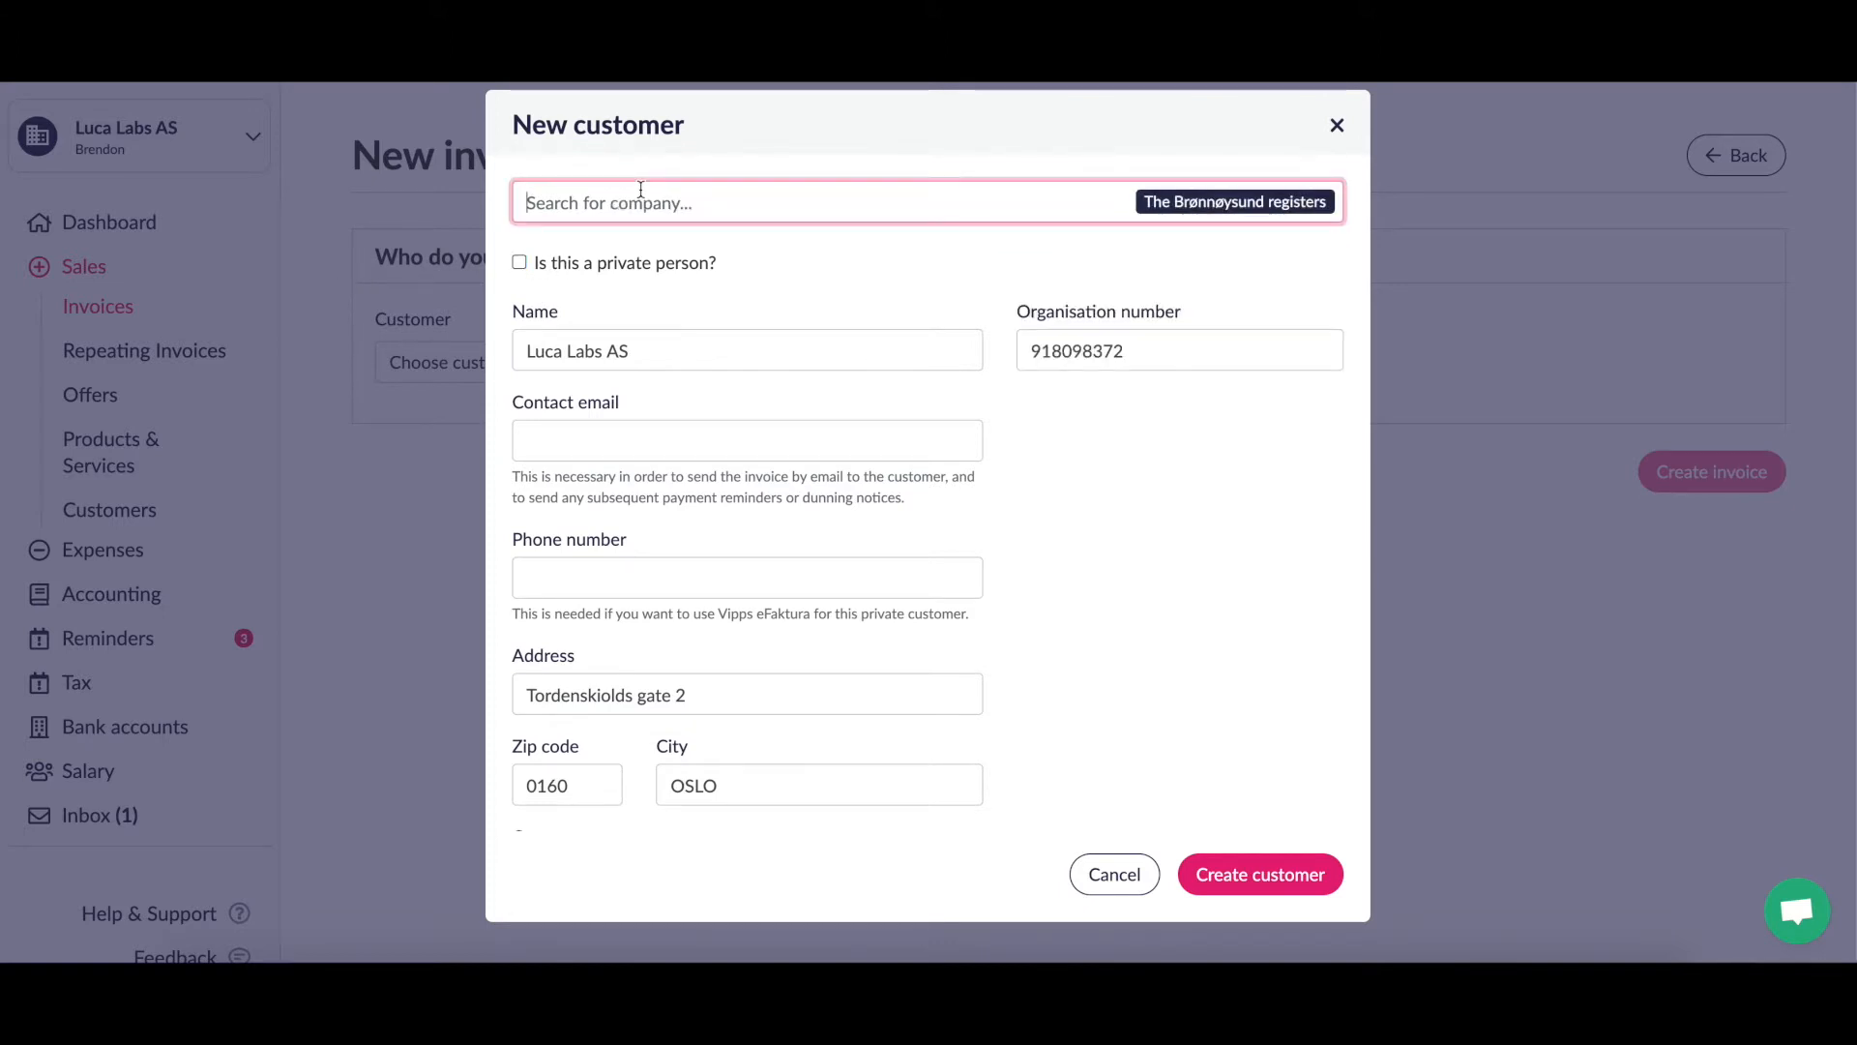
{"action": "left_click", "coordinate": [1089, 596]}
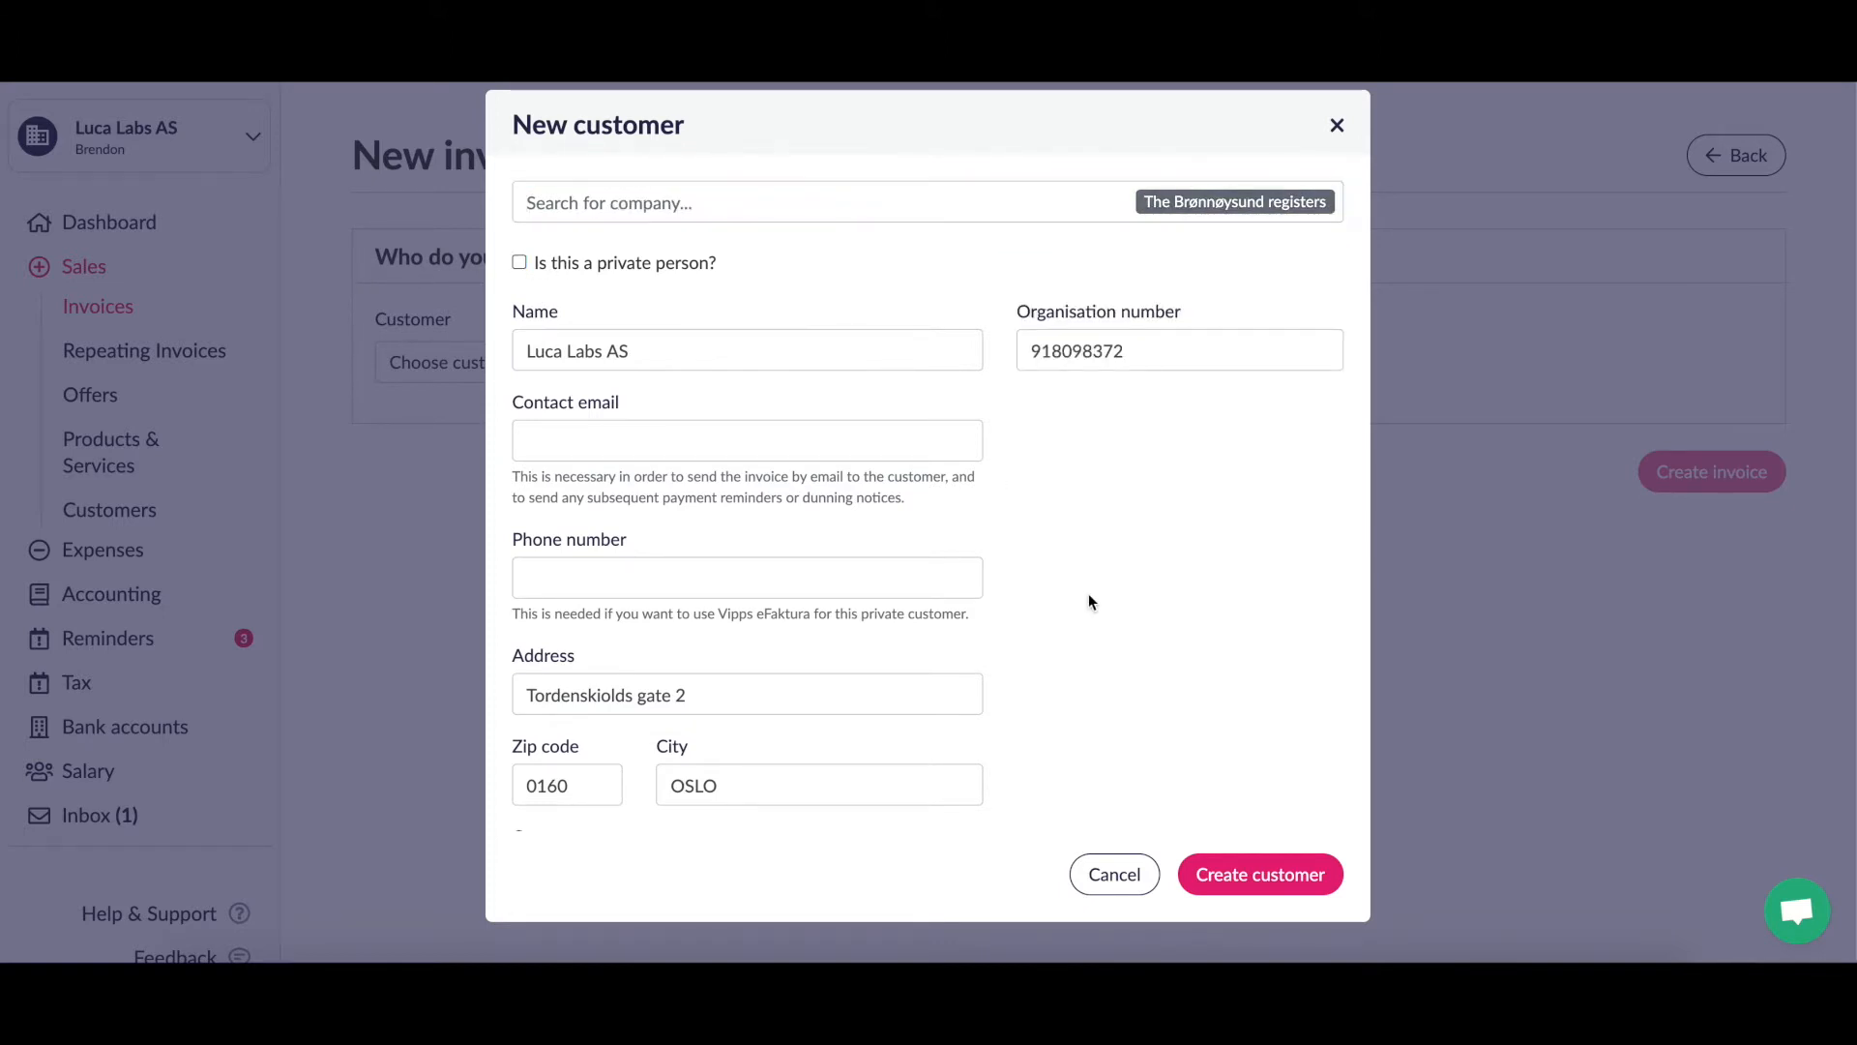
{"action": "left_click", "coordinate": [1261, 875]}
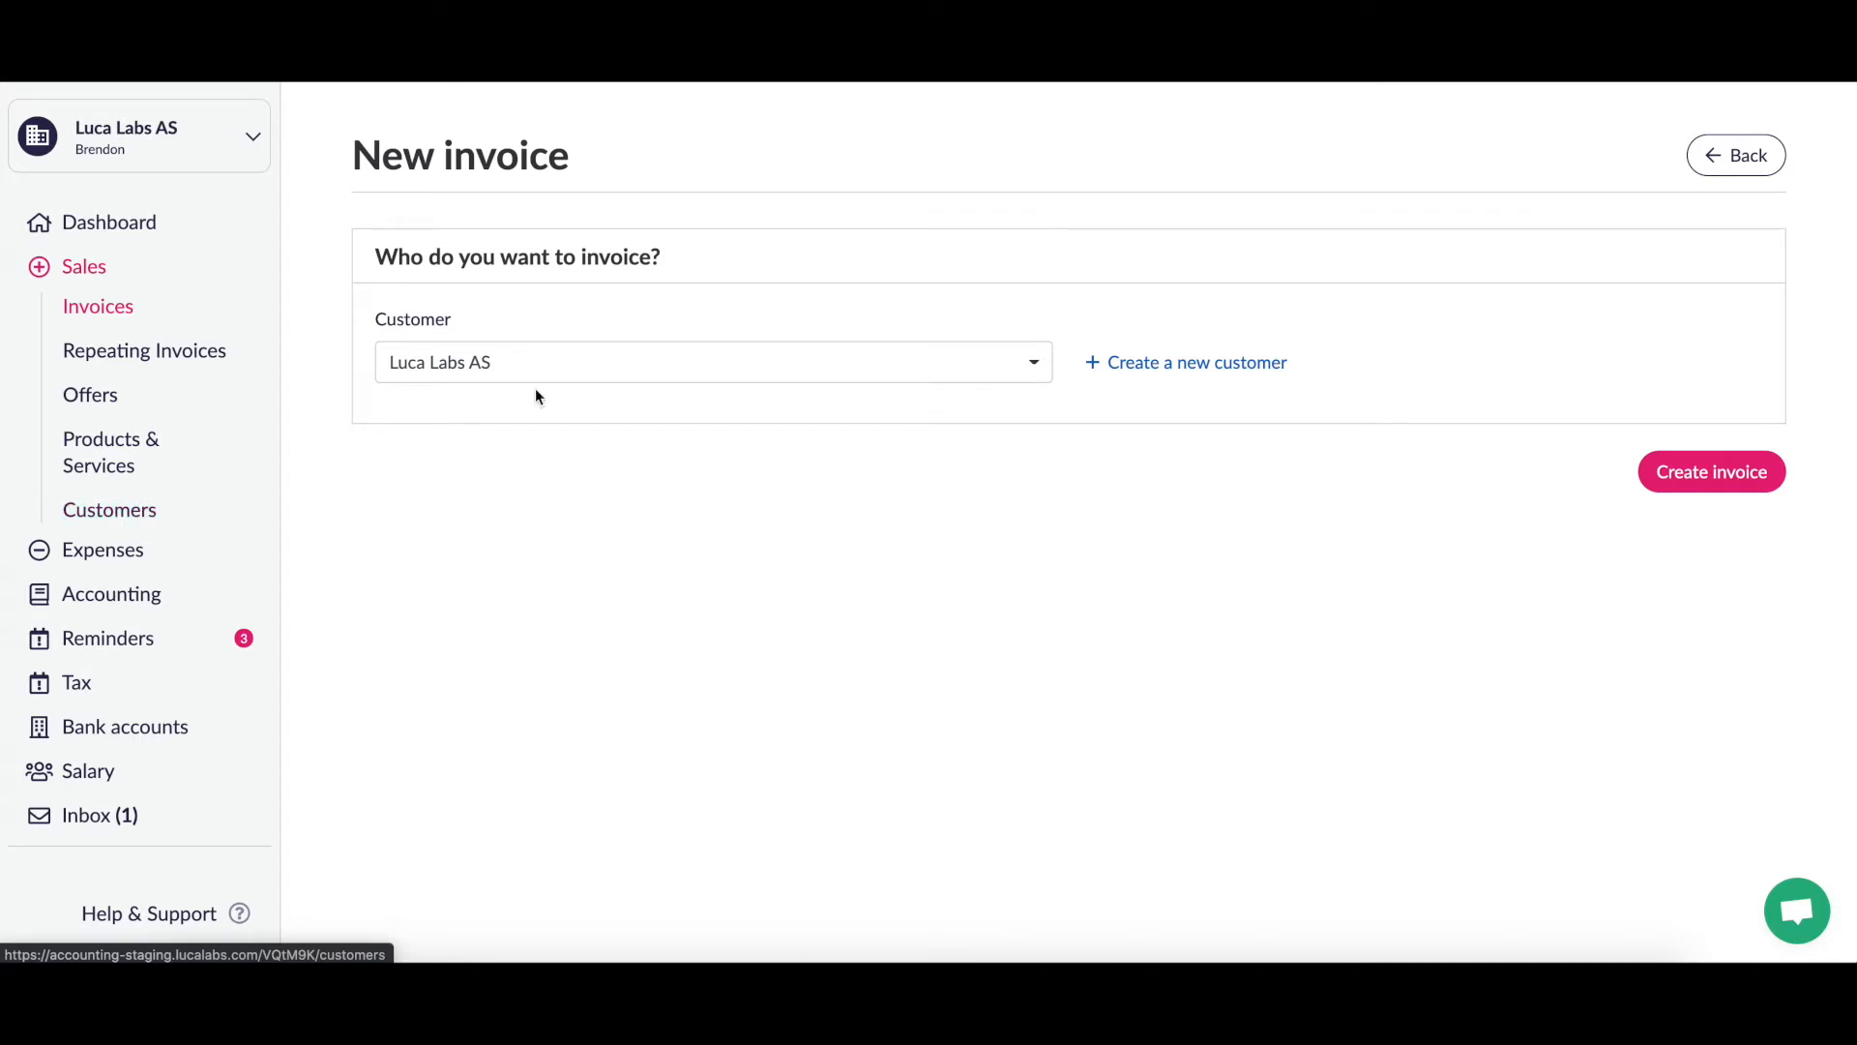
Step: Create the invoice for Luca Labs AS, keeping the invoice date at 09/24/2020
{"action": "left_click", "coordinate": [1717, 472]}
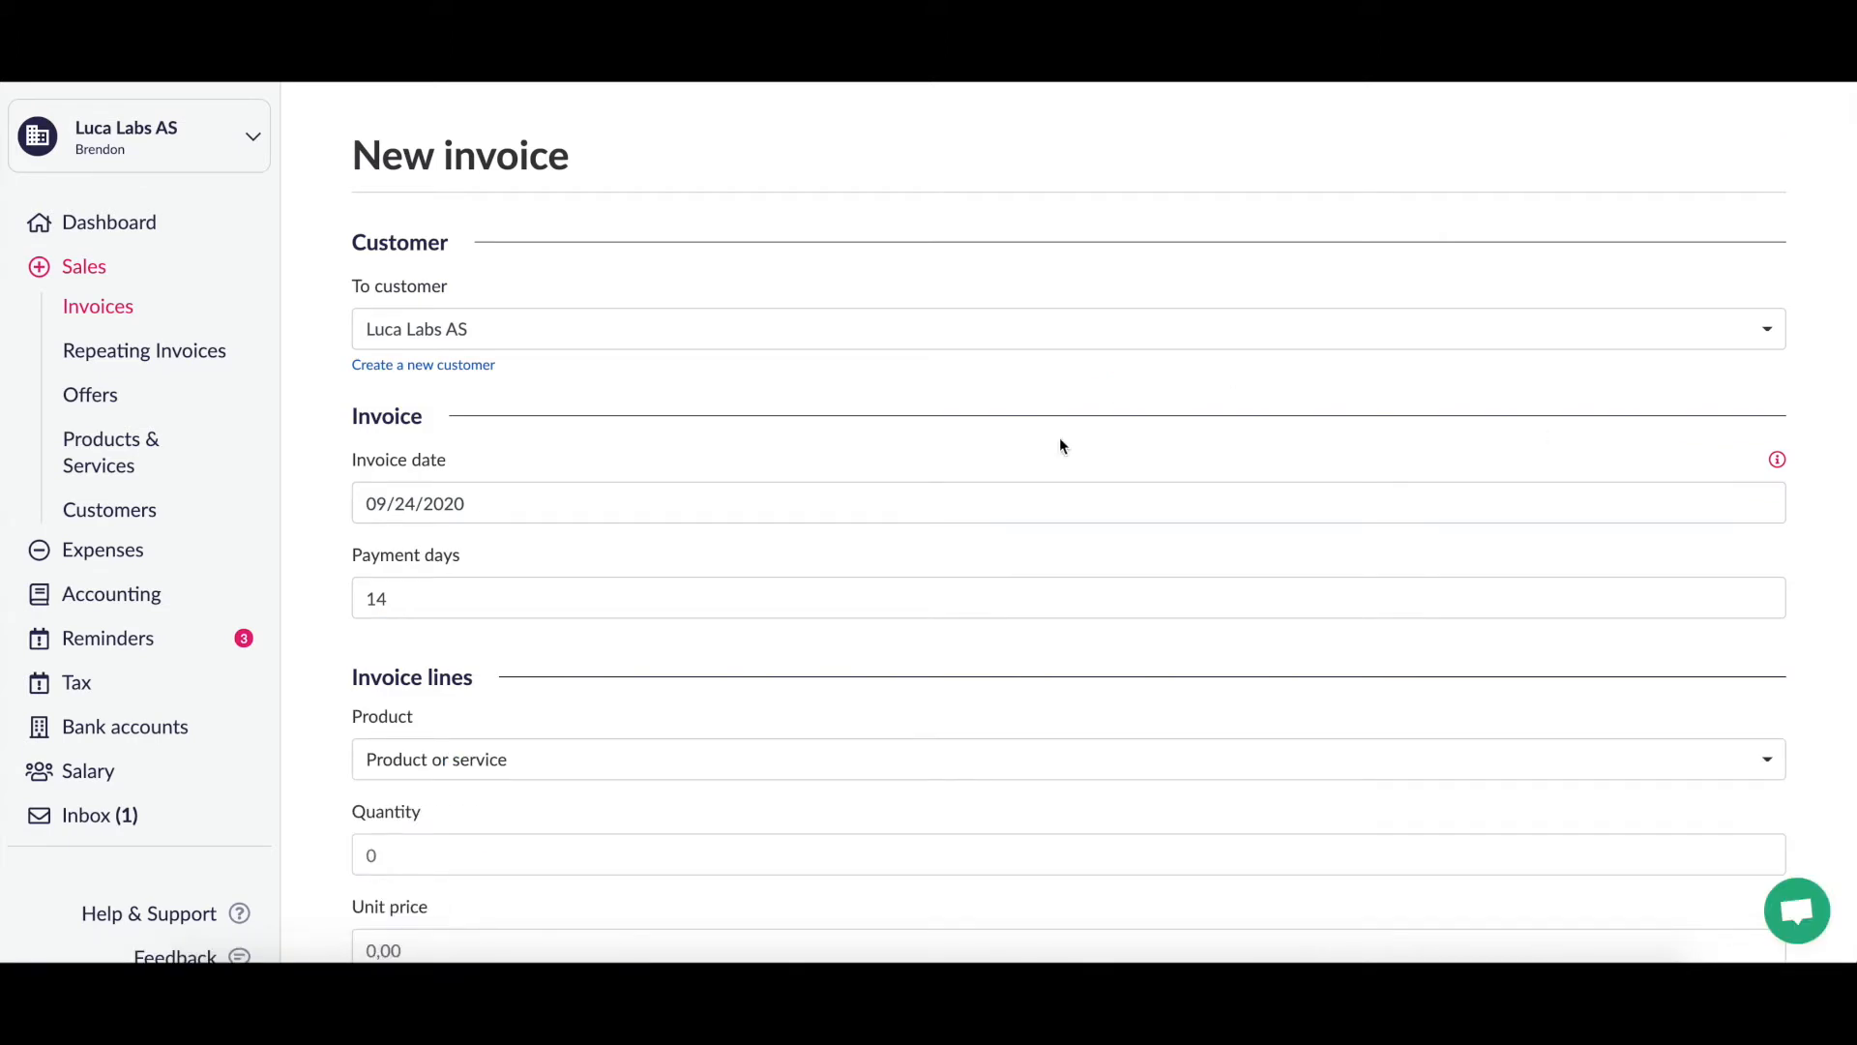
{"action": "scroll", "coordinate": [1059, 446], "scroll_direction": "down", "scroll_amount": 3}
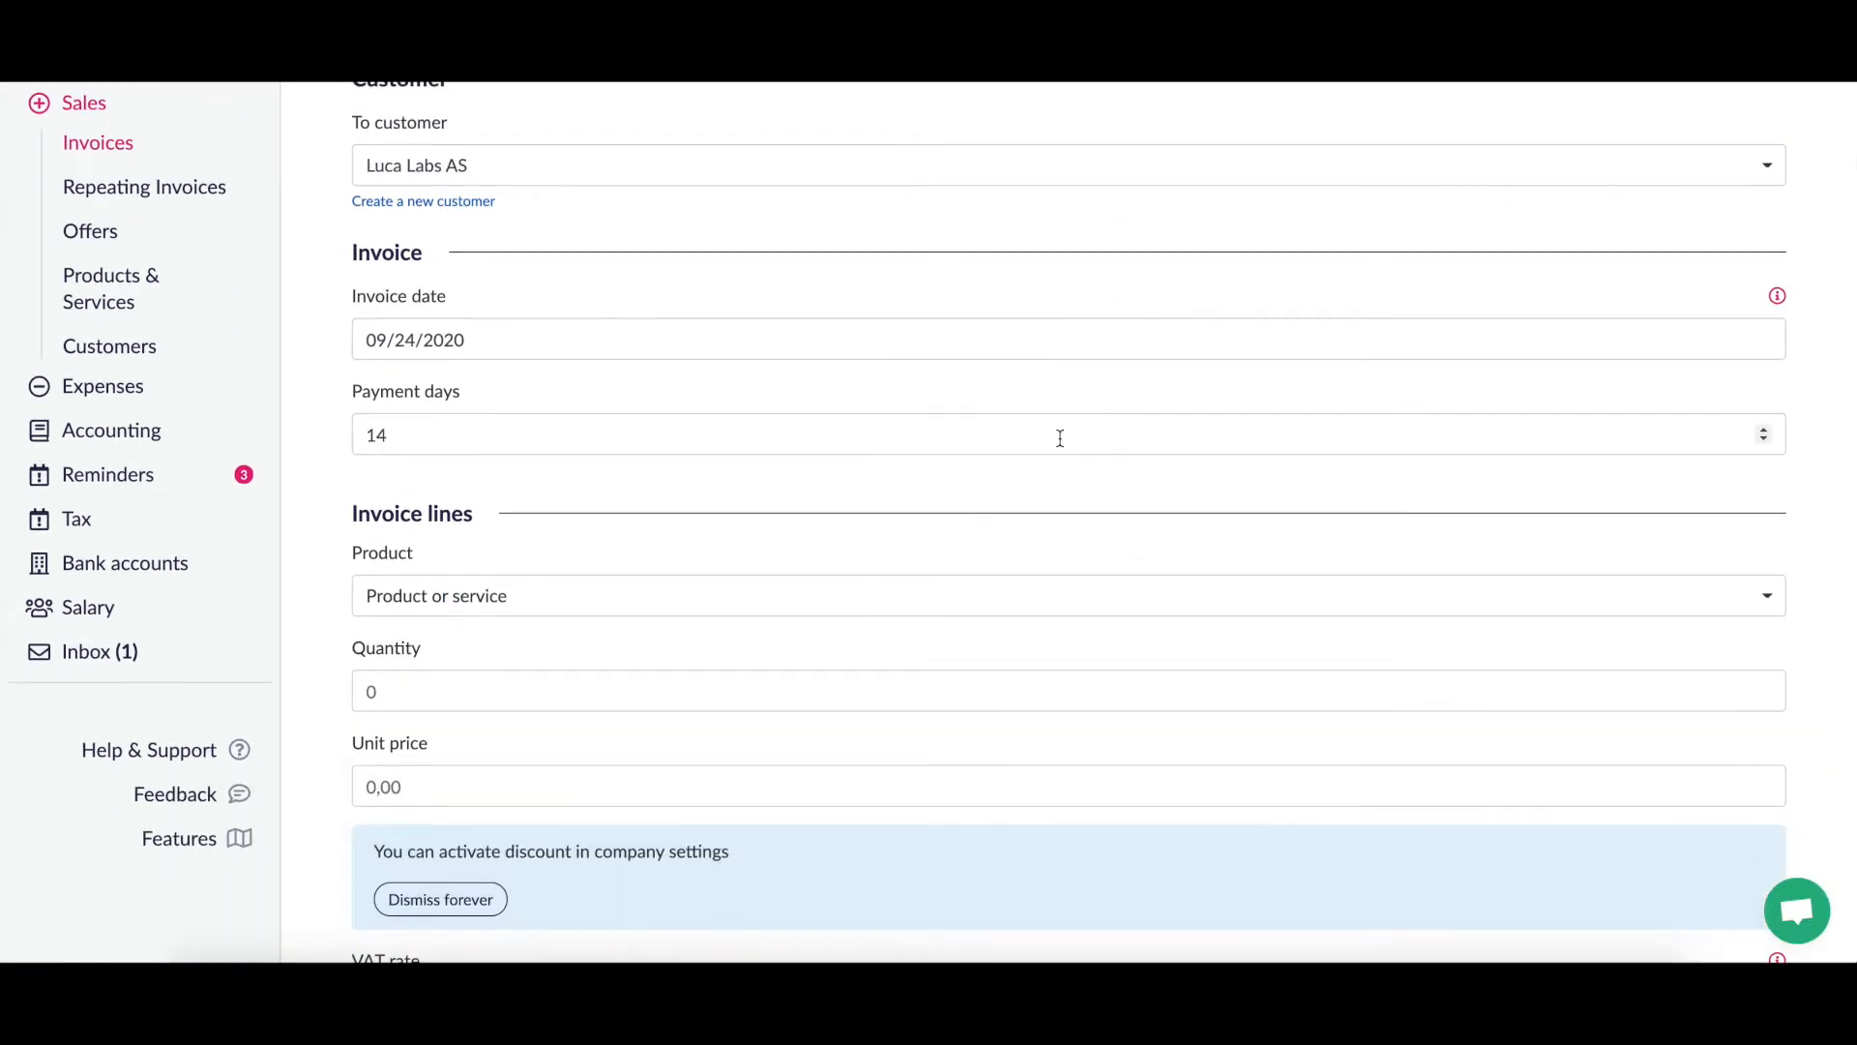
{"action": "scroll", "coordinate": [1059, 440], "scroll_direction": "up", "scroll_amount": 3}
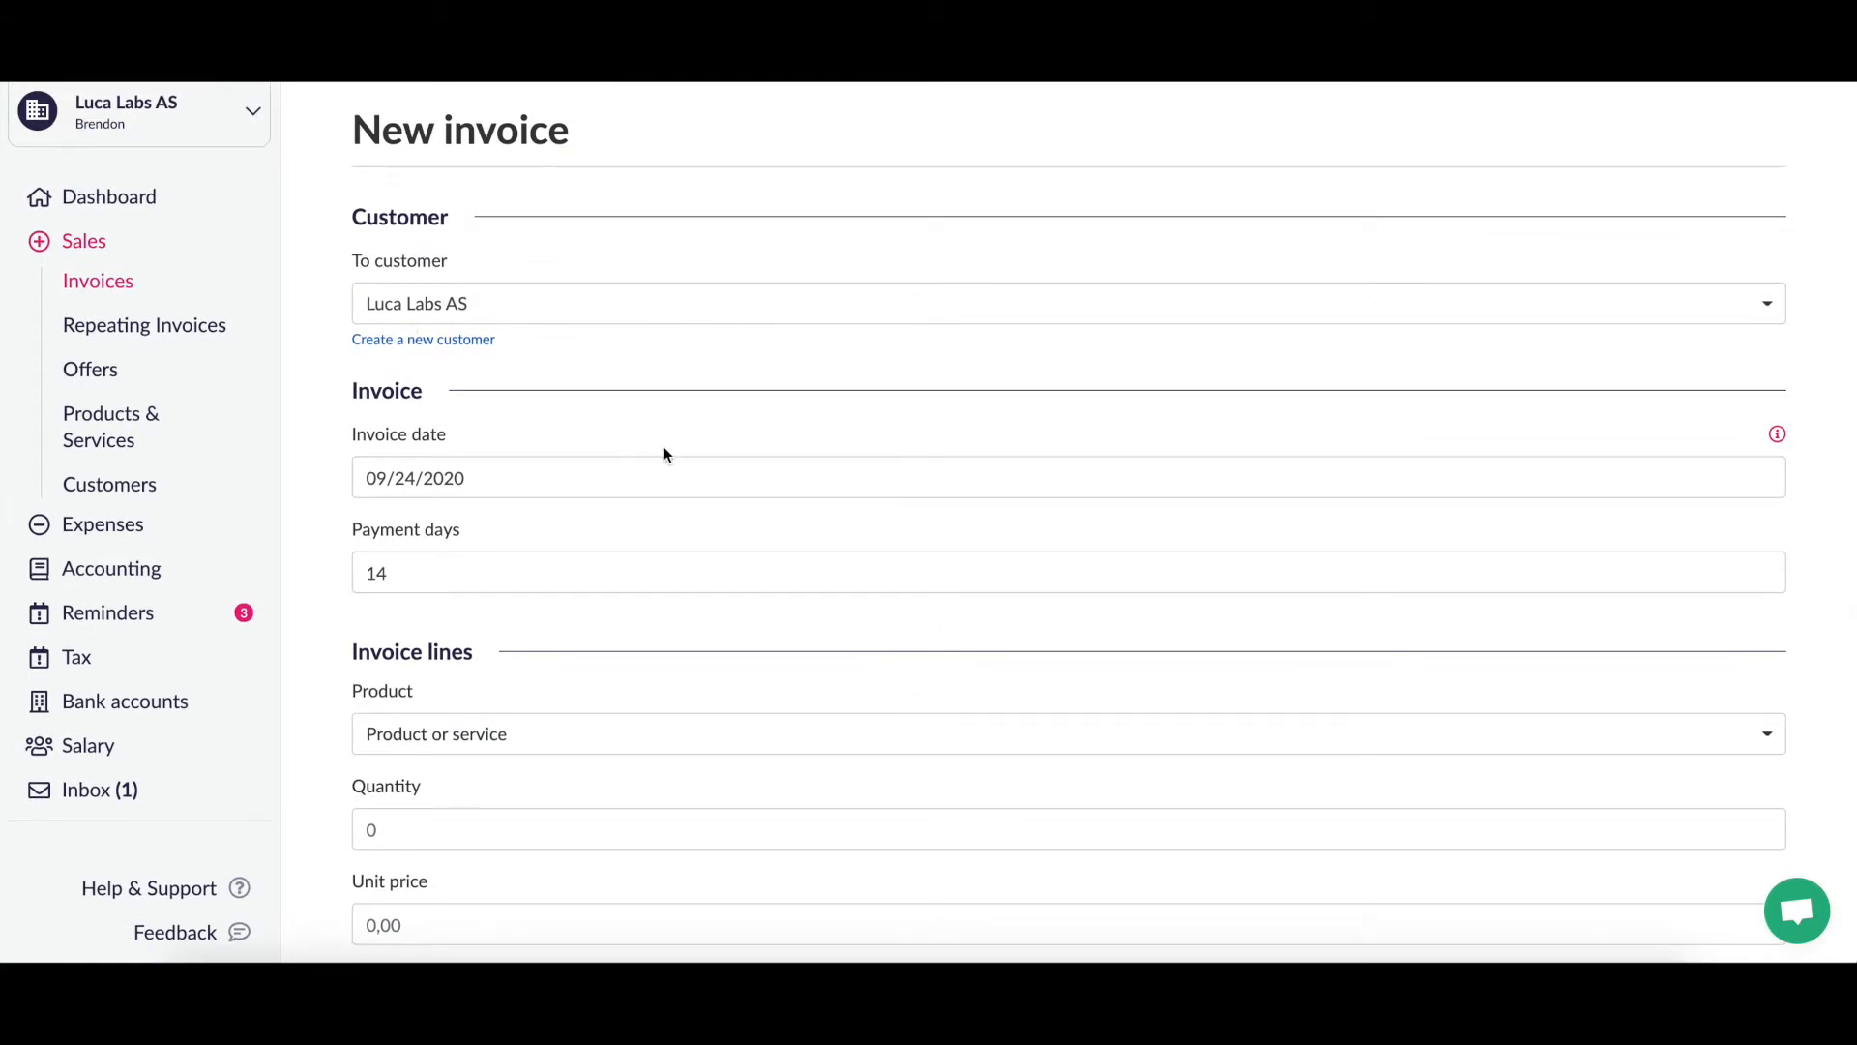
{"action": "left_click", "coordinate": [571, 484]}
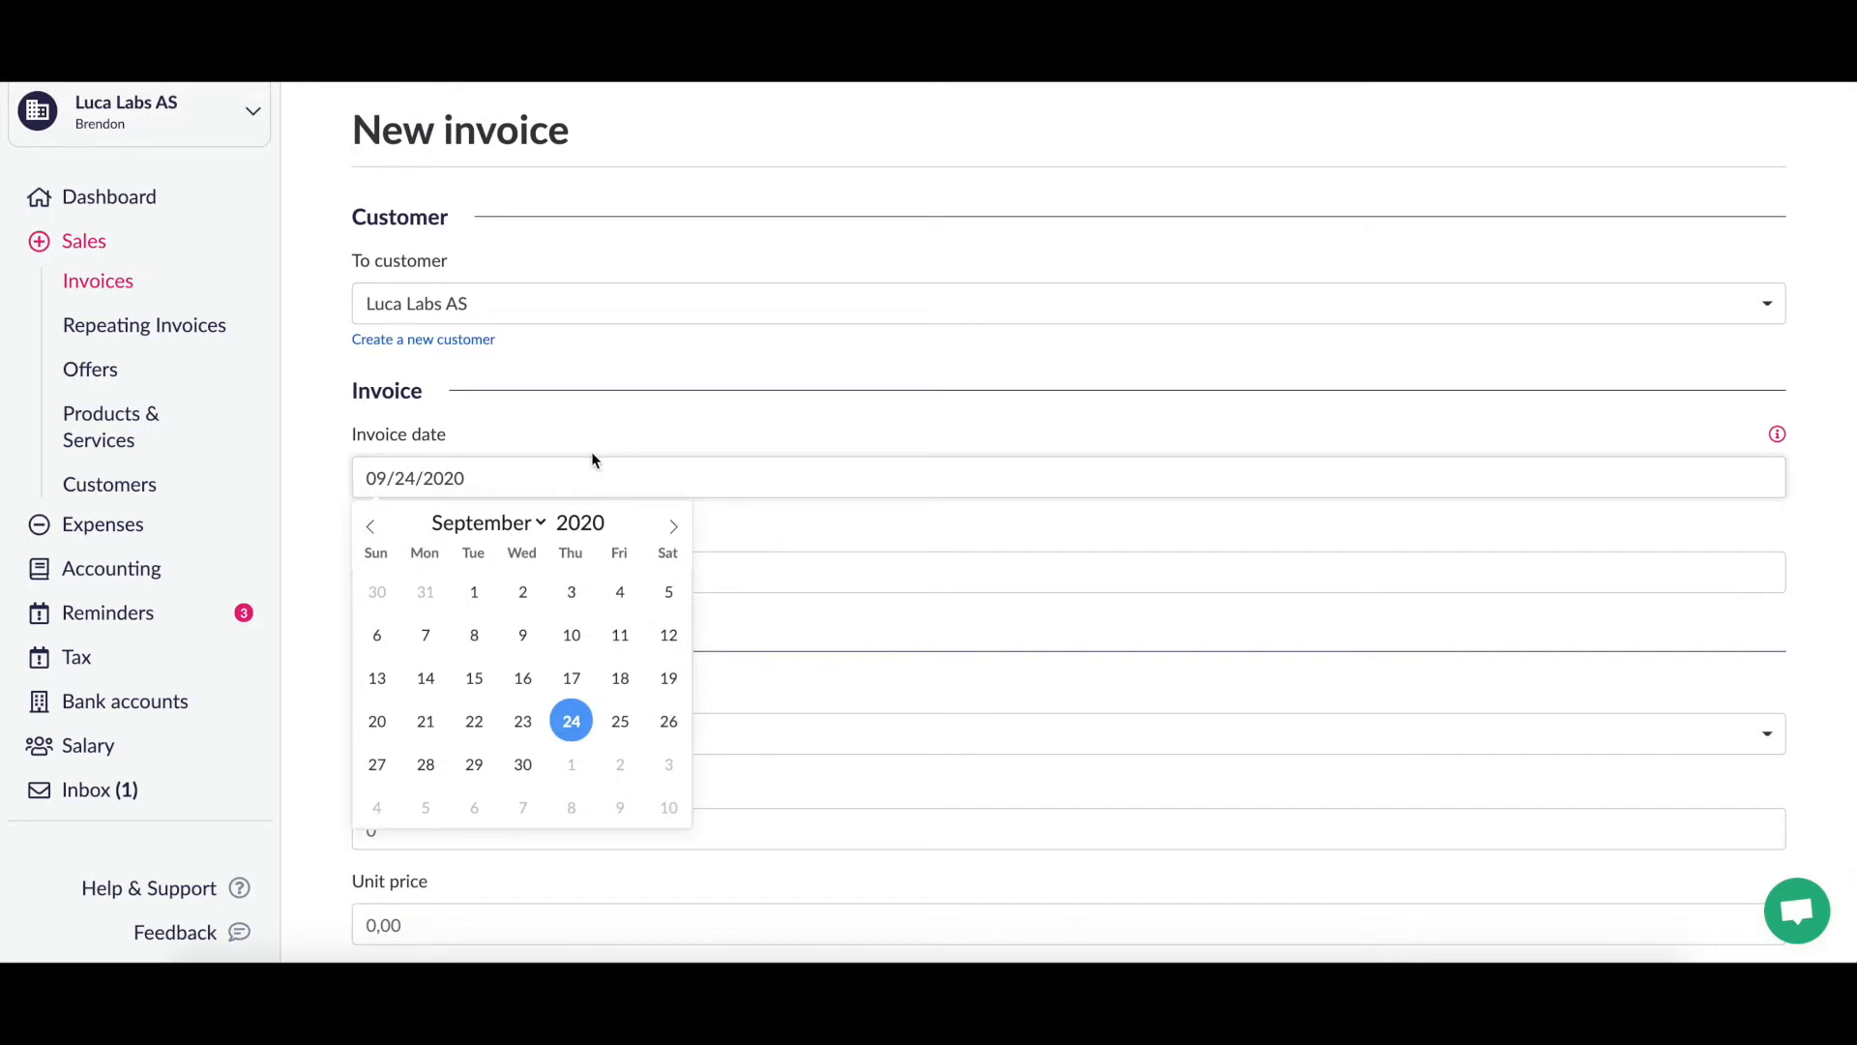
{"action": "left_click", "coordinate": [674, 426]}
Step: Change payment days from 14 to 0
{"action": "scroll", "coordinate": [672, 427], "scroll_direction": "down", "scroll_amount": 1}
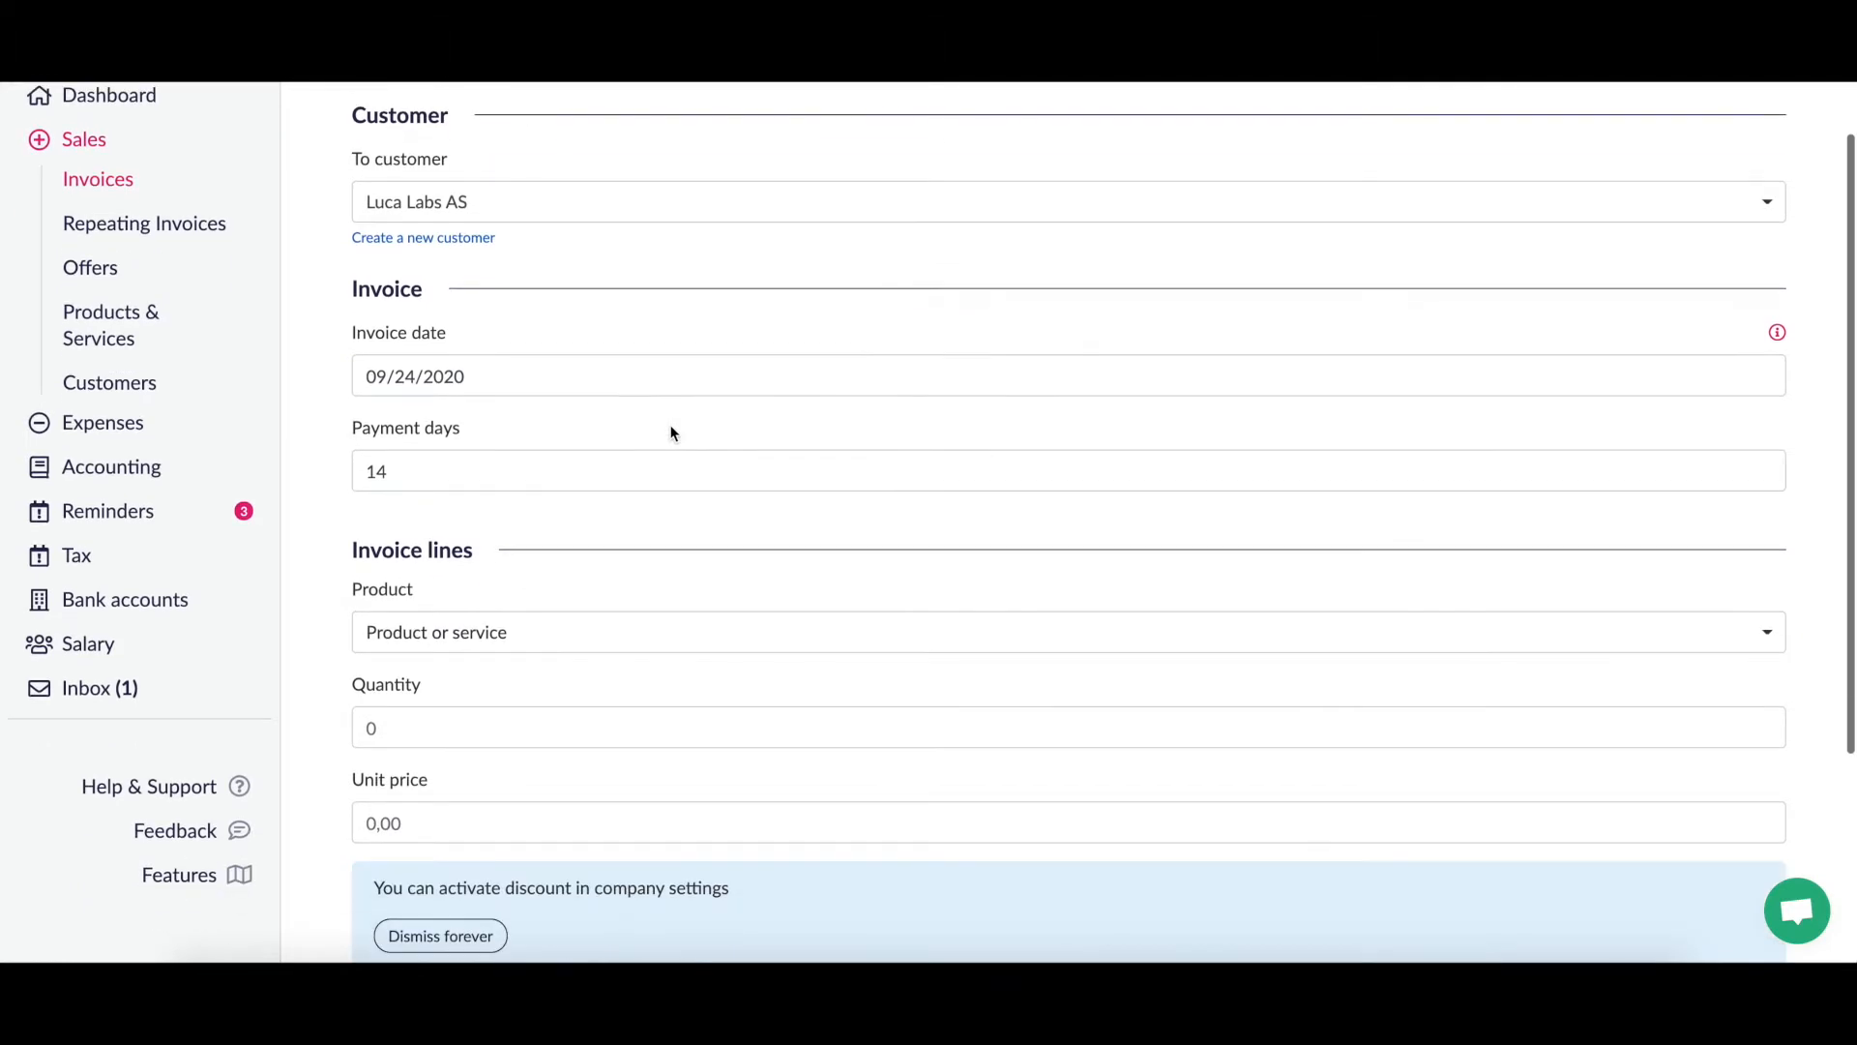
{"action": "left_click", "coordinate": [447, 474]}
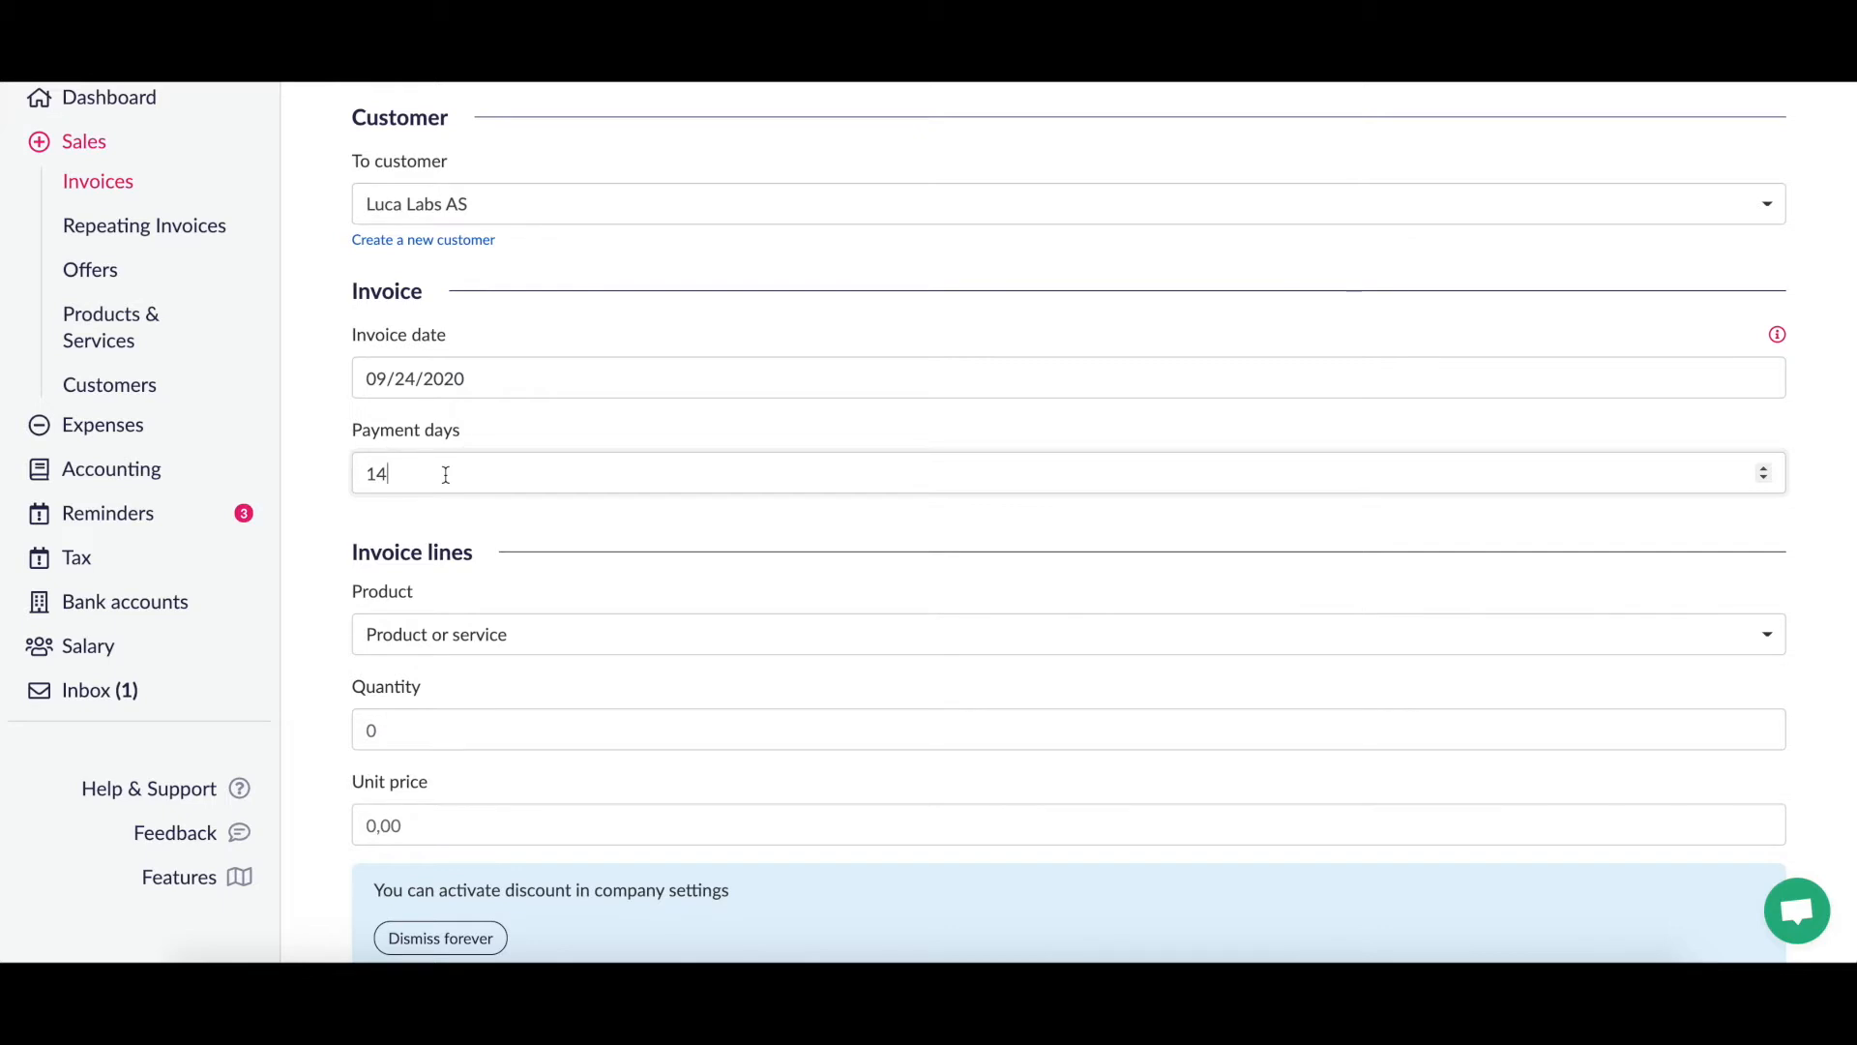
{"action": "key", "text": "BackSpace"}
{"action": "key", "text": "BackSpace"}
{"action": "type", "text": "0"}
{"action": "scroll", "coordinate": [602, 536], "scroll_direction": "down", "scroll_amount": 3}
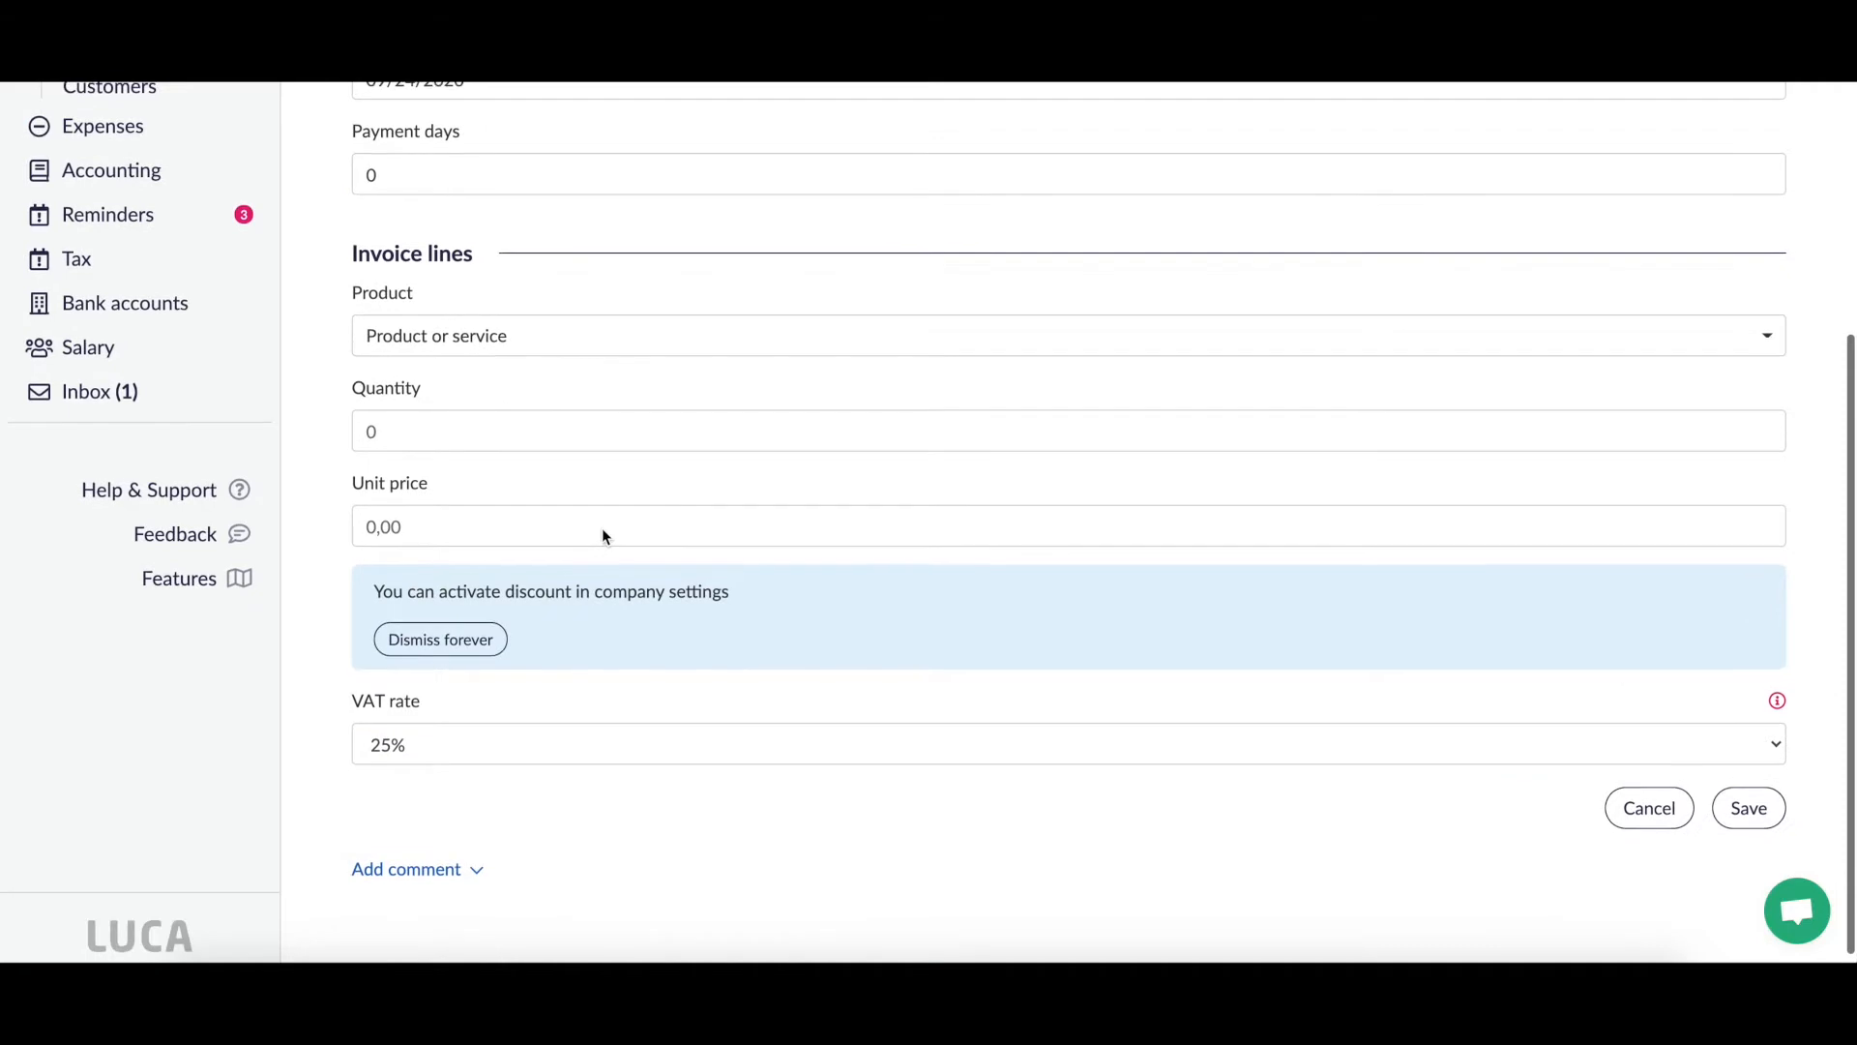
{"action": "scroll", "coordinate": [602, 536], "scroll_direction": "up", "scroll_amount": 1}
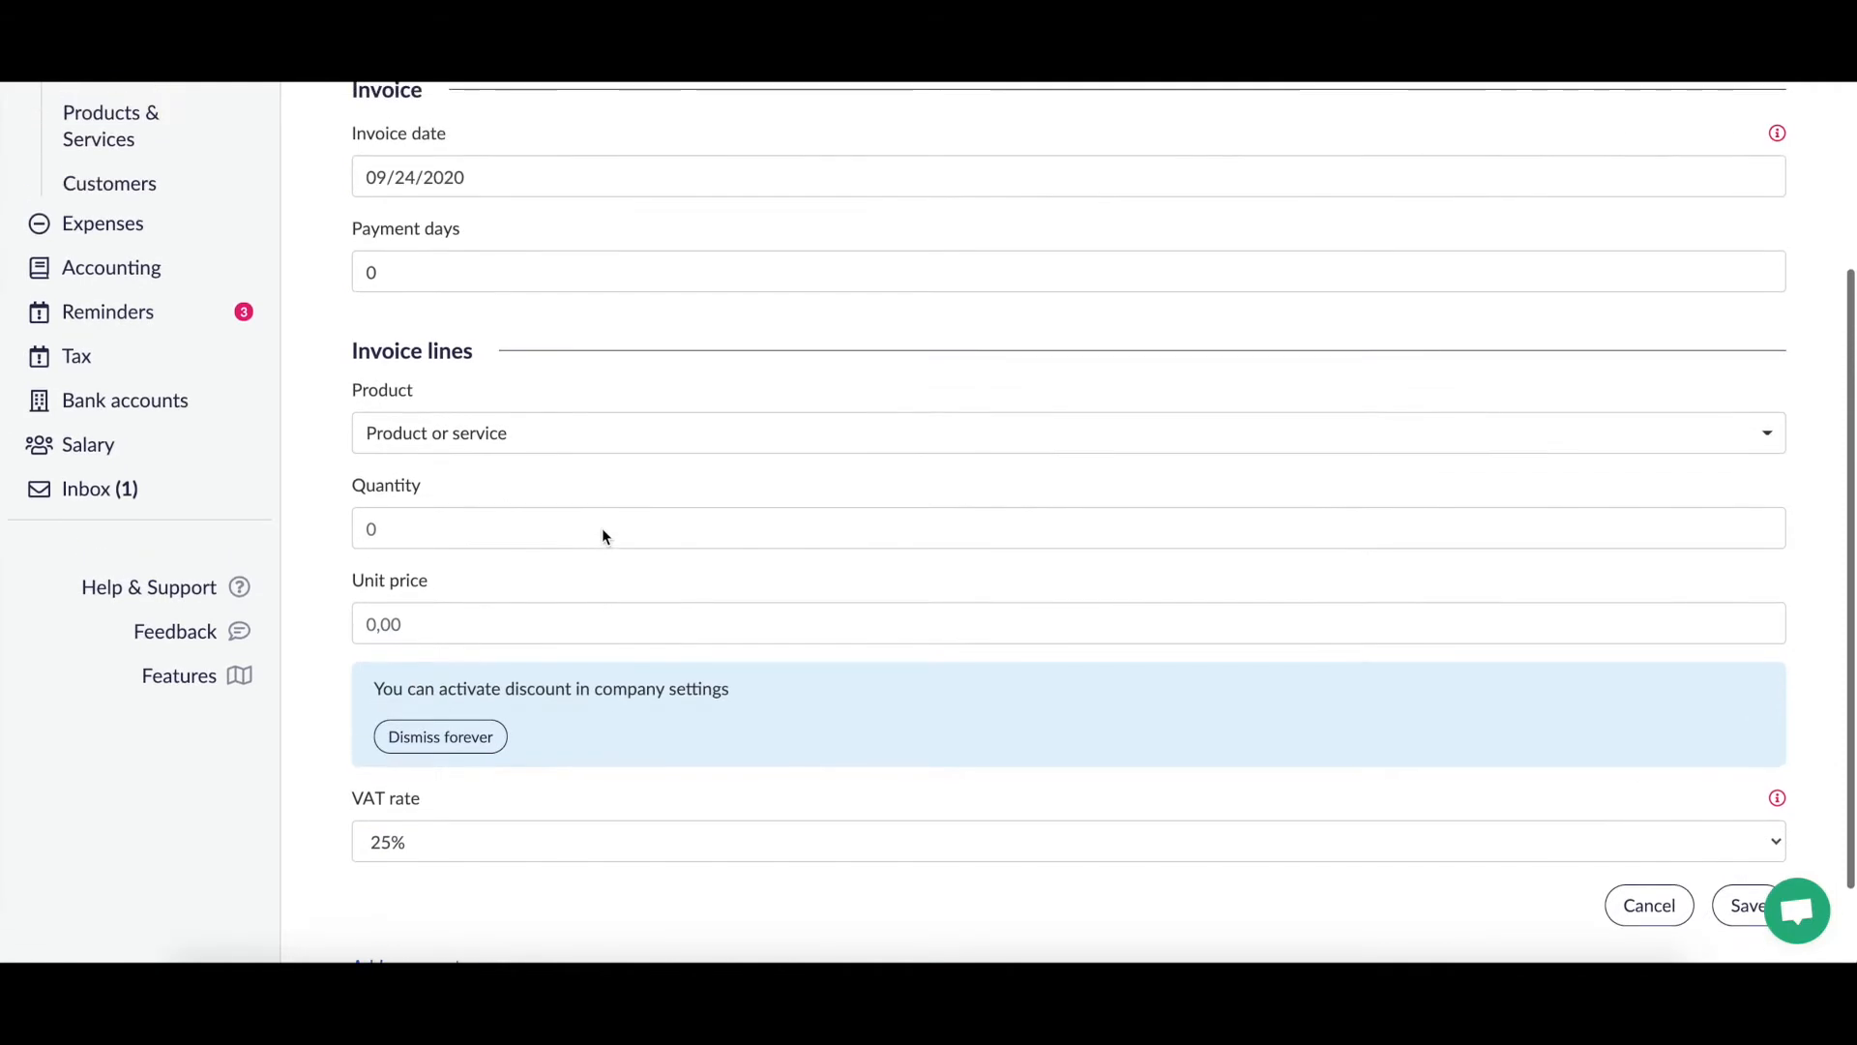
Step: Put the new product Chair on the first line with quantity 5
{"action": "left_click", "coordinate": [1192, 432]}
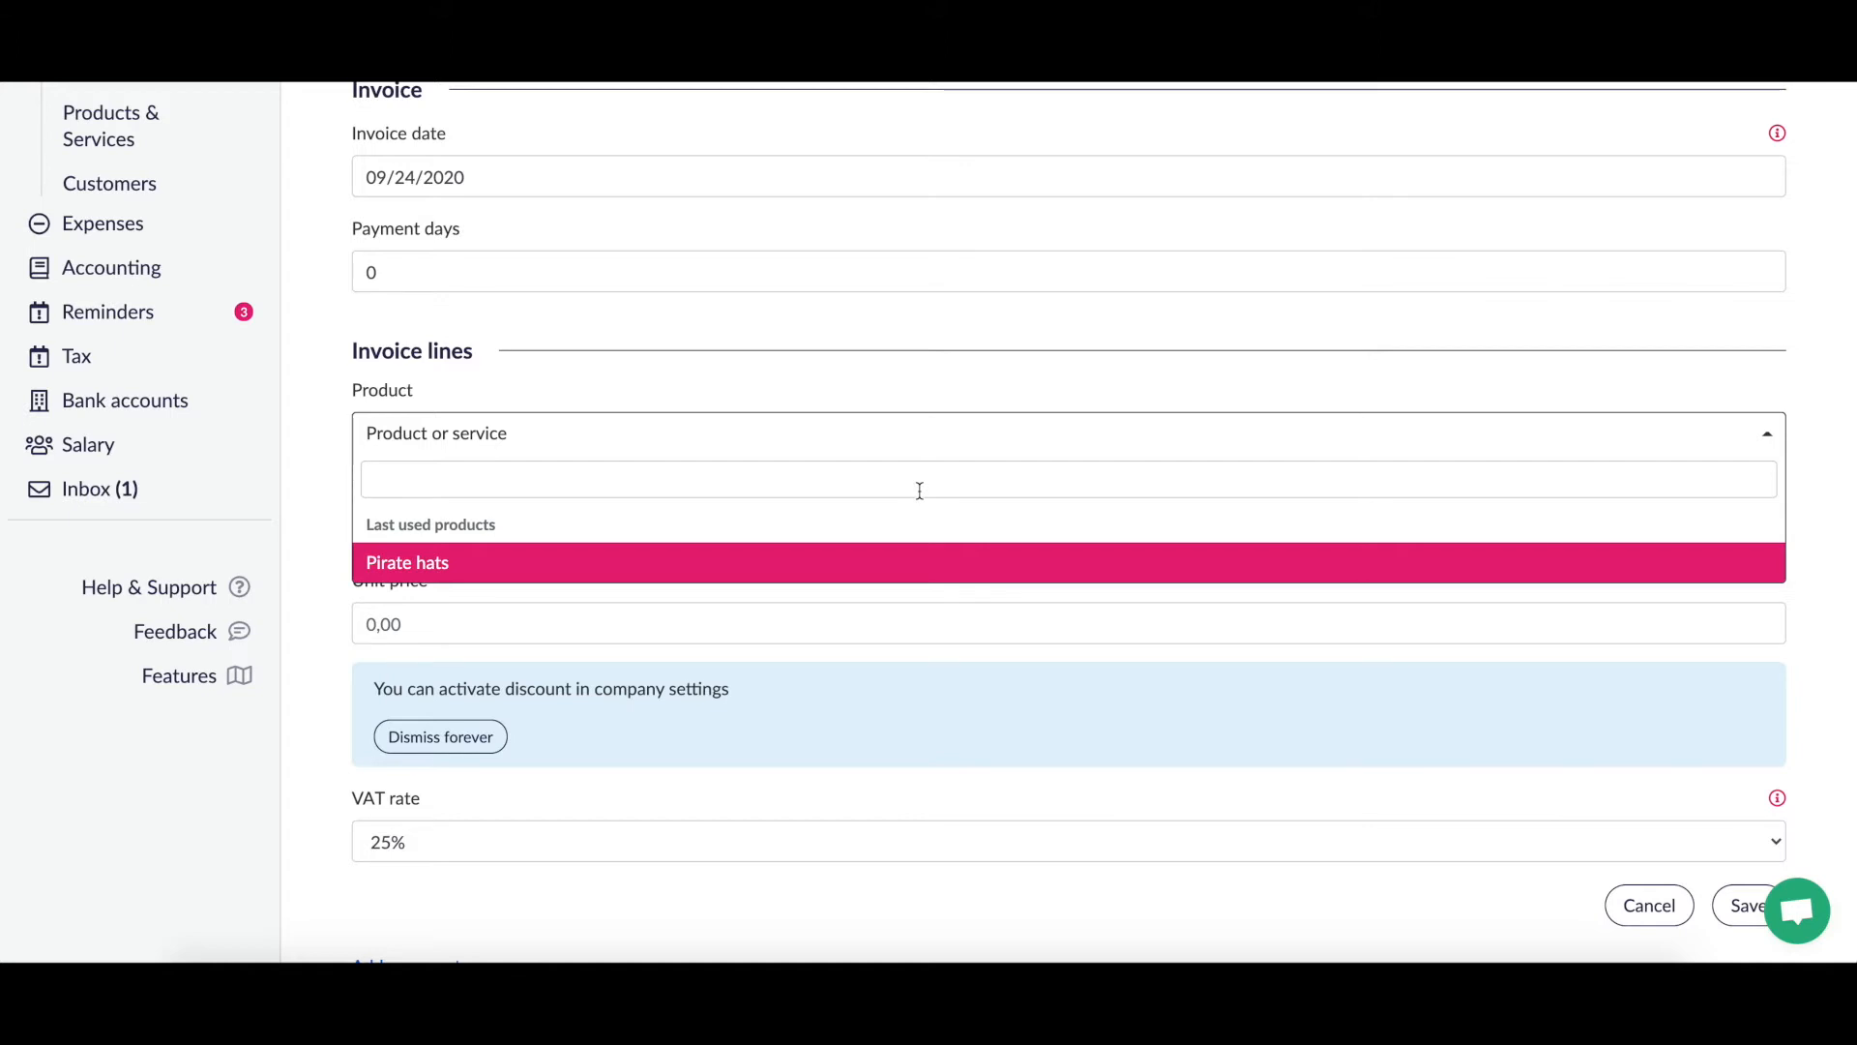
{"action": "type", "text": "Ch"}
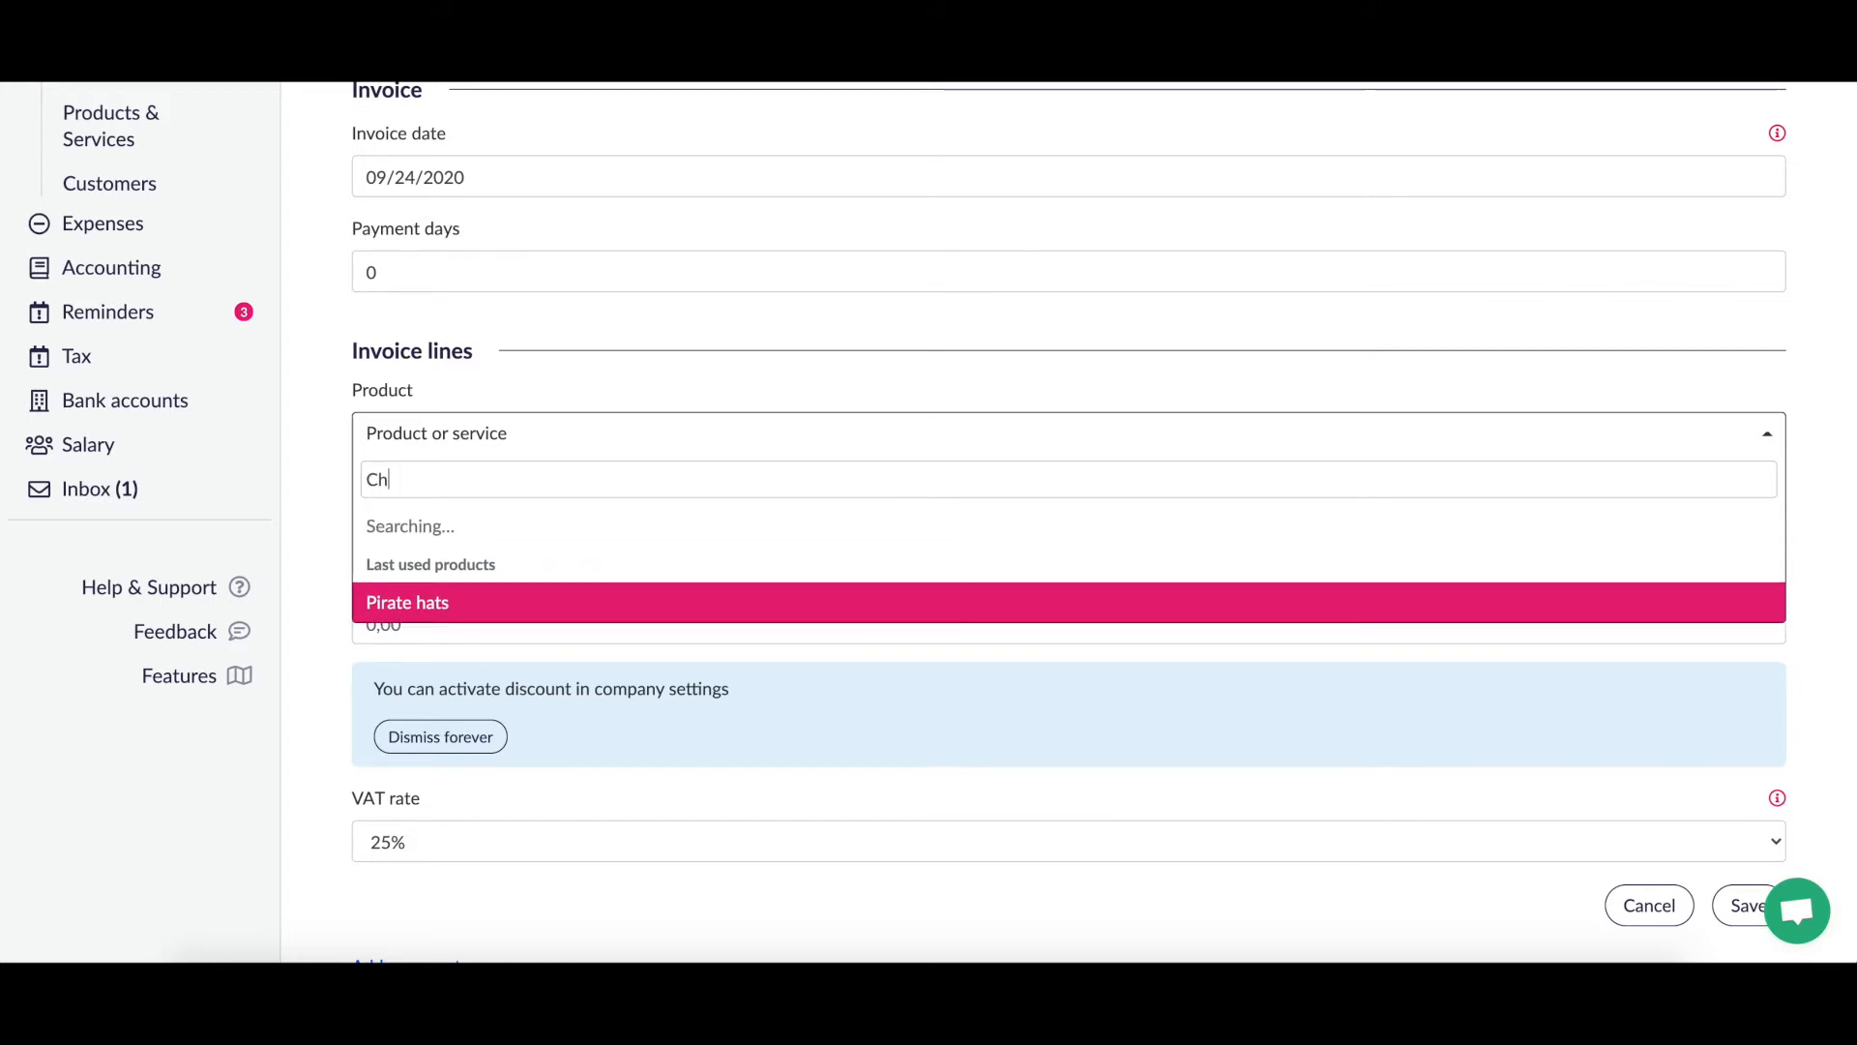
{"action": "type", "text": "air"}
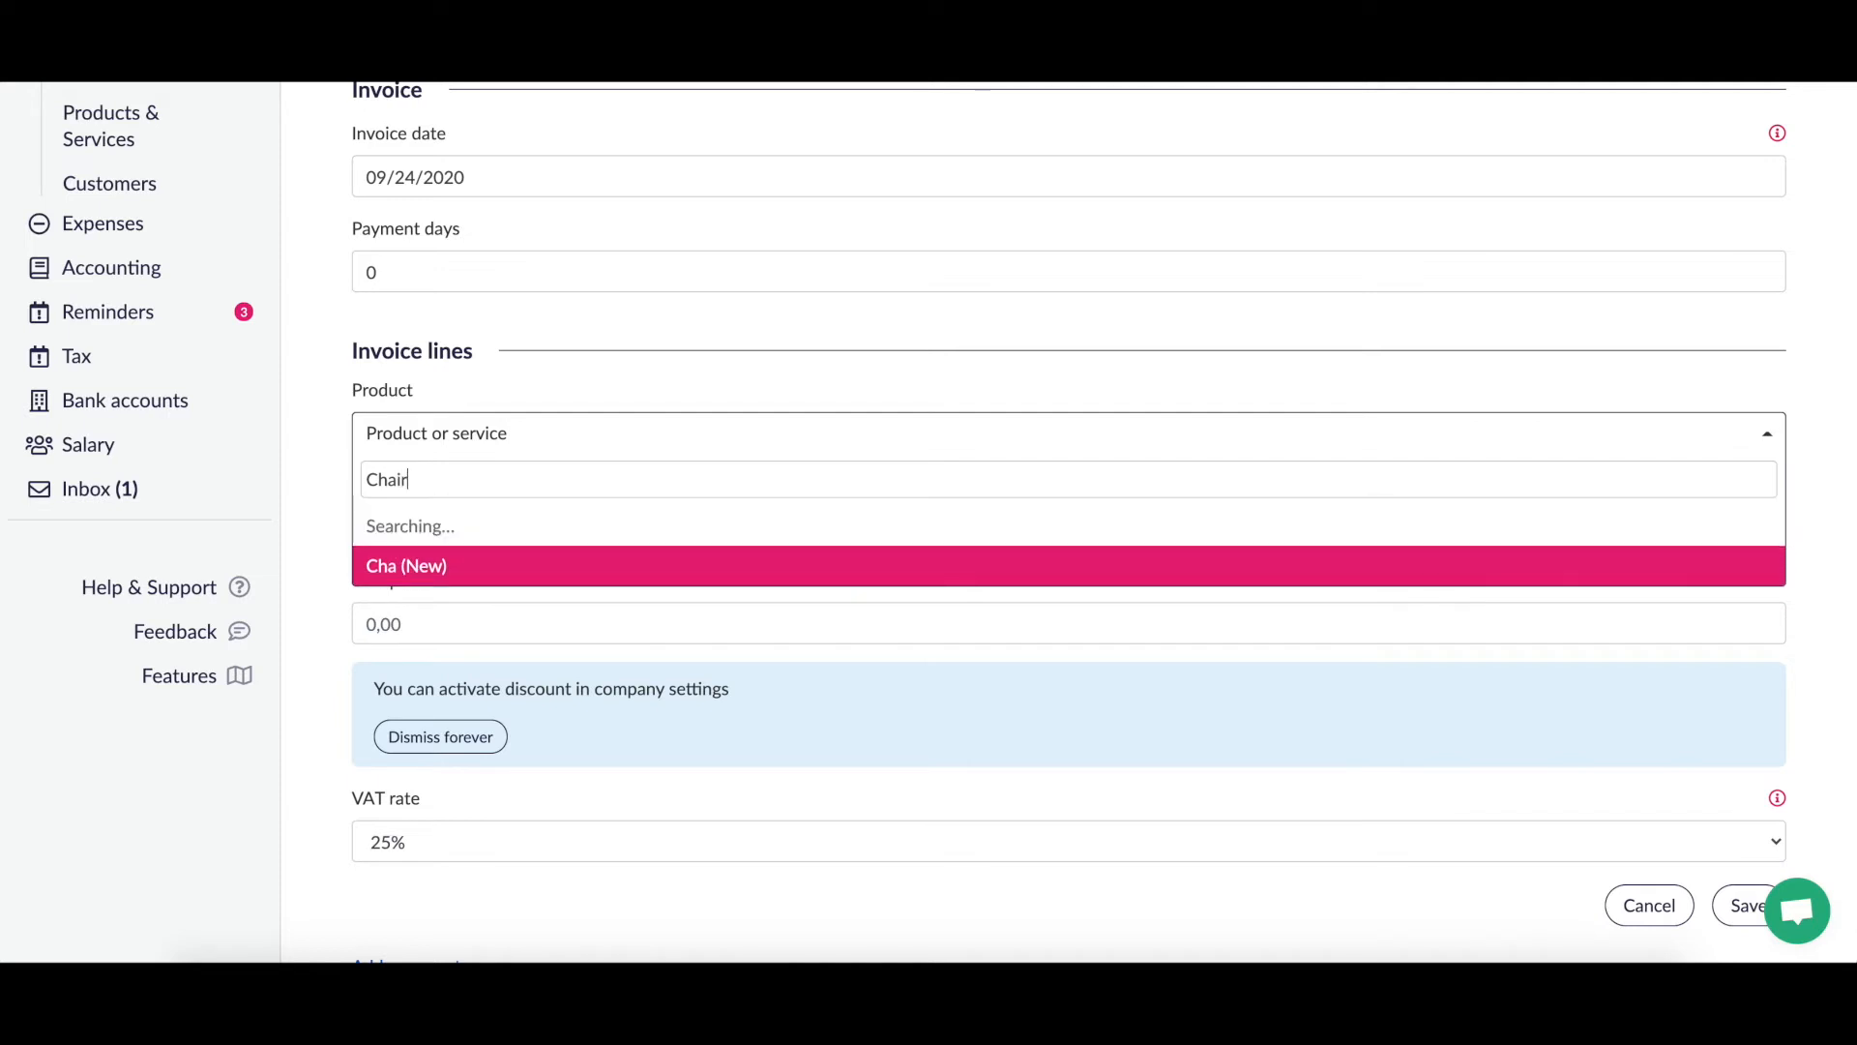
{"action": "left_click", "coordinate": [909, 527]}
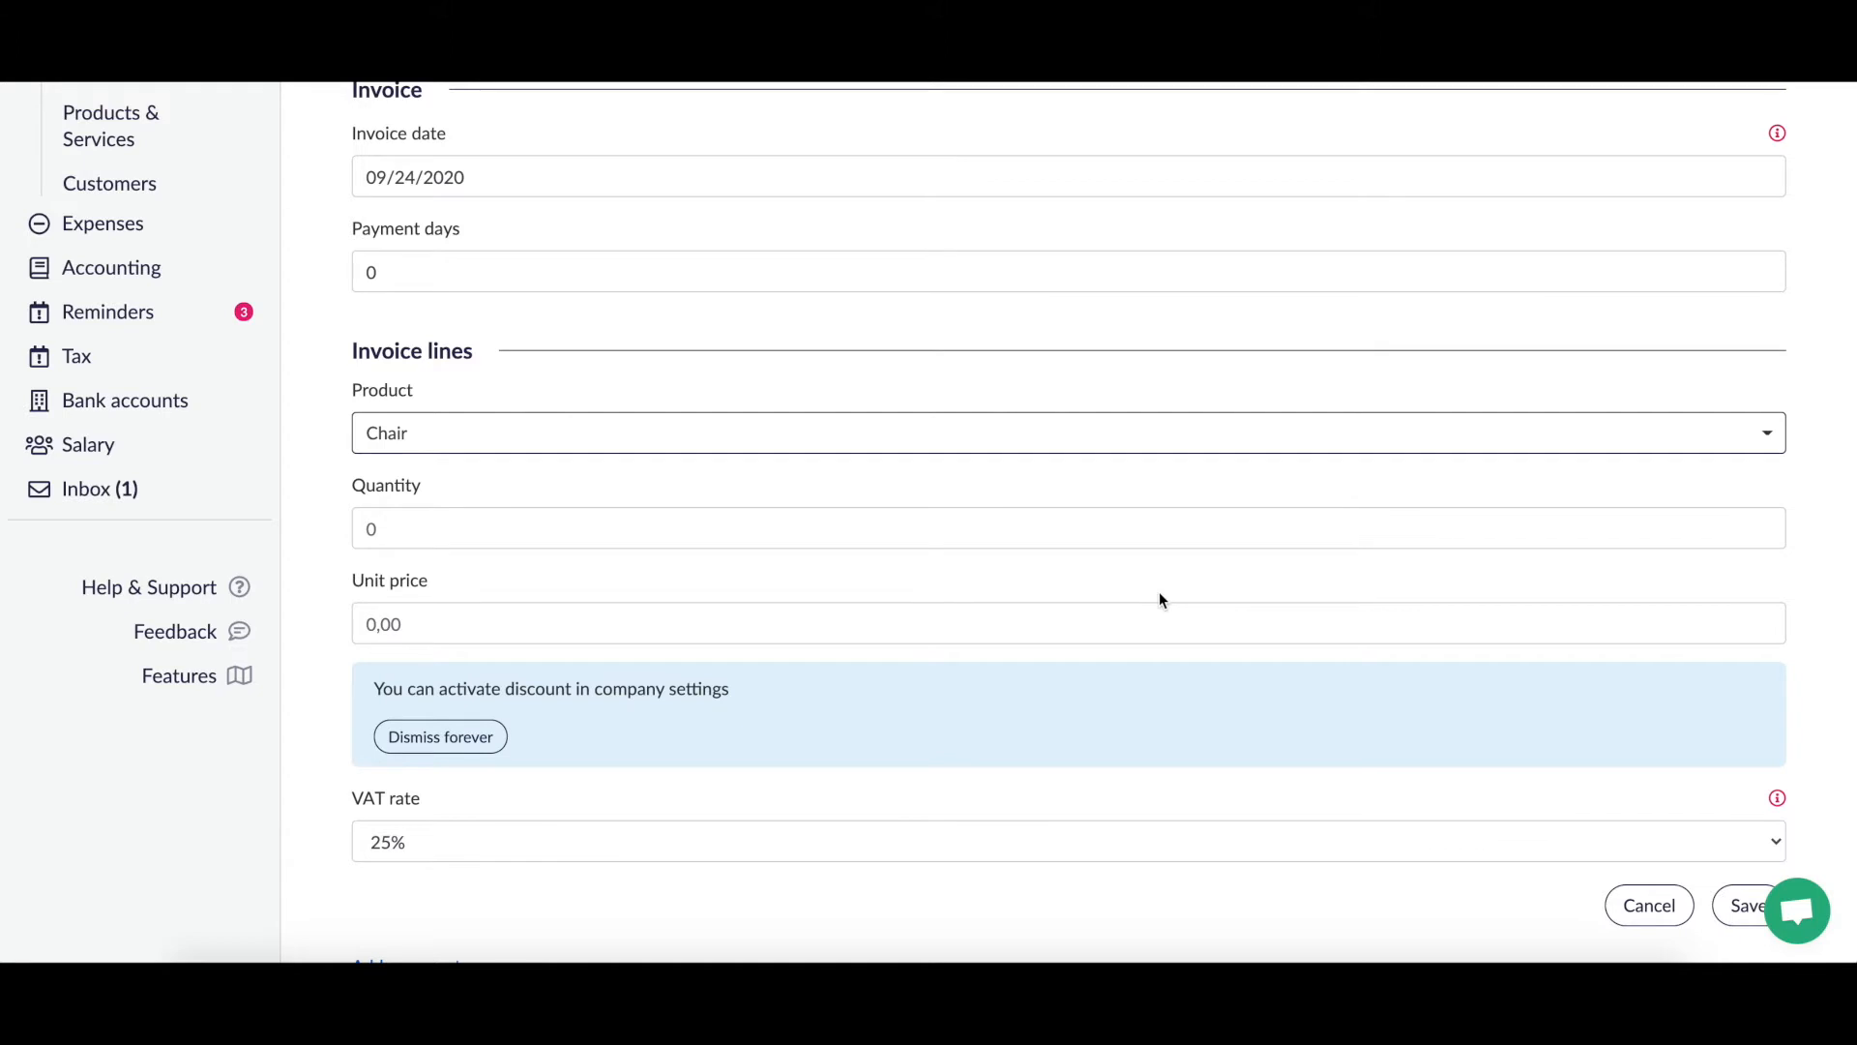
{"action": "left_click", "coordinate": [973, 472]}
{"action": "left_click", "coordinate": [465, 535]}
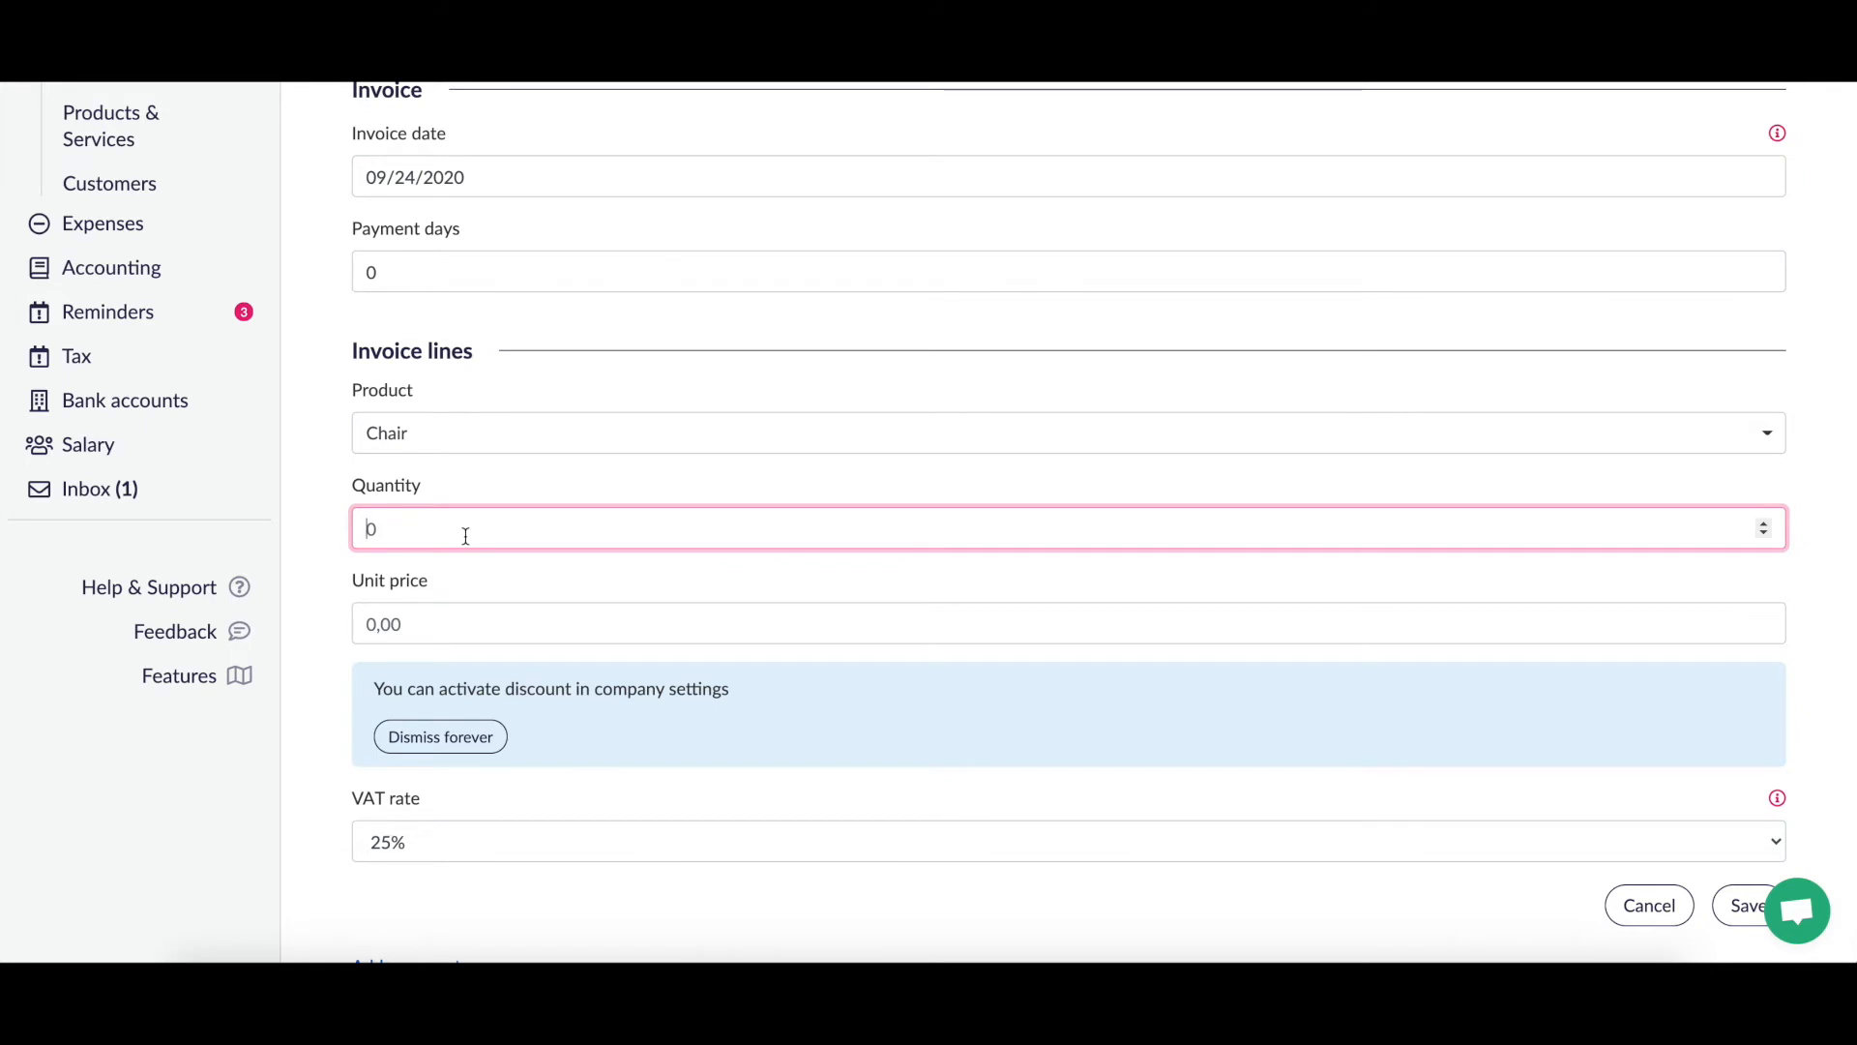
{"action": "type", "text": "5"}
{"action": "left_click", "coordinate": [541, 620]}
Step: Set the Chair unit price to 1000 and keep VAT at 25%
{"action": "left_click", "coordinate": [524, 638]}
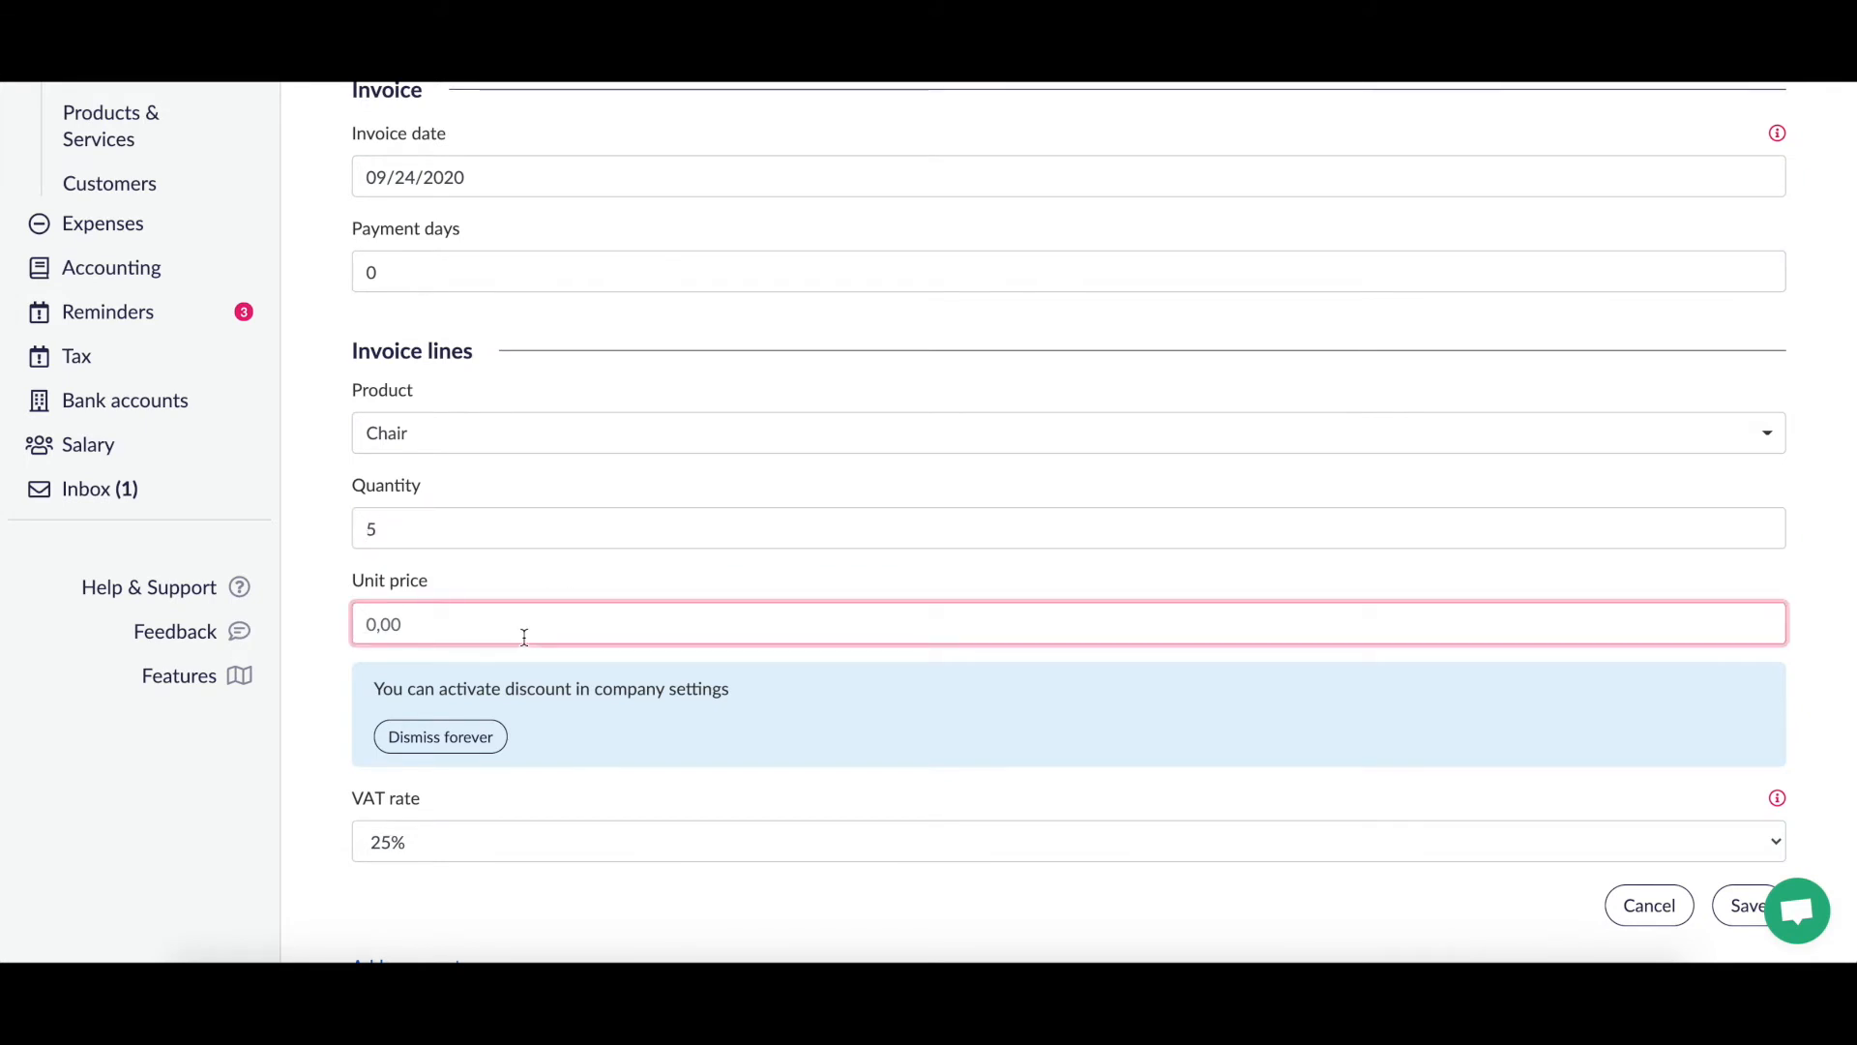
{"action": "type", "text": "1000"}
{"action": "key", "text": "BackSpace"}
{"action": "type", "text": "0"}
{"action": "left_click", "coordinate": [712, 577]}
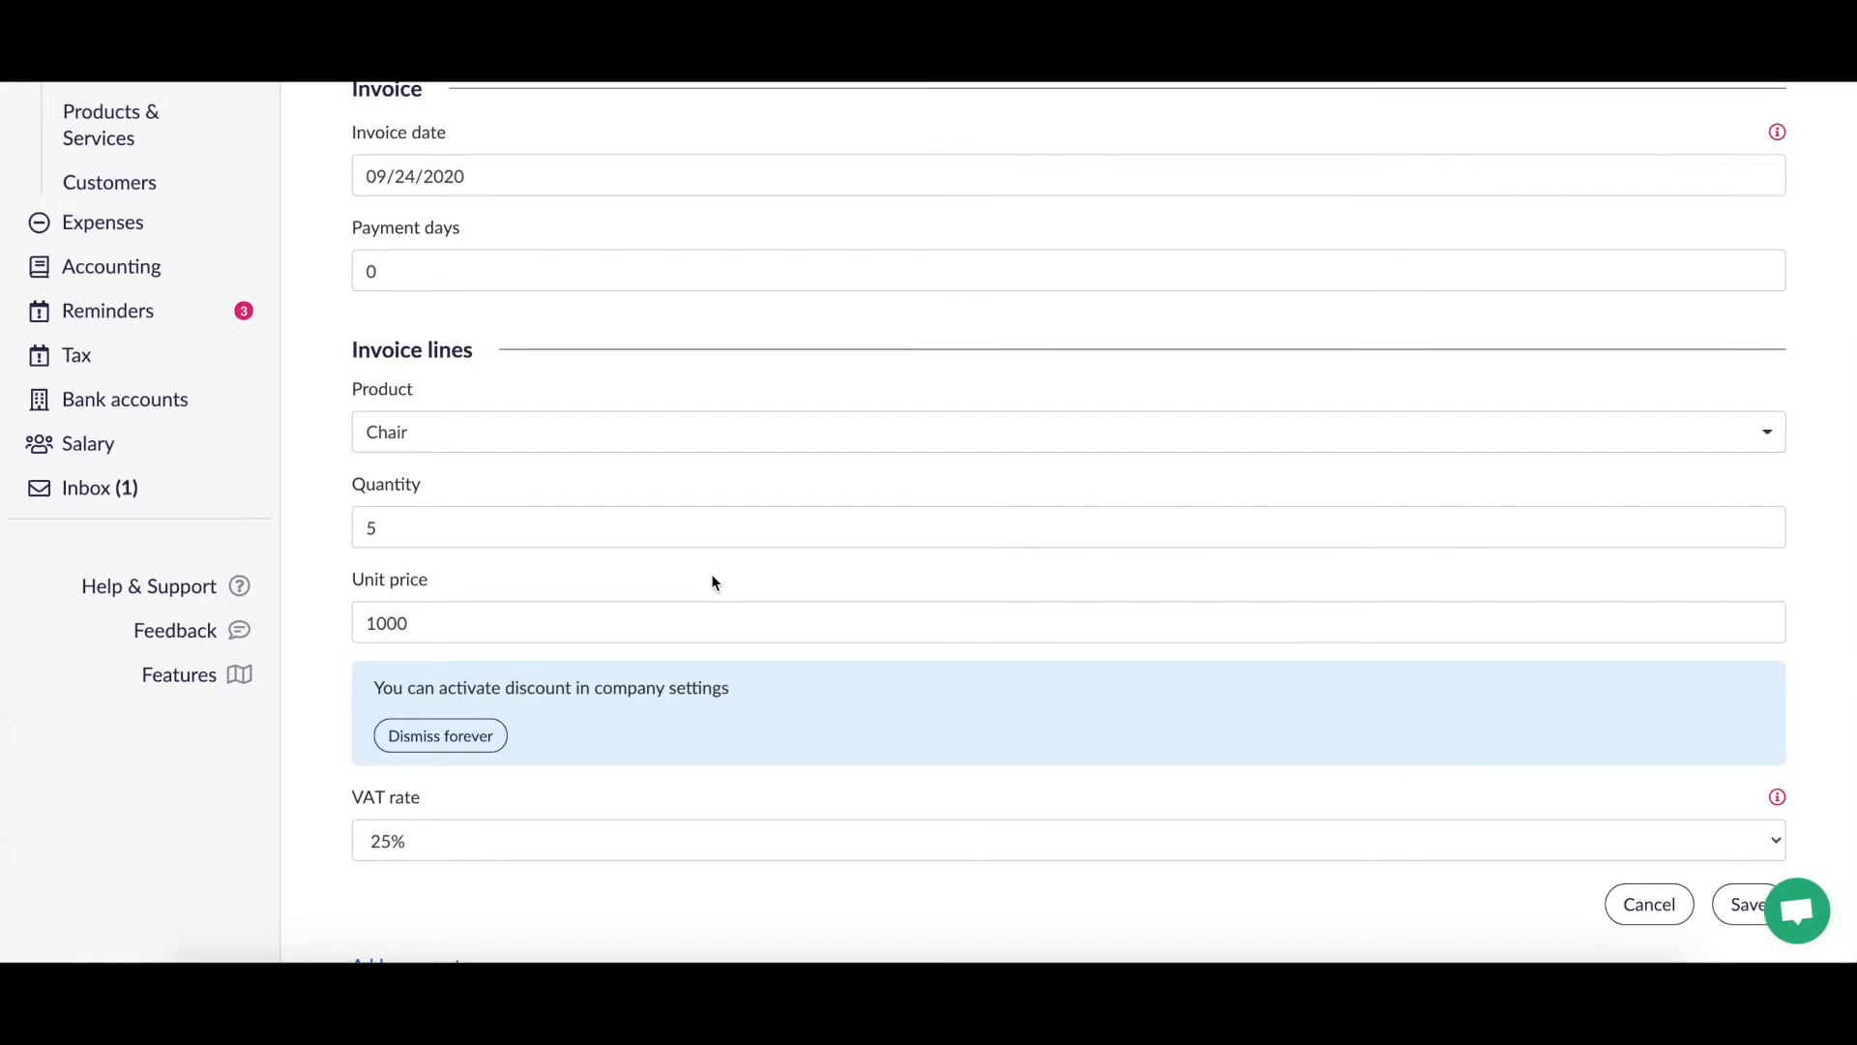
{"action": "scroll", "coordinate": [712, 577], "scroll_direction": "down", "scroll_amount": 1}
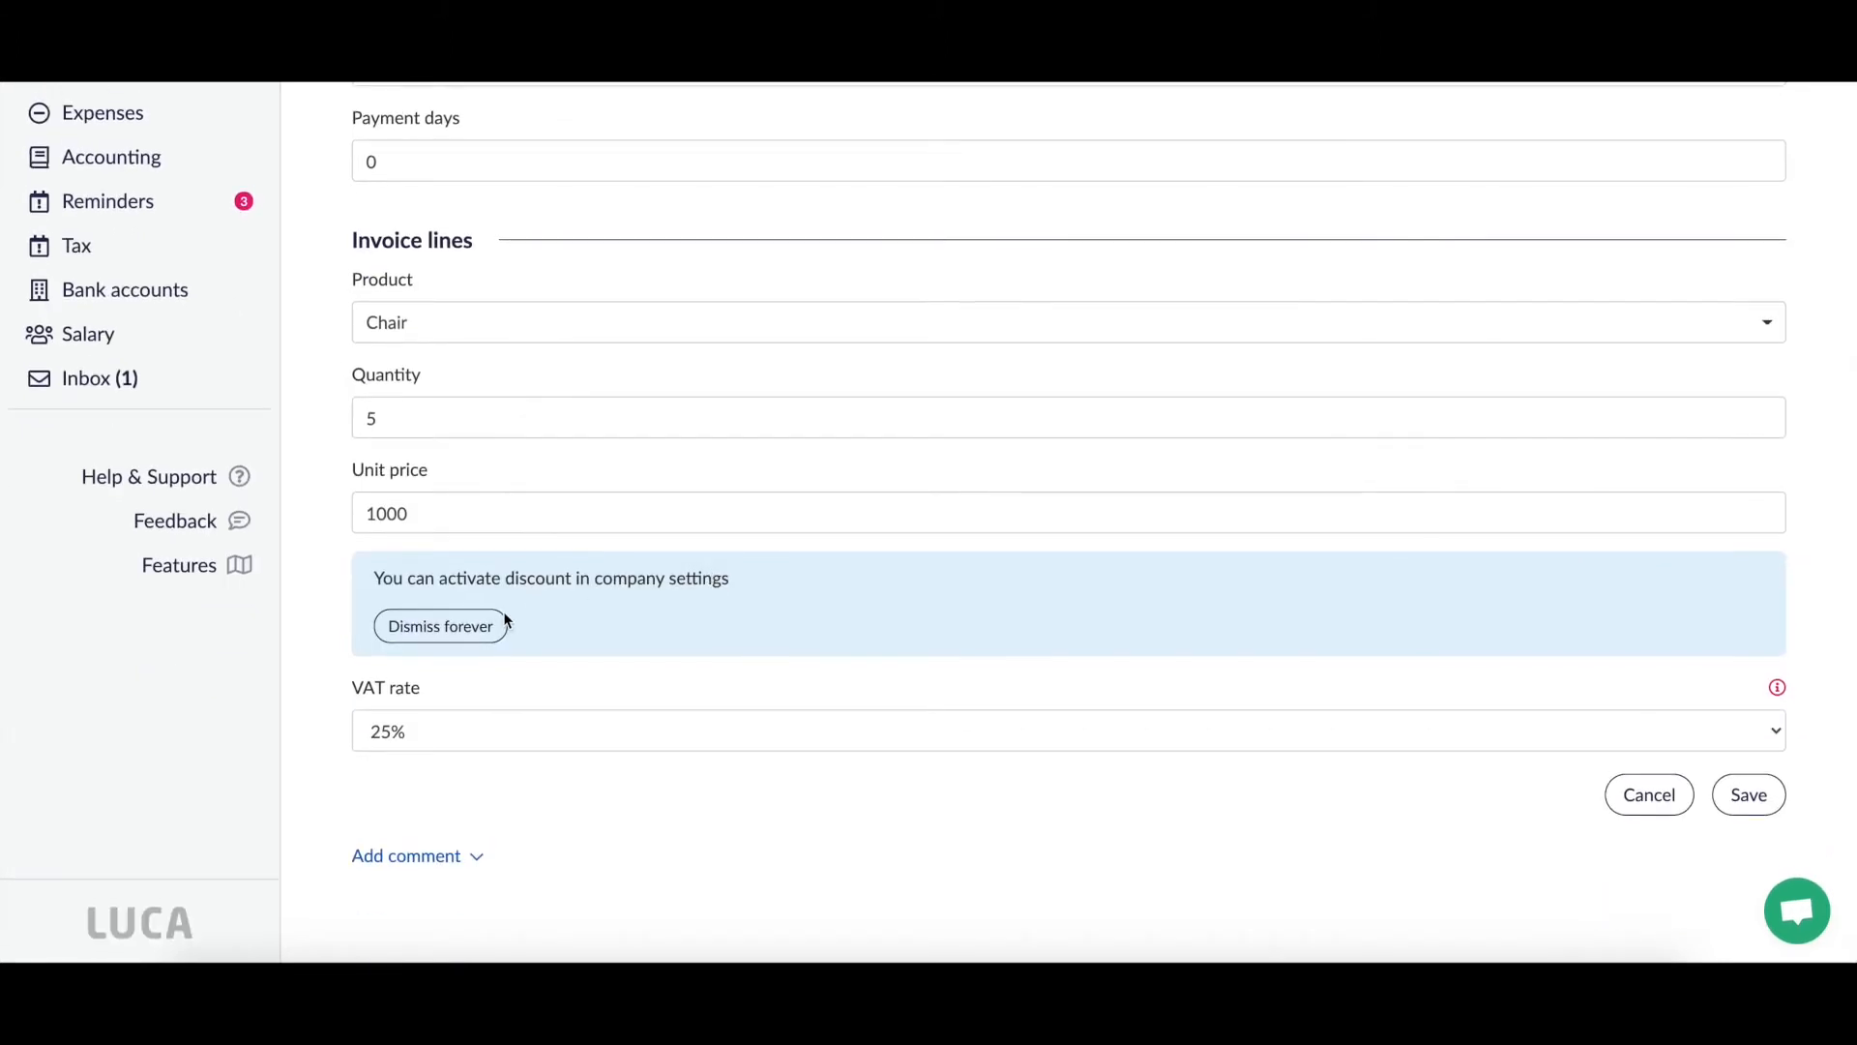
{"action": "left_click", "coordinate": [1032, 726]}
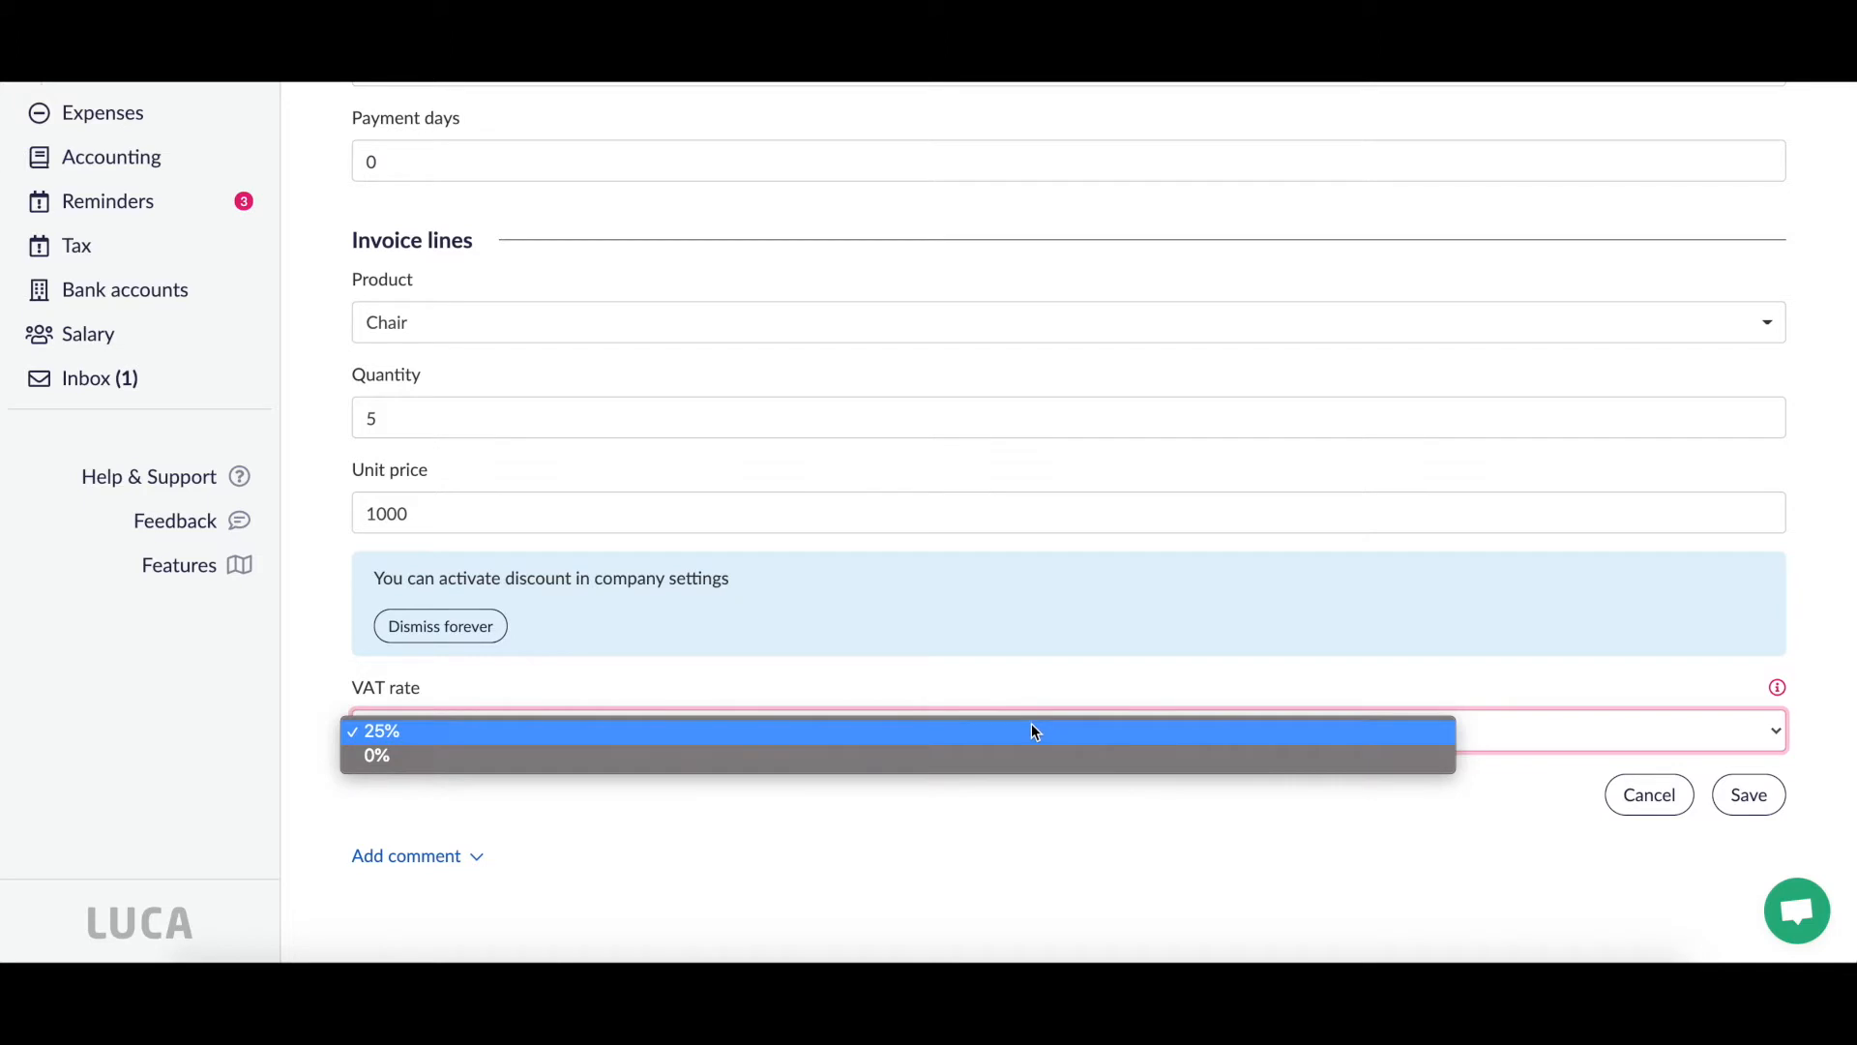
{"action": "left_click", "coordinate": [1087, 850]}
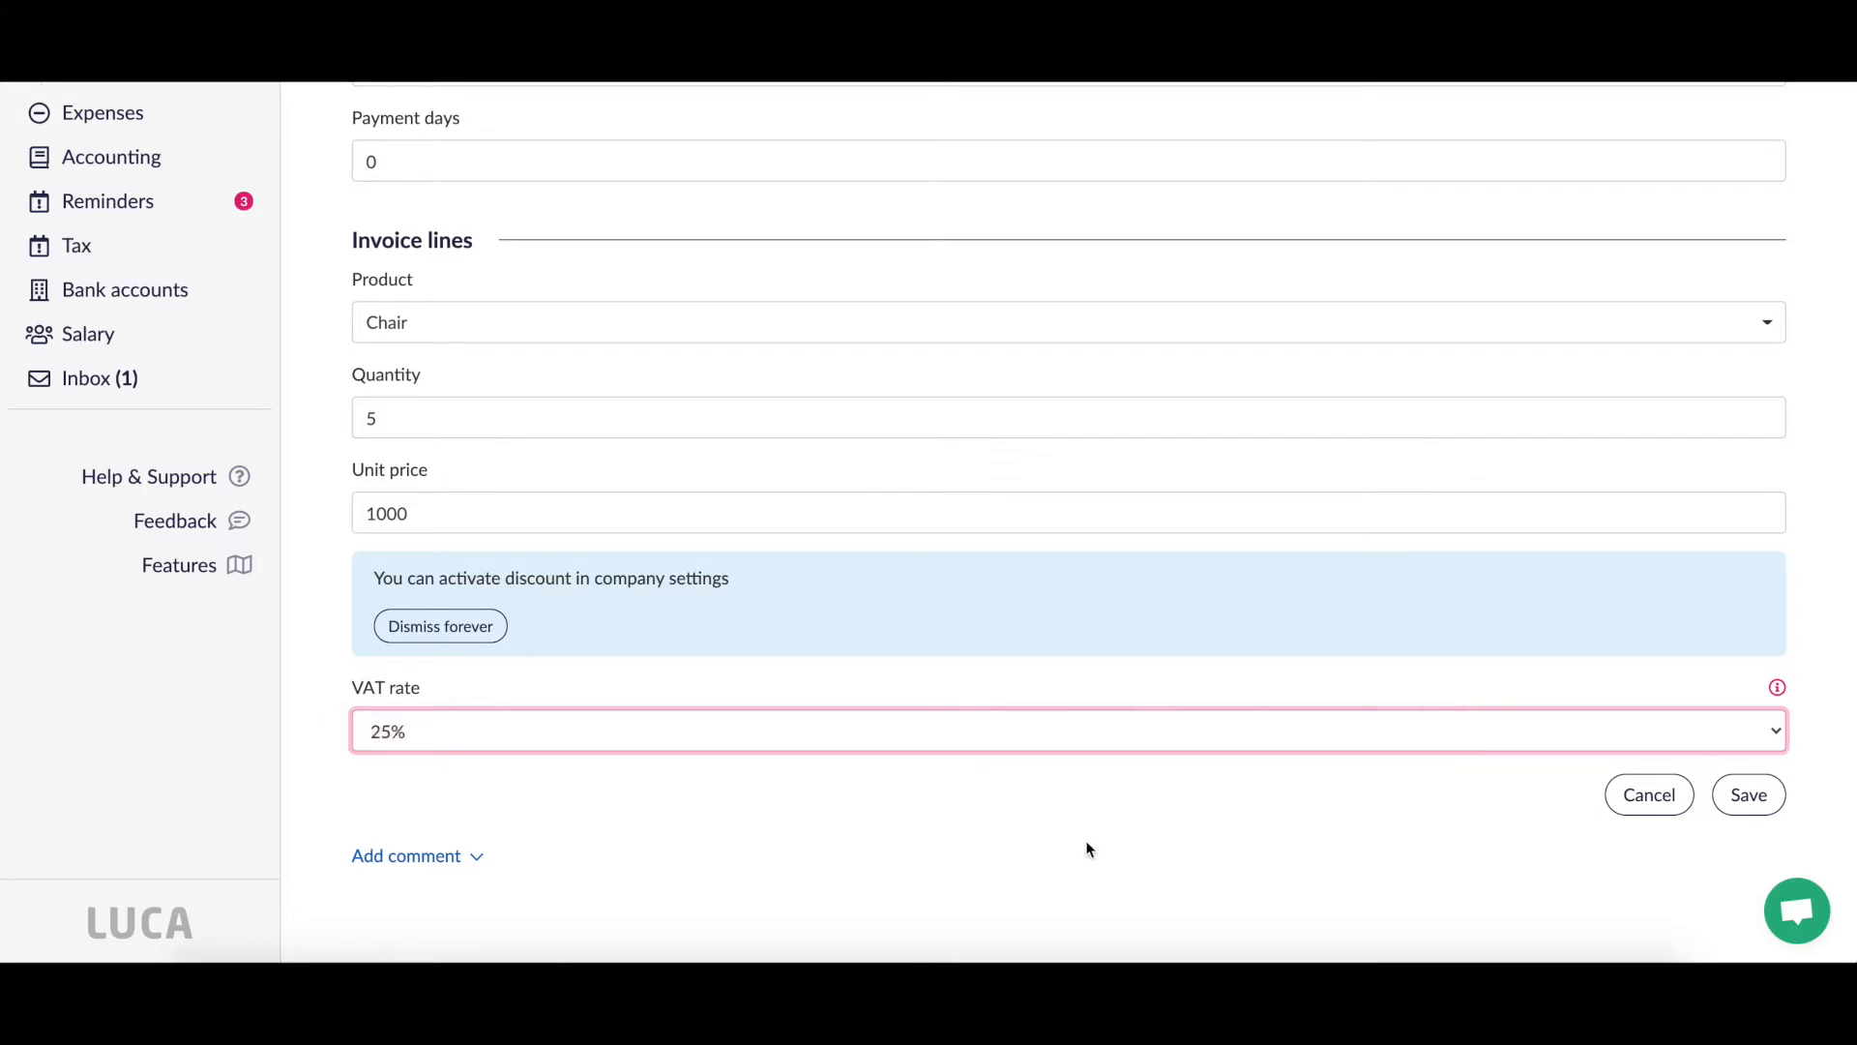
{"action": "scroll", "coordinate": [1088, 846], "scroll_direction": "down", "scroll_amount": 1}
Step: Open the invoice comment box and collapse it again, leaving it empty
{"action": "left_click", "coordinate": [453, 855]}
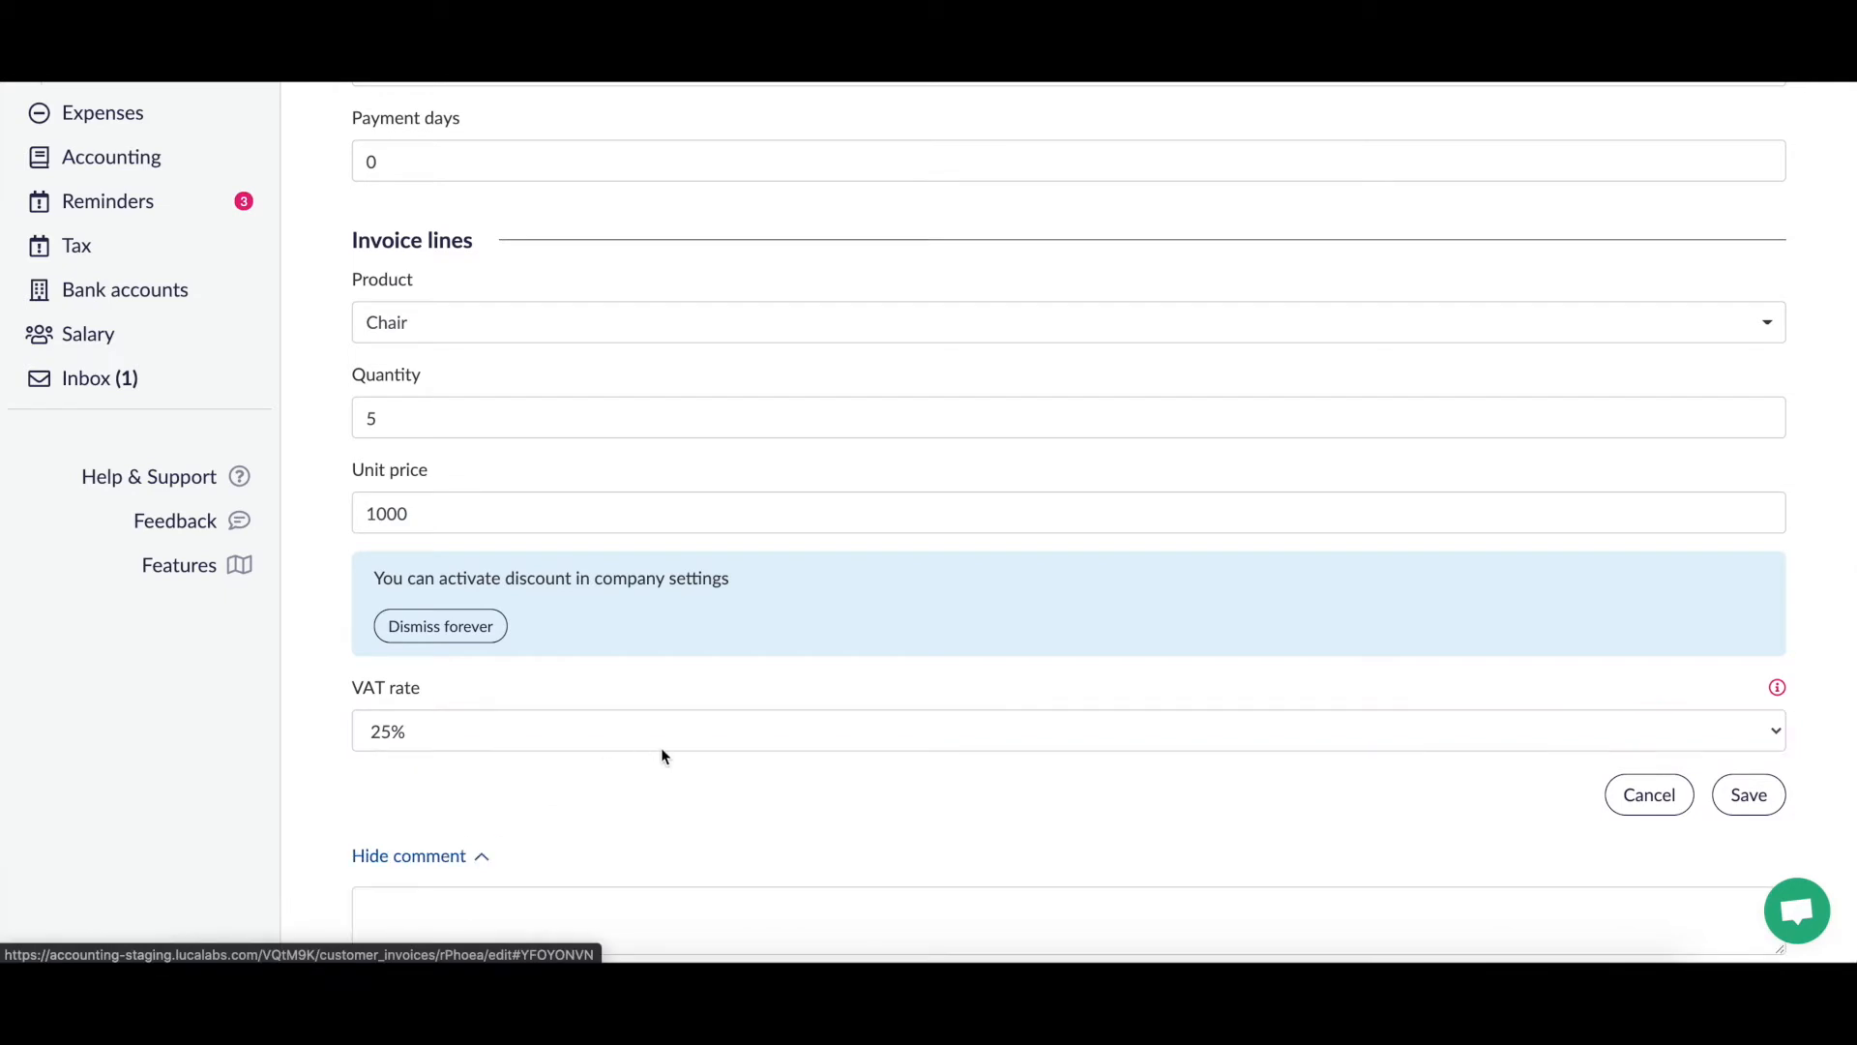
{"action": "scroll", "coordinate": [660, 747], "scroll_direction": "down", "scroll_amount": 1}
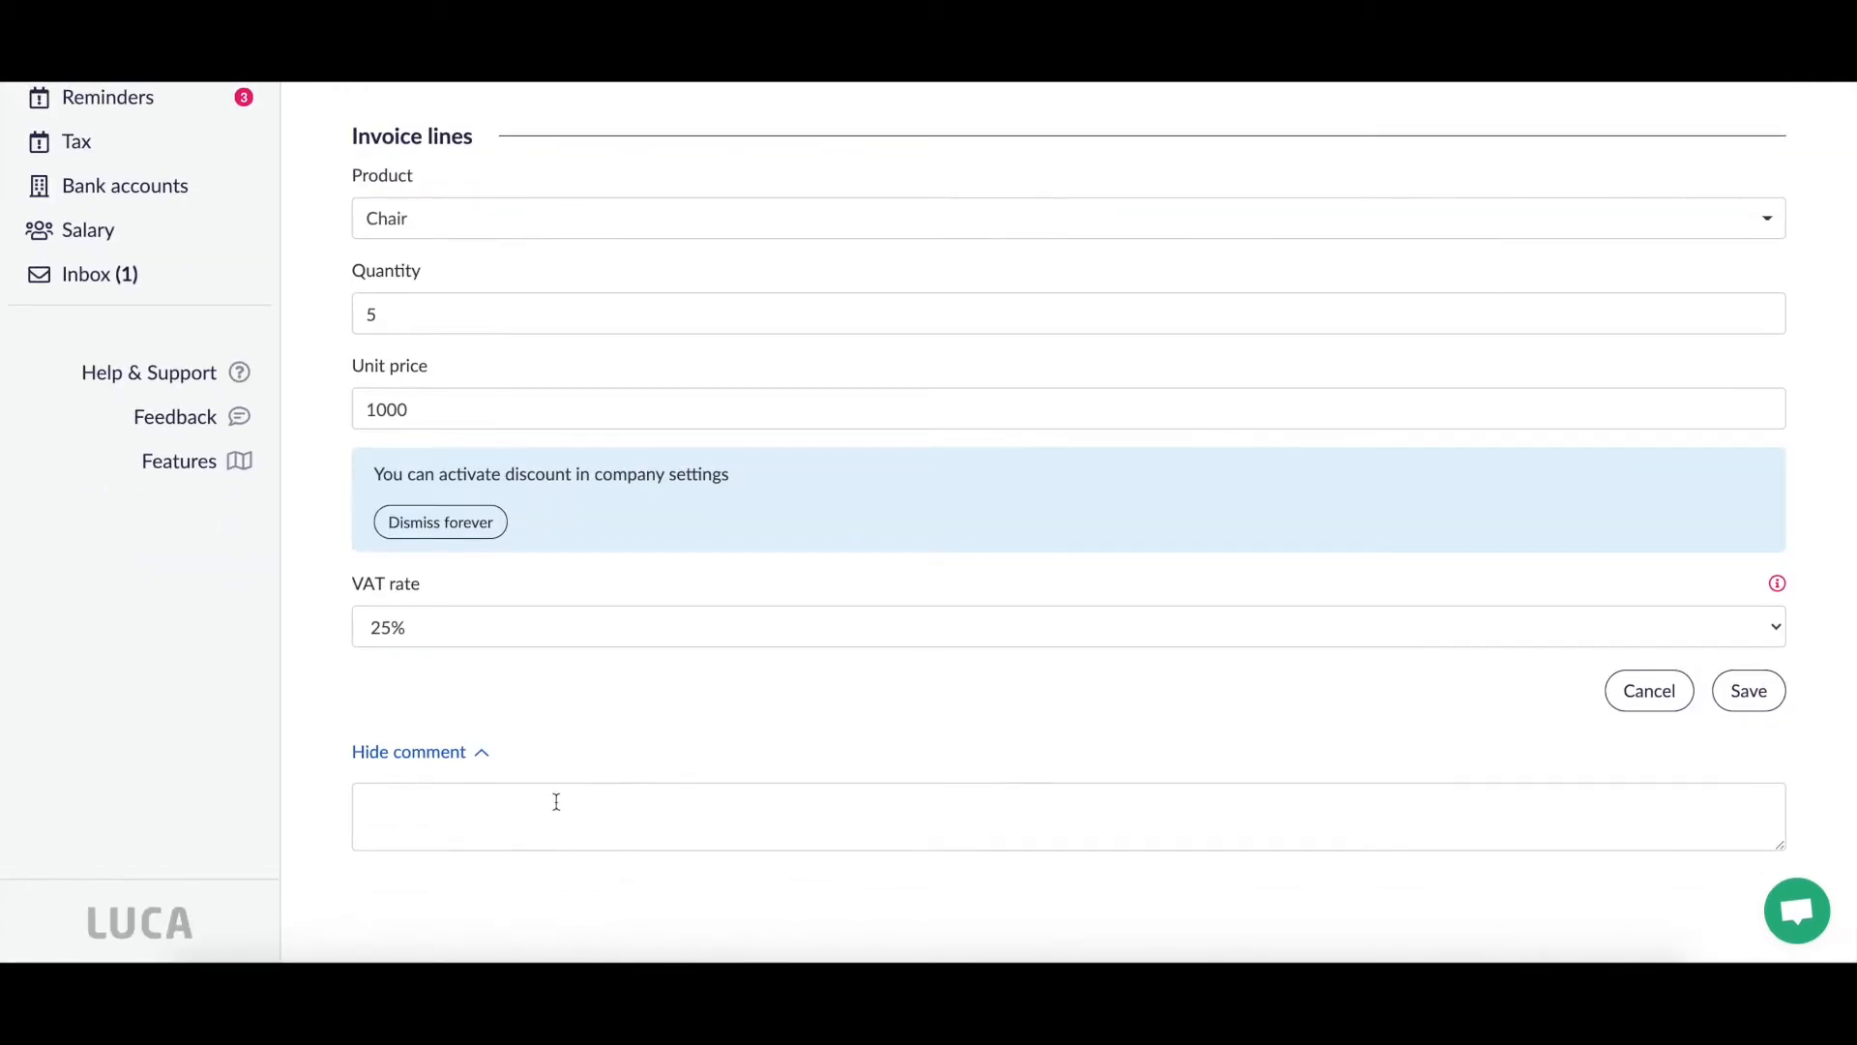
{"action": "left_click", "coordinate": [556, 802]}
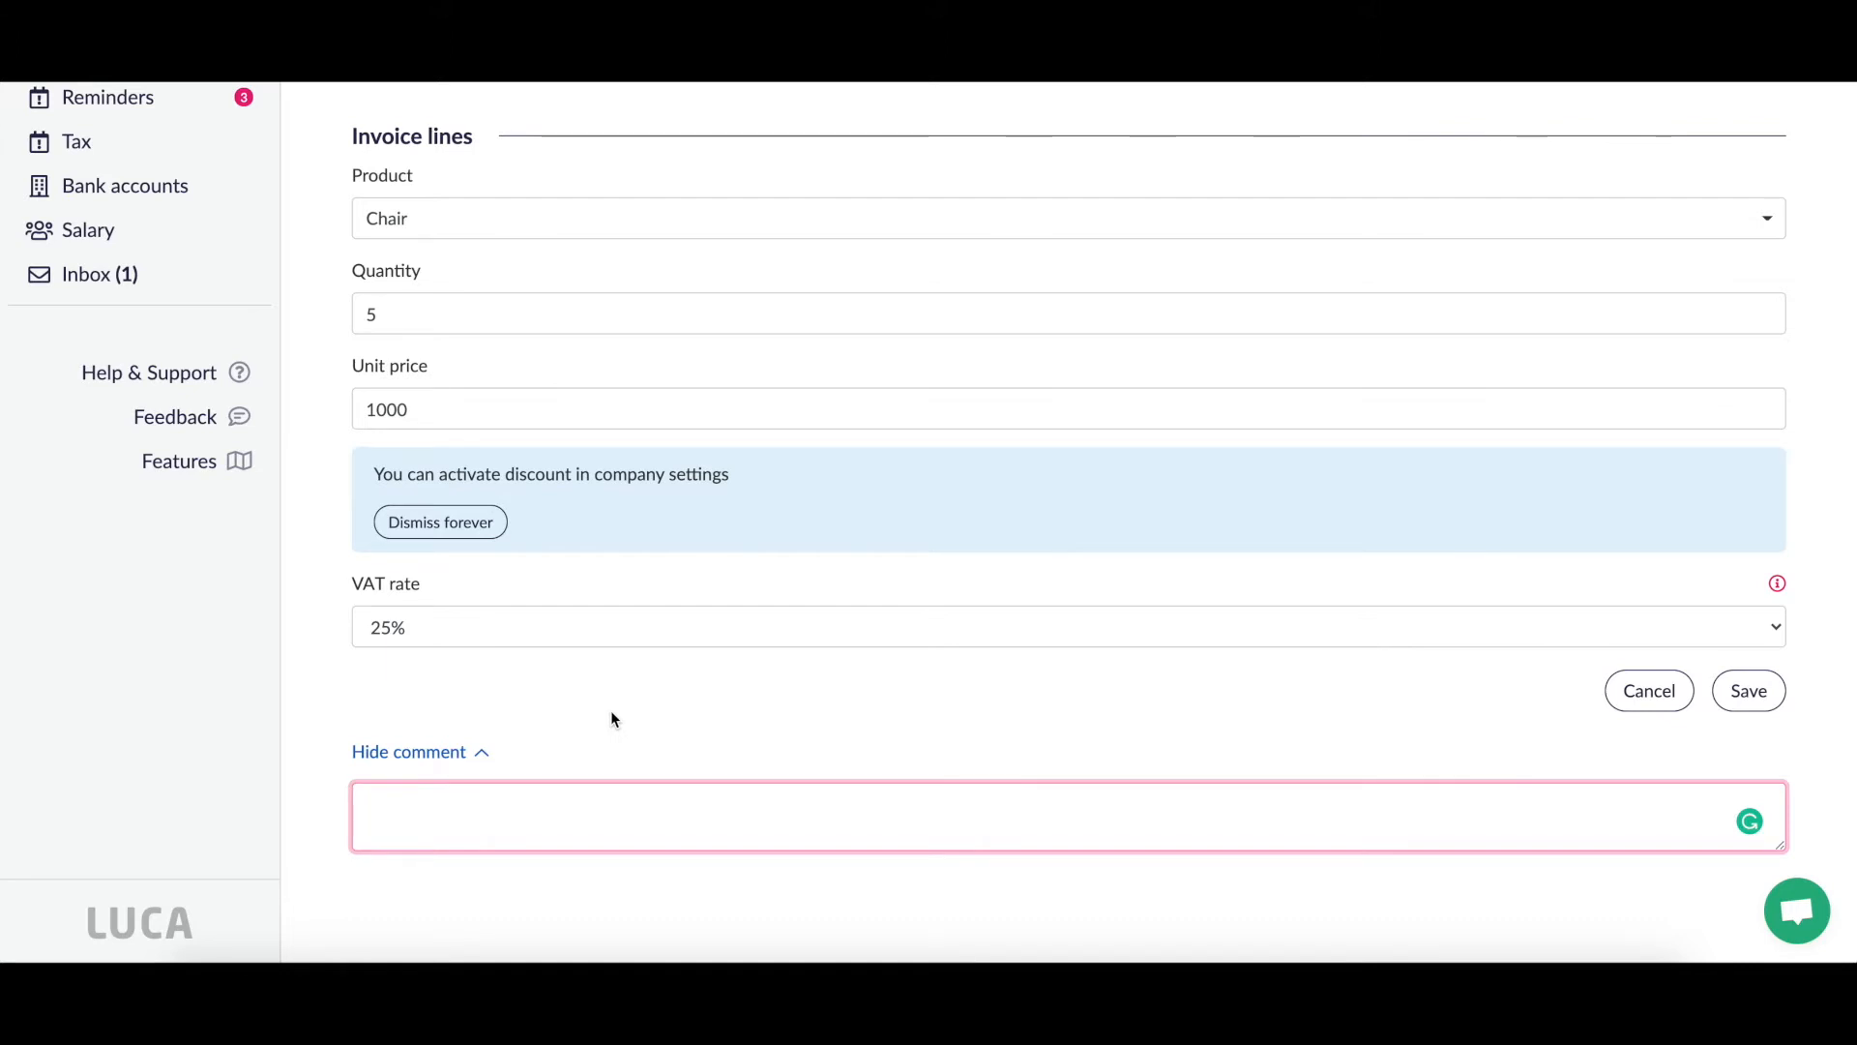
{"action": "left_click", "coordinate": [771, 708]}
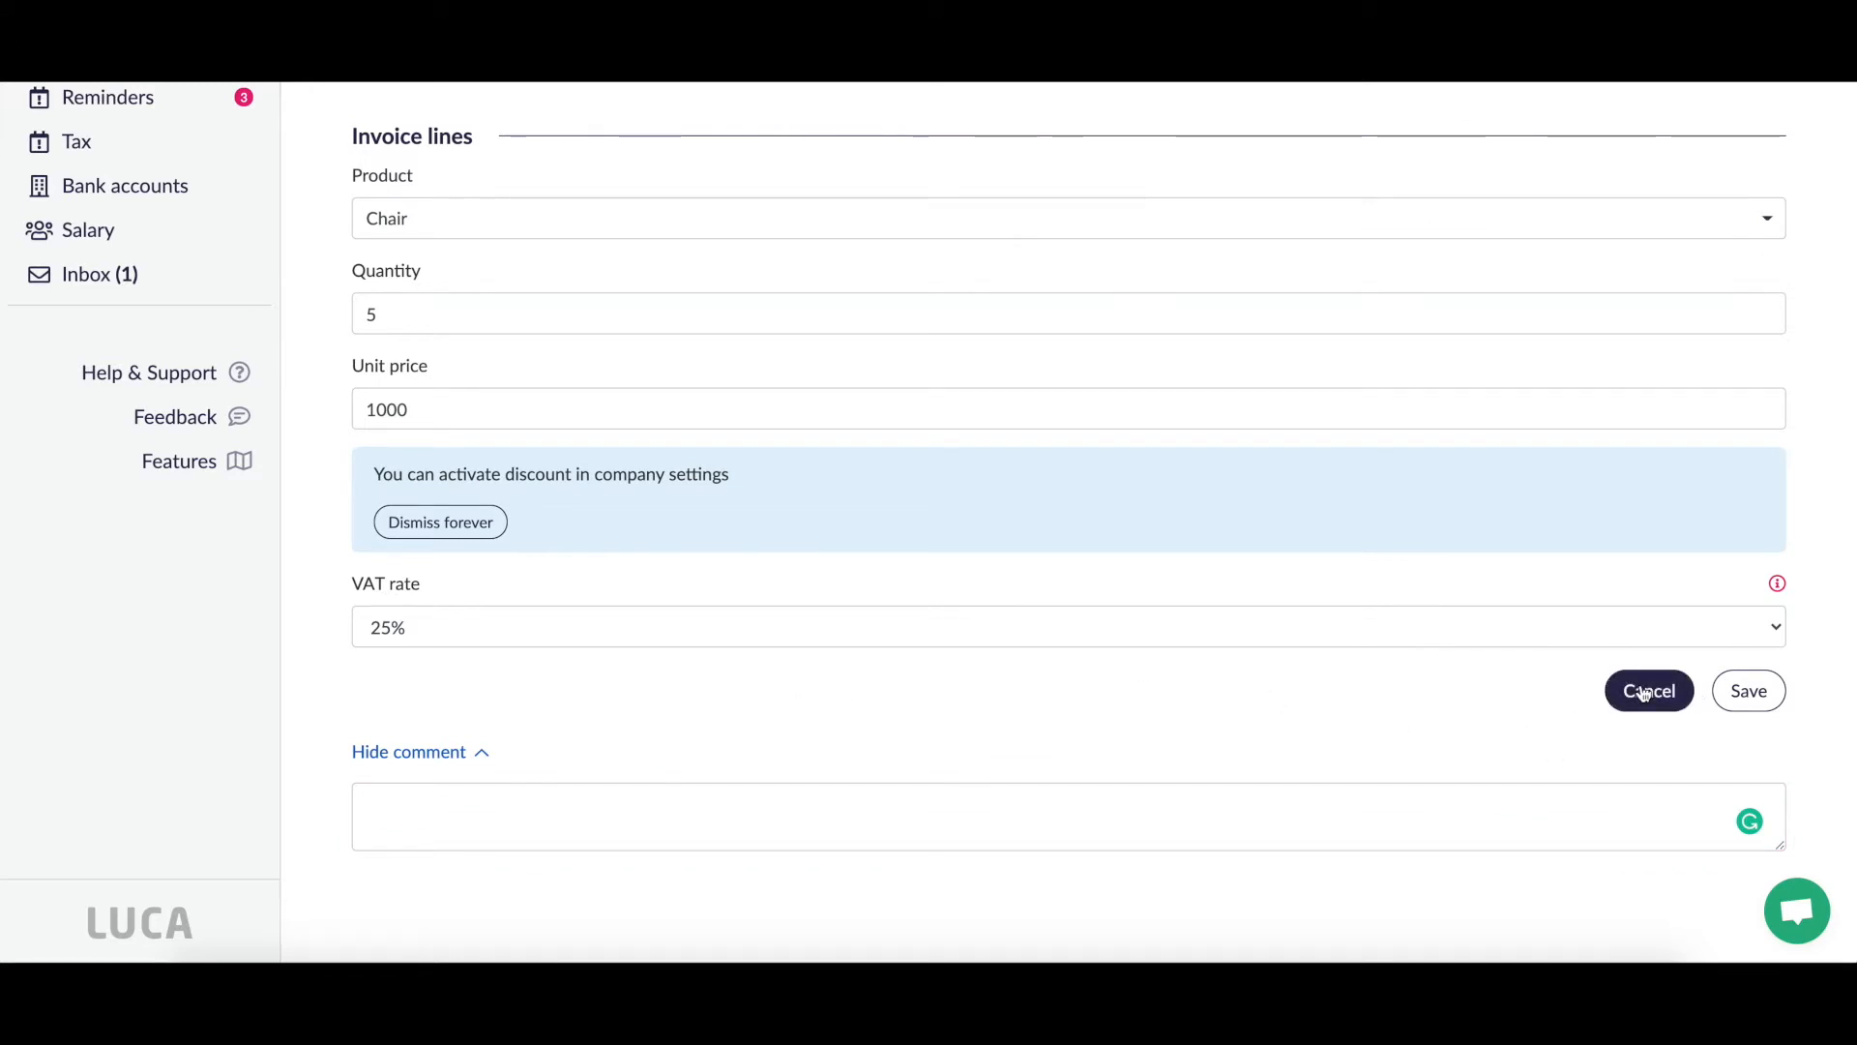
{"action": "left_click", "coordinate": [472, 754]}
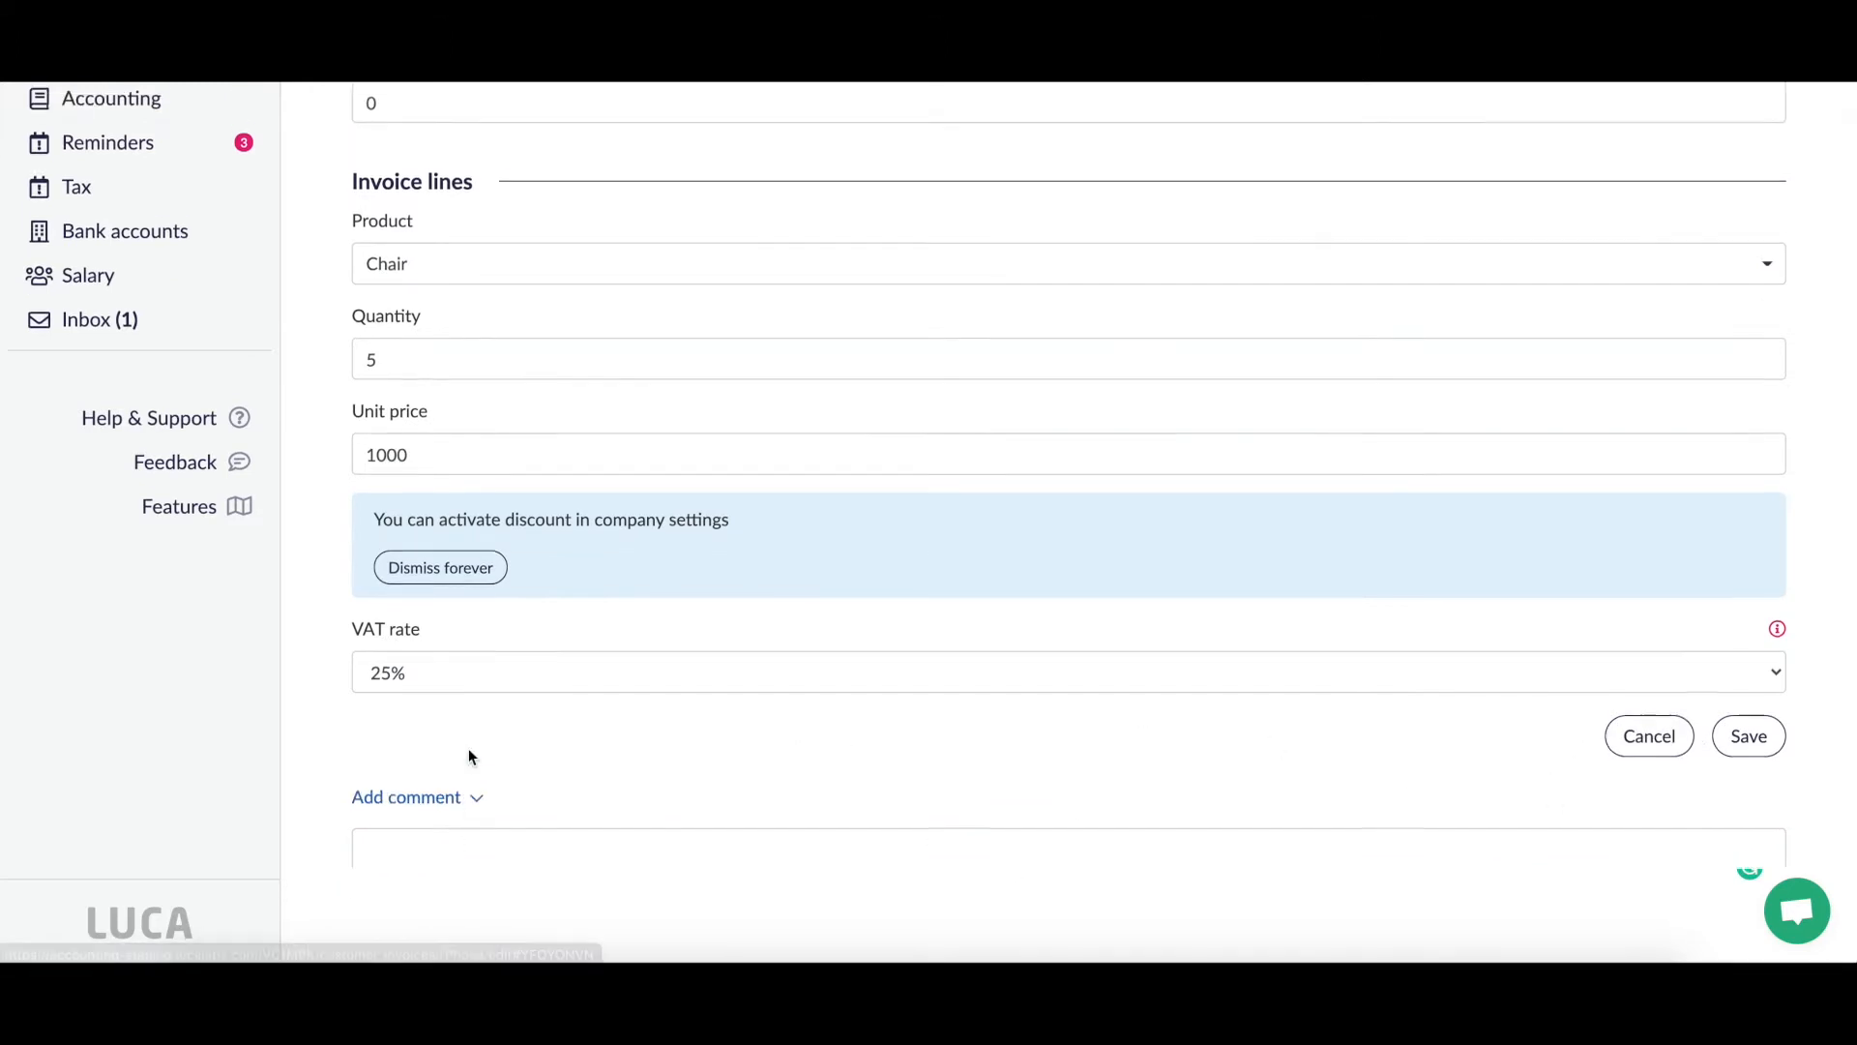
Step: Save the Chair line onto the invoice
{"action": "left_click", "coordinate": [1749, 794]}
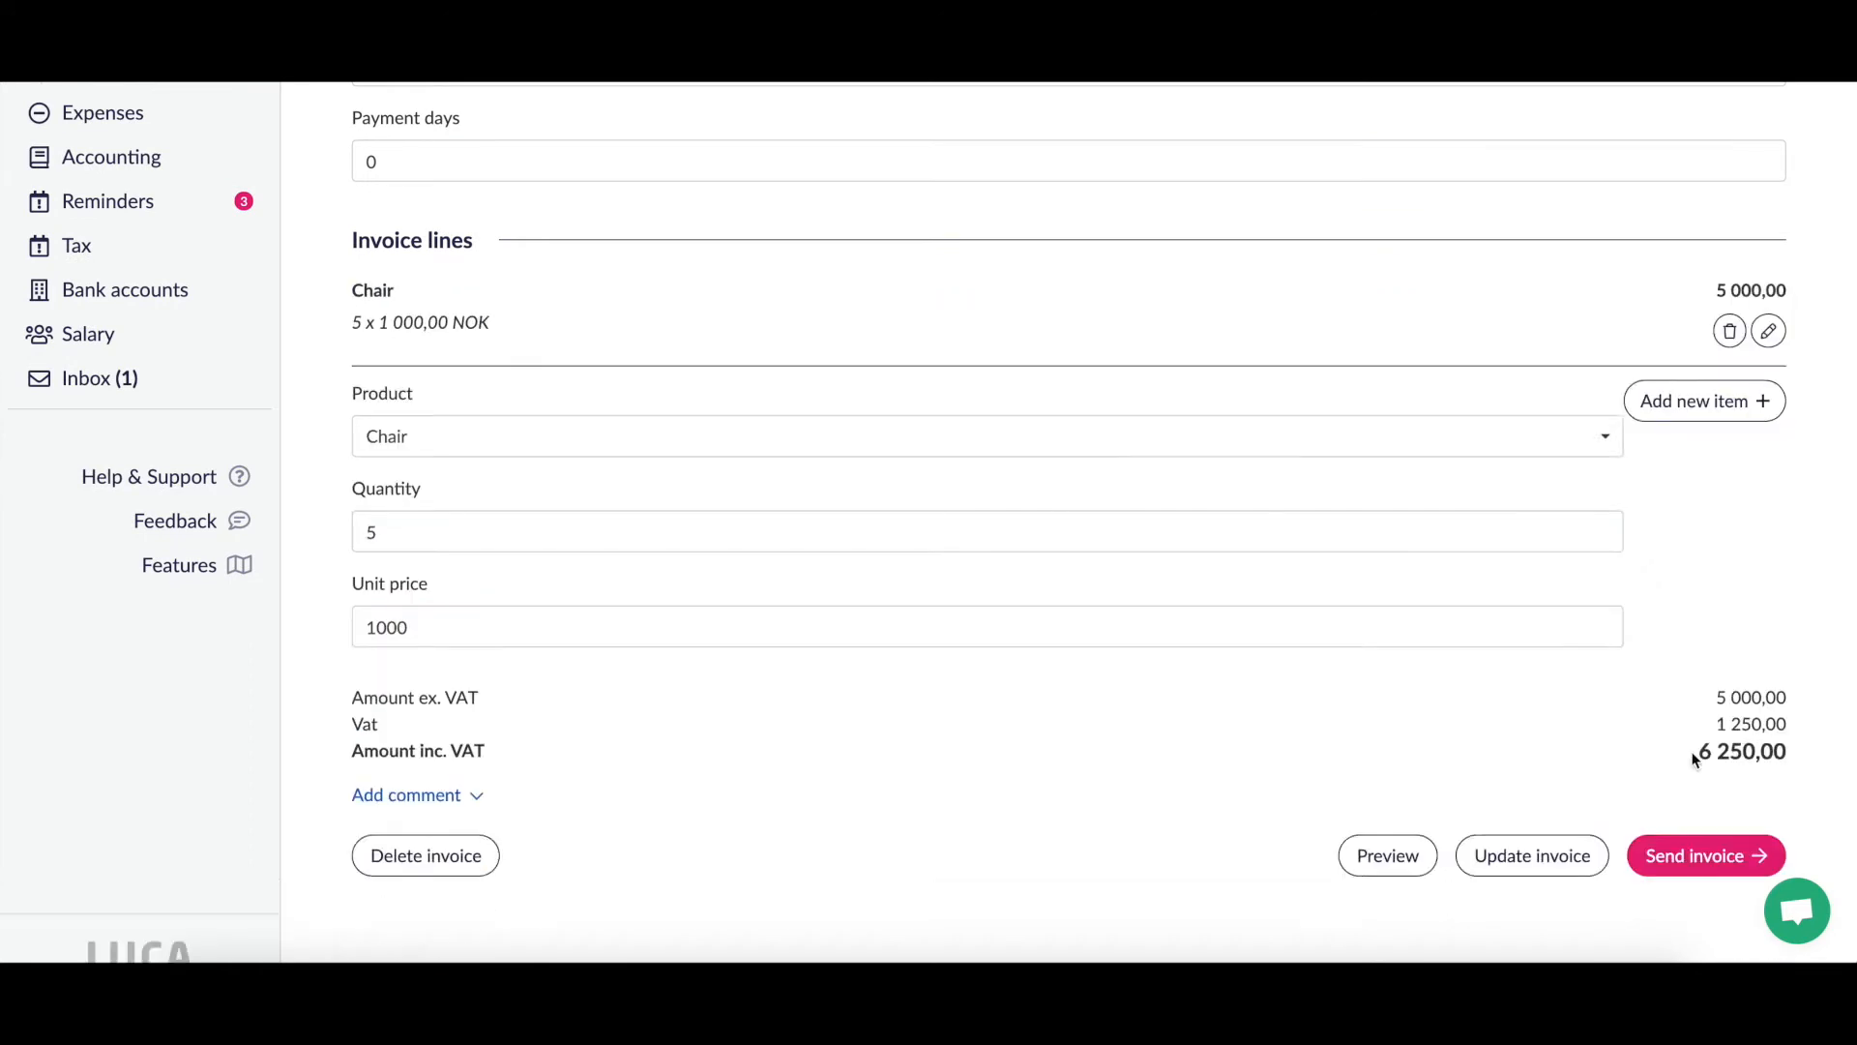
{"action": "scroll", "coordinate": [1333, 606], "scroll_direction": "up", "scroll_amount": 4}
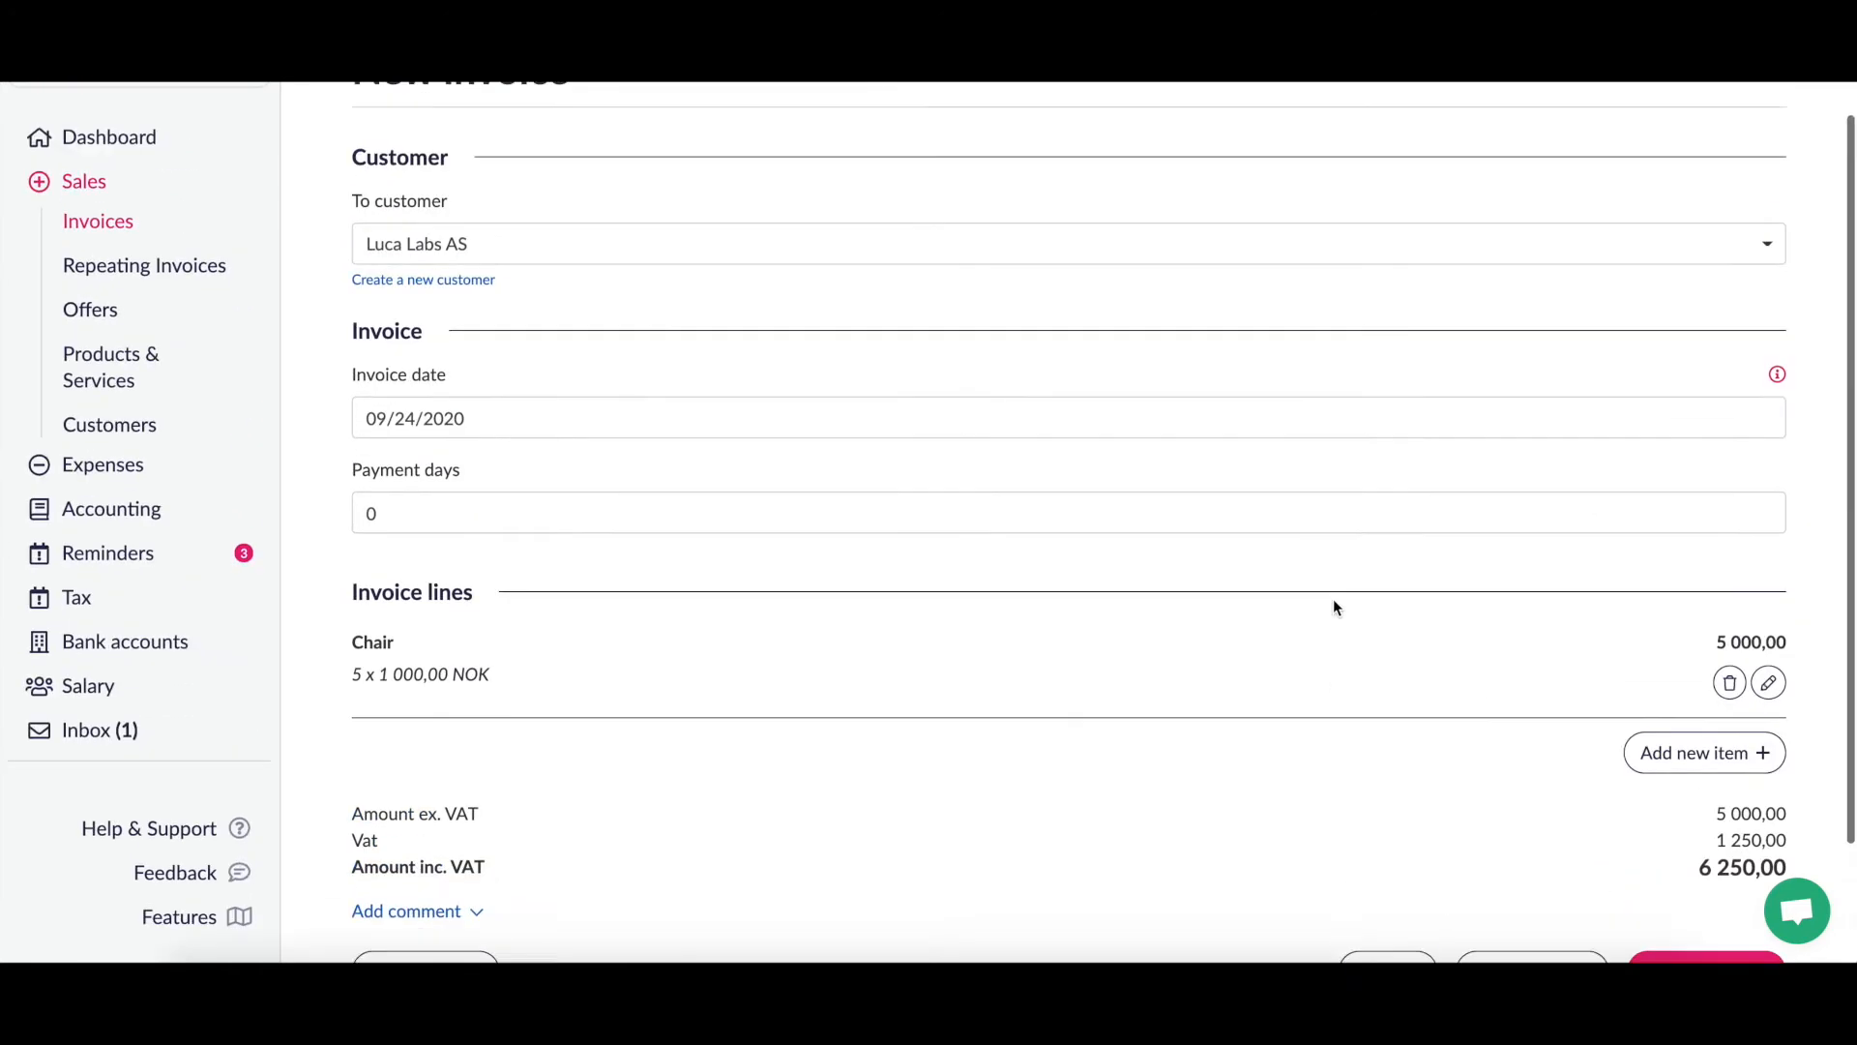
{"action": "scroll", "coordinate": [1333, 607], "scroll_direction": "down", "scroll_amount": 3}
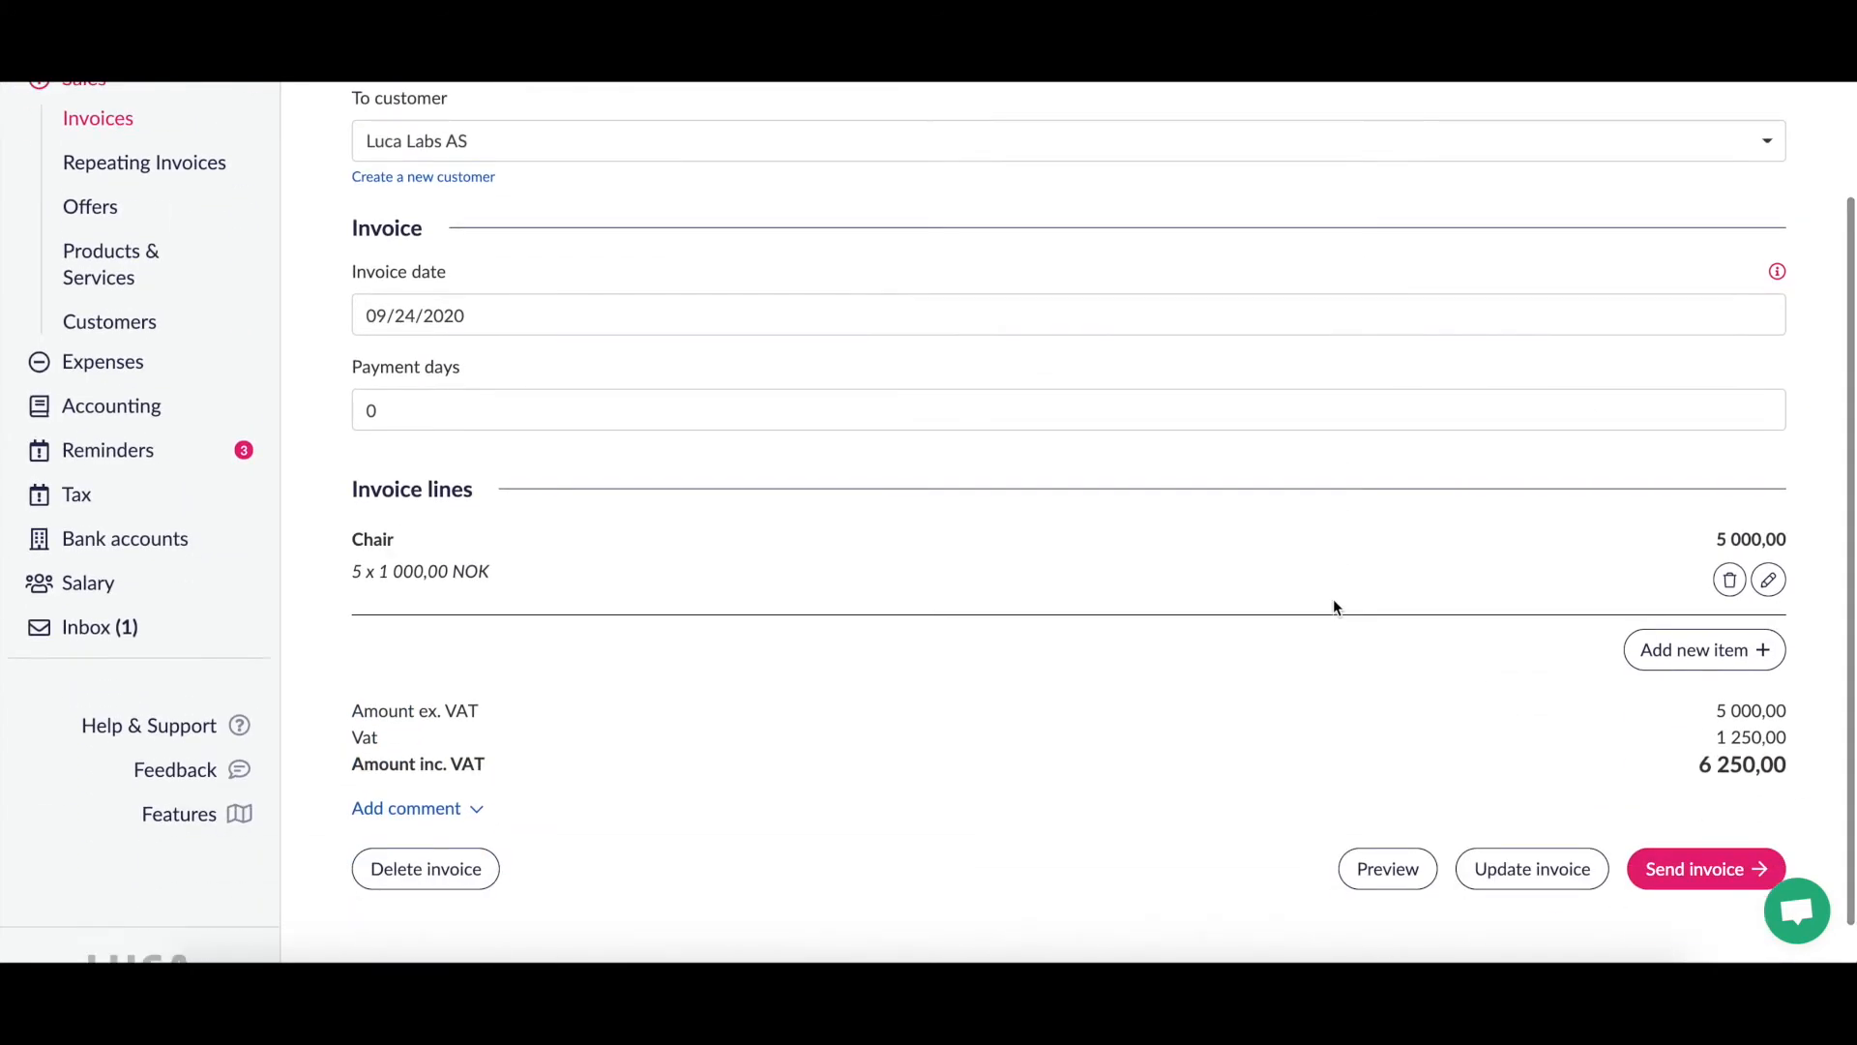
{"action": "scroll", "coordinate": [1333, 606], "scroll_direction": "down", "scroll_amount": 1}
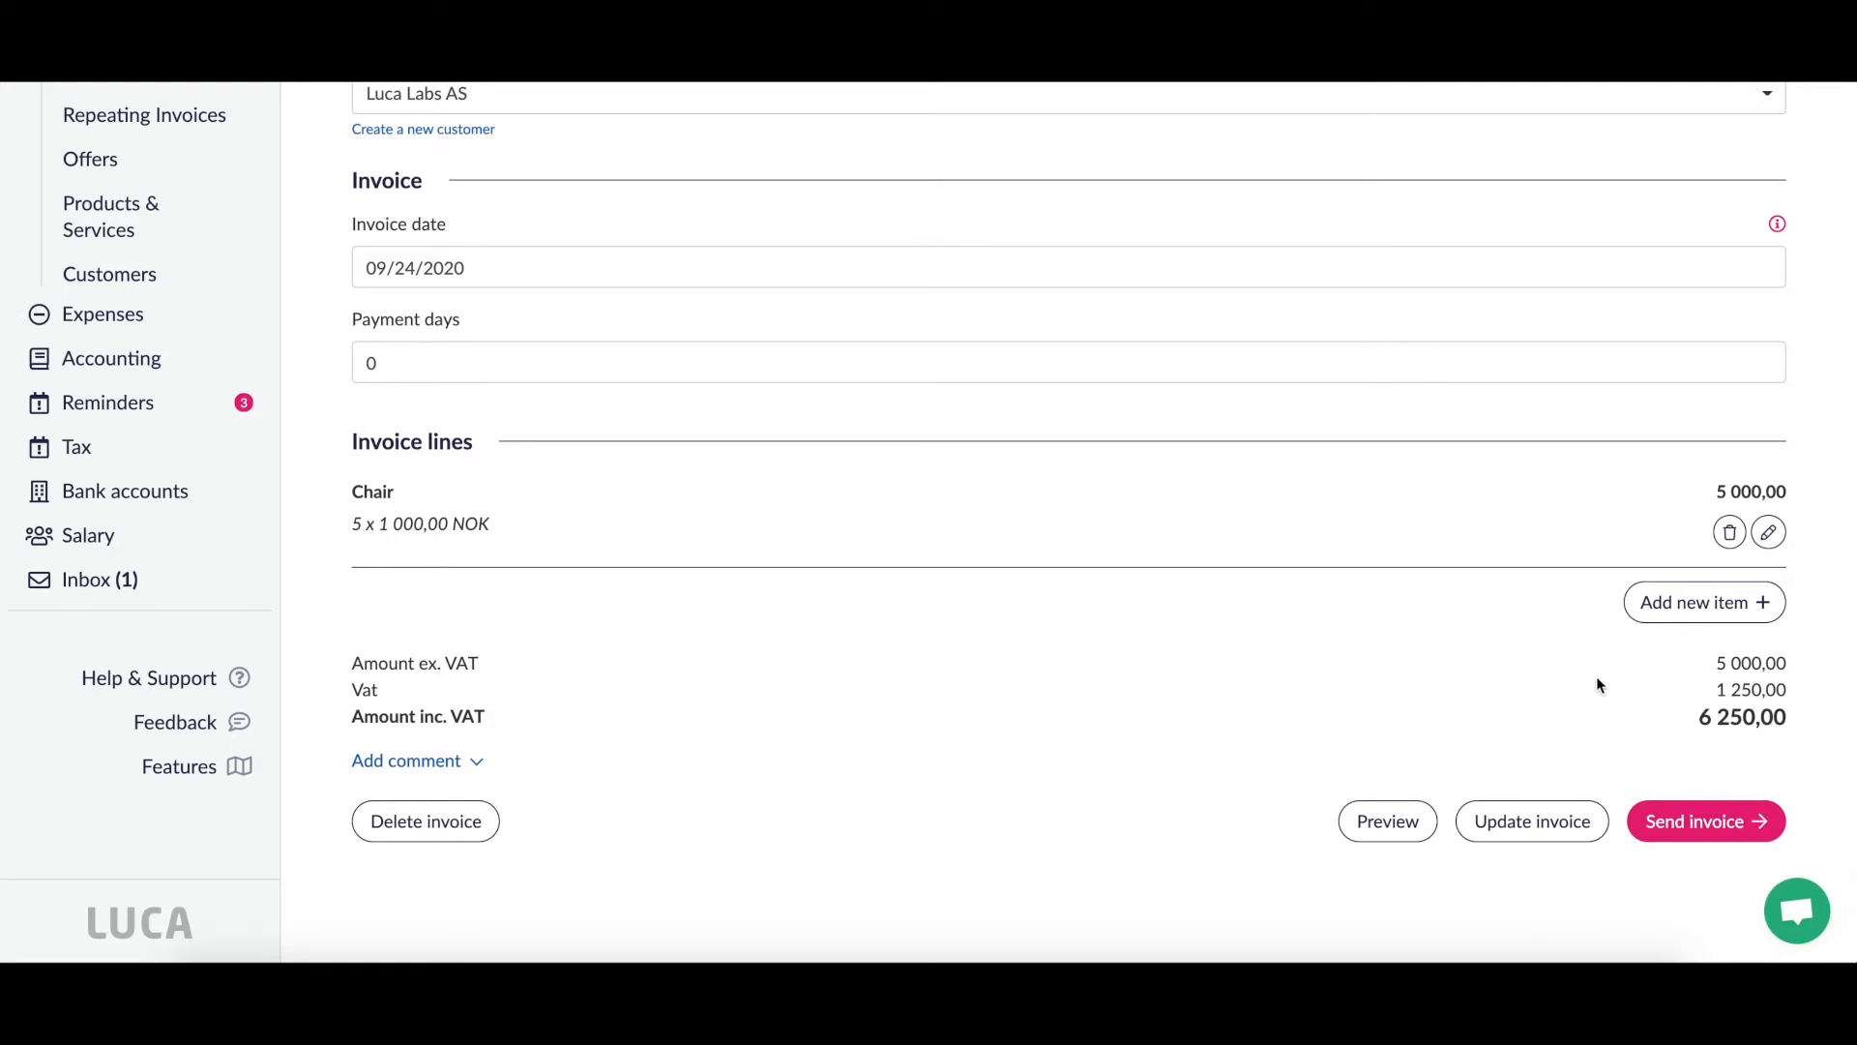
Step: Start a second invoice line with the product Pirate hats
{"action": "left_click", "coordinate": [1703, 603]}
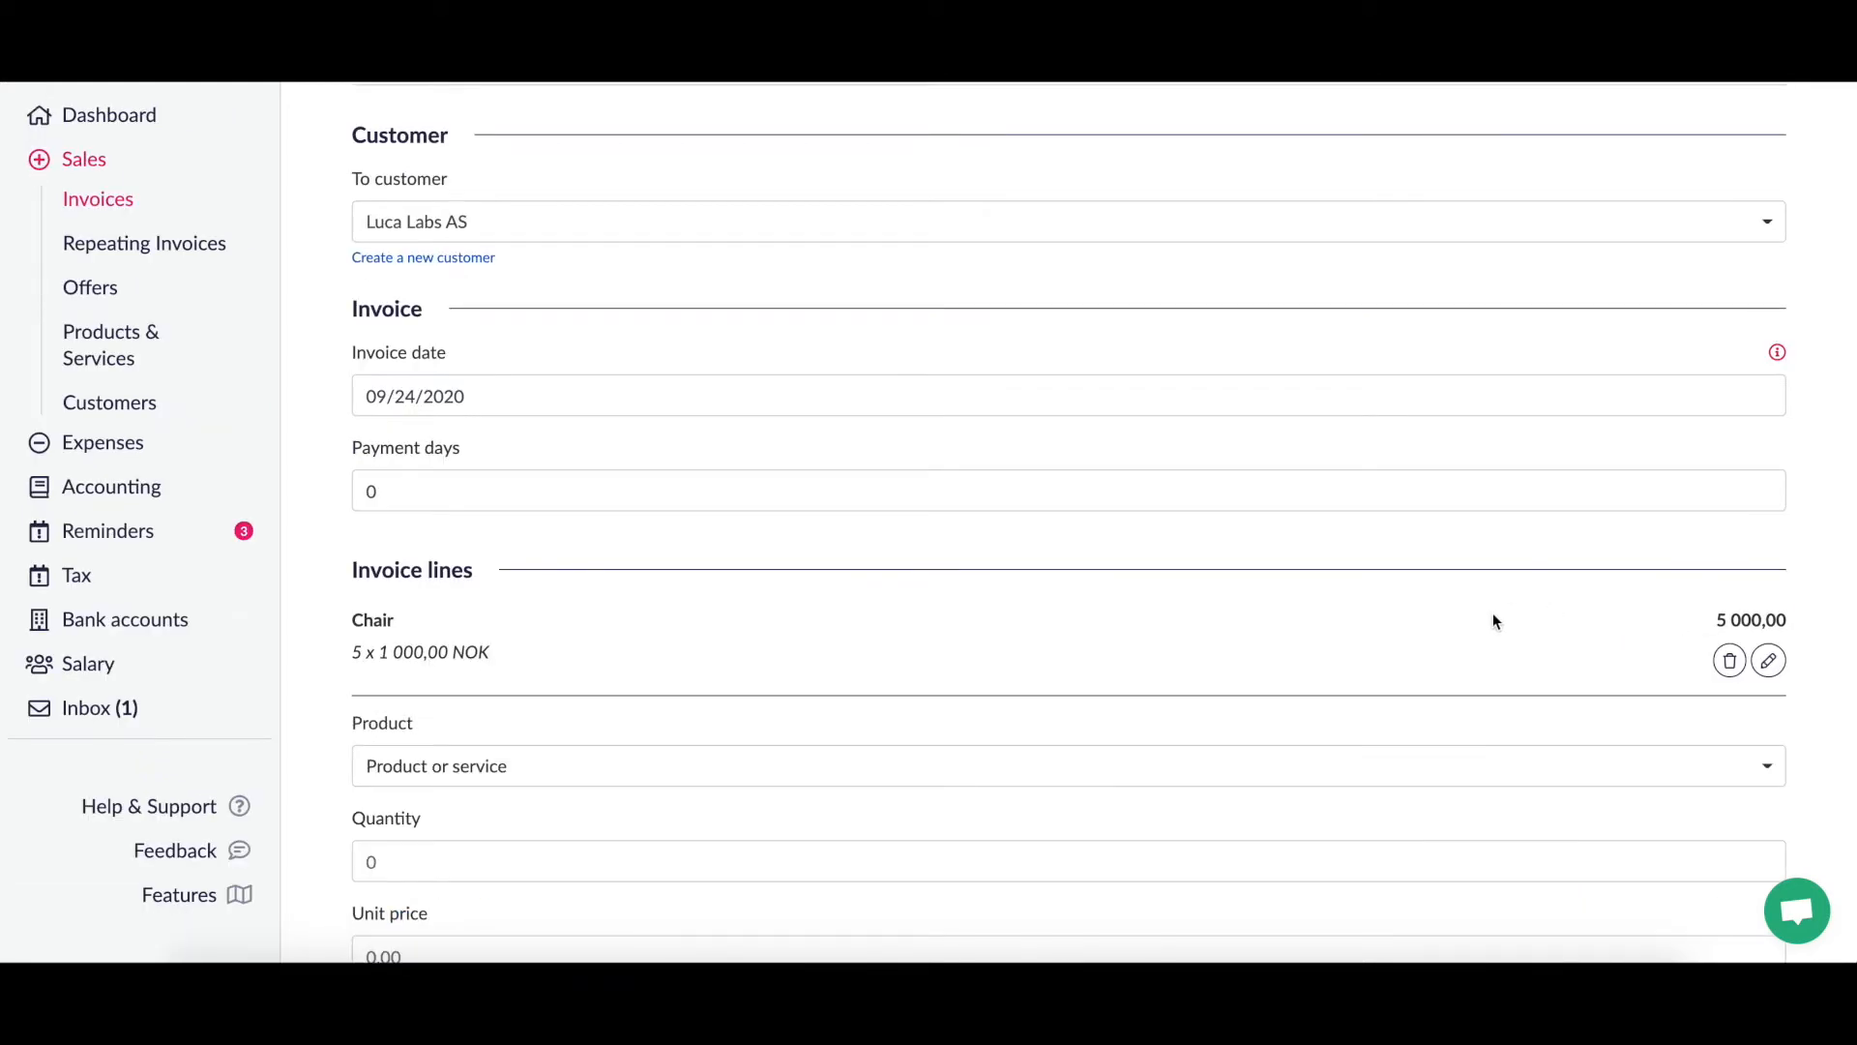
{"action": "scroll", "coordinate": [1494, 621], "scroll_direction": "up", "scroll_amount": 2}
{"action": "scroll", "coordinate": [1493, 621], "scroll_direction": "down", "scroll_amount": 3}
{"action": "scroll", "coordinate": [1494, 613], "scroll_direction": "down", "scroll_amount": 3}
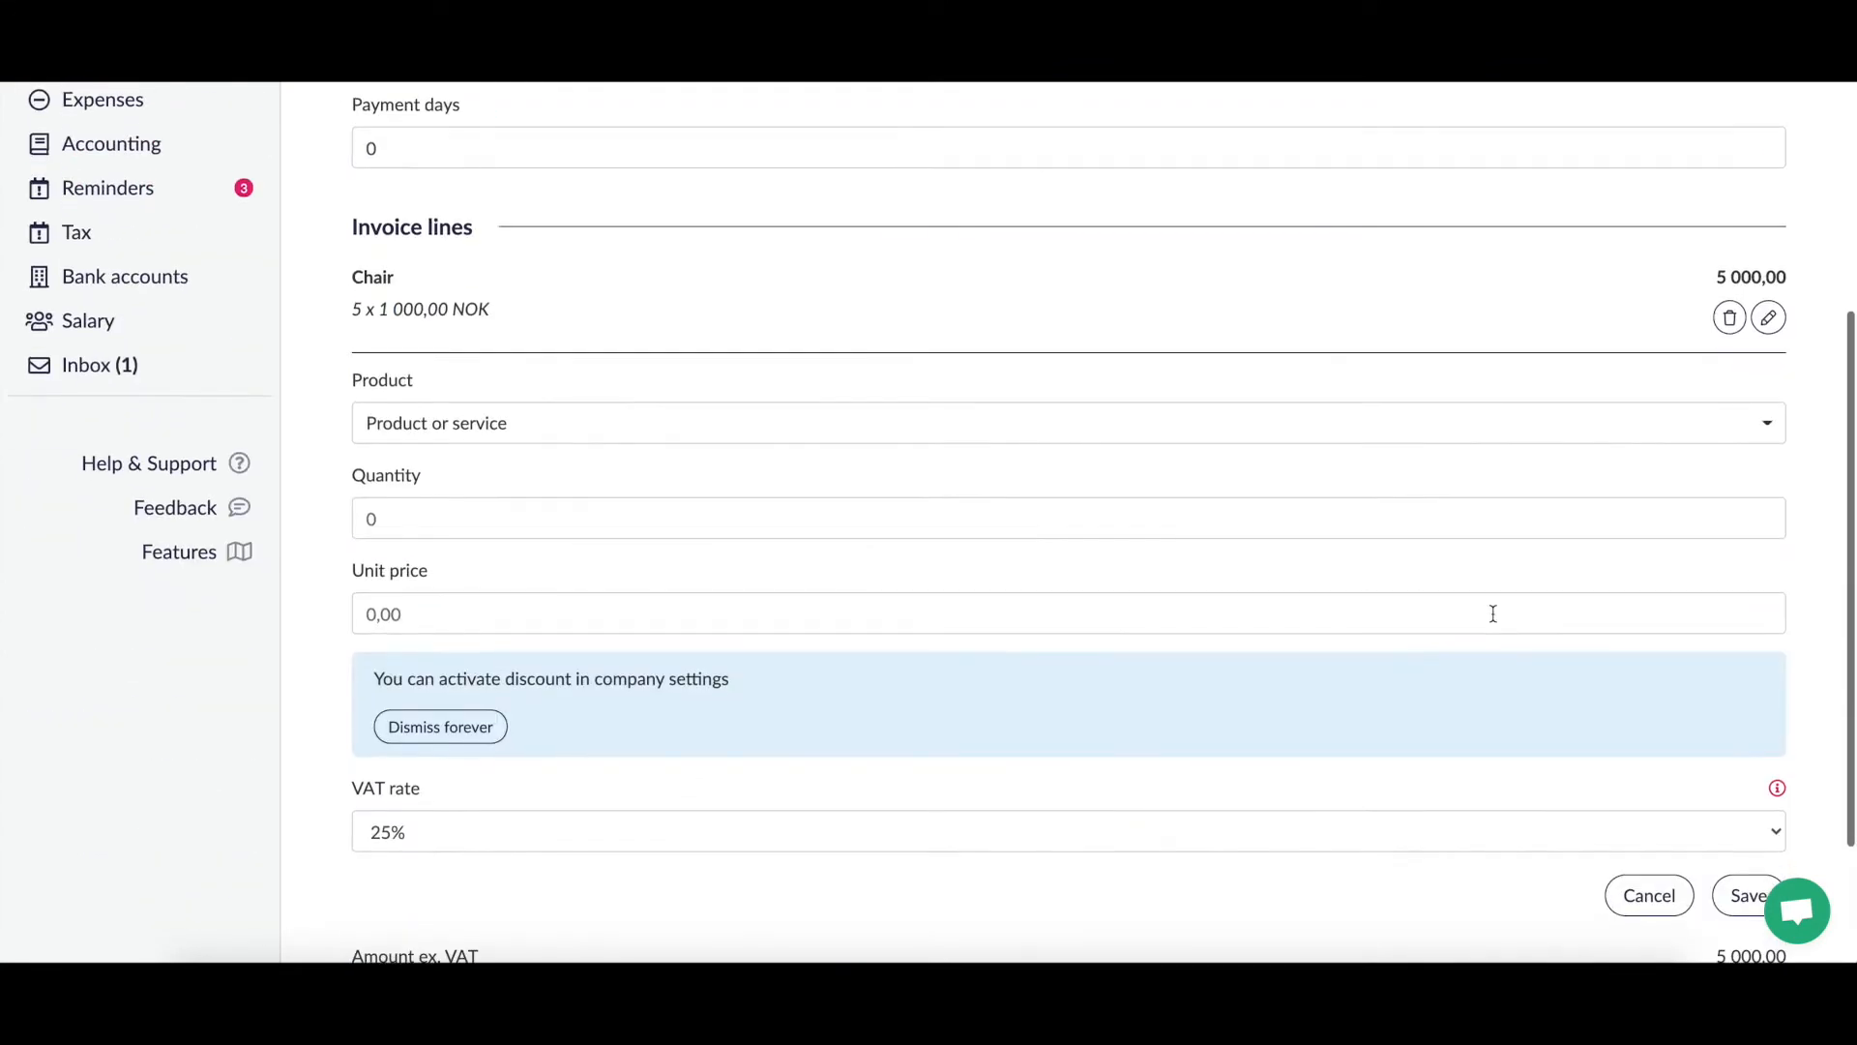
{"action": "left_click", "coordinate": [1372, 432]}
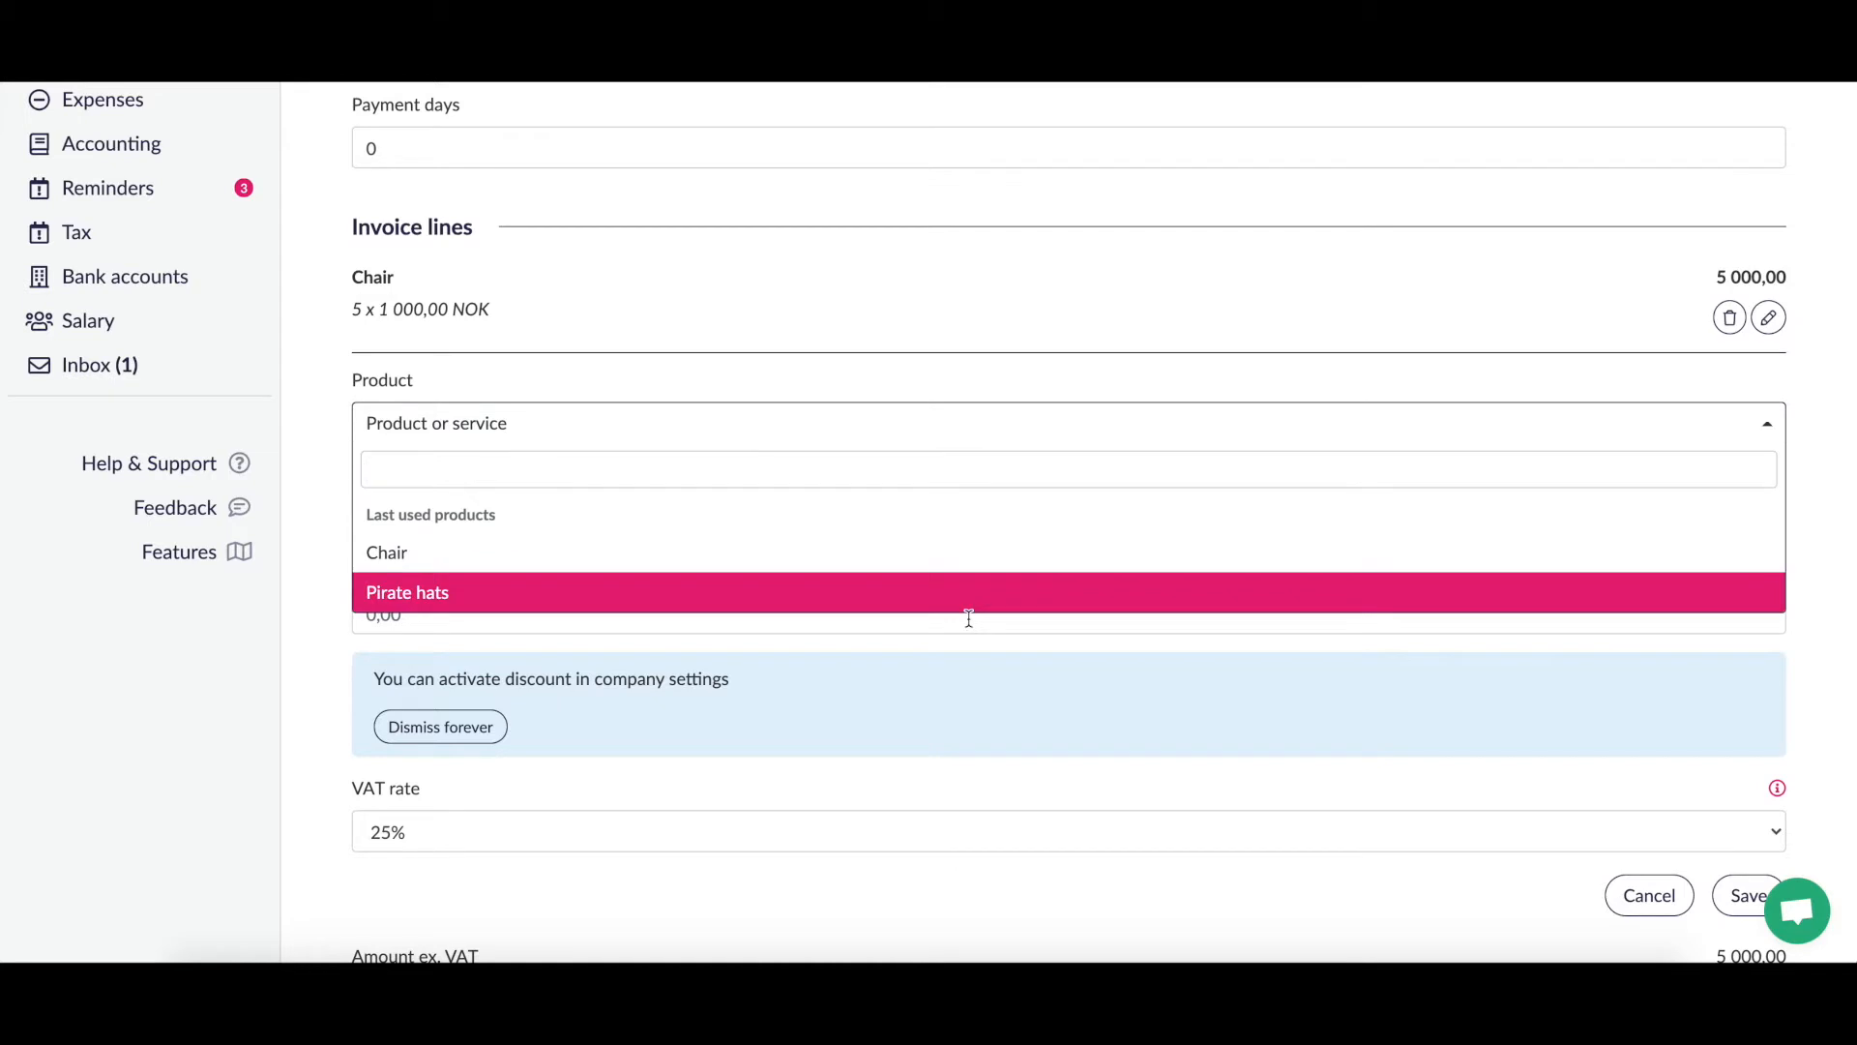
{"action": "left_click", "coordinate": [1002, 600]}
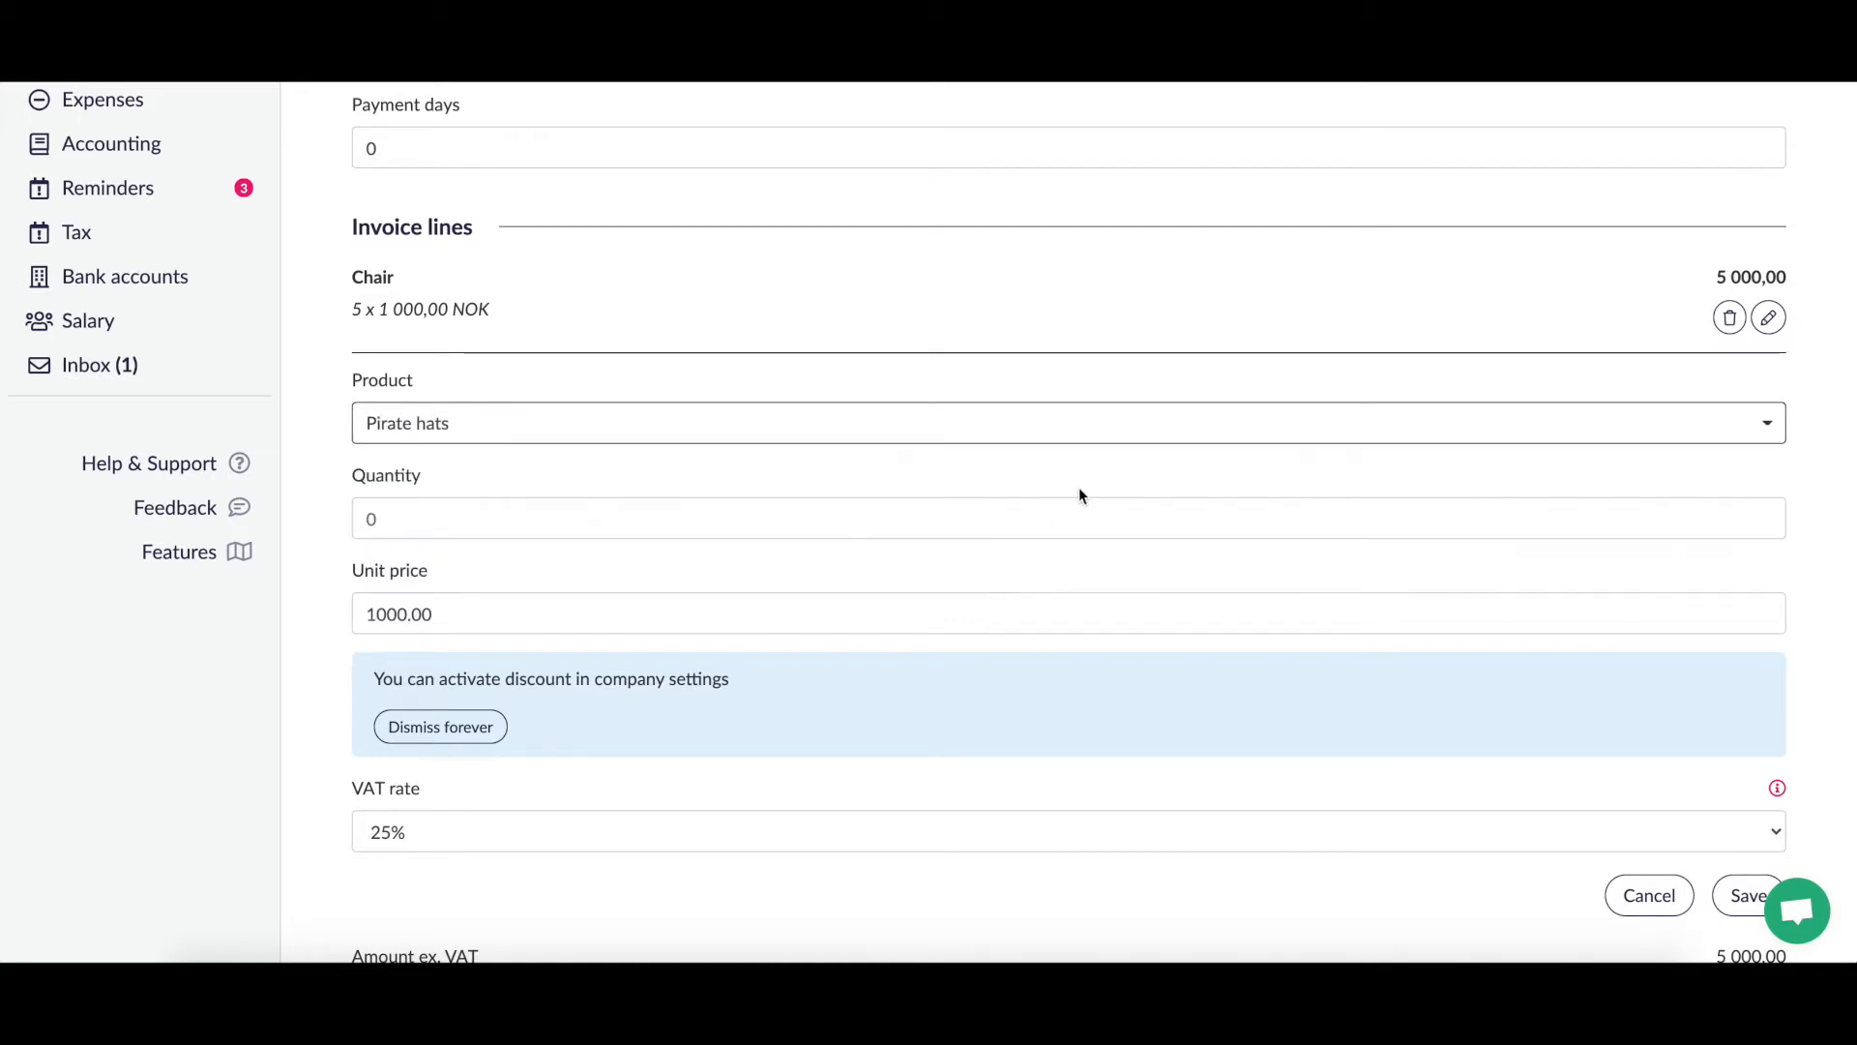
Step: Set Pirate hats quantity 20 and unit price 2000, and save the line
{"action": "left_click", "coordinate": [442, 519]}
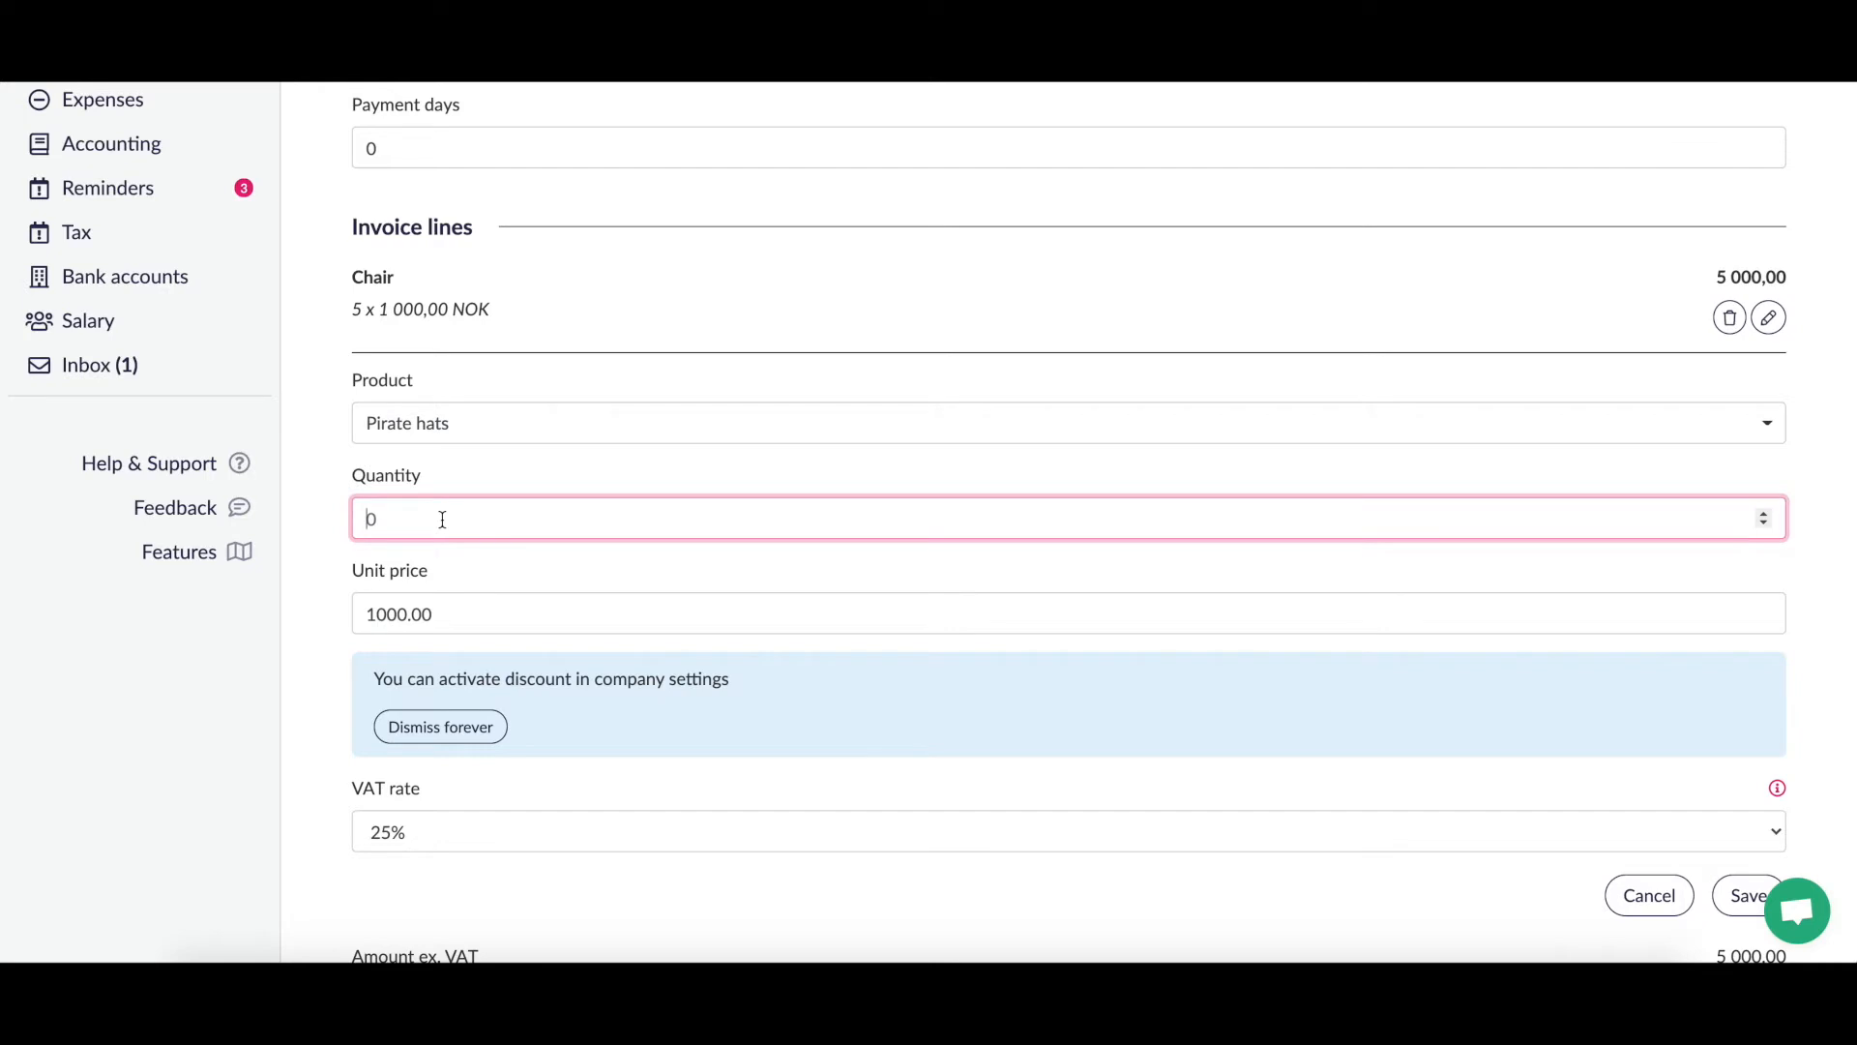
{"action": "type", "text": "20"}
{"action": "left_click", "coordinate": [440, 611]}
{"action": "left_click_drag", "start_coordinate": [376, 613], "coordinate": [364, 616]}
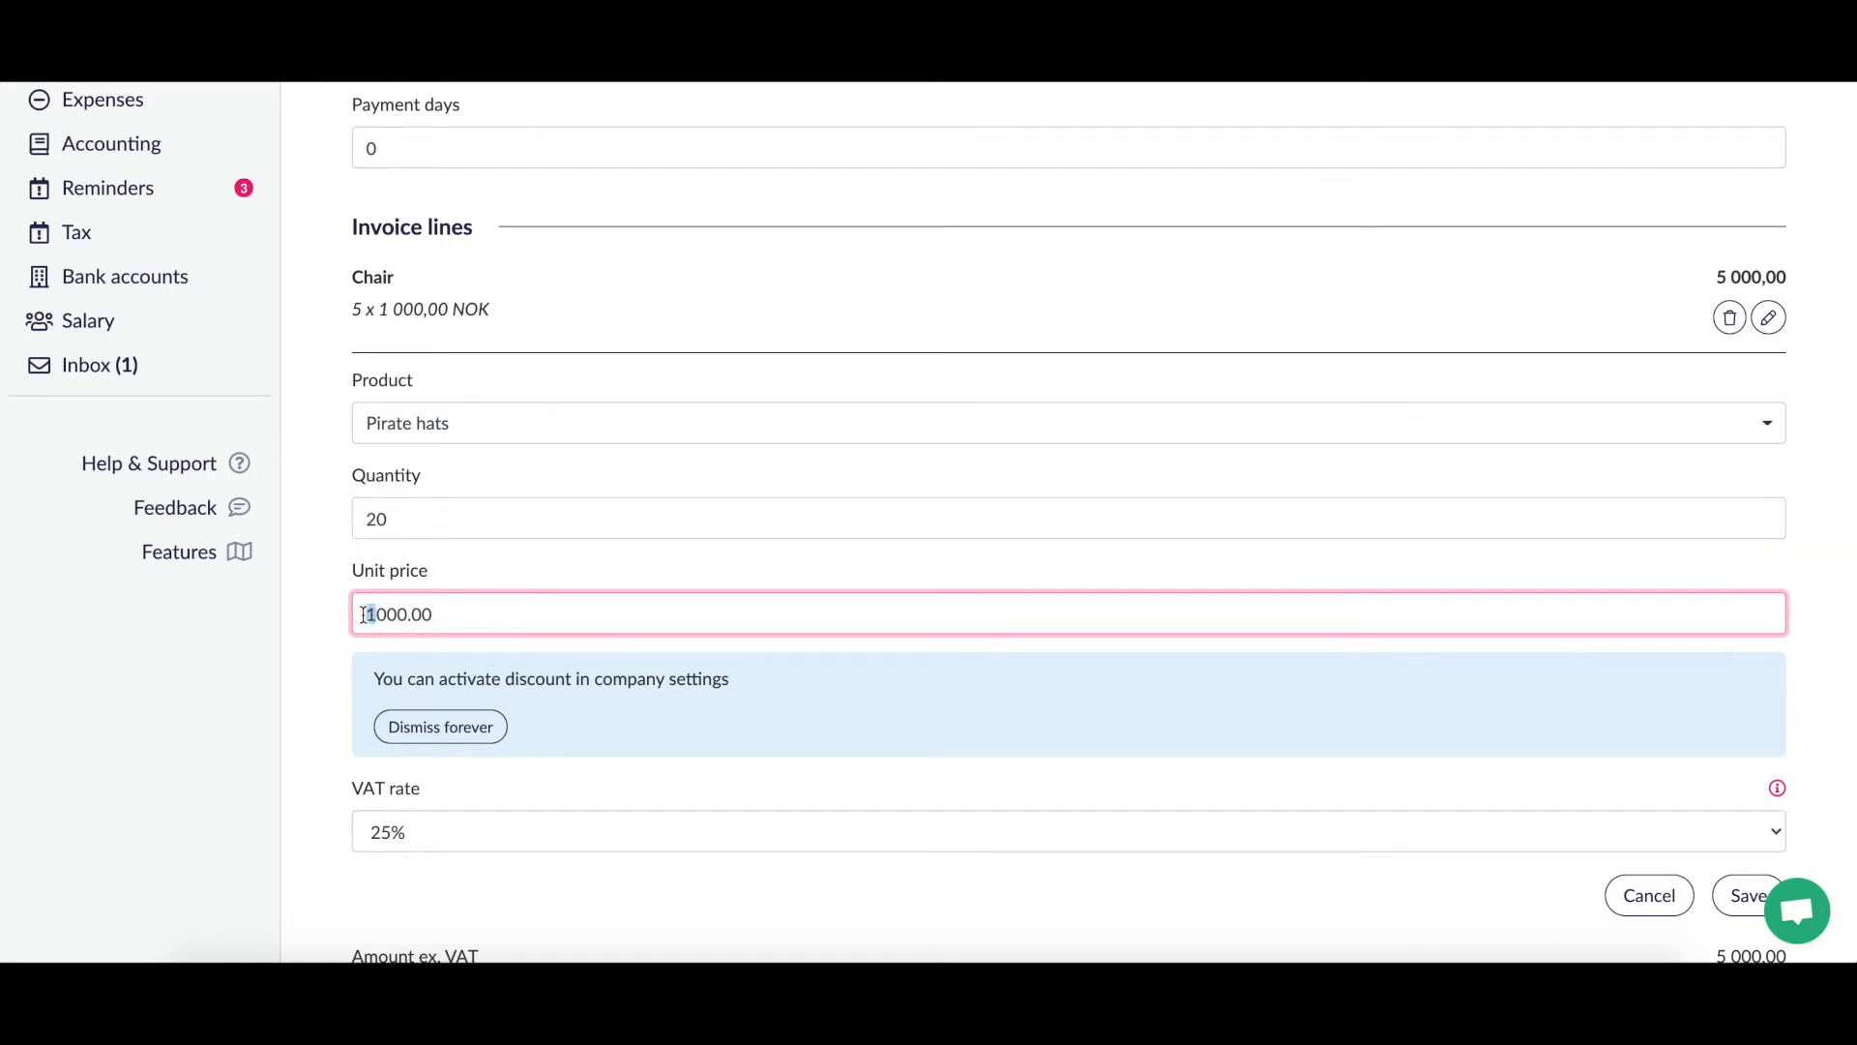
{"action": "type", "text": "2"}
{"action": "left_click", "coordinate": [540, 573]}
{"action": "scroll", "coordinate": [540, 573], "scroll_direction": "down", "scroll_amount": 2}
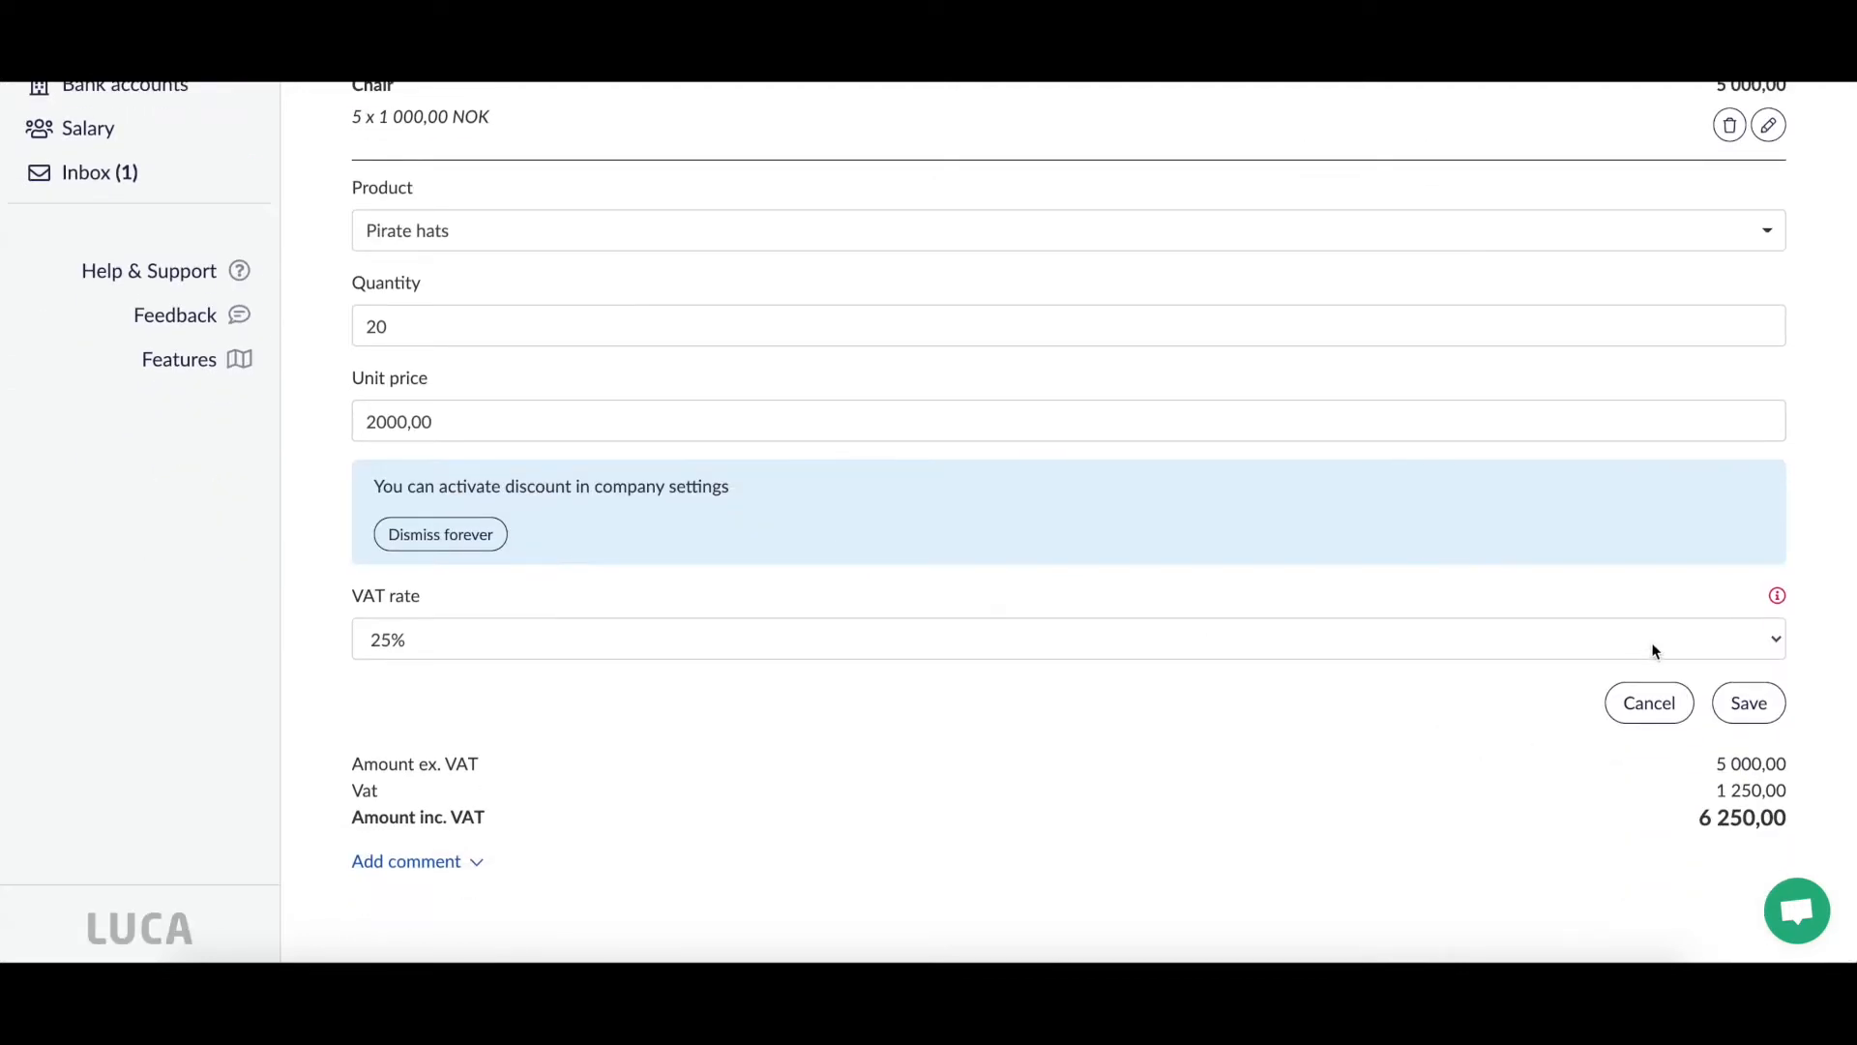
{"action": "left_click", "coordinate": [1749, 703]}
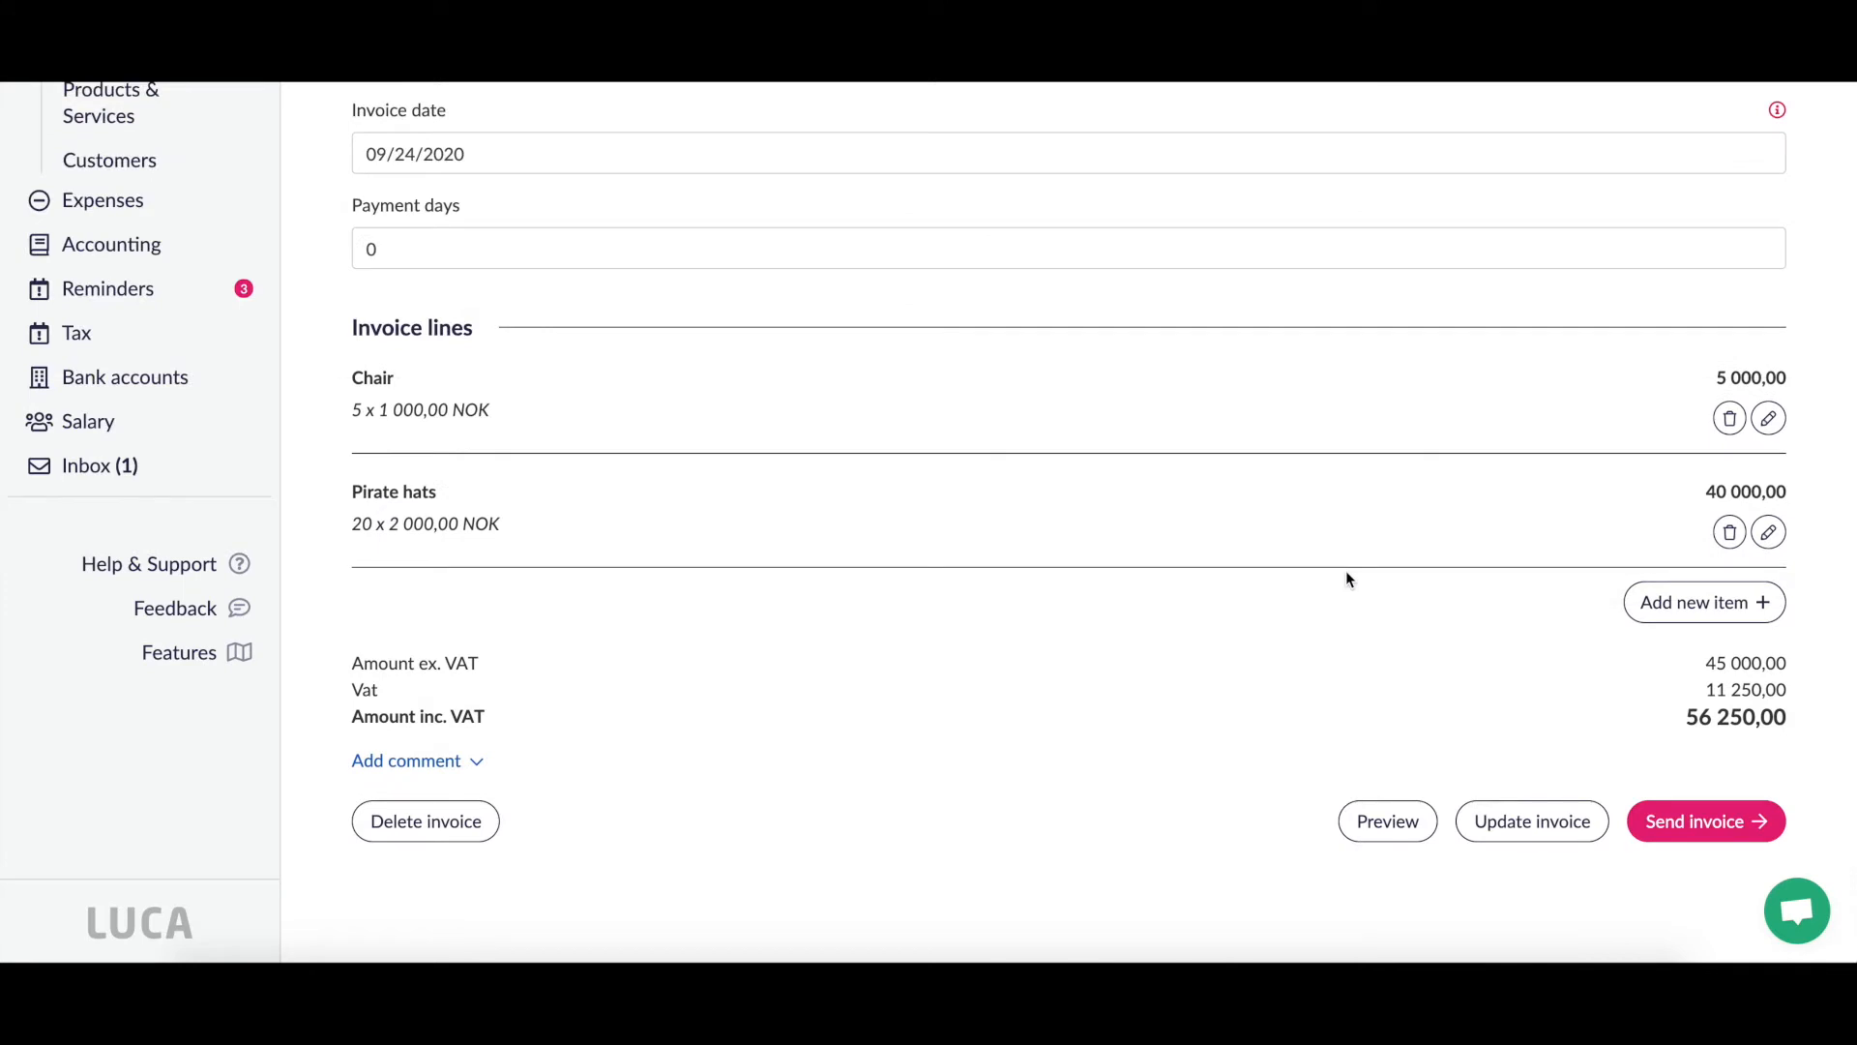
Step: Replace payment days 0 with 14 and save via Update invoice, total 56 250
{"action": "scroll", "coordinate": [1345, 572], "scroll_direction": "up", "scroll_amount": 2}
{"action": "scroll", "coordinate": [1346, 572], "scroll_direction": "down", "scroll_amount": 2}
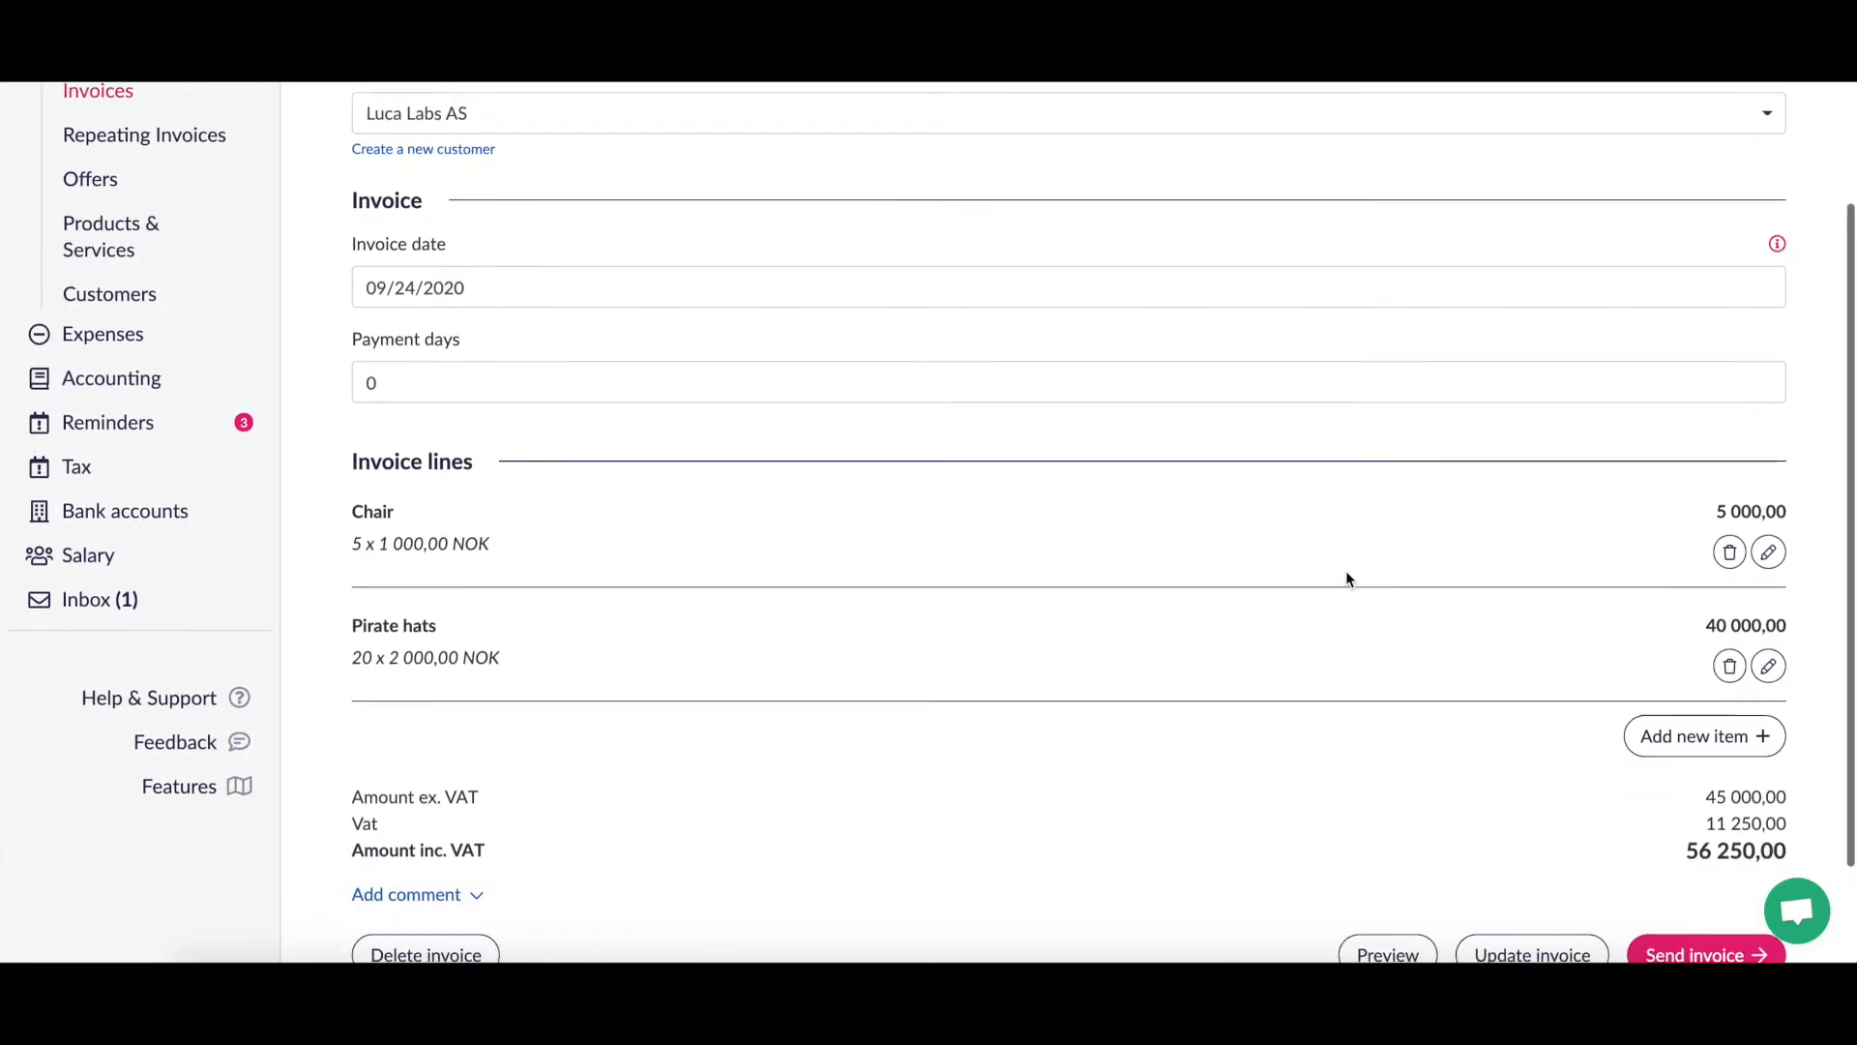
{"action": "scroll", "coordinate": [1347, 579], "scroll_direction": "up", "scroll_amount": 4}
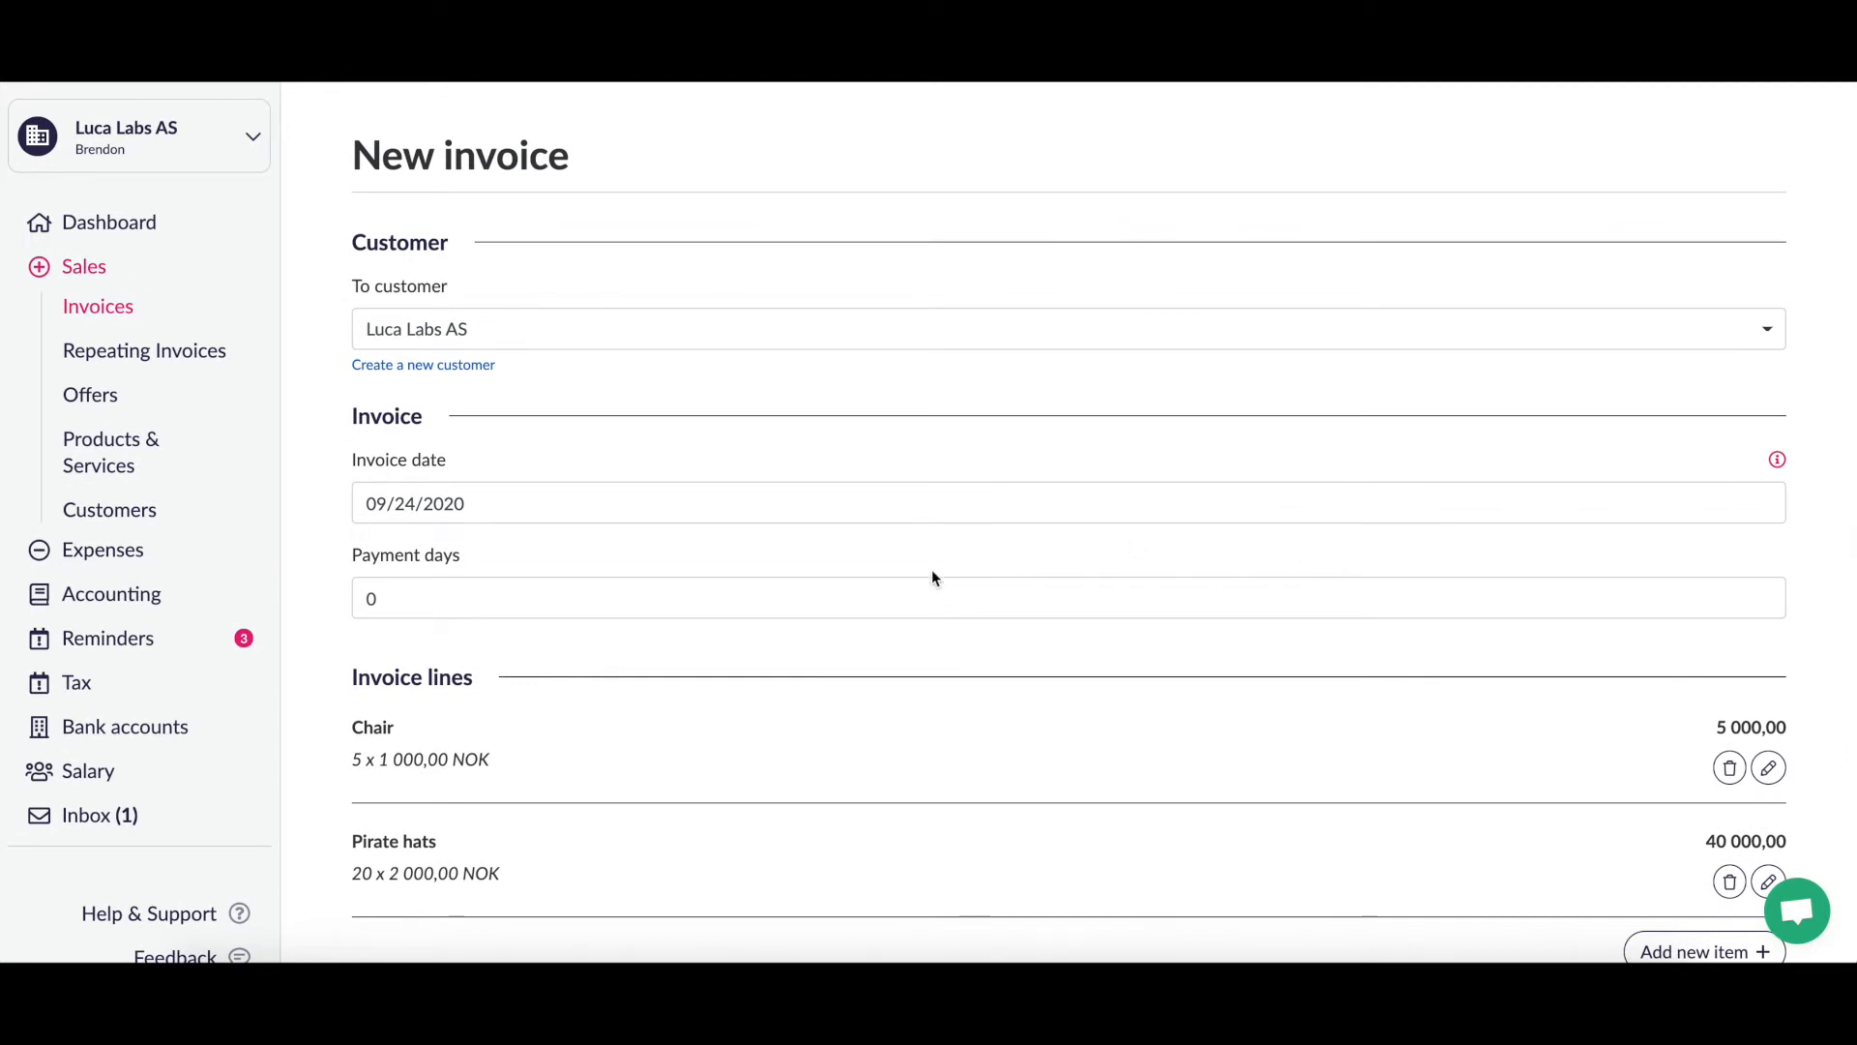
{"action": "left_click", "coordinate": [964, 605]}
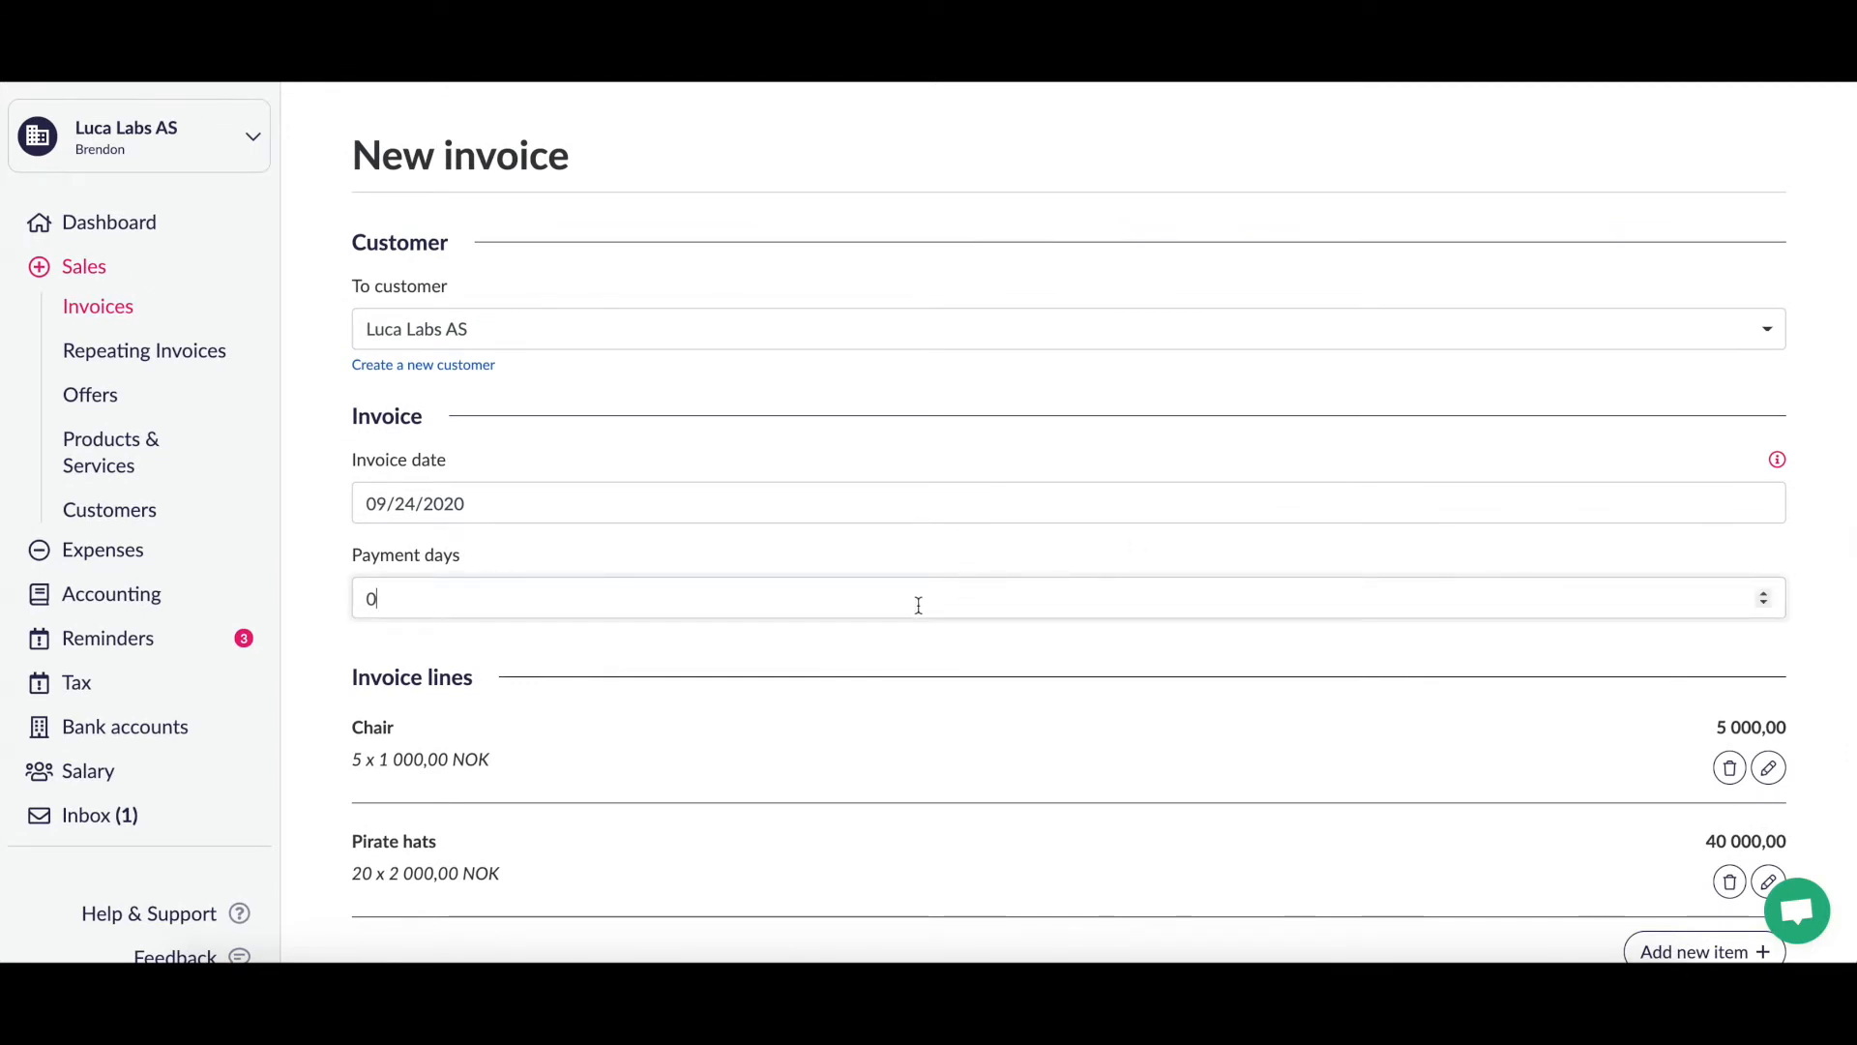
{"action": "left_click_drag", "start_coordinate": [394, 597], "coordinate": [320, 605]}
{"action": "type", "text": "14"}
{"action": "left_click", "coordinate": [415, 648]}
{"action": "scroll", "coordinate": [415, 648], "scroll_direction": "down", "scroll_amount": 4}
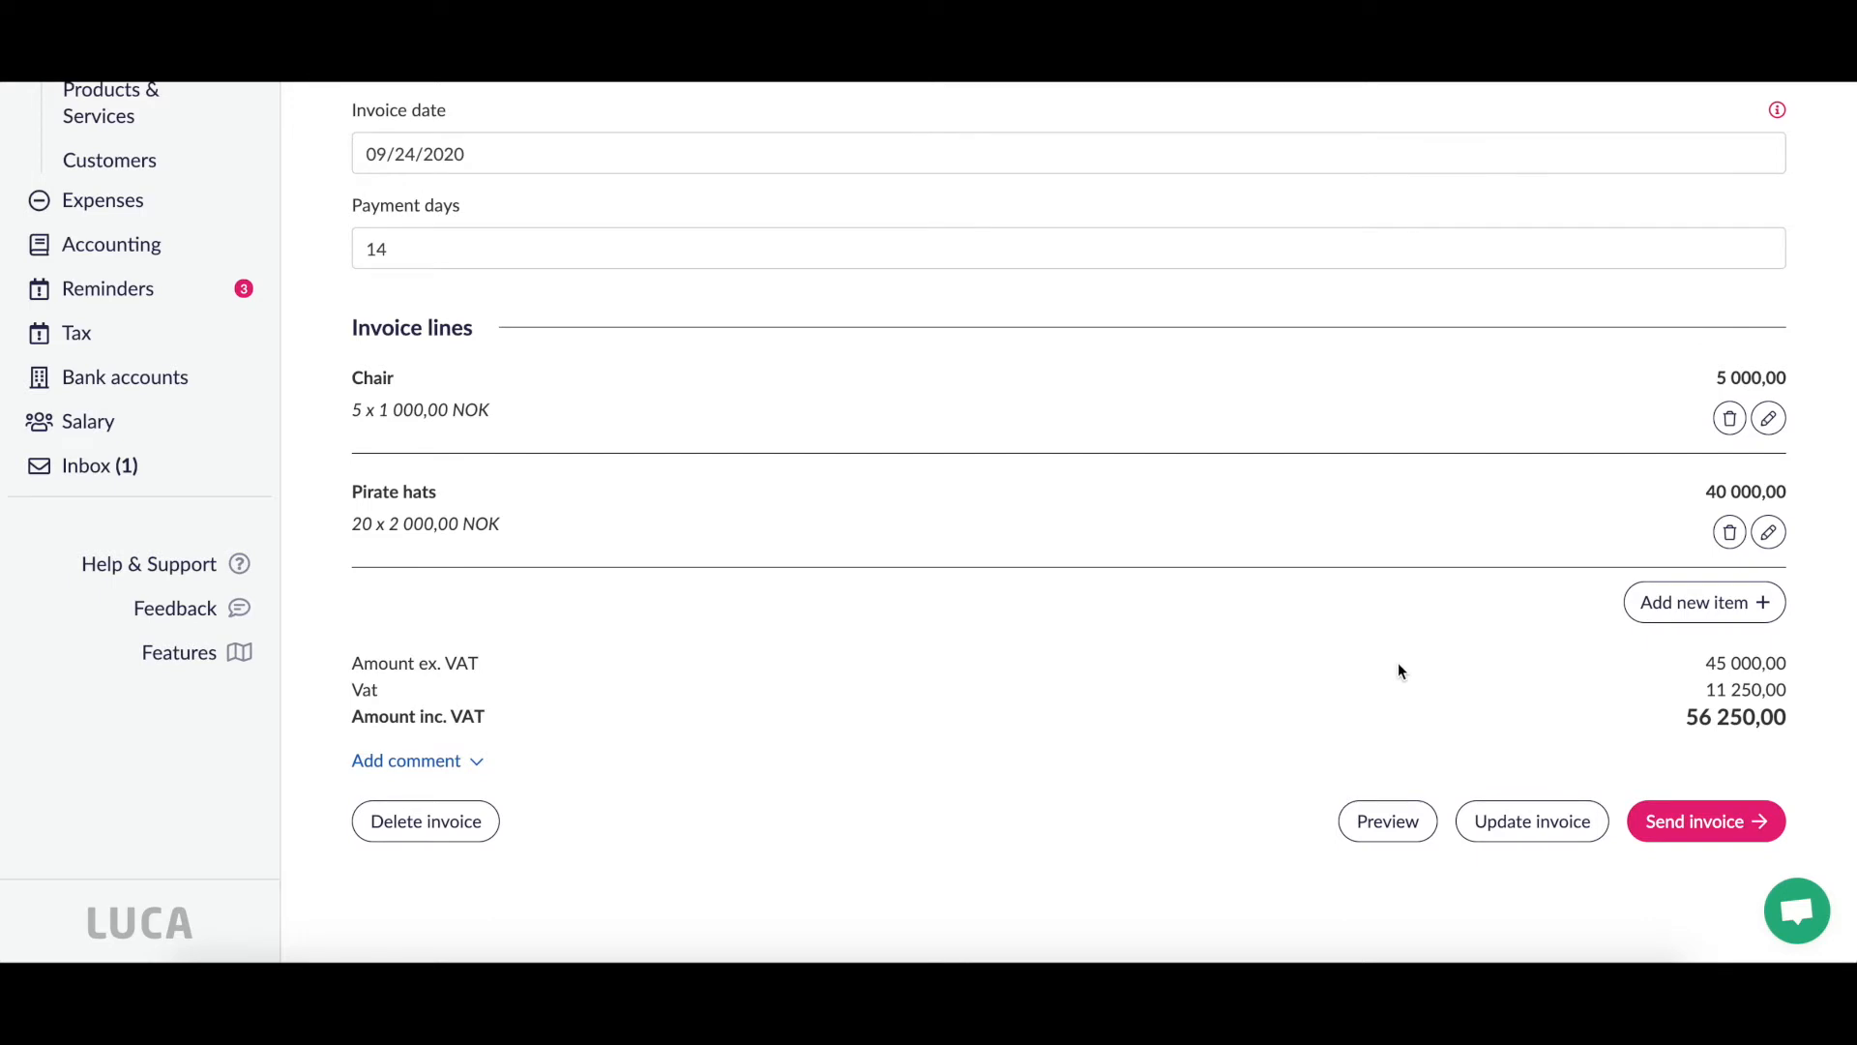
{"action": "left_click", "coordinate": [1543, 817]}
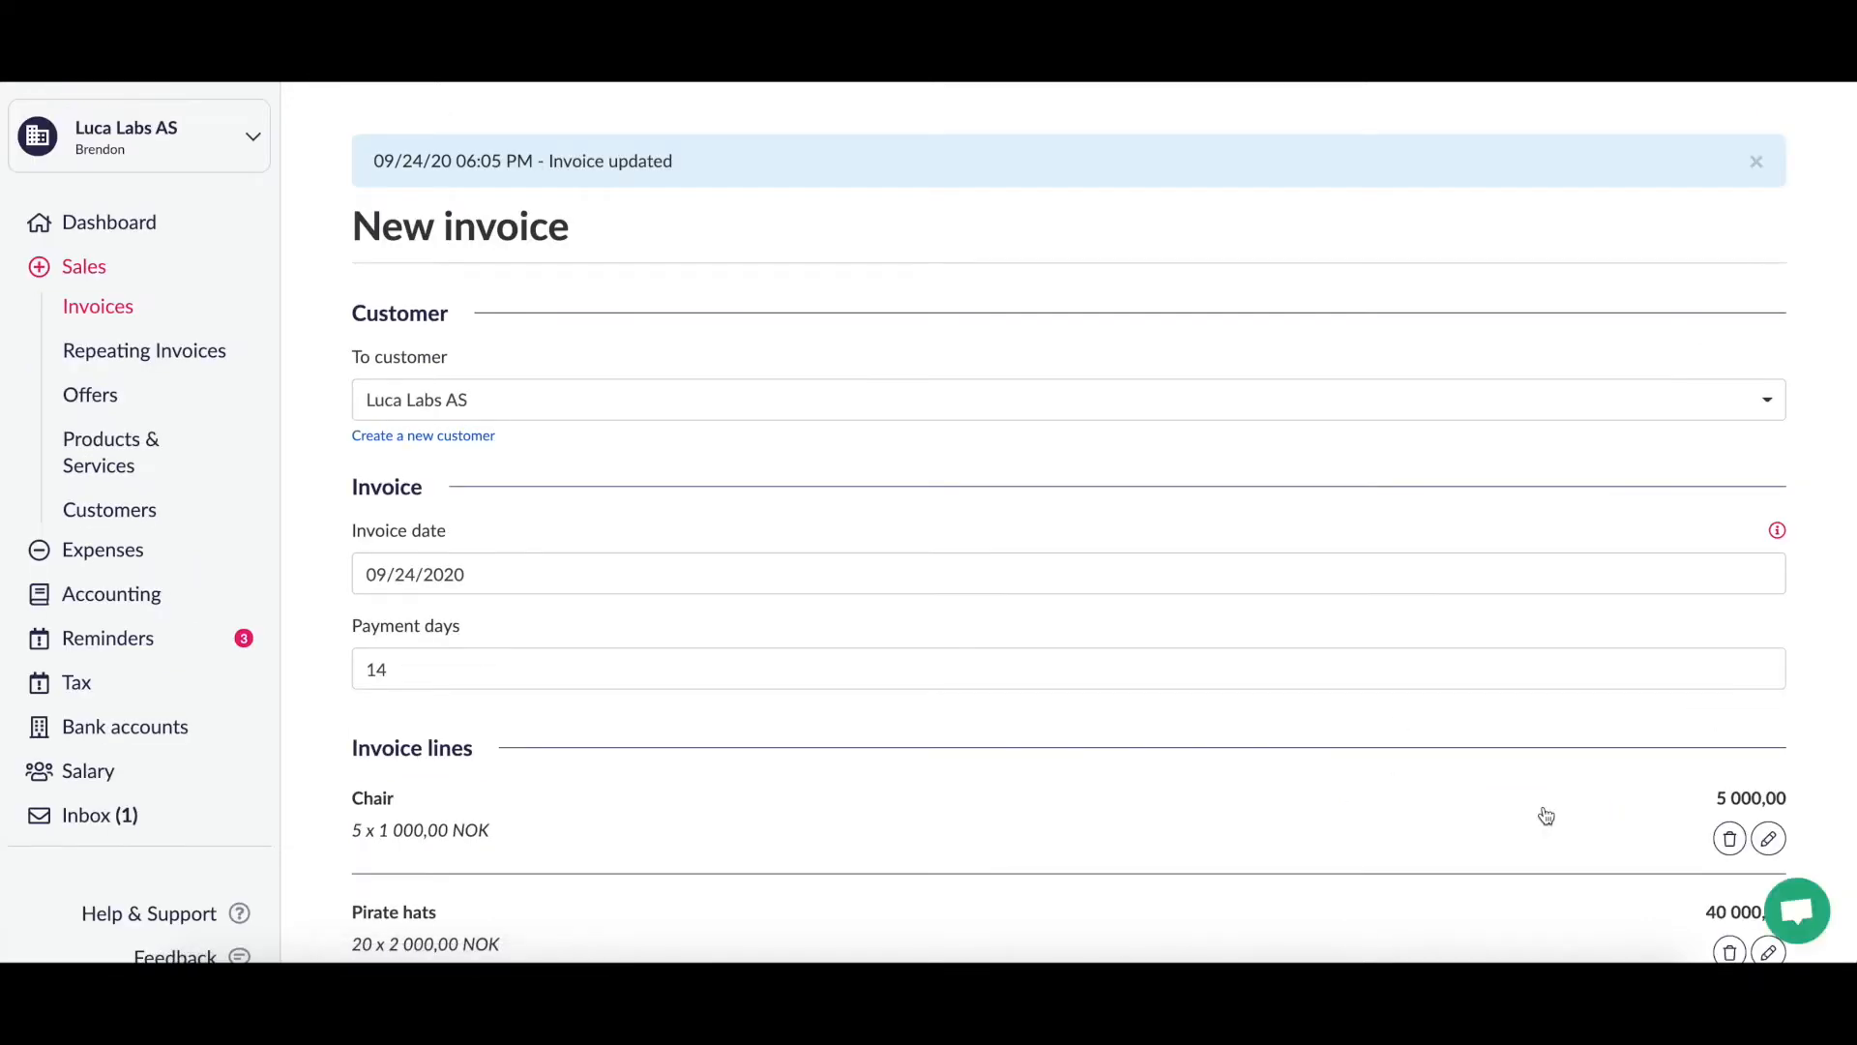
{"action": "scroll", "coordinate": [1545, 816], "scroll_direction": "down", "scroll_amount": 5}
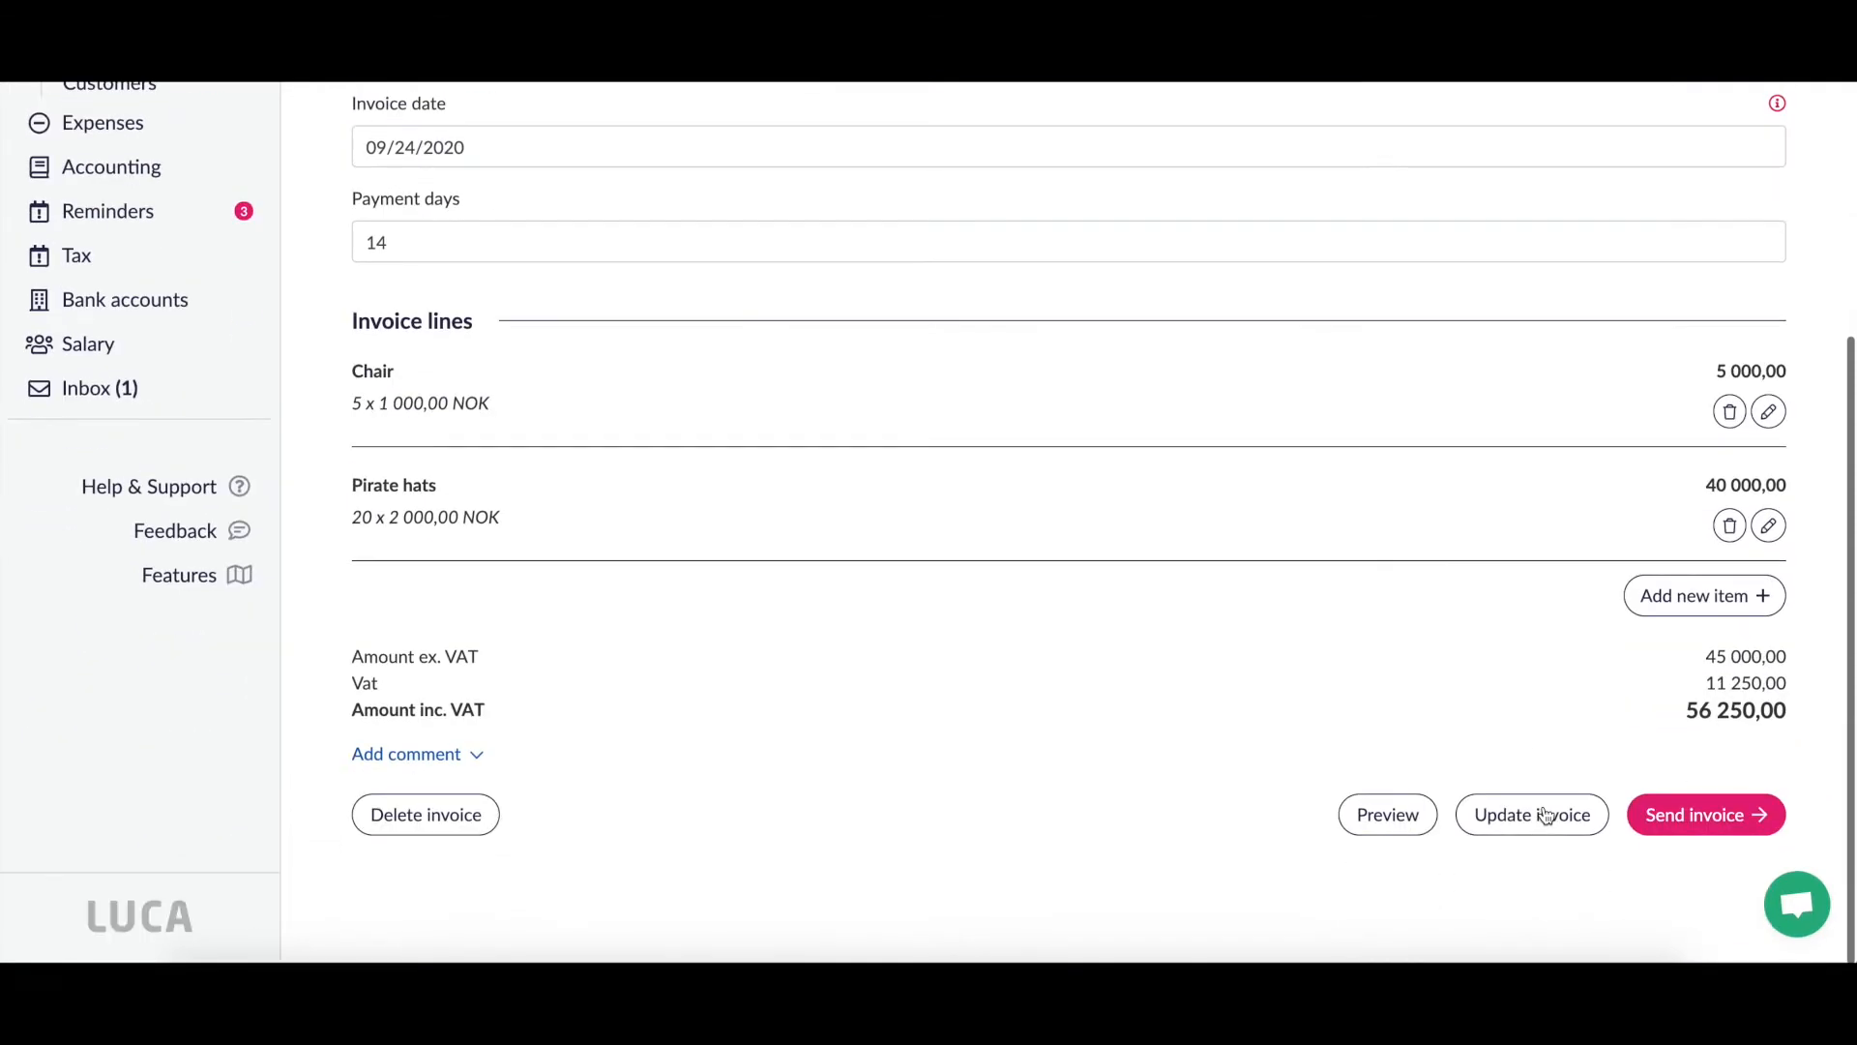
Step: Preview the 56 250 invoice, close the preview, and go to Send invoice
{"action": "left_click", "coordinate": [1387, 824]}
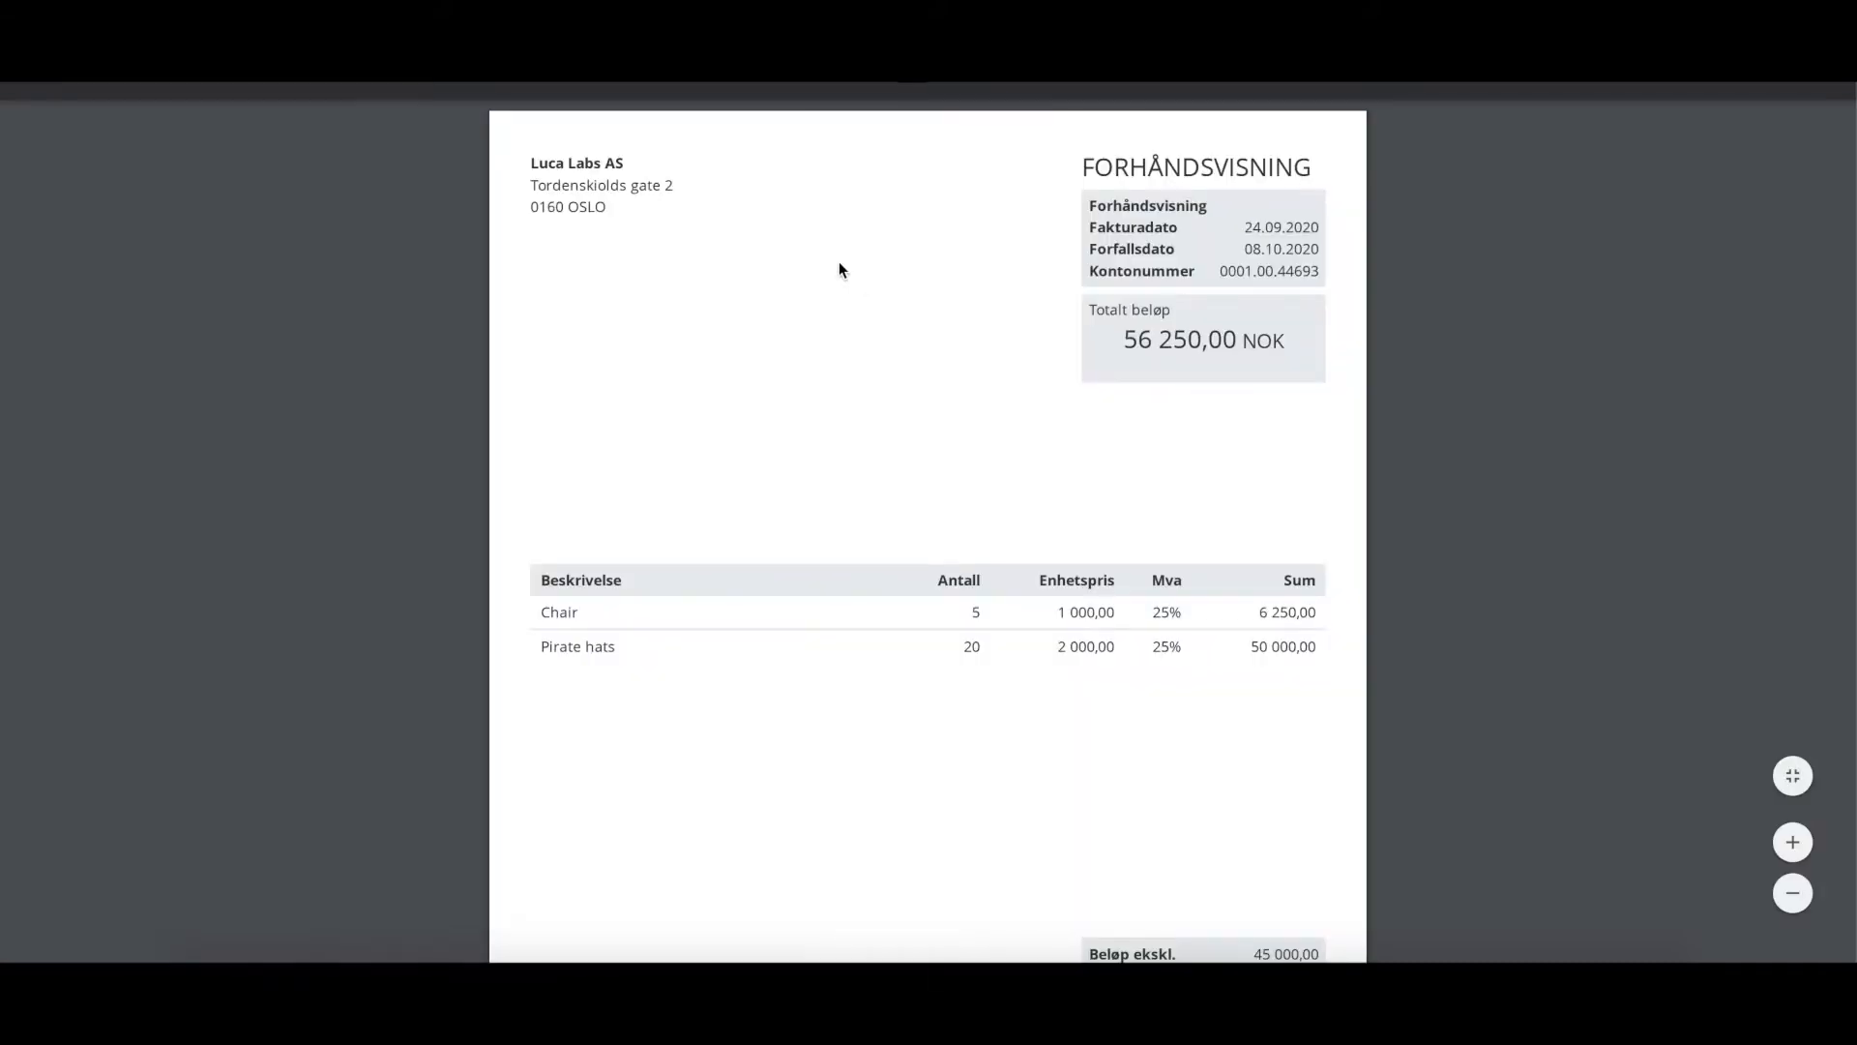
{"action": "key", "text": "Escape"}
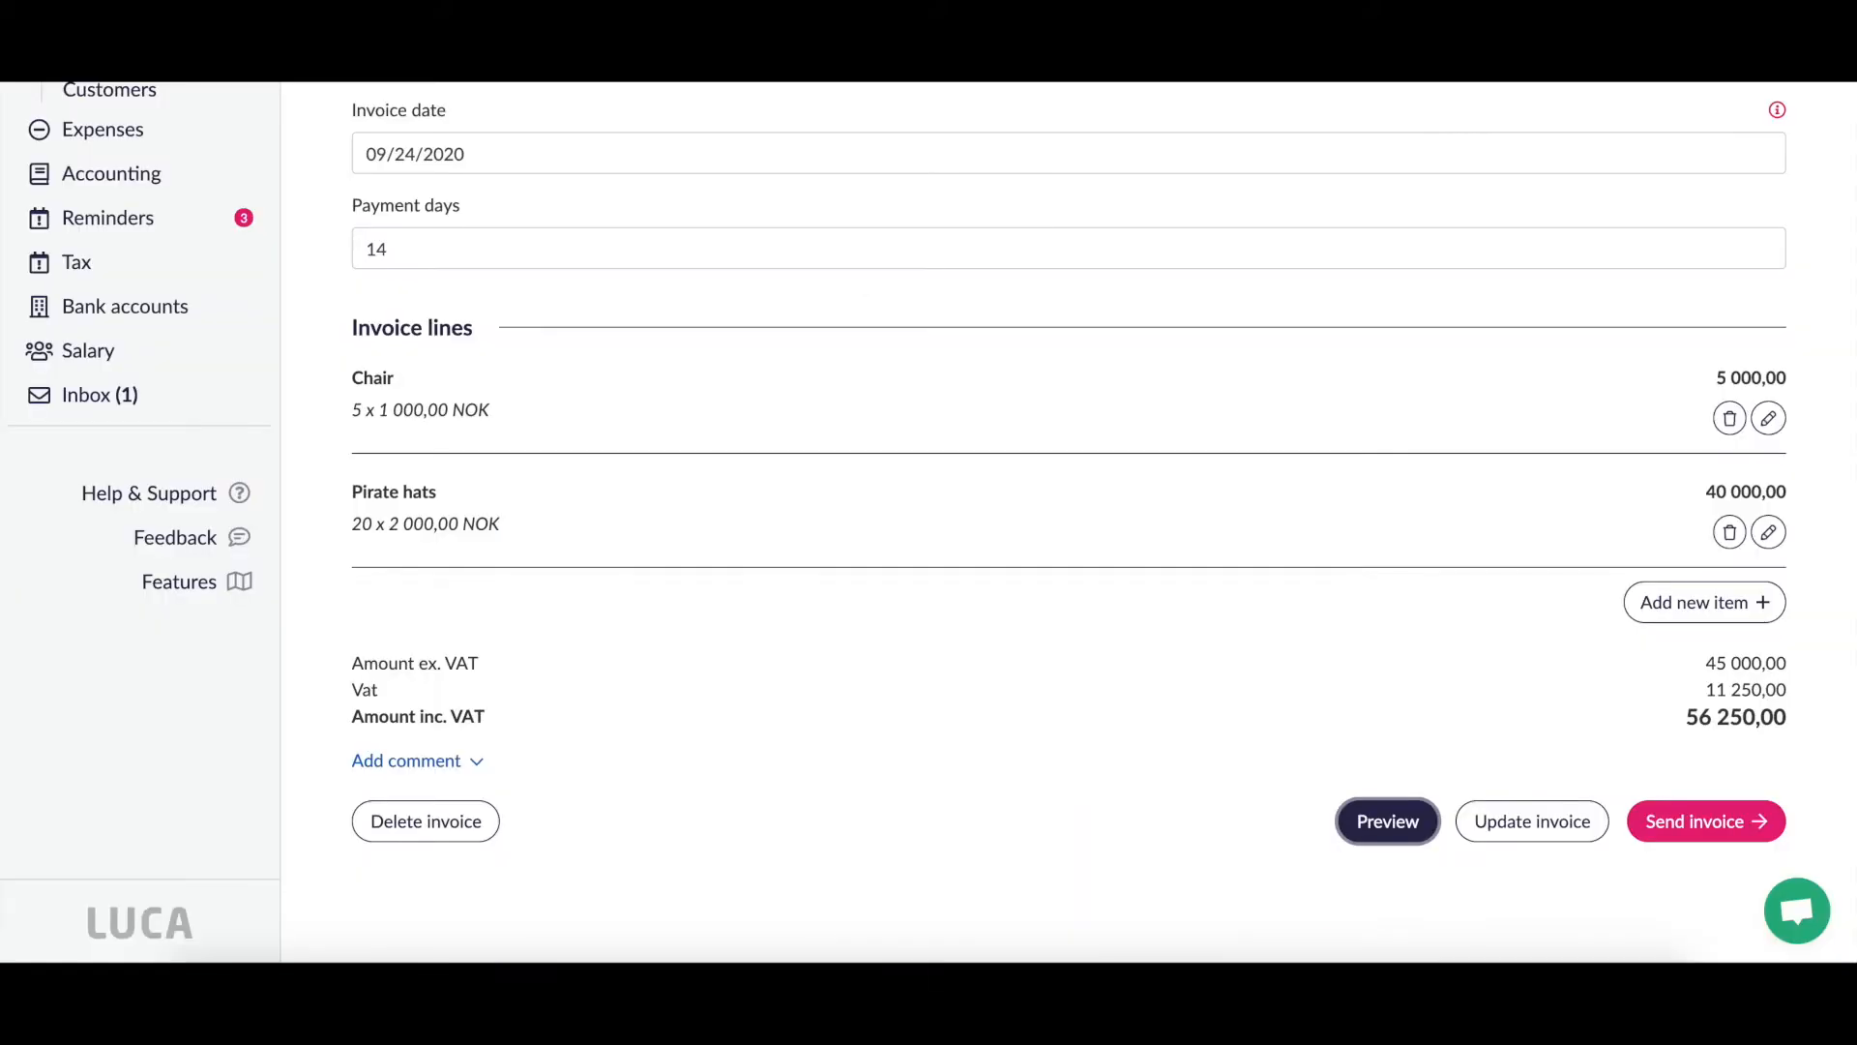
{"action": "scroll", "coordinate": [1263, 463], "scroll_direction": "up", "scroll_amount": 5}
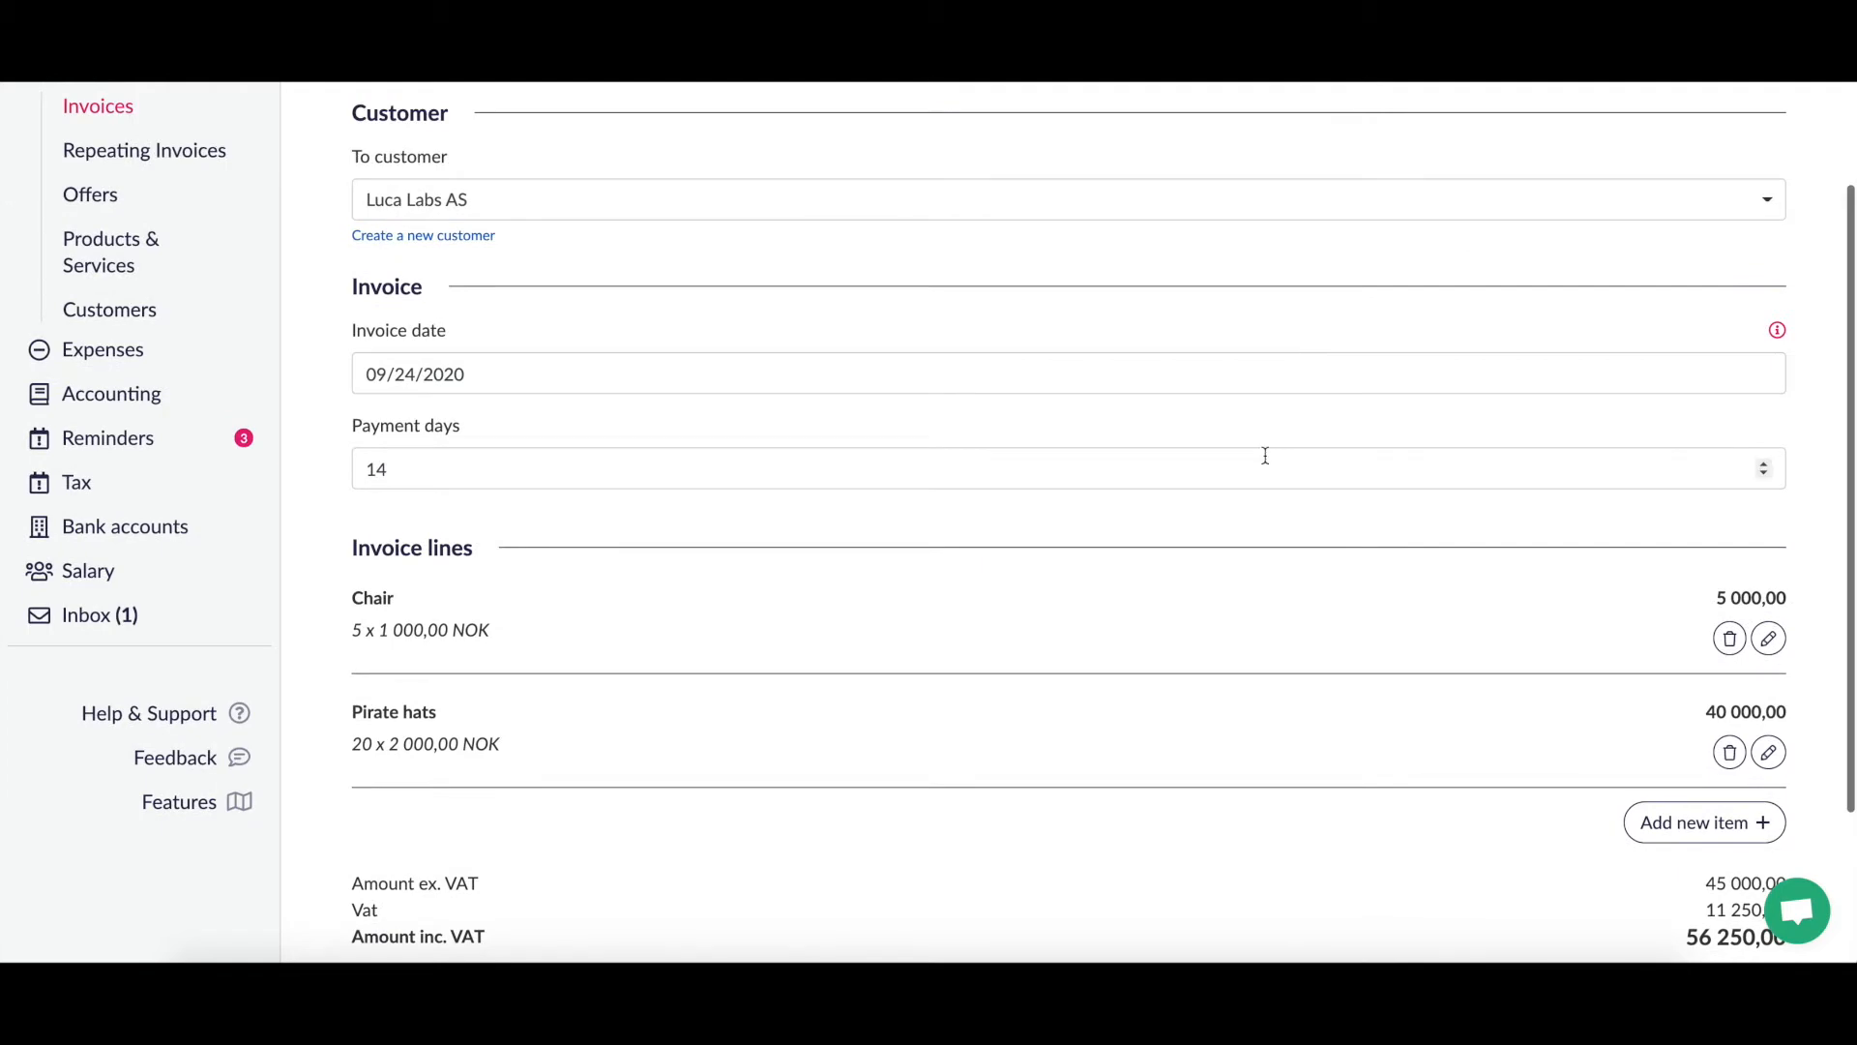
{"action": "scroll", "coordinate": [1263, 454], "scroll_direction": "down", "scroll_amount": 5}
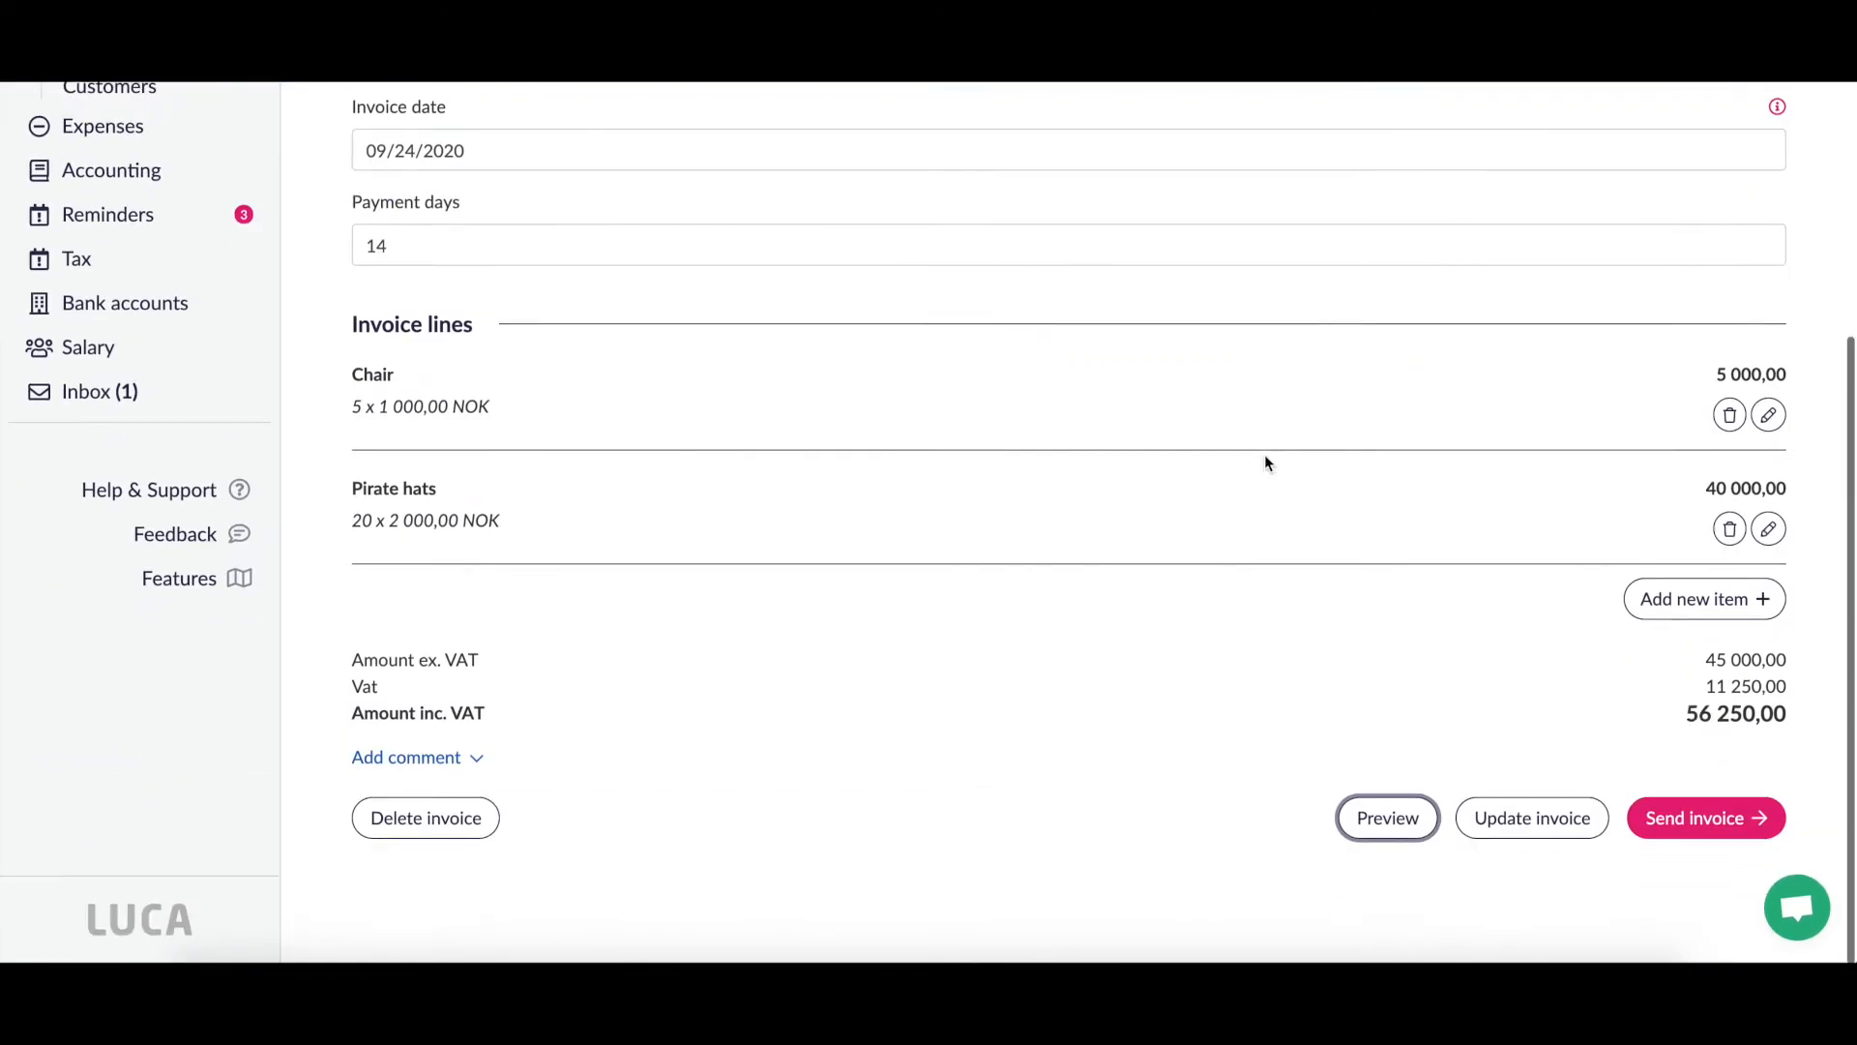
{"action": "left_click", "coordinate": [1727, 830]}
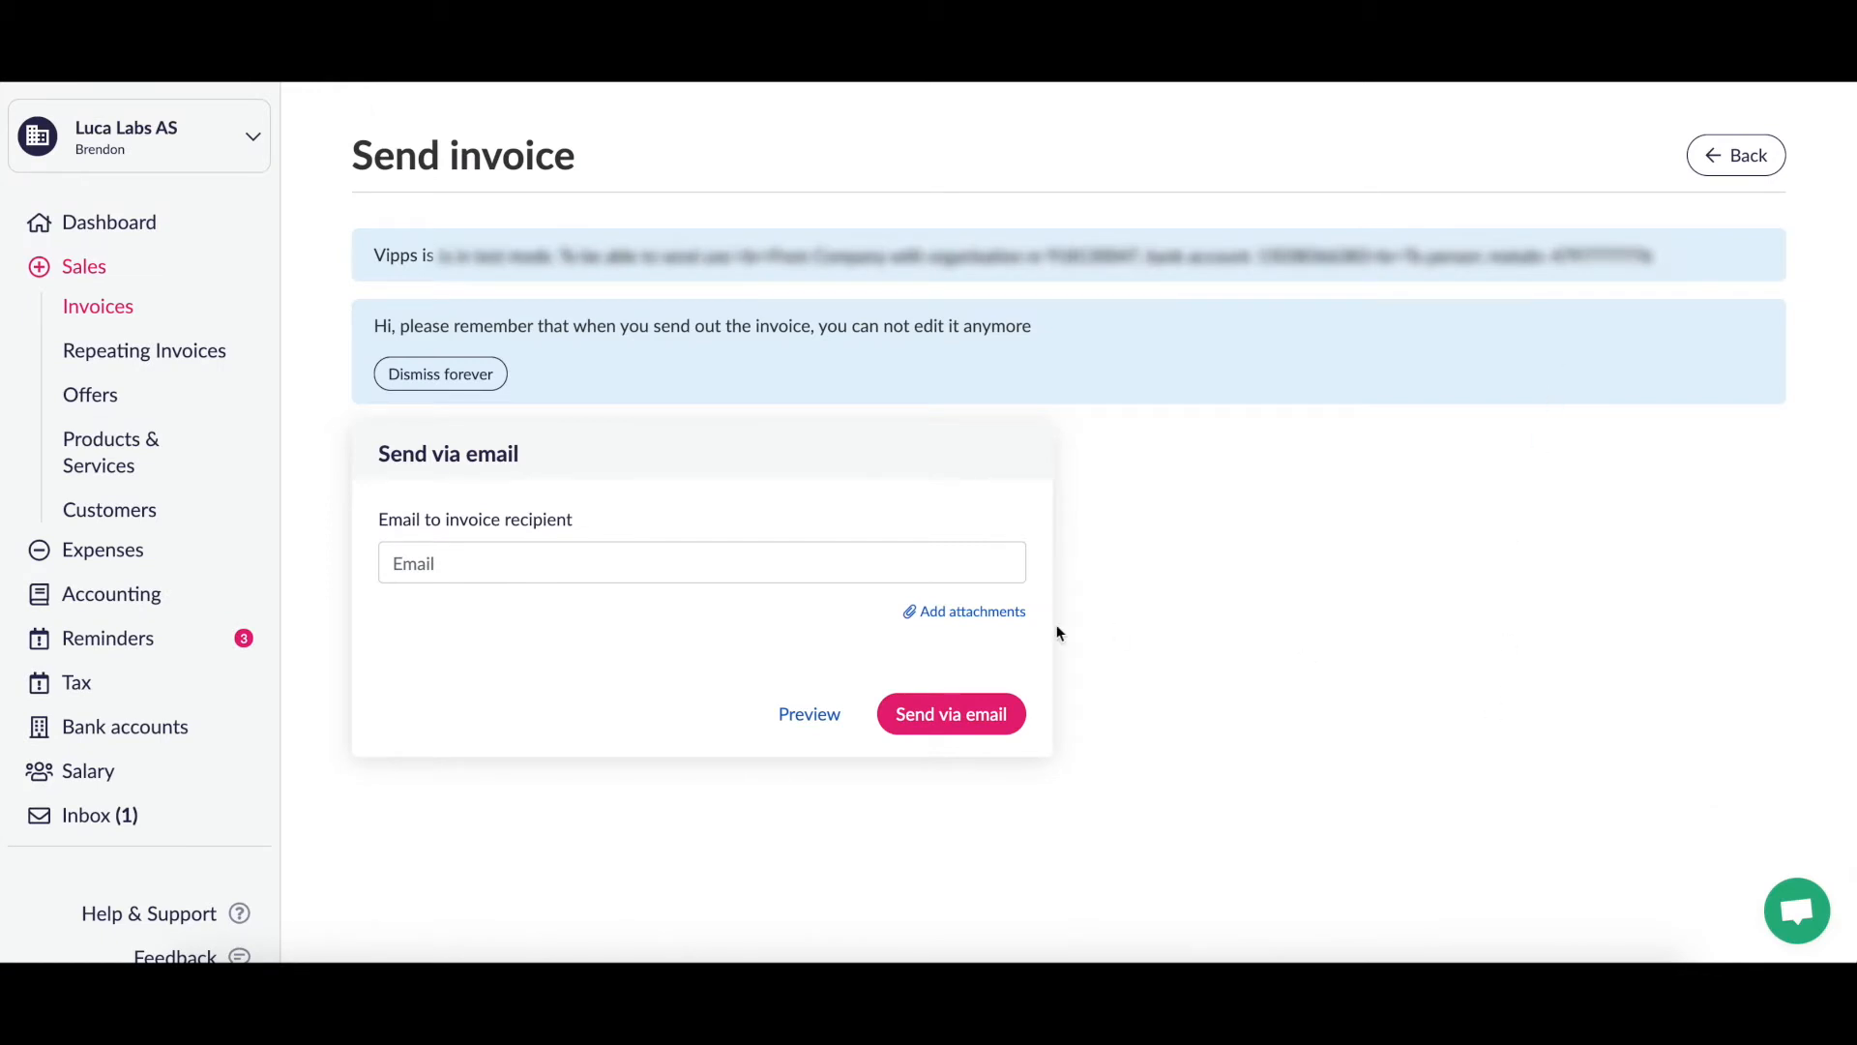
Step: Enter the recipient's e-mail address in the Email field, correcting a mistyped entry
{"action": "left_click", "coordinate": [623, 566]}
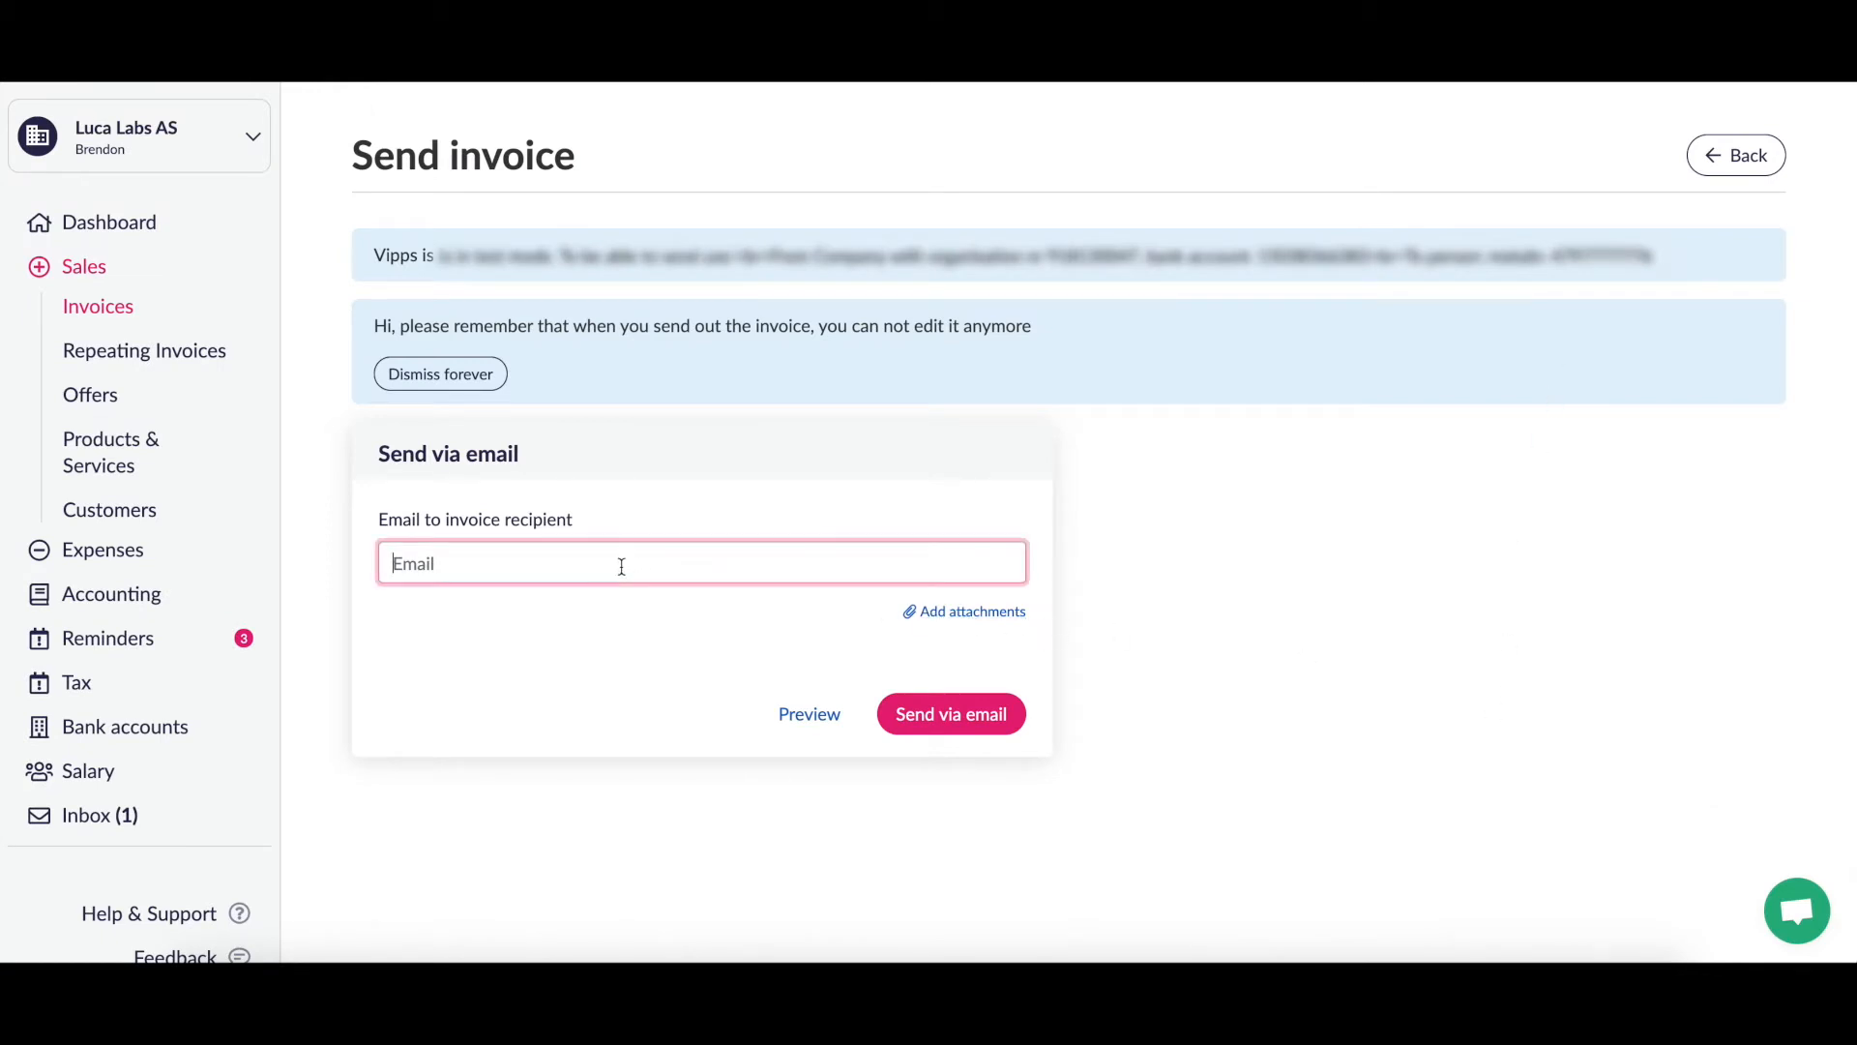
{"action": "left_click", "coordinate": [1367, 493]}
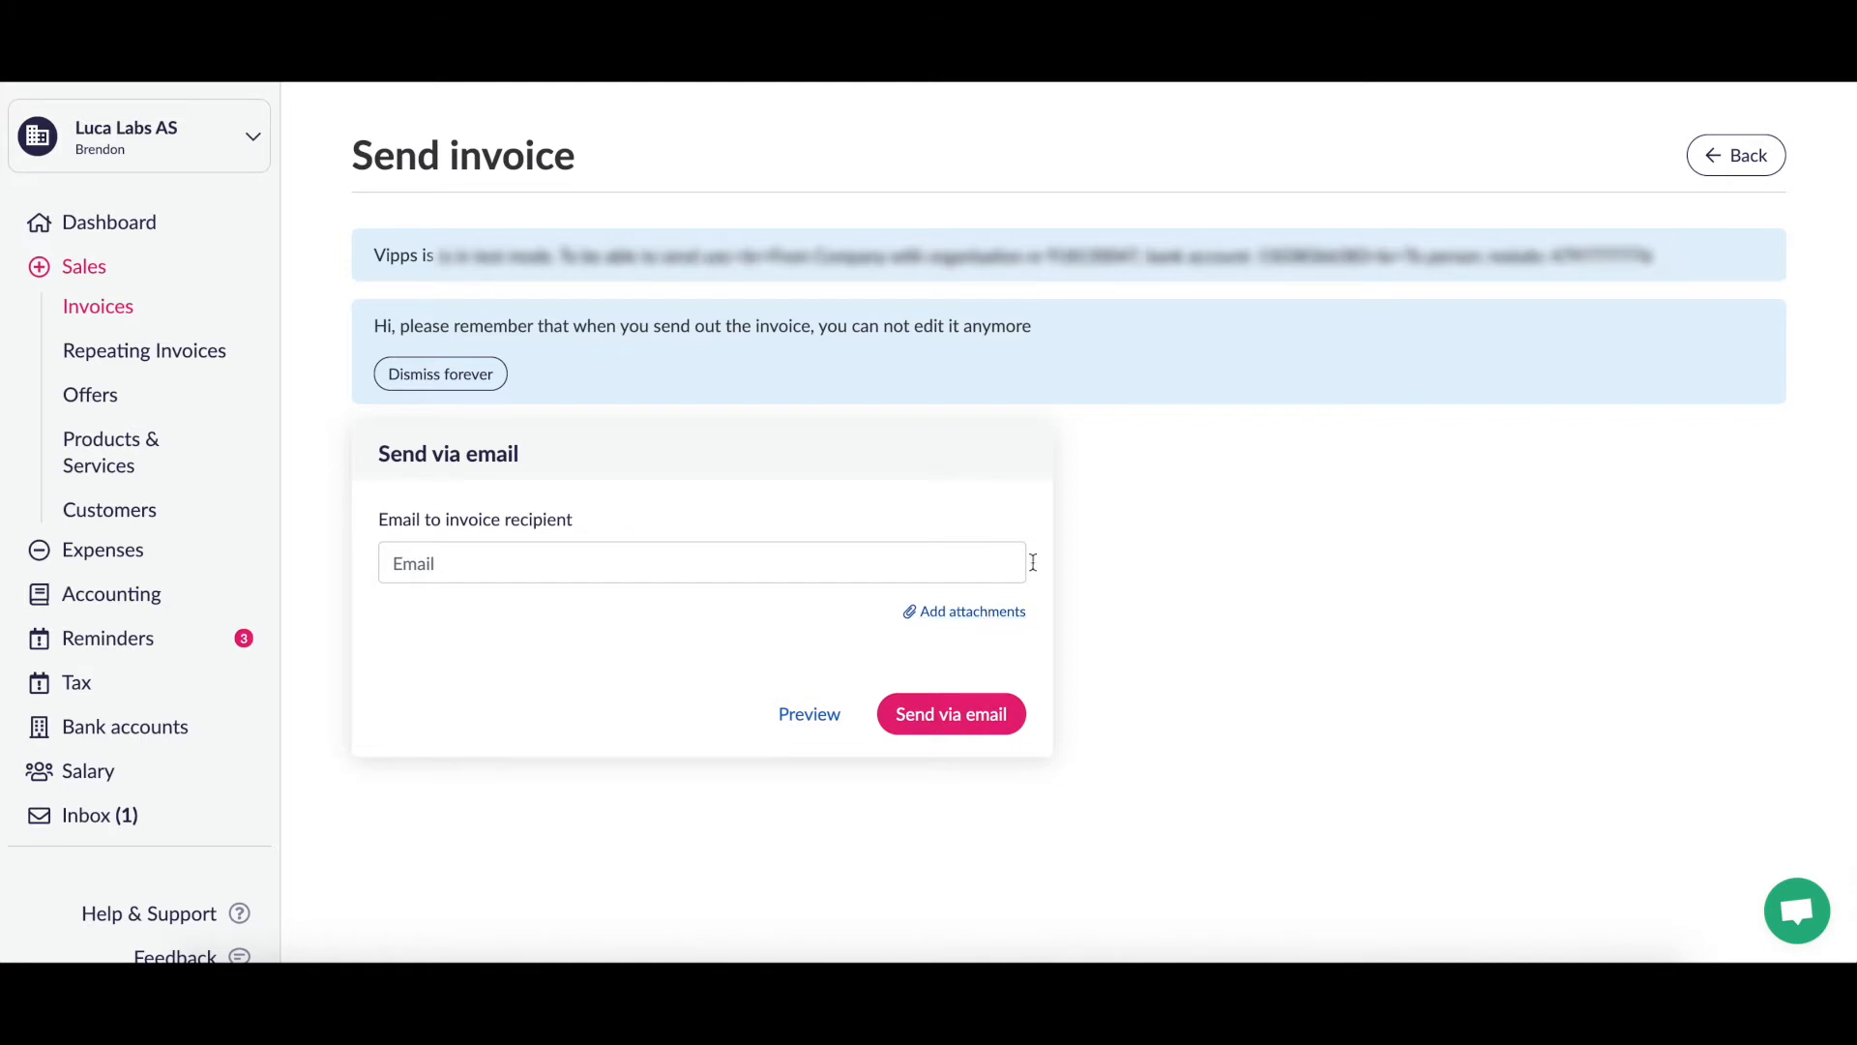
{"action": "left_click", "coordinate": [766, 556]}
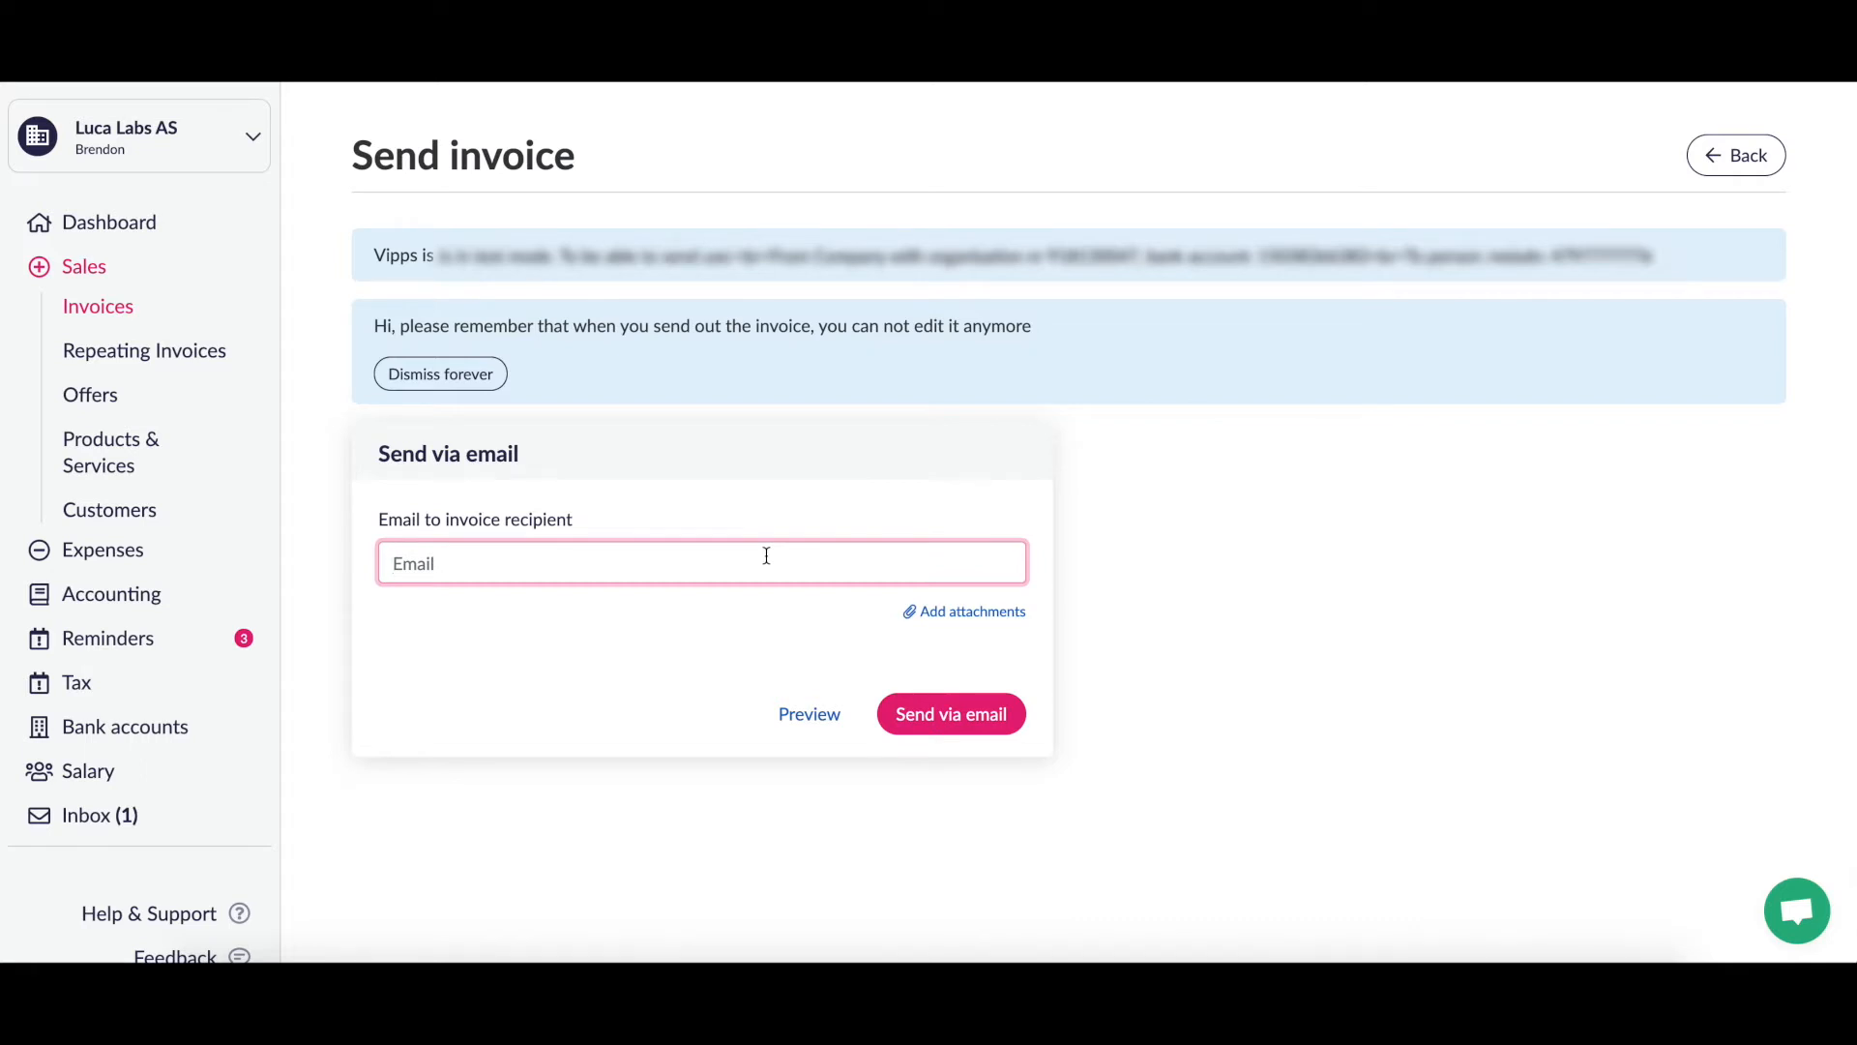
{"action": "type", "text": "brendon"}
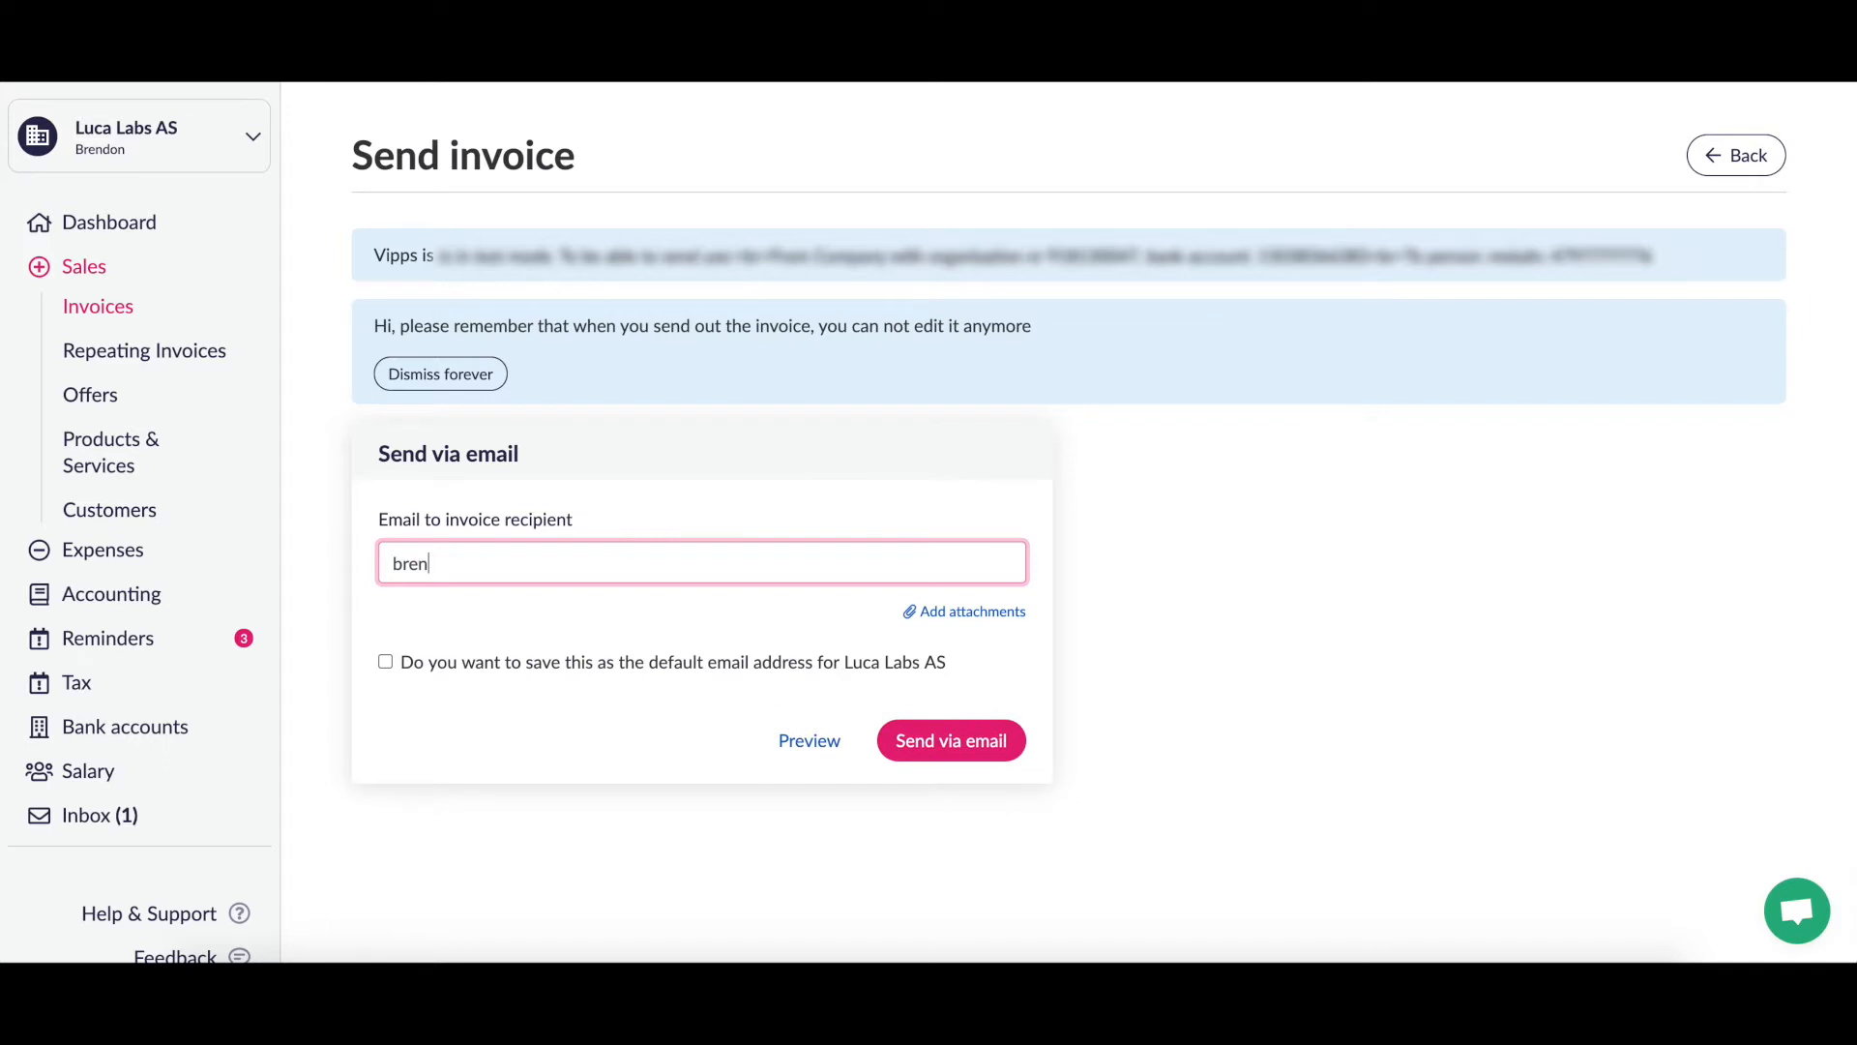
{"action": "key", "text": "BackSpace"}
{"action": "key", "text": "BackSpace"}
{"action": "key", "text": "BackSpace"}
{"action": "key", "text": "BackSpace"}
{"action": "key", "text": "BackSpace"}
{"action": "key", "text": "BackSpace"}
{"action": "key", "text": "BackSpace"}
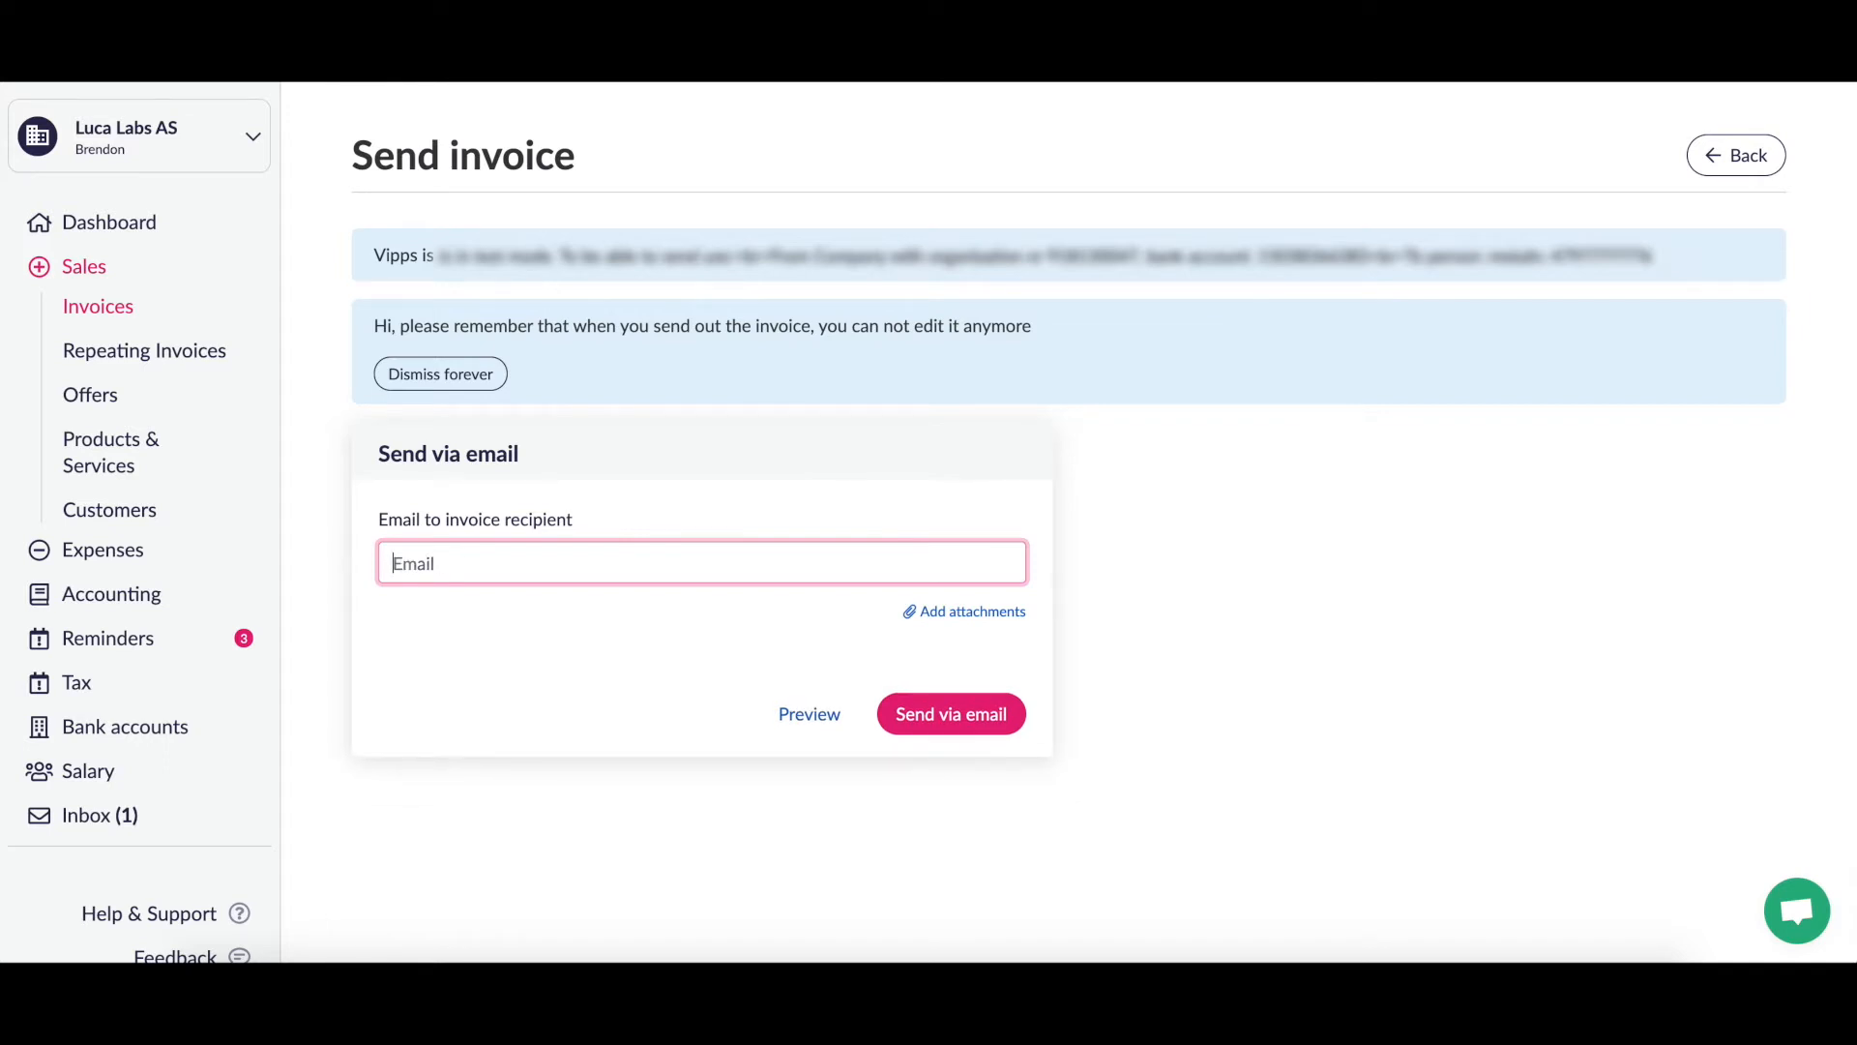
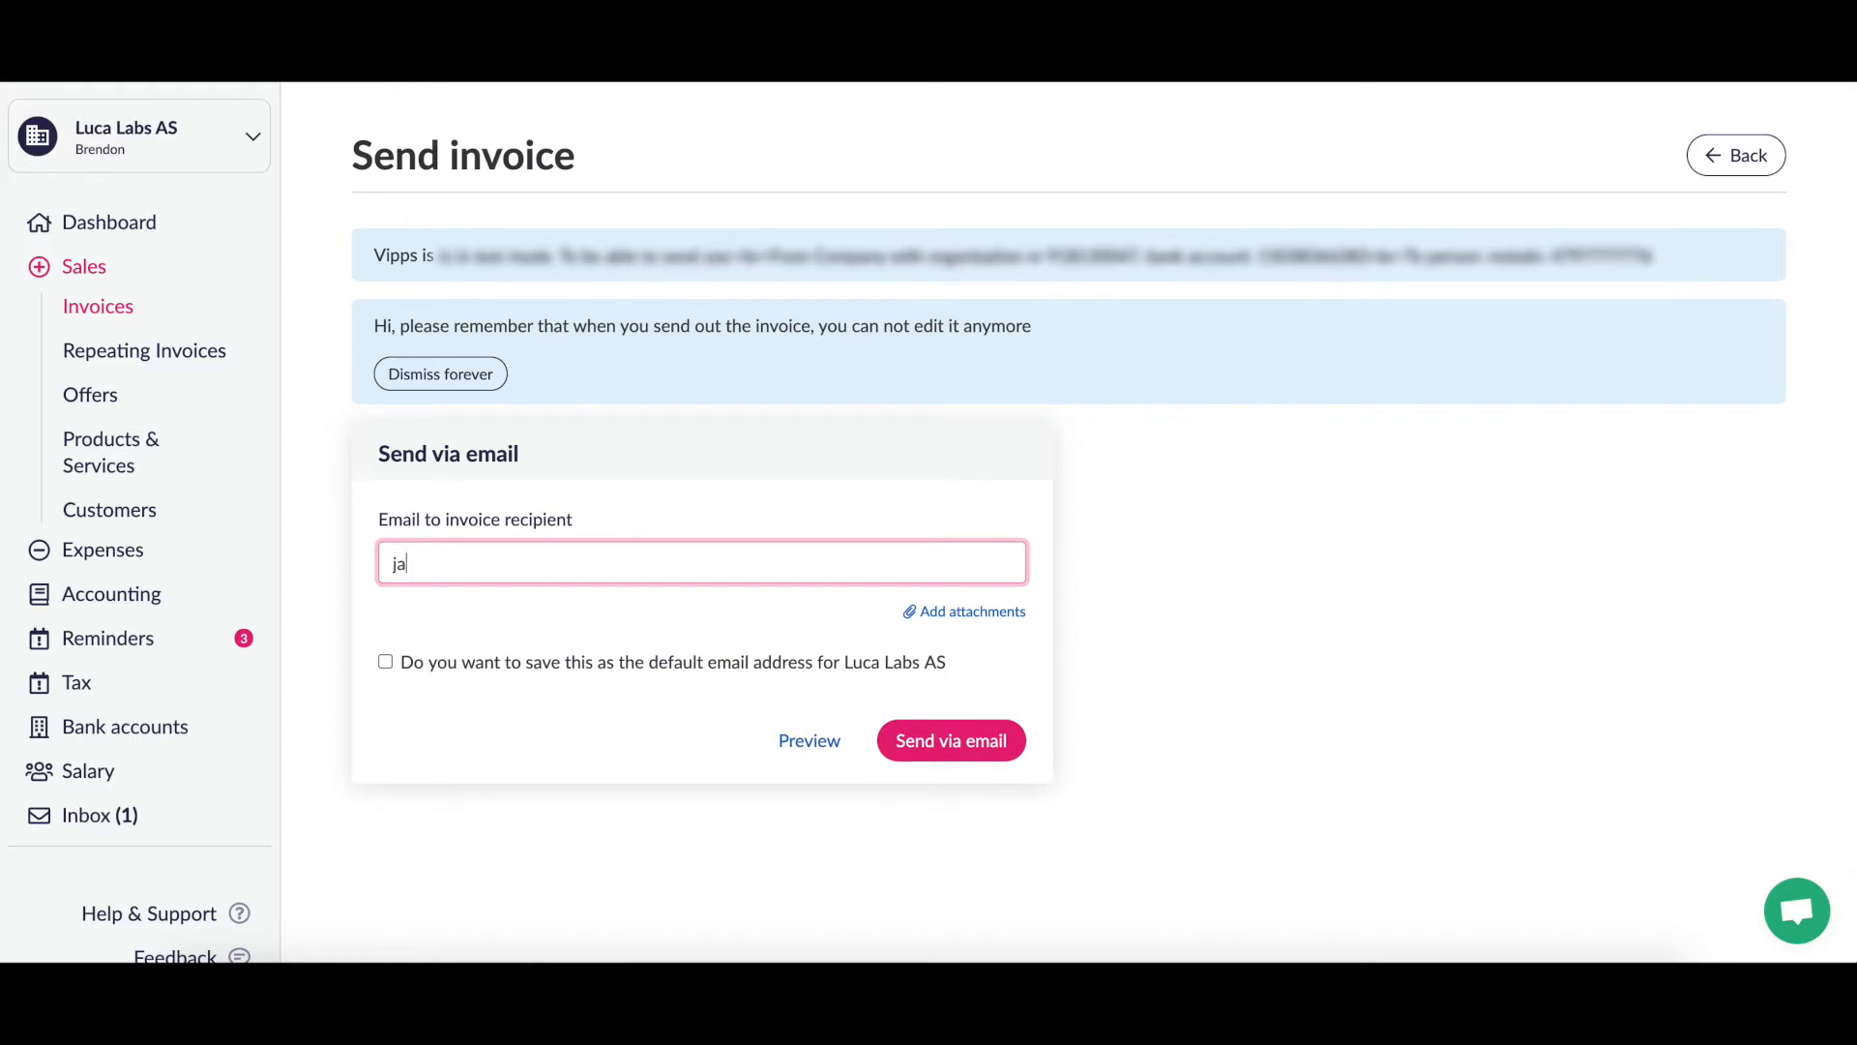
{"action": "left_click", "coordinate": [994, 657]}
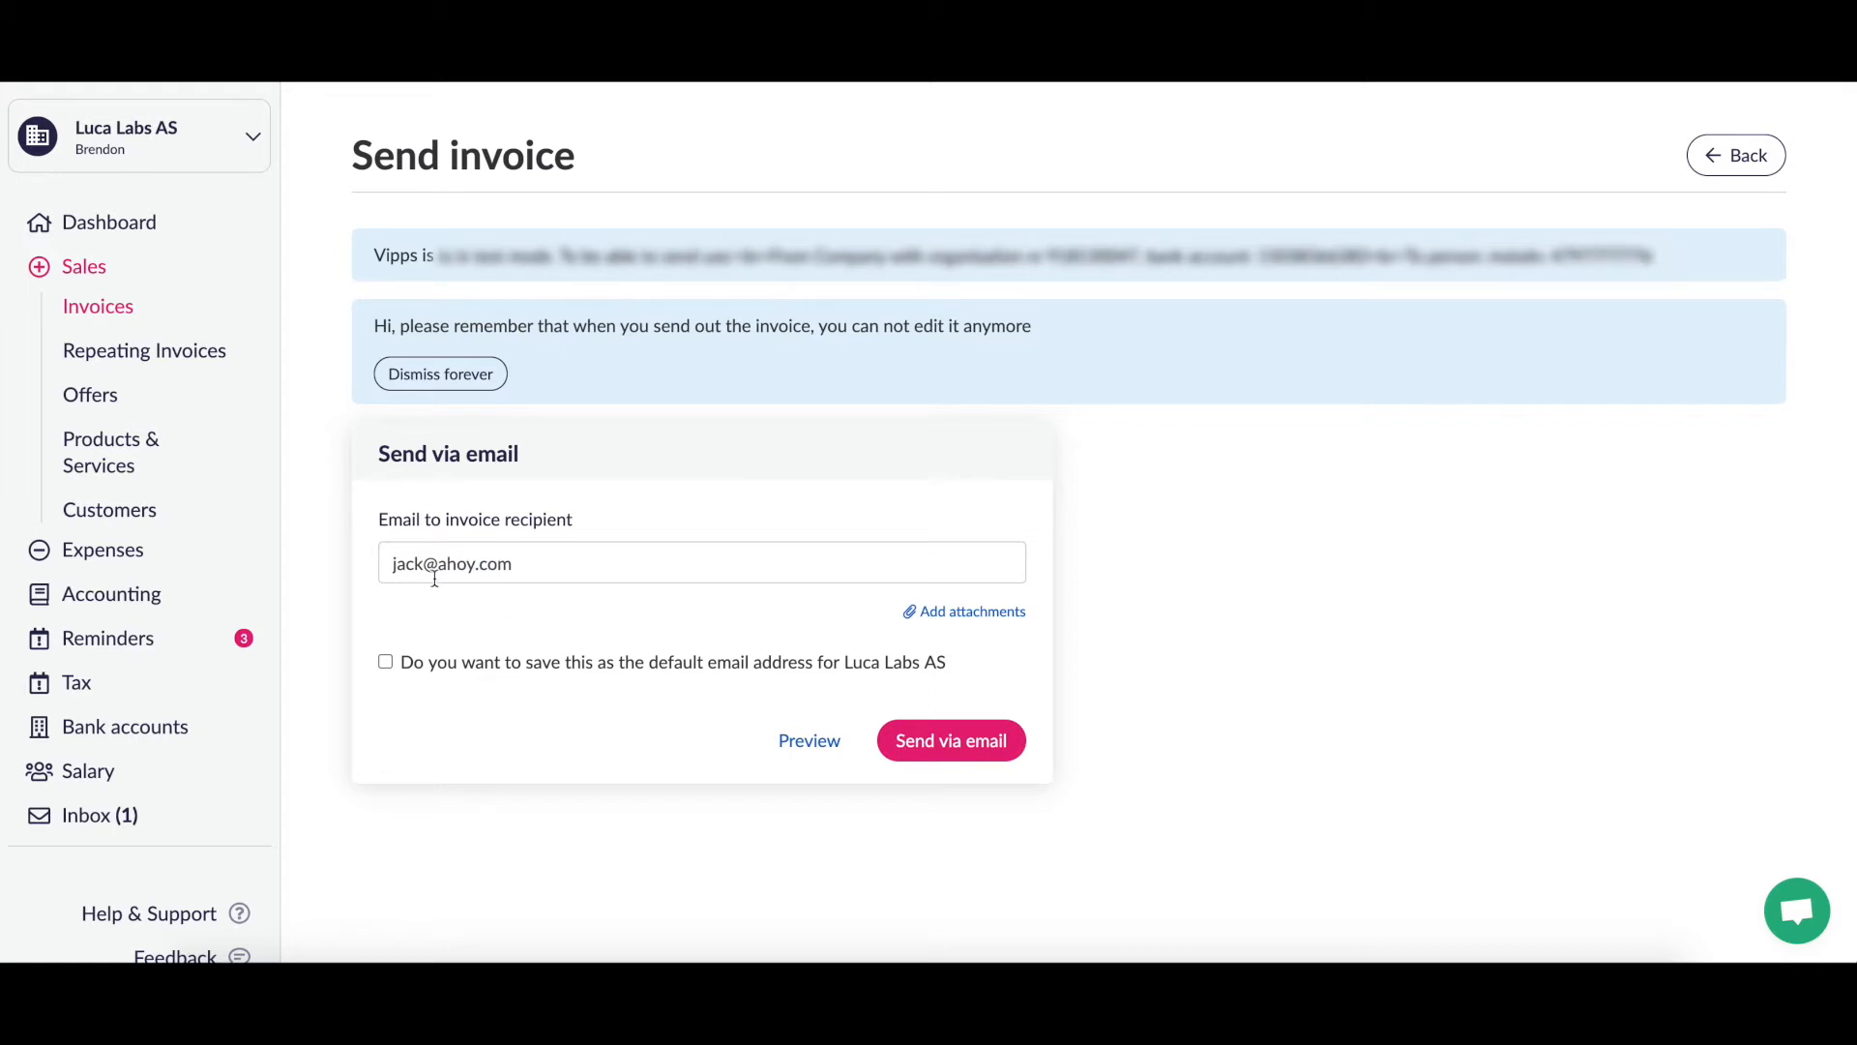
Step: Leave the address unsaved as default and send the invoice by e-mail
{"action": "left_click", "coordinate": [421, 566]}
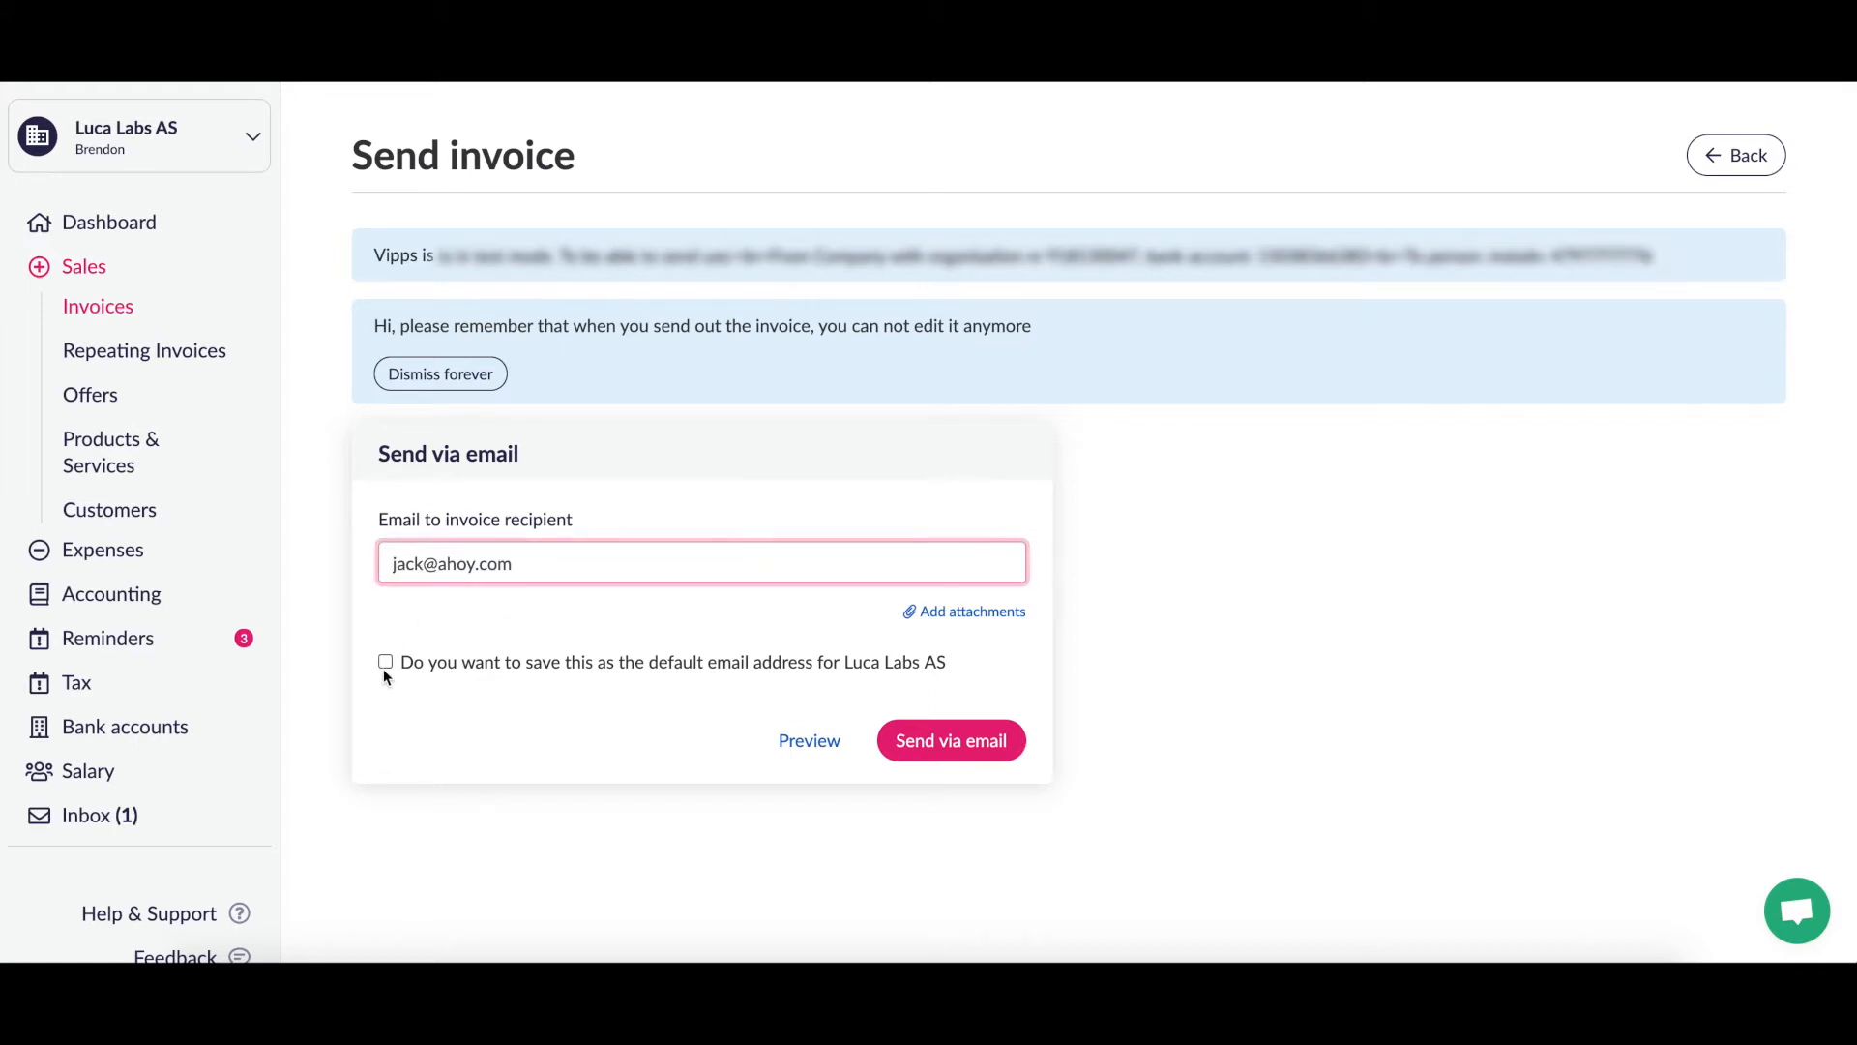
{"action": "left_click", "coordinate": [582, 630]}
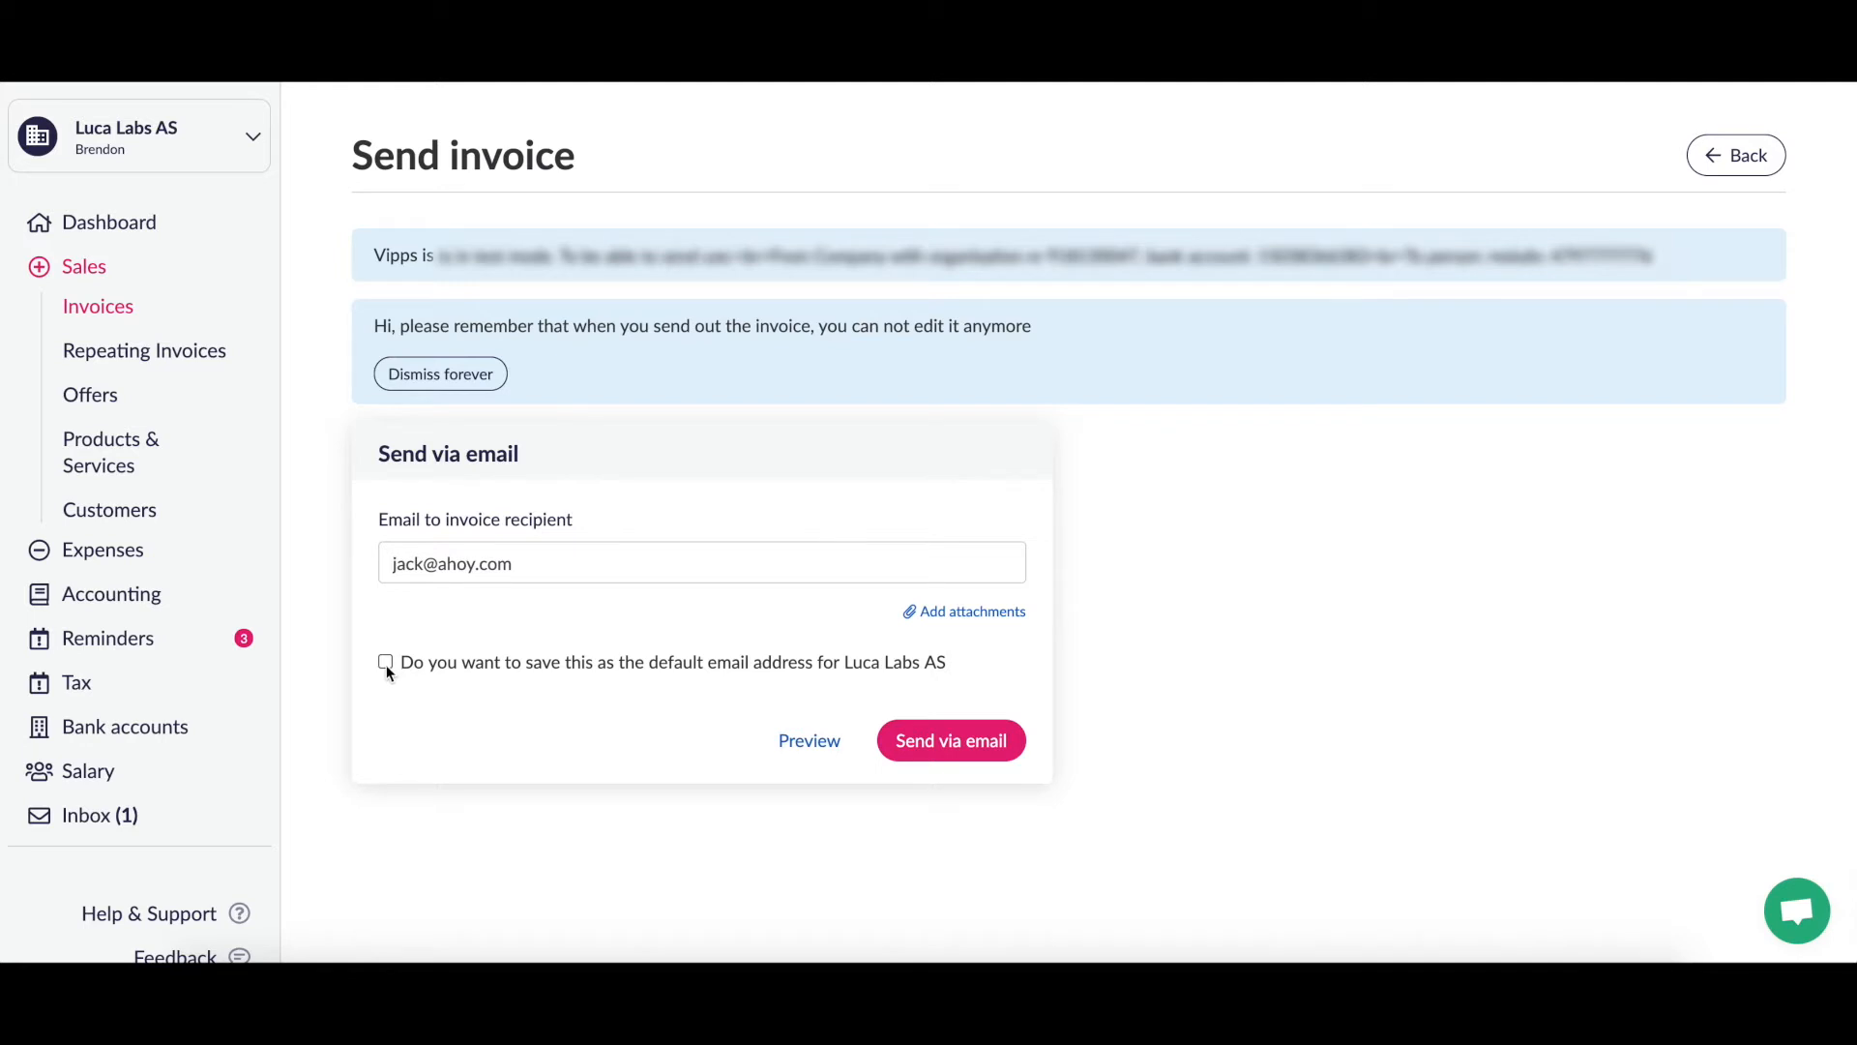
{"action": "left_click", "coordinate": [517, 558]}
{"action": "left_click", "coordinate": [688, 633]}
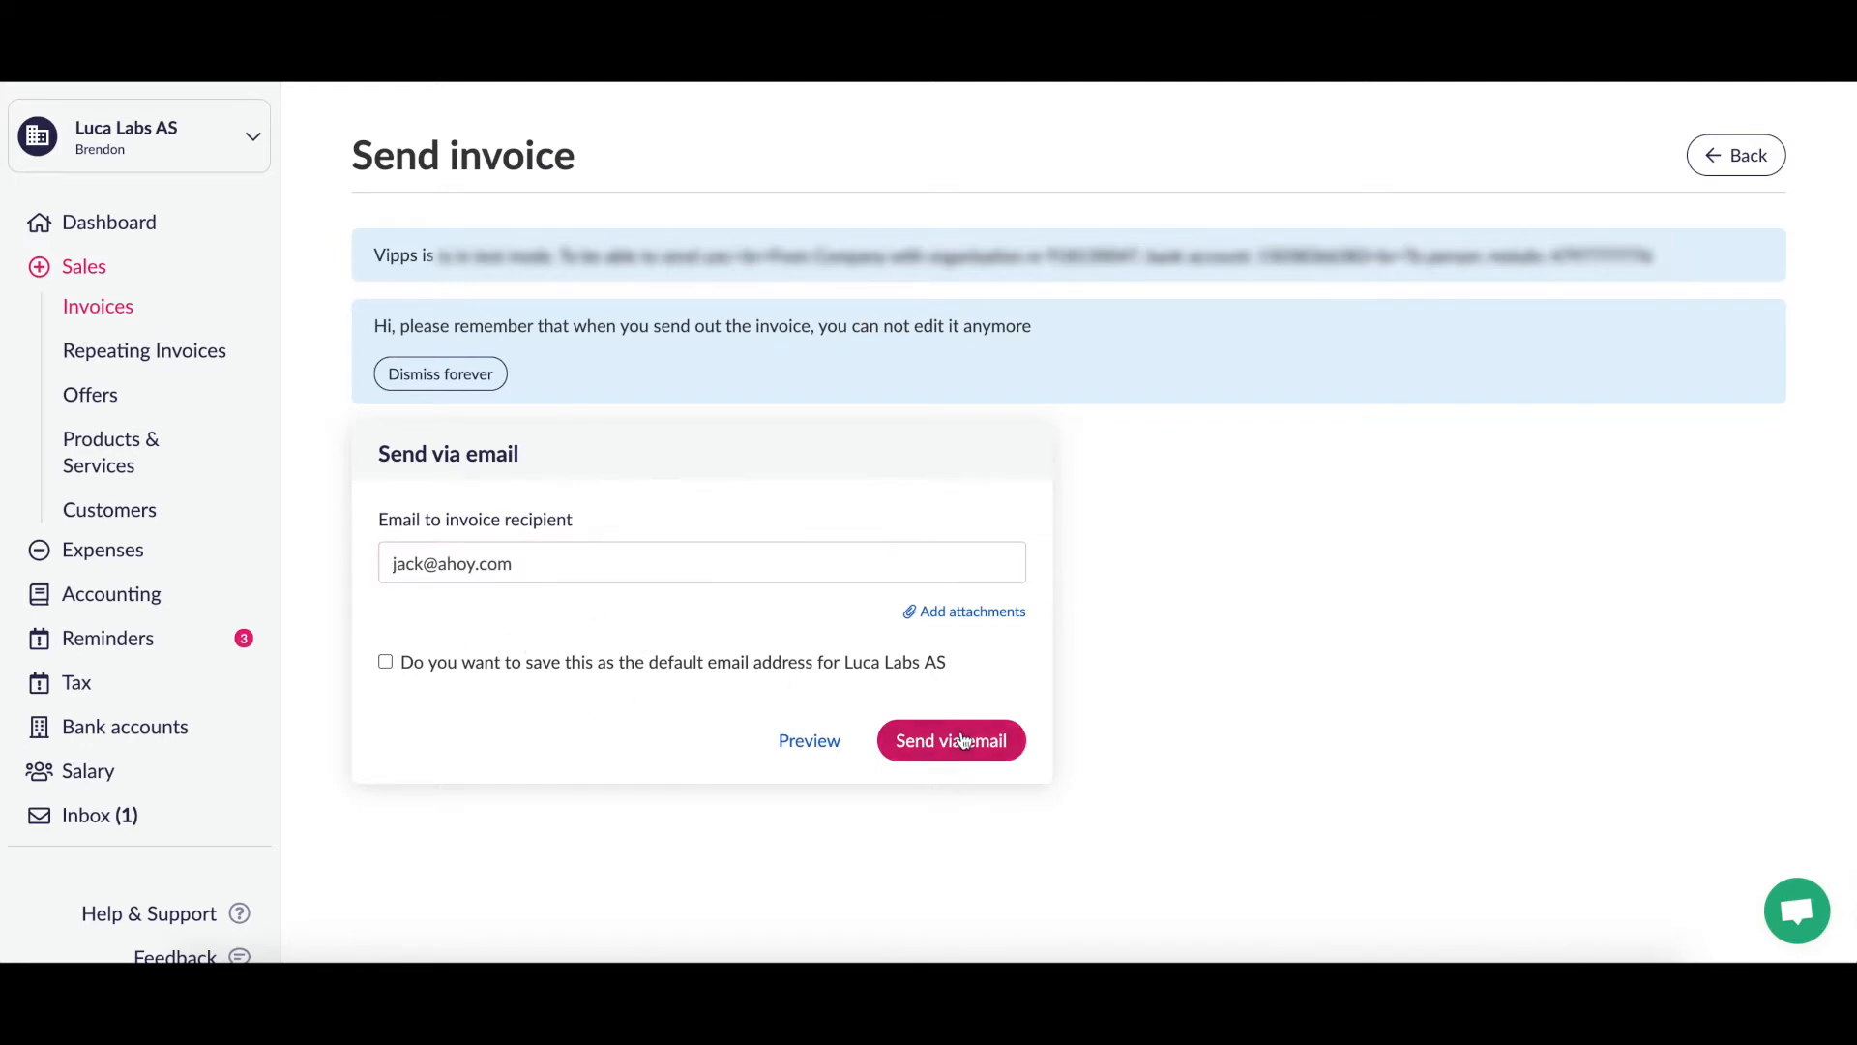
{"action": "left_click", "coordinate": [963, 740]}
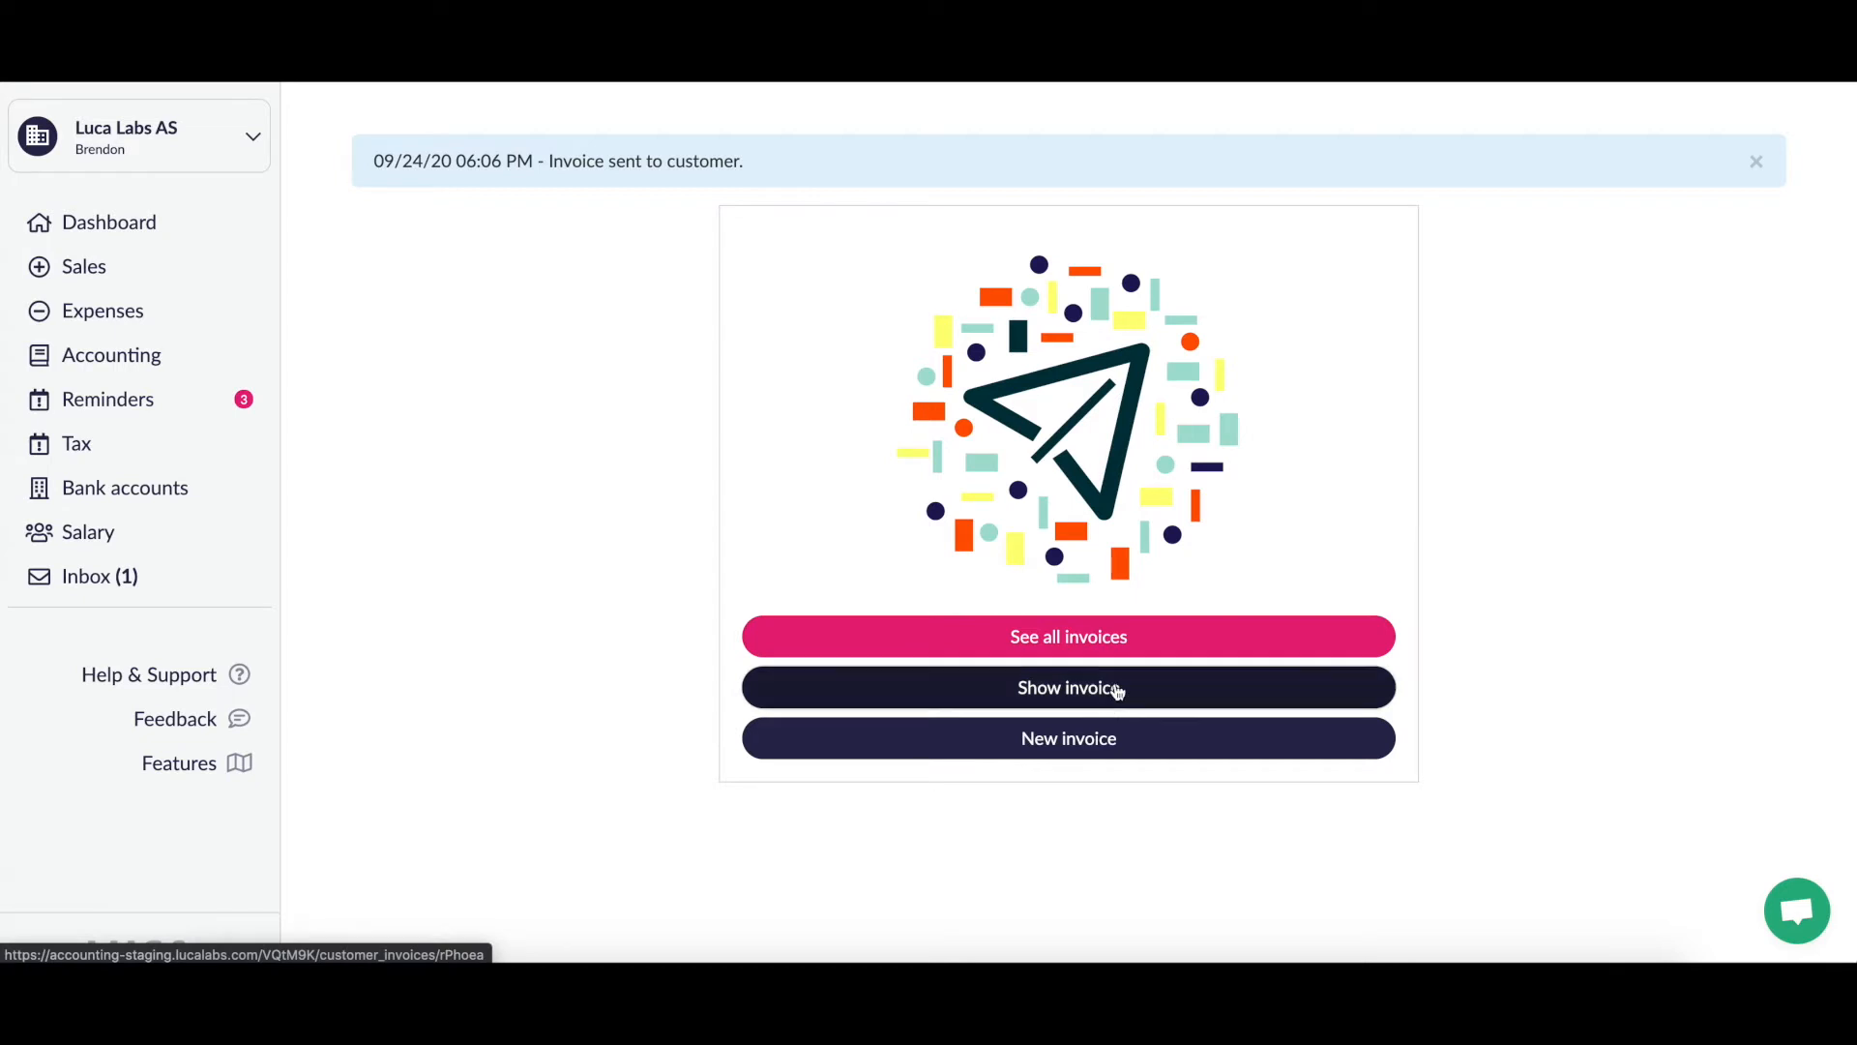
Step: Open Invoice 1001 and review it: unpaid, 56 250,00 outstanding, e-mail dispatch logged
{"action": "left_click", "coordinate": [1117, 691]}
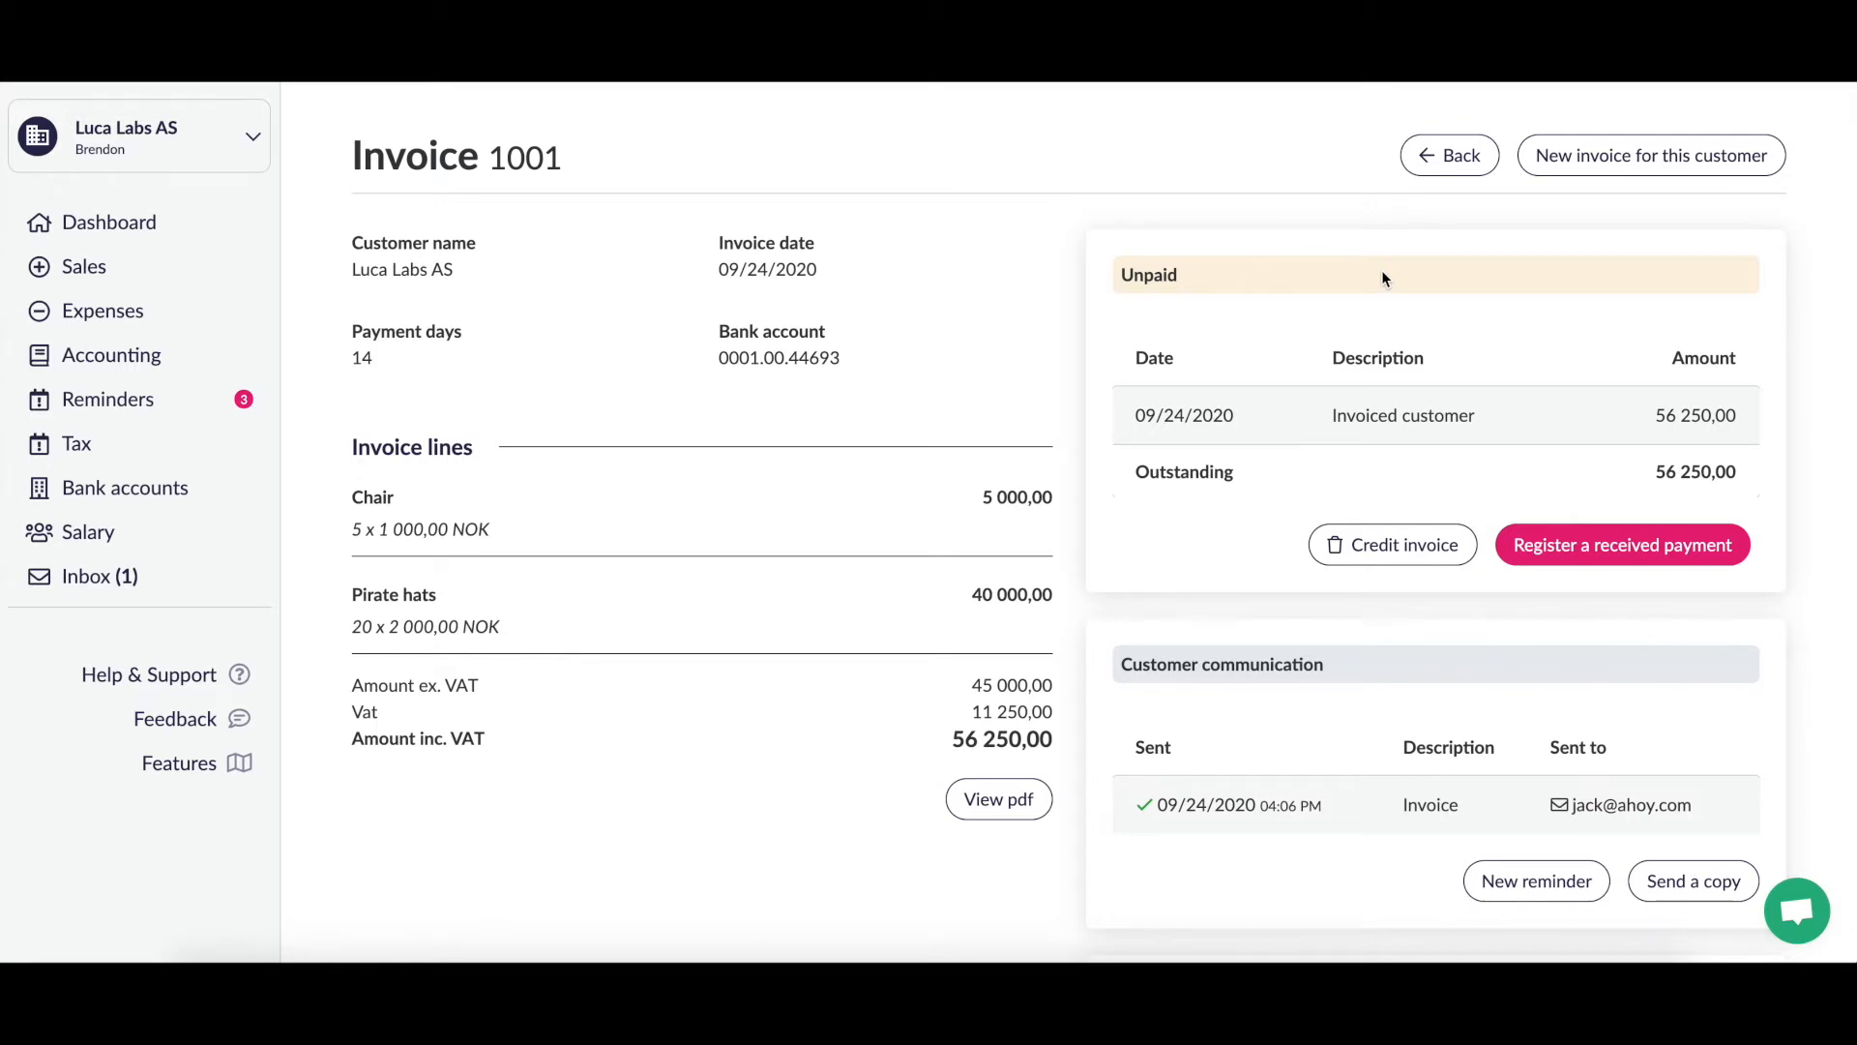
{"action": "scroll", "coordinate": [1197, 467], "scroll_direction": "down", "scroll_amount": 2}
{"action": "scroll", "coordinate": [1197, 468], "scroll_direction": "up", "scroll_amount": 2}
{"action": "scroll", "coordinate": [1197, 467], "scroll_direction": "down", "scroll_amount": 3}
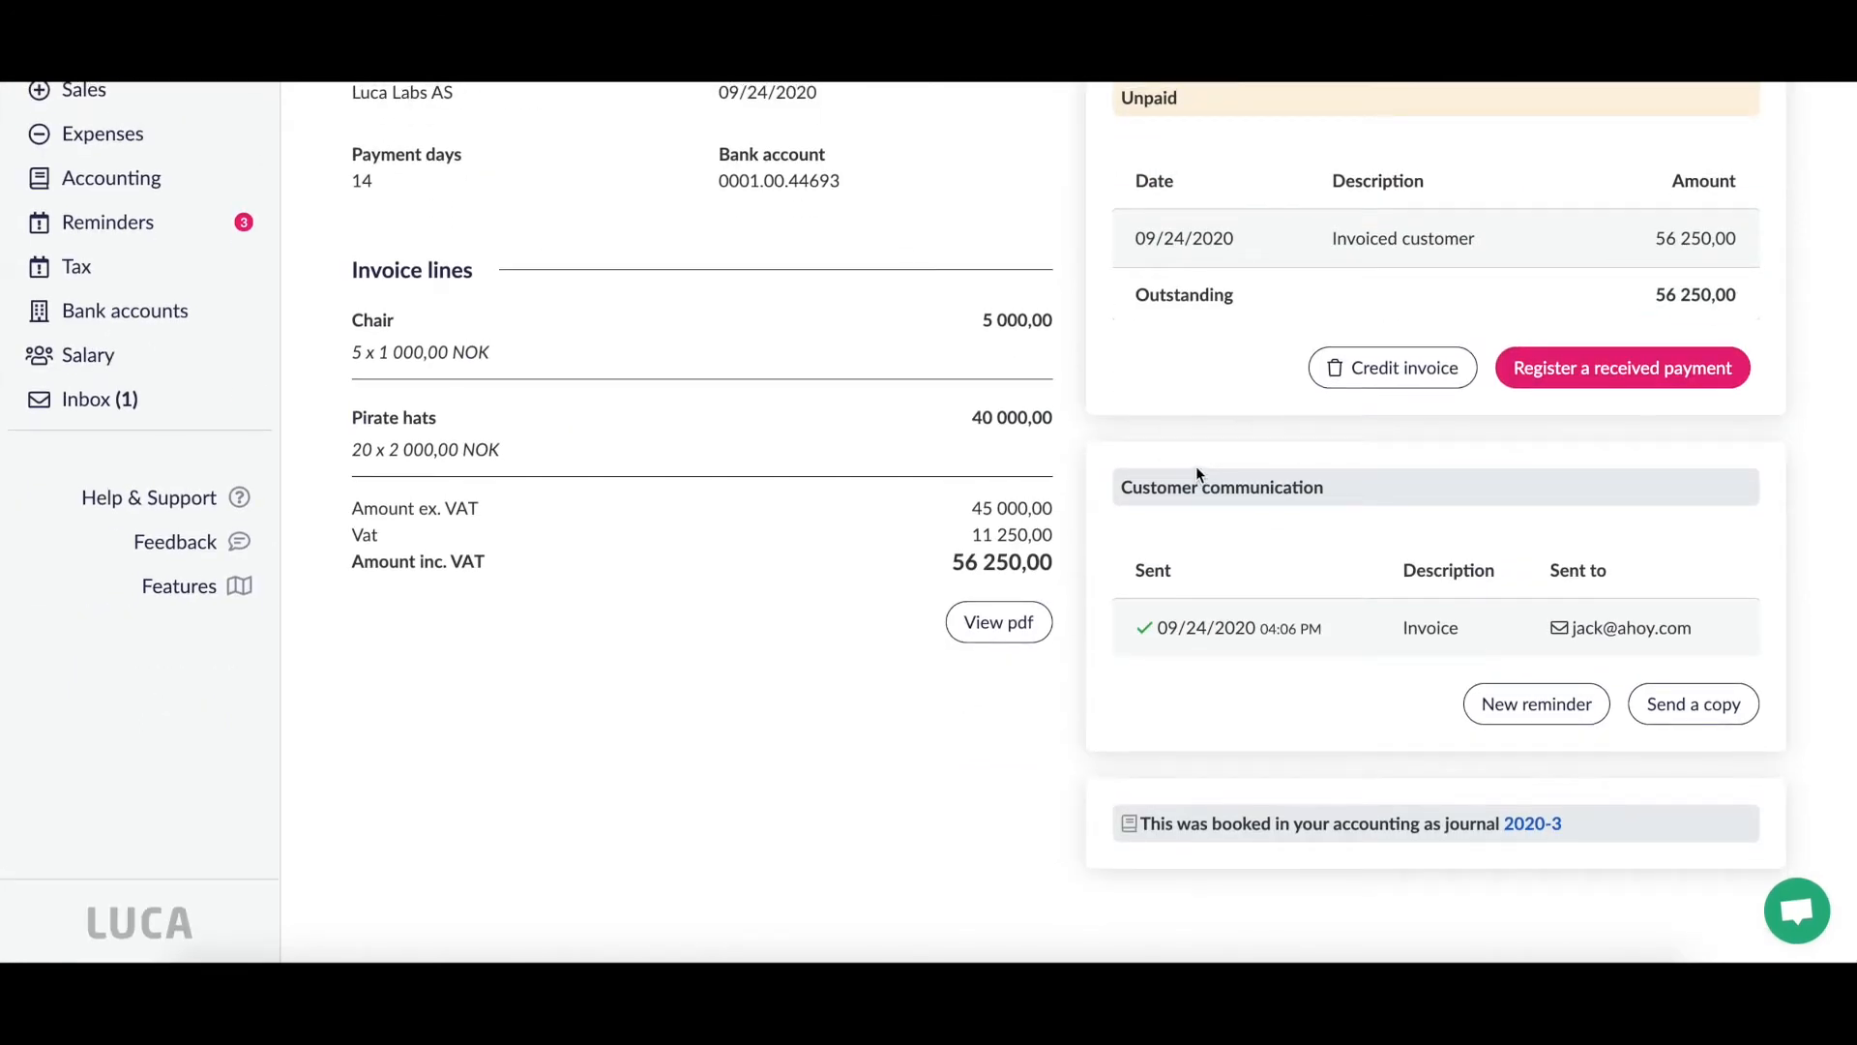
{"action": "scroll", "coordinate": [1196, 466], "scroll_direction": "up", "scroll_amount": 2}
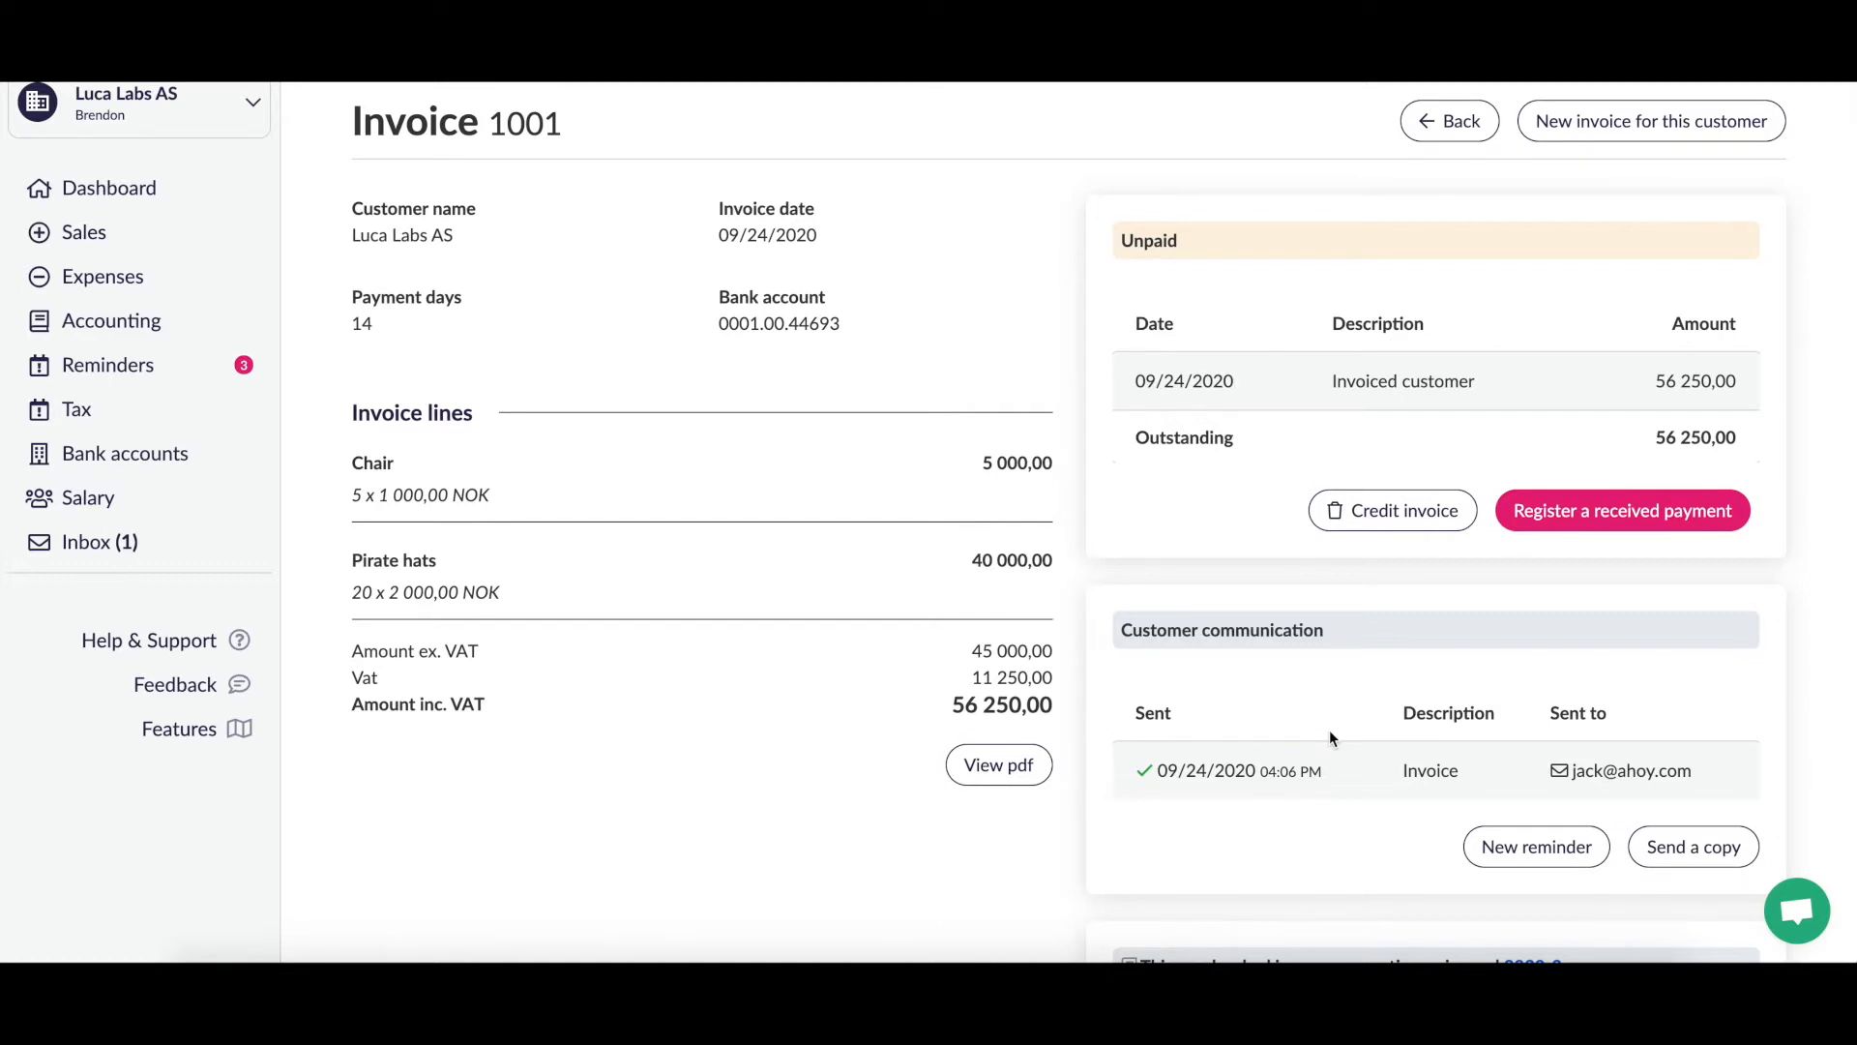
{"action": "scroll", "coordinate": [1329, 735], "scroll_direction": "down", "scroll_amount": 2}
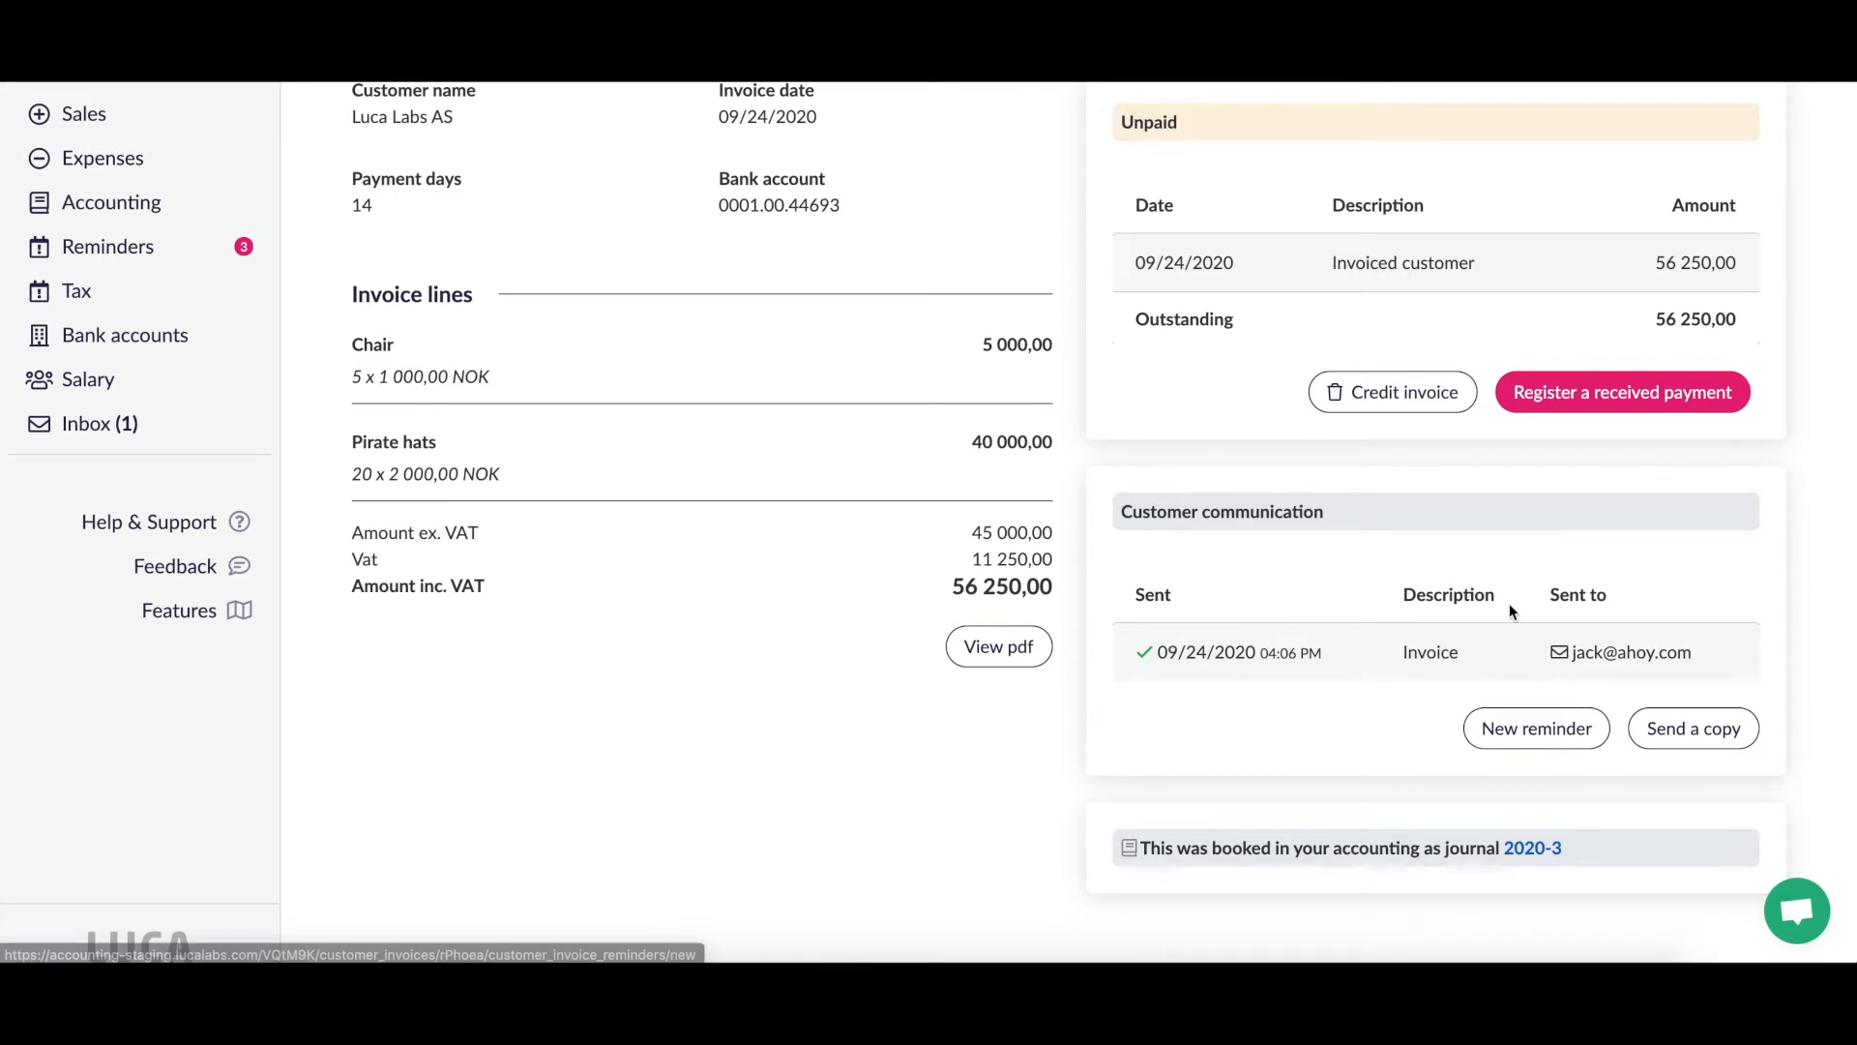
{"action": "scroll", "coordinate": [1512, 610], "scroll_direction": "down", "scroll_amount": 1}
{"action": "scroll", "coordinate": [1512, 609], "scroll_direction": "up", "scroll_amount": 2}
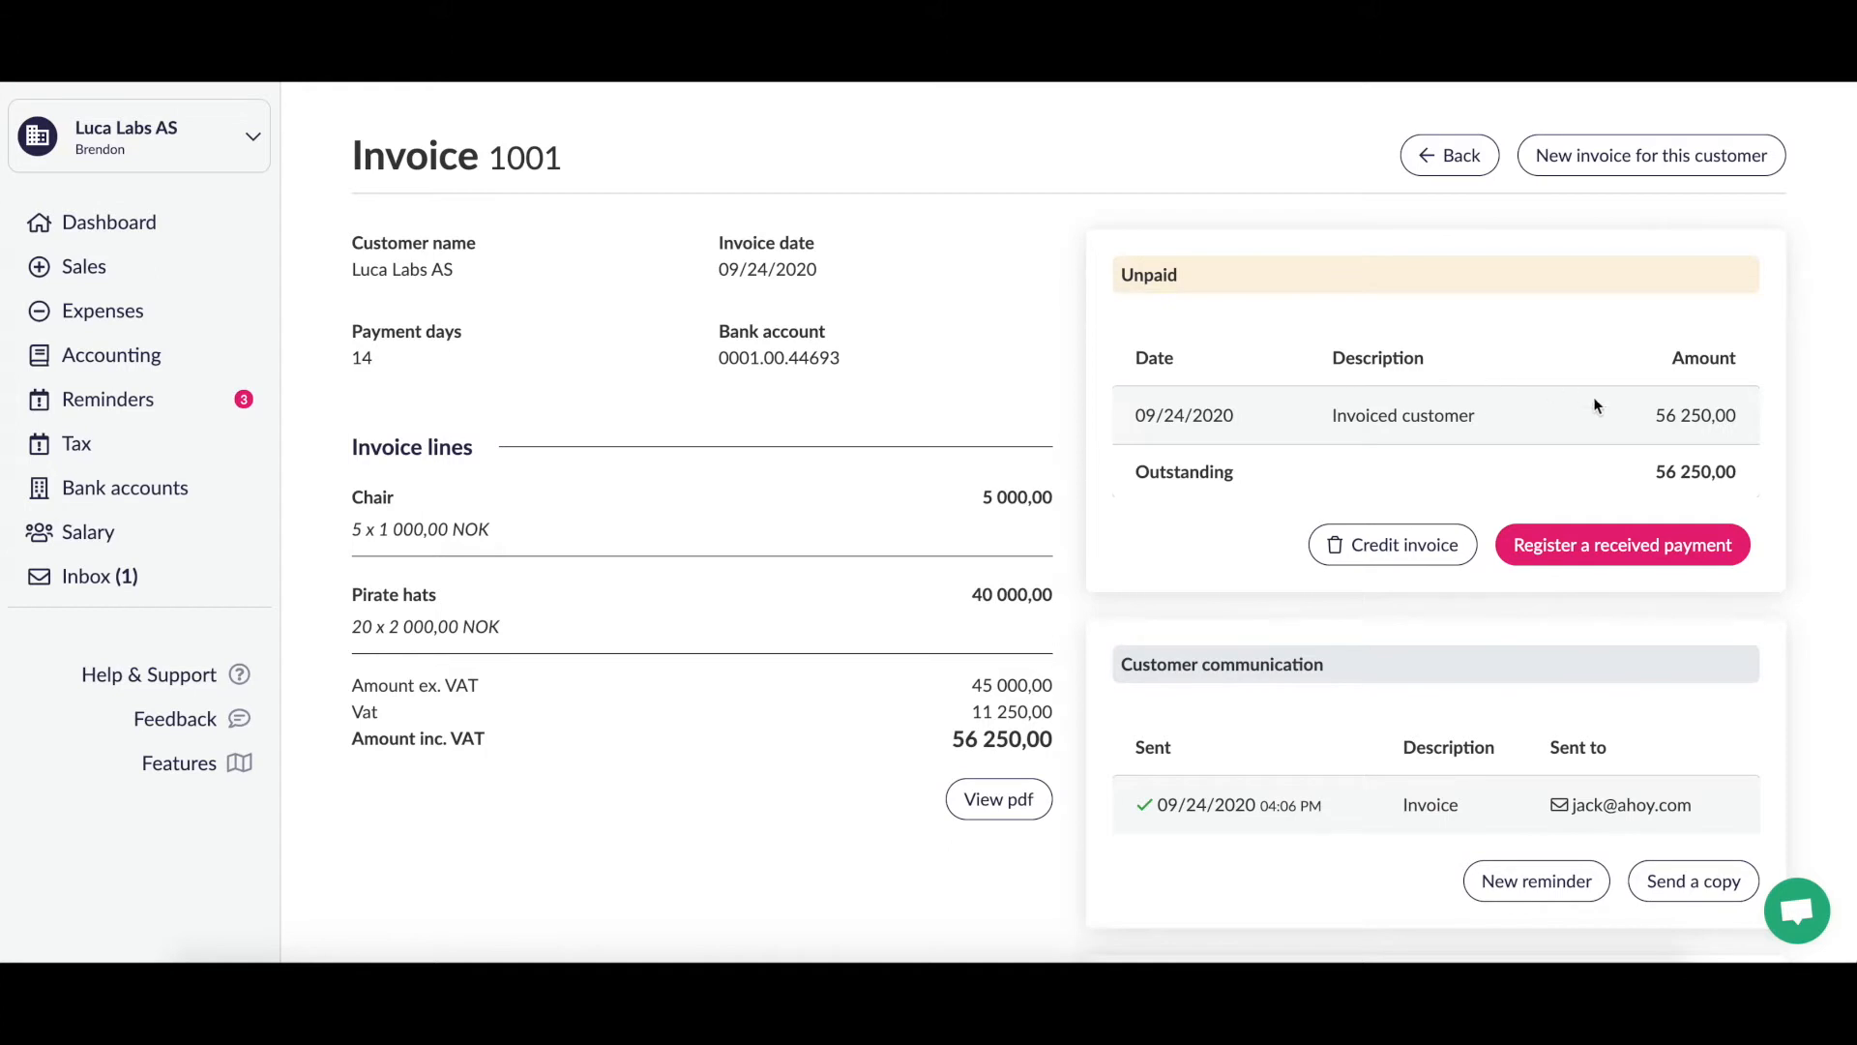
Step: Record 56 250,00 received on 10/08/2020 into Business account against invoice 1001
{"action": "left_click", "coordinate": [1592, 547]}
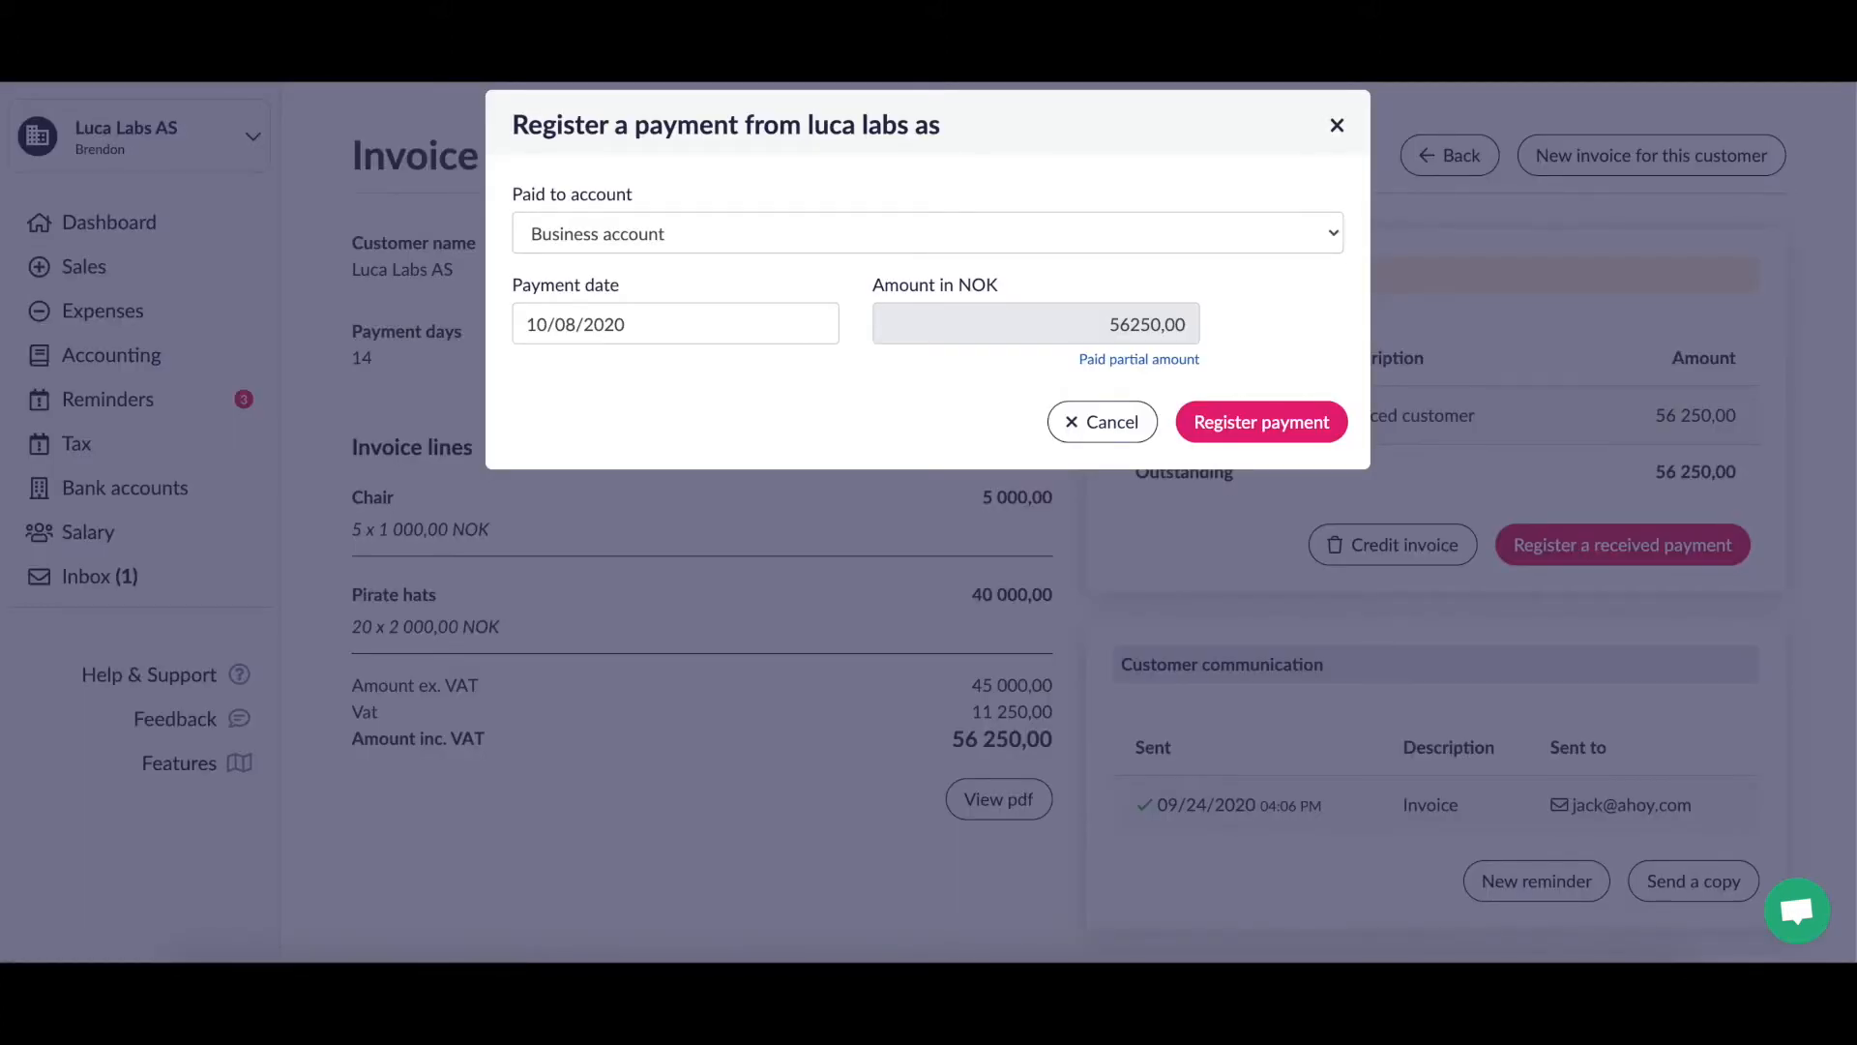
{"action": "left_click", "coordinate": [1245, 244]}
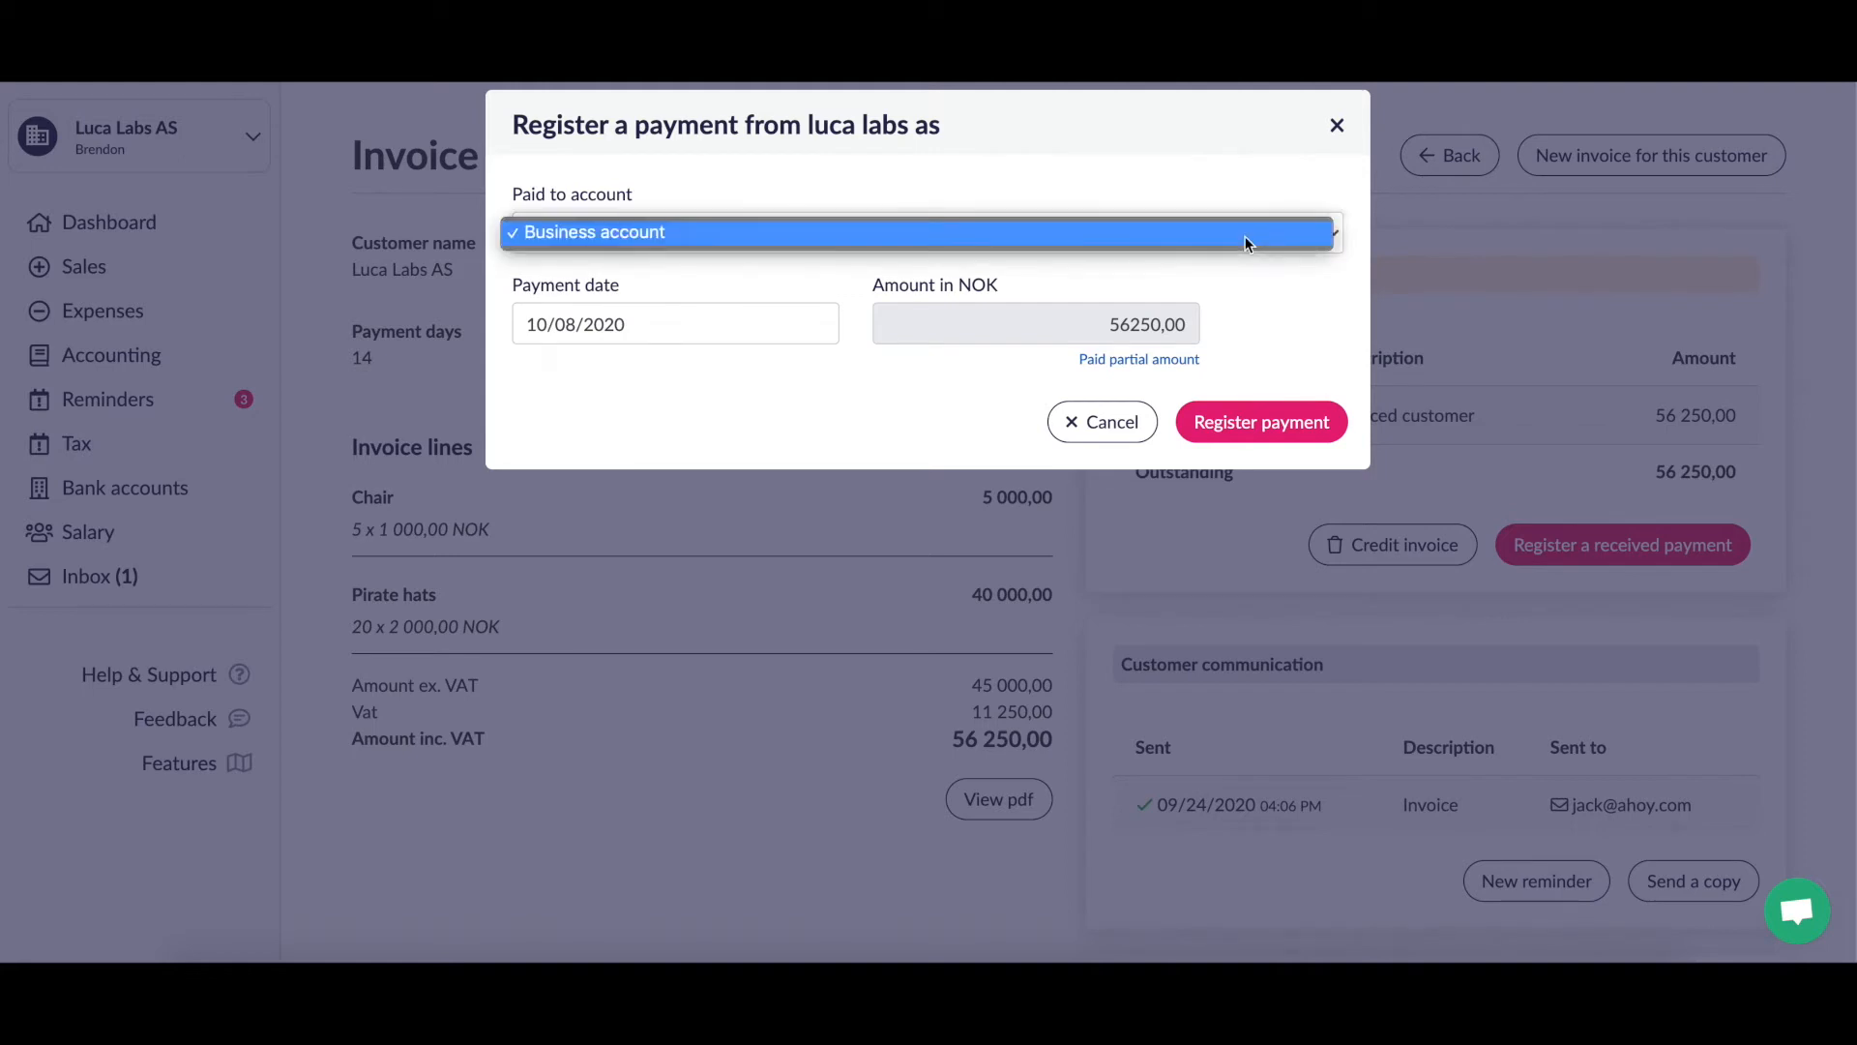
{"action": "left_click", "coordinate": [1209, 191]}
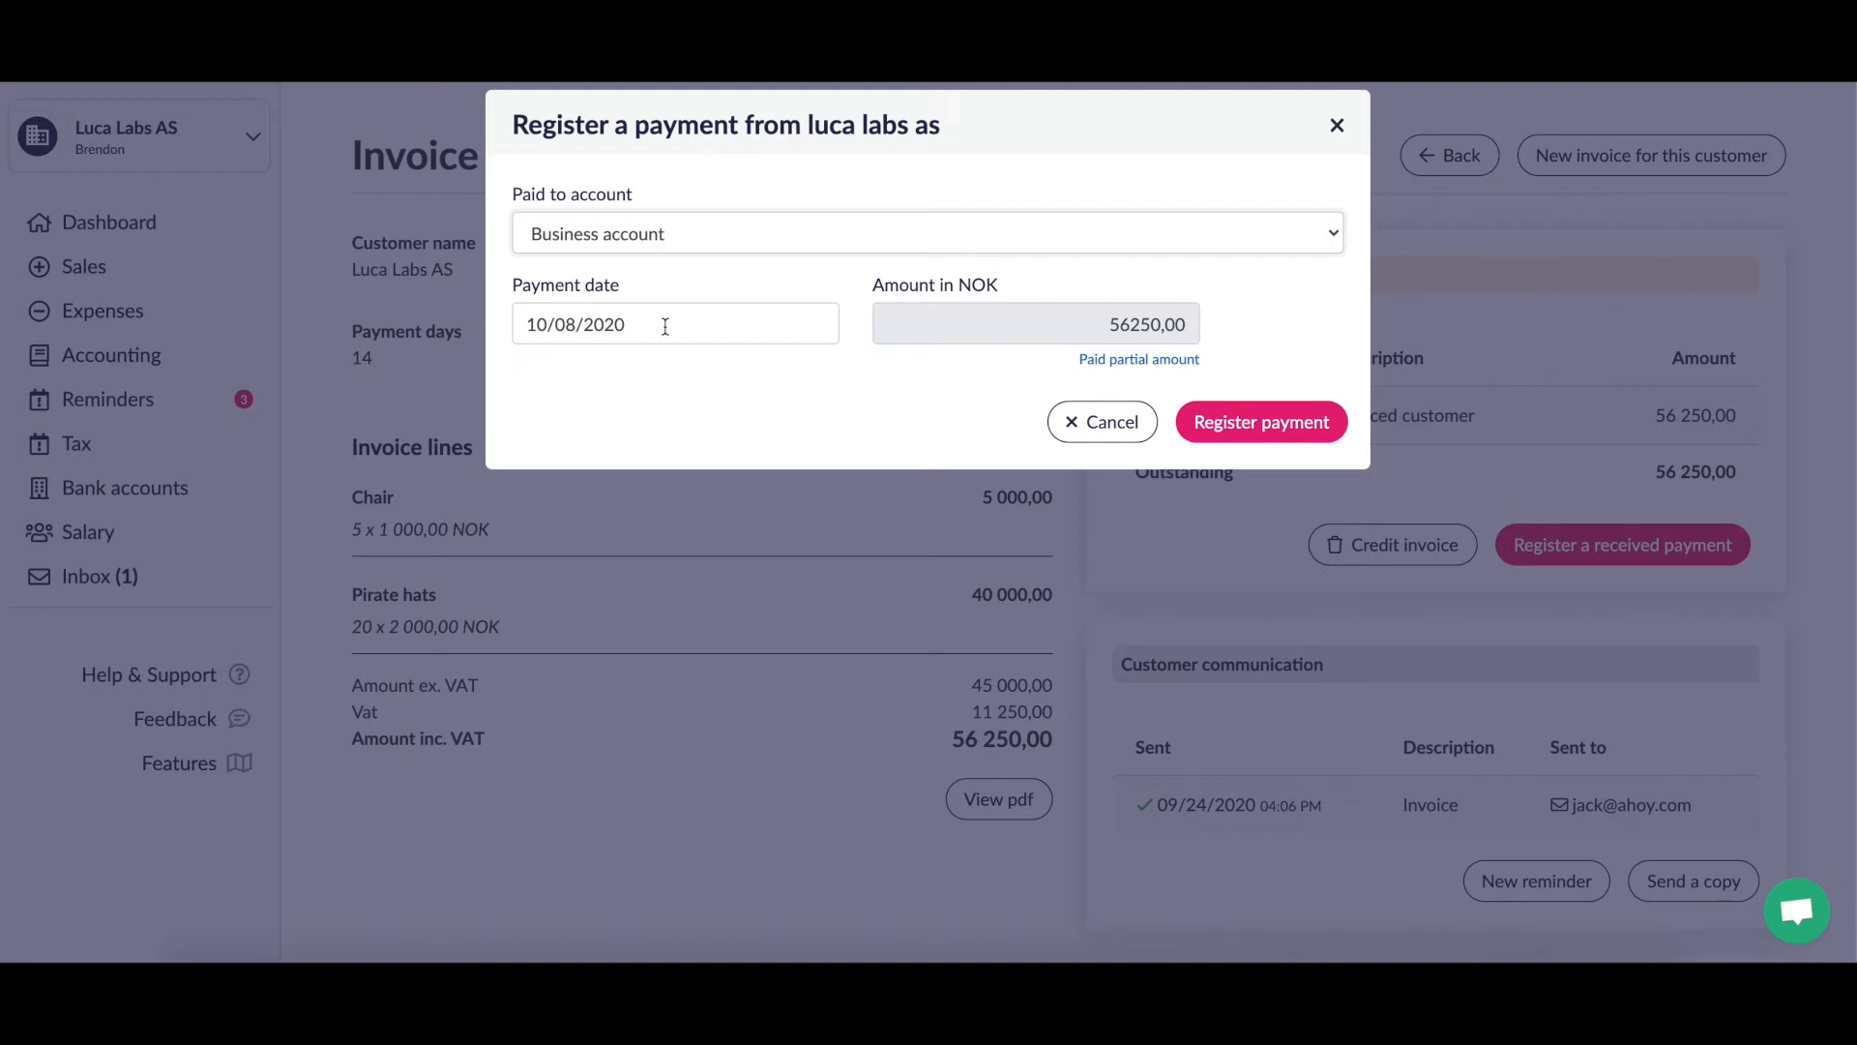
{"action": "left_click", "coordinate": [1152, 362]}
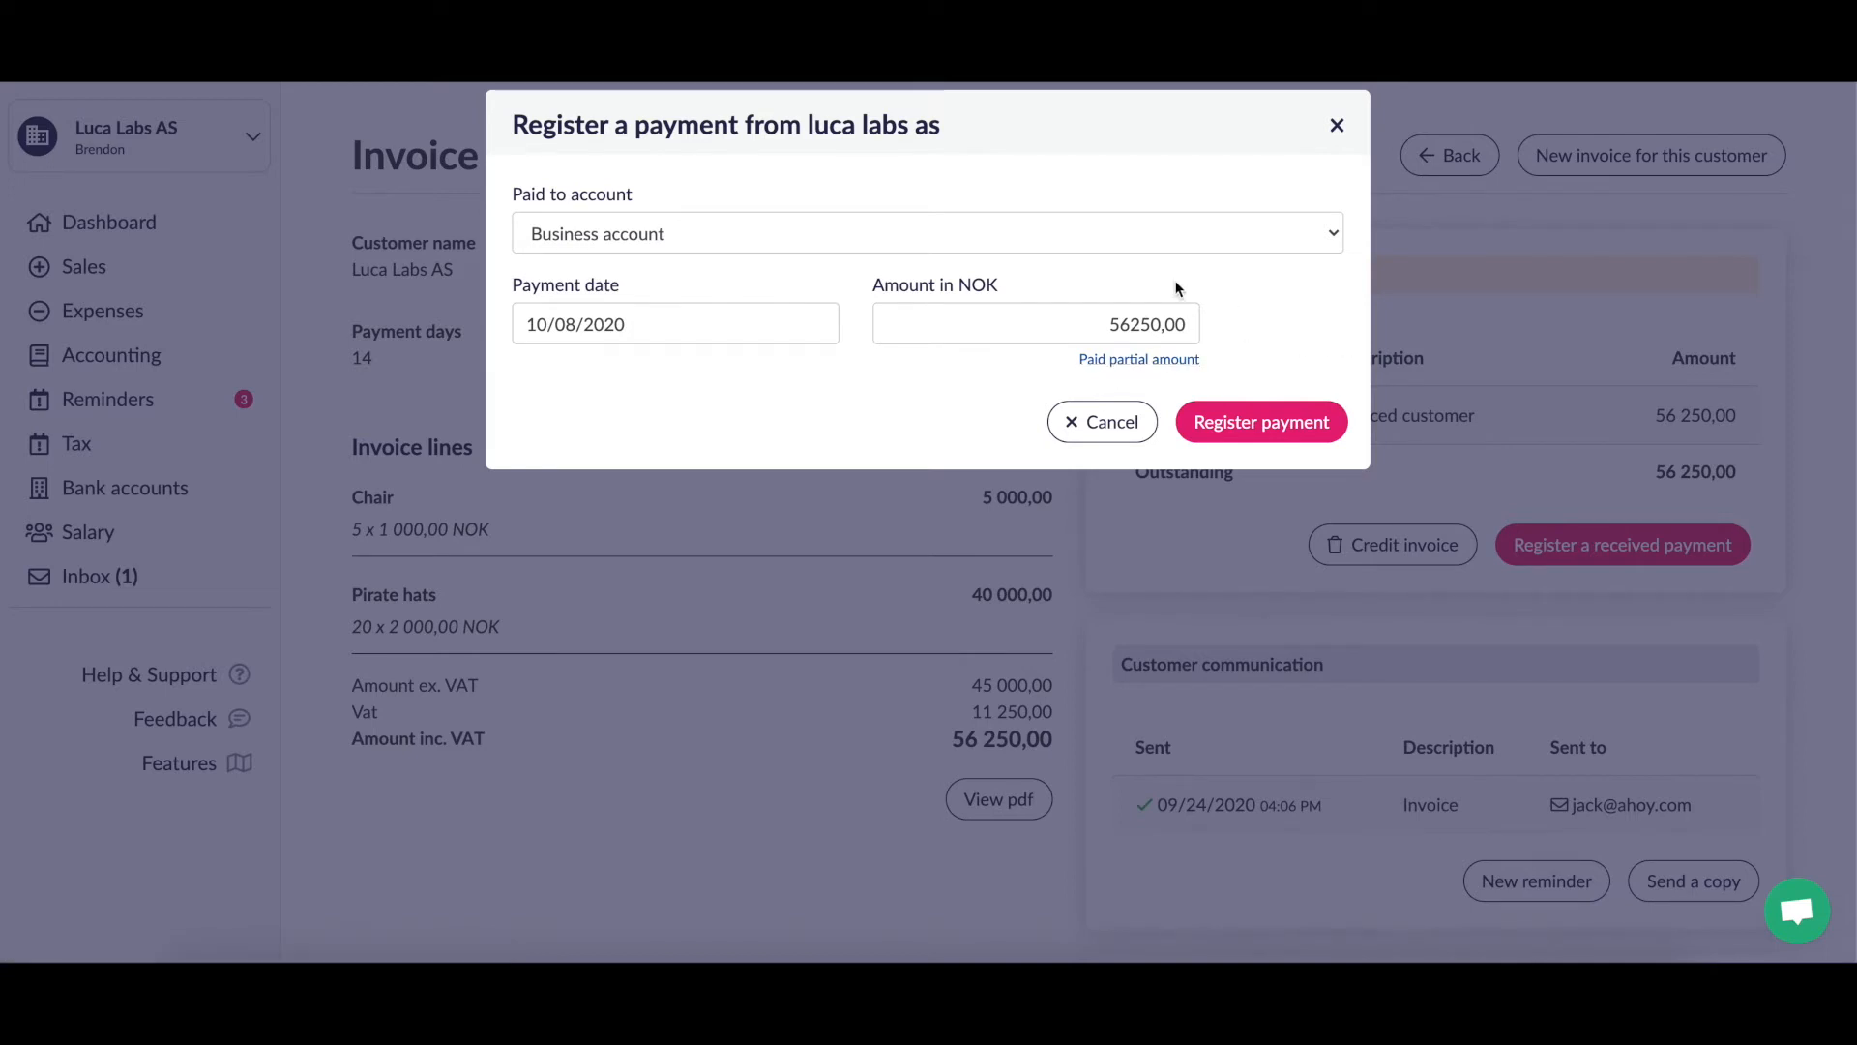
{"action": "left_click", "coordinate": [1273, 414]}
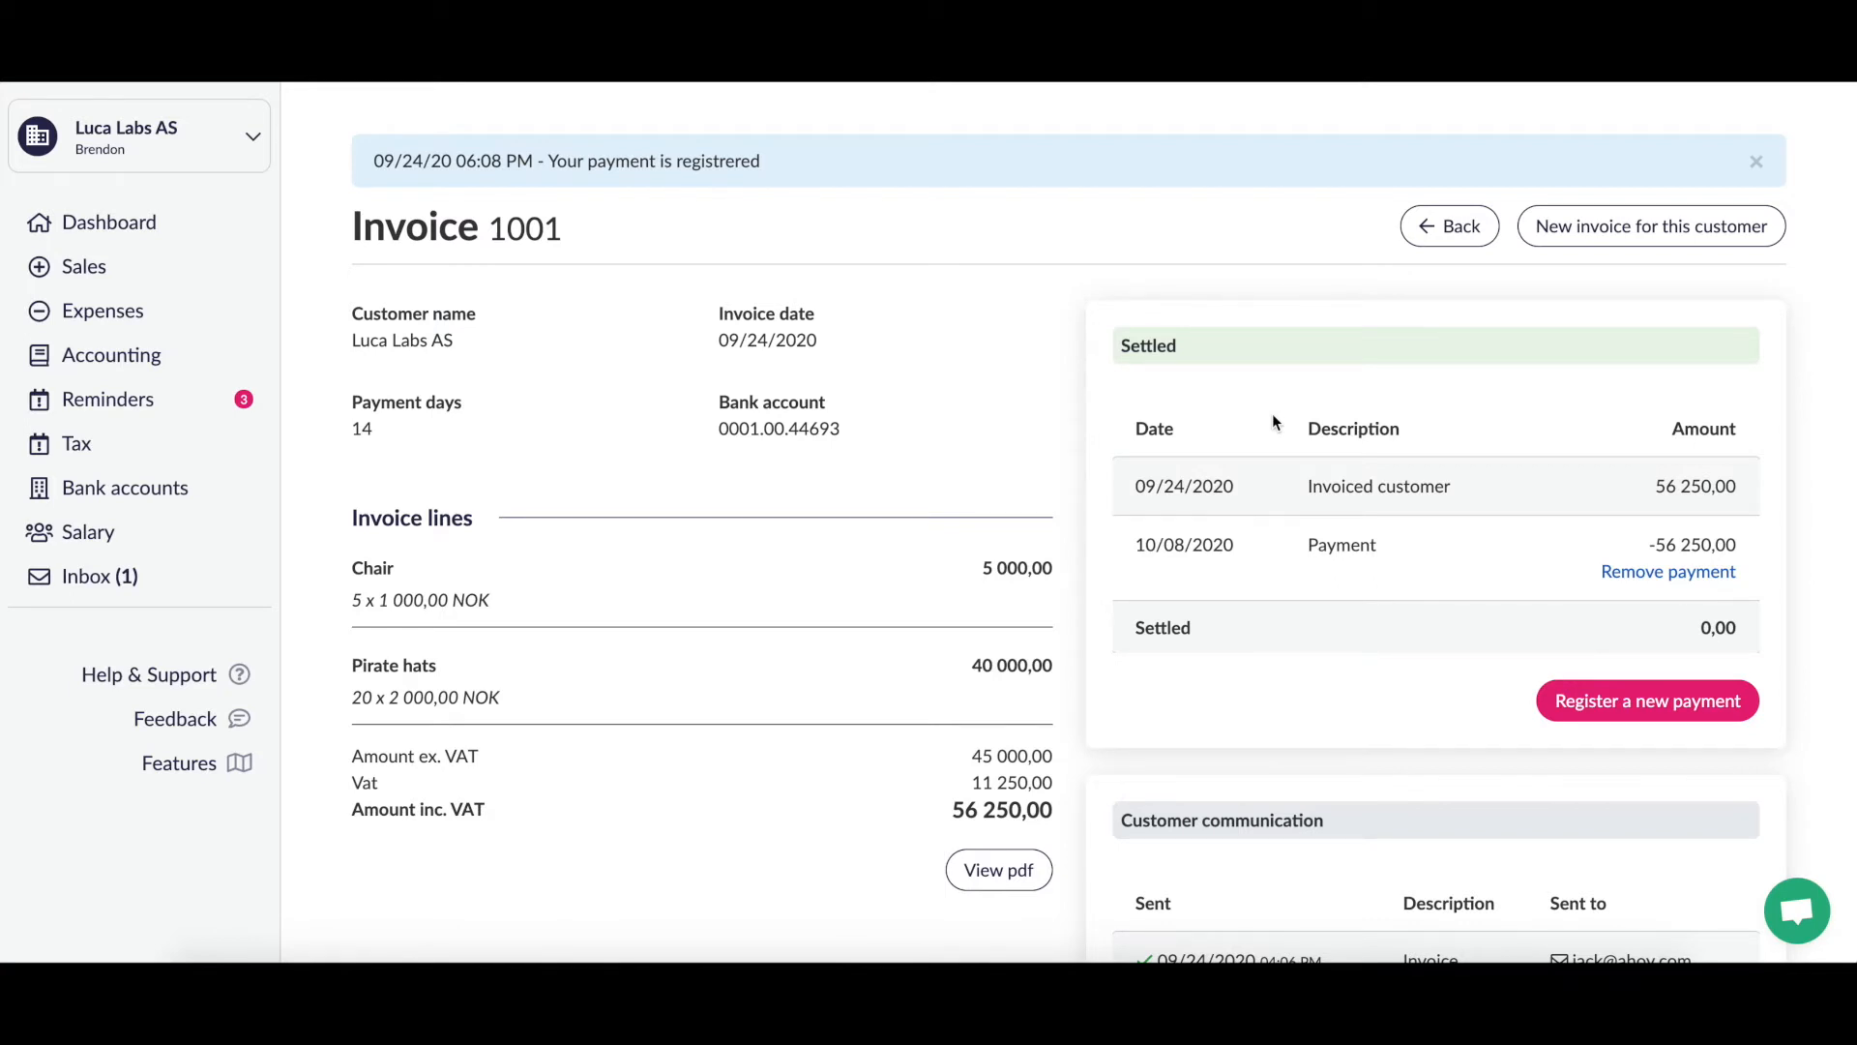
Step: Open the Sales > Invoices list and confirm invoice 1001 shows as settled
{"action": "scroll", "coordinate": [1272, 422], "scroll_direction": "down", "scroll_amount": 2}
{"action": "scroll", "coordinate": [1273, 422], "scroll_direction": "down", "scroll_amount": 2}
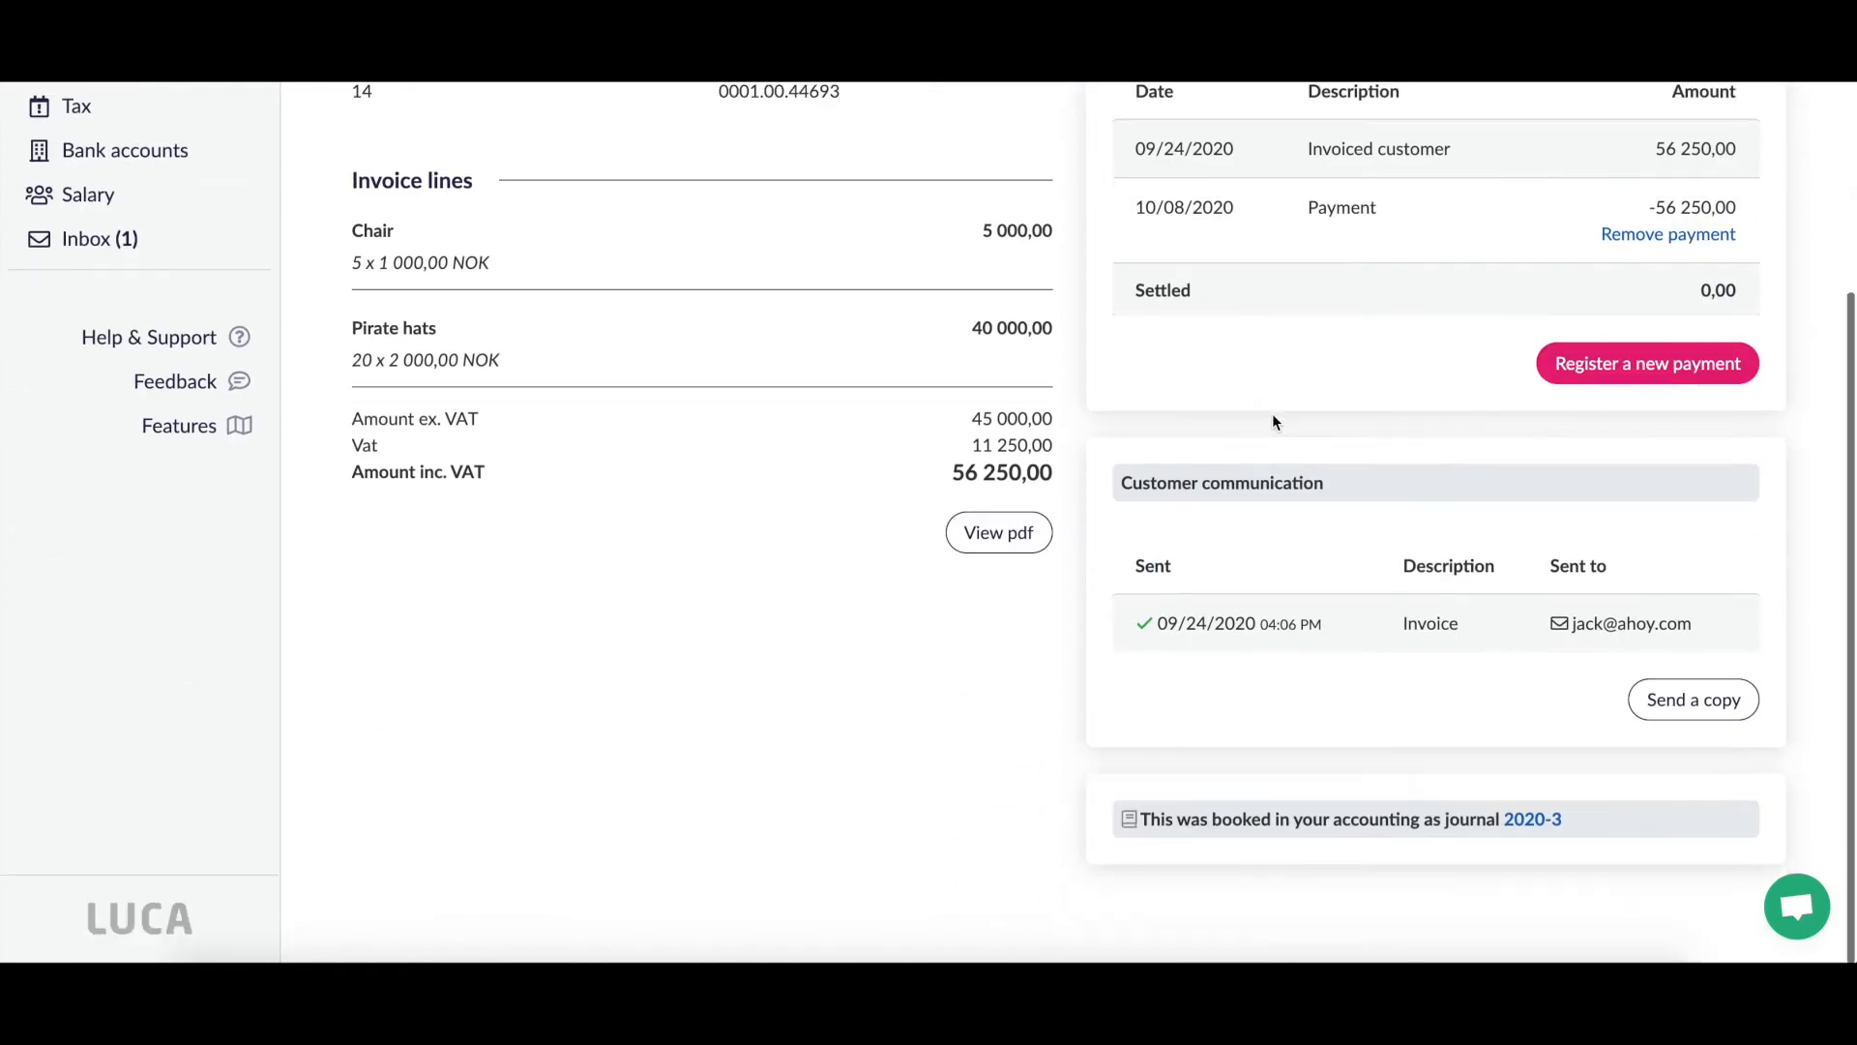
{"action": "scroll", "coordinate": [1273, 421], "scroll_direction": "up", "scroll_amount": 4}
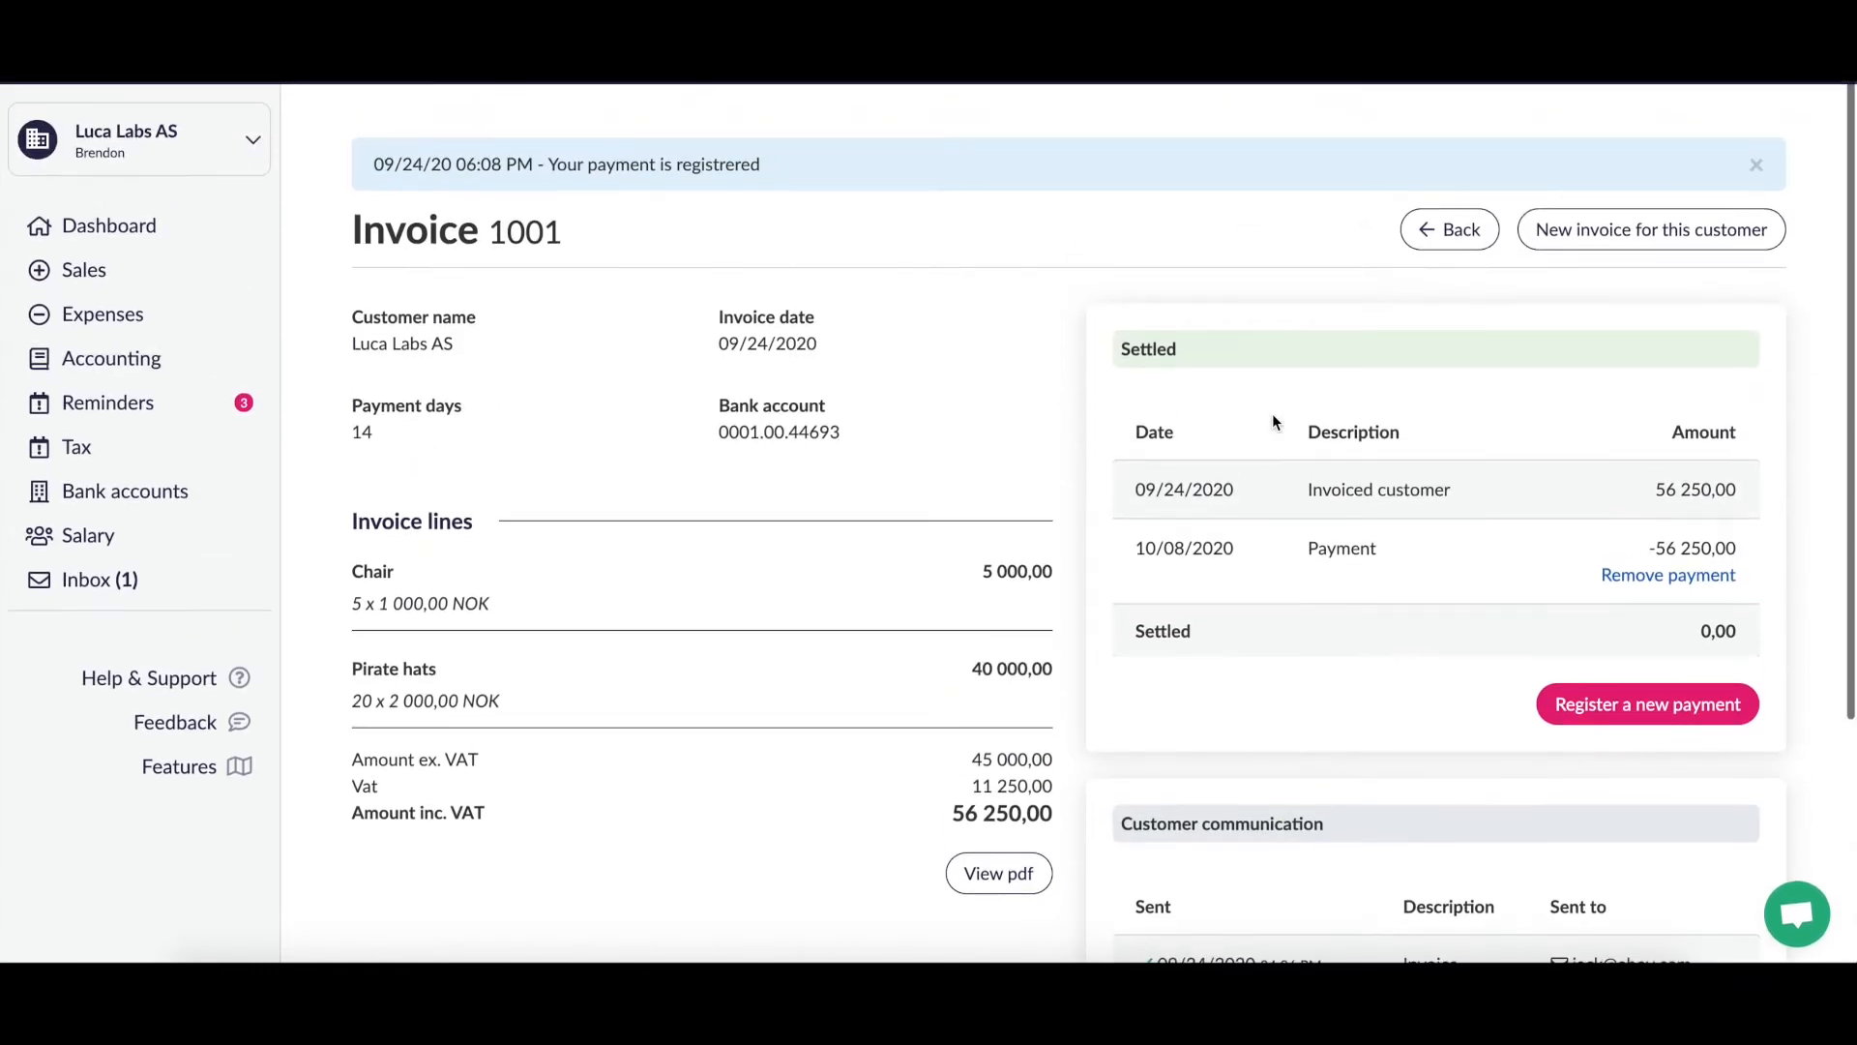
{"action": "left_click", "coordinate": [84, 266]}
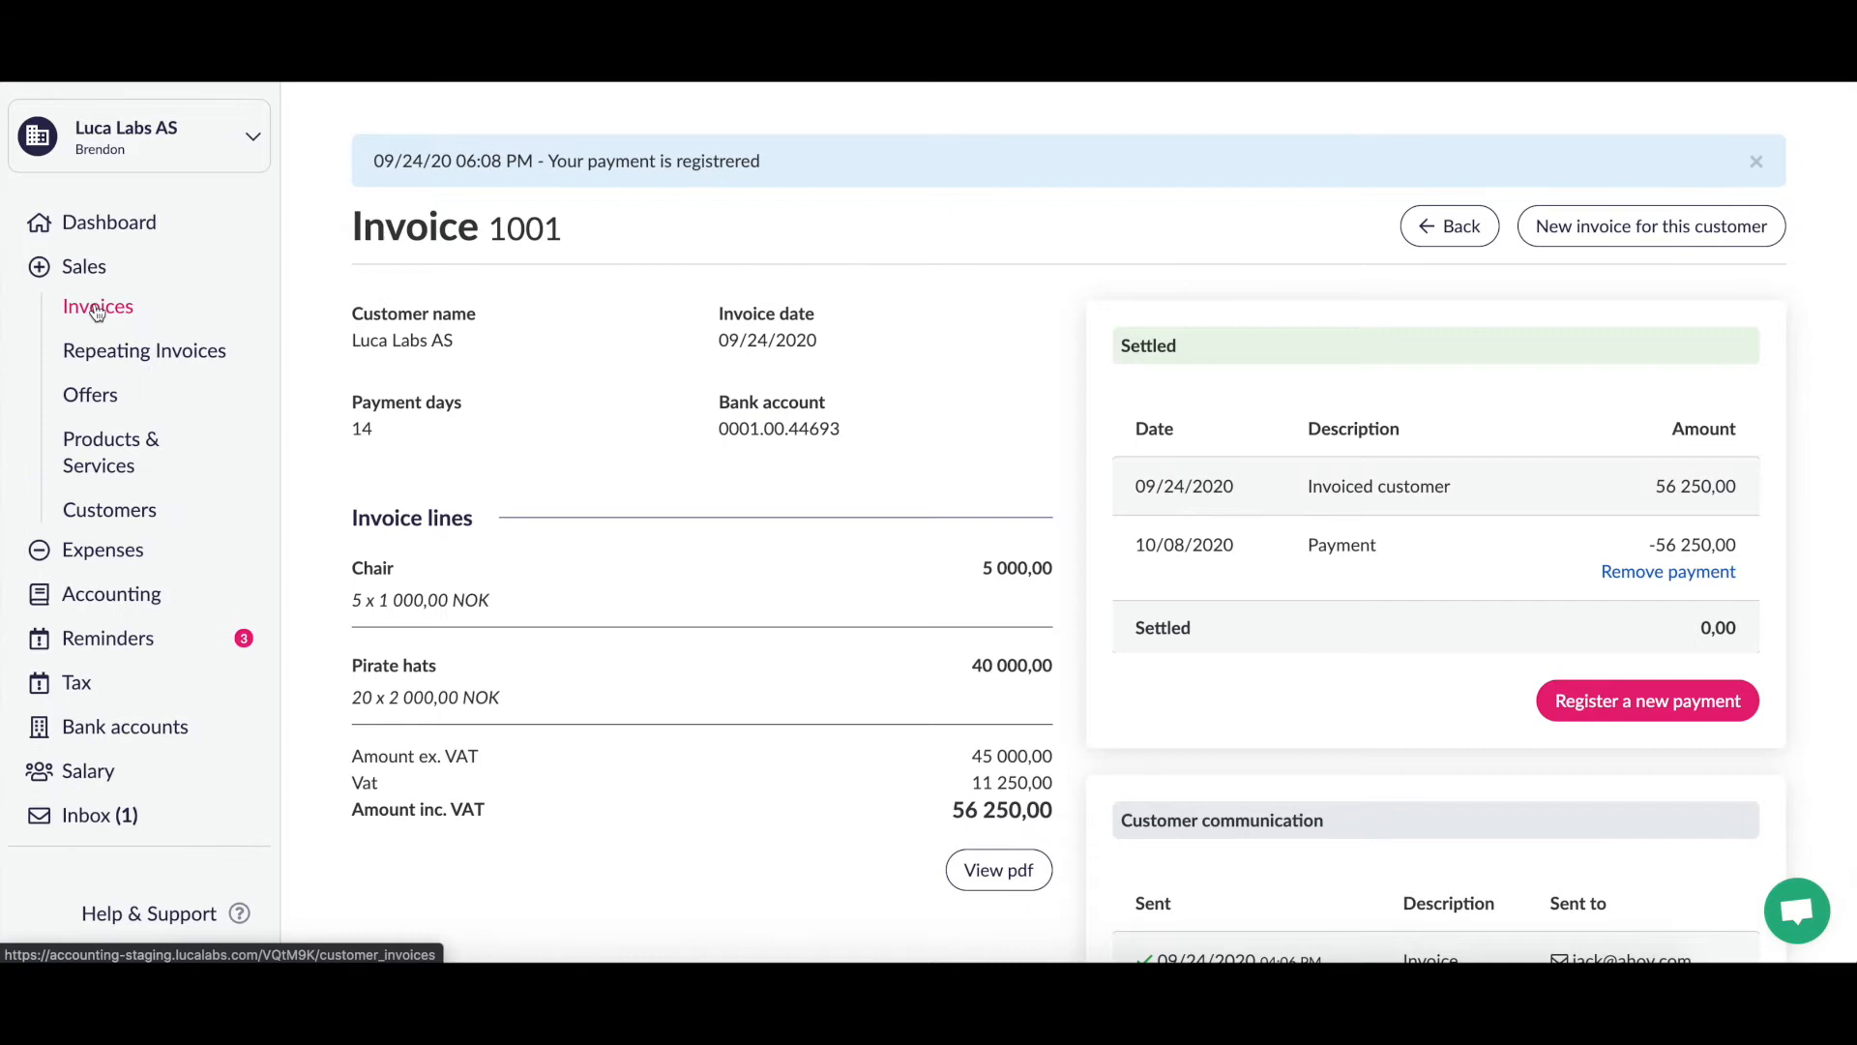
{"action": "left_click", "coordinate": [96, 308]}
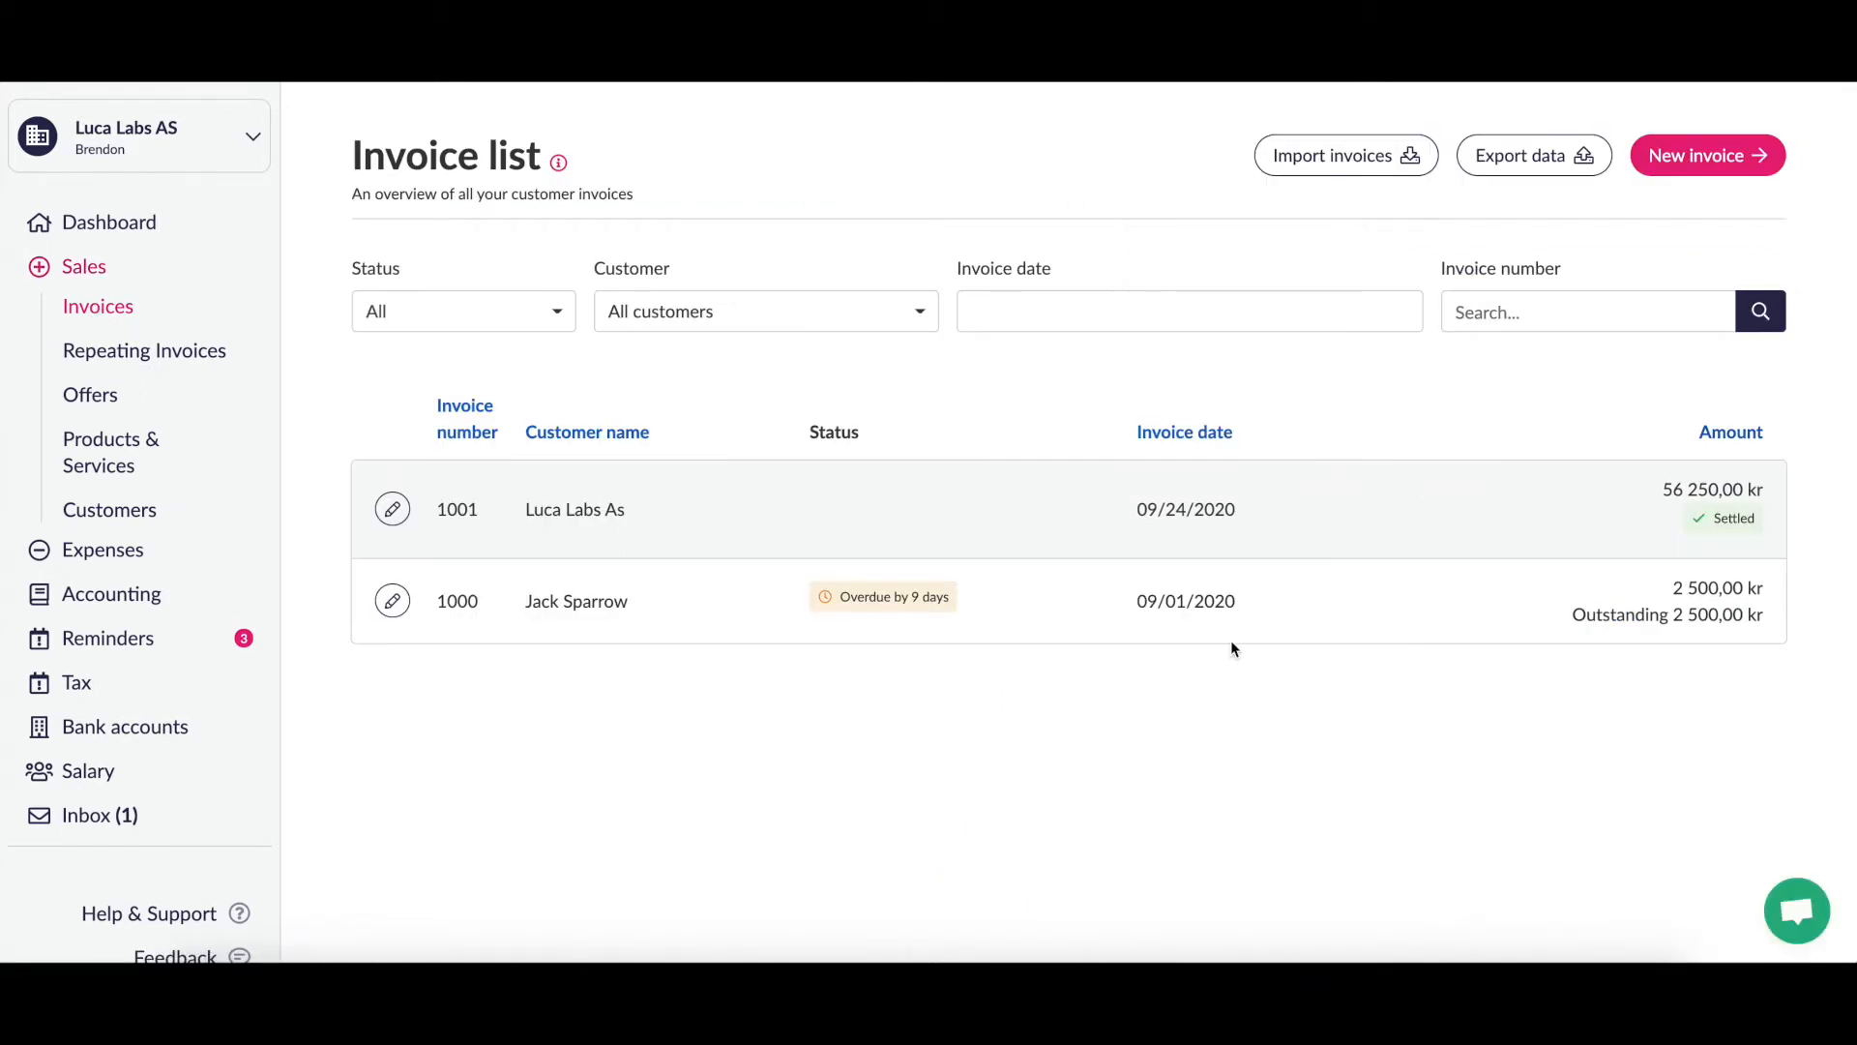
{"action": "scroll", "coordinate": [1281, 757], "scroll_direction": "down", "scroll_amount": 1}
{"action": "scroll", "coordinate": [1280, 757], "scroll_direction": "up", "scroll_amount": 1}
Step: Open invoice 1000 and review its overdue 2 500,00 NOK outstanding details
{"action": "left_click", "coordinate": [392, 600]}
{"action": "scroll", "coordinate": [1357, 406], "scroll_direction": "down", "scroll_amount": 2}
{"action": "scroll", "coordinate": [1357, 406], "scroll_direction": "up", "scroll_amount": 2}
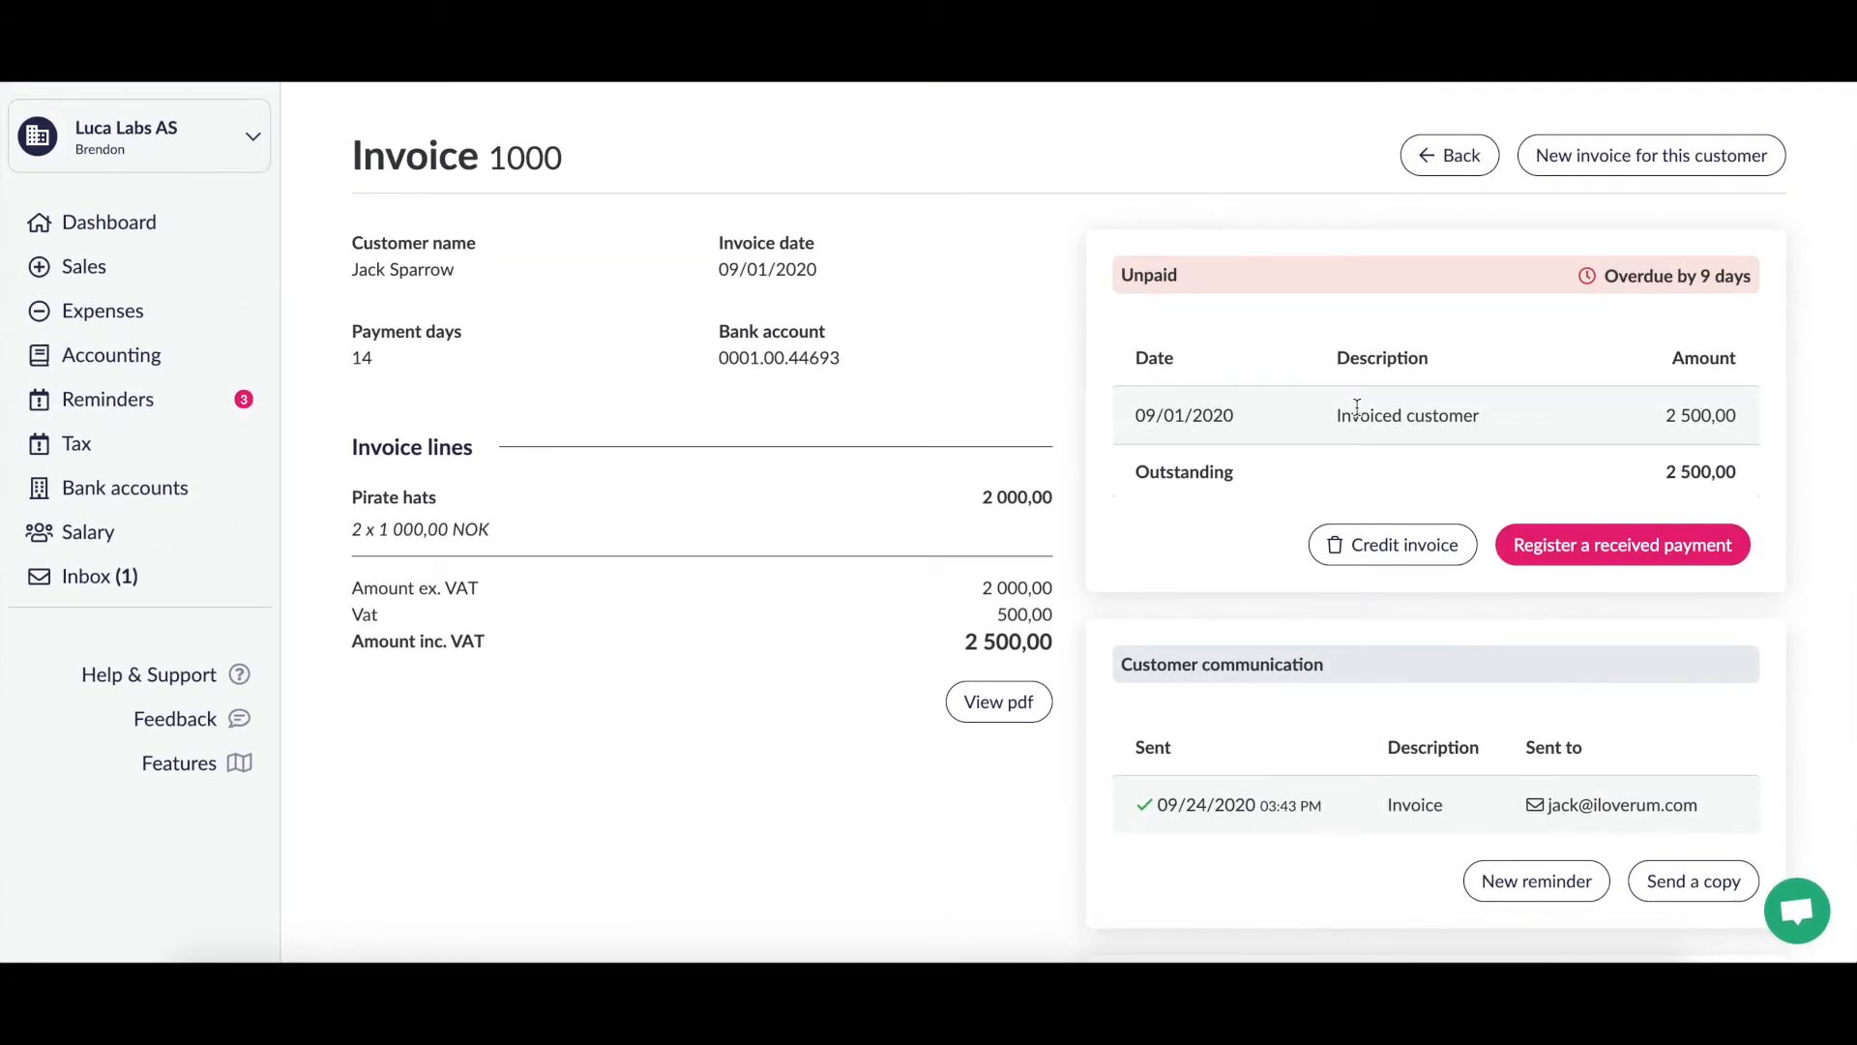
{"action": "scroll", "coordinate": [1357, 406], "scroll_direction": "down", "scroll_amount": 1}
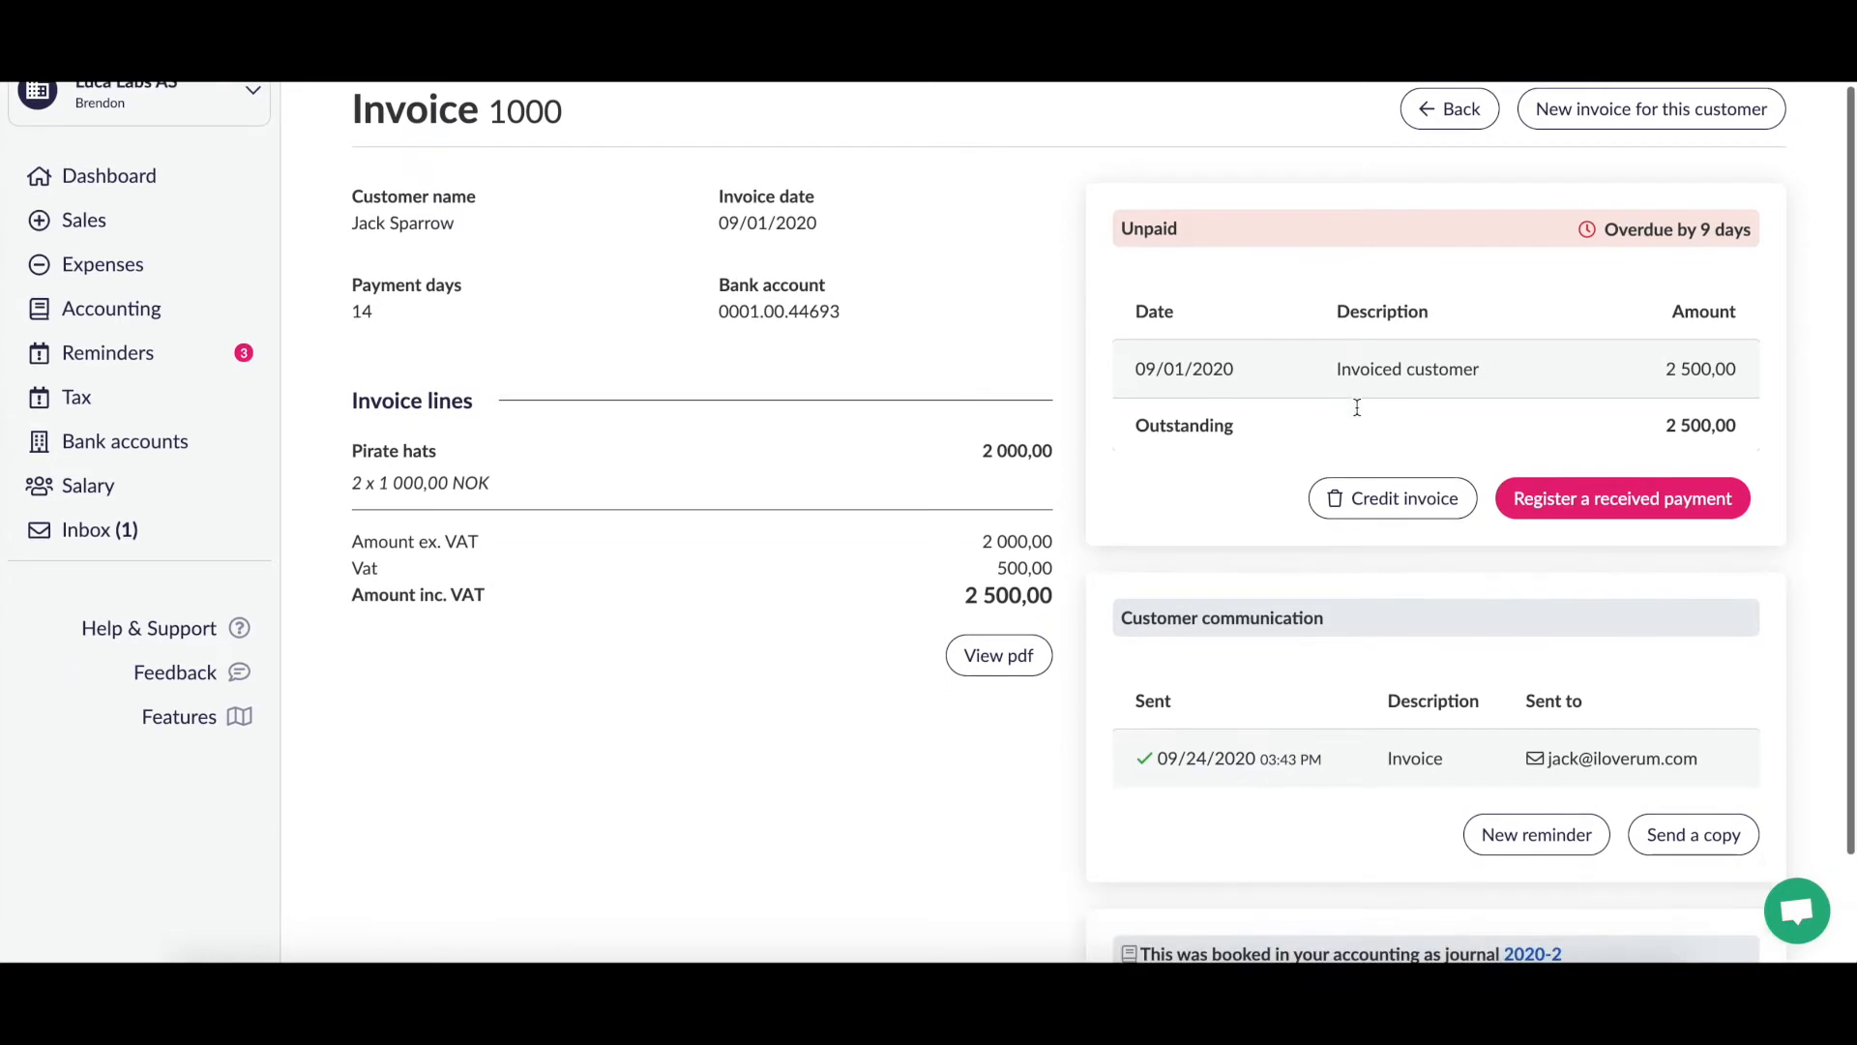
{"action": "scroll", "coordinate": [1356, 414], "scroll_direction": "down", "scroll_amount": 2}
{"action": "scroll", "coordinate": [1356, 414], "scroll_direction": "up", "scroll_amount": 3}
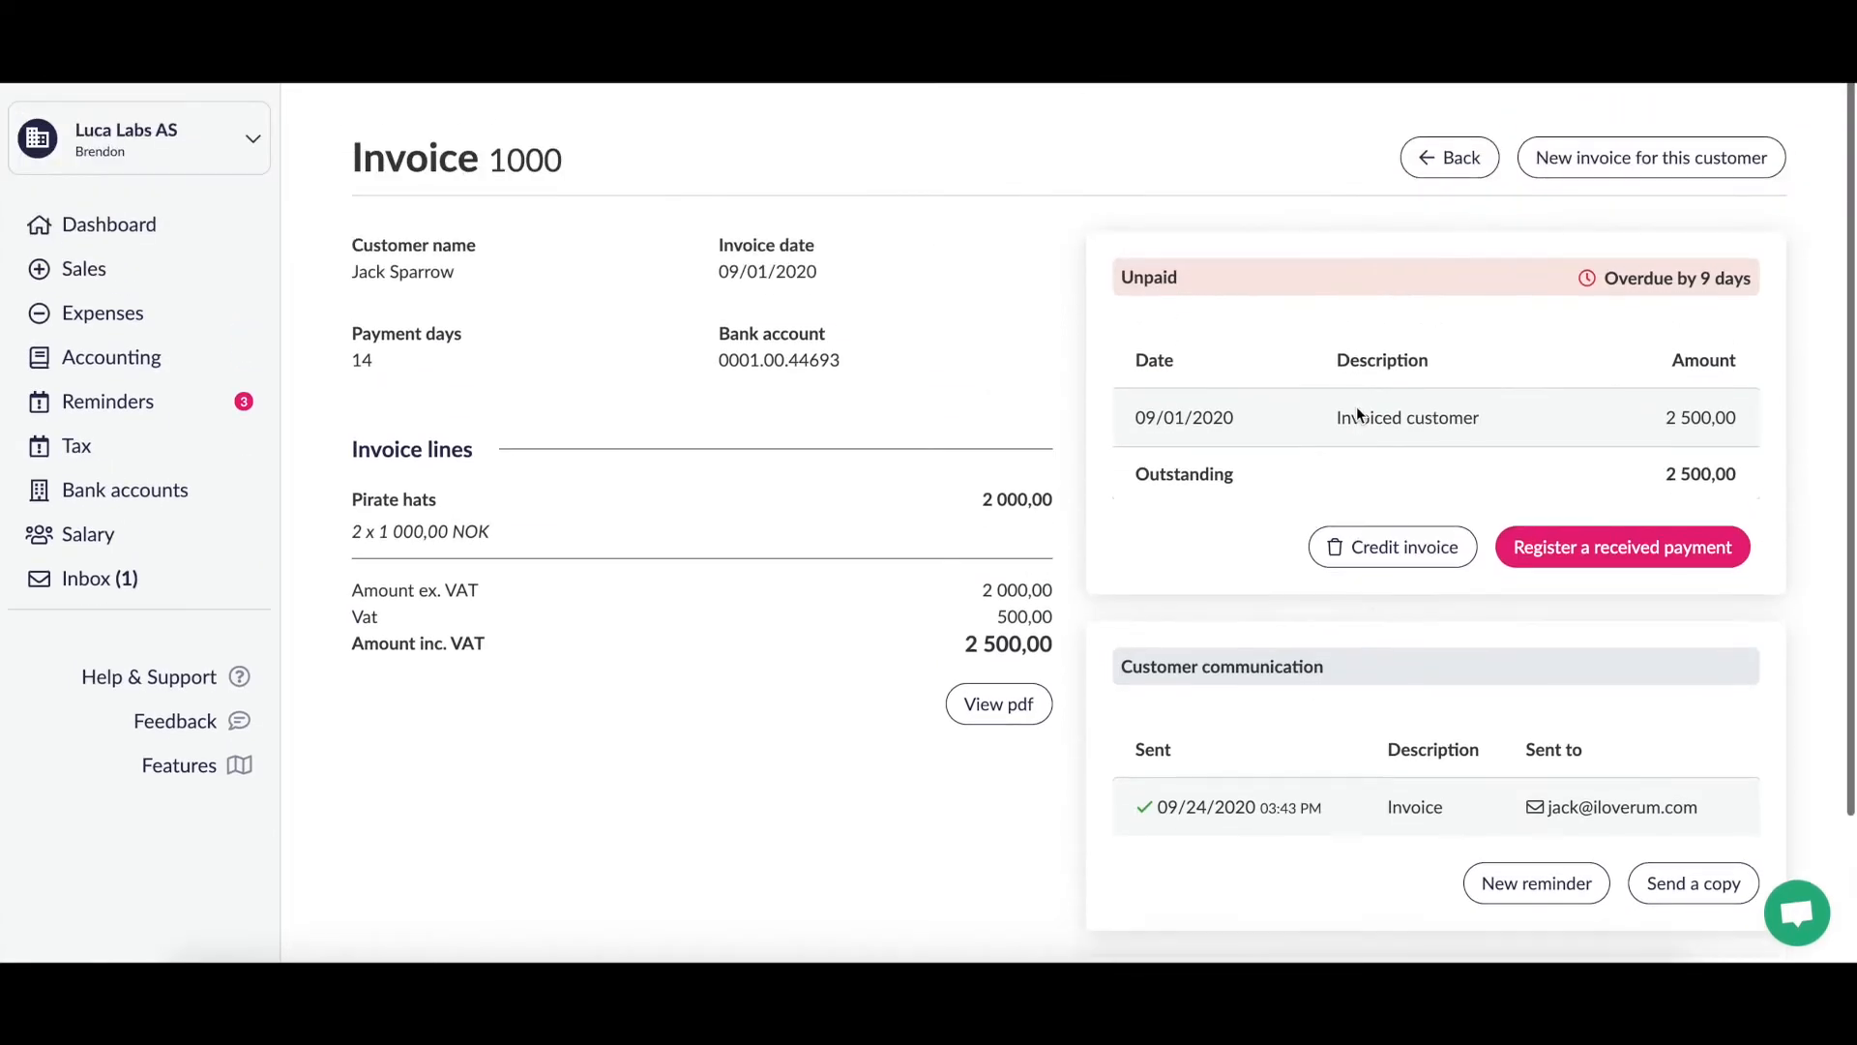
{"action": "scroll", "coordinate": [1356, 414], "scroll_direction": "down", "scroll_amount": 3}
{"action": "scroll", "coordinate": [1357, 407], "scroll_direction": "up", "scroll_amount": 3}
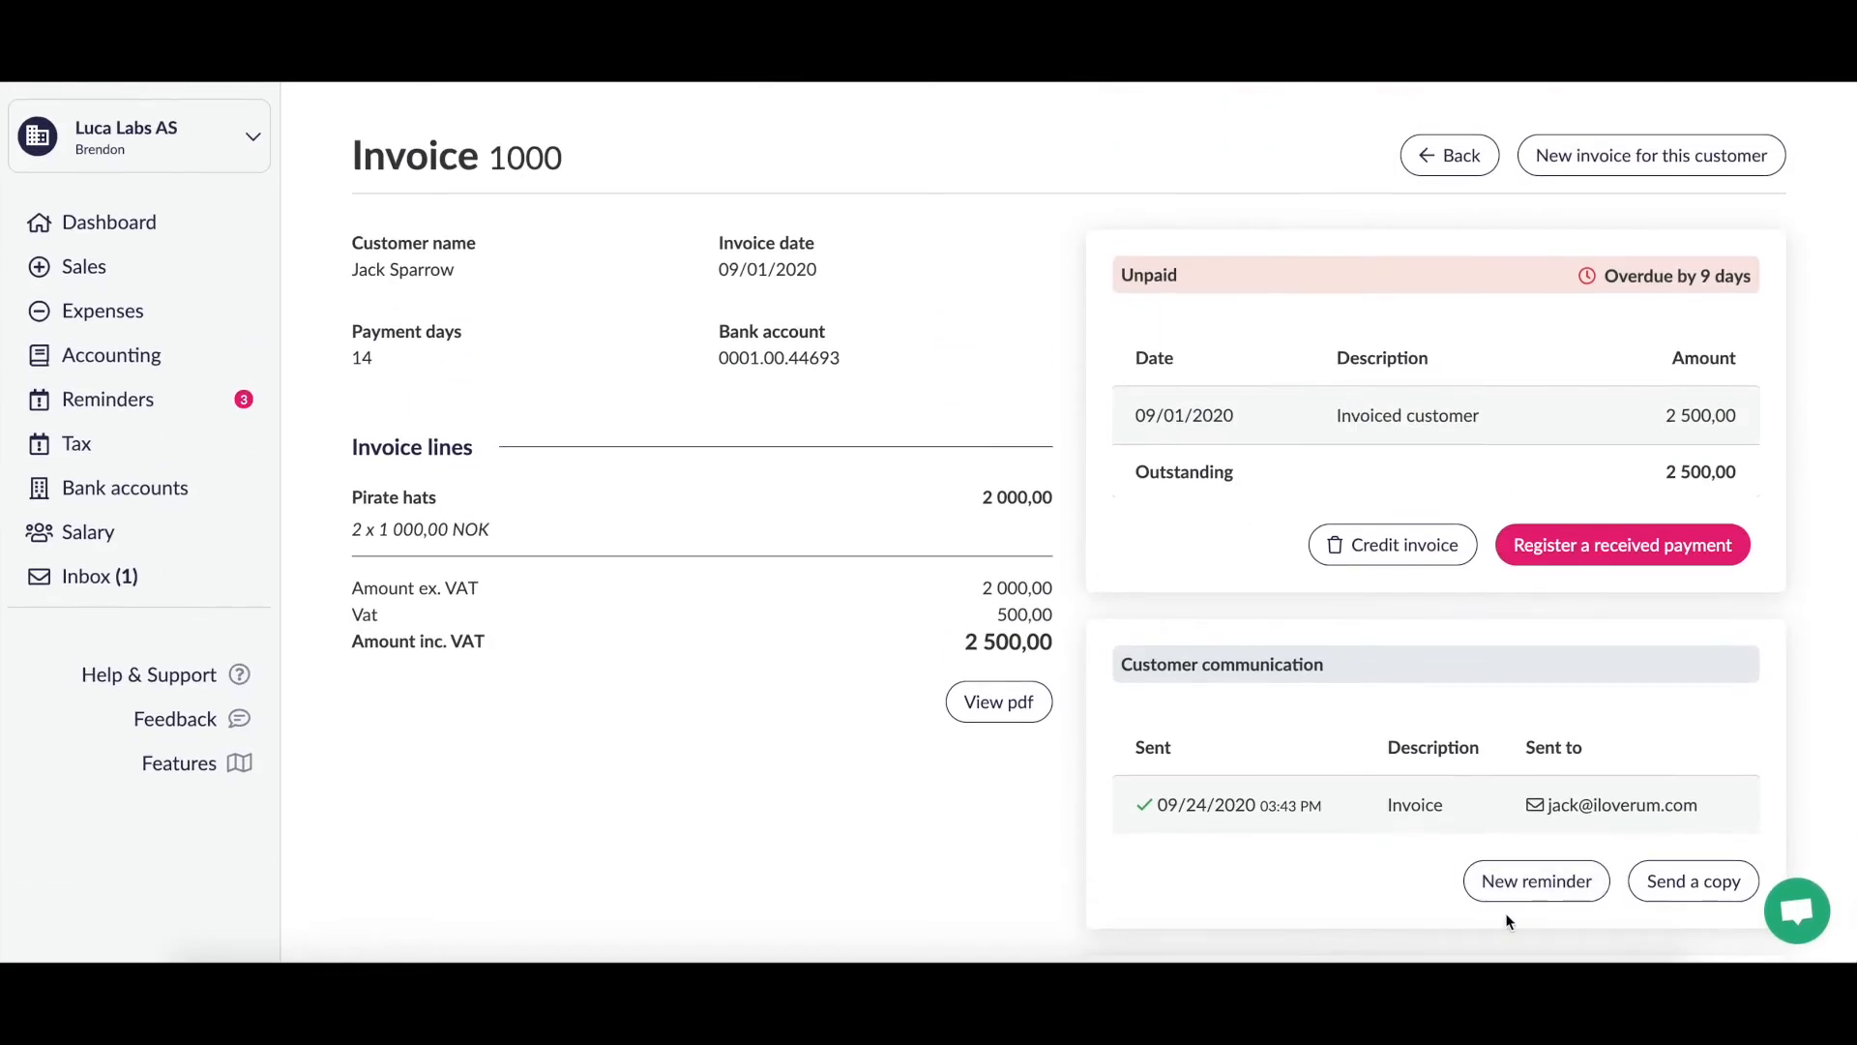
Step: Start a payment reminder for invoice 1000, then back out without sending it
{"action": "left_click", "coordinate": [1526, 890]}
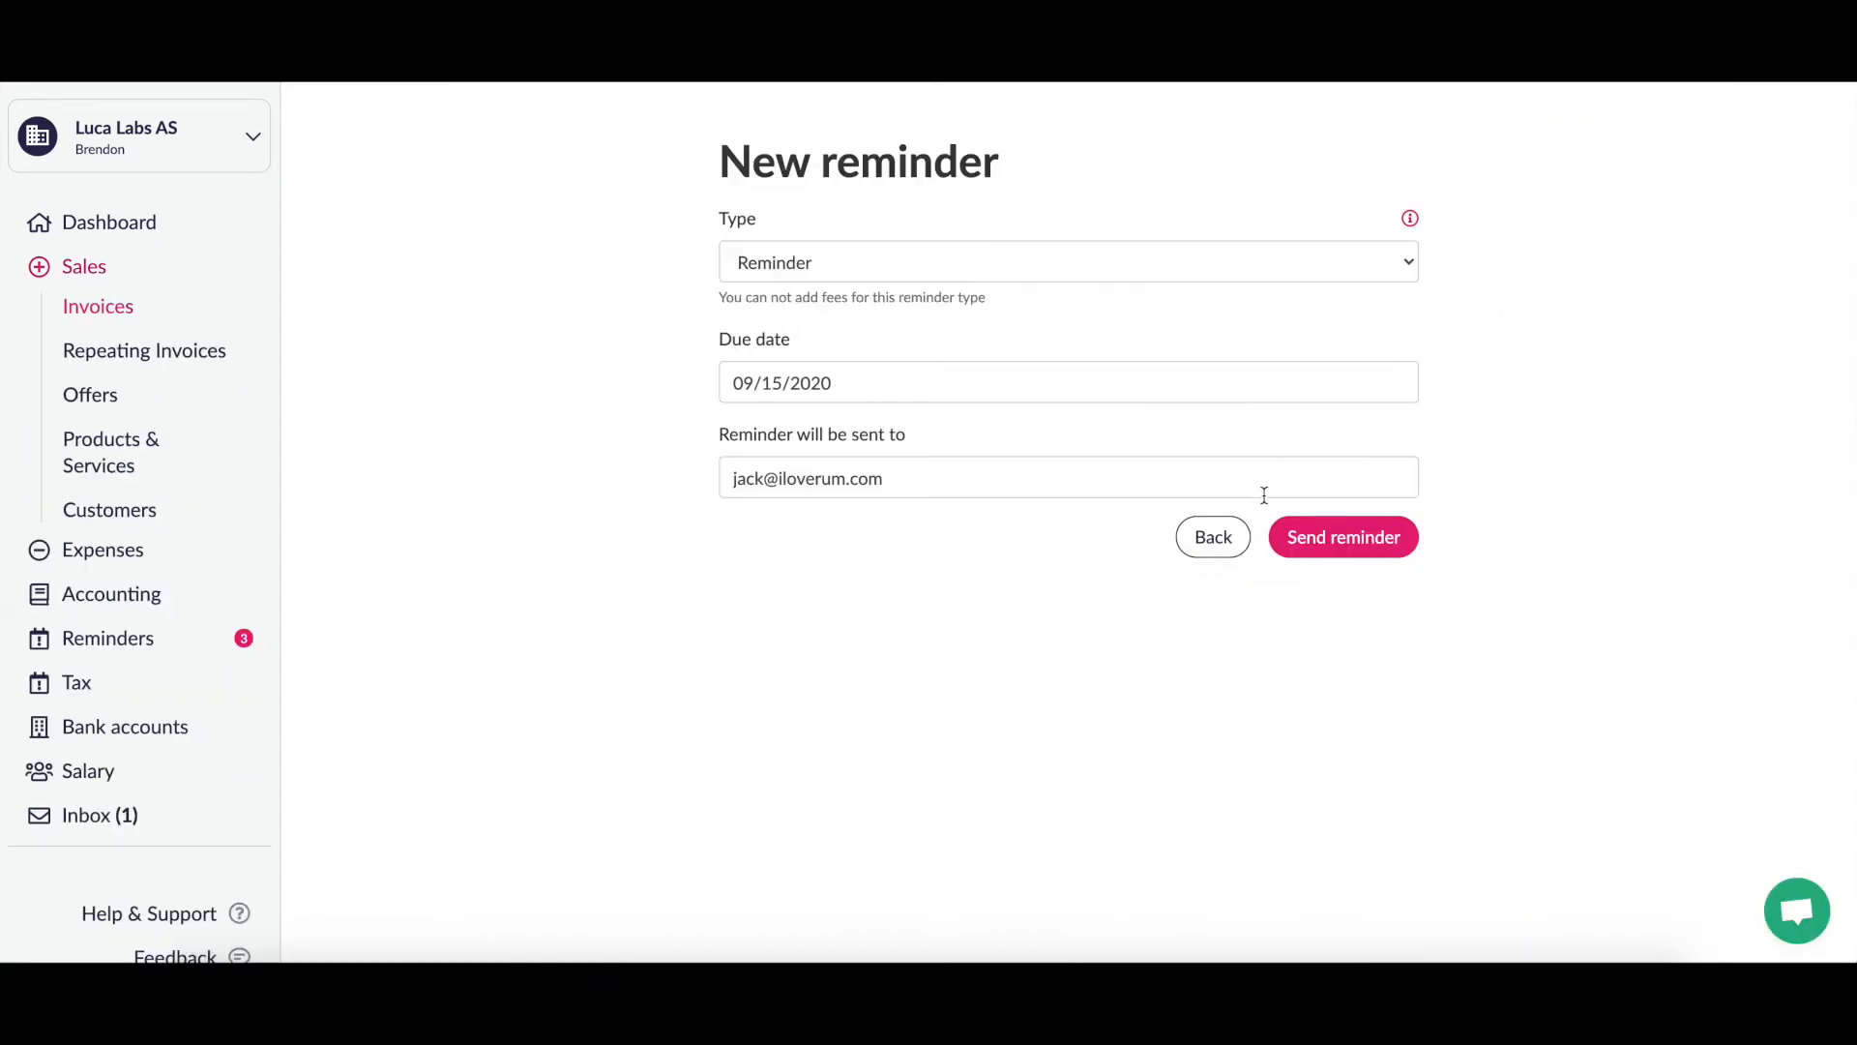
{"action": "left_click", "coordinate": [1228, 546]}
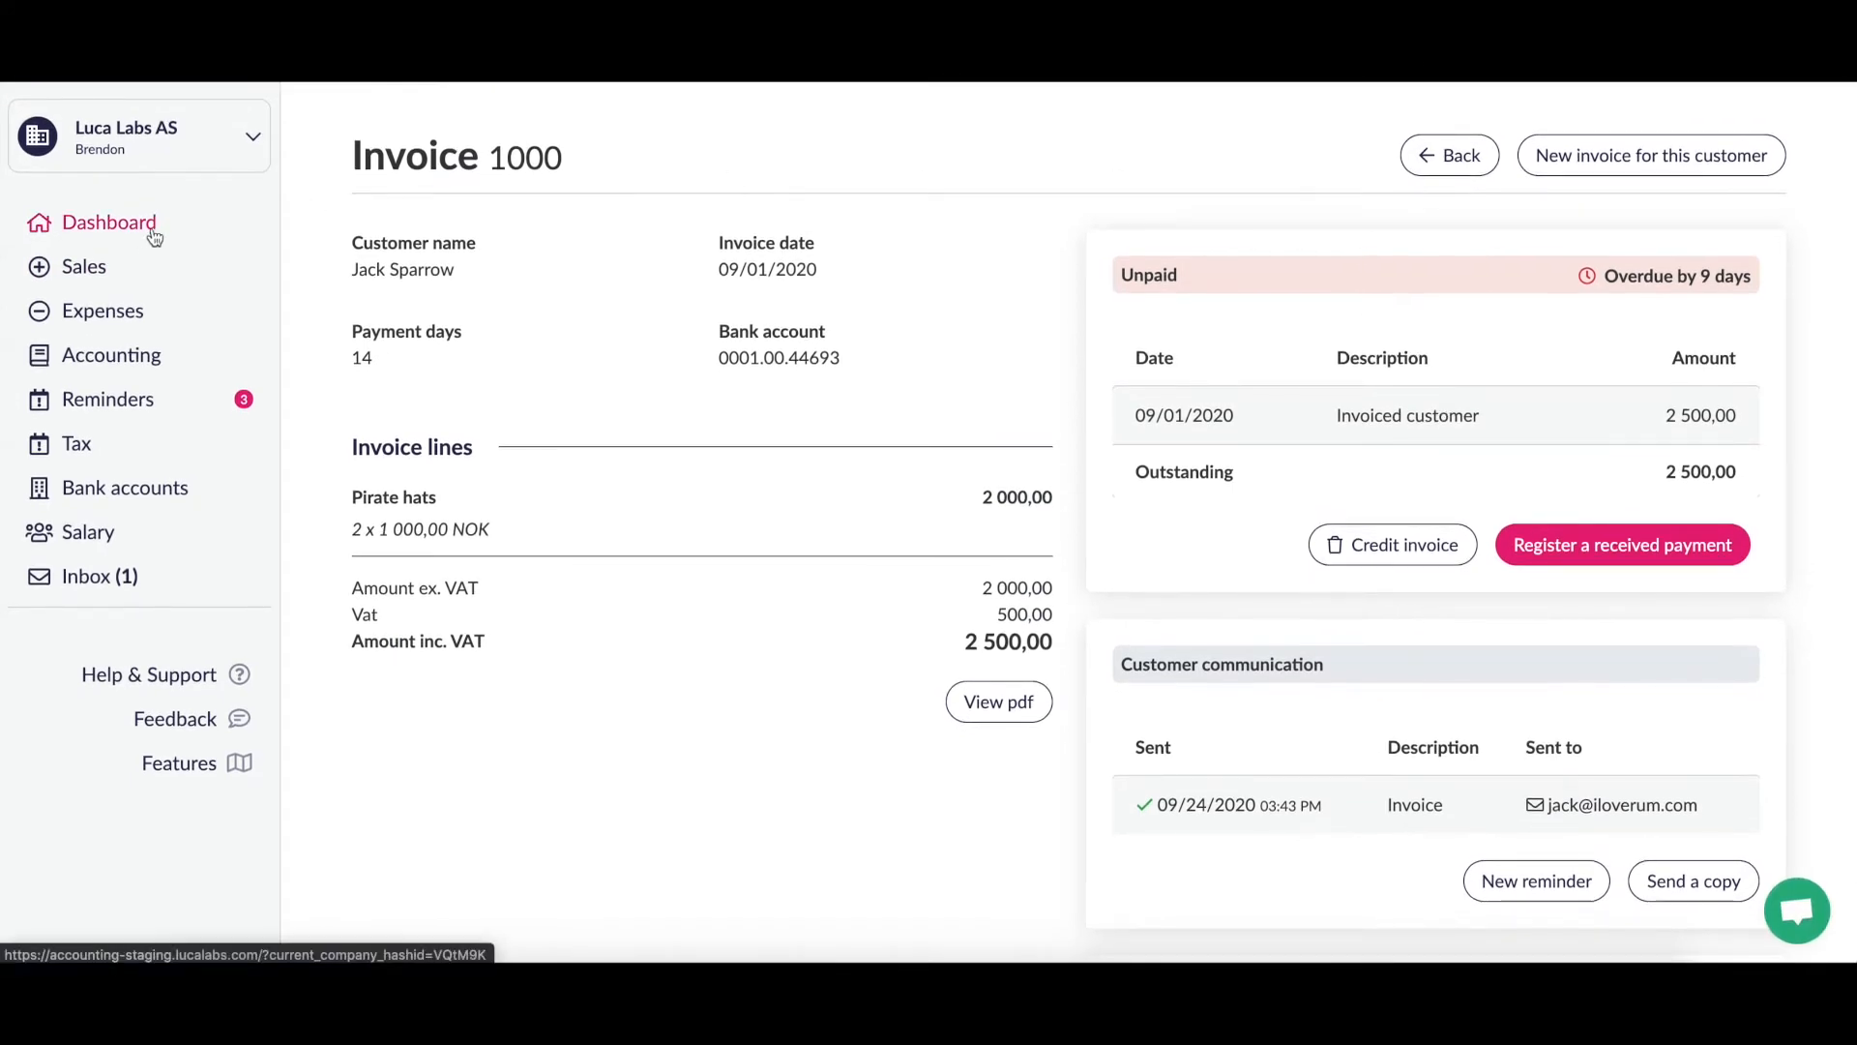
{"action": "left_click", "coordinate": [92, 269]}
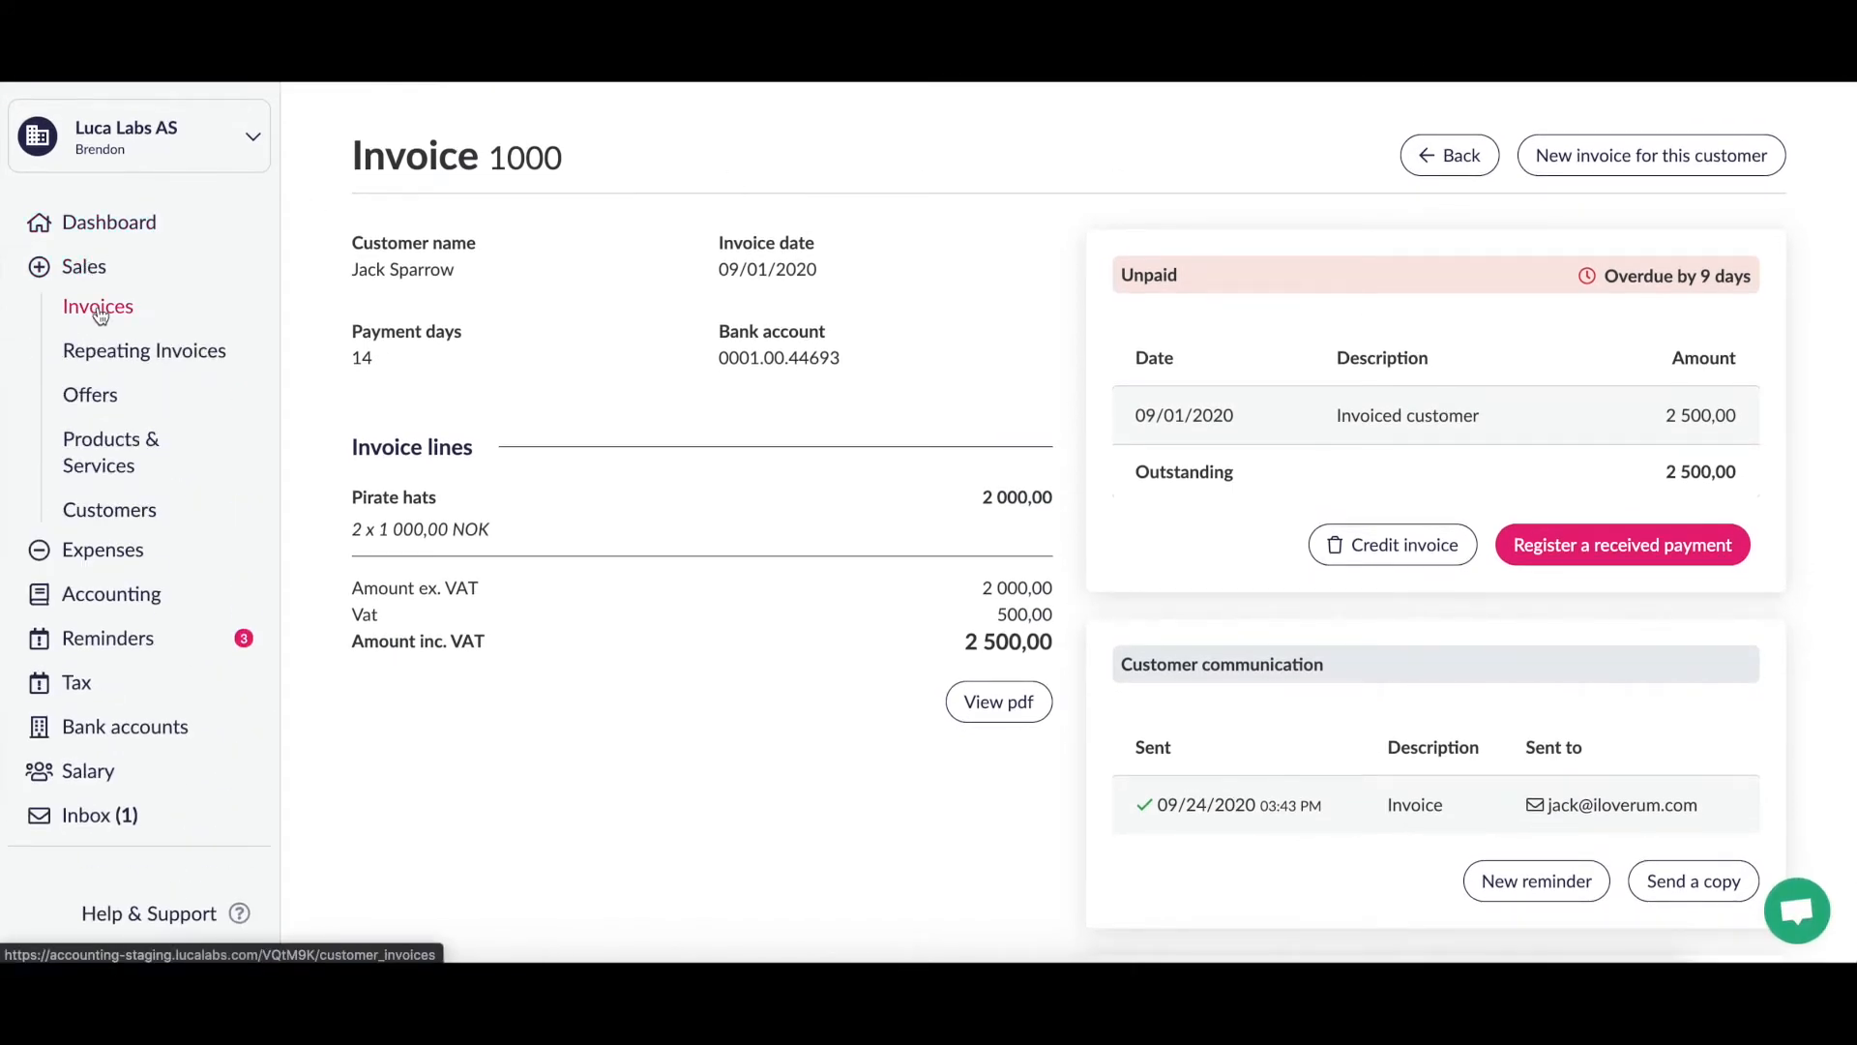
Step: Go from the customer invoice list to the Inbox holding Faktura 6789.pdf
{"action": "left_click", "coordinate": [100, 309]}
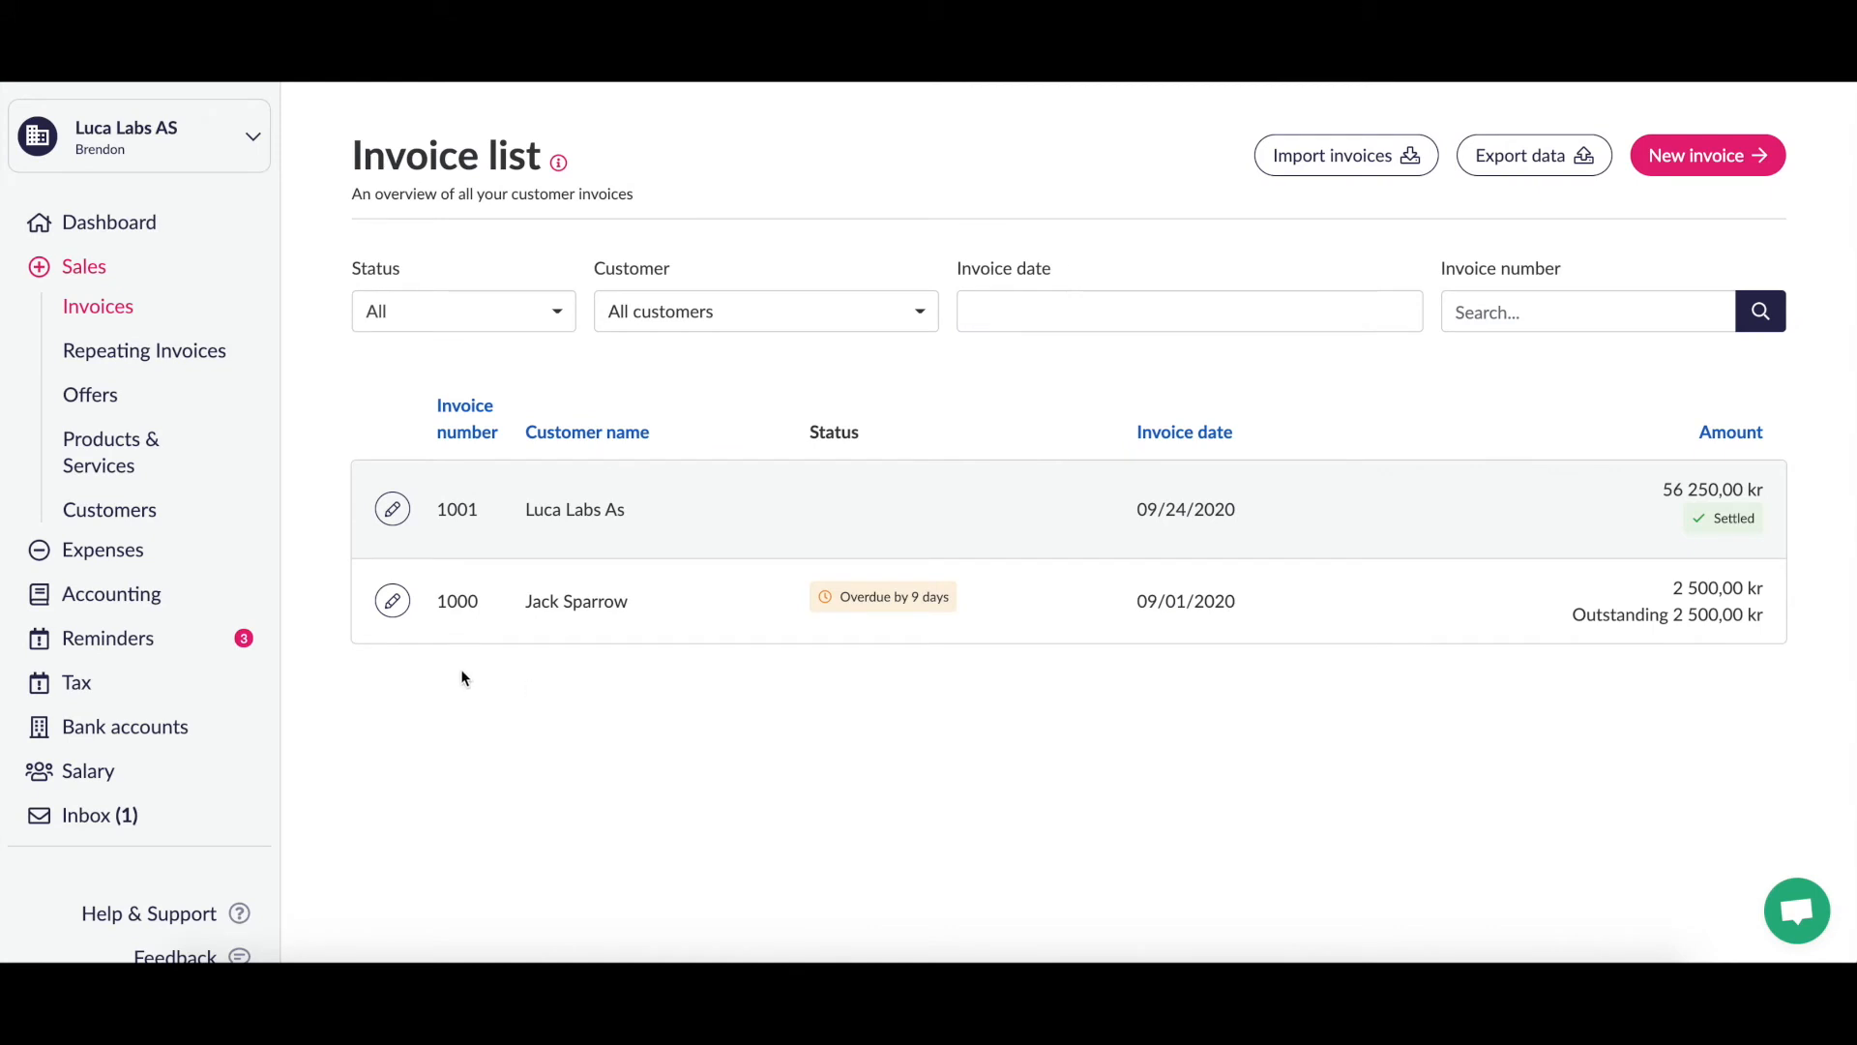
{"action": "scroll", "coordinate": [1048, 759], "scroll_direction": "down", "scroll_amount": 1}
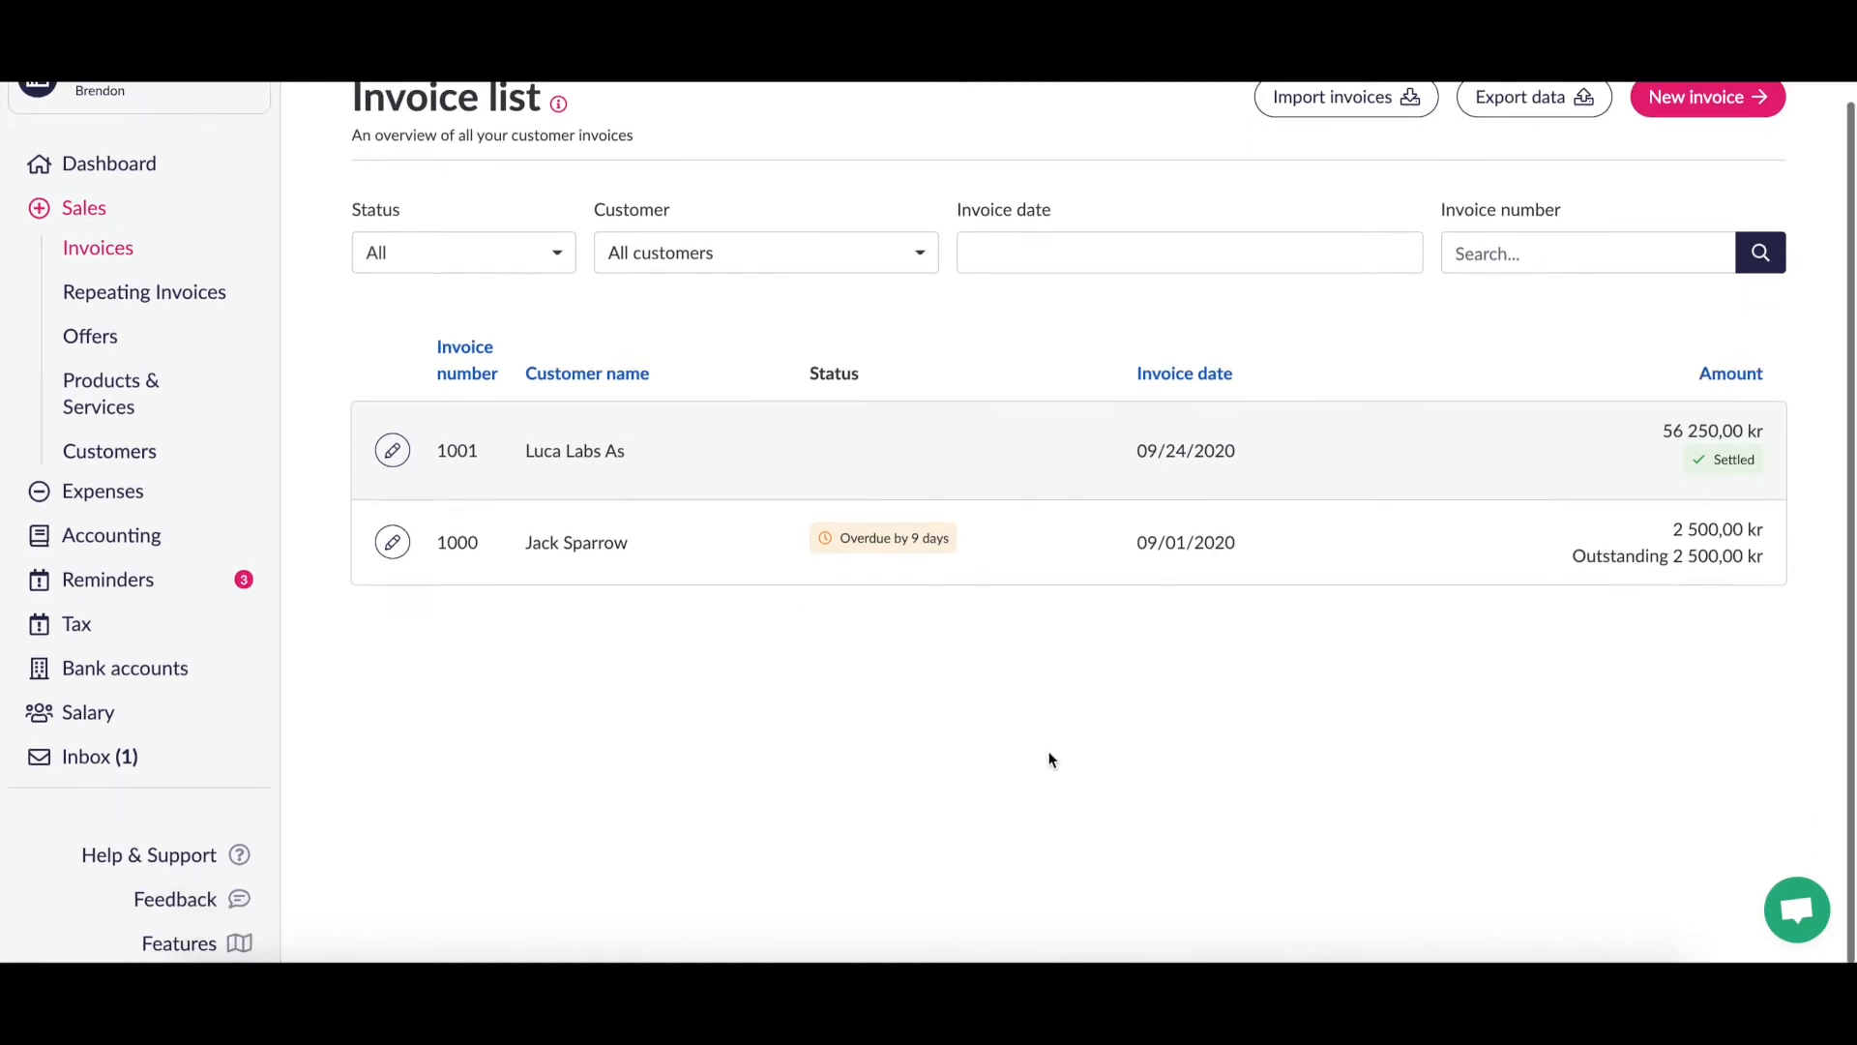
{"action": "scroll", "coordinate": [1049, 758], "scroll_direction": "up", "scroll_amount": 1}
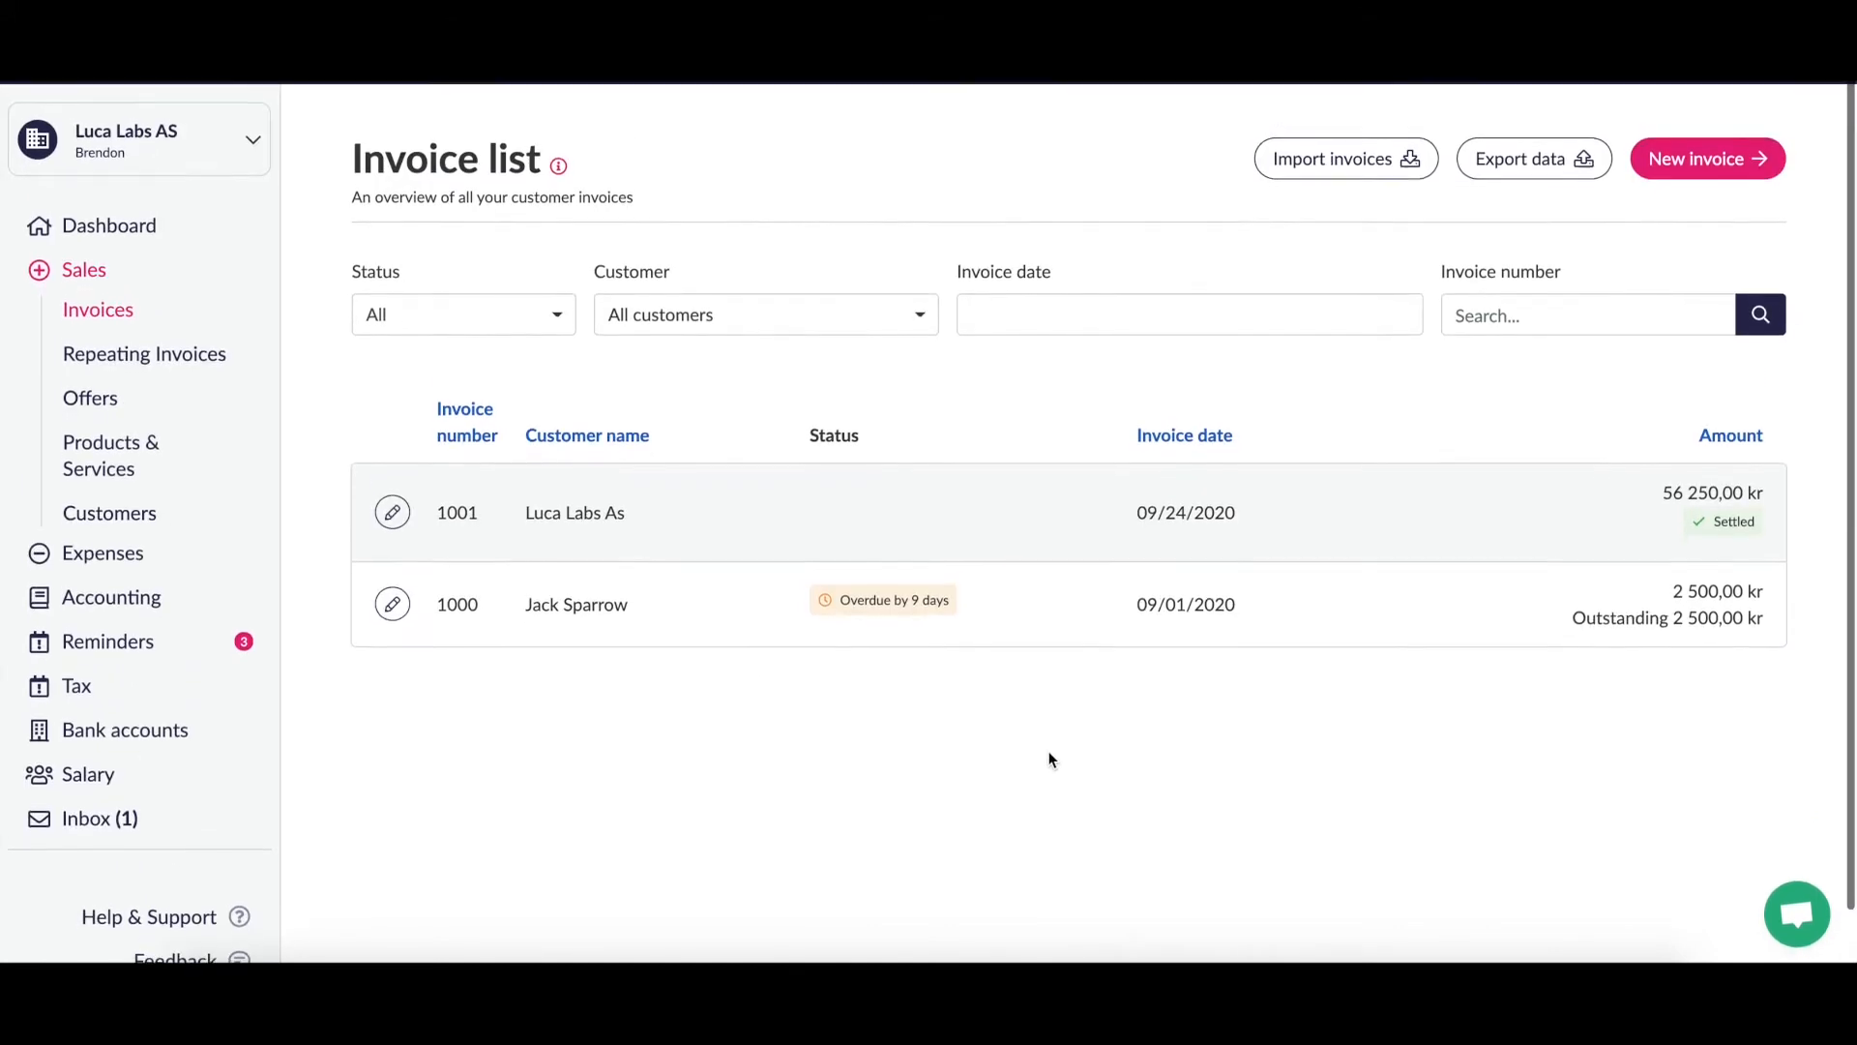
{"action": "left_click", "coordinate": [114, 815]}
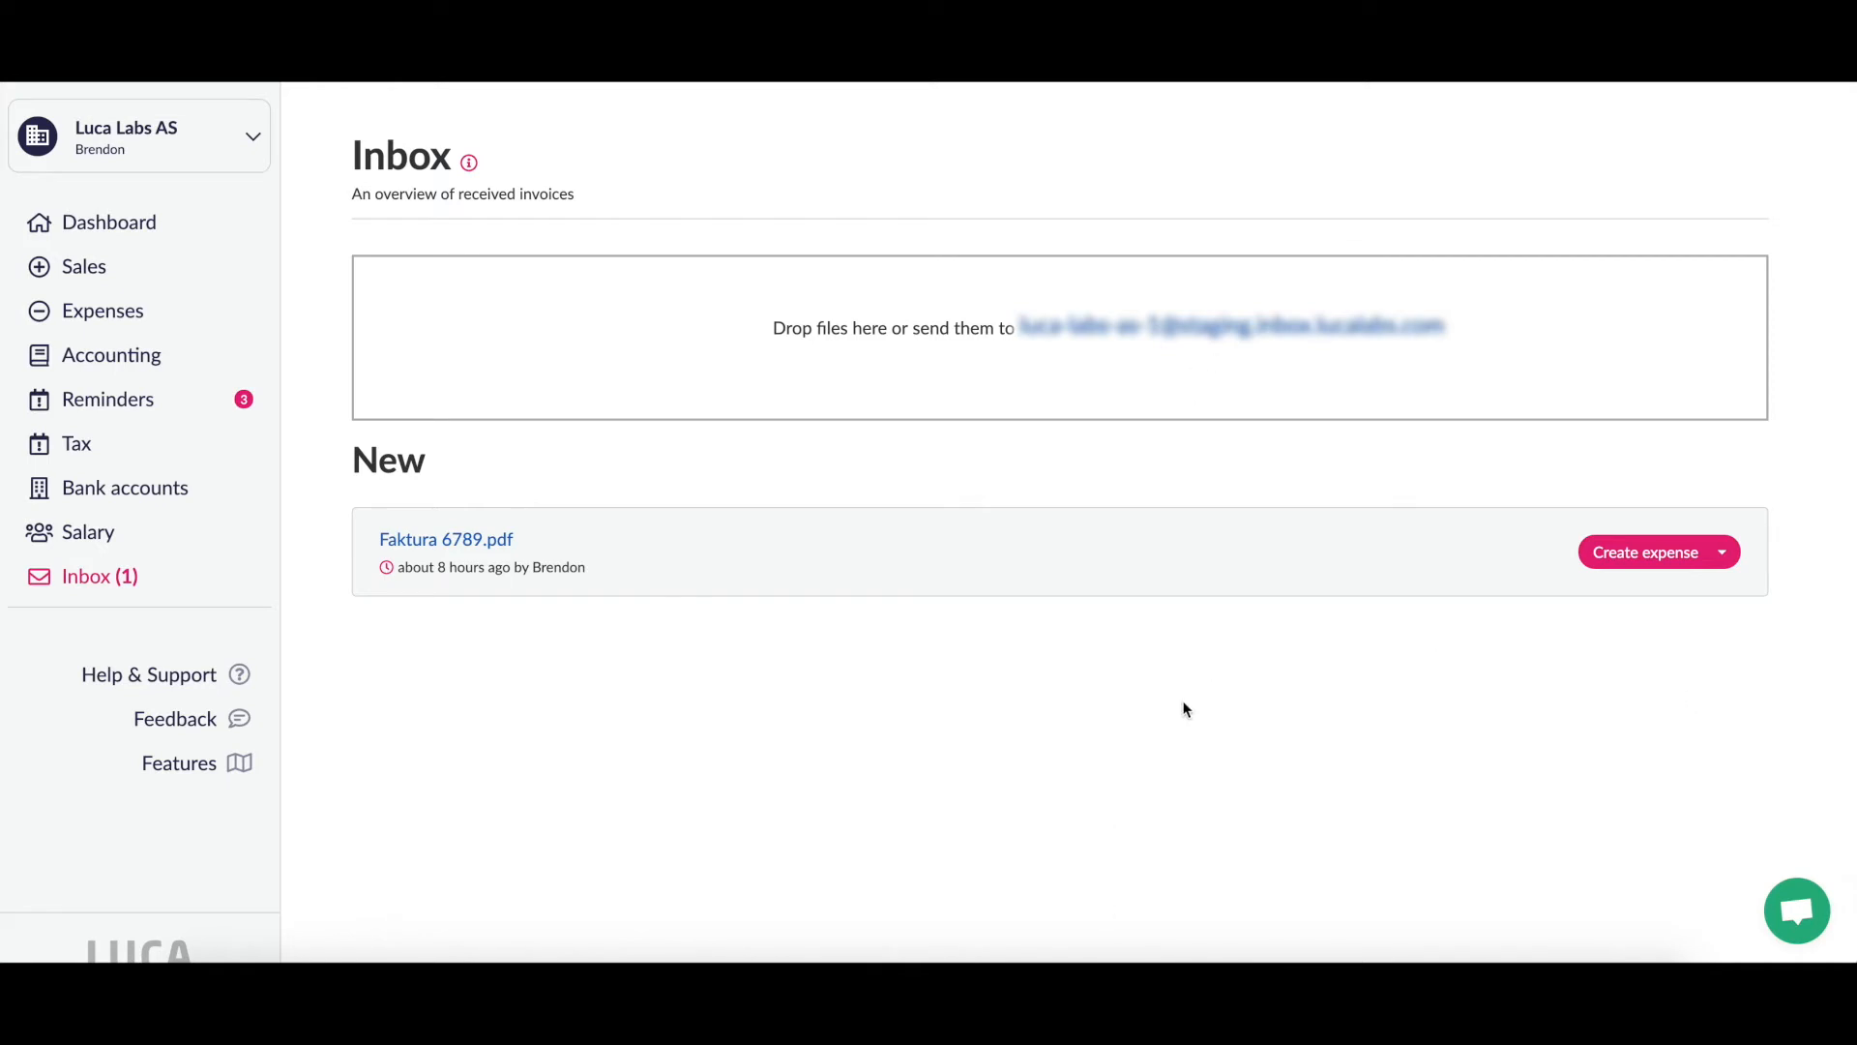
Step: Create an expense from Faktura 6789.pdf and register it as a supplier invoice
{"action": "left_click", "coordinate": [1625, 552]}
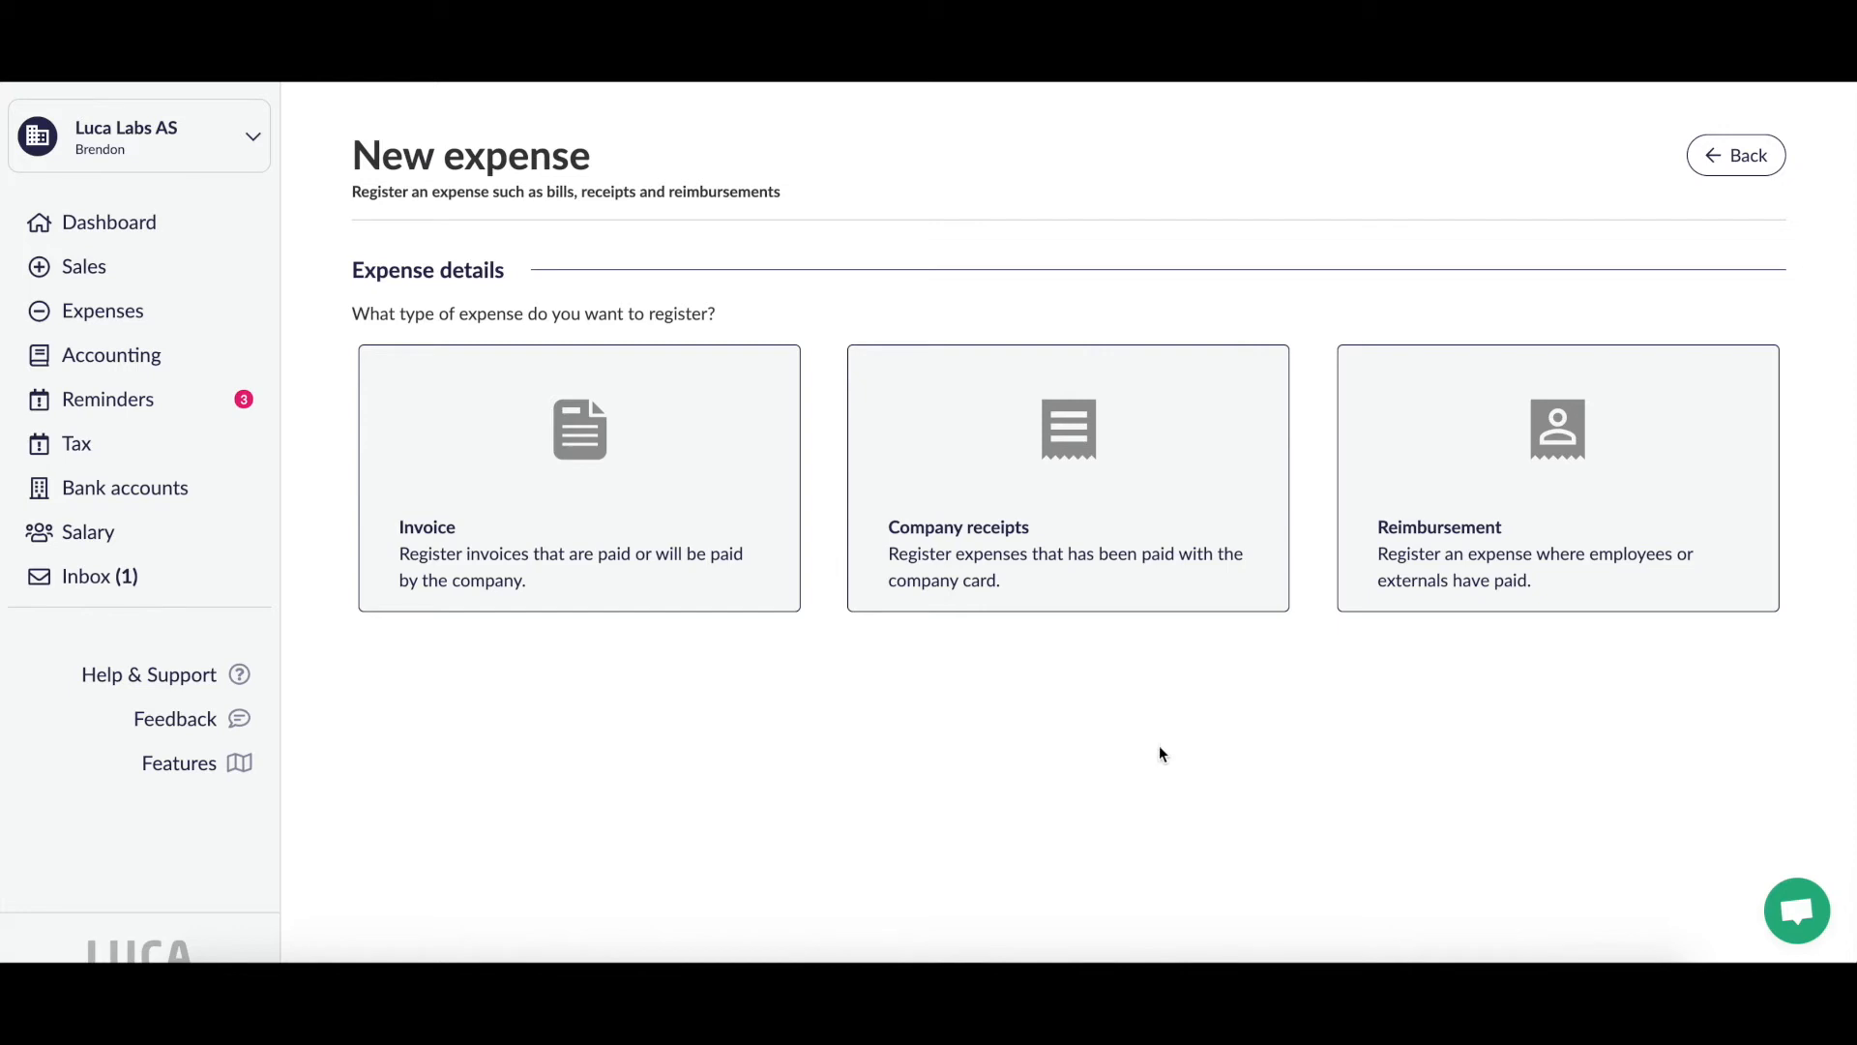
{"action": "left_click", "coordinate": [709, 489]}
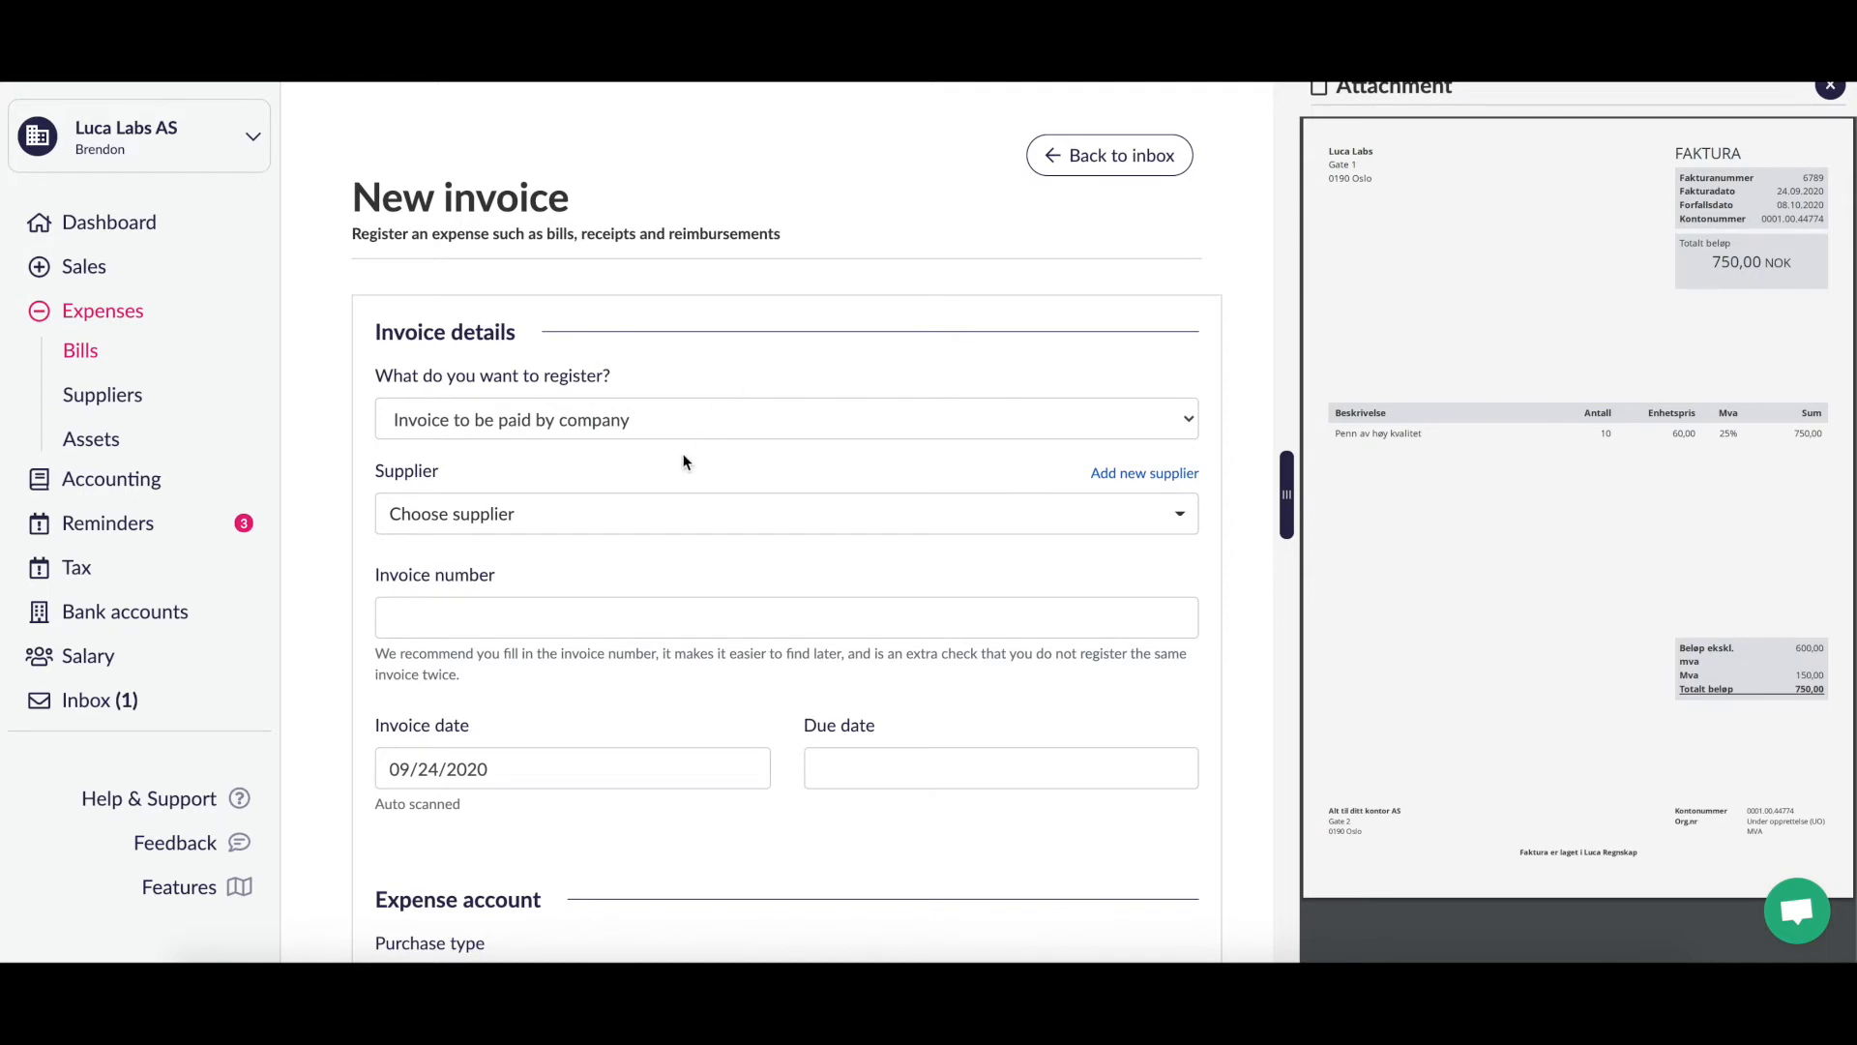
Step: Keep the expense type as invoice paid by company and choose supplier Luca Labs AS
{"action": "left_click", "coordinate": [713, 420]}
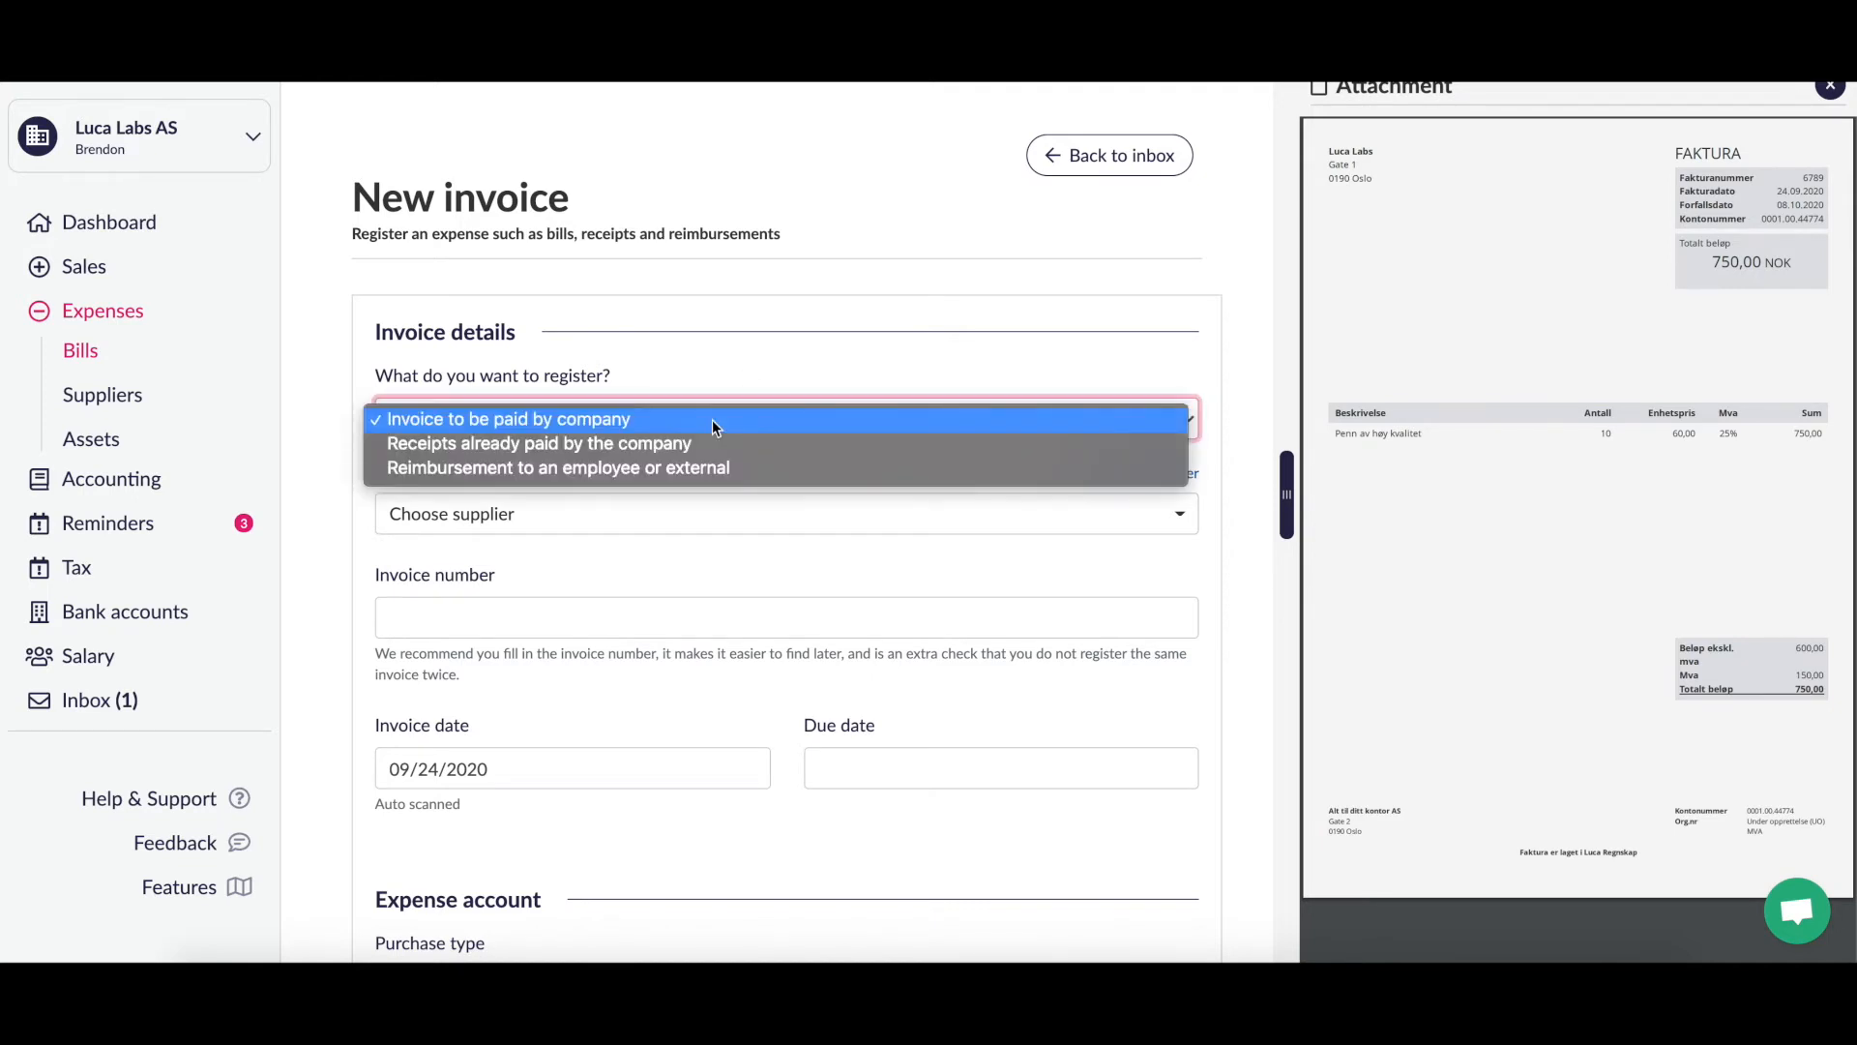
{"action": "left_click", "coordinate": [755, 377]}
{"action": "scroll", "coordinate": [755, 377], "scroll_direction": "down", "scroll_amount": 2}
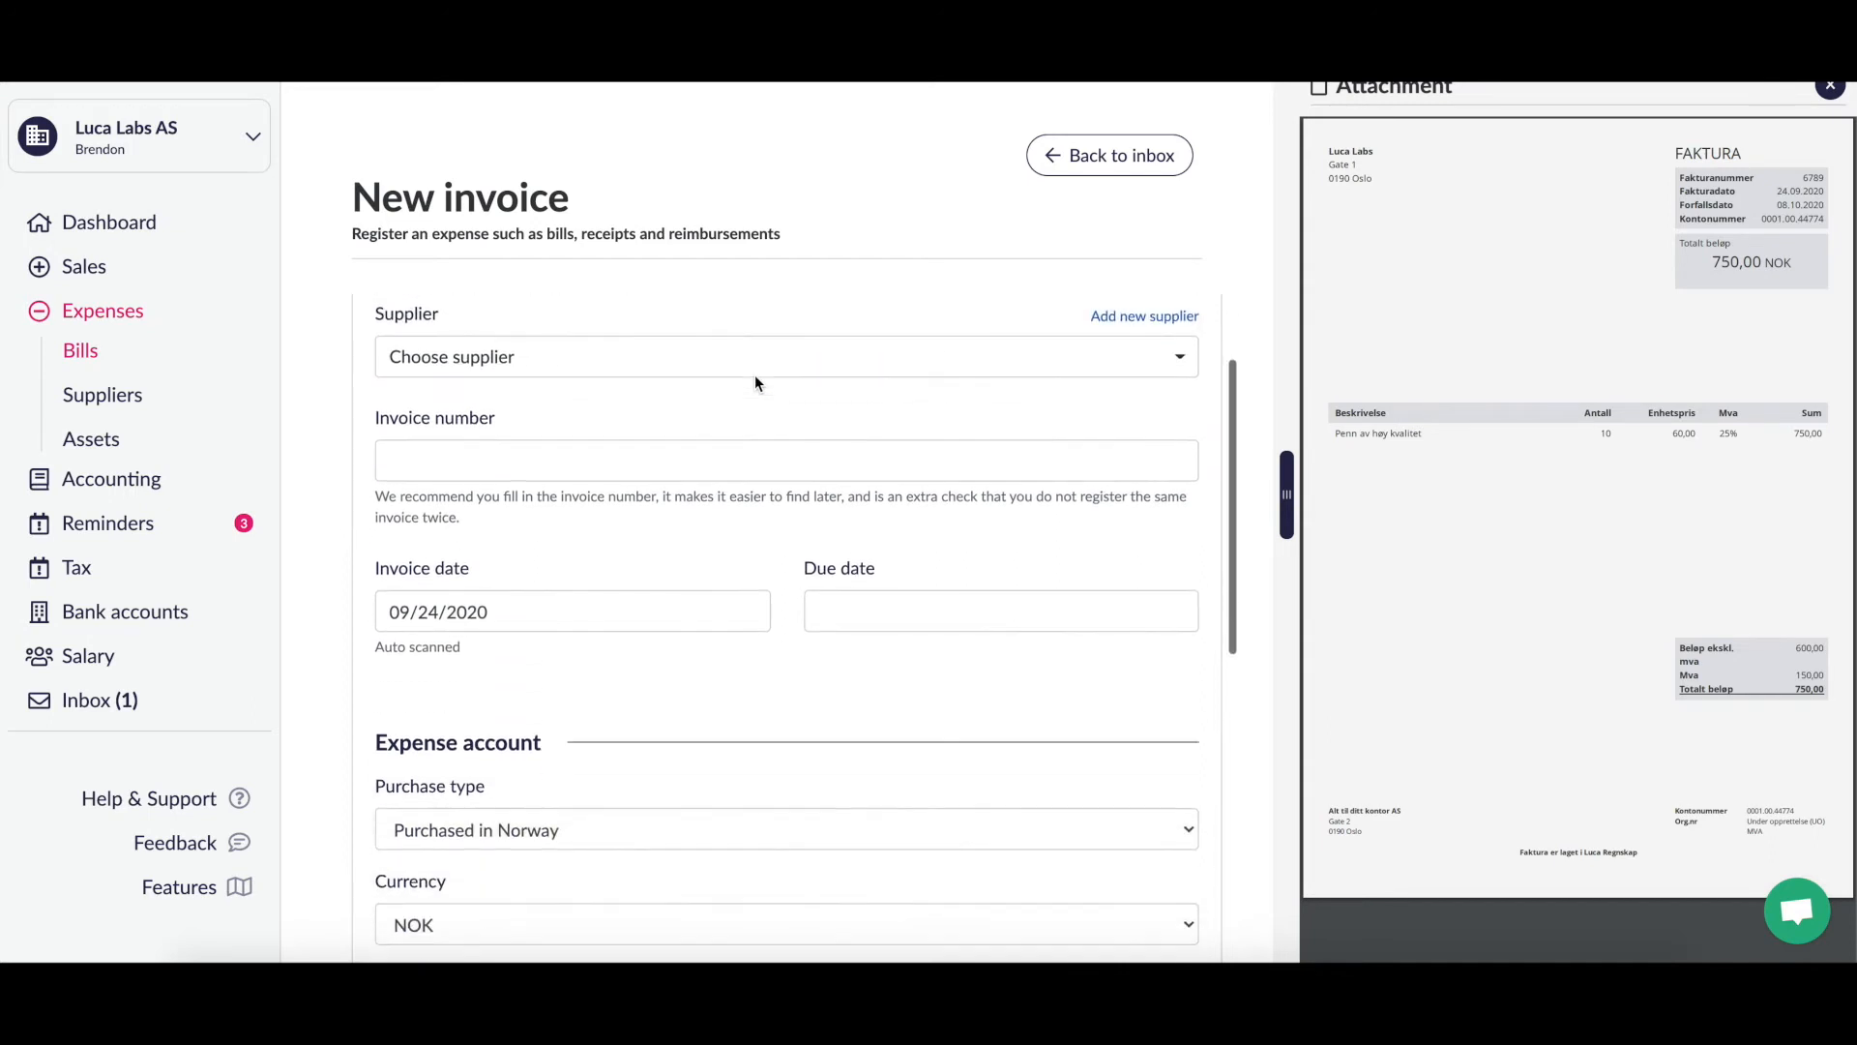
{"action": "left_click", "coordinate": [855, 358]}
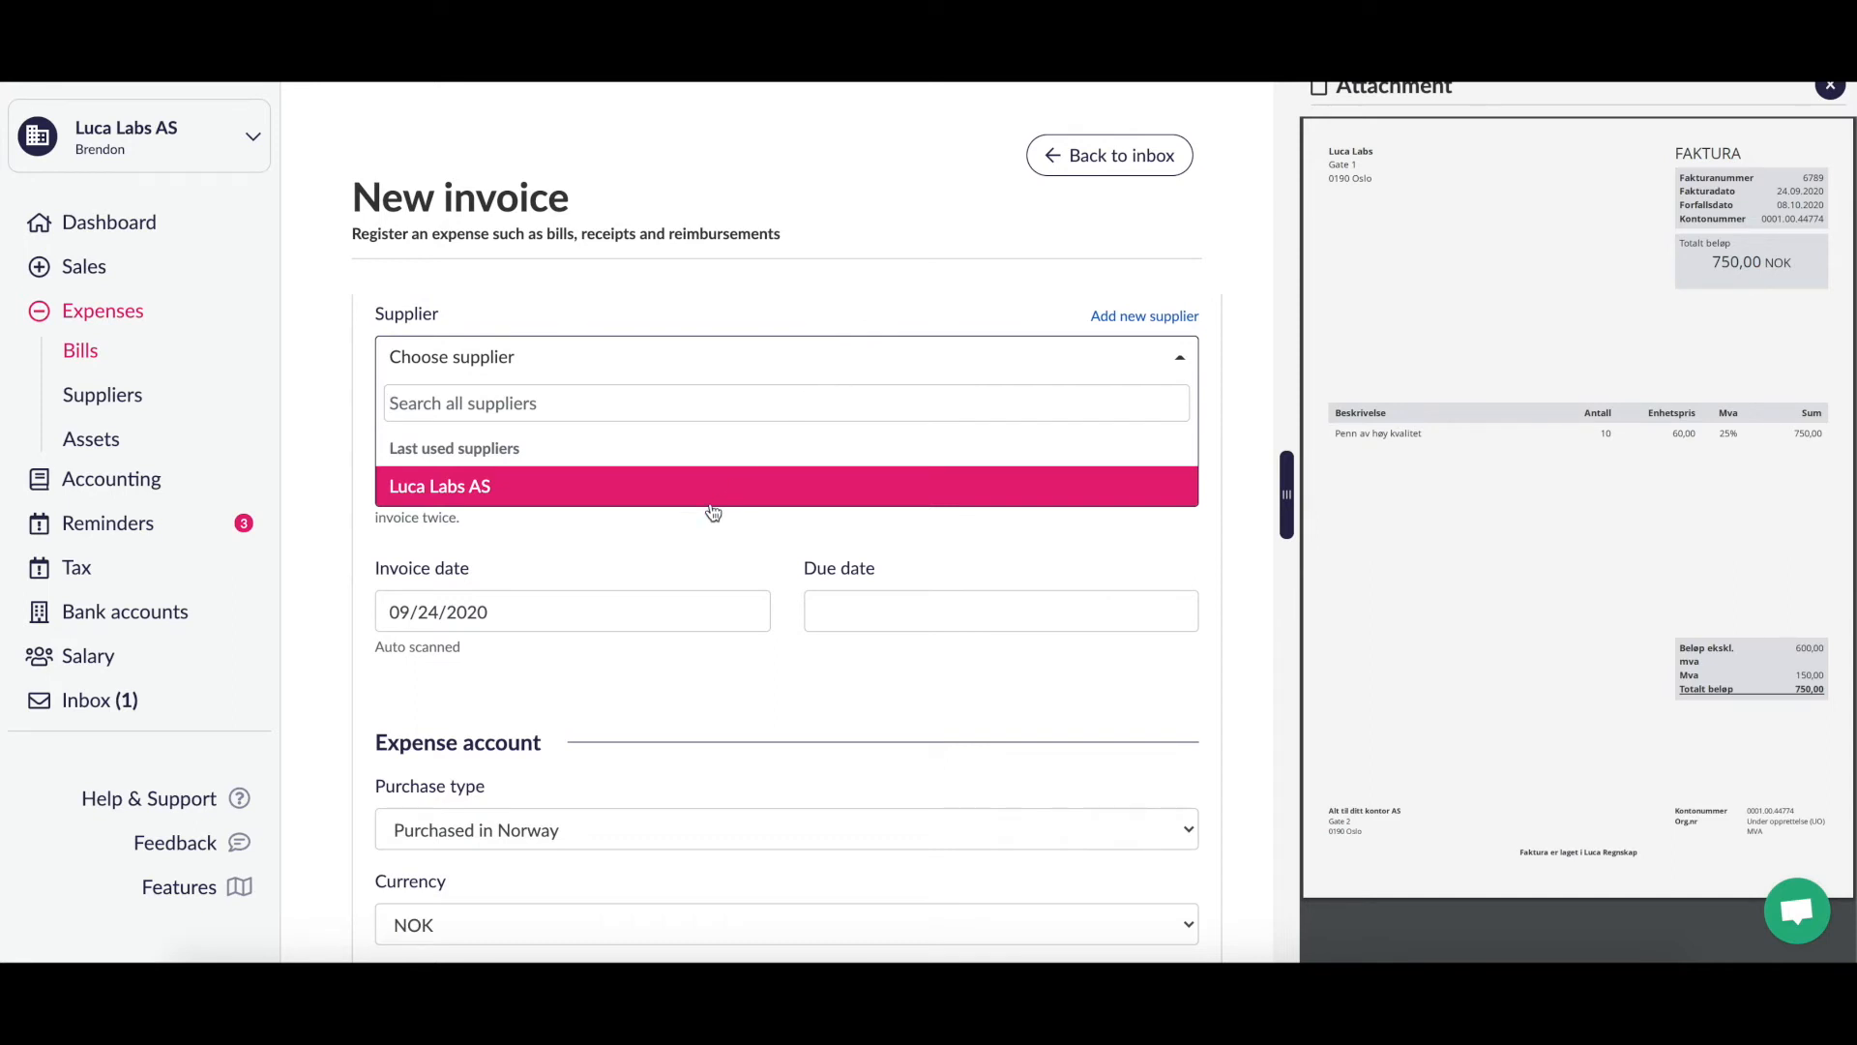
{"action": "left_click", "coordinate": [968, 300]}
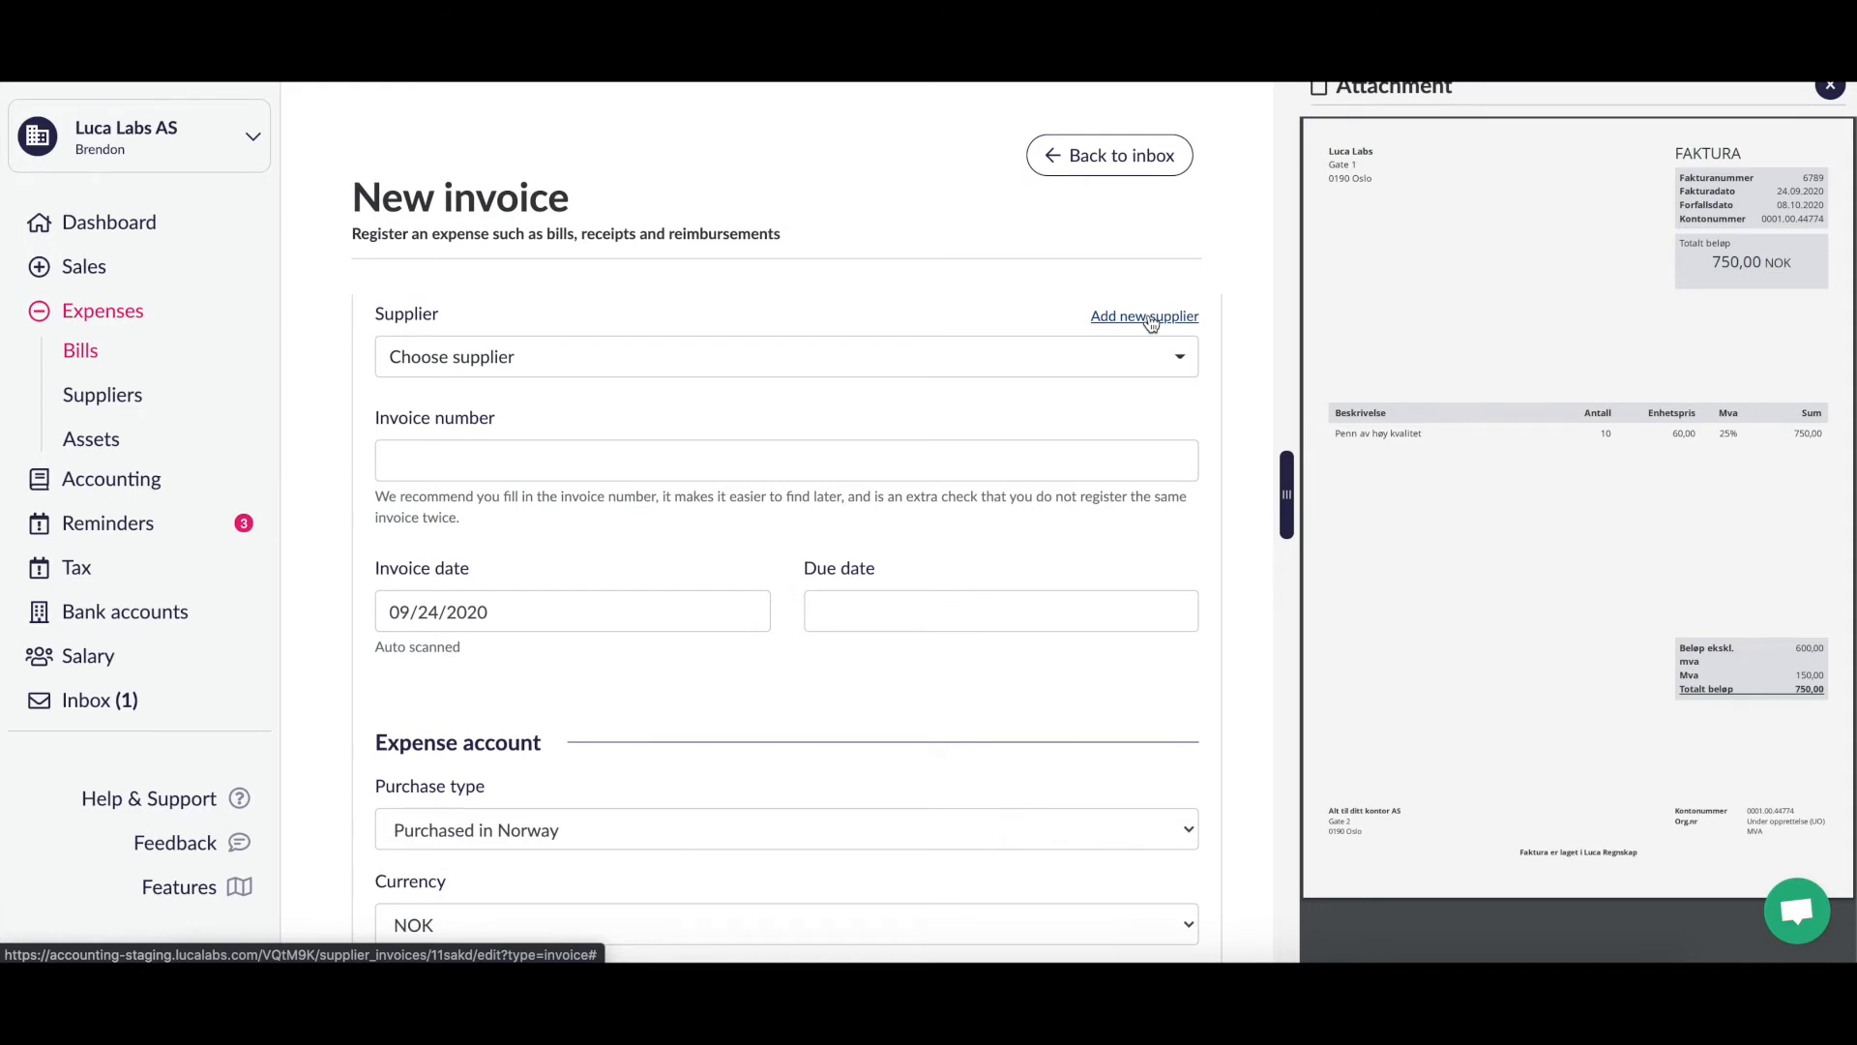
{"action": "left_click", "coordinate": [883, 365]}
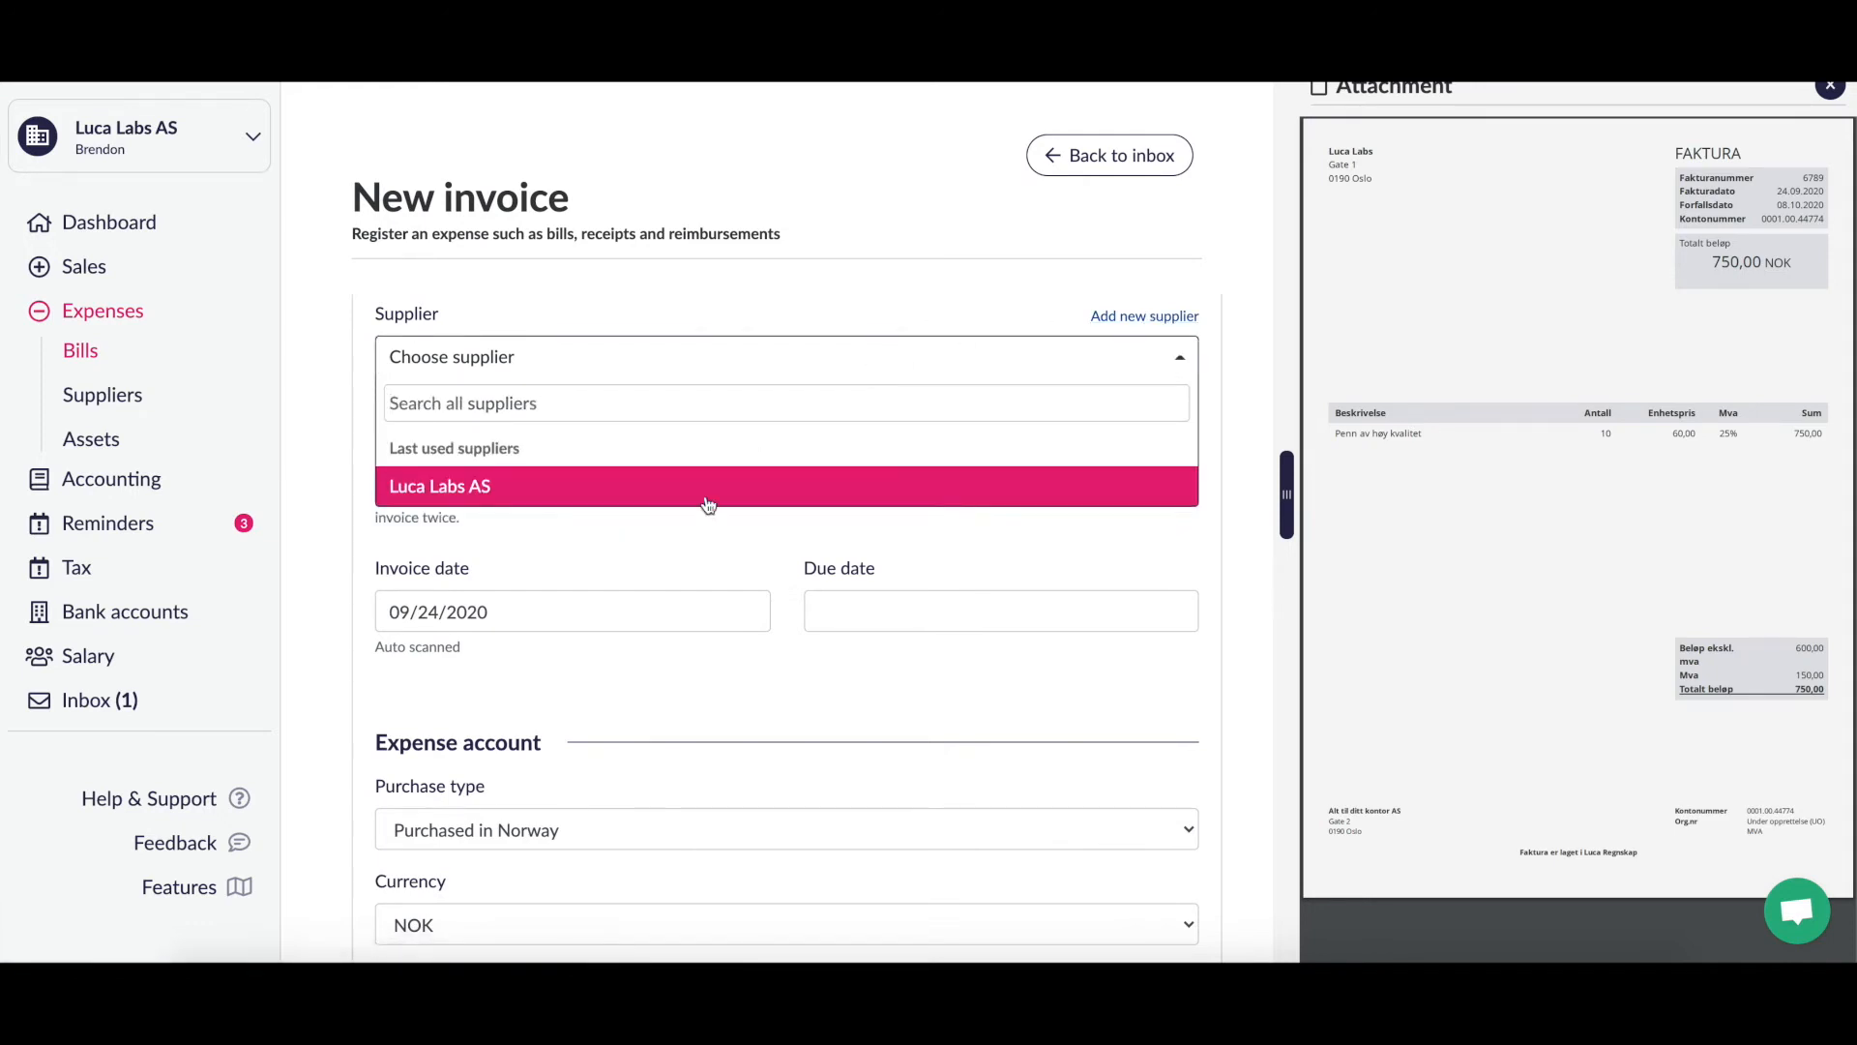
{"action": "left_click", "coordinate": [733, 493]}
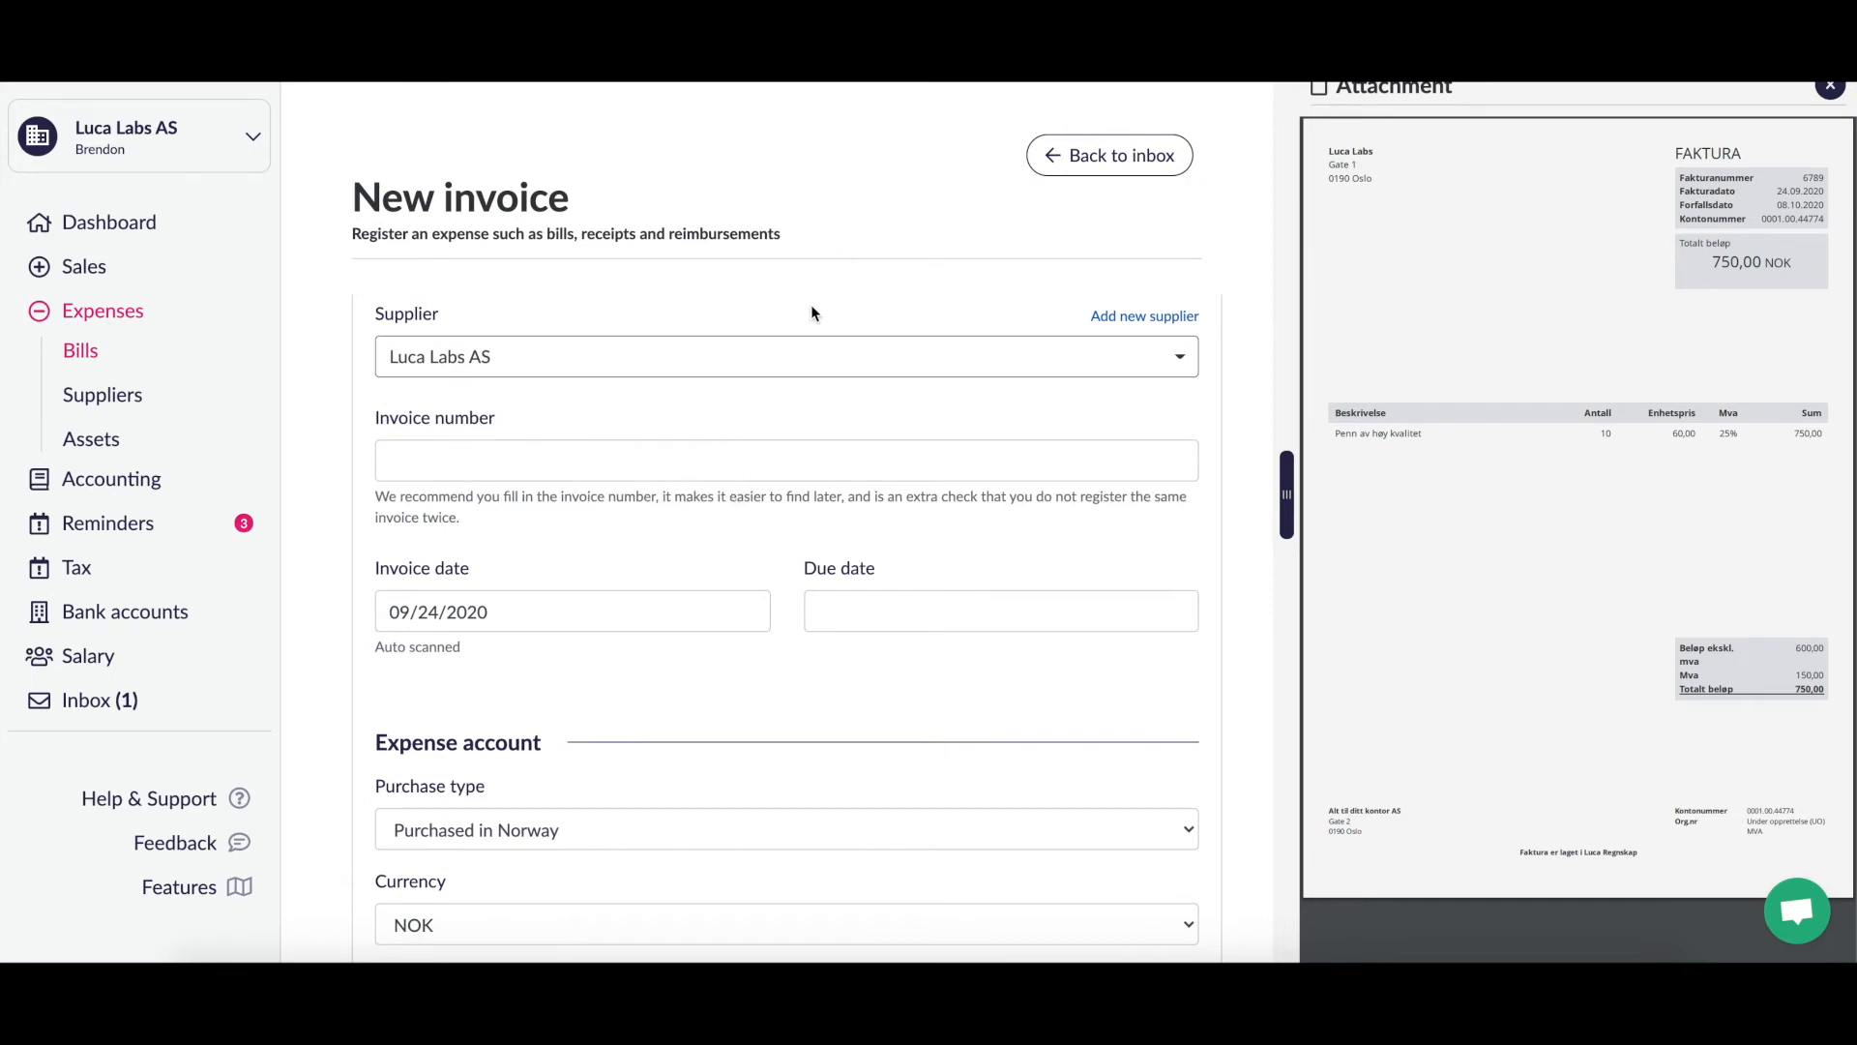
{"action": "scroll", "coordinate": [811, 309], "scroll_direction": "down", "scroll_amount": 2}
{"action": "scroll", "coordinate": [812, 309], "scroll_direction": "up", "scroll_amount": 2}
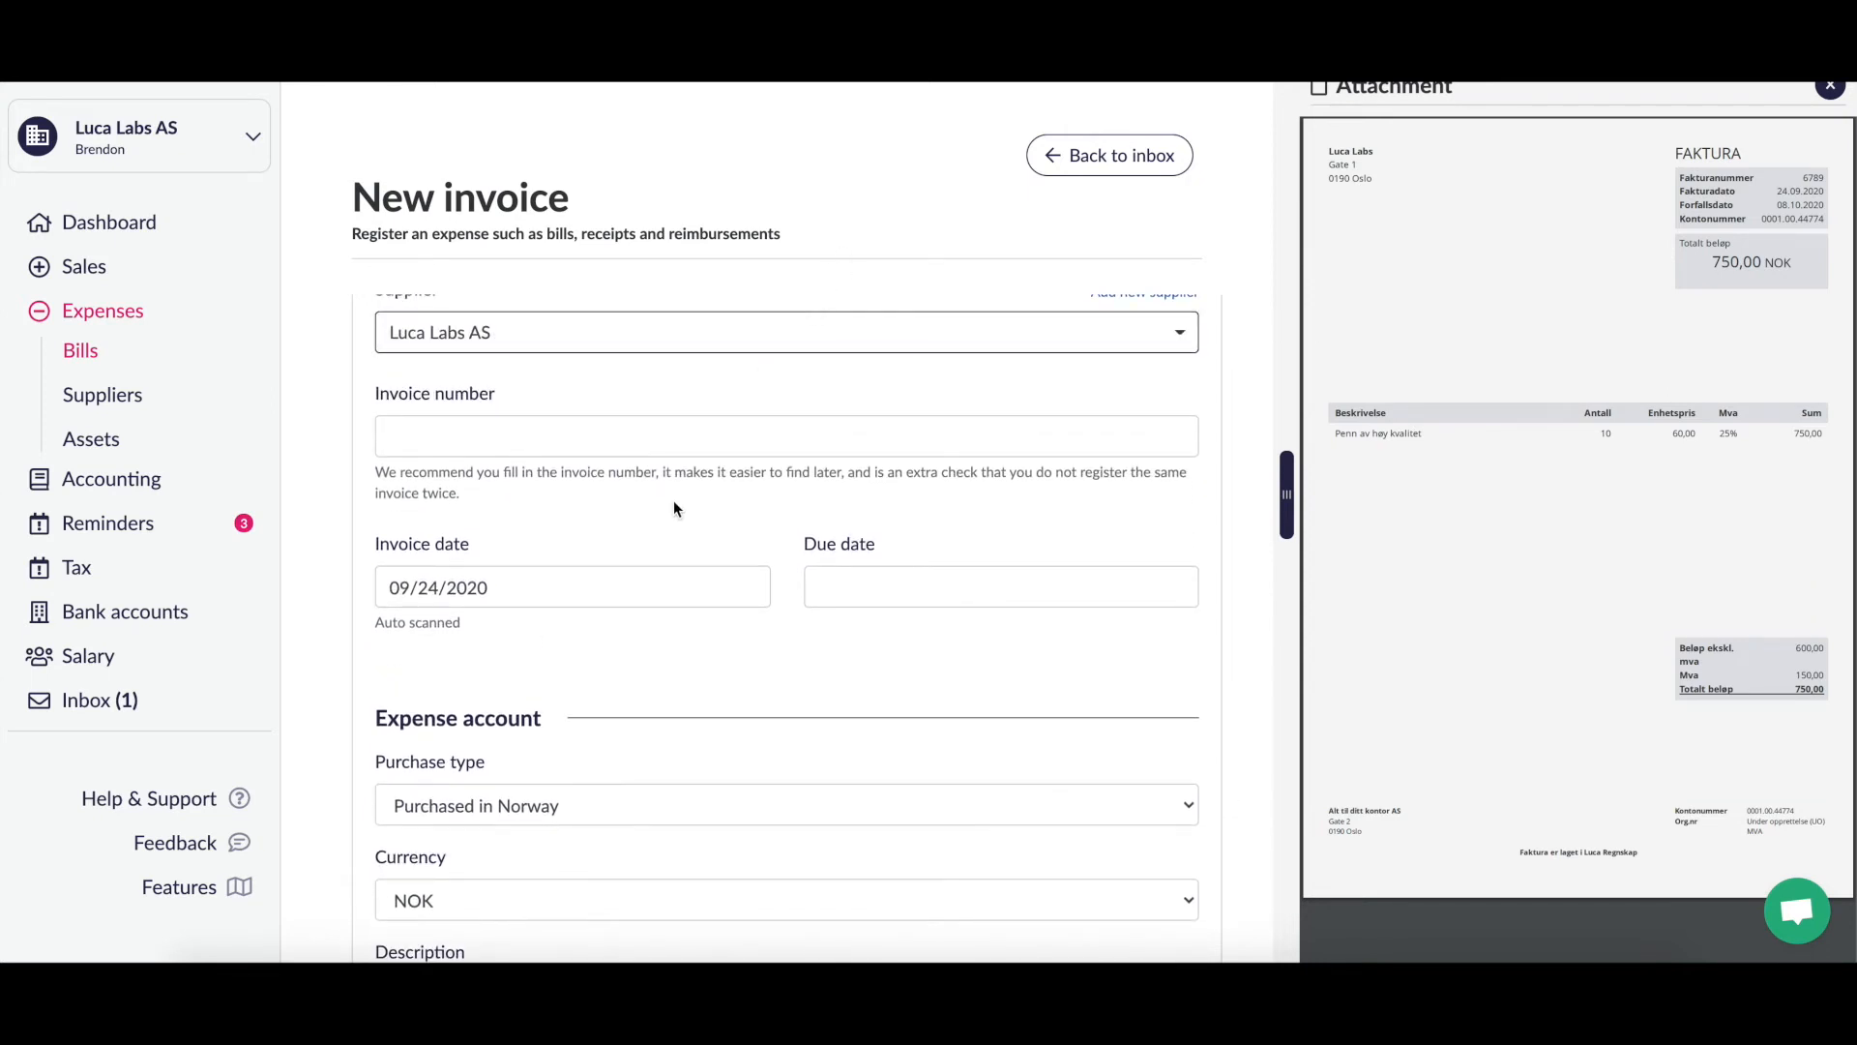
Step: Enter invoice number 6789 and keep the invoice date 09/24/2020
{"action": "left_click", "coordinate": [686, 445]}
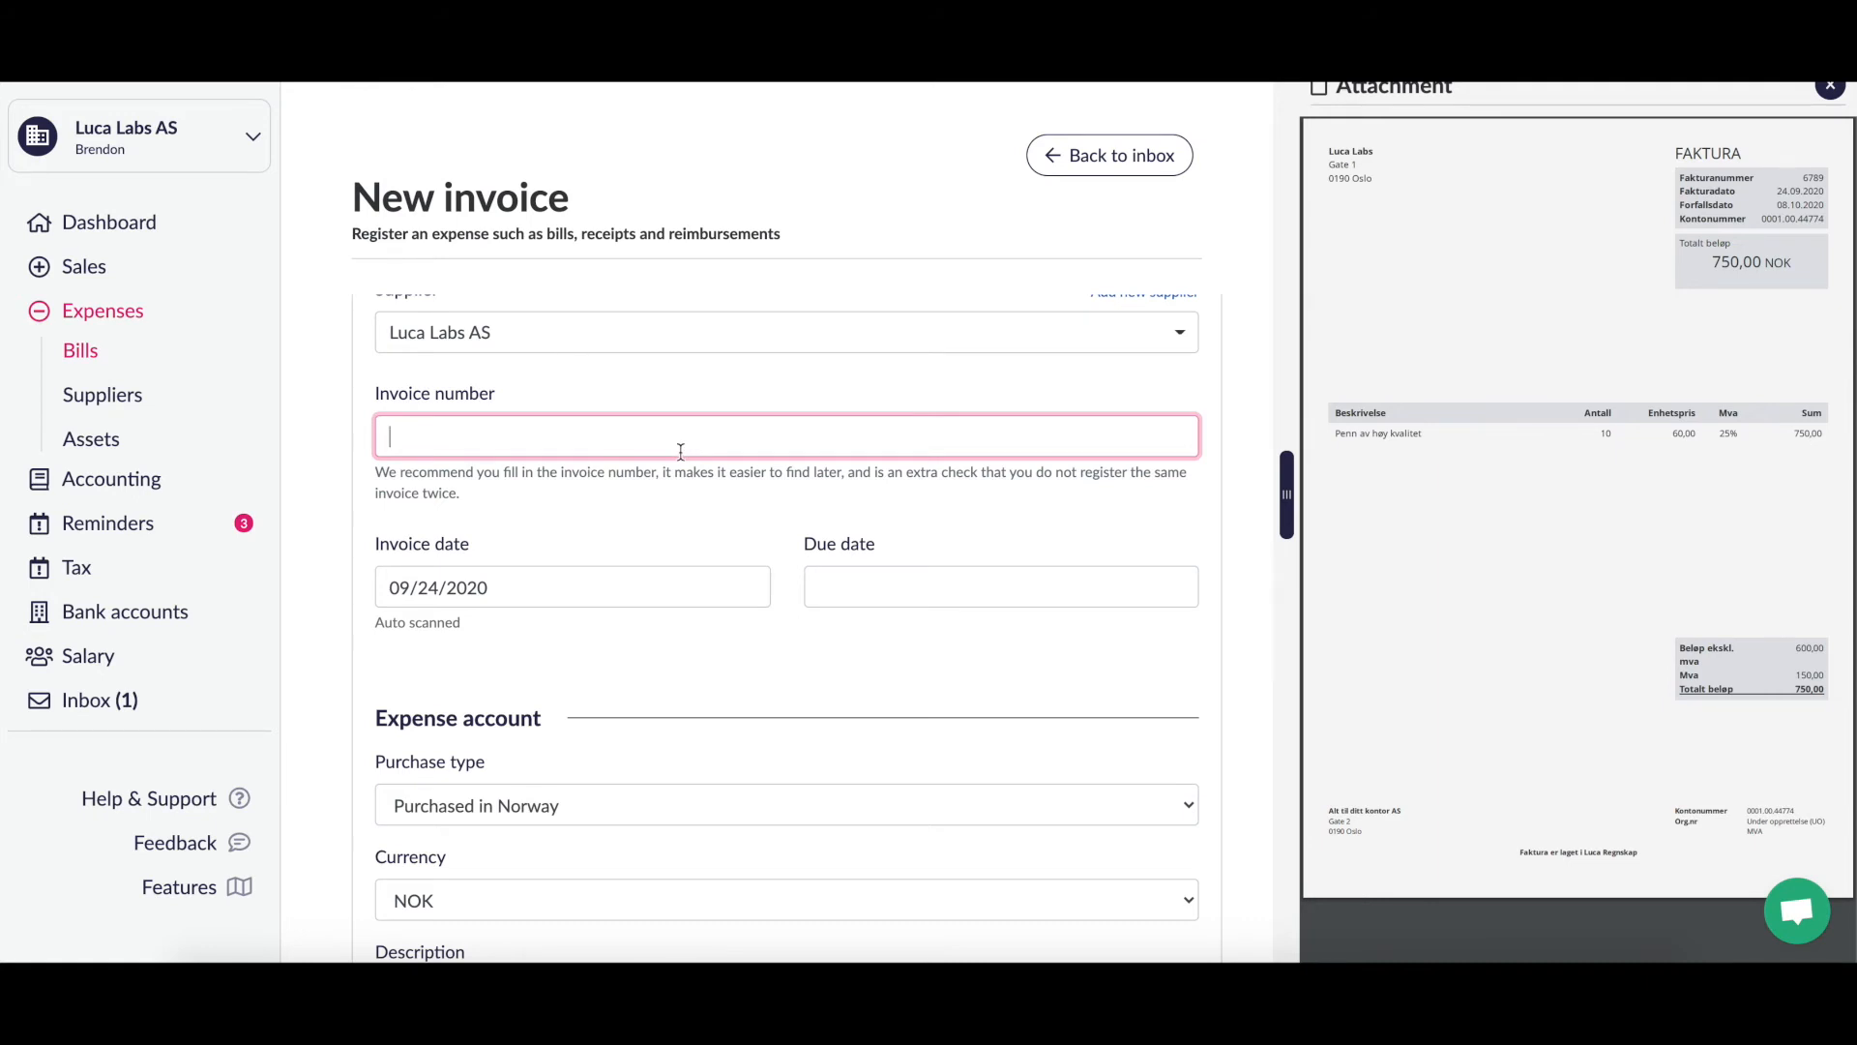
{"action": "type", "text": "6789"}
{"action": "left_click", "coordinate": [515, 530]}
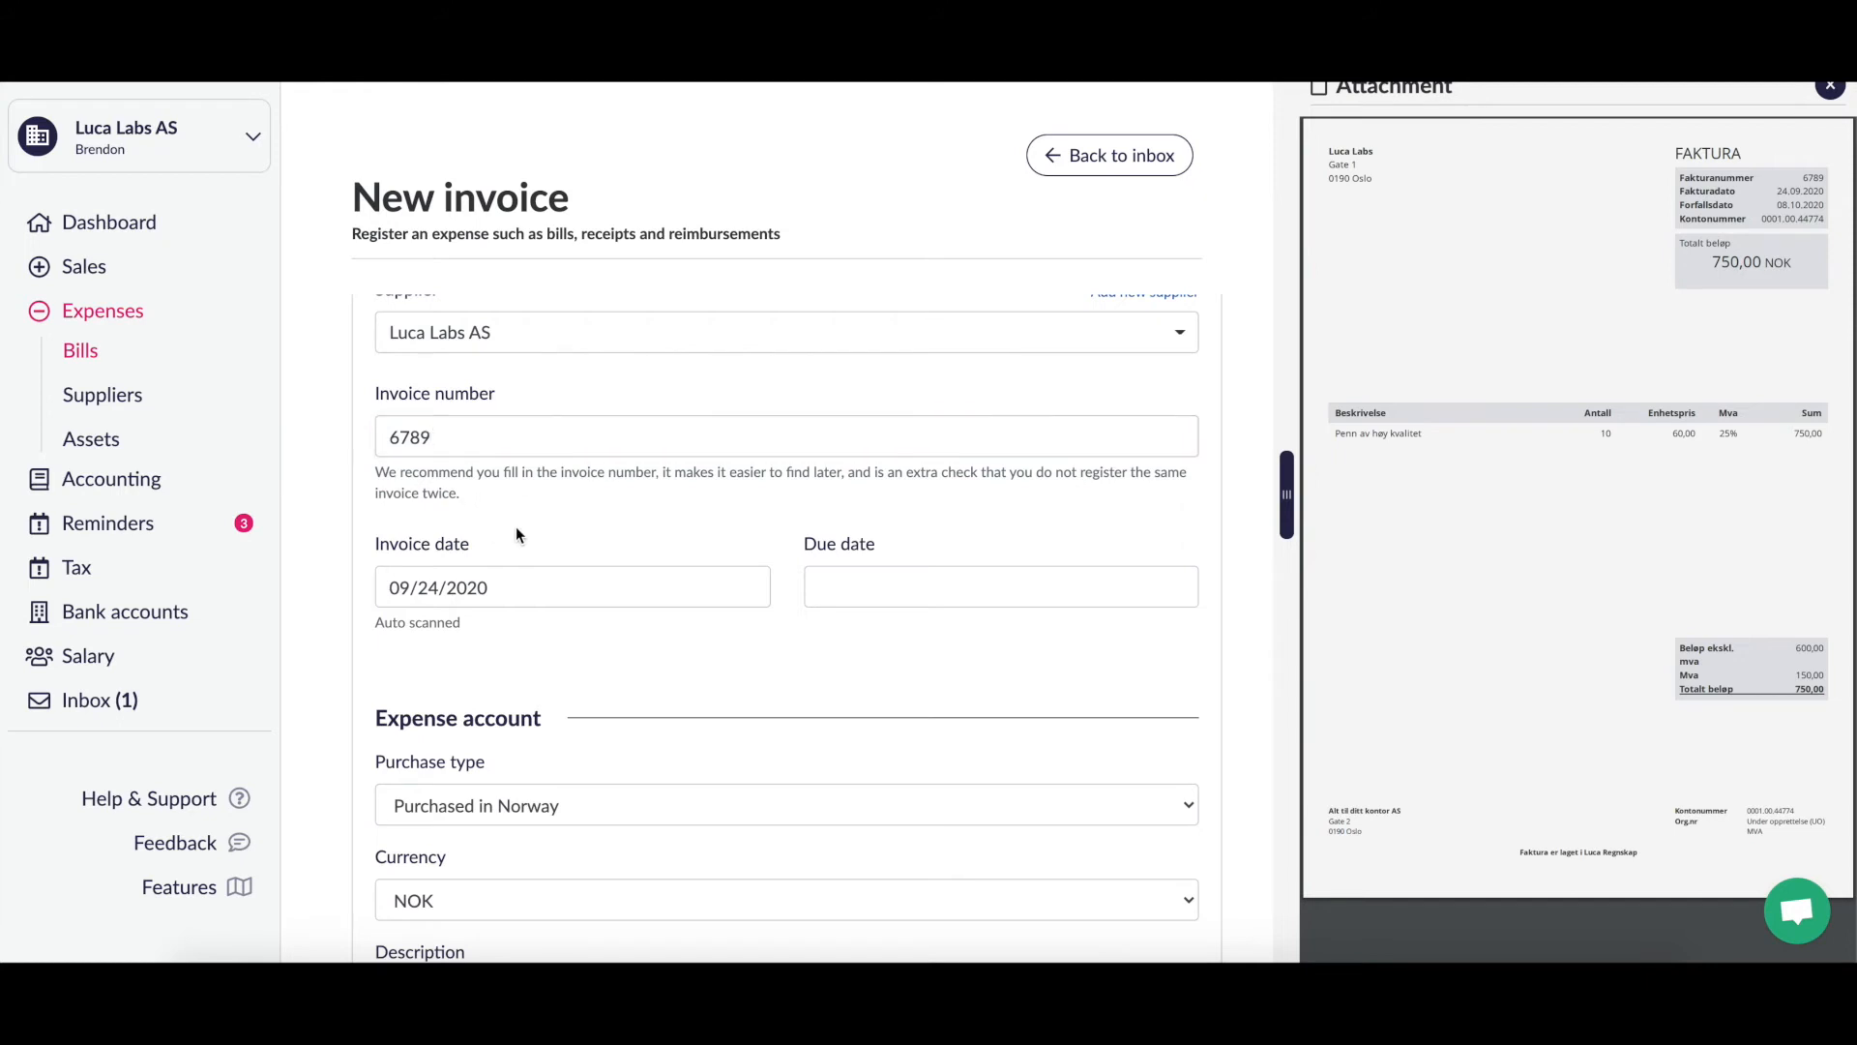
{"action": "left_click", "coordinate": [512, 584]}
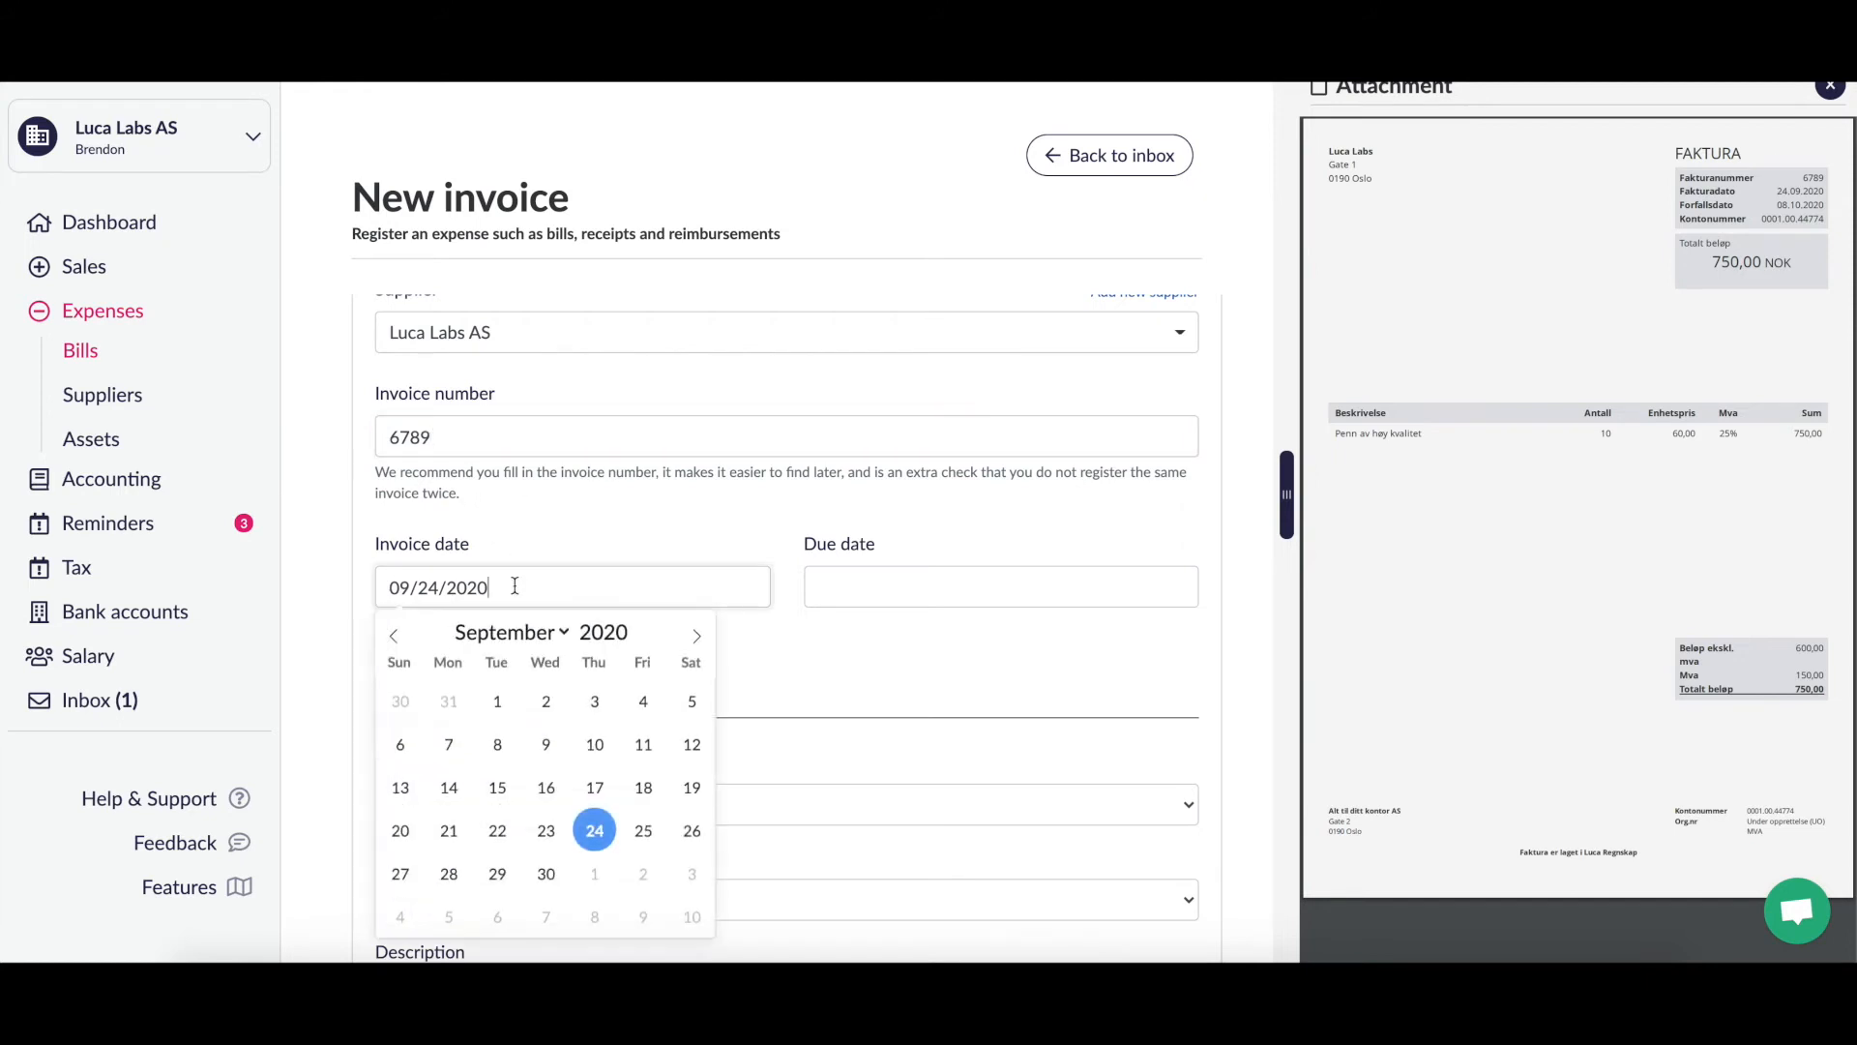
{"action": "left_click", "coordinate": [572, 526]}
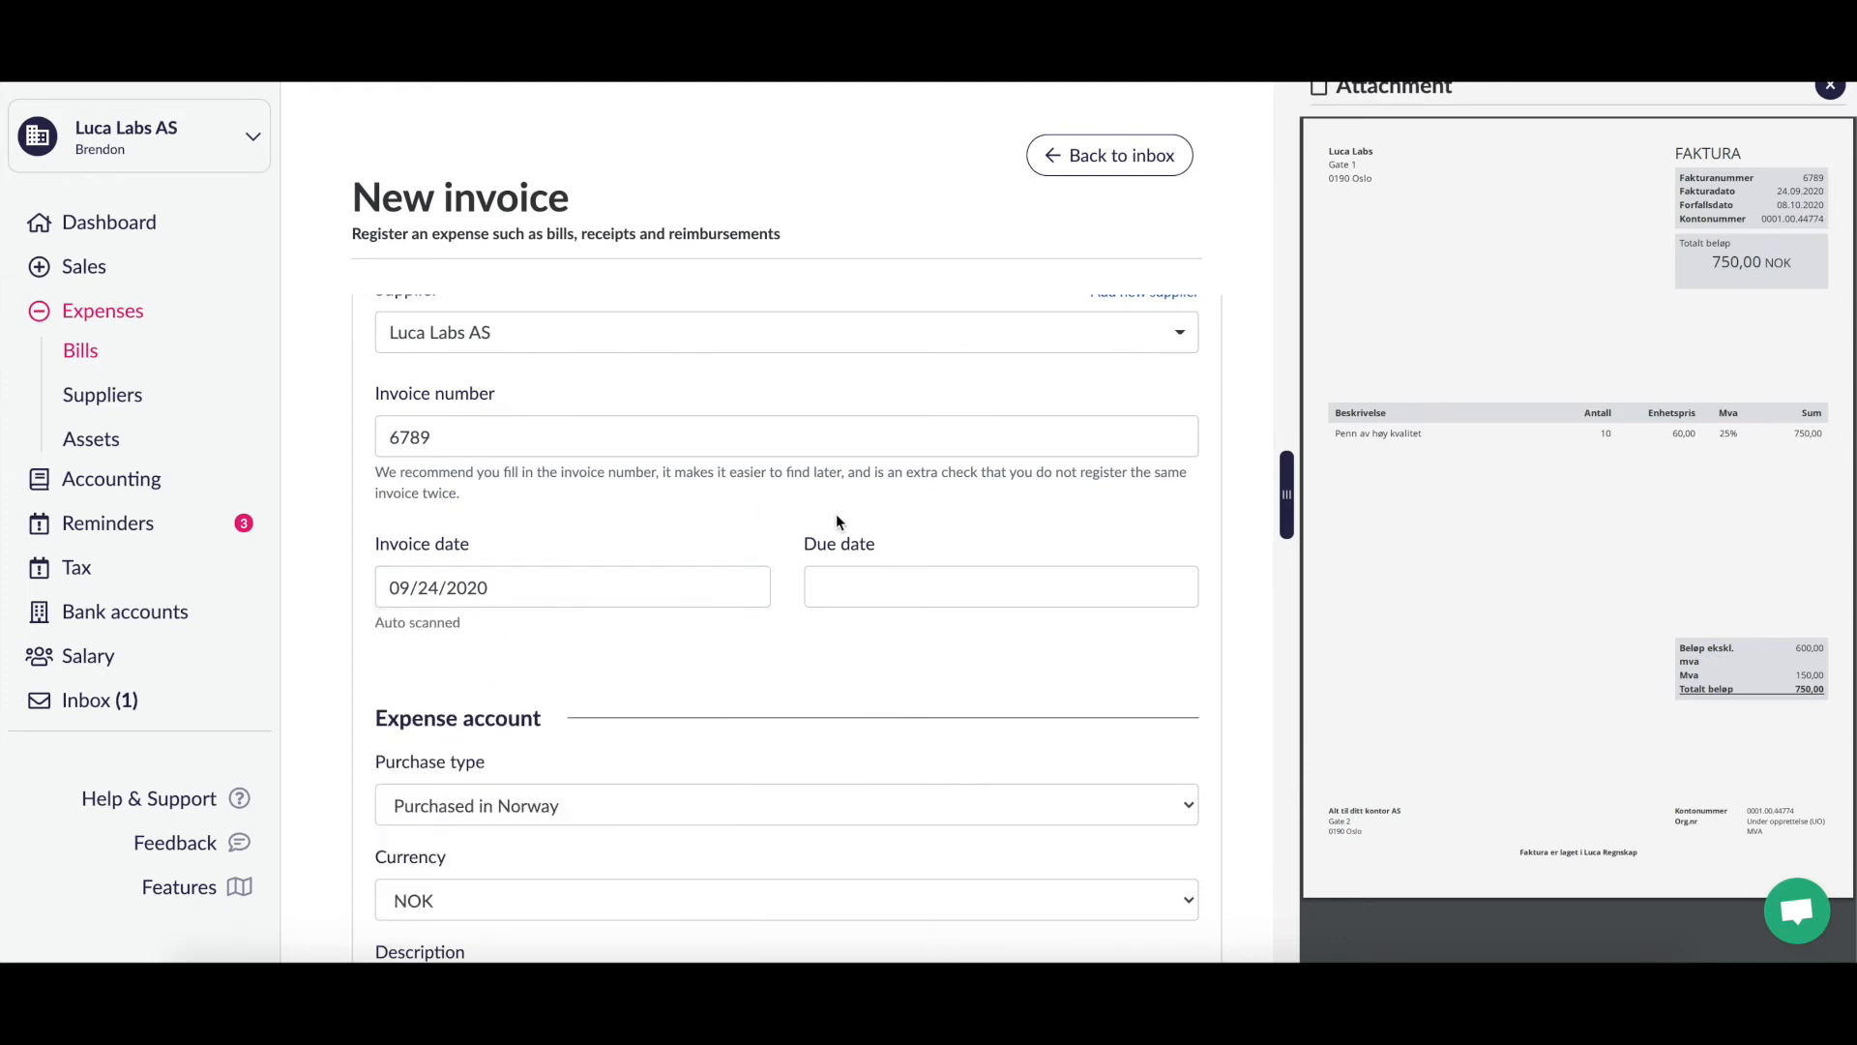
Step: Set the due date to October 8, 2020 (10/08/2020)
{"action": "left_click", "coordinate": [961, 574]}
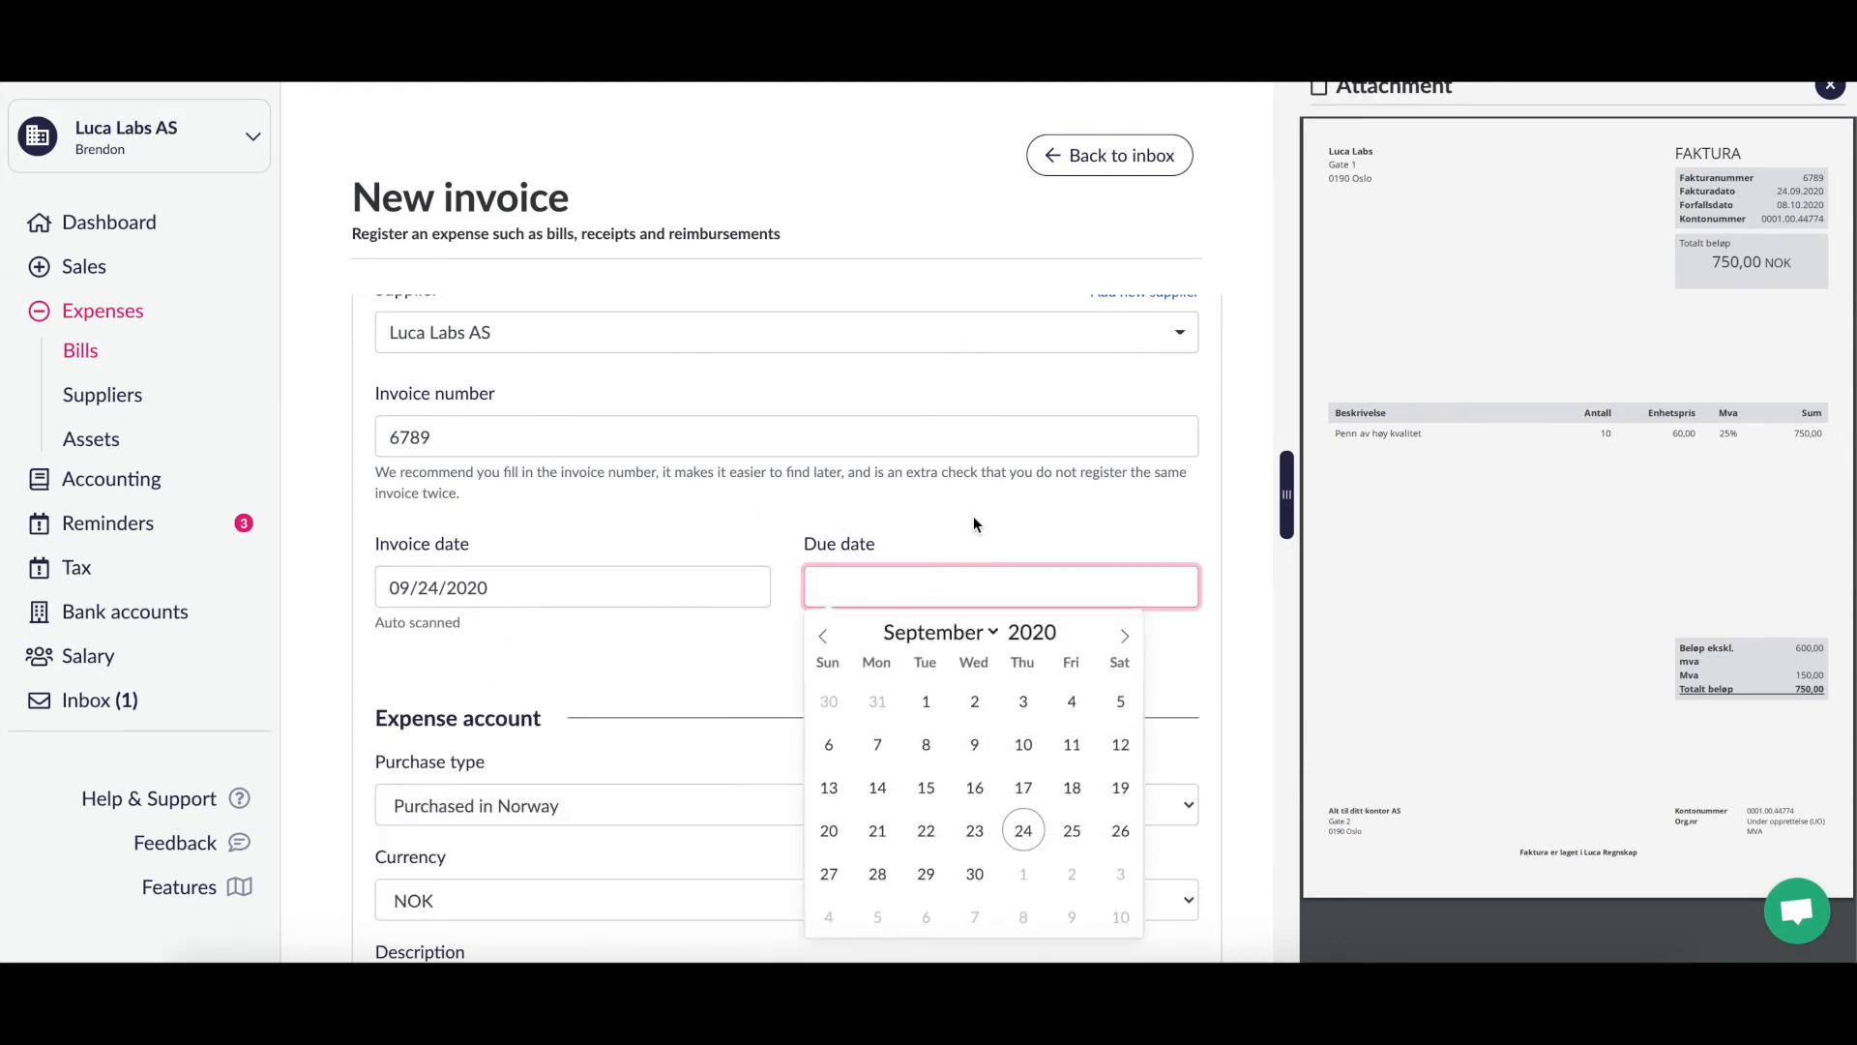
{"action": "left_click", "coordinate": [1125, 637]}
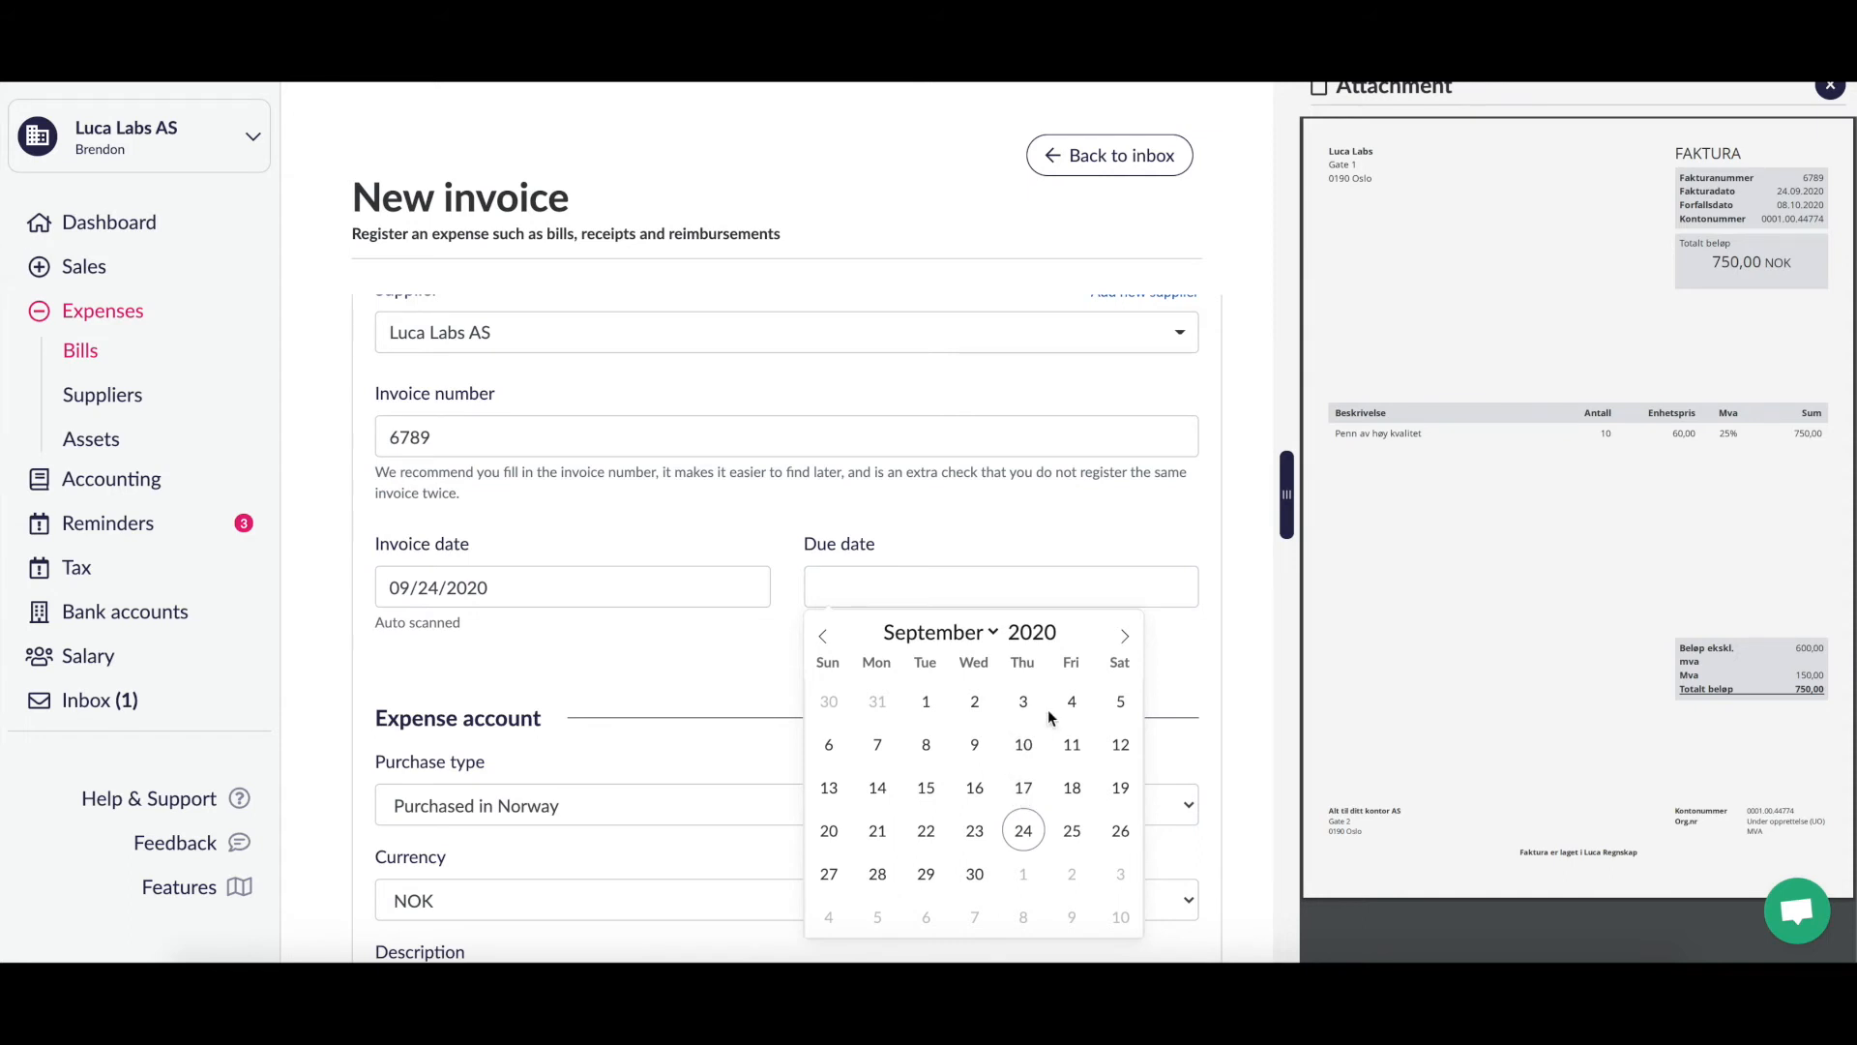
{"action": "left_click", "coordinate": [1125, 639]}
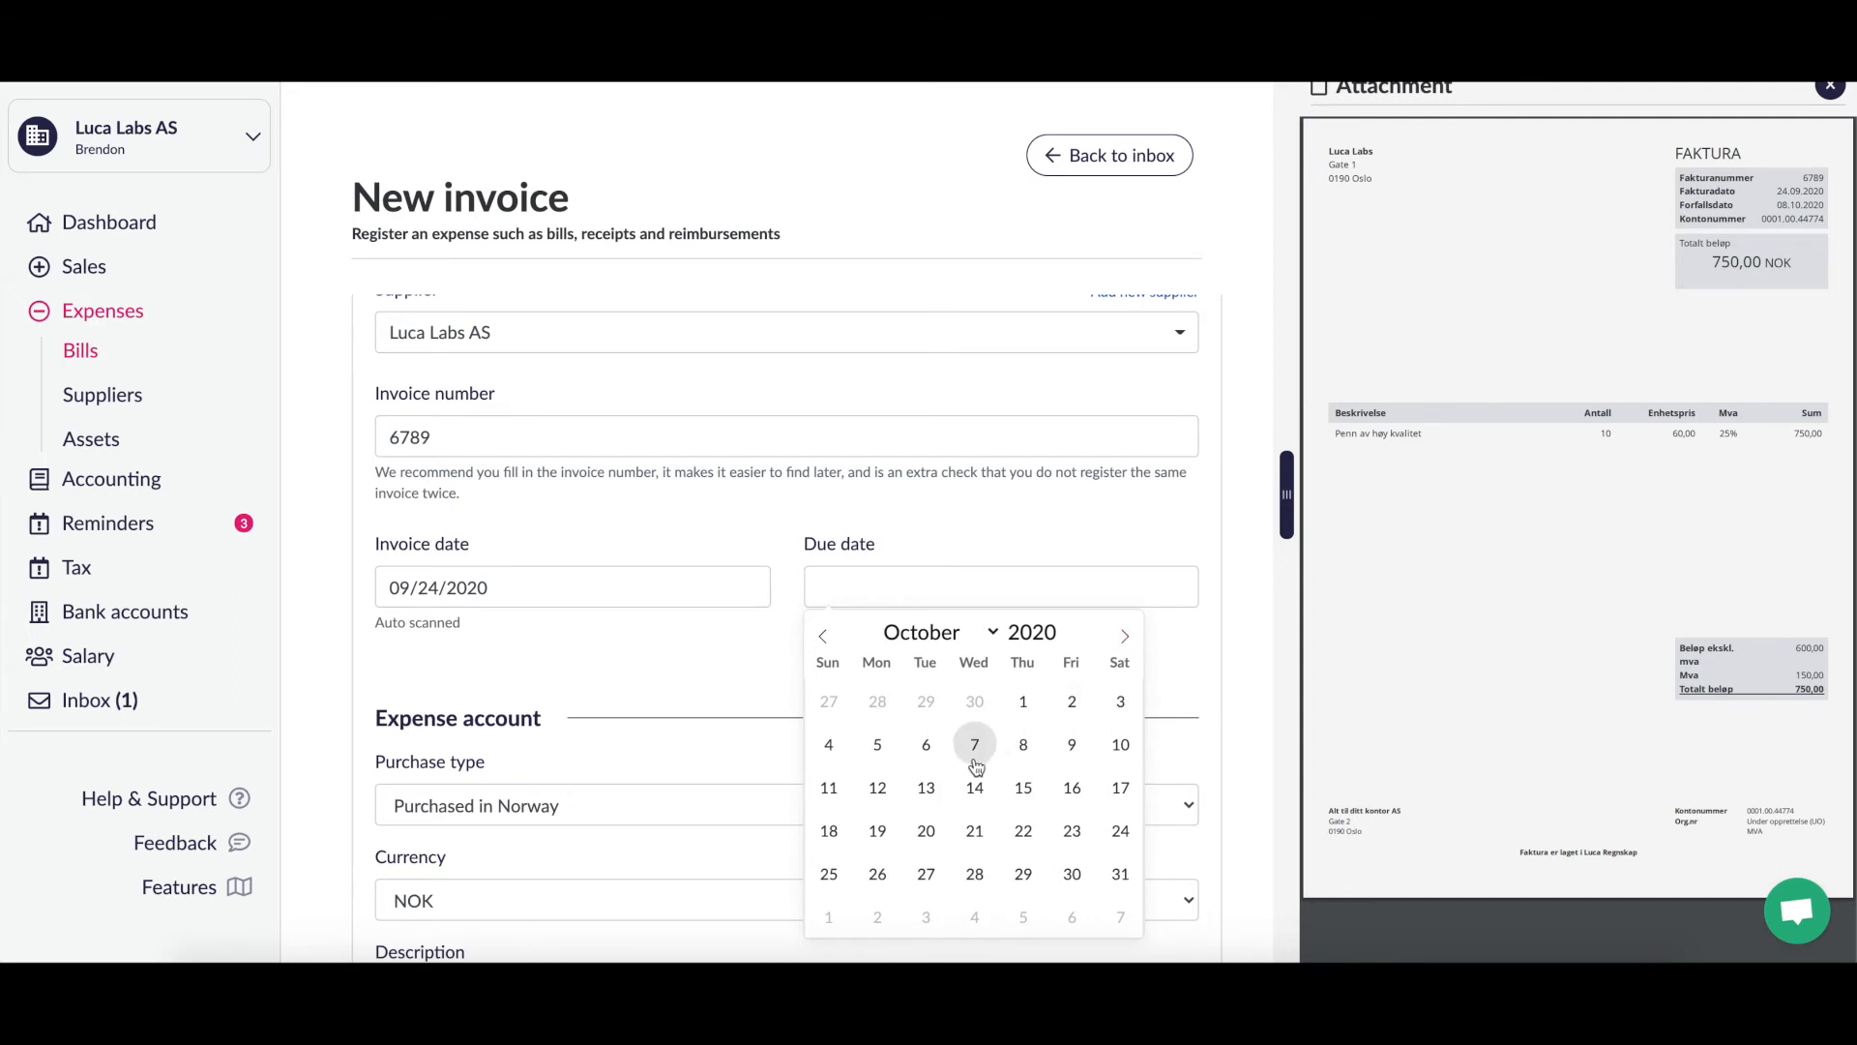
{"action": "left_click", "coordinate": [1021, 745]}
{"action": "scroll", "coordinate": [1013, 691], "scroll_direction": "down", "scroll_amount": 3}
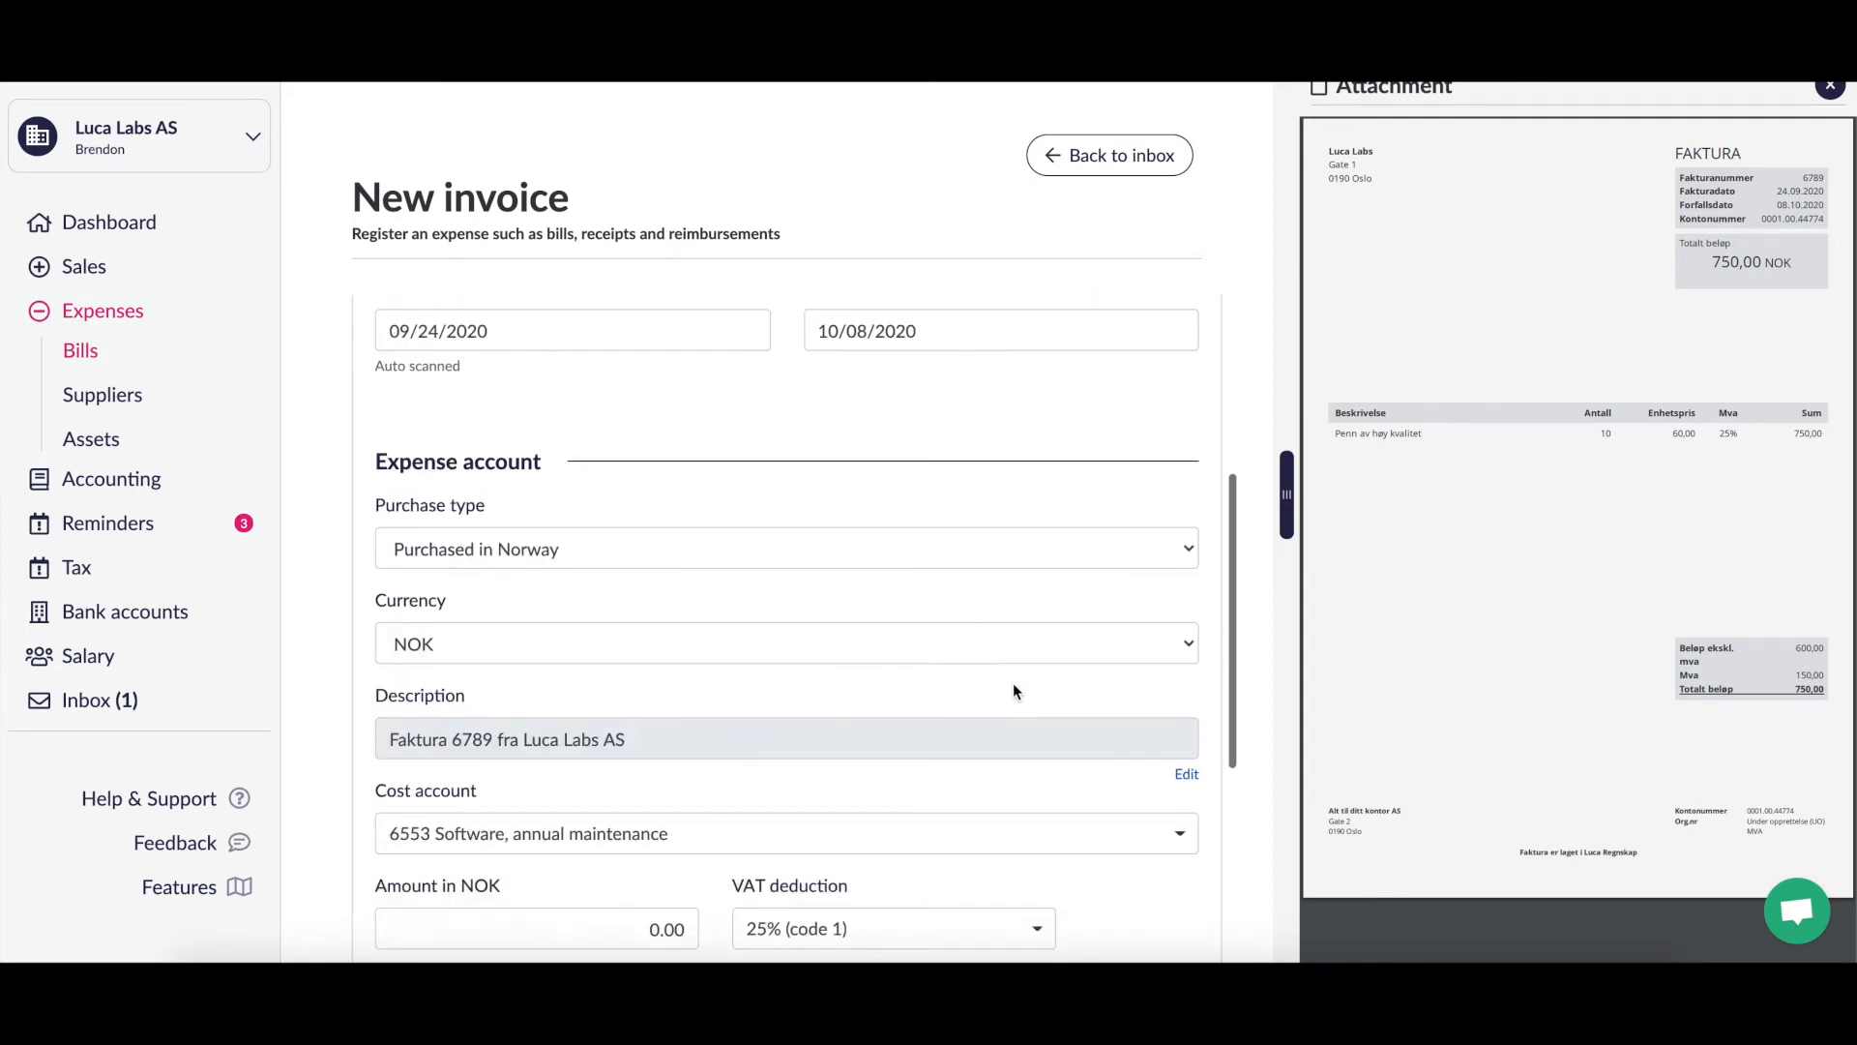
{"action": "scroll", "coordinate": [1013, 685], "scroll_direction": "down", "scroll_amount": 1}
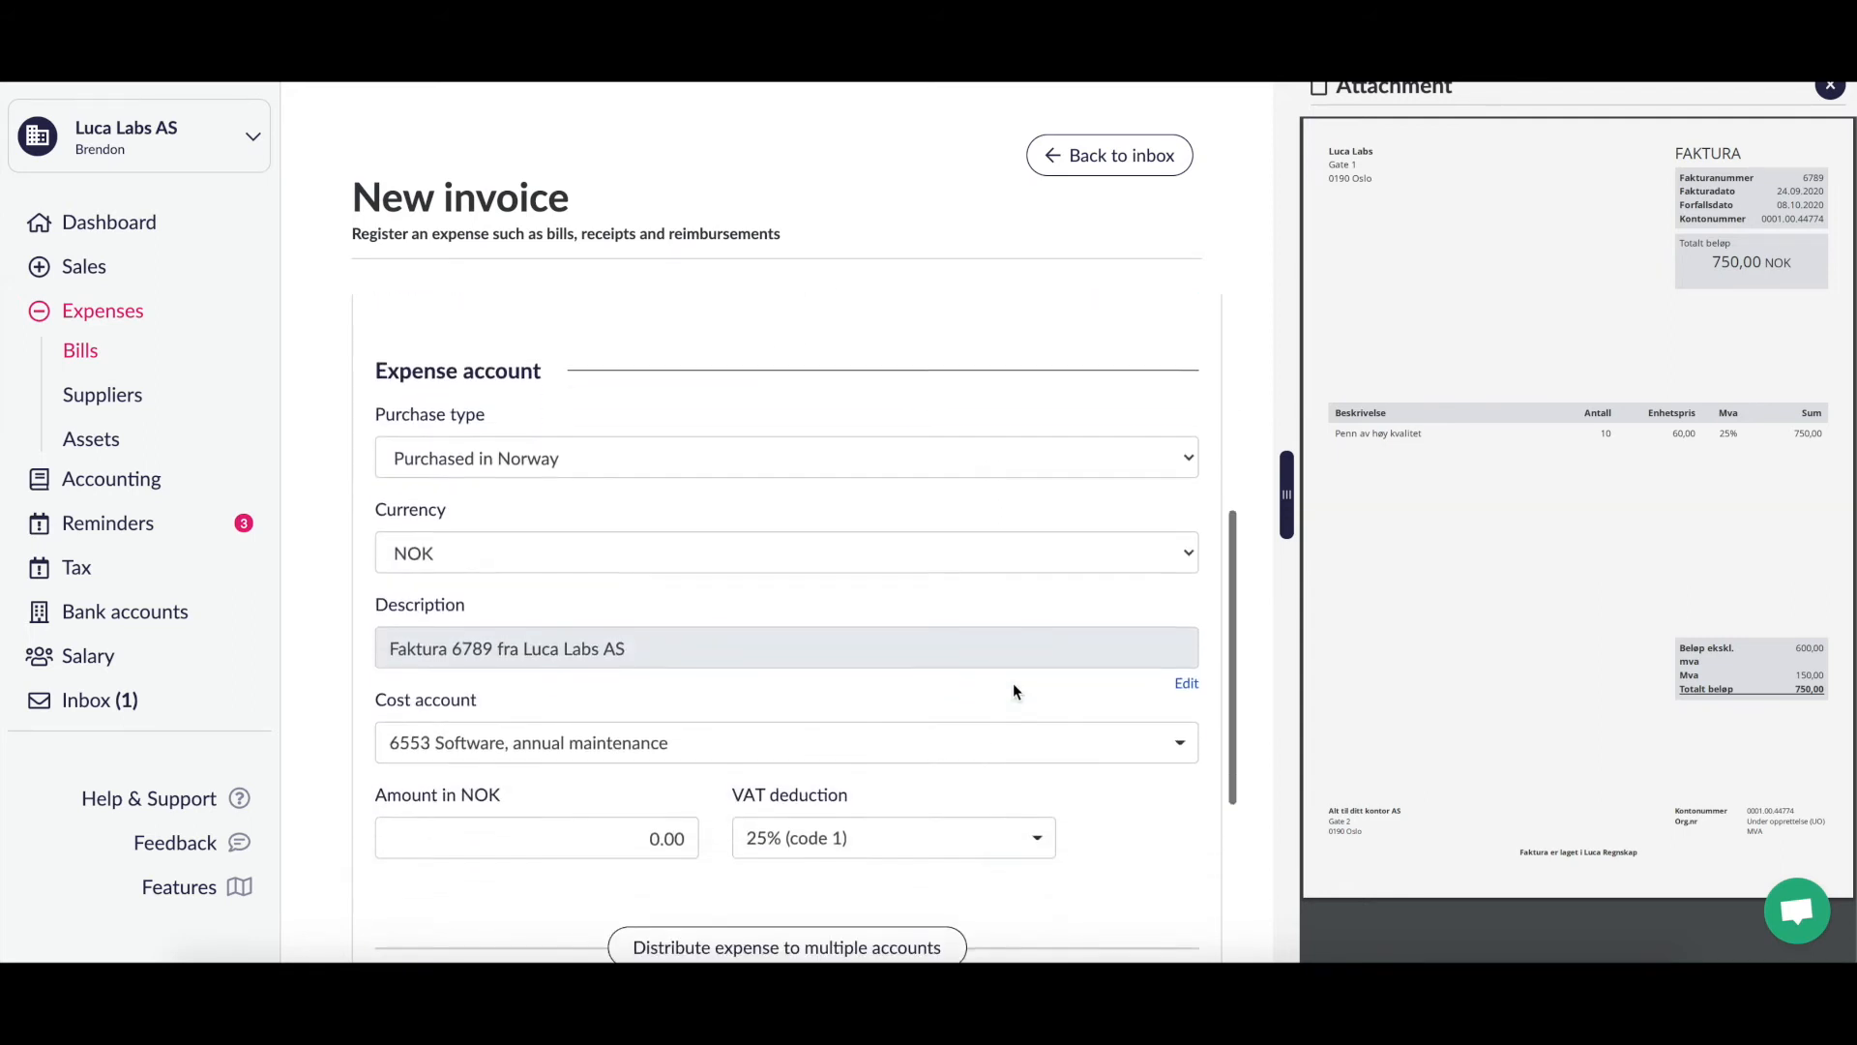
{"action": "scroll", "coordinate": [1013, 683], "scroll_direction": "down", "scroll_amount": 1}
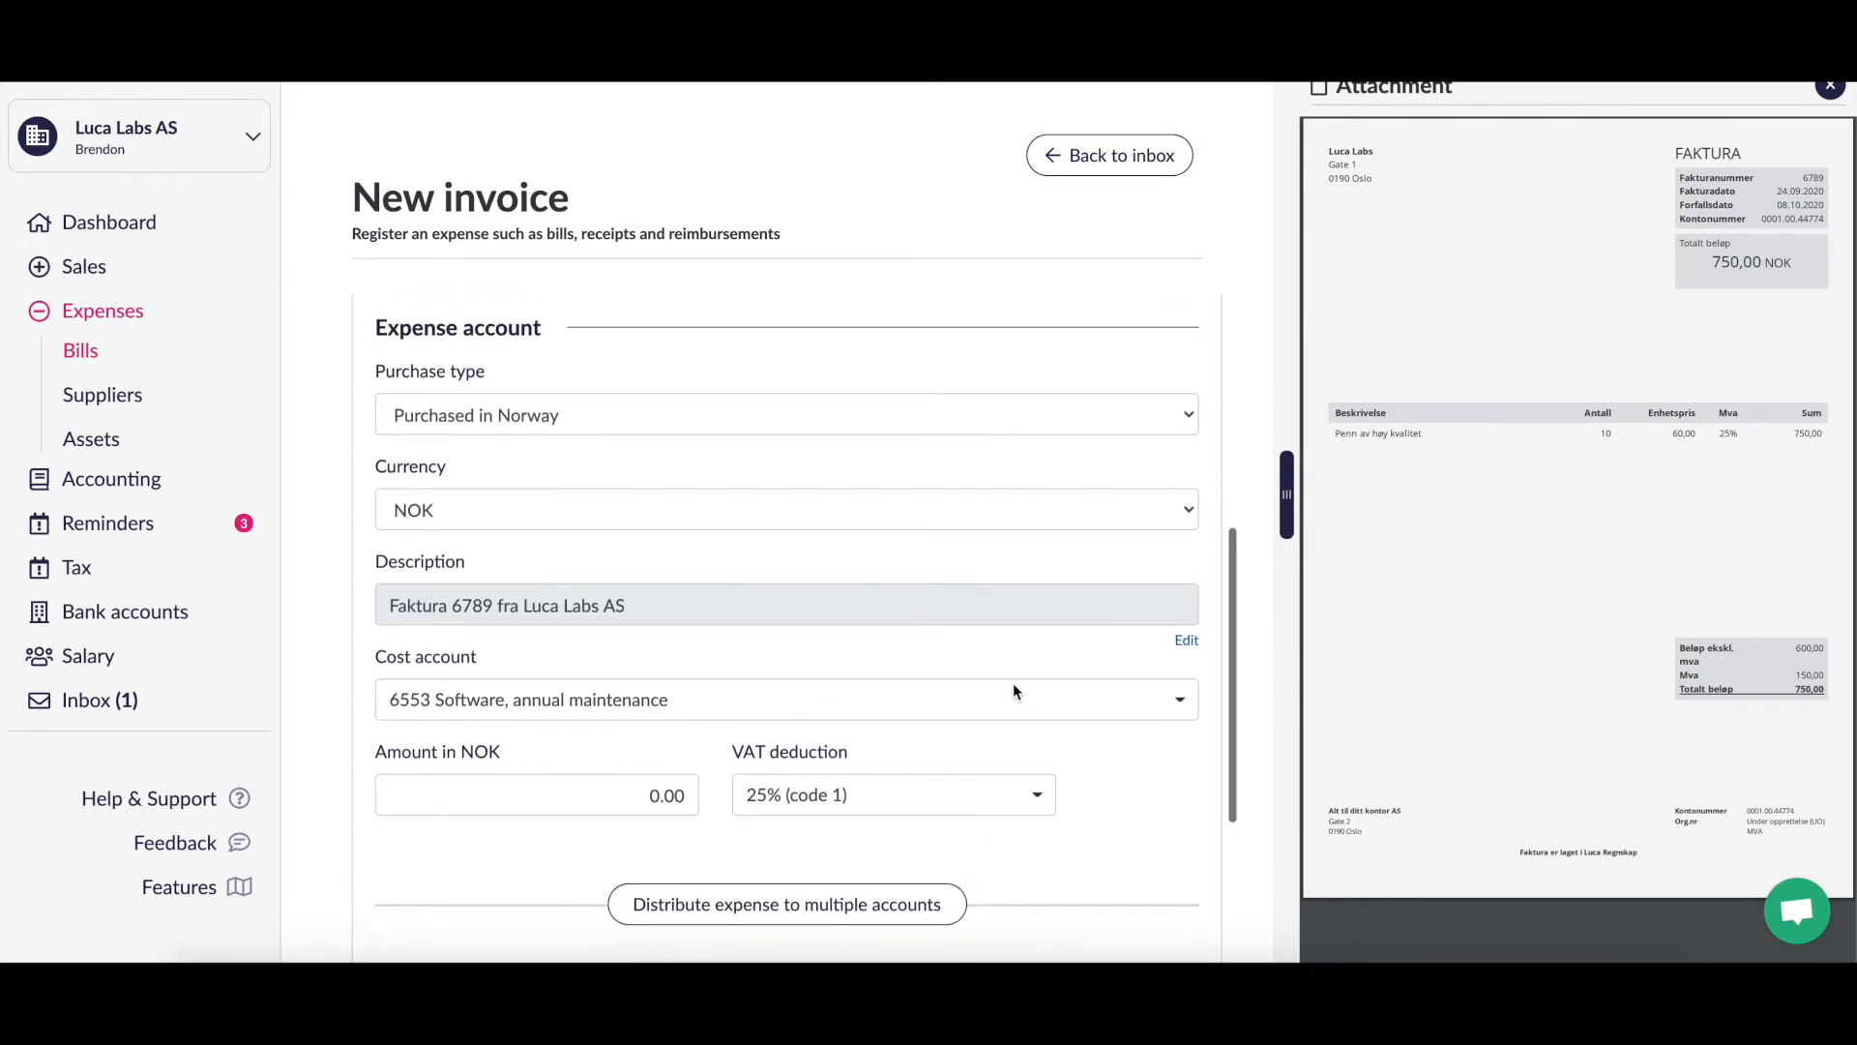
{"action": "left_click", "coordinate": [1111, 419]}
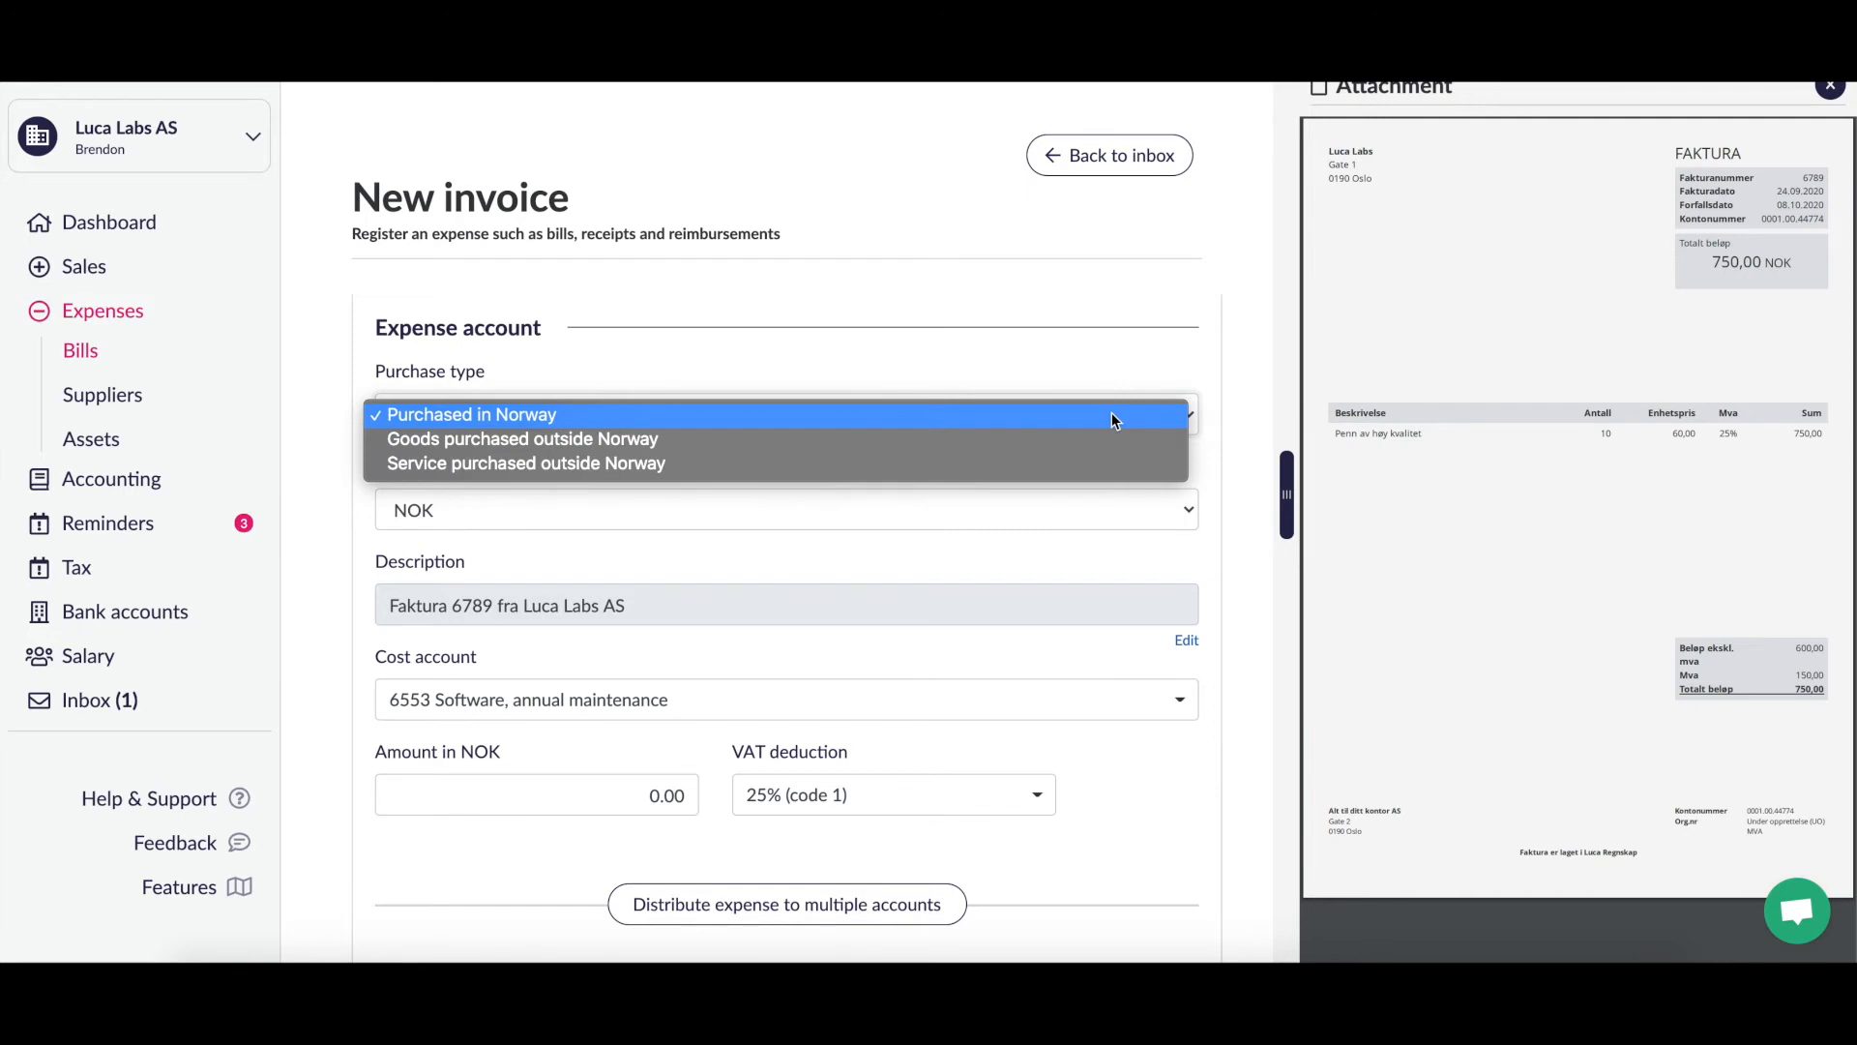
{"action": "left_click", "coordinate": [1044, 364]}
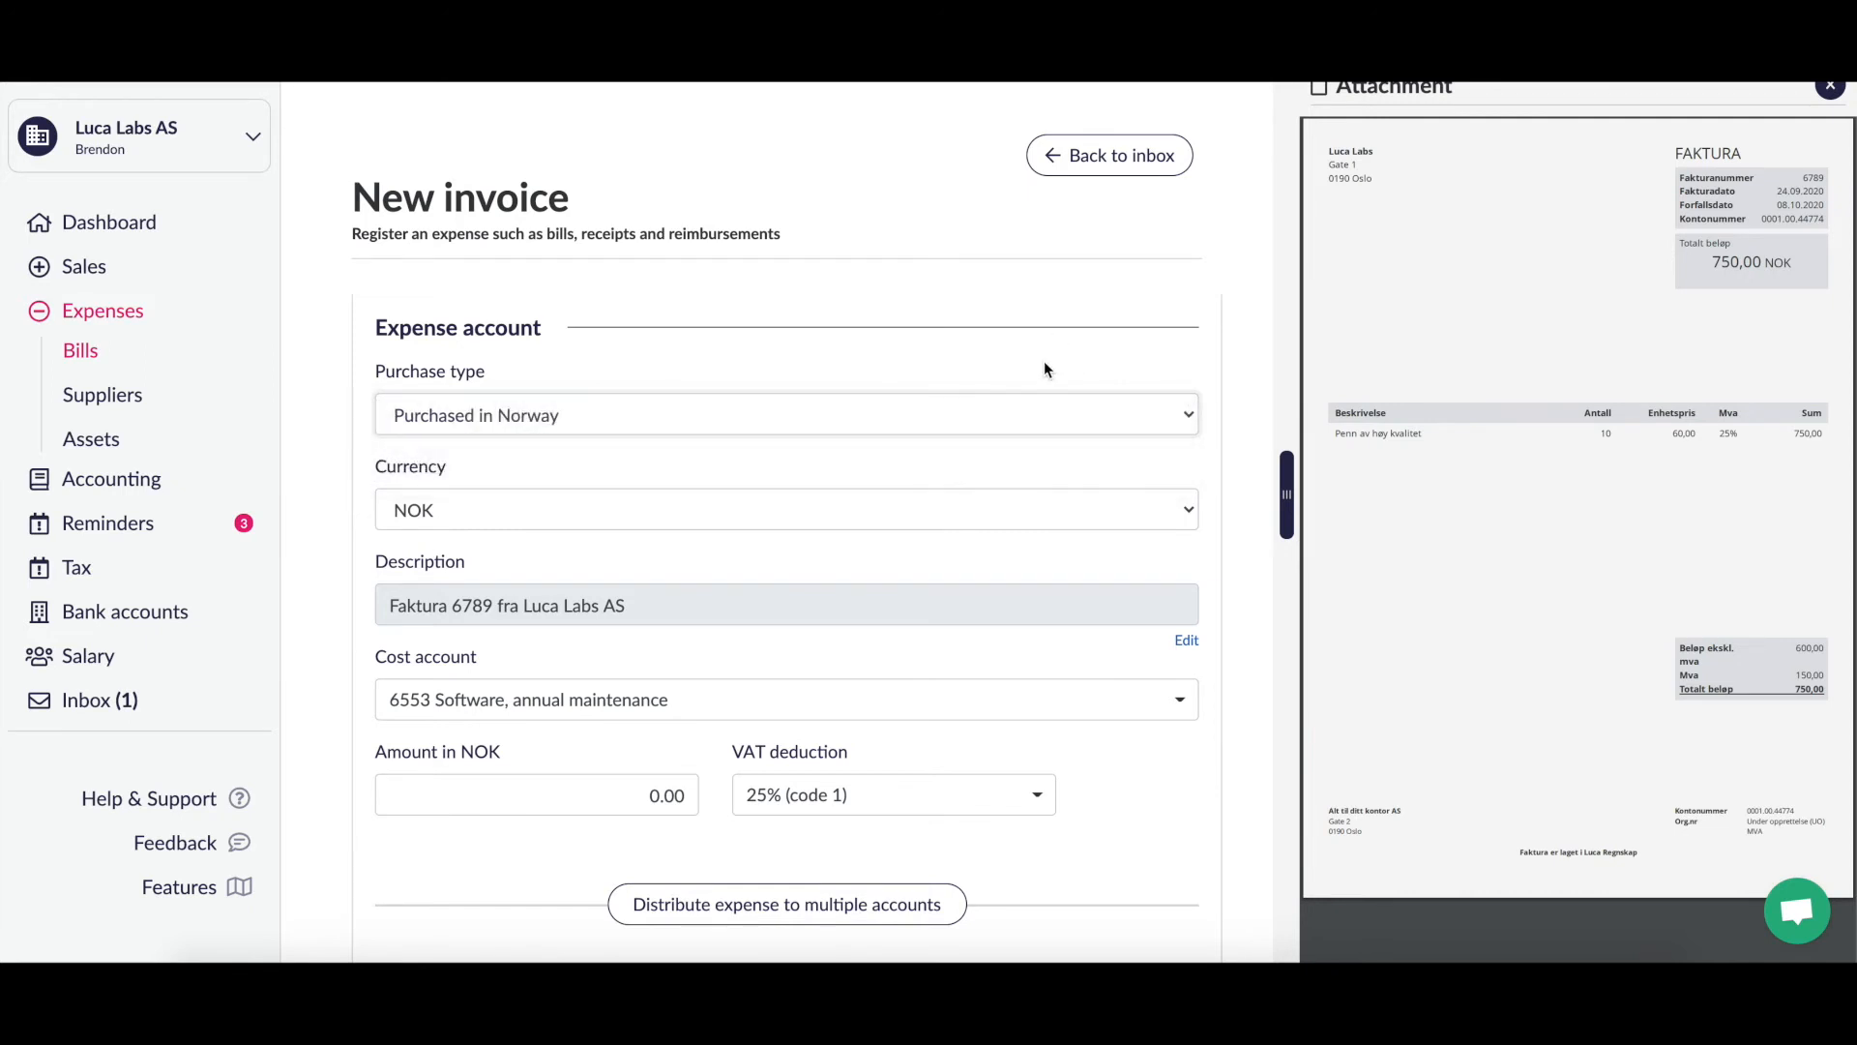
{"action": "left_click", "coordinate": [1041, 411]}
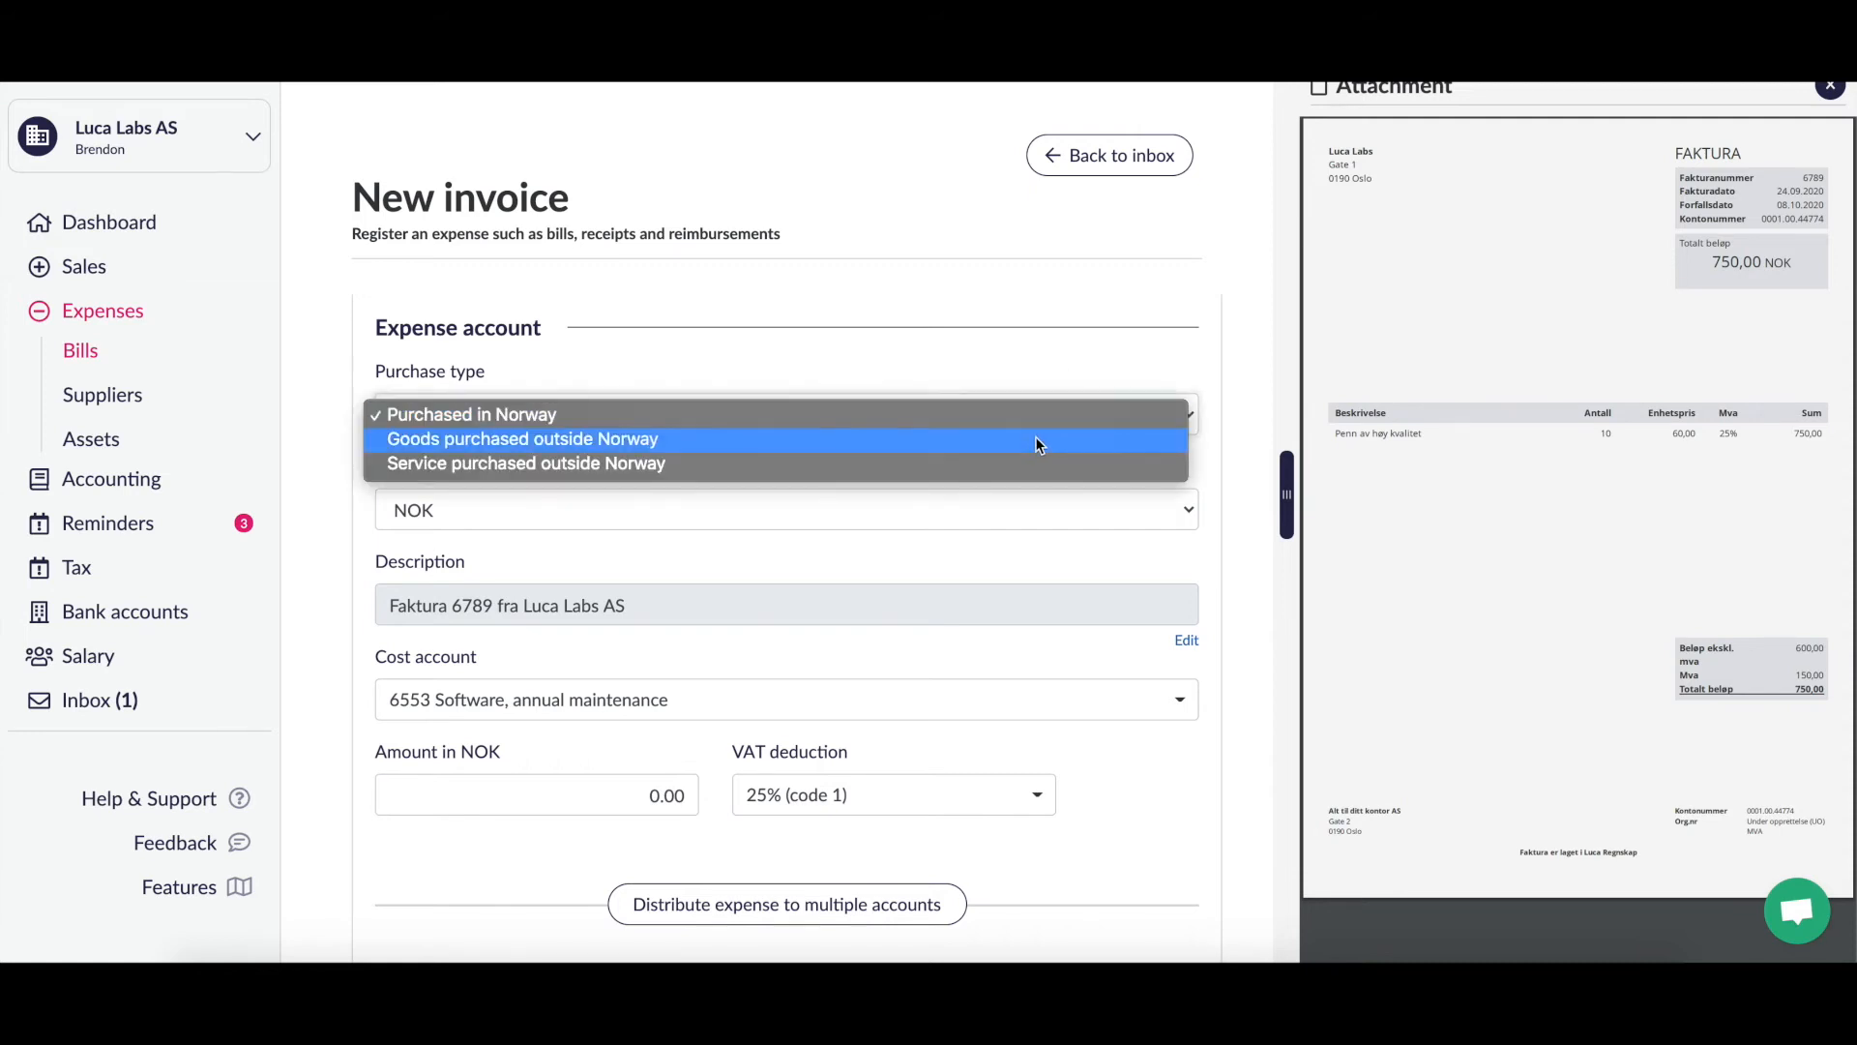
{"action": "left_click", "coordinate": [1056, 362]}
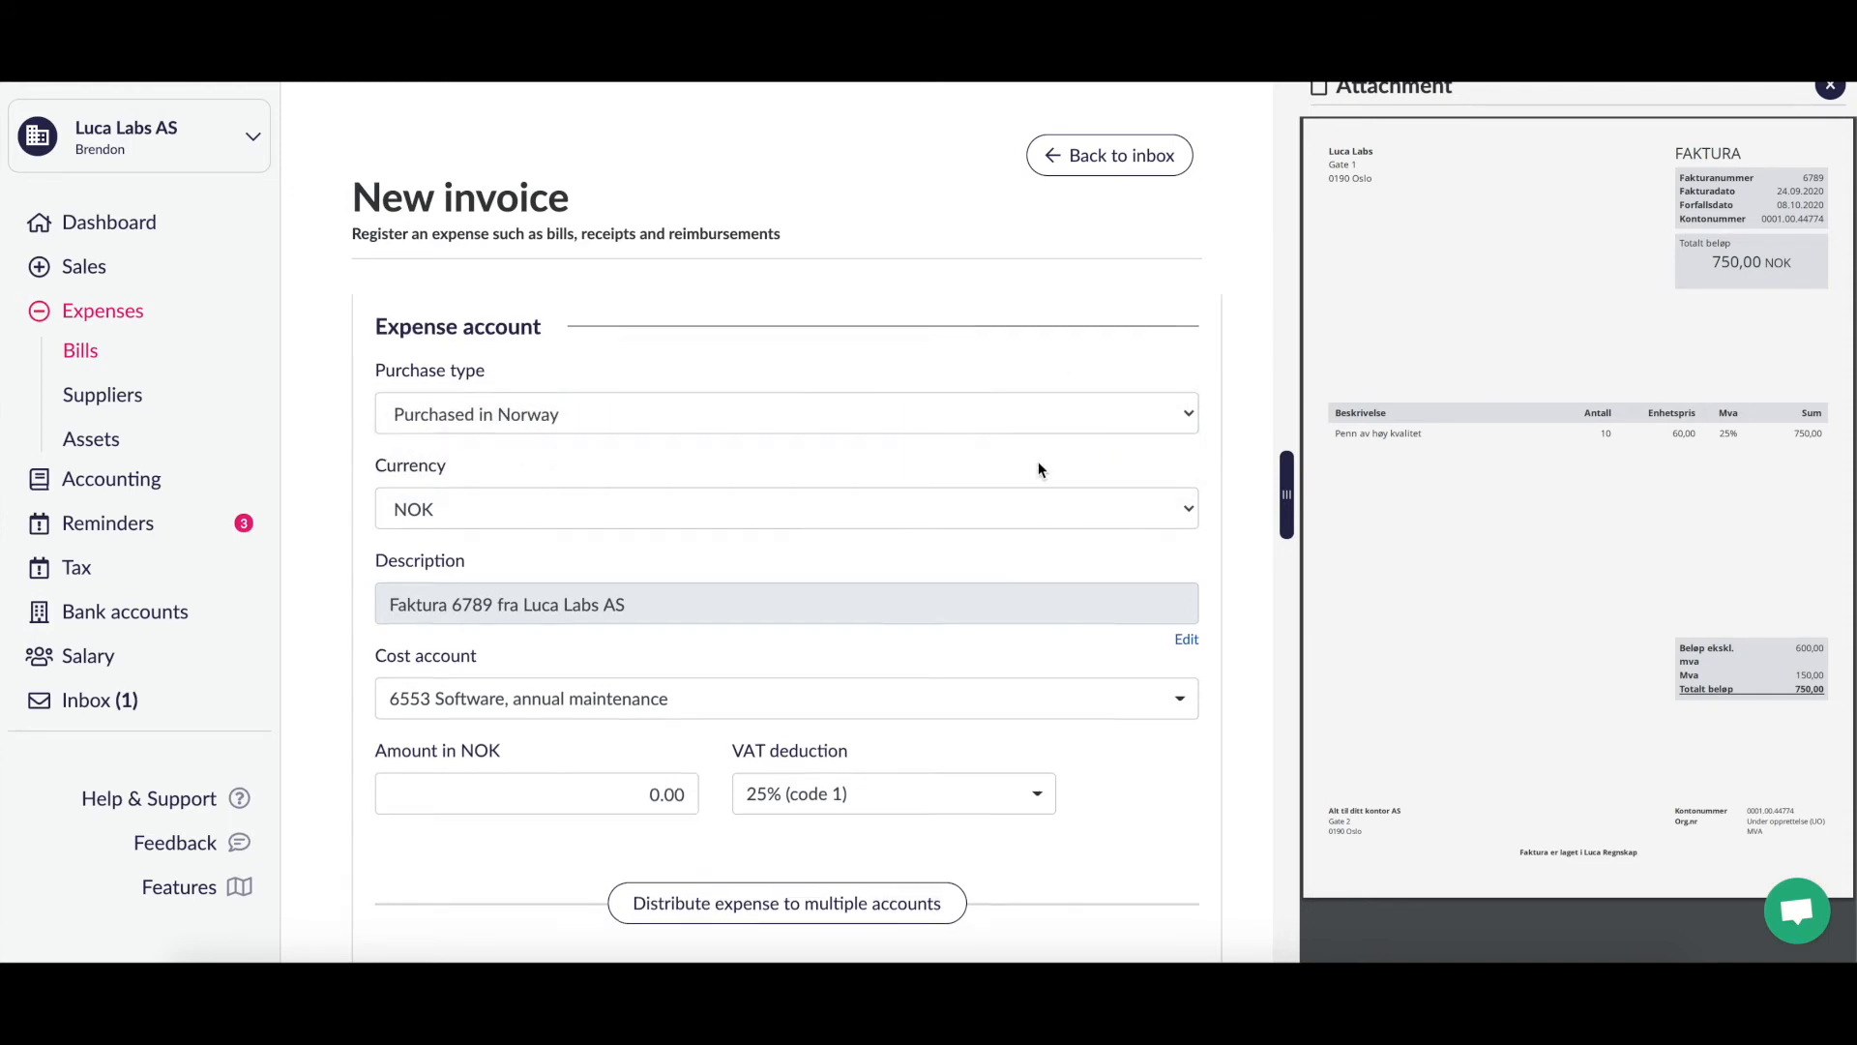
{"action": "scroll", "coordinate": [1036, 468], "scroll_direction": "down", "scroll_amount": 2}
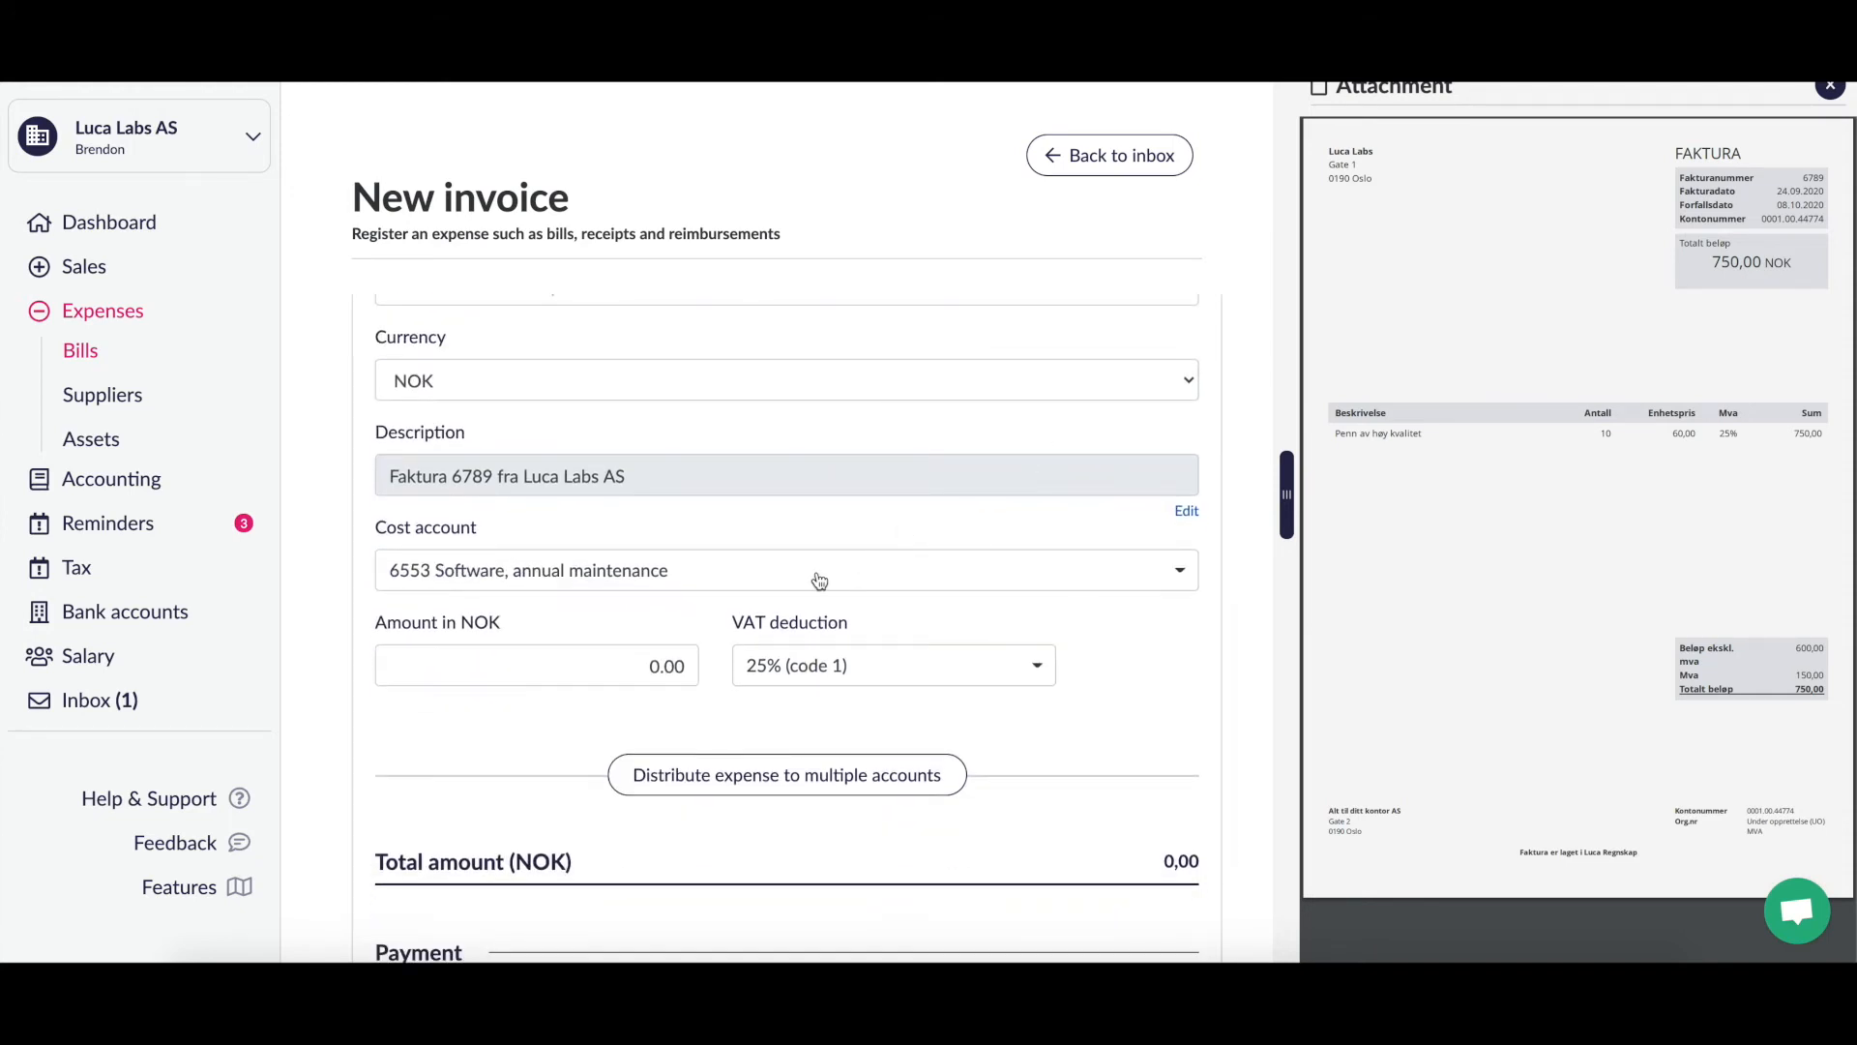
{"action": "scroll", "coordinate": [855, 527], "scroll_direction": "up", "scroll_amount": 1}
{"action": "scroll", "coordinate": [855, 527], "scroll_direction": "up", "scroll_amount": 2}
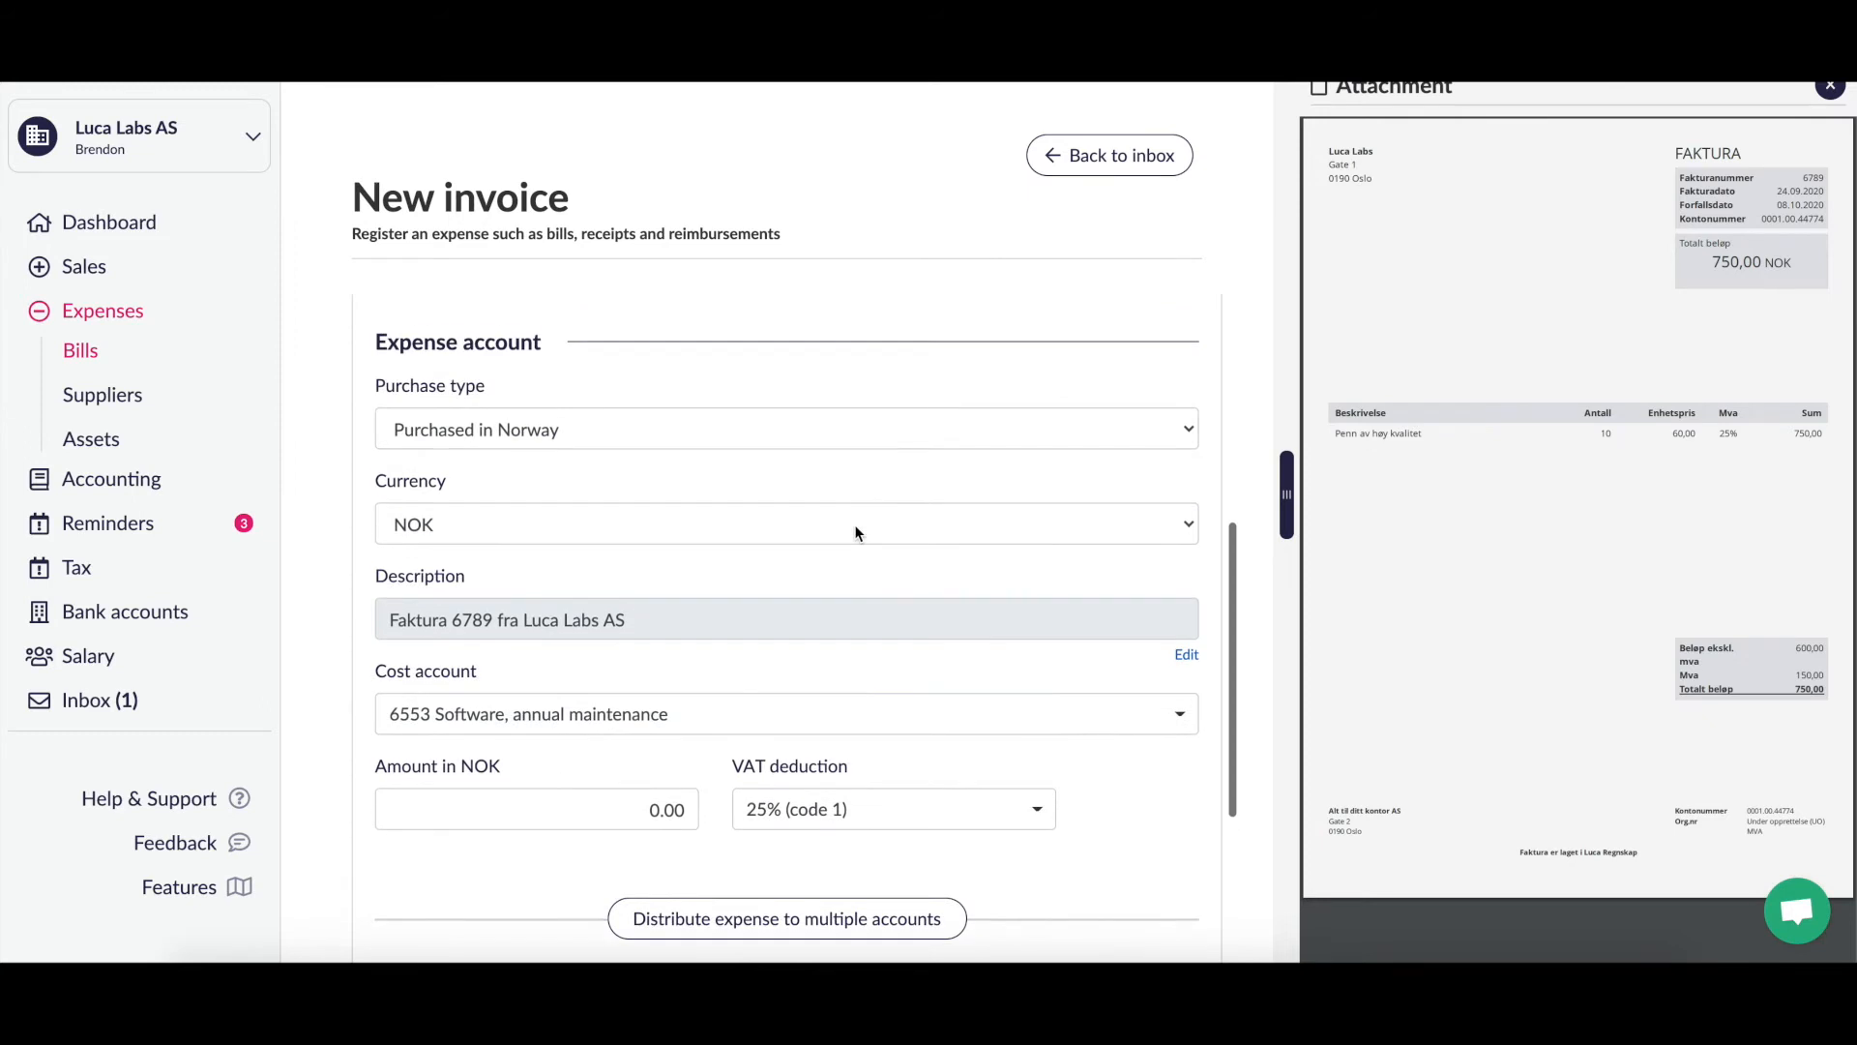
{"action": "left_click", "coordinate": [958, 425]}
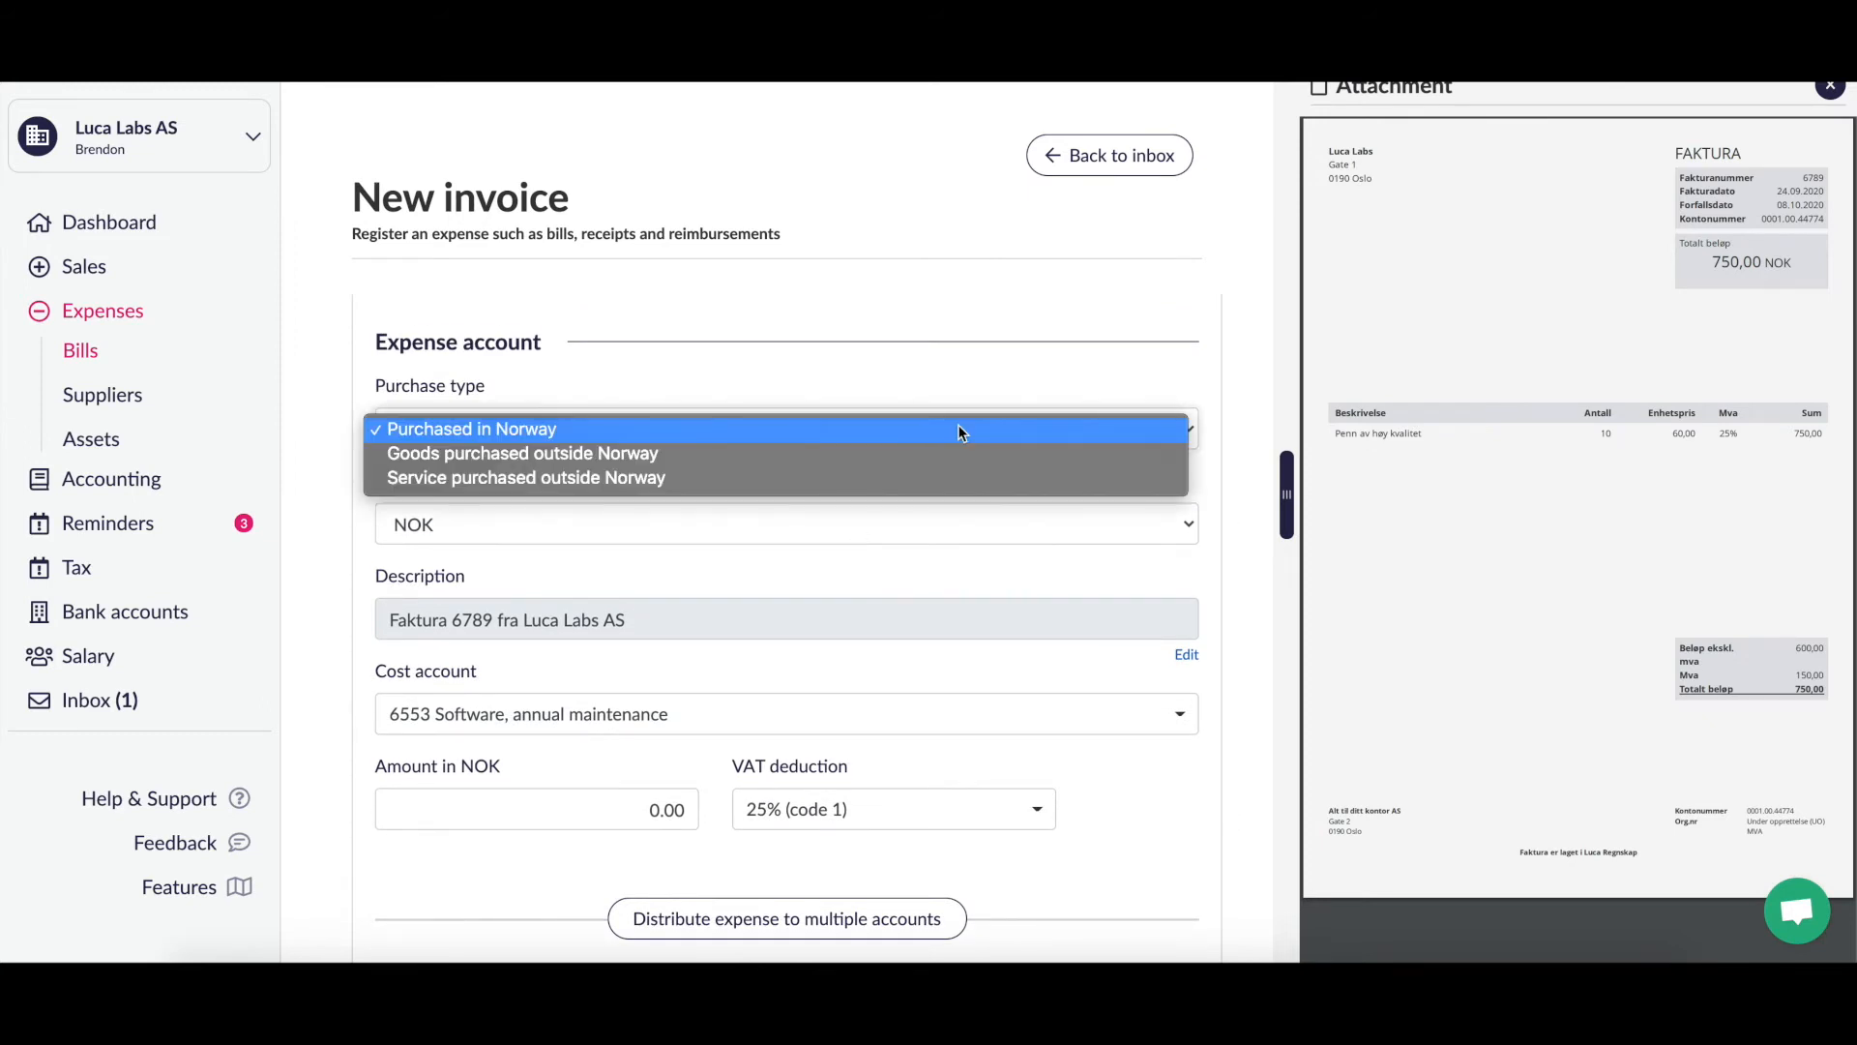
{"action": "left_click", "coordinate": [941, 432]}
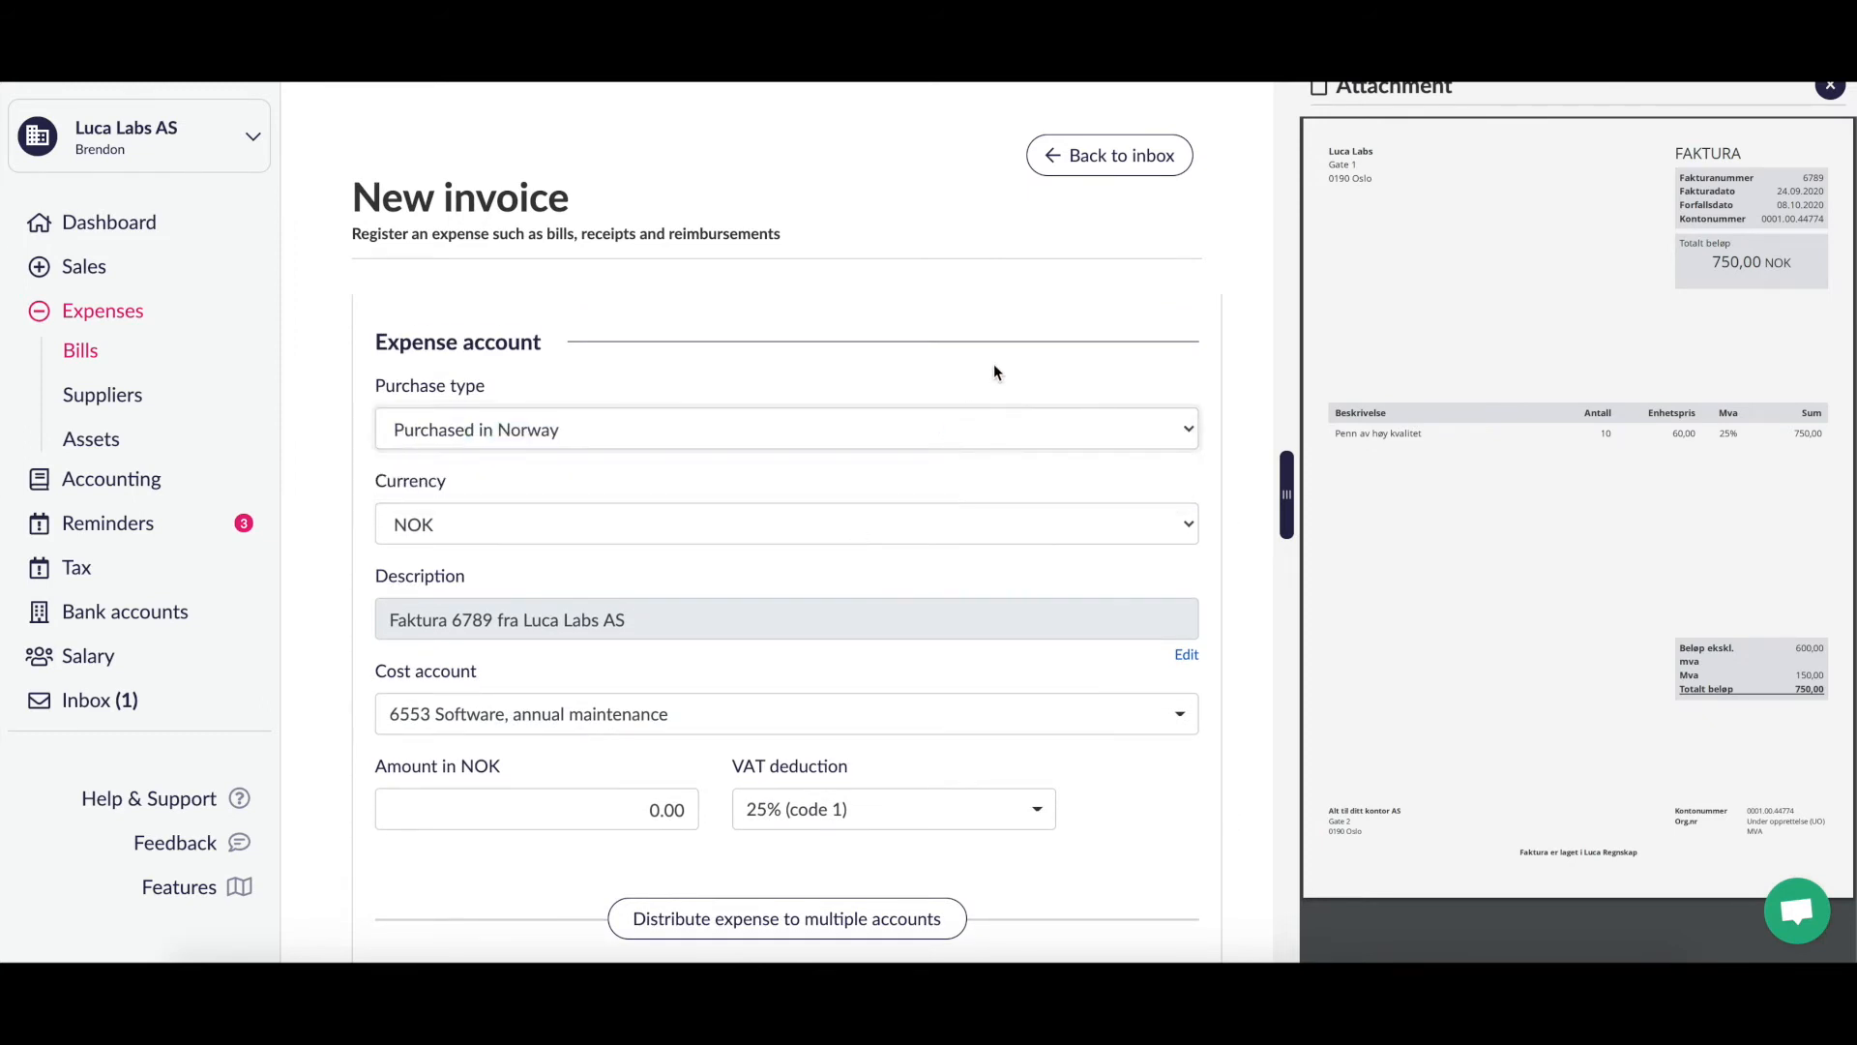
{"action": "scroll", "coordinate": [994, 364], "scroll_direction": "down", "scroll_amount": 2}
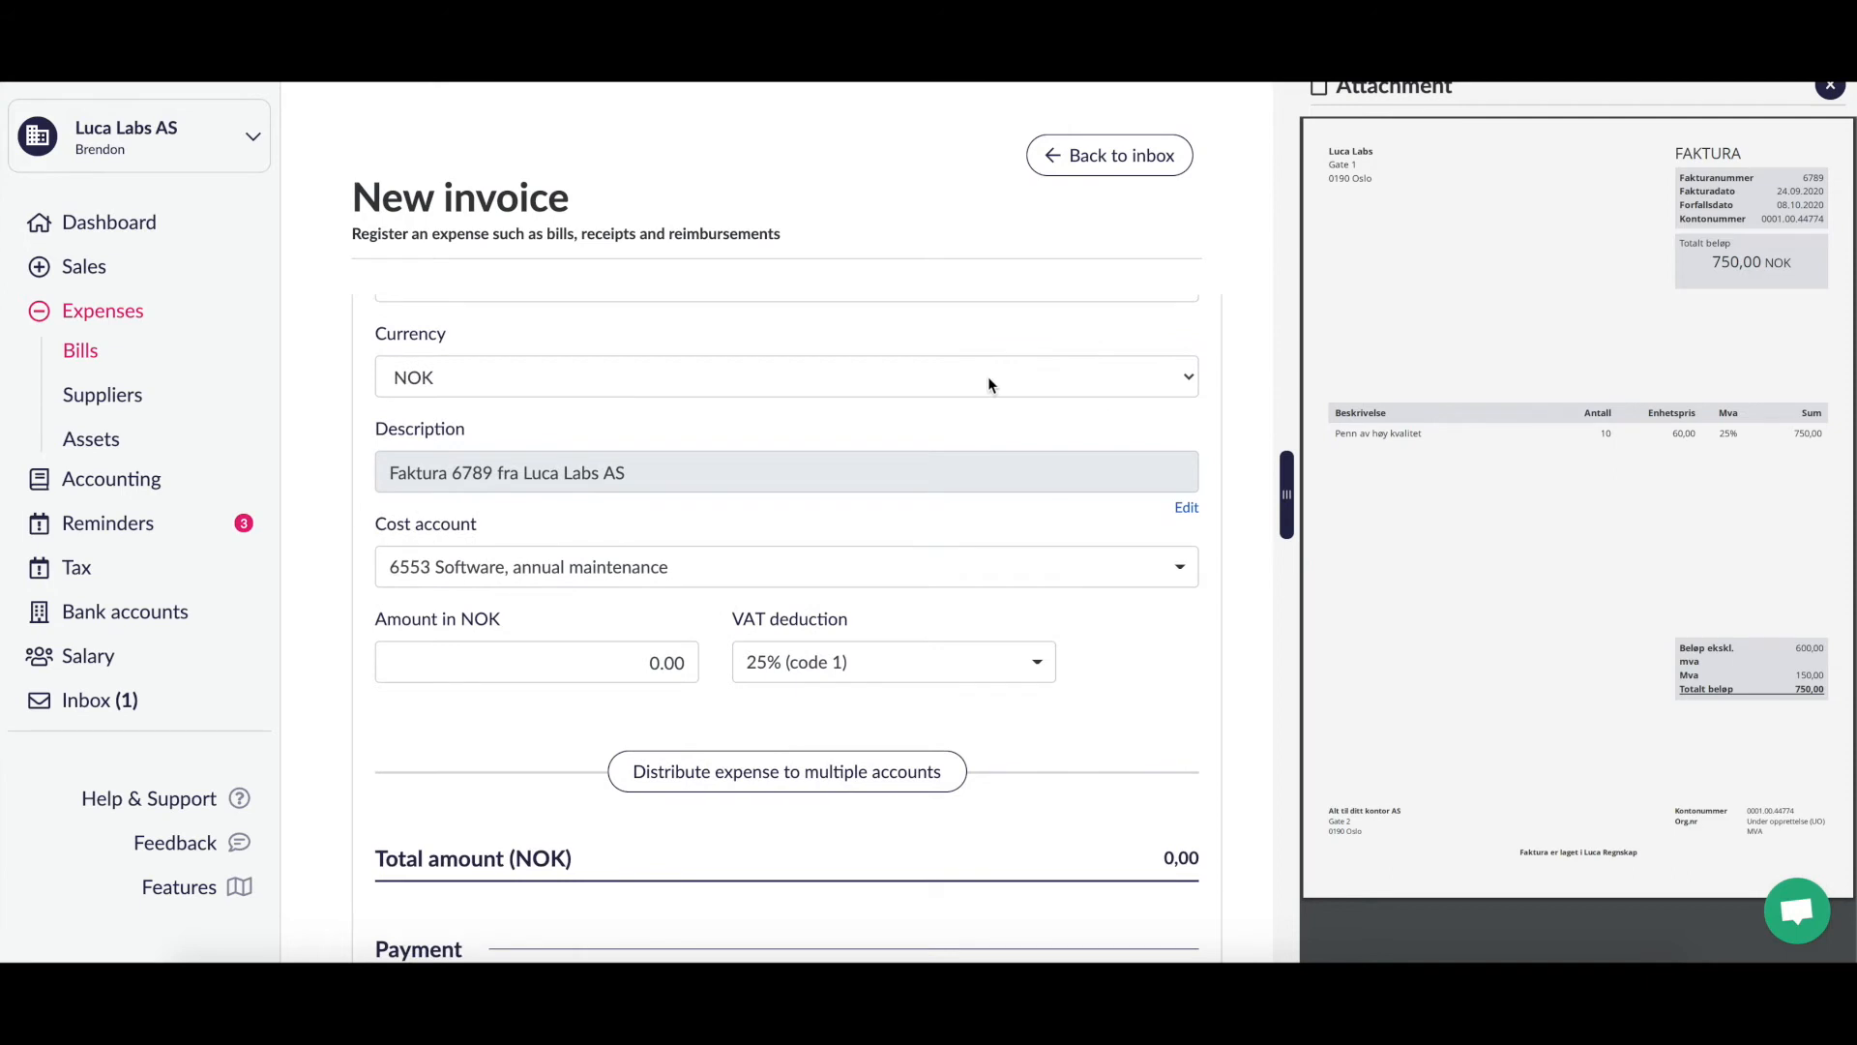
{"action": "left_click", "coordinate": [991, 384]}
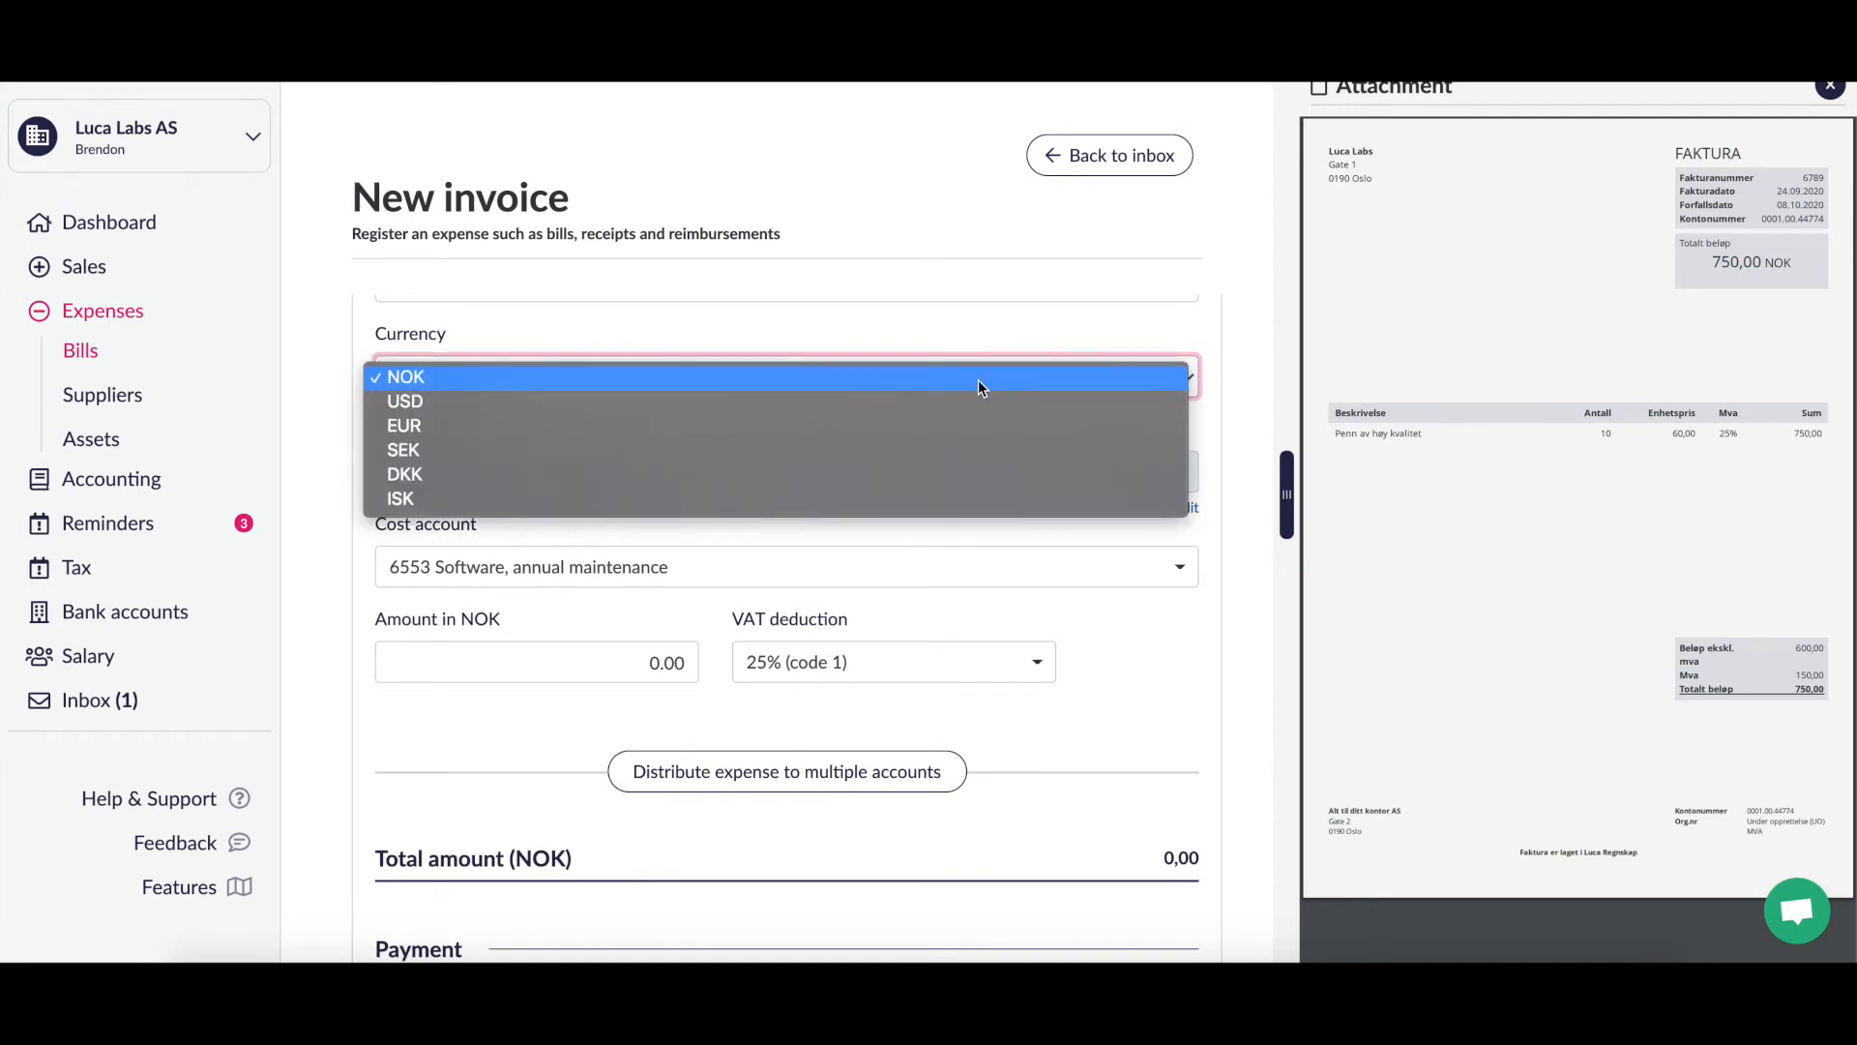
{"action": "left_click", "coordinate": [978, 379]}
{"action": "left_click", "coordinate": [973, 381]}
{"action": "left_click", "coordinate": [973, 381]}
{"action": "left_click", "coordinate": [973, 368]}
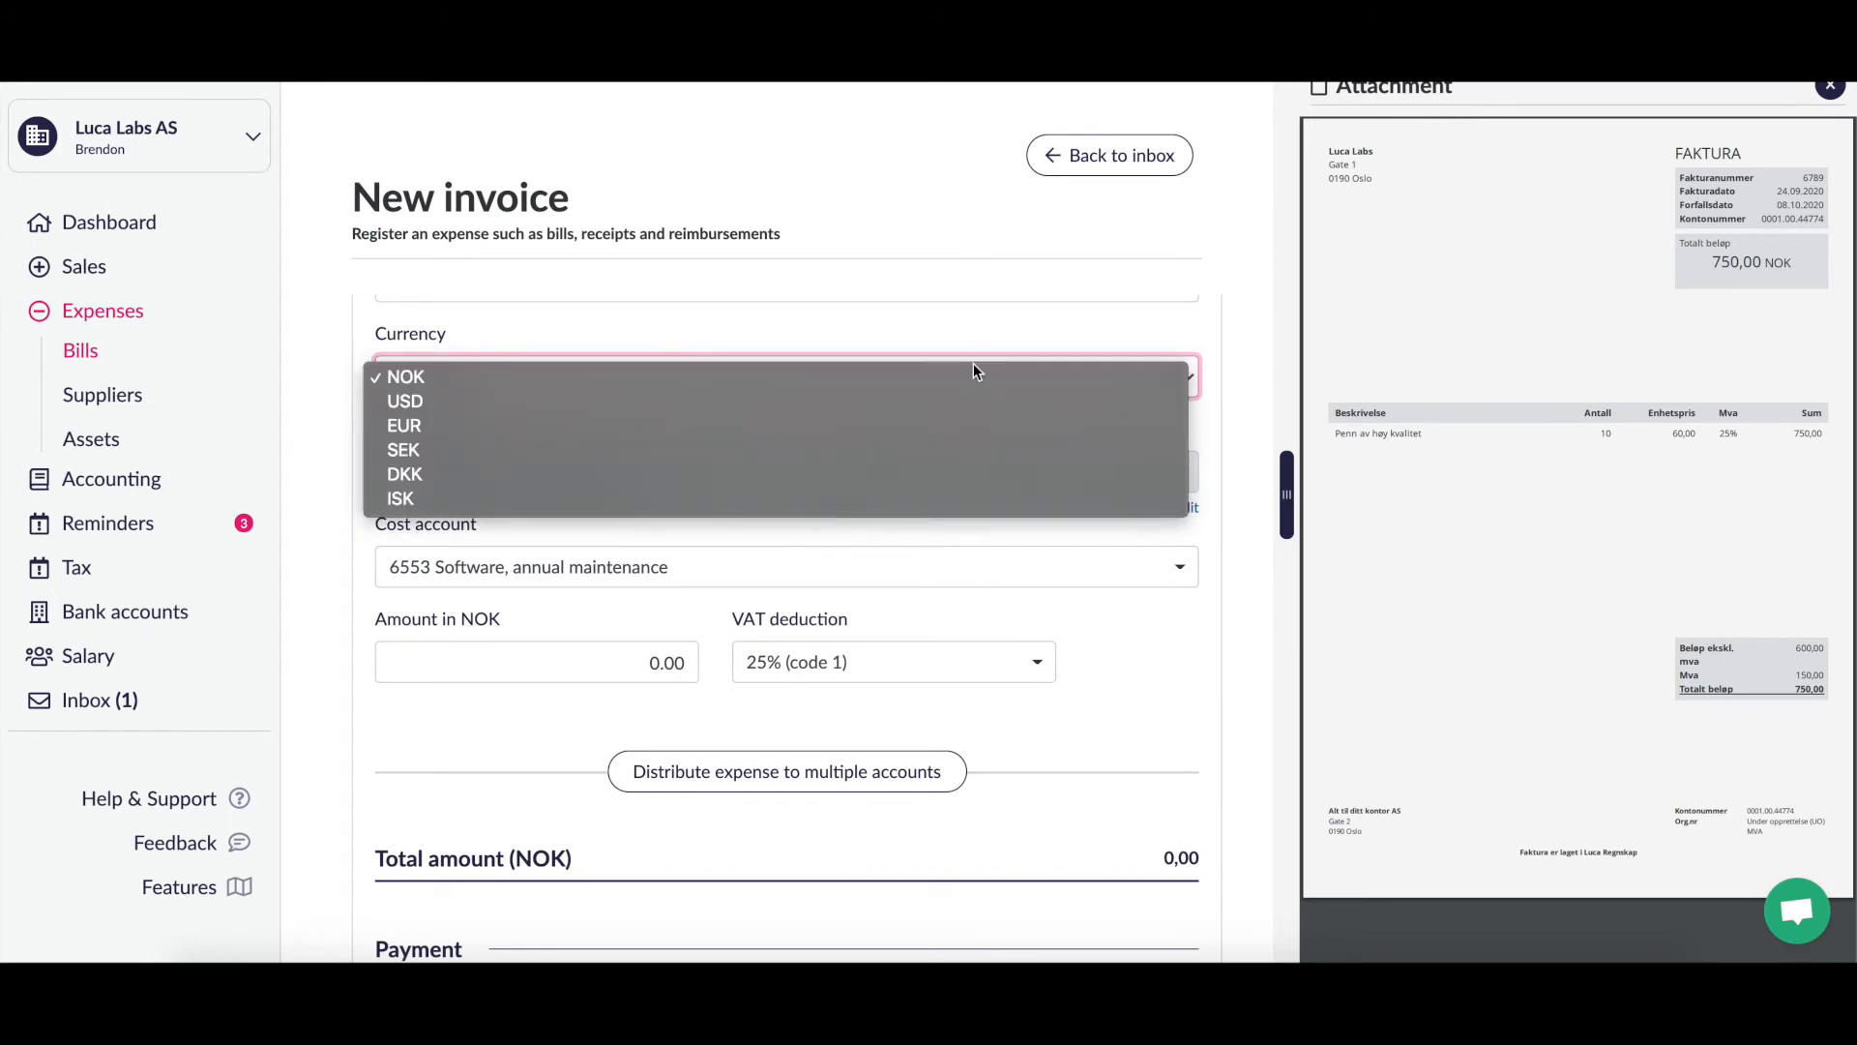
{"action": "left_click", "coordinate": [983, 328]}
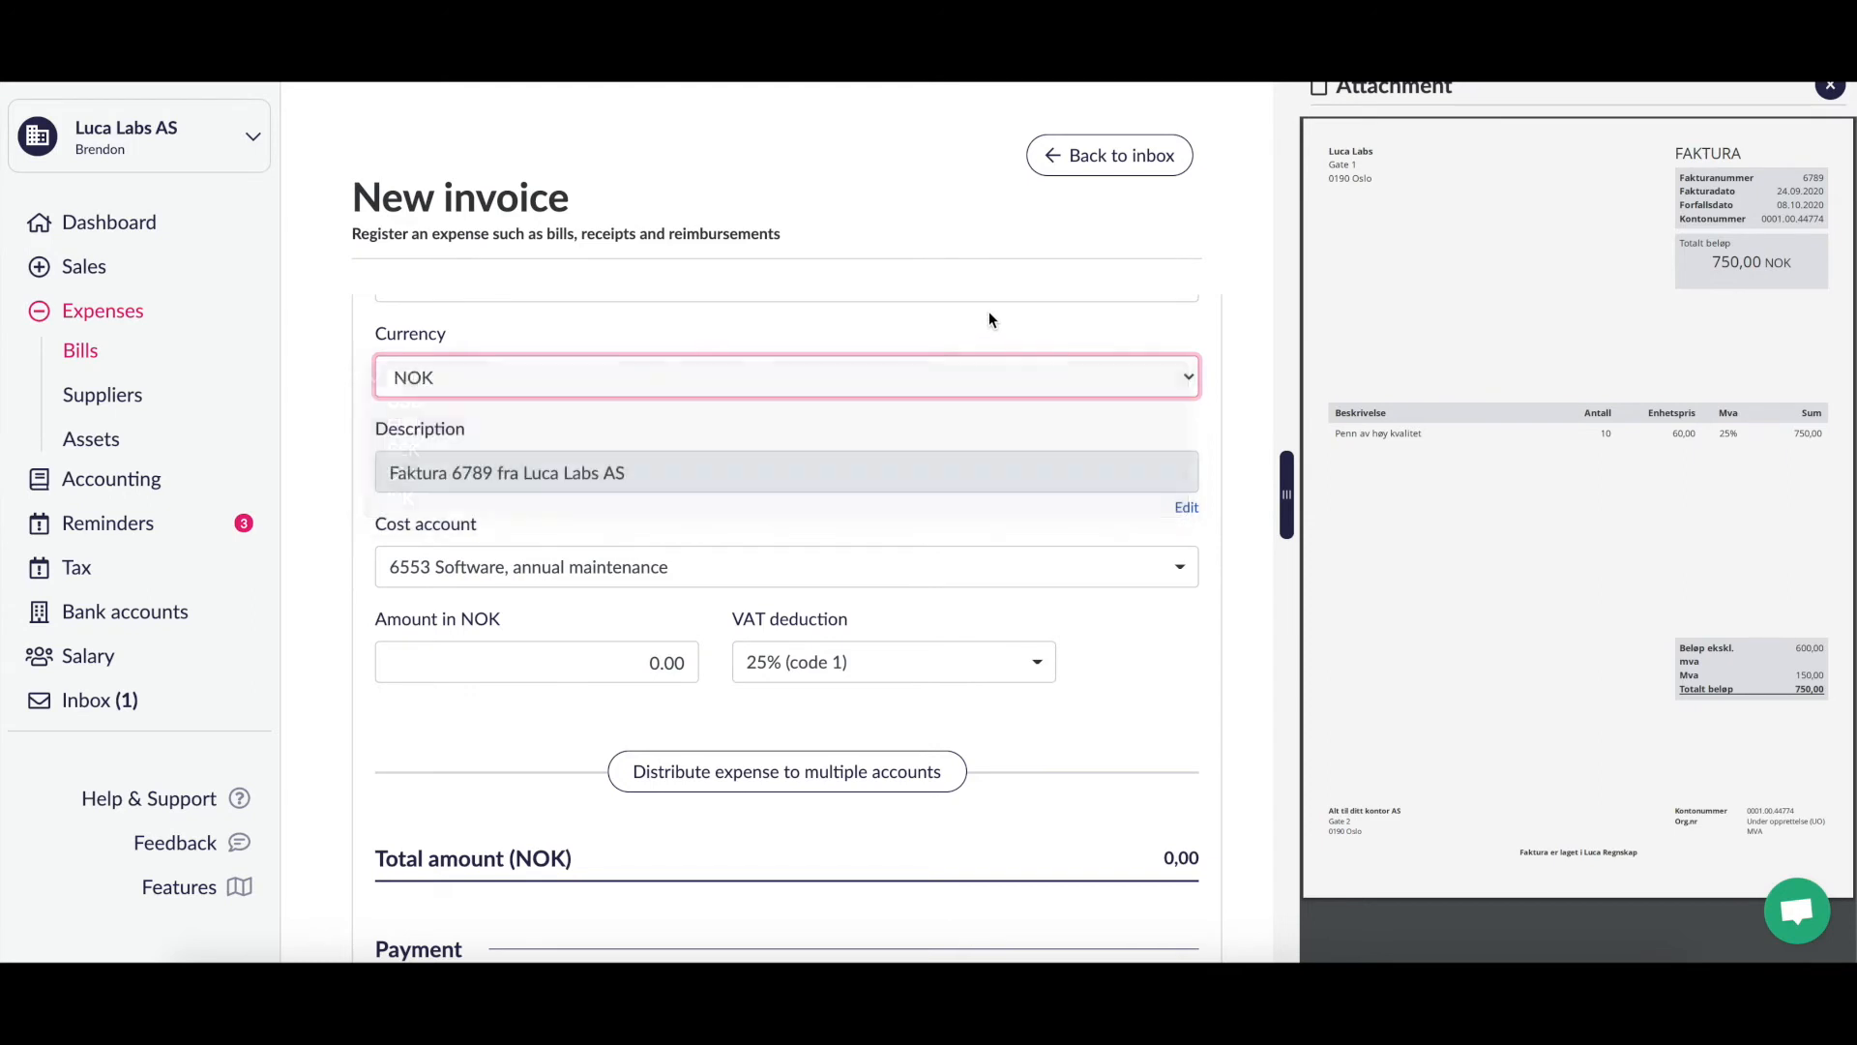
{"action": "scroll", "coordinate": [969, 424], "scroll_direction": "down", "scroll_amount": 2}
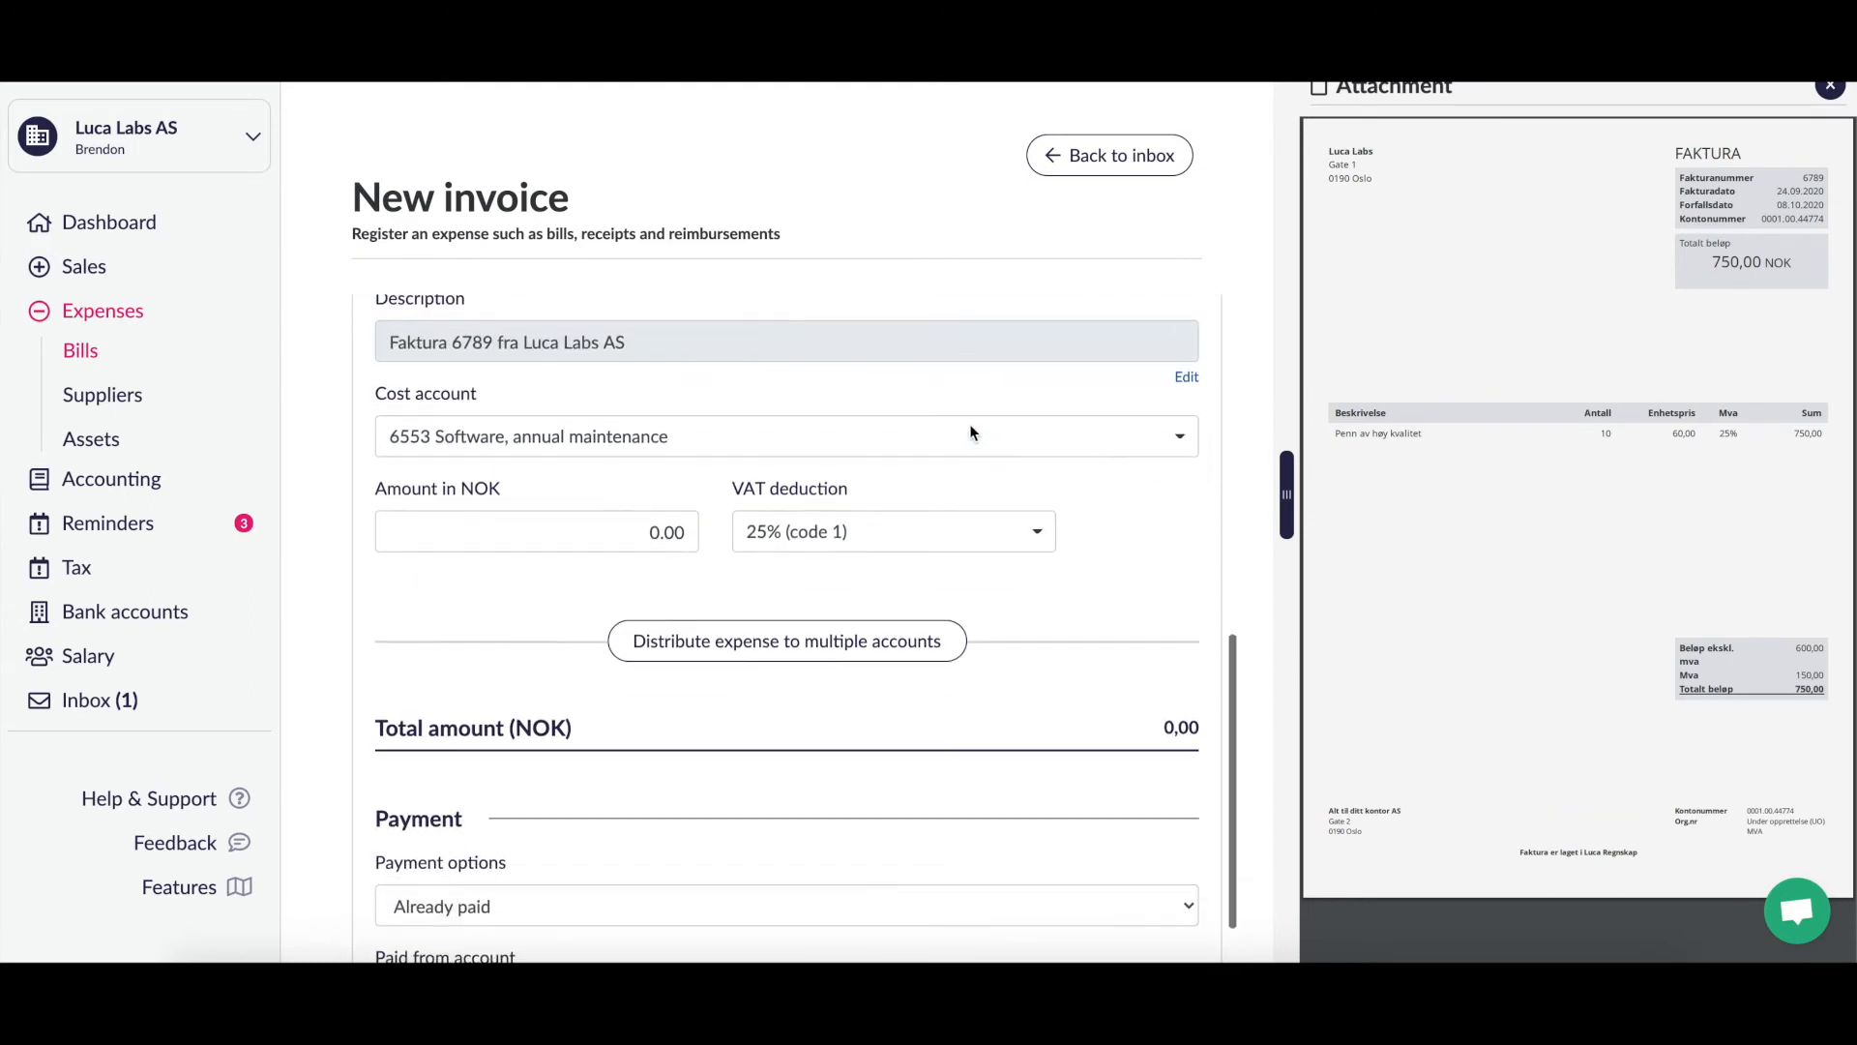
{"action": "scroll", "coordinate": [969, 423], "scroll_direction": "up", "scroll_amount": 1}
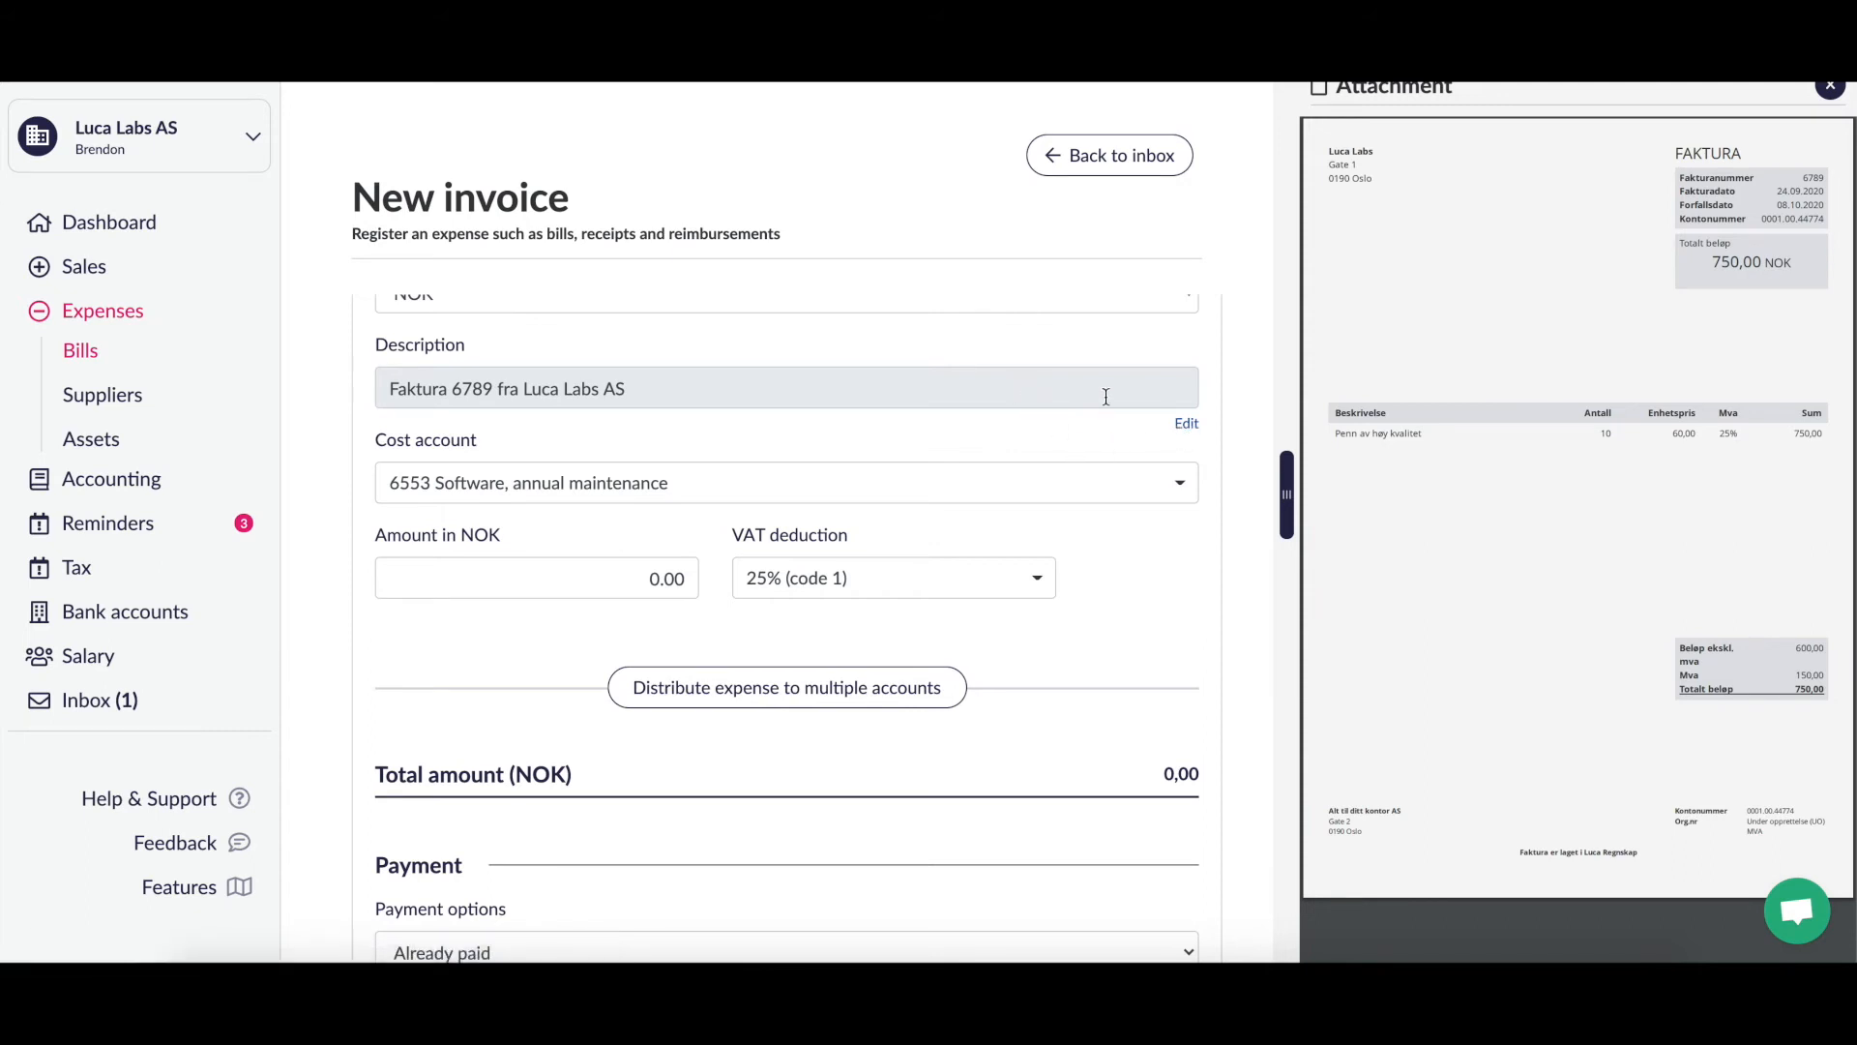
Step: Append '. Pens for office' to the 'Faktura 6789 fra Luca Labs AS' description
{"action": "left_click", "coordinate": [1192, 426]}
{"action": "left_click", "coordinate": [710, 398]}
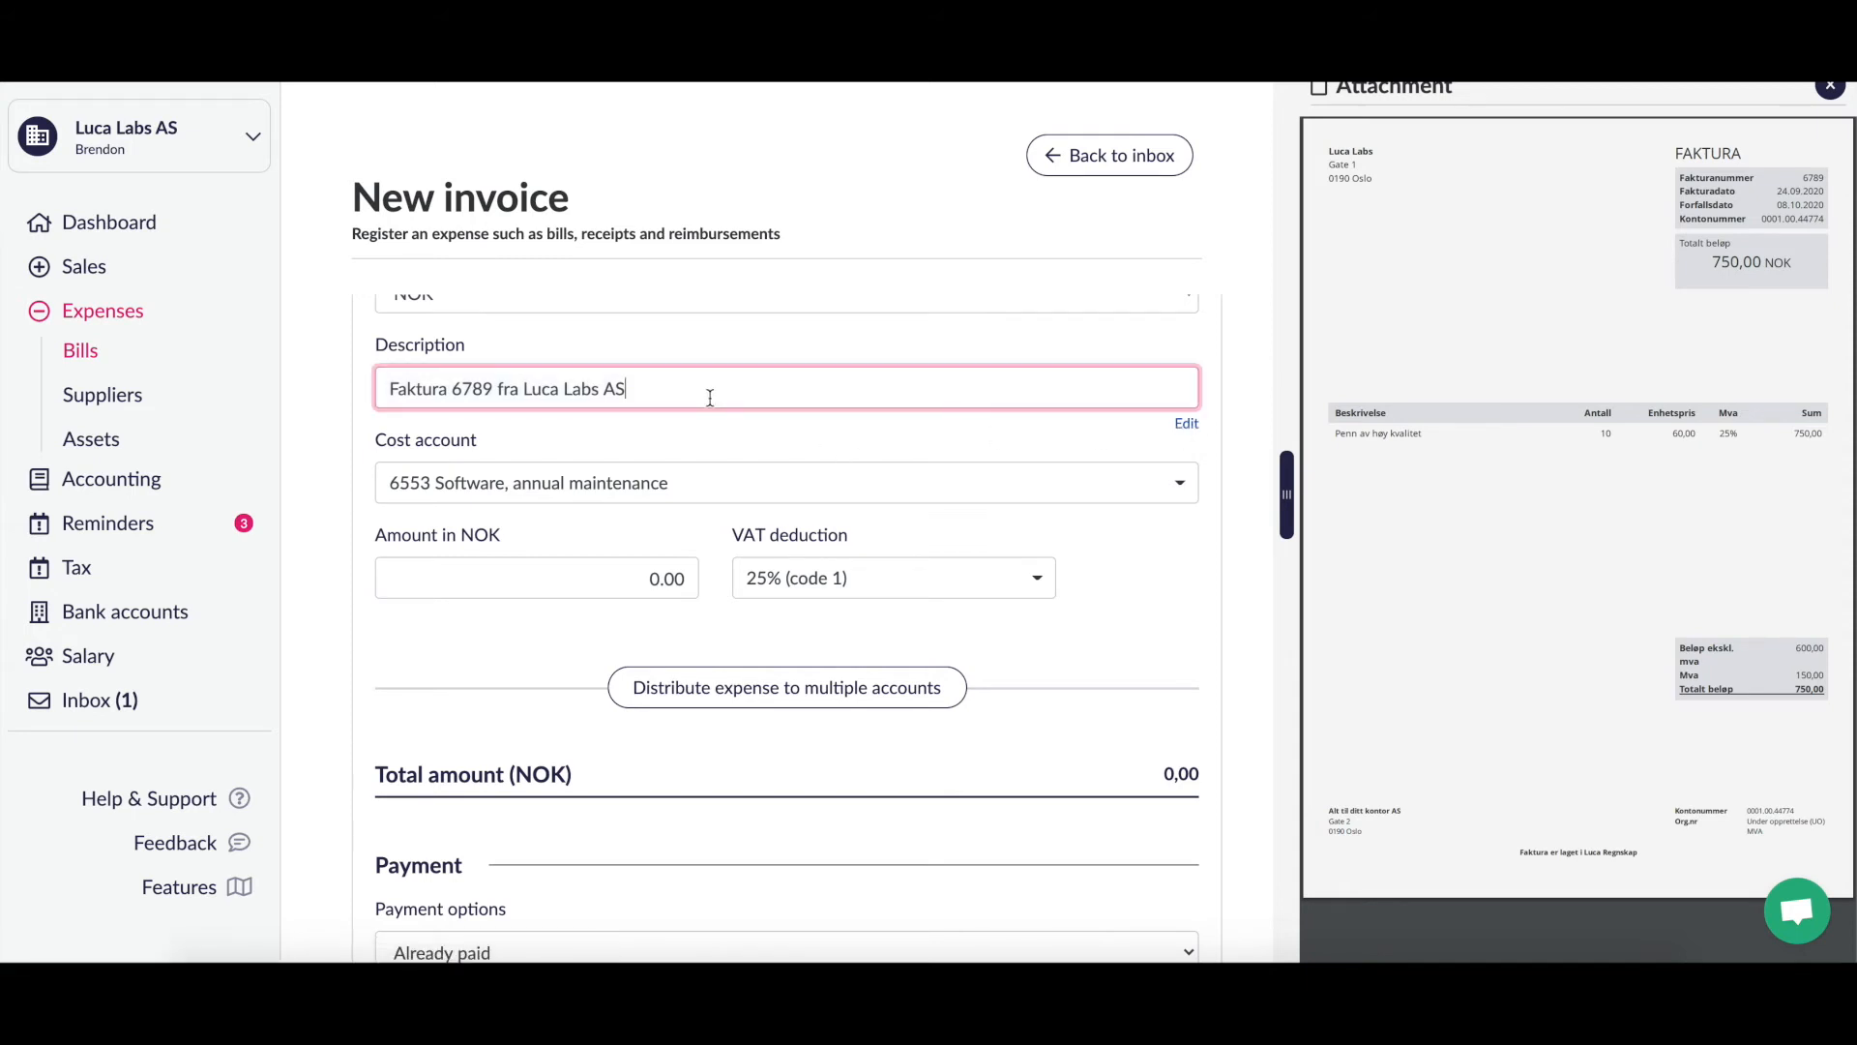
{"action": "type", "text": ". Penns"}
{"action": "key", "text": "BackSpace"}
{"action": "key", "text": "BackSpace"}
{"action": "type", "text": "ns for offic"}
{"action": "key", "text": "BackSpace"}
{"action": "type", "text": "ce"}
{"action": "left_click", "coordinate": [919, 445]}
{"action": "scroll", "coordinate": [919, 443], "scroll_direction": "down", "scroll_amount": 1}
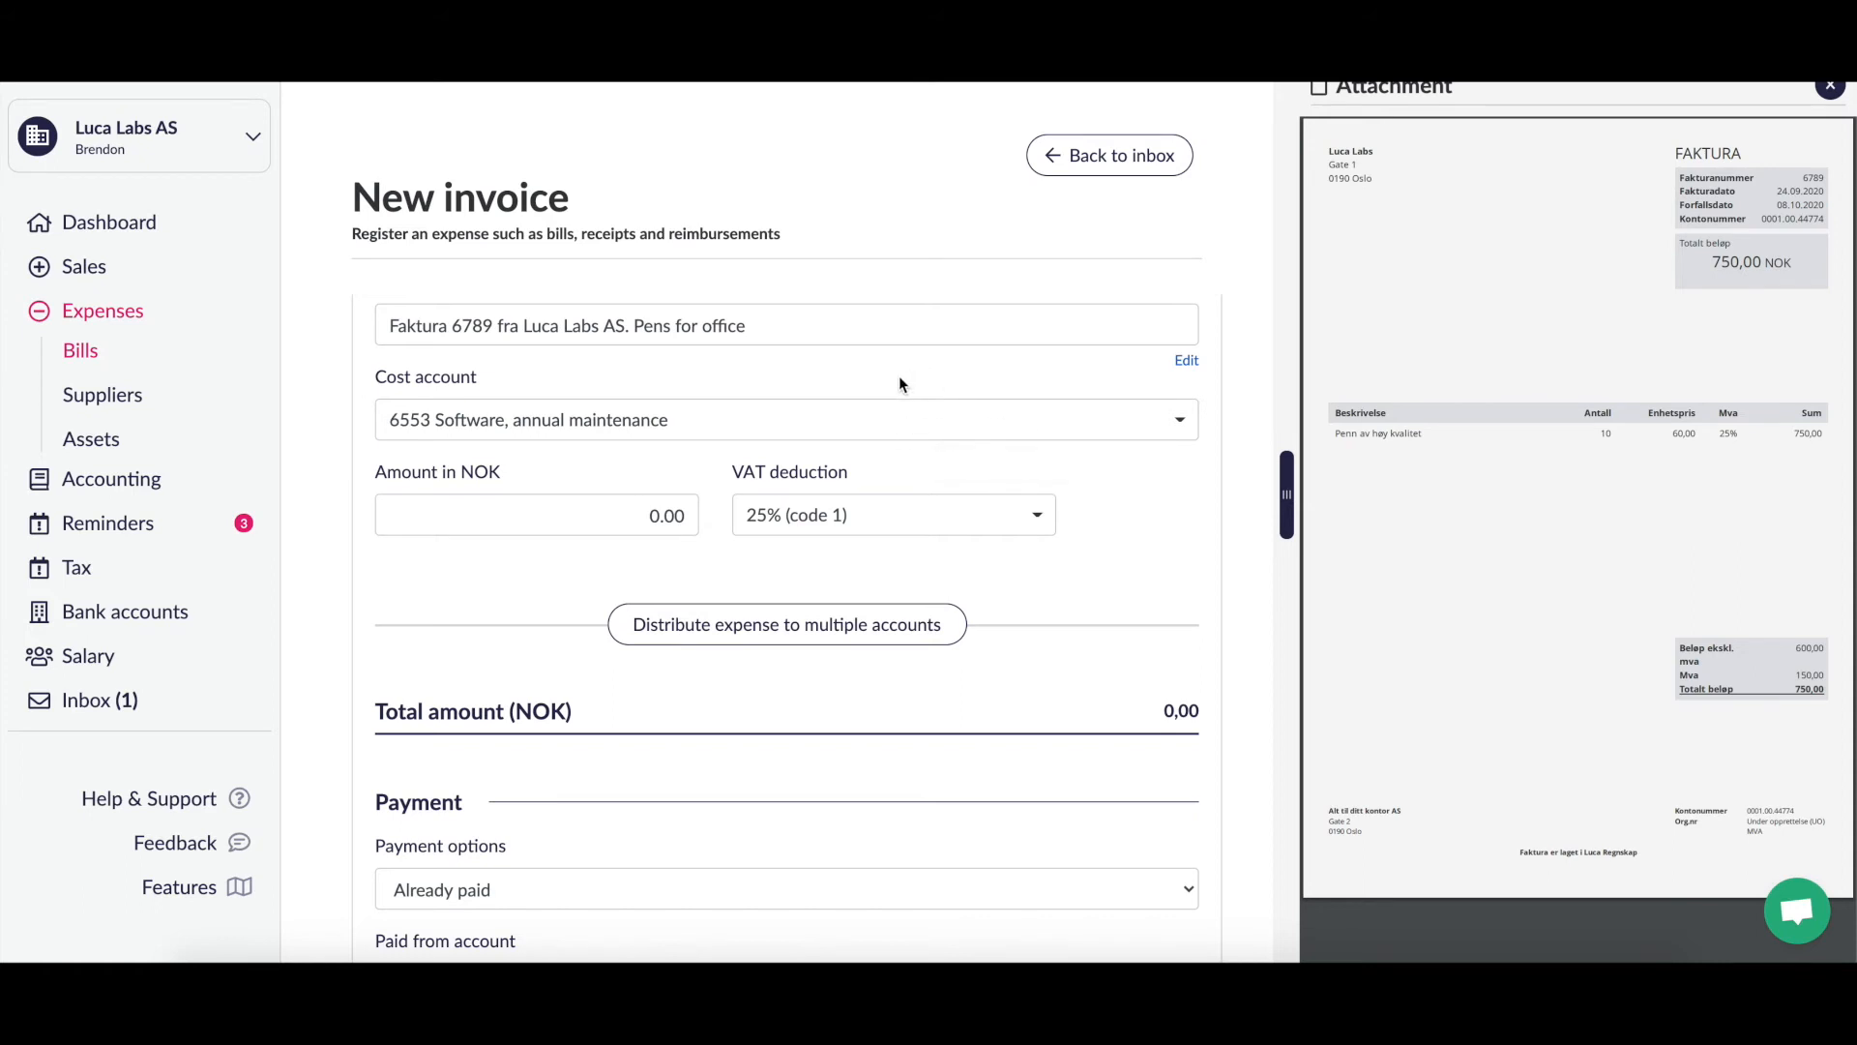
Step: Search 'office' in the cost account list and select 6800 Office supplies
{"action": "left_click", "coordinate": [890, 427]}
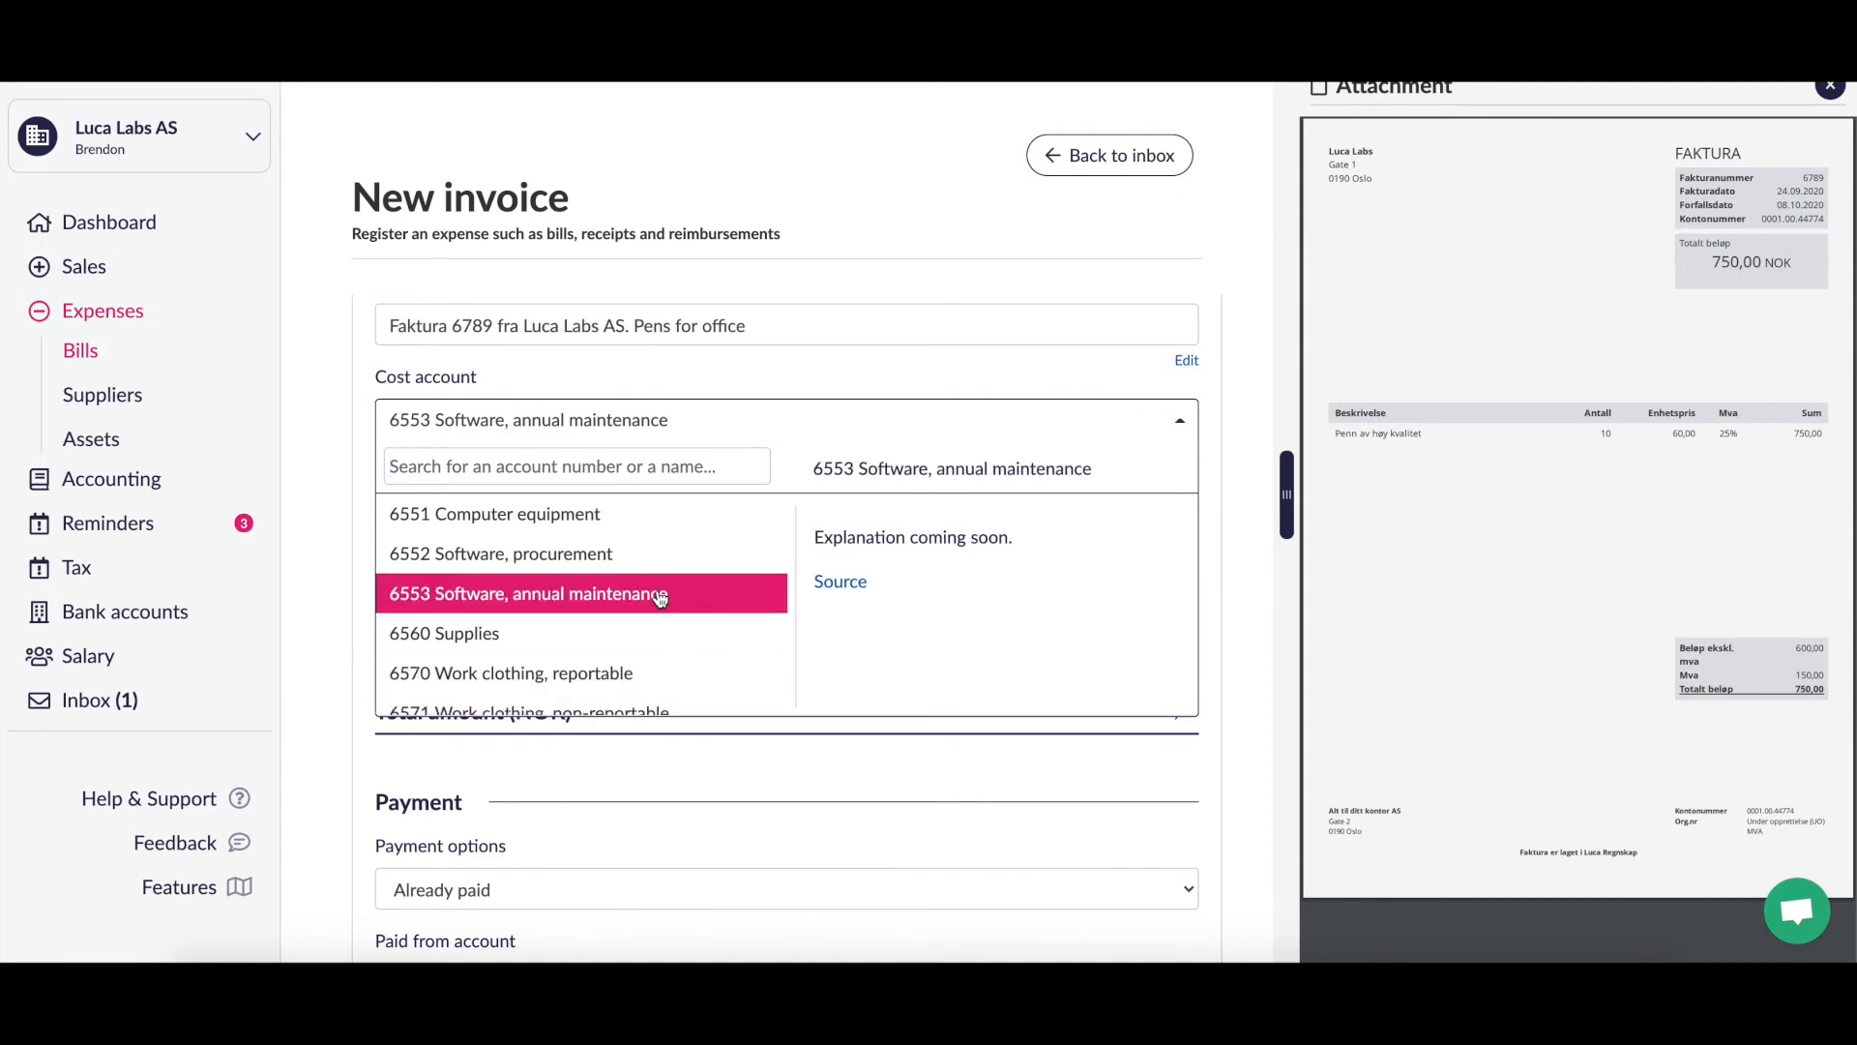
{"action": "scroll", "coordinate": [661, 605], "scroll_direction": "up", "scroll_amount": 1}
{"action": "scroll", "coordinate": [661, 600], "scroll_direction": "up", "scroll_amount": 5}
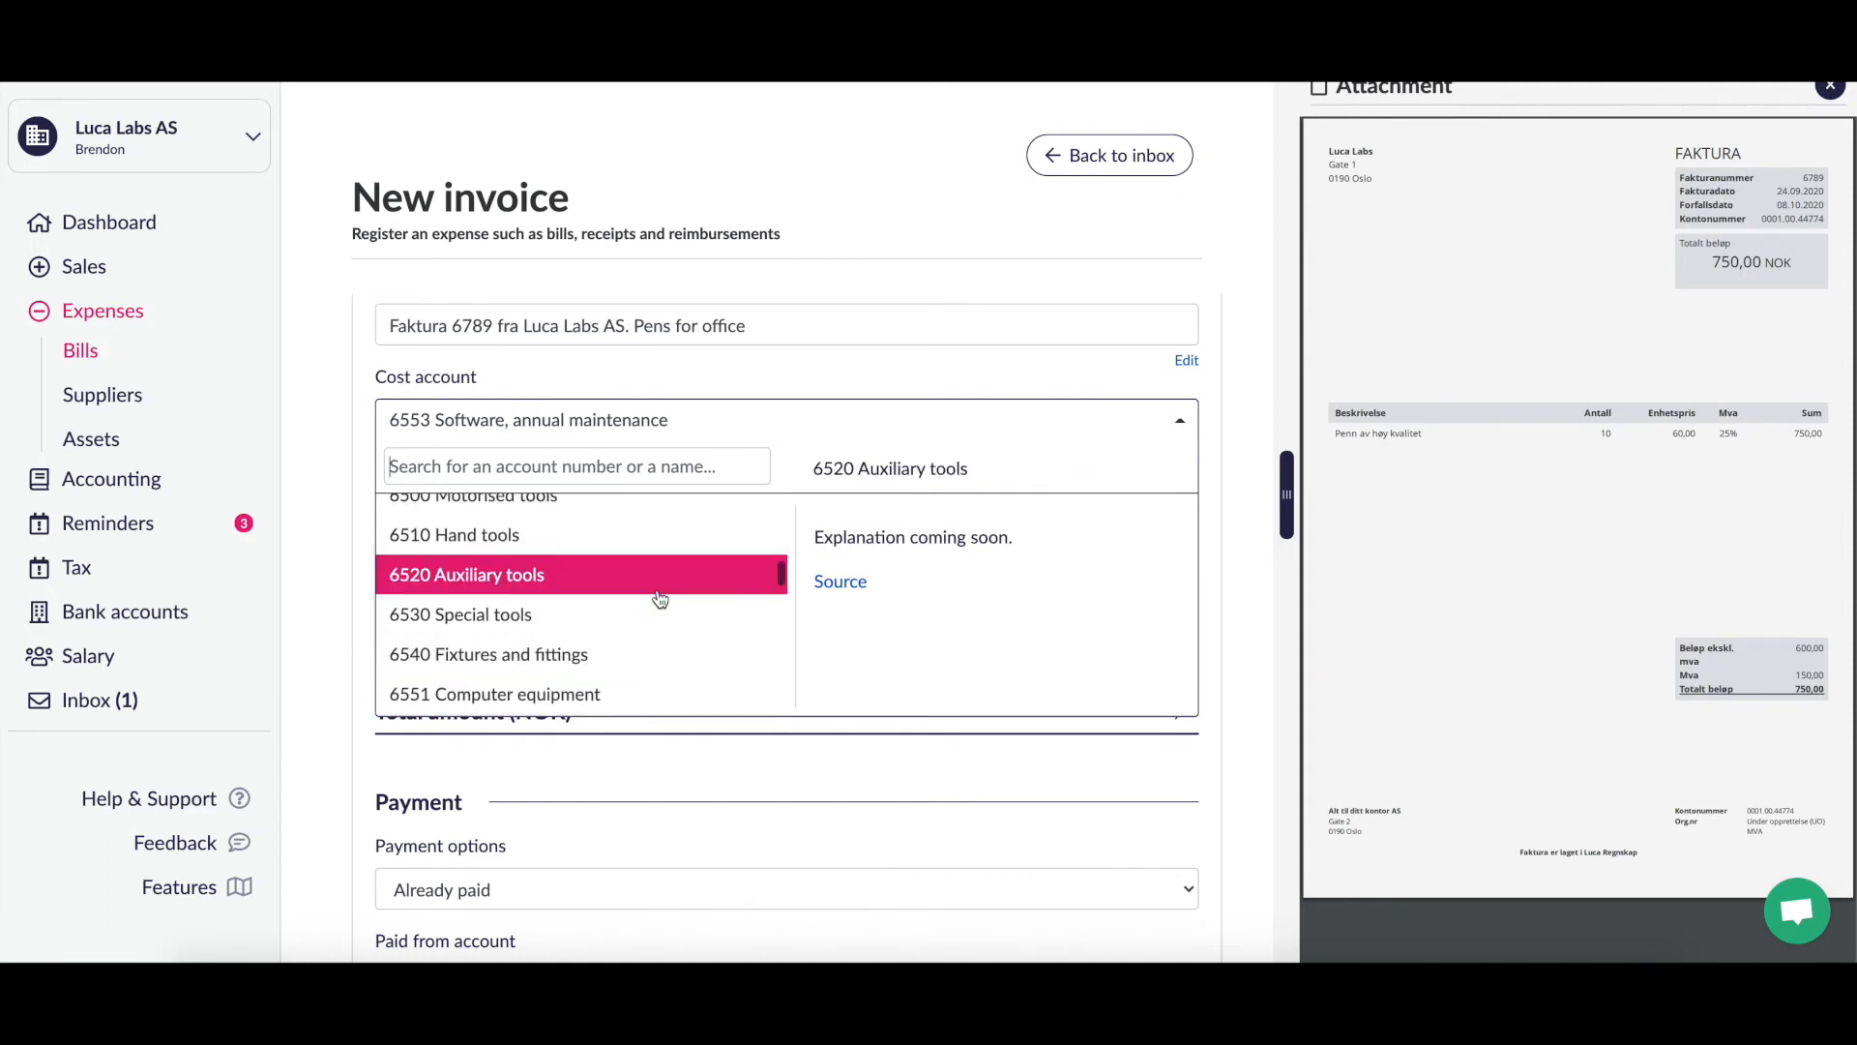
{"action": "scroll", "coordinate": [660, 599], "scroll_direction": "up", "scroll_amount": 7}
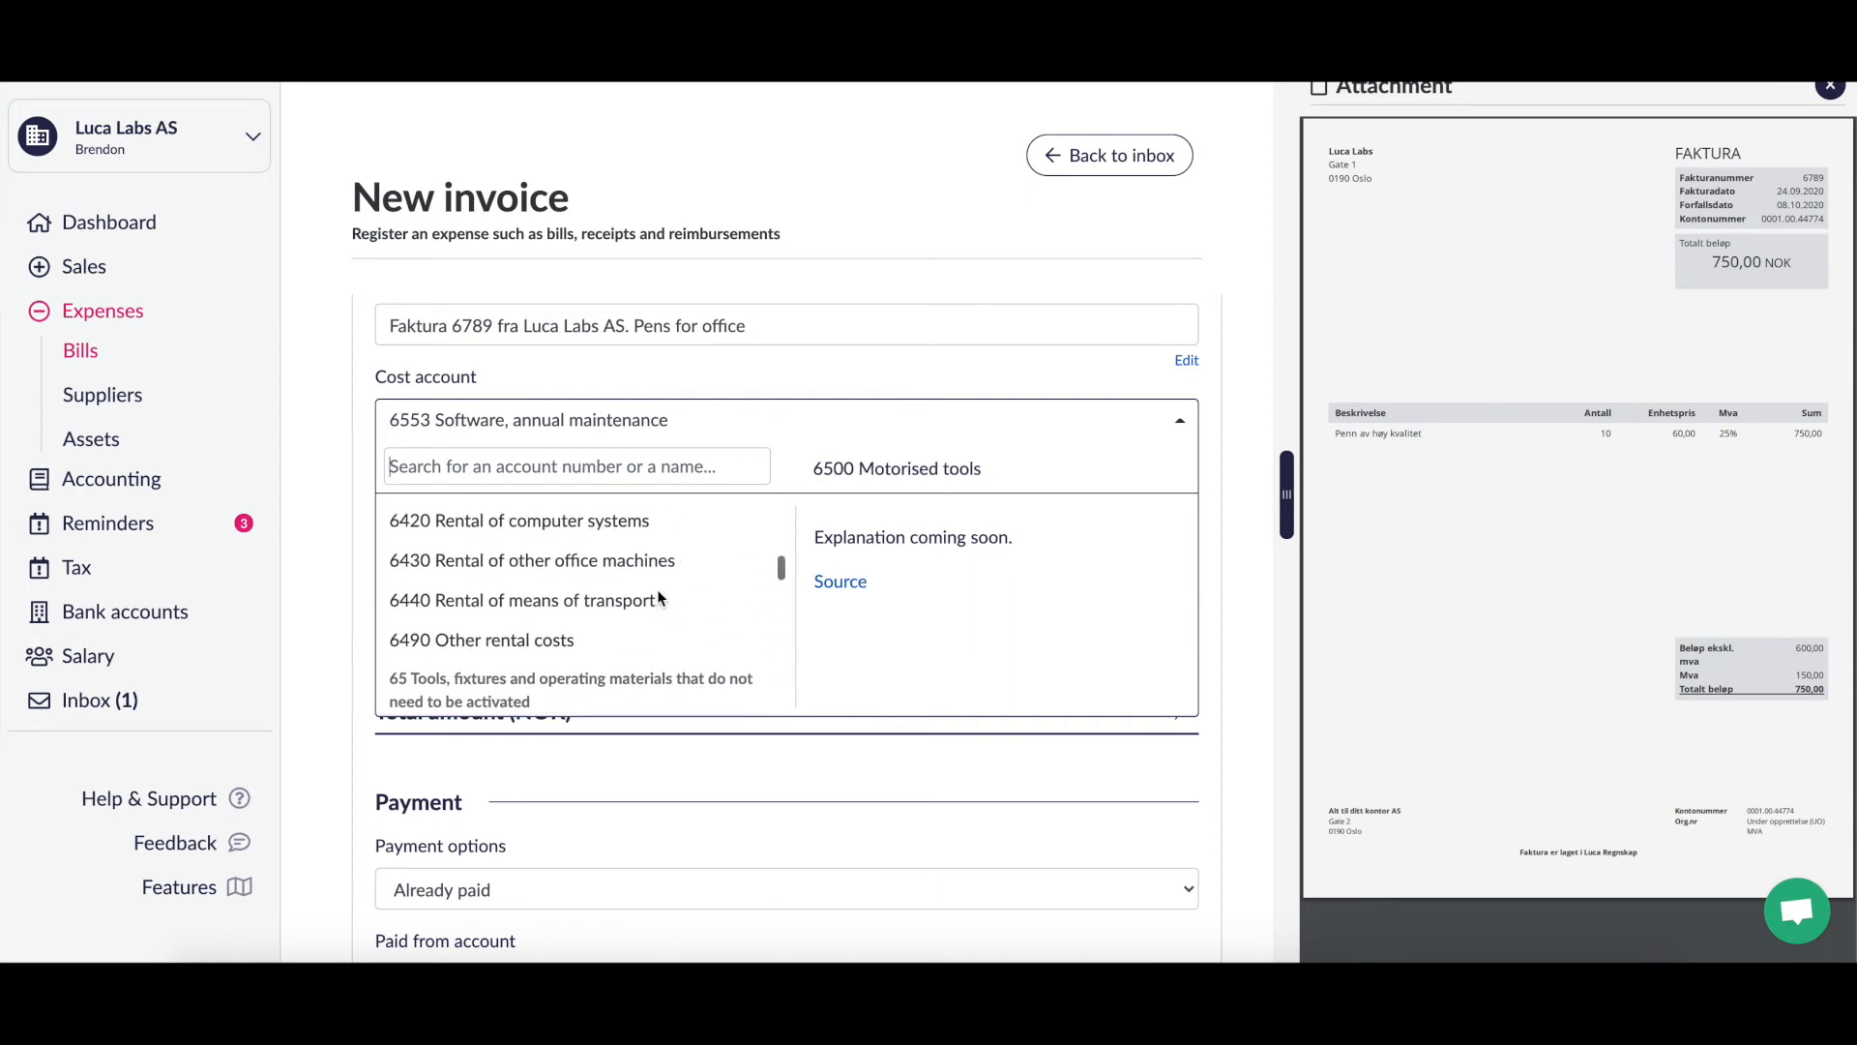
{"action": "scroll", "coordinate": [660, 599], "scroll_direction": "up", "scroll_amount": 2}
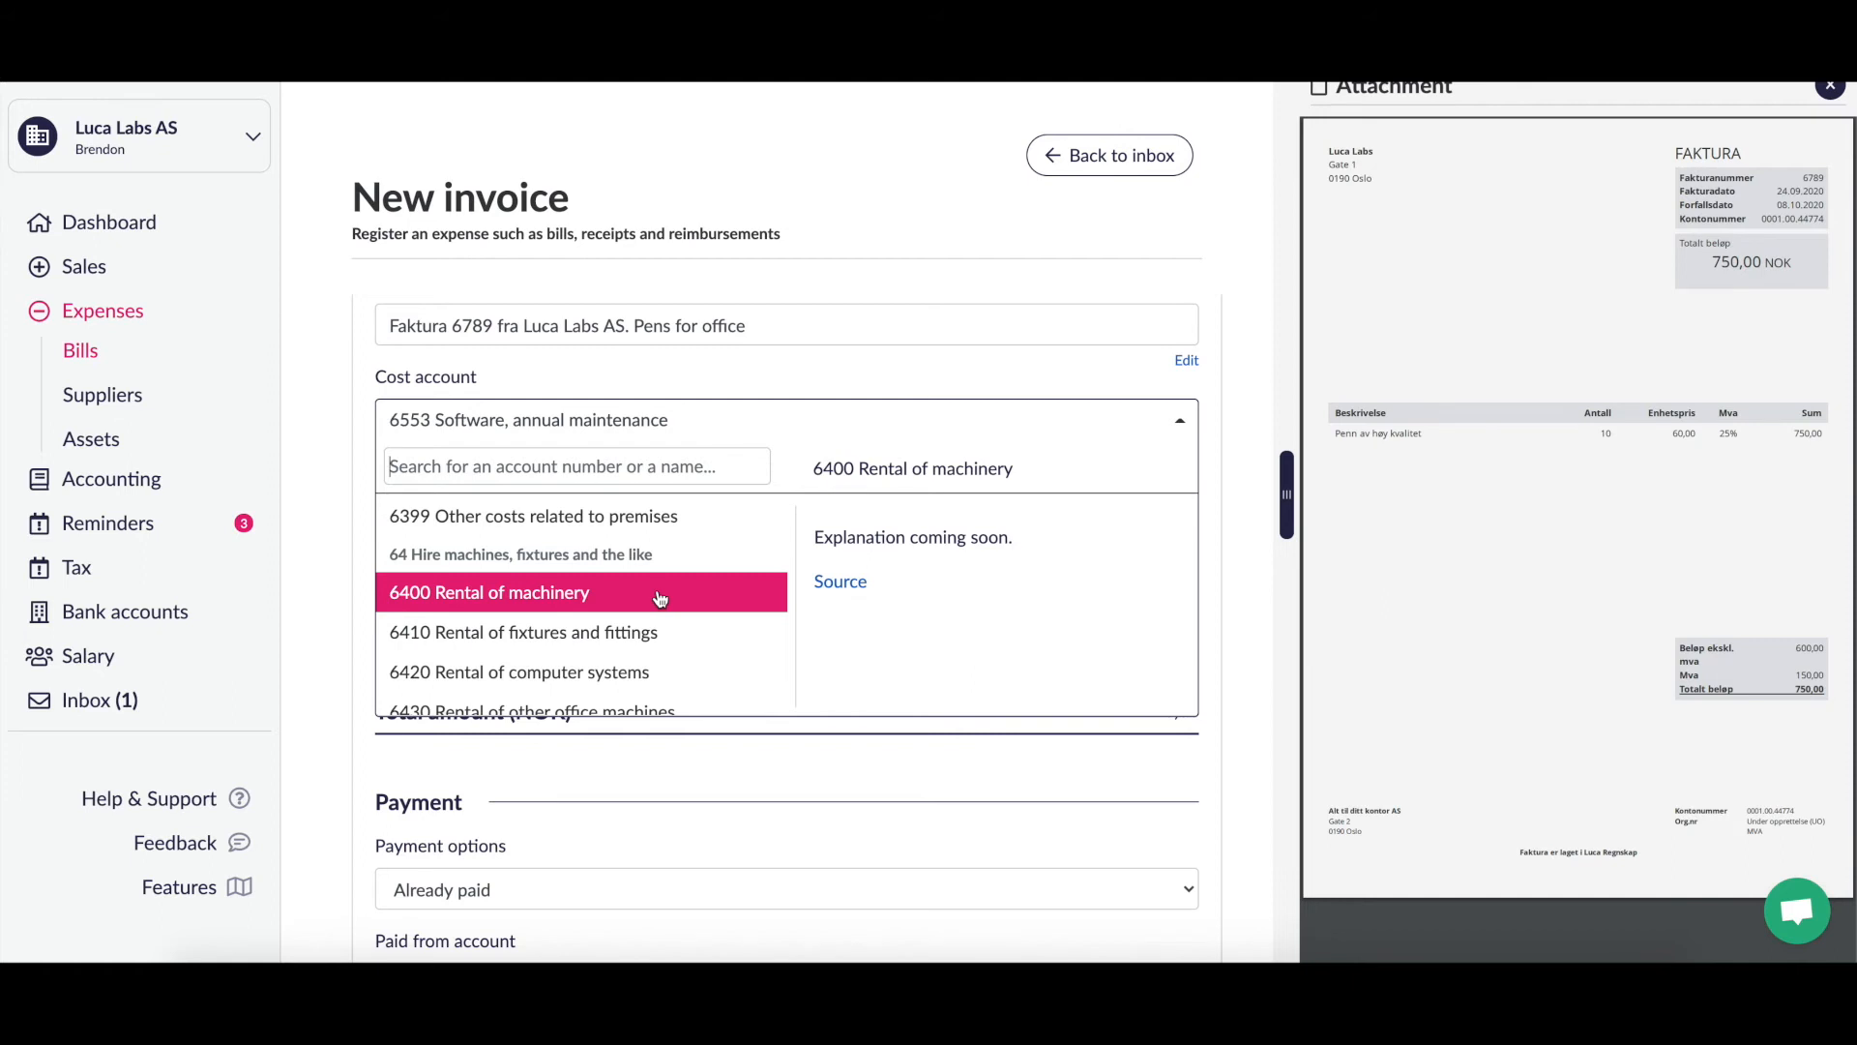
{"action": "scroll", "coordinate": [660, 599], "scroll_direction": "up", "scroll_amount": 2}
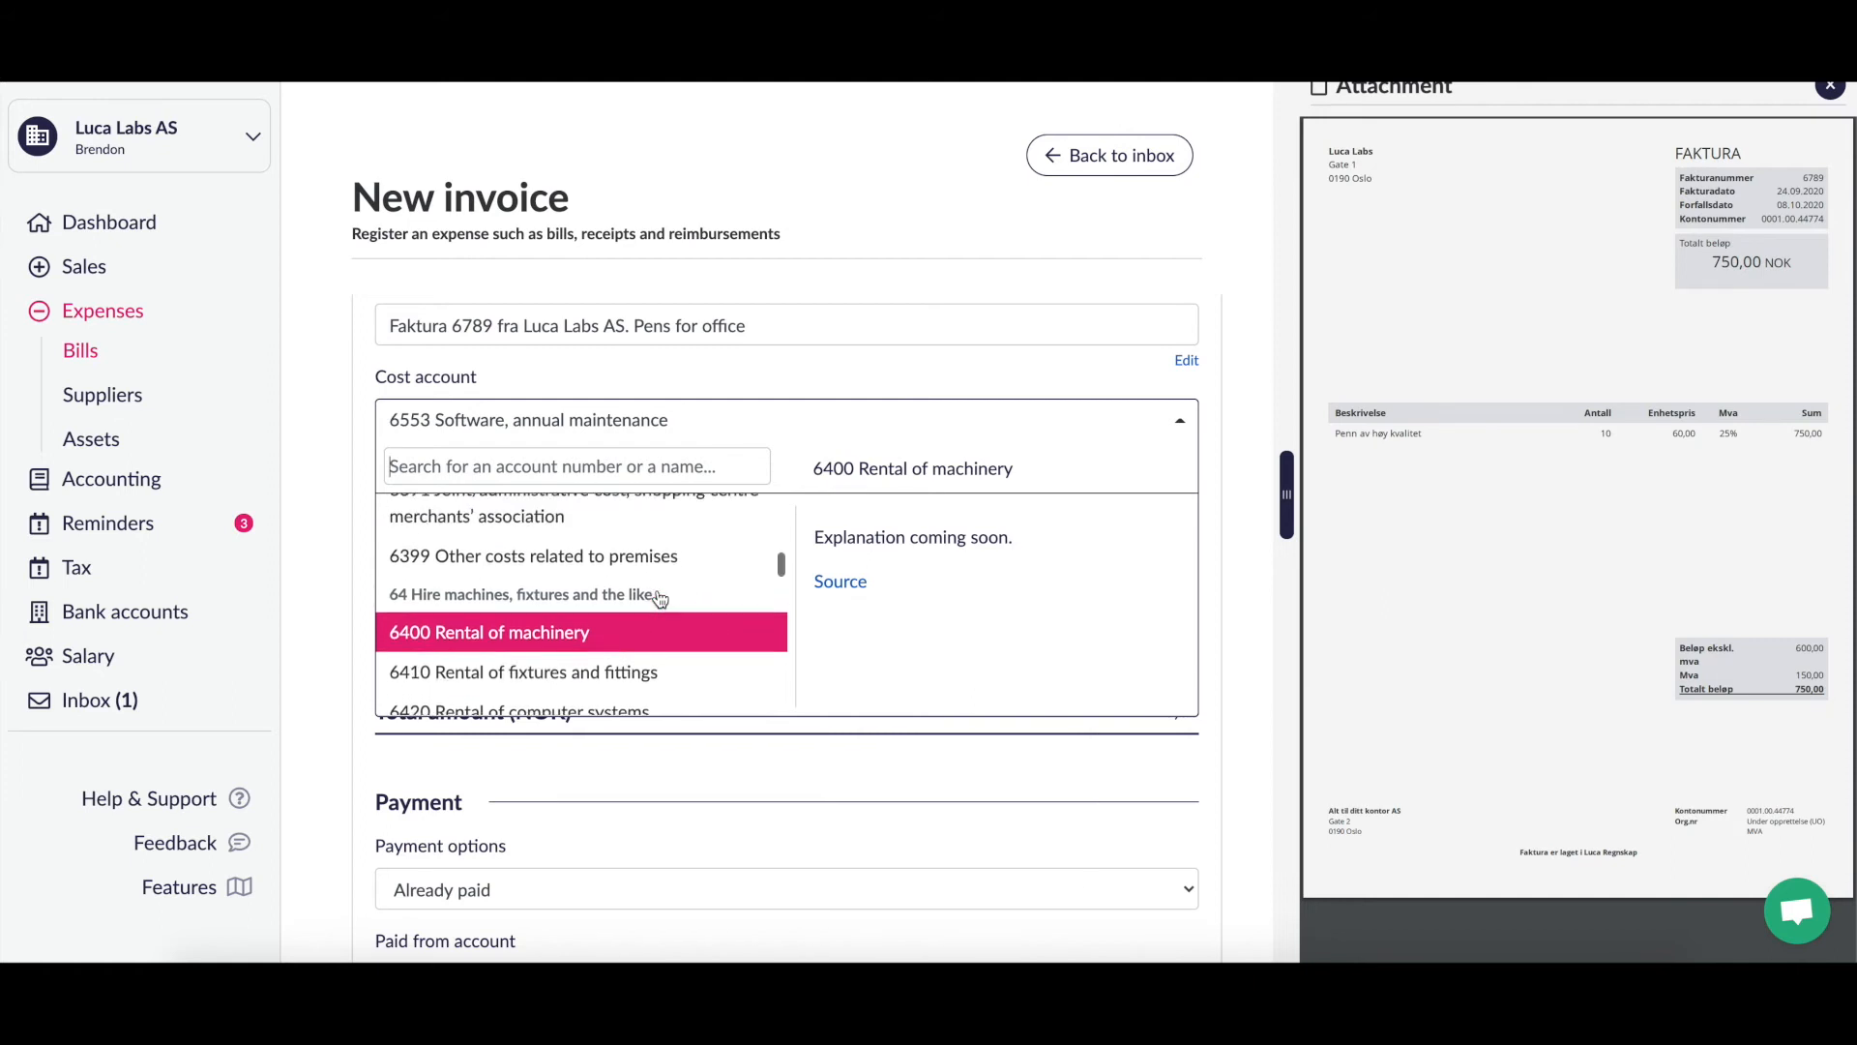
{"action": "scroll", "coordinate": [660, 598], "scroll_direction": "up", "scroll_amount": 5}
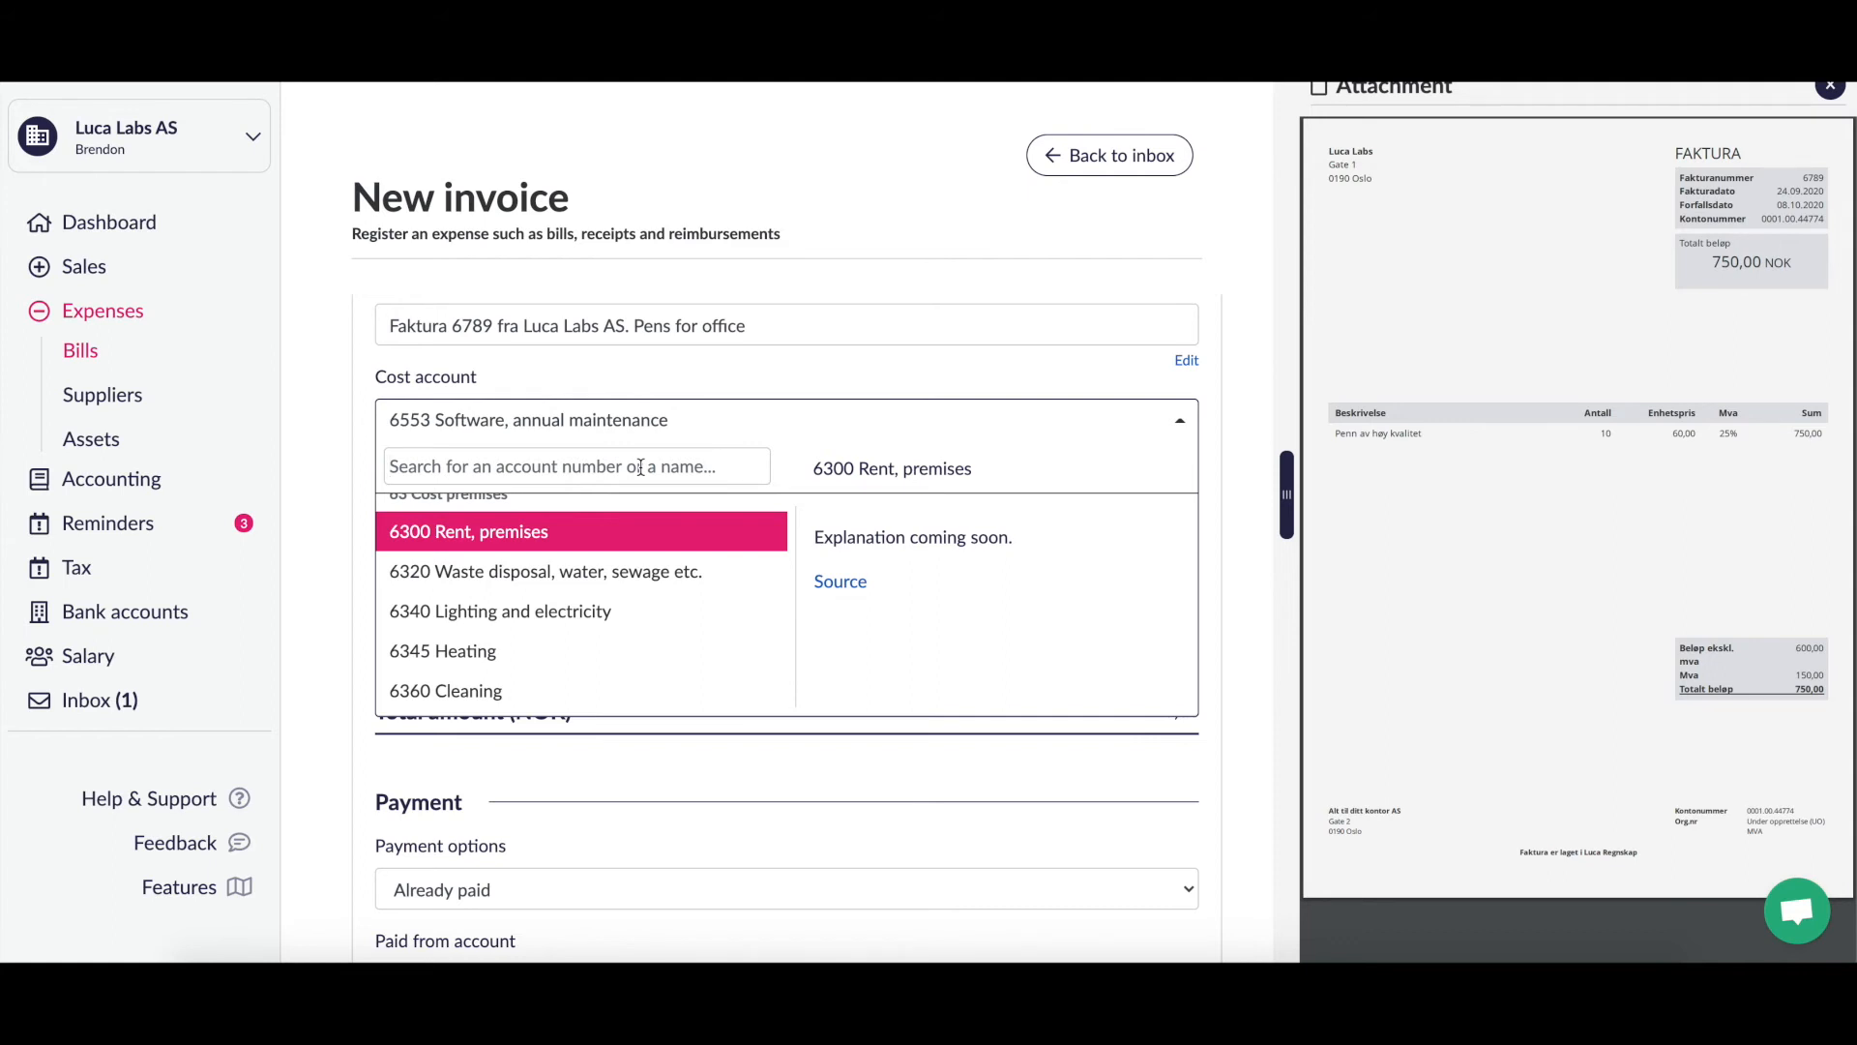
{"action": "type", "text": "of"}
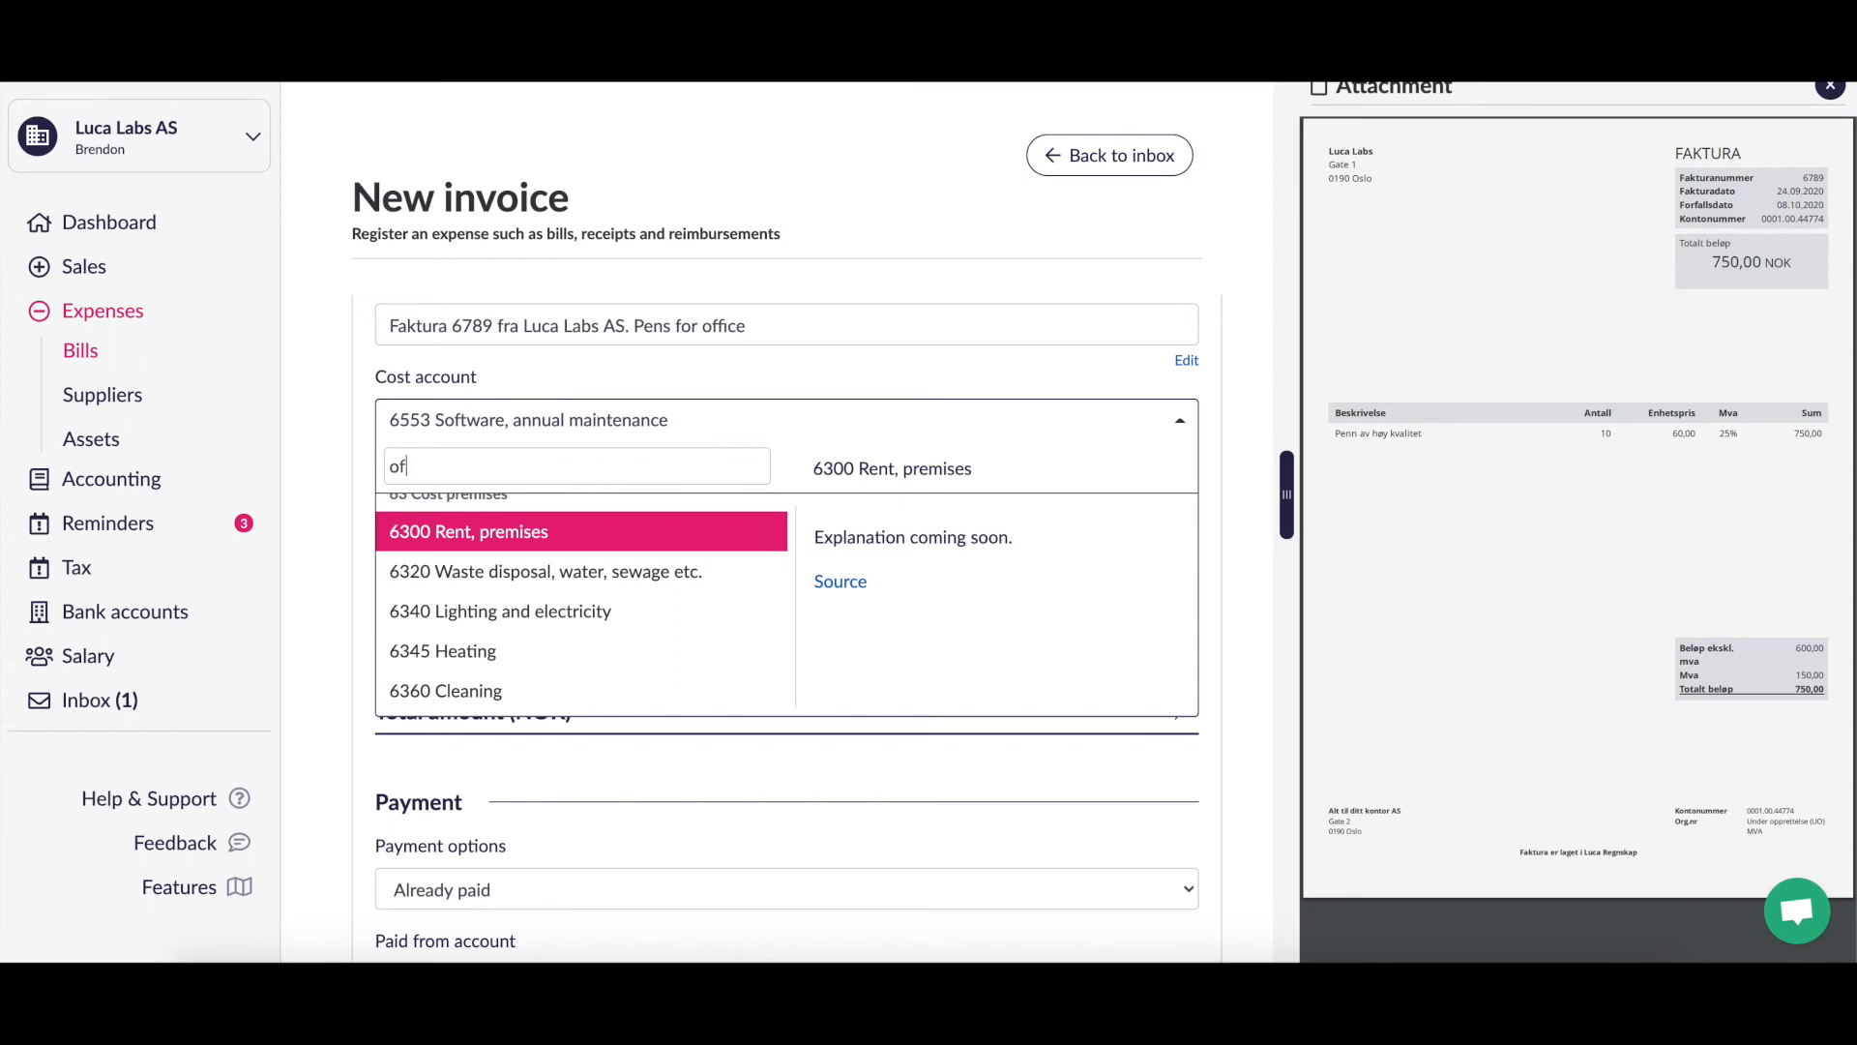
{"action": "type", "text": "fice"}
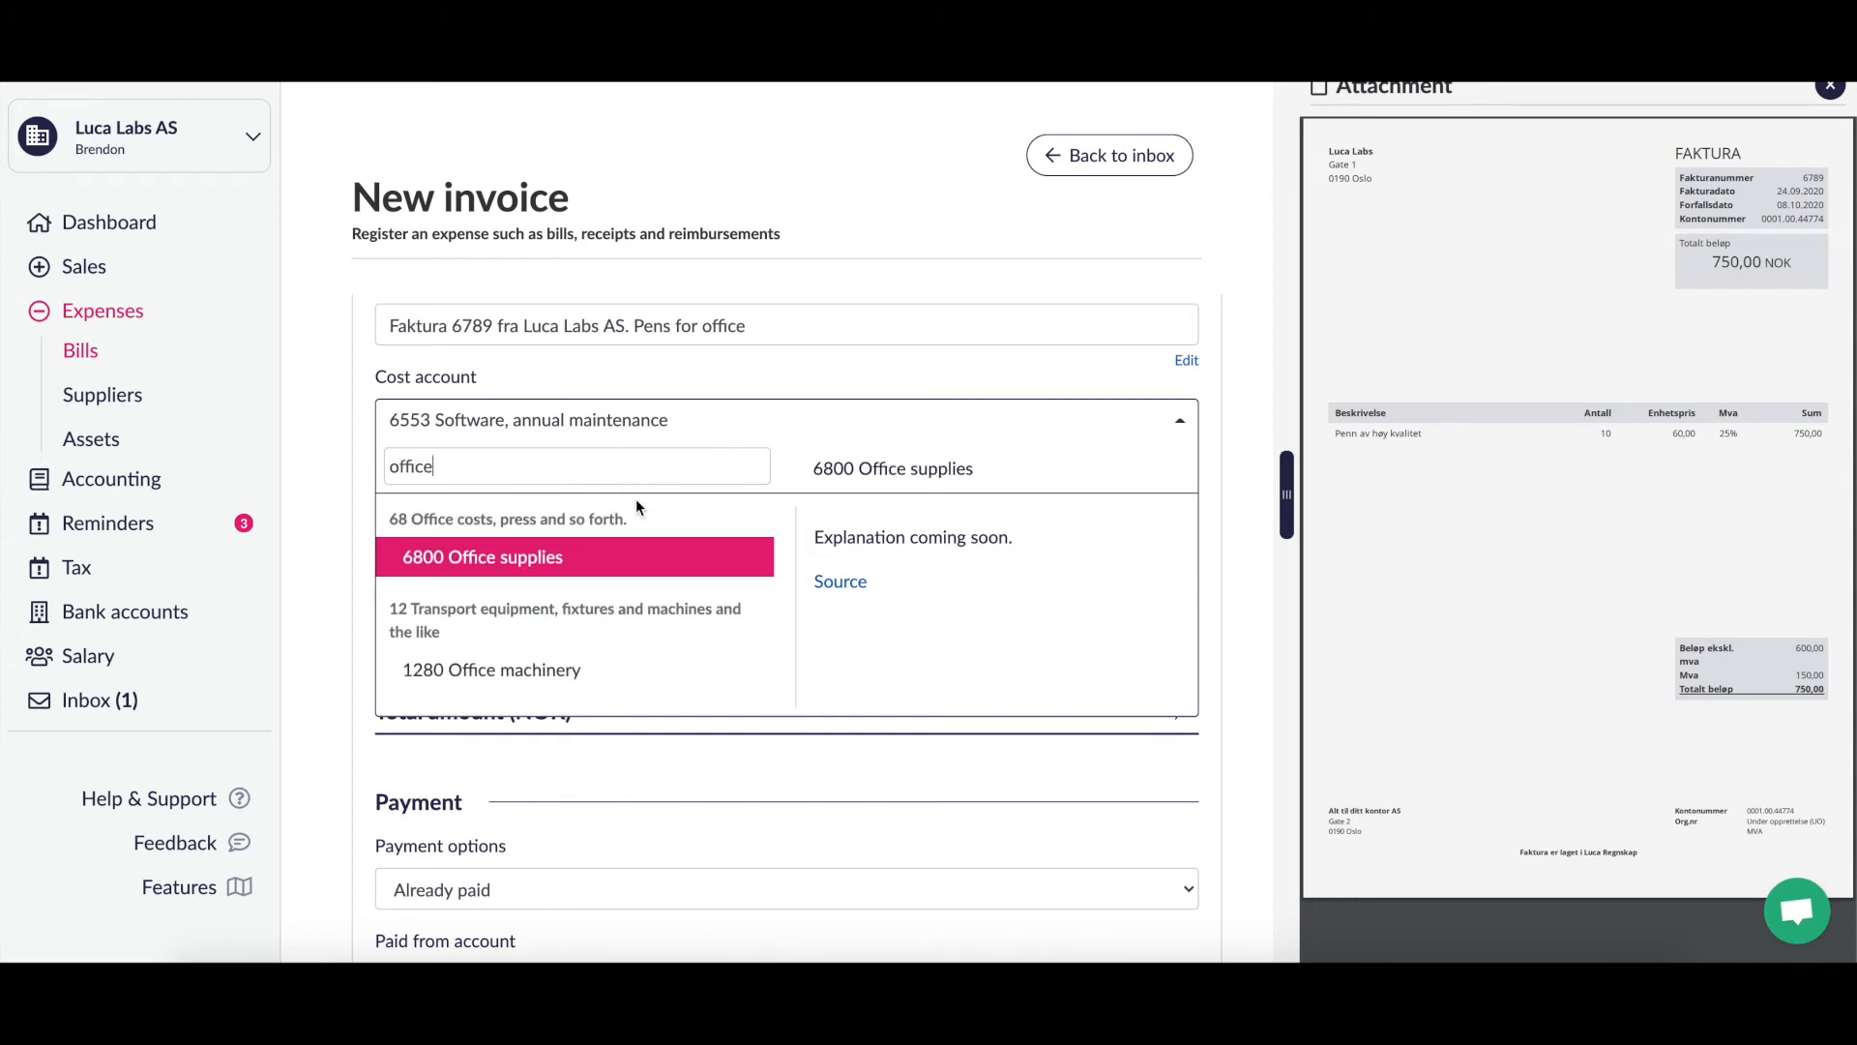
{"action": "left_click", "coordinate": [590, 562]}
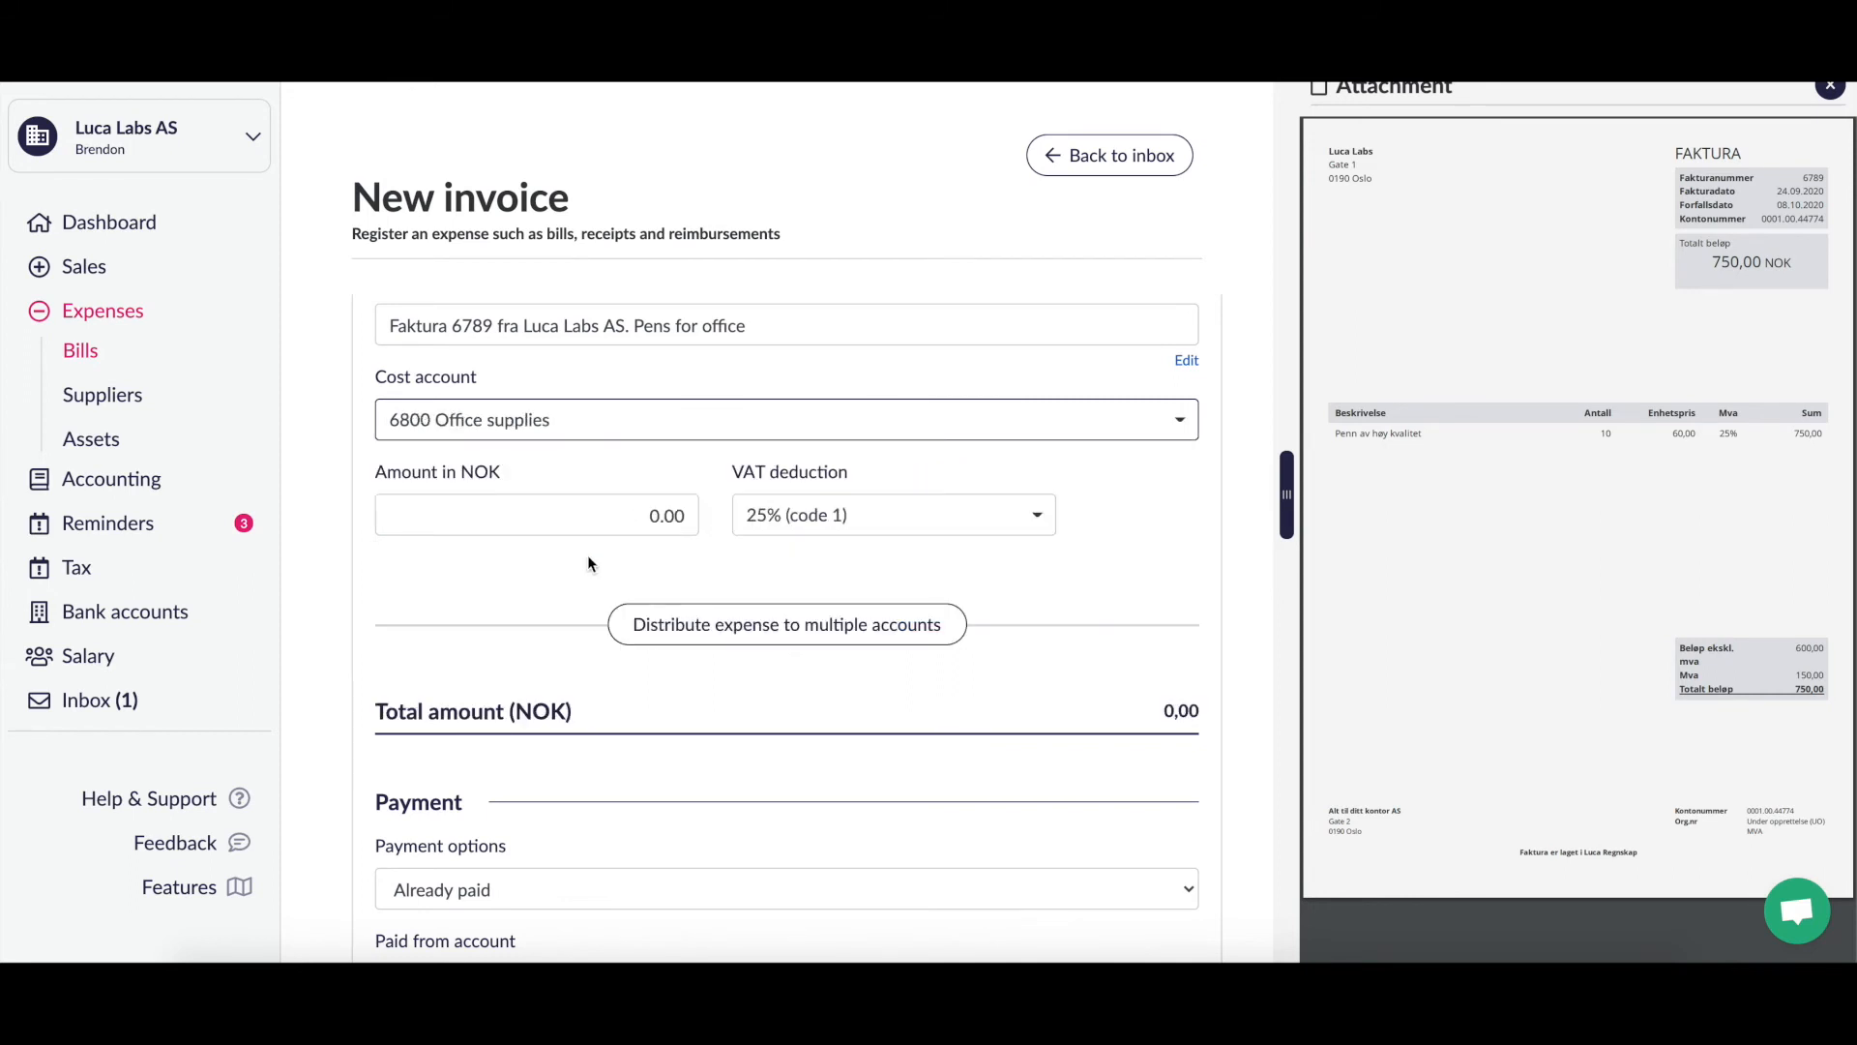
{"action": "scroll", "coordinate": [588, 557], "scroll_direction": "down", "scroll_amount": 1}
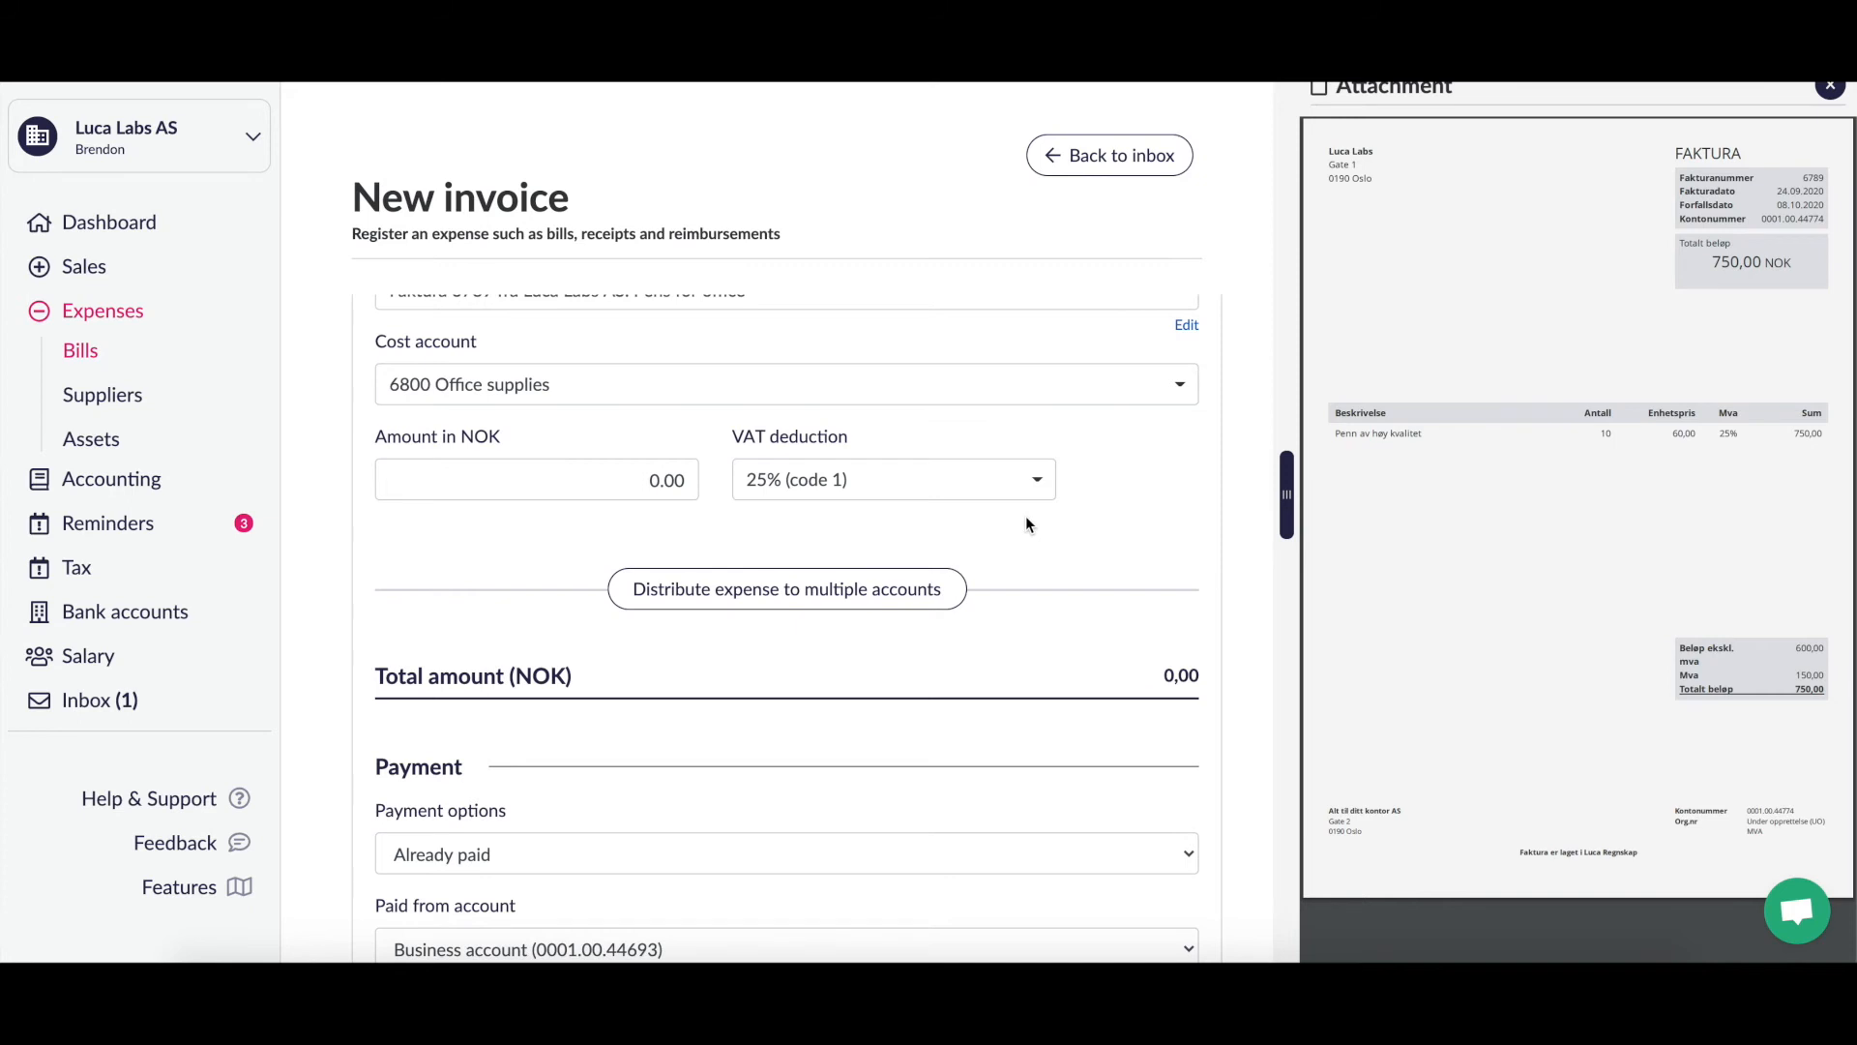
{"action": "scroll", "coordinate": [1027, 524], "scroll_direction": "up", "scroll_amount": 1}
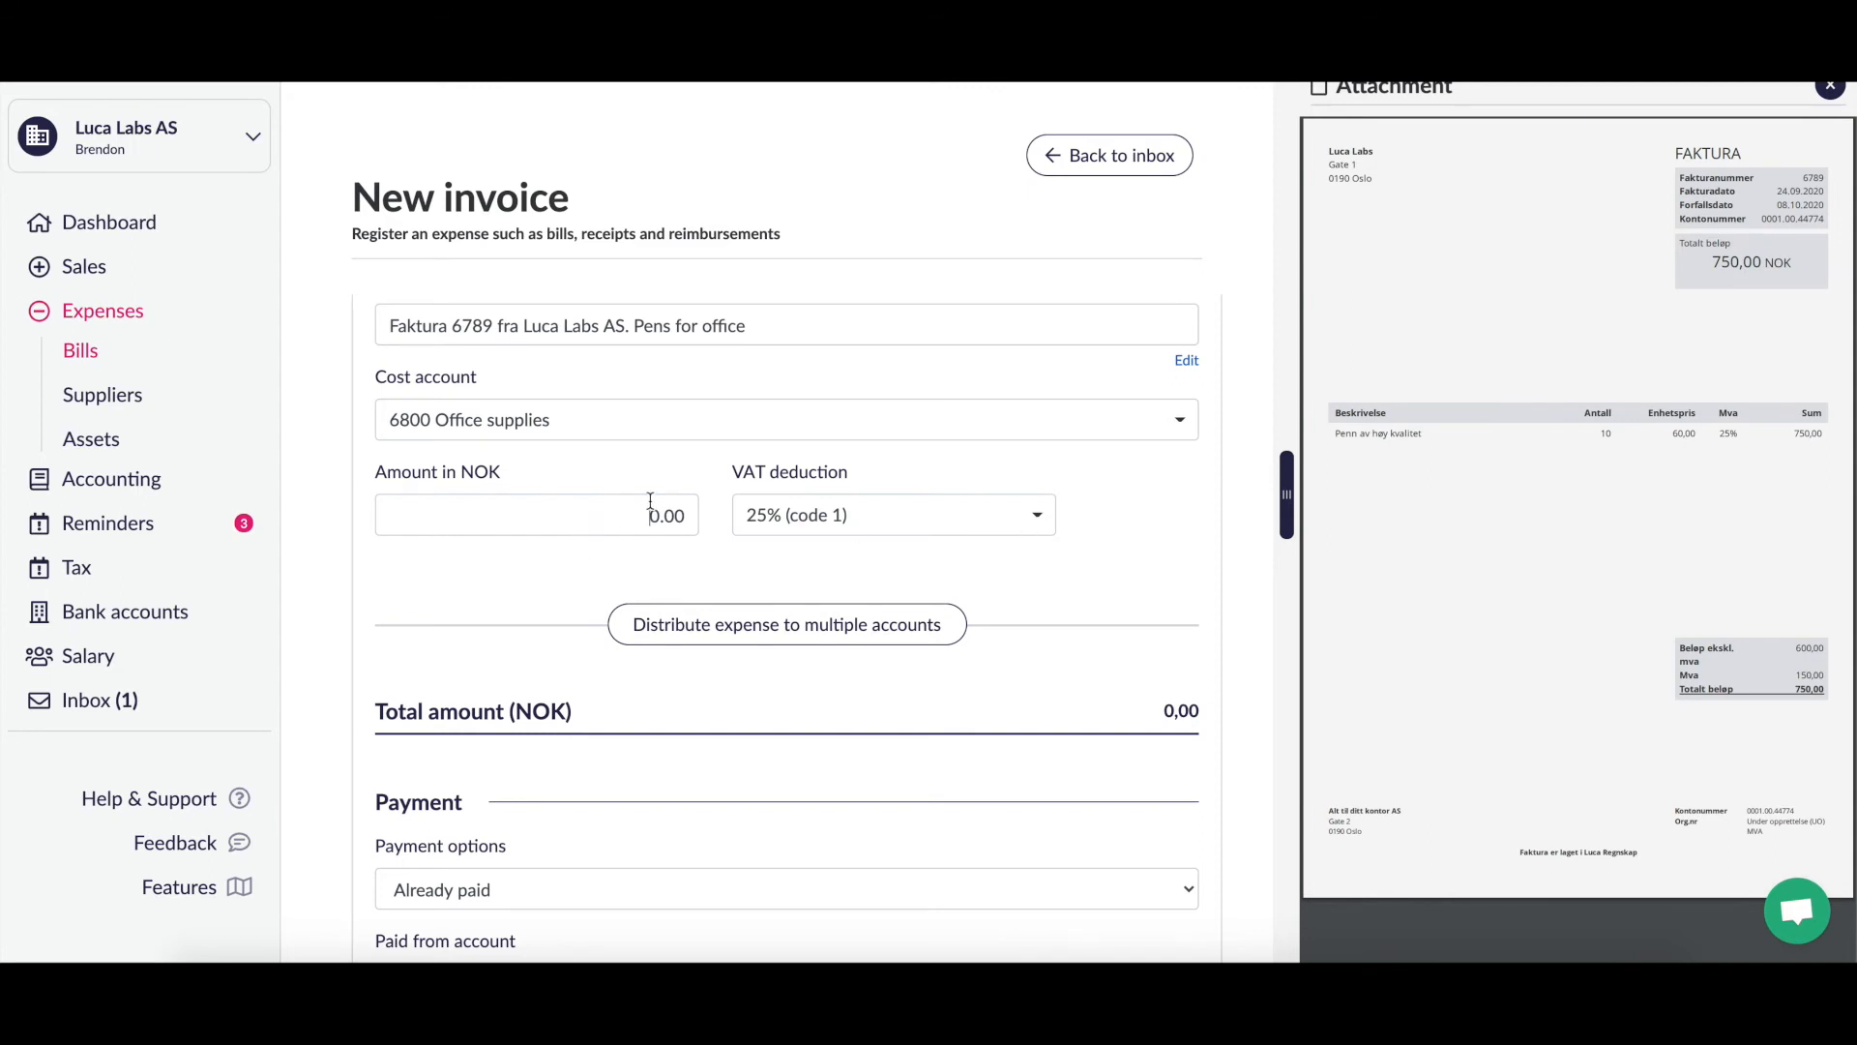
Step: Replace the 0.00 amount with 750 NOK, giving a 750,00 total
{"action": "left_click_drag", "start_coordinate": [691, 513], "coordinate": [601, 515]}
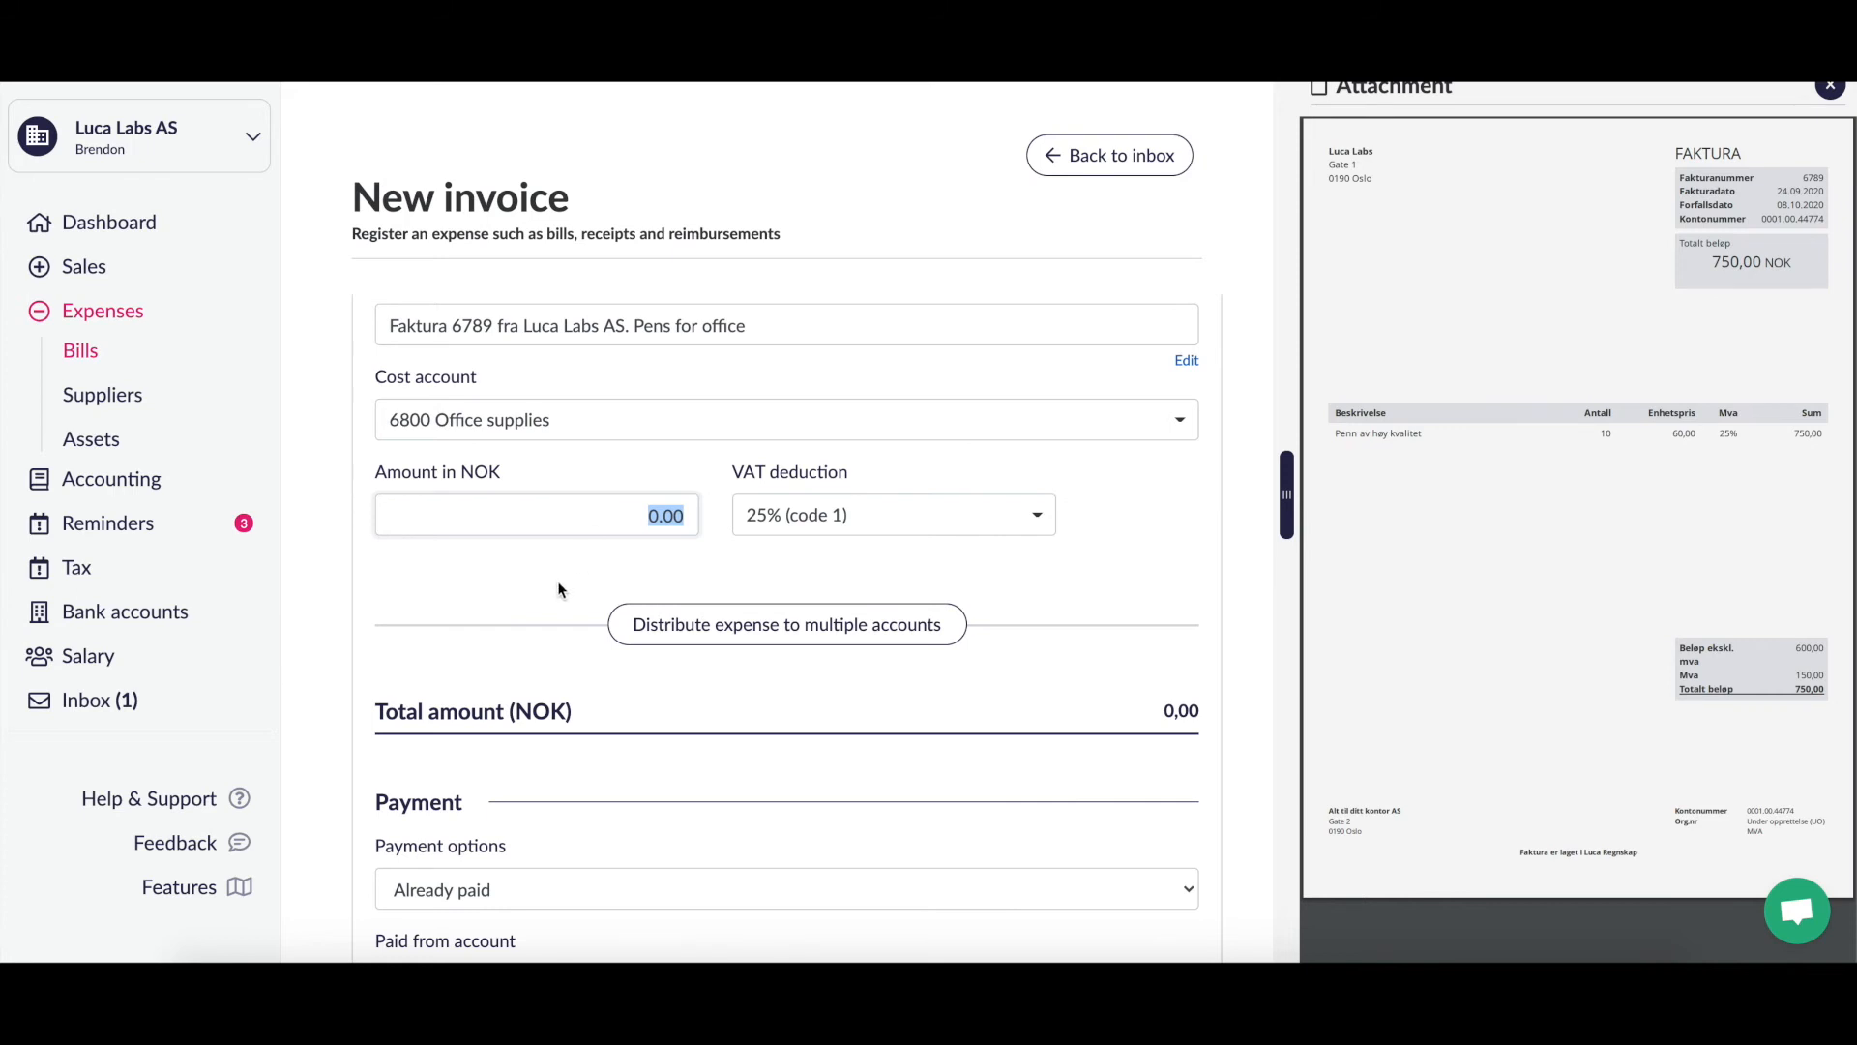
{"action": "type", "text": "750"}
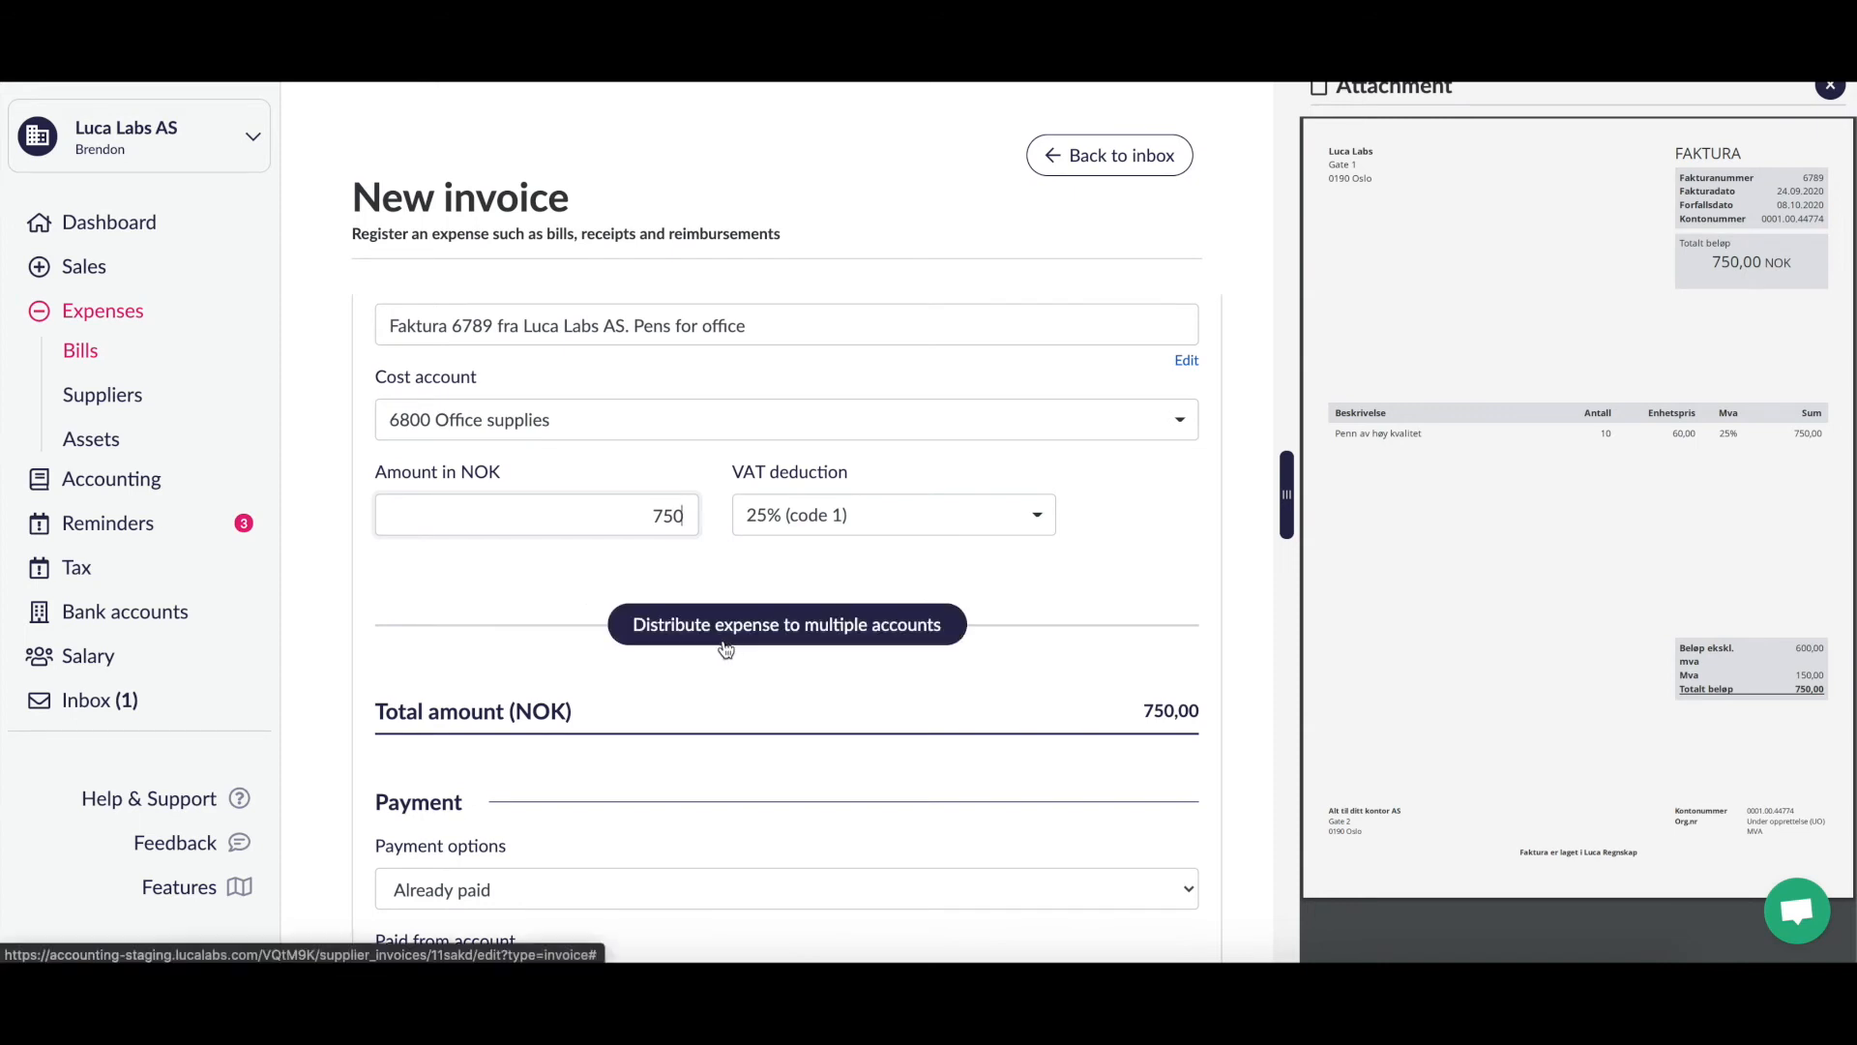
{"action": "left_click", "coordinate": [832, 682]}
{"action": "scroll", "coordinate": [832, 685], "scroll_direction": "down", "scroll_amount": 3}
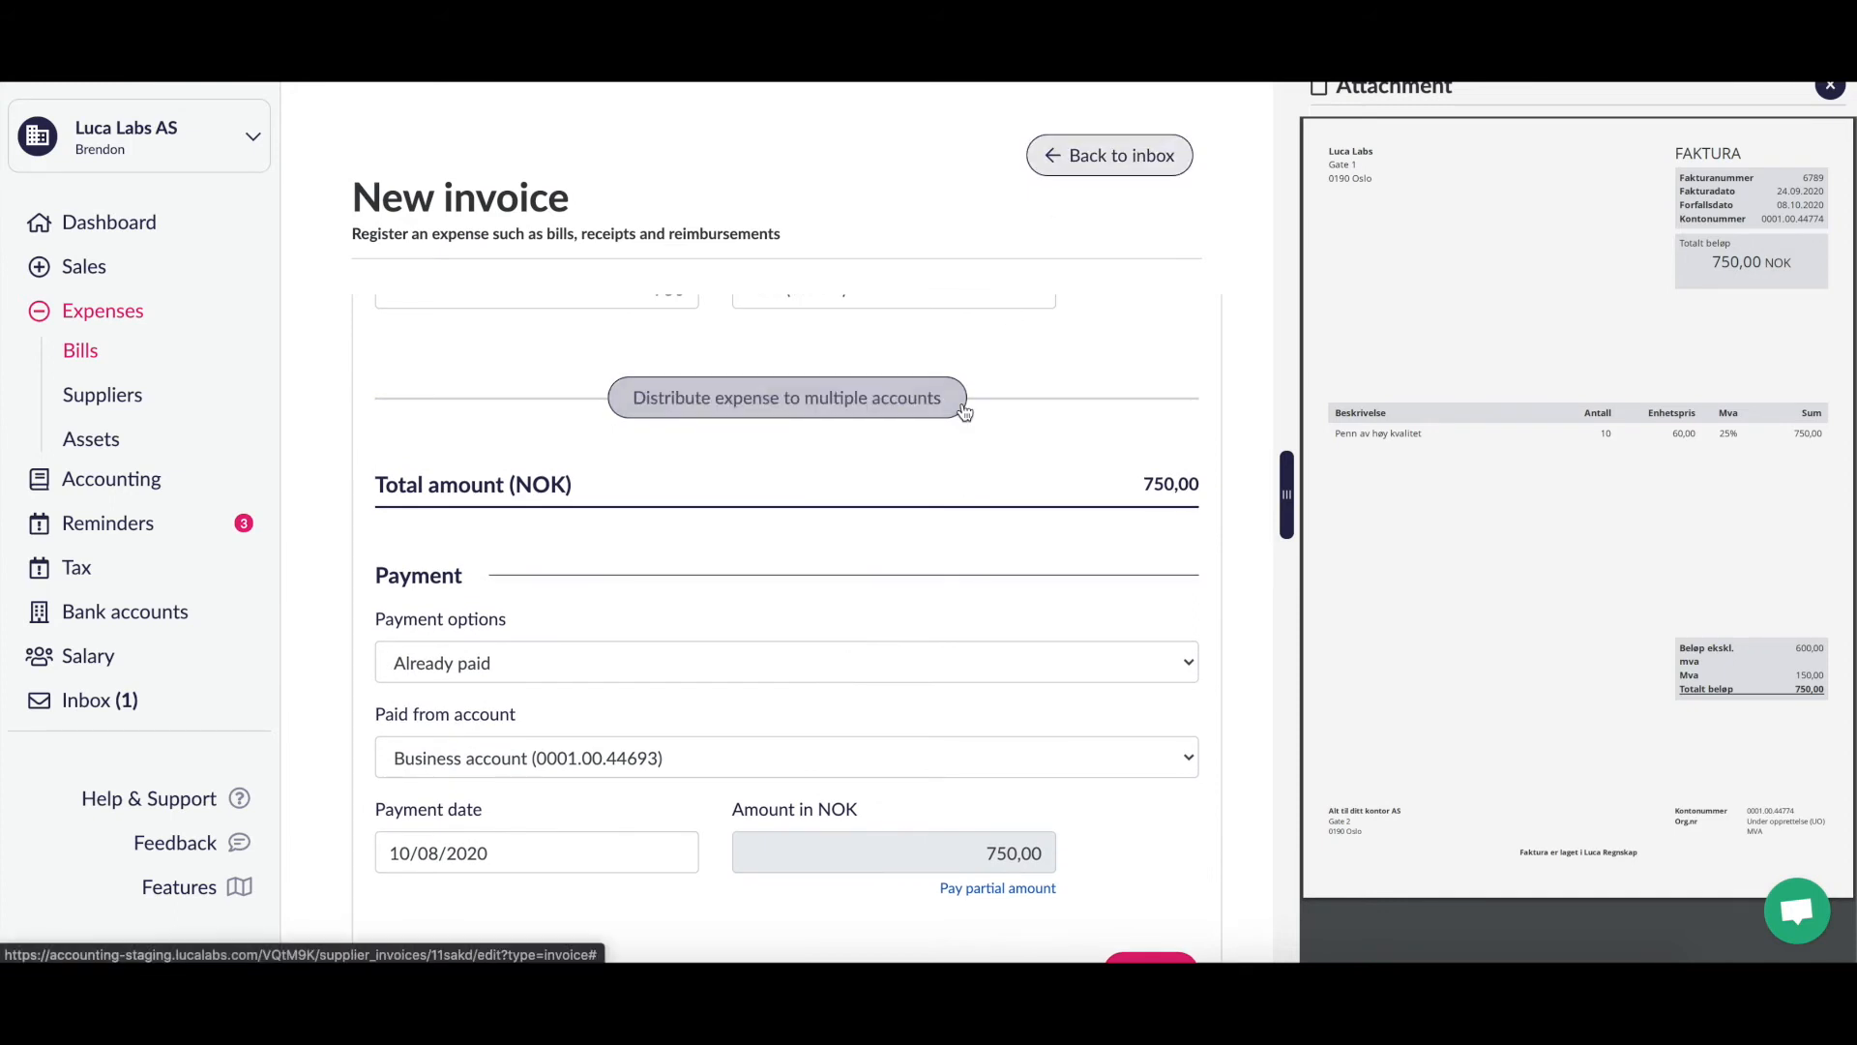
{"action": "scroll", "coordinate": [897, 705], "scroll_direction": "down", "scroll_amount": 2}
{"action": "scroll", "coordinate": [897, 701], "scroll_direction": "up", "scroll_amount": 2}
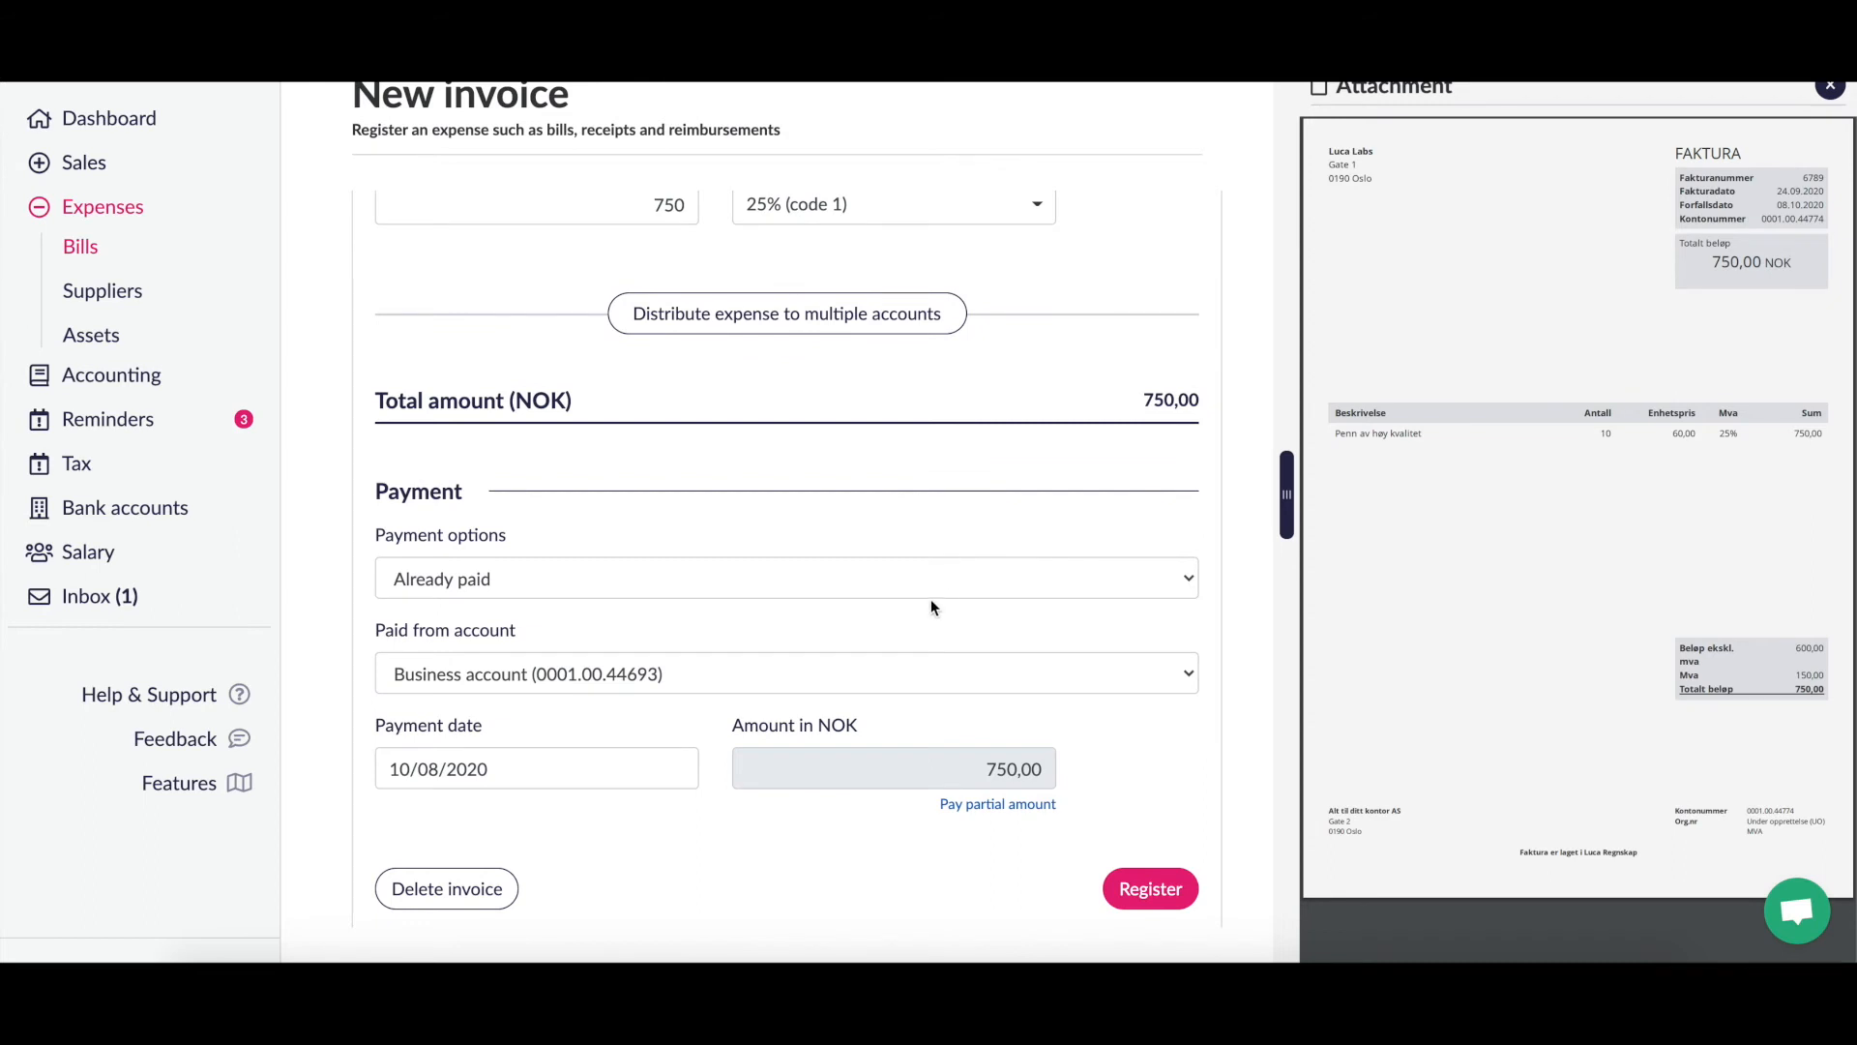
Step: Change payment options from Already paid to Not paid and register the 750,00 bill
{"action": "left_click", "coordinate": [946, 581]}
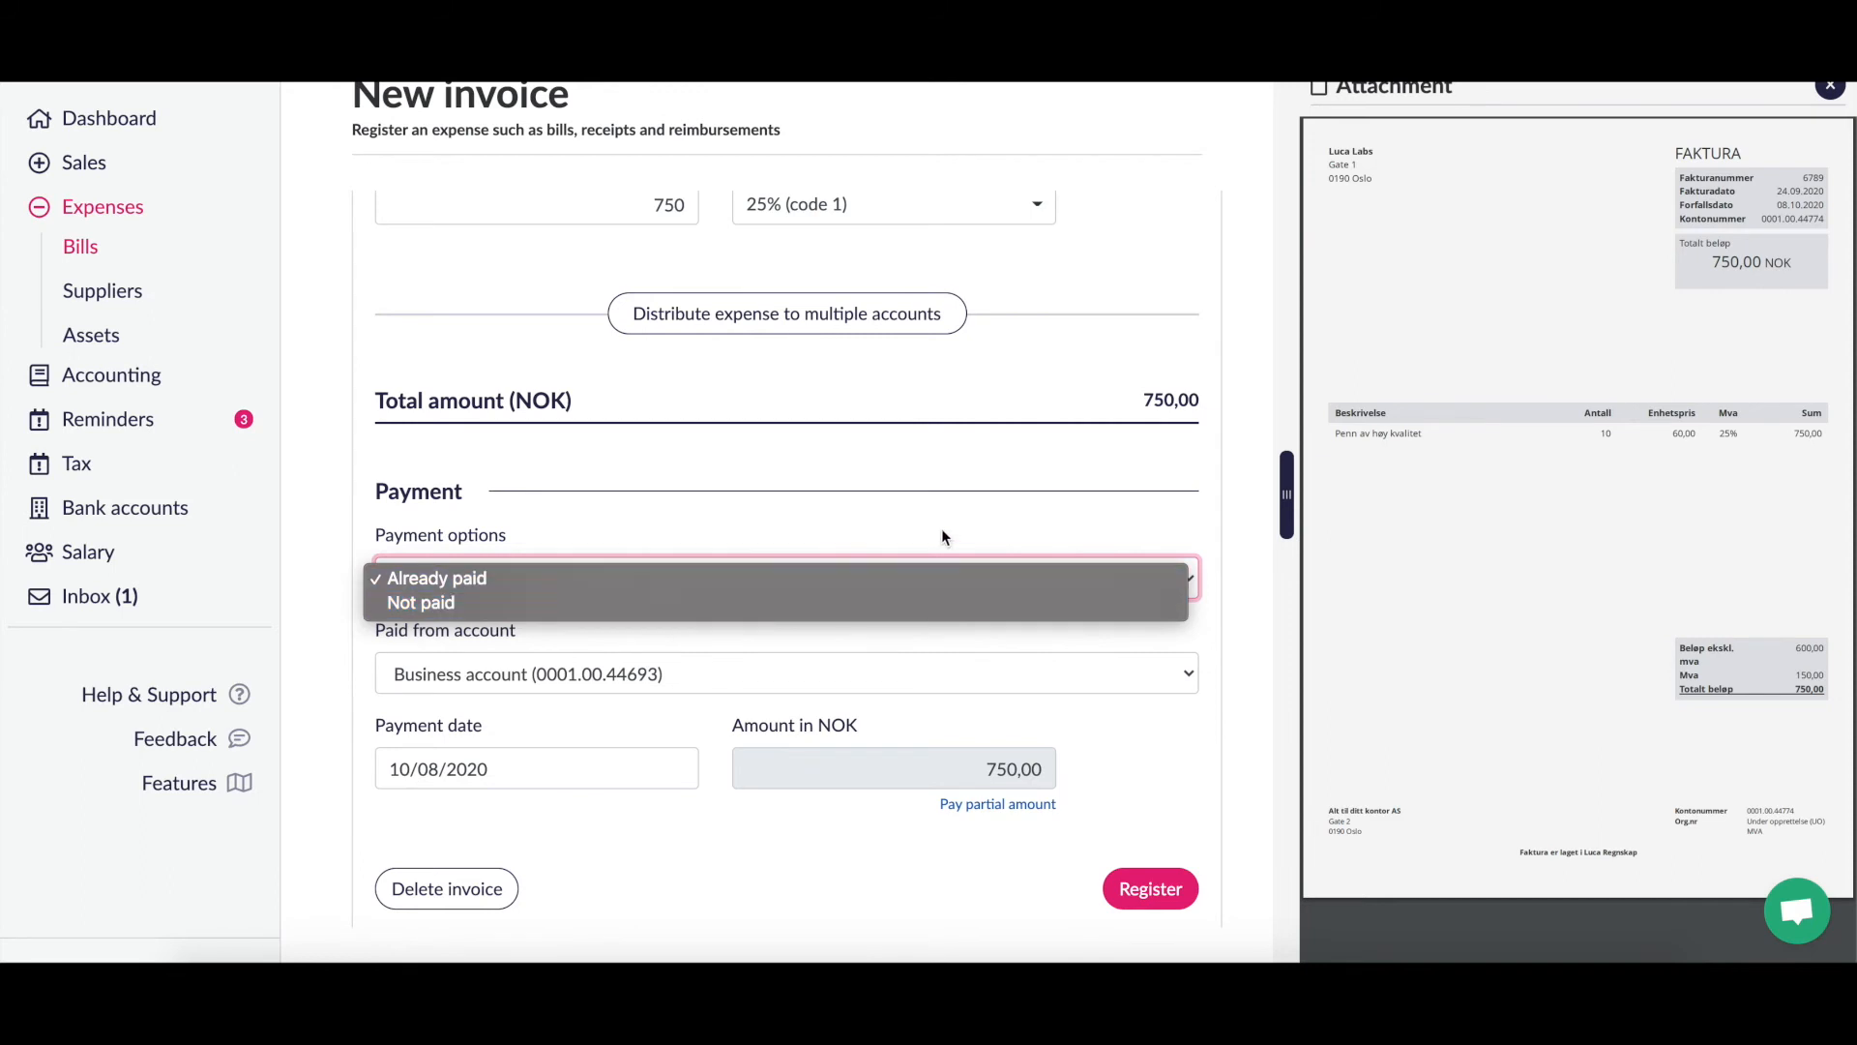
{"action": "left_click", "coordinate": [940, 530]}
{"action": "left_click", "coordinate": [890, 585]}
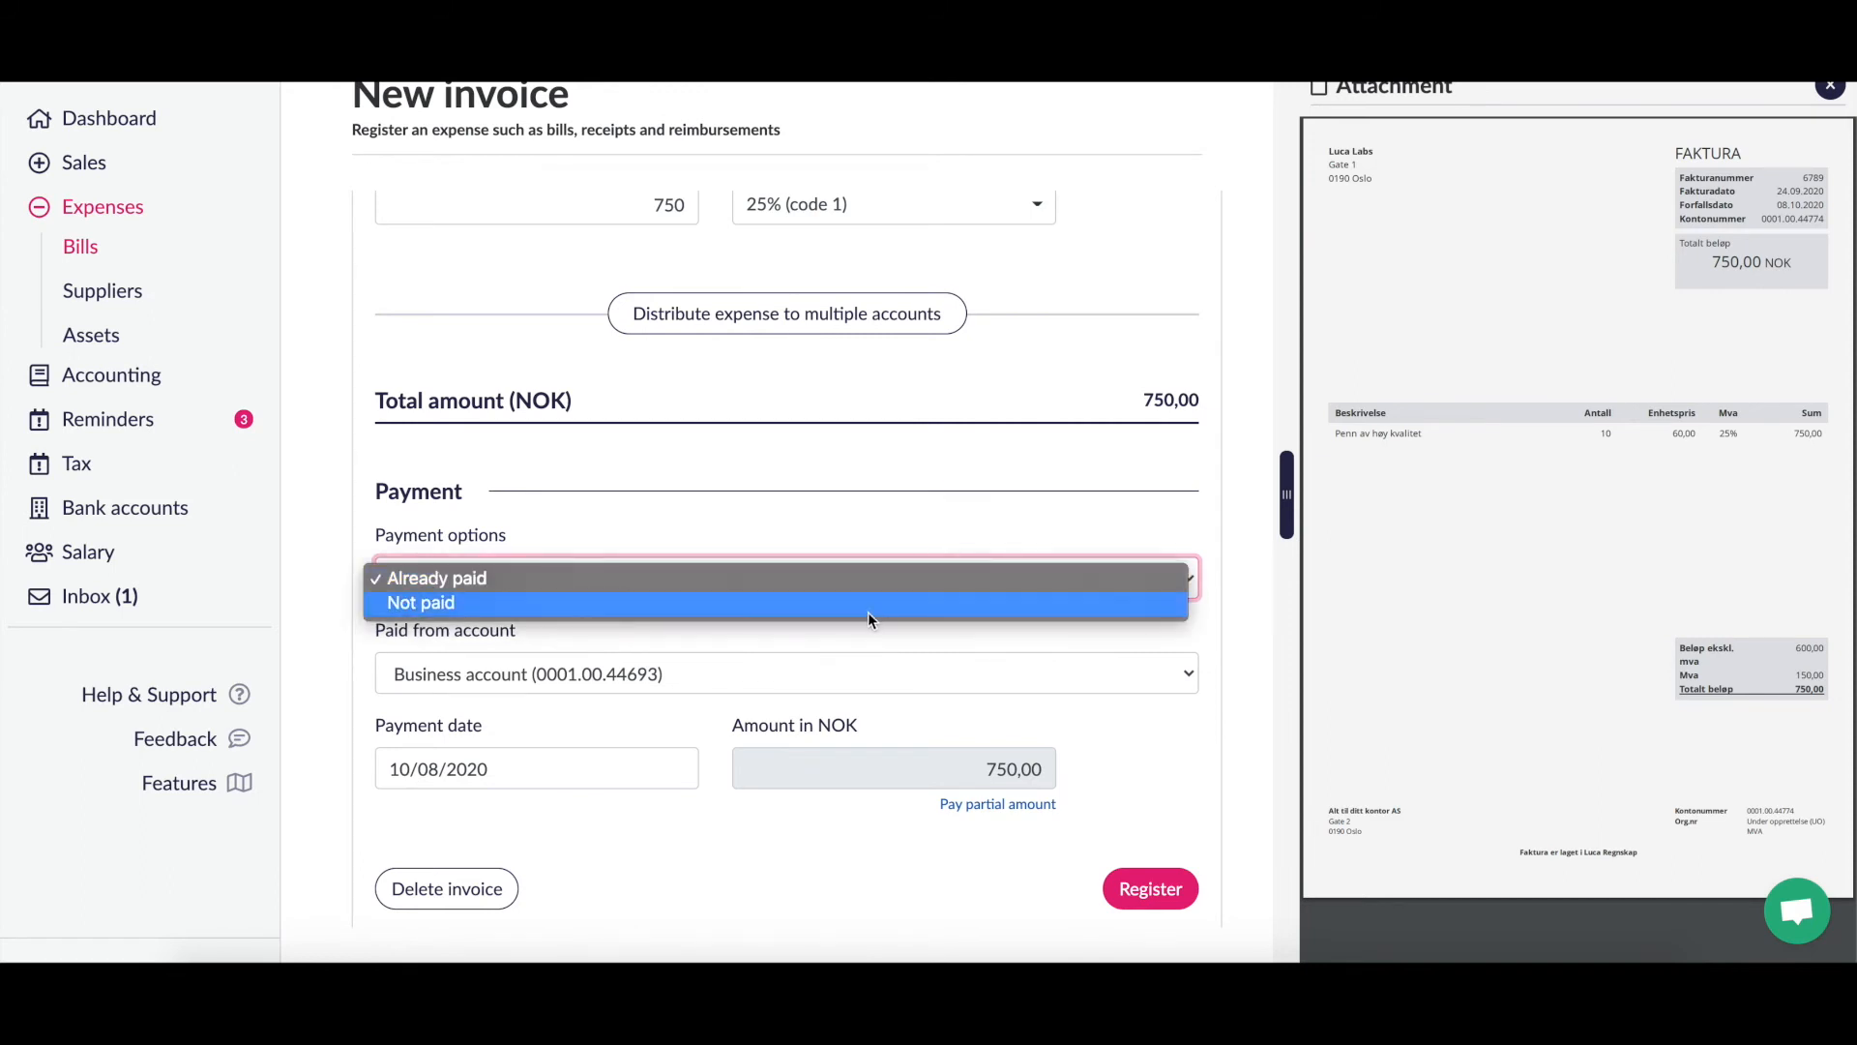
{"action": "key", "text": "Escape"}
{"action": "left_click", "coordinate": [869, 611]}
{"action": "left_click", "coordinate": [894, 648]}
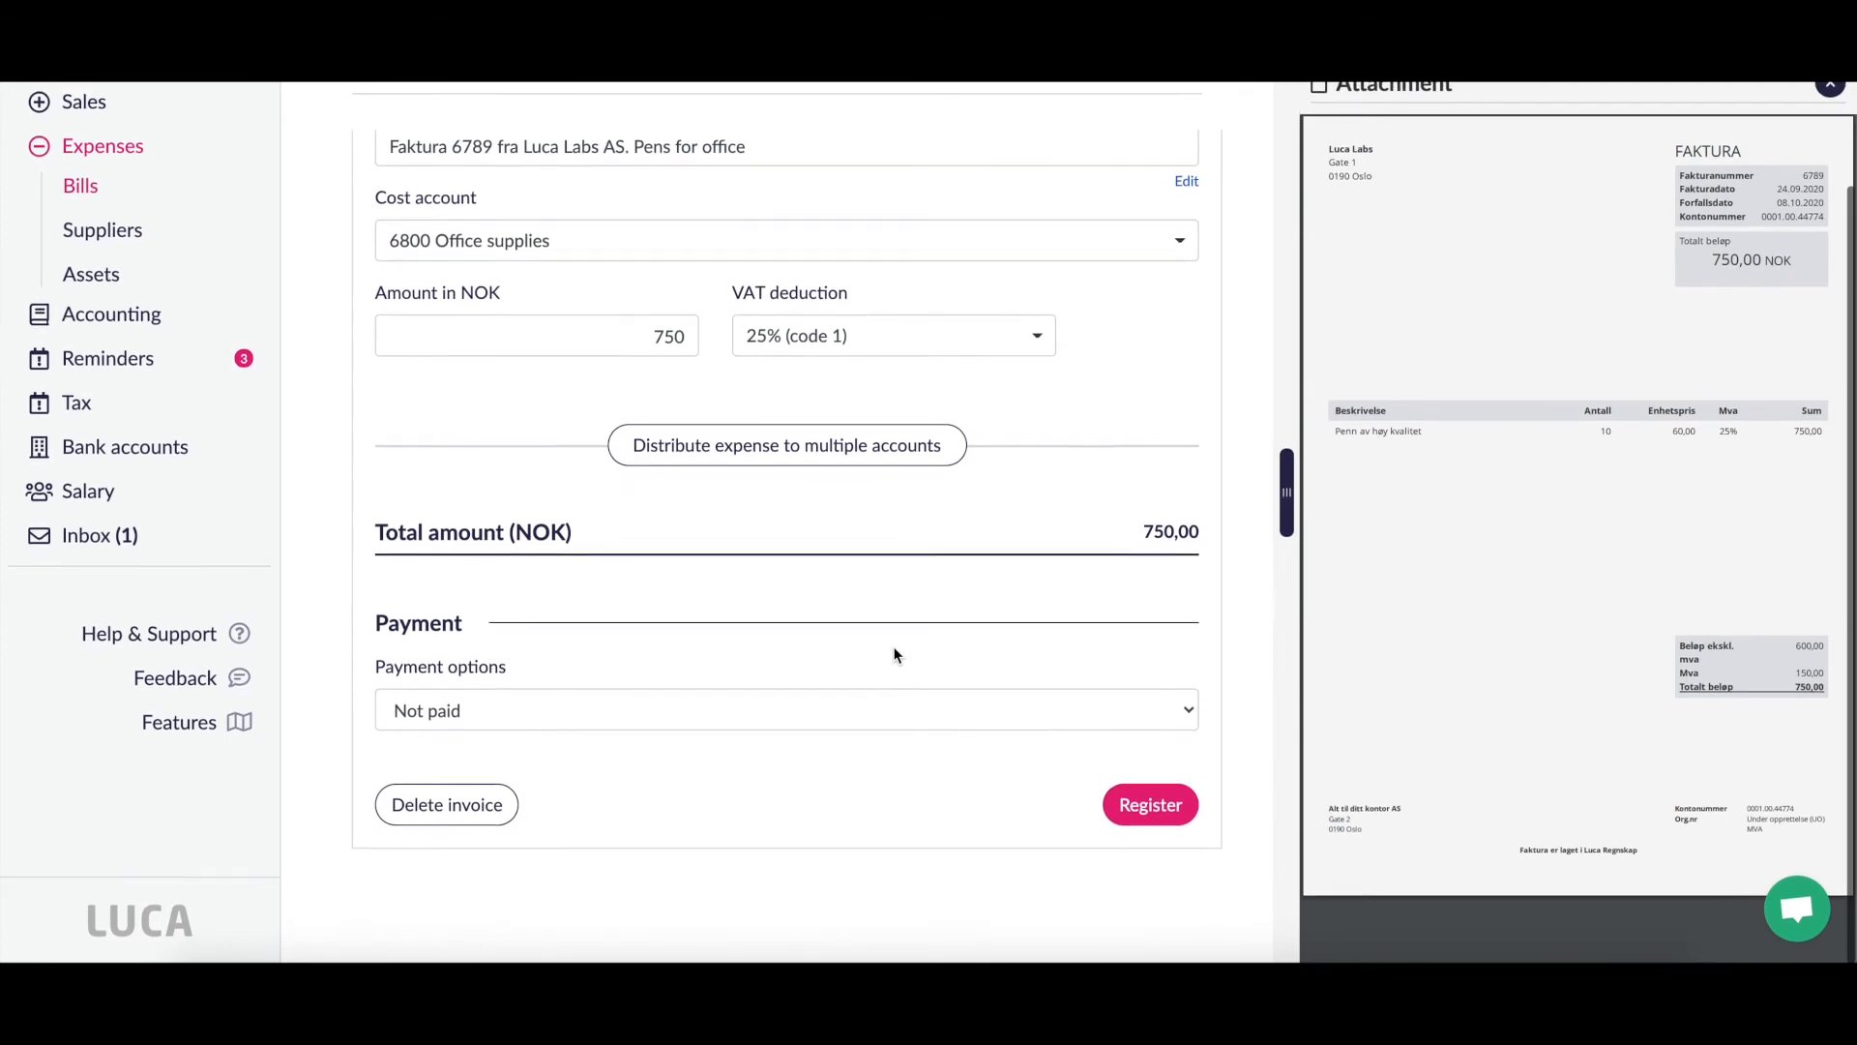
{"action": "scroll", "coordinate": [1124, 762], "scroll_direction": "up", "scroll_amount": 3}
{"action": "scroll", "coordinate": [1124, 762], "scroll_direction": "up", "scroll_amount": 6}
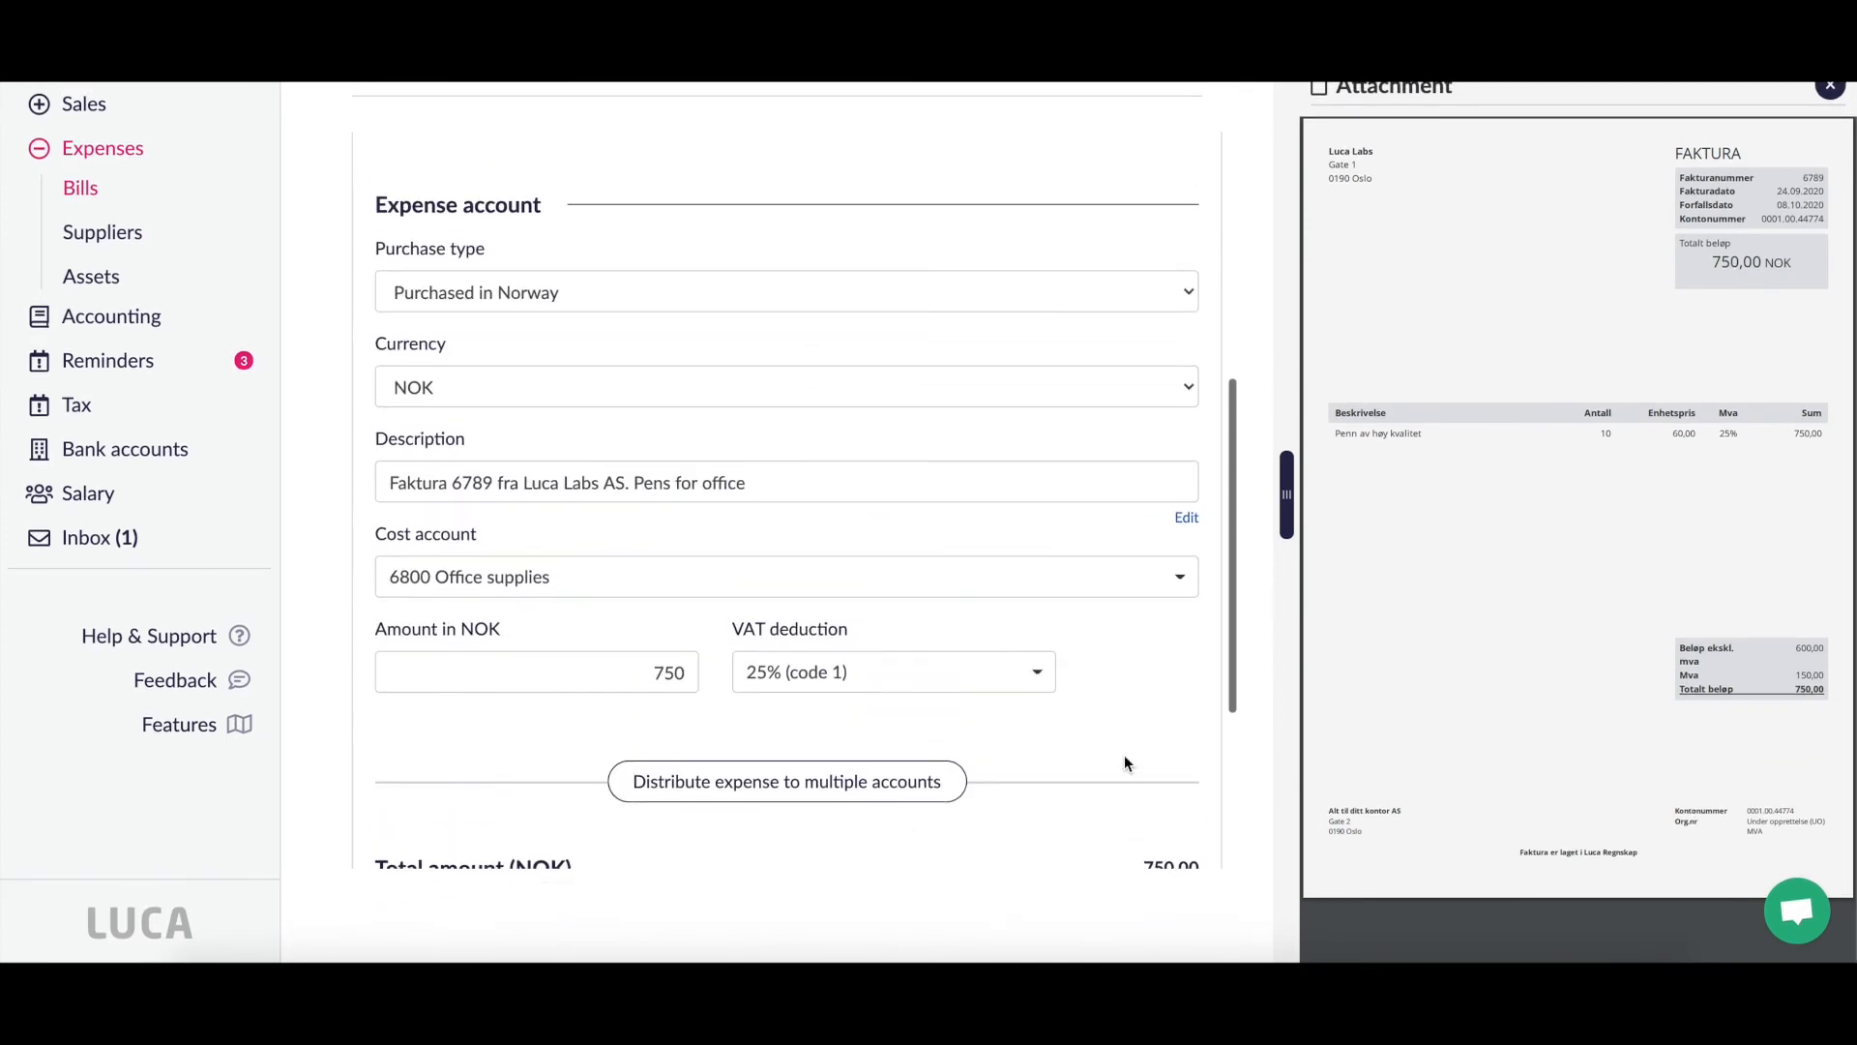
{"action": "scroll", "coordinate": [1124, 762], "scroll_direction": "down", "scroll_amount": 10}
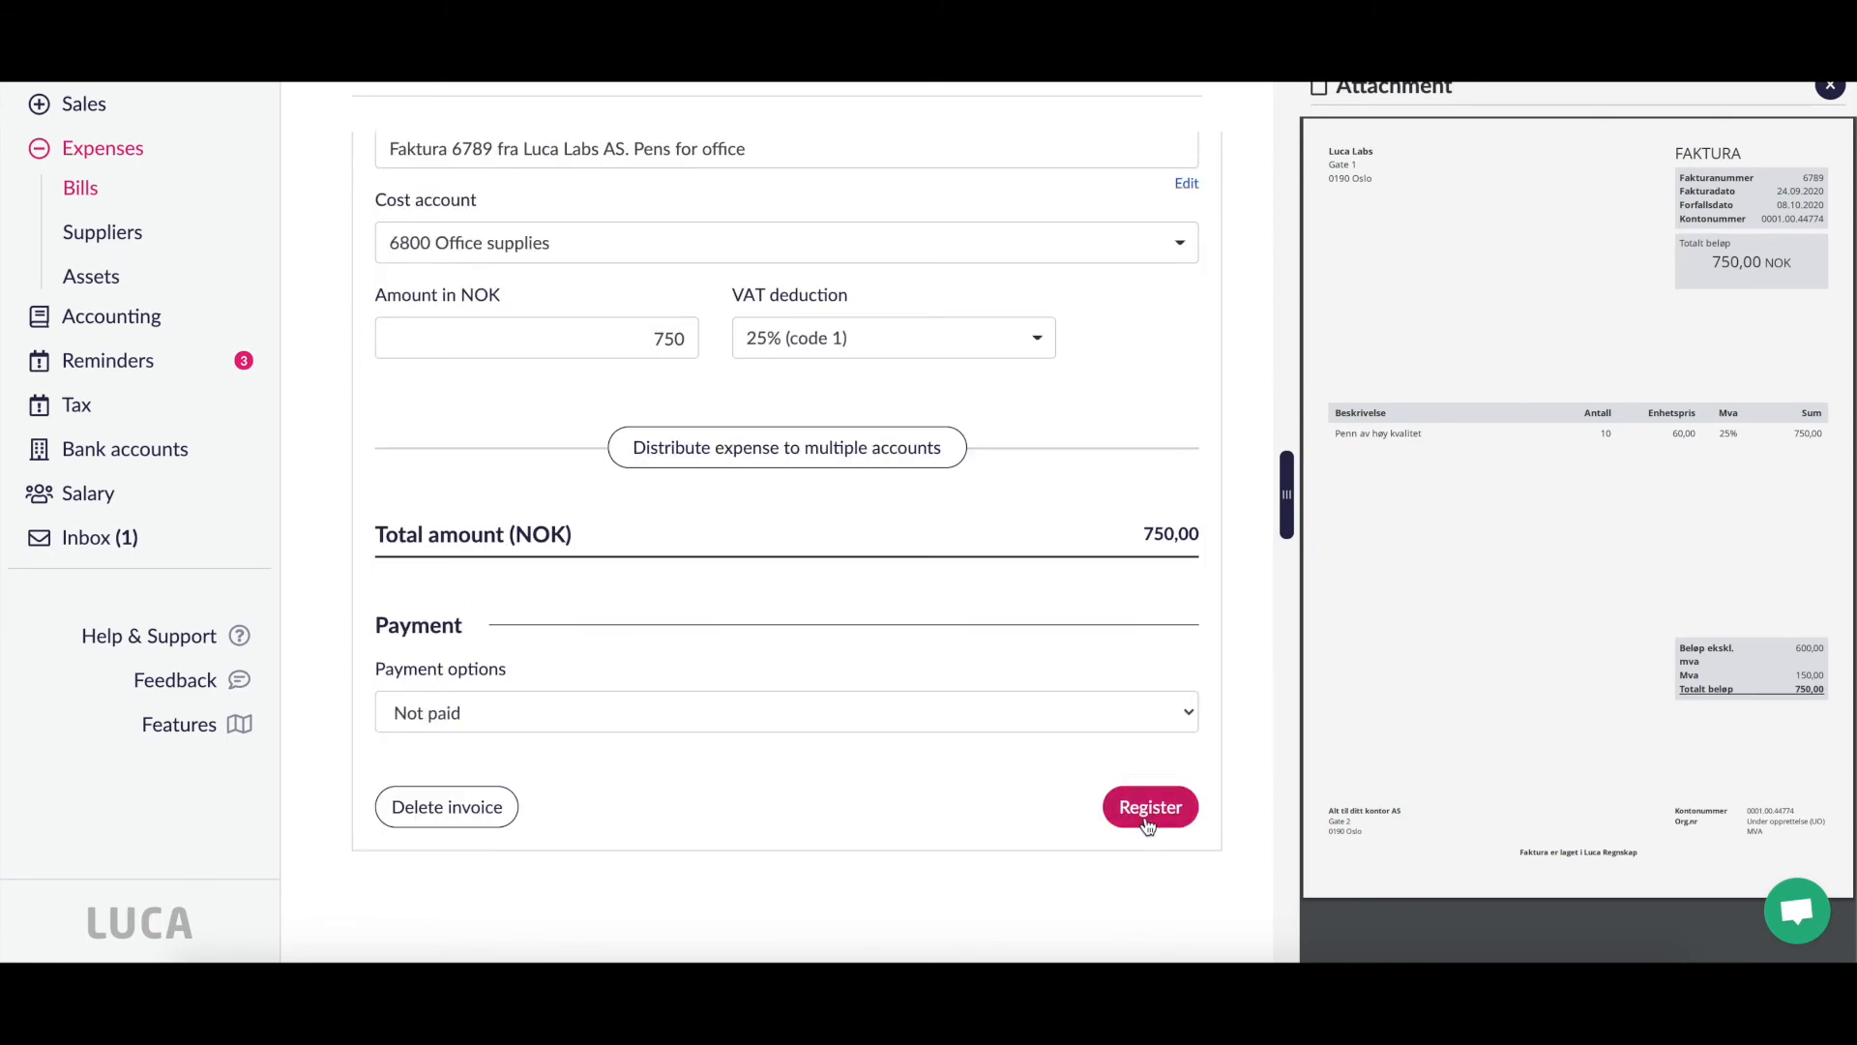
{"action": "left_click", "coordinate": [1147, 809]}
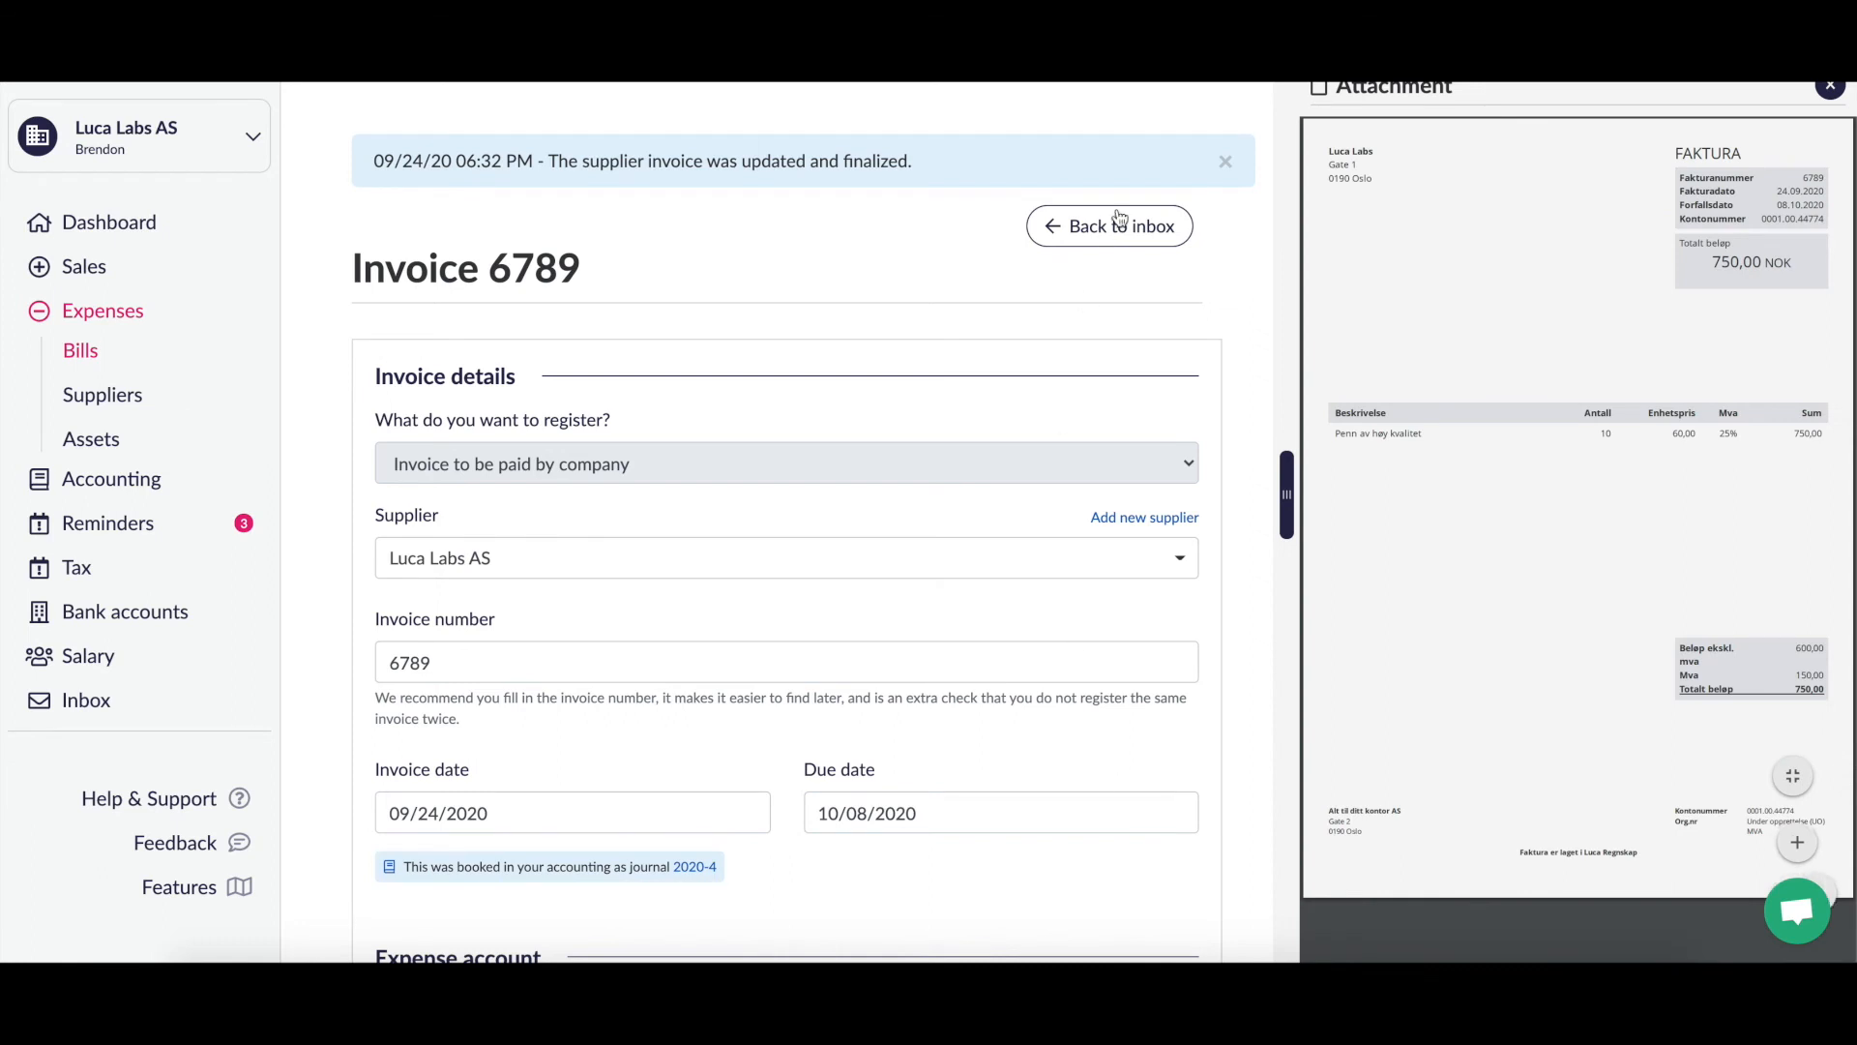
Step: Review finalized invoice 6789, then return to the Bills list showing 750,00 outstanding
{"action": "scroll", "coordinate": [904, 299], "scroll_direction": "down", "scroll_amount": 1}
{"action": "scroll", "coordinate": [902, 298], "scroll_direction": "down", "scroll_amount": 5}
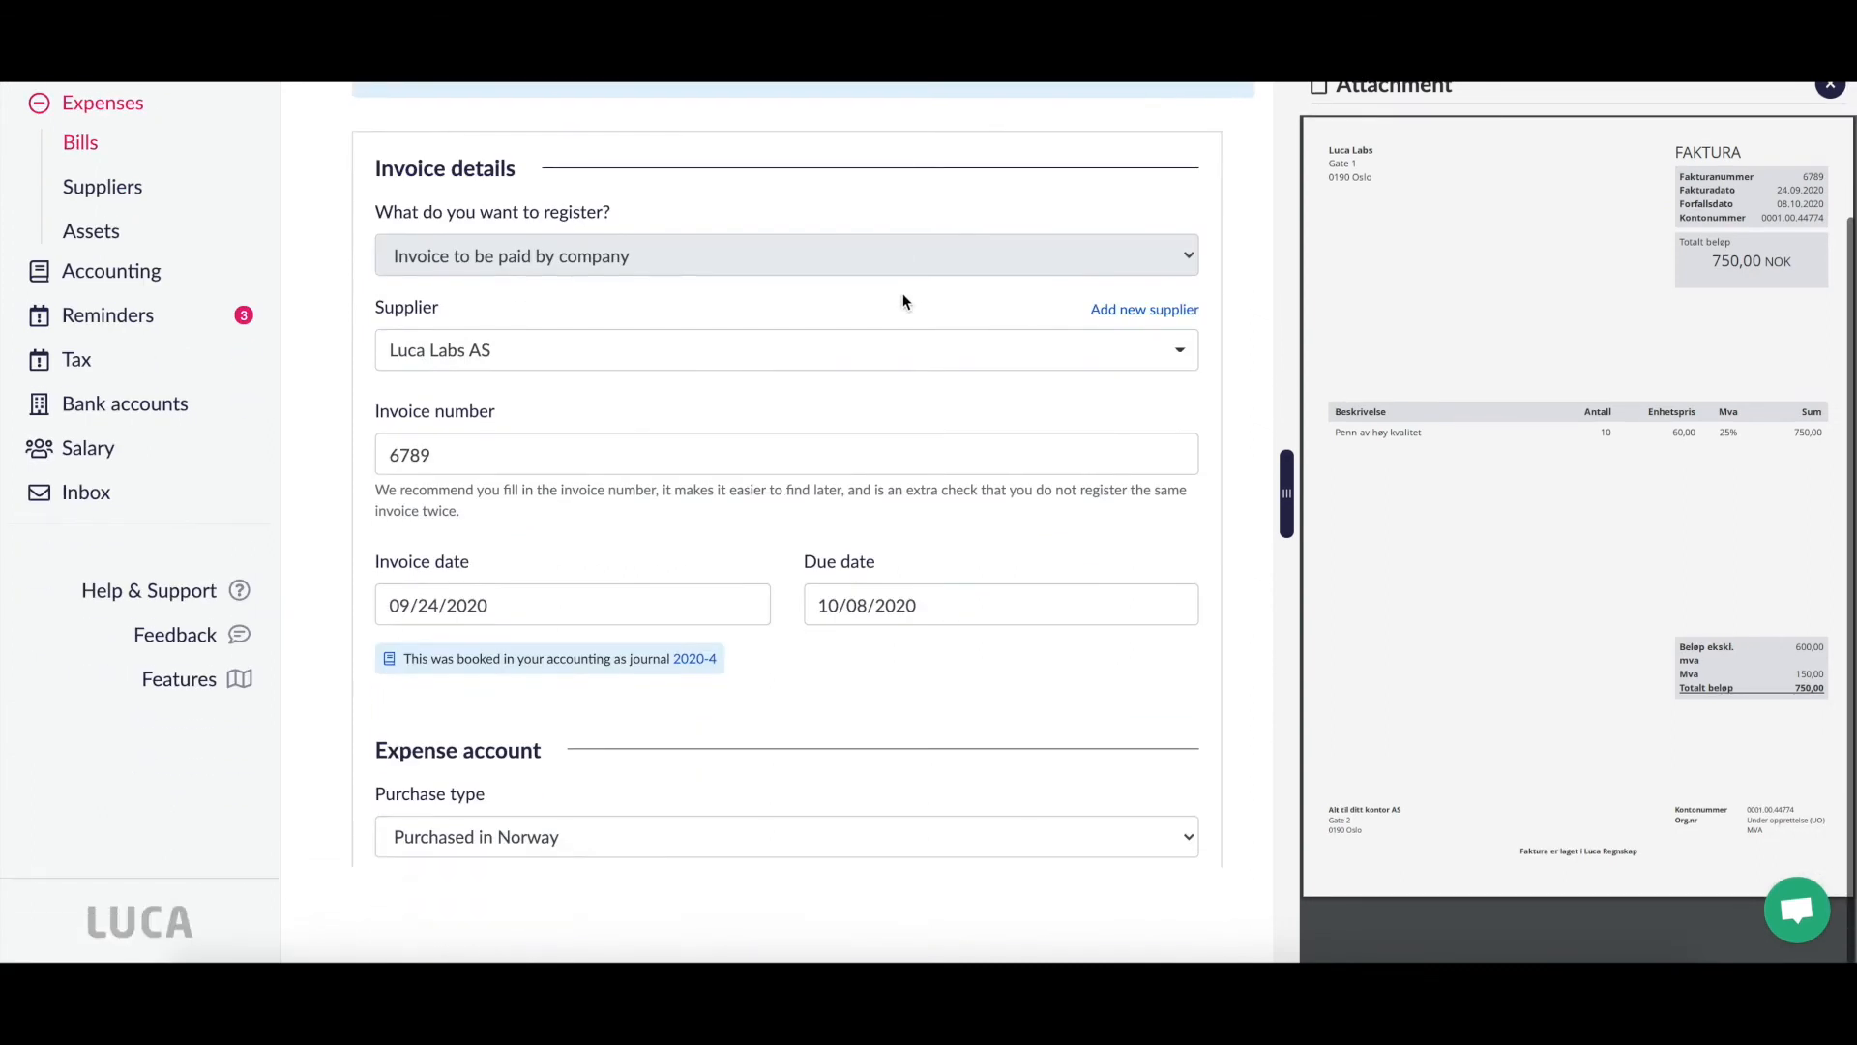
{"action": "scroll", "coordinate": [902, 294], "scroll_direction": "down", "scroll_amount": 2}
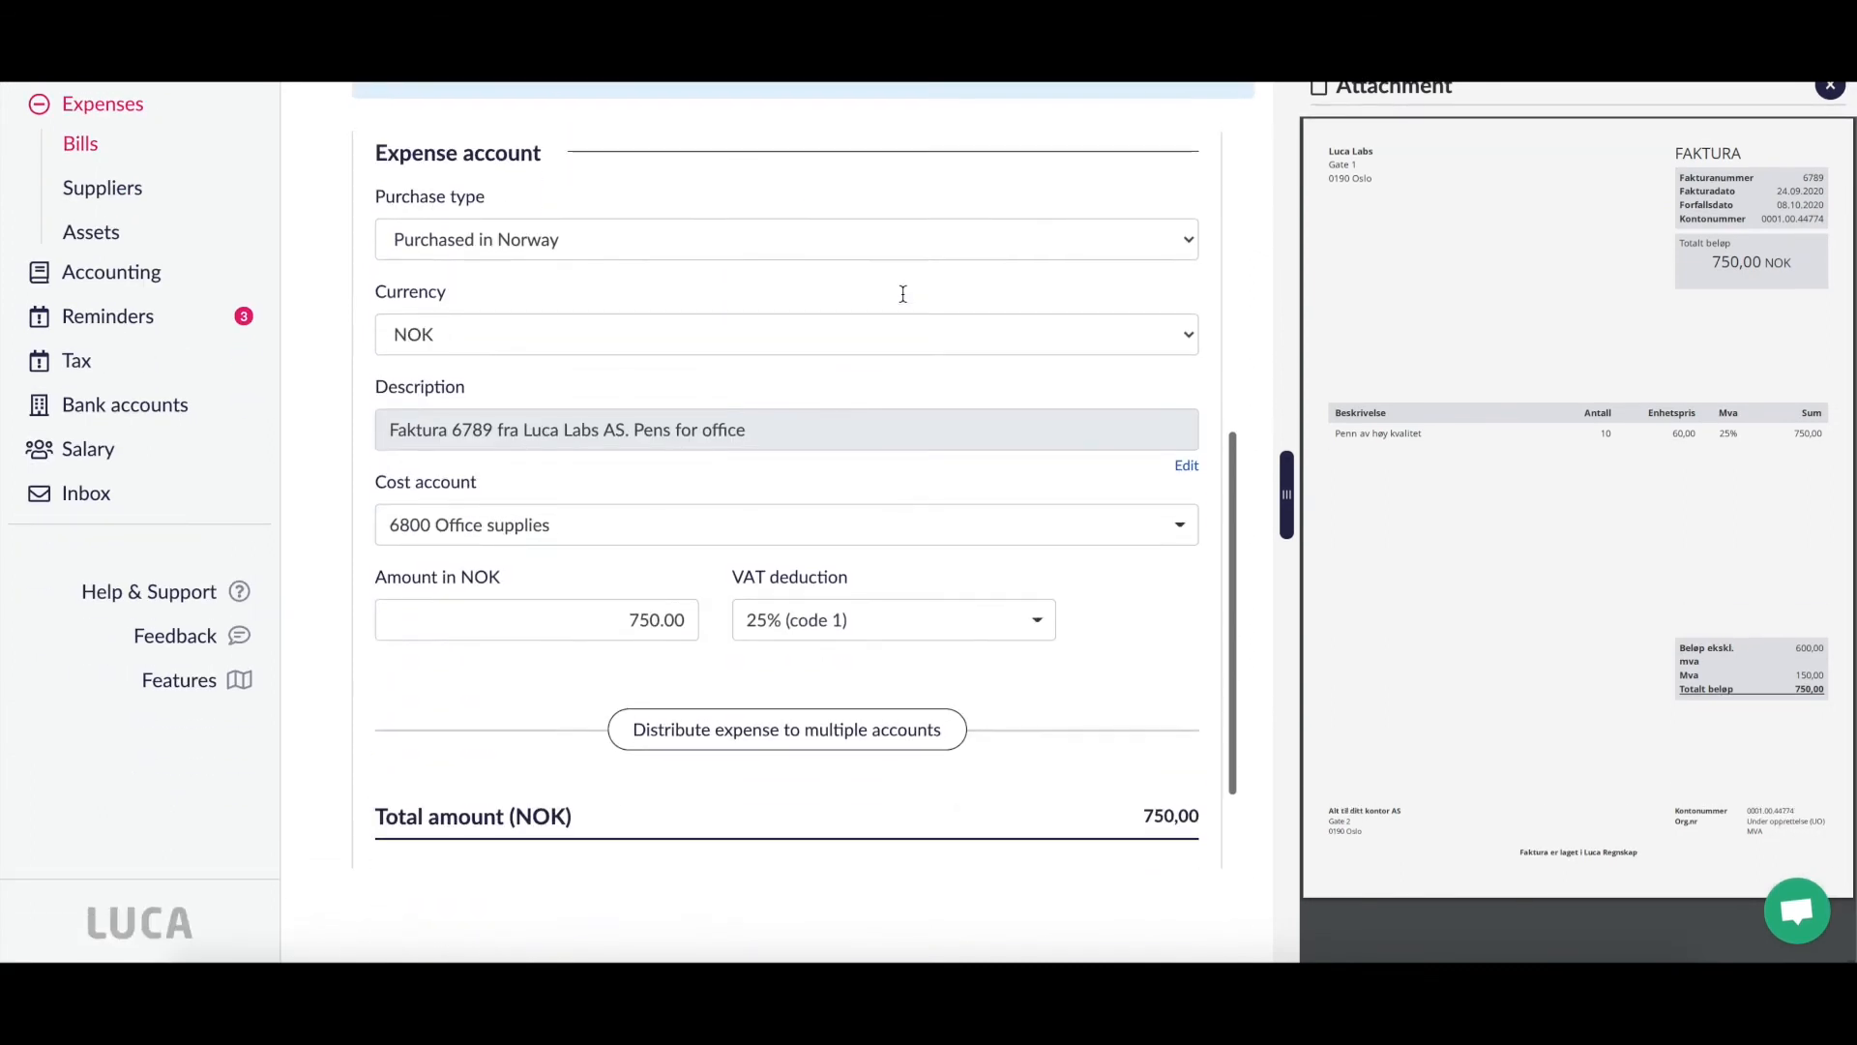
{"action": "scroll", "coordinate": [902, 293], "scroll_direction": "up", "scroll_amount": 8}
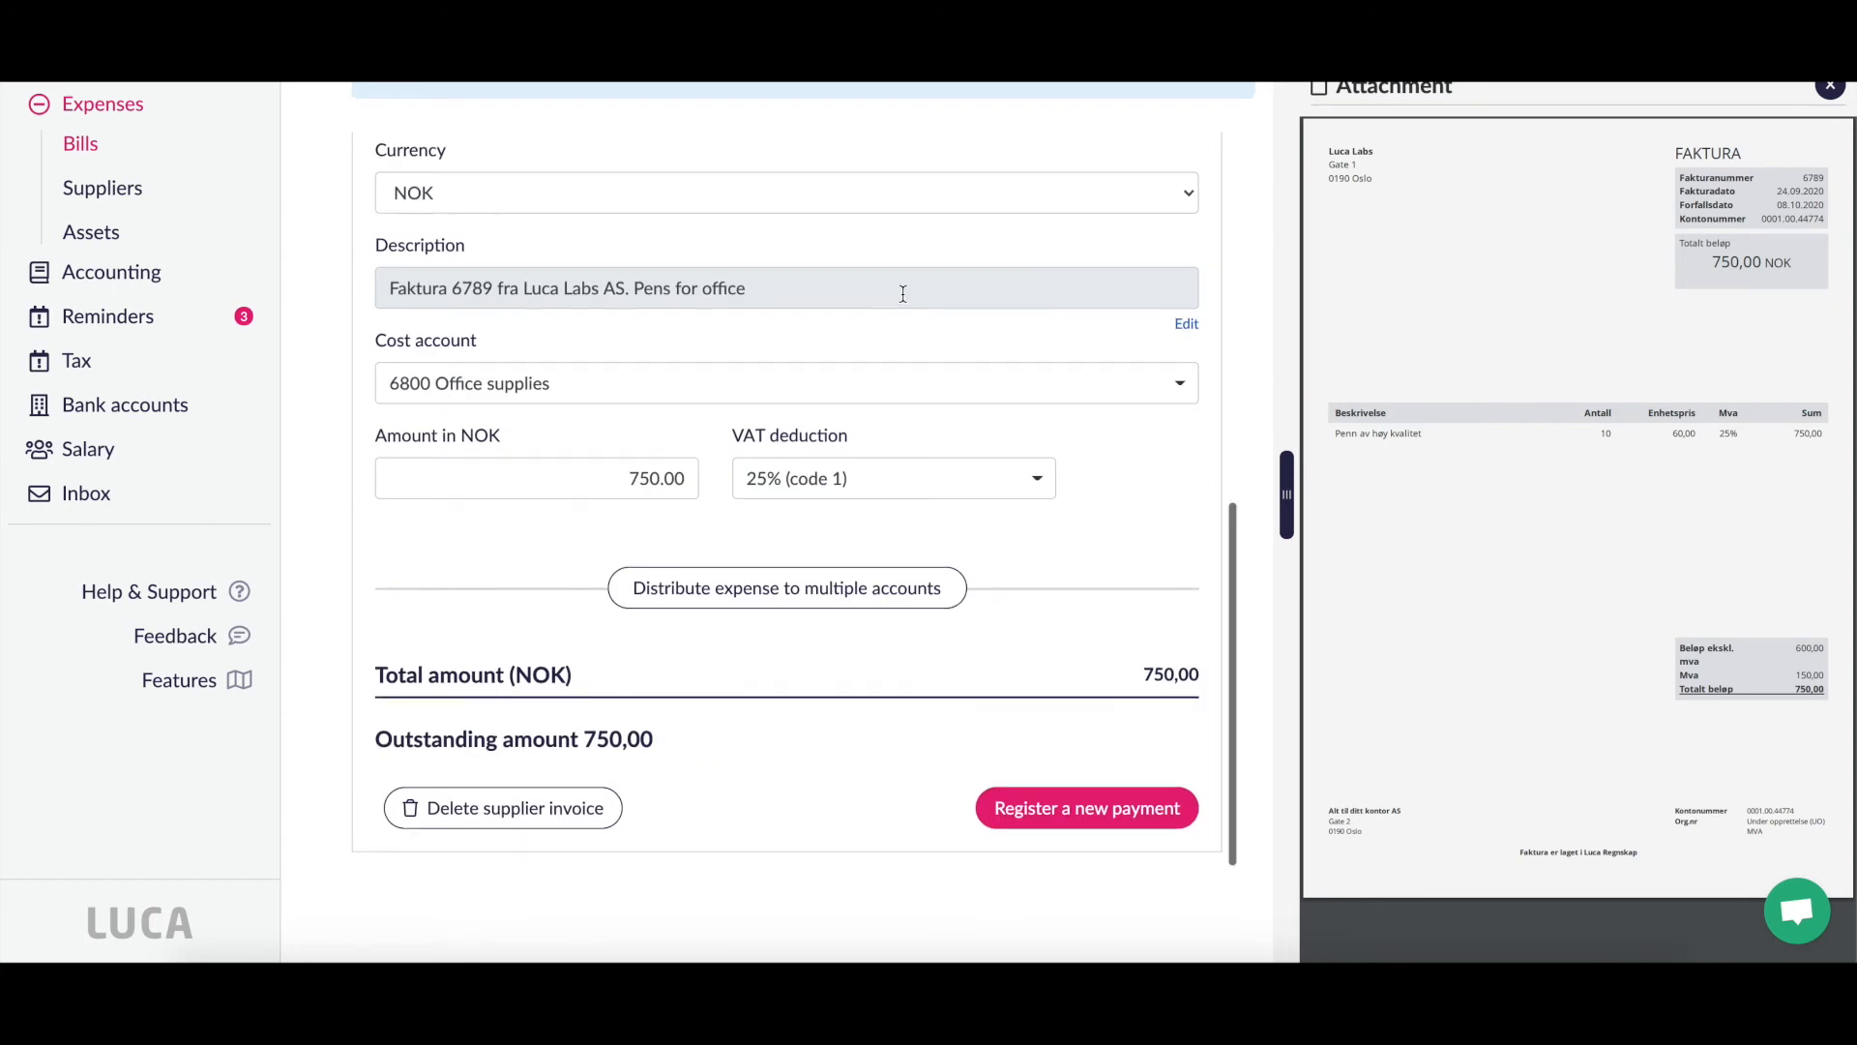
{"action": "scroll", "coordinate": [906, 307], "scroll_direction": "up", "scroll_amount": 2}
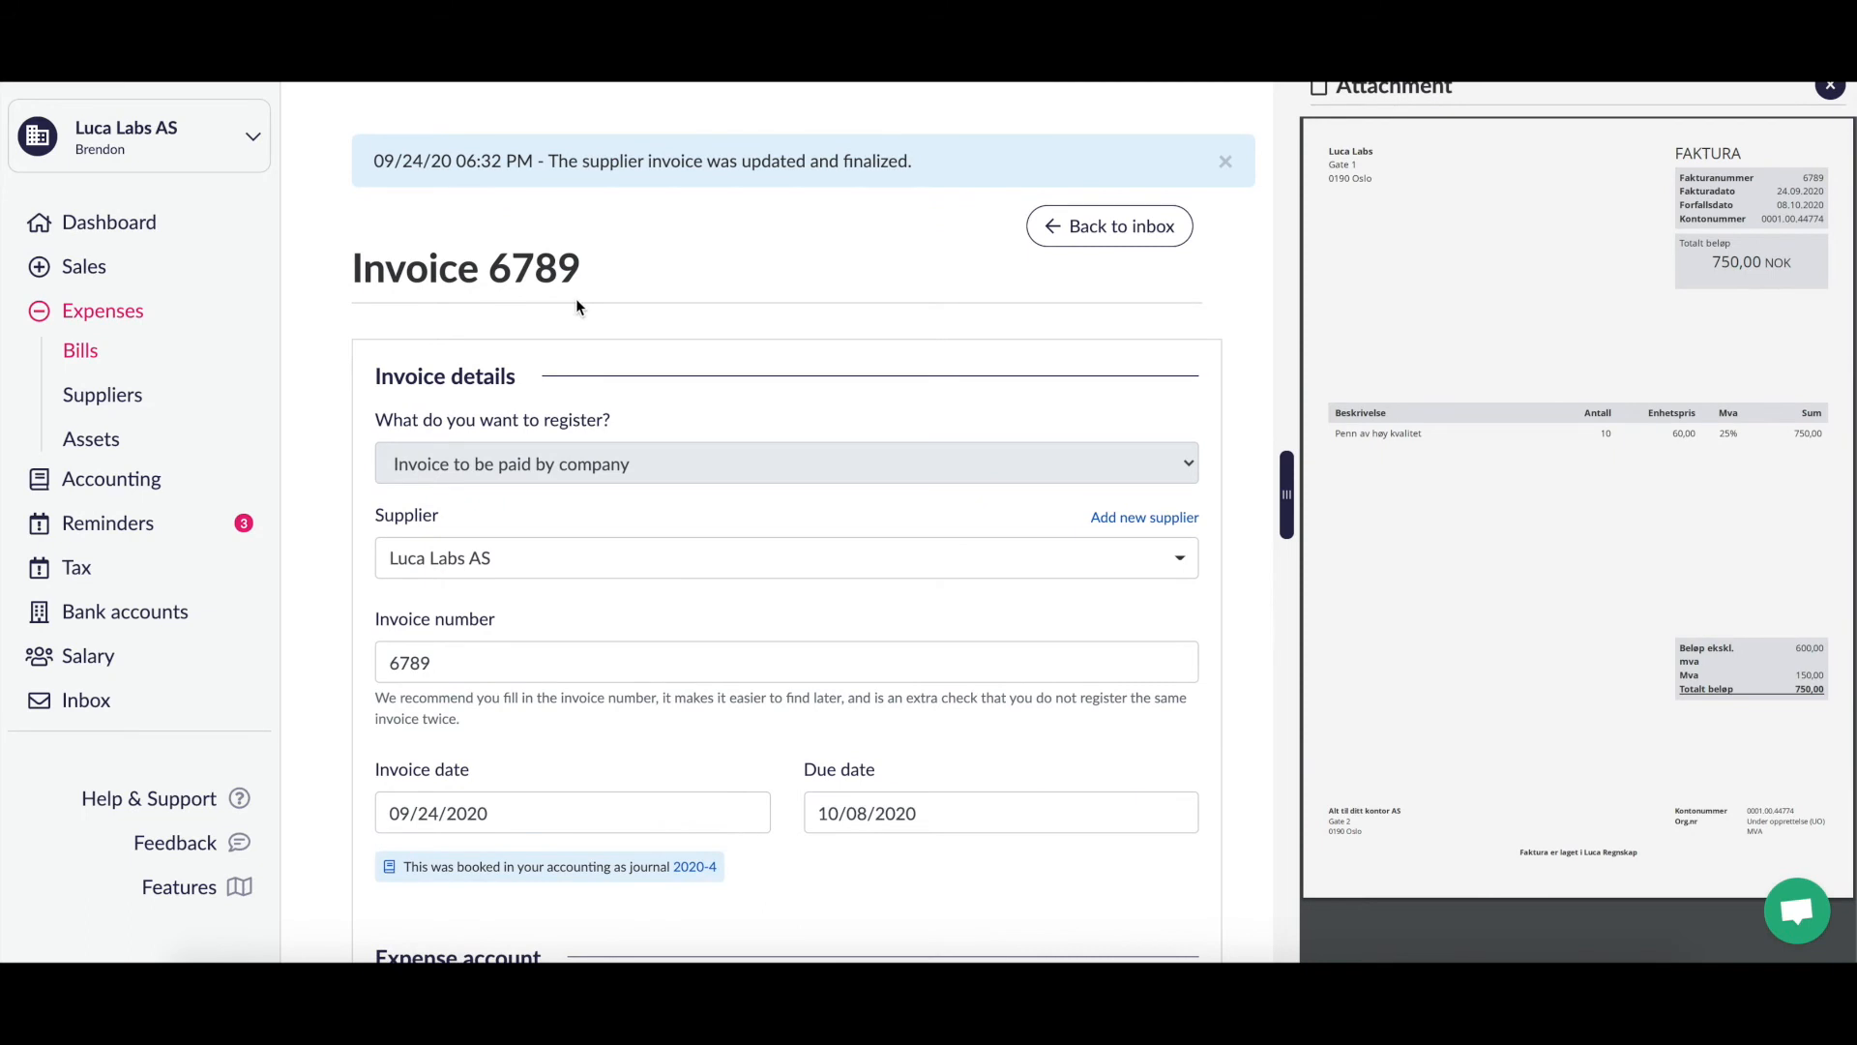
{"action": "left_click", "coordinate": [82, 352]}
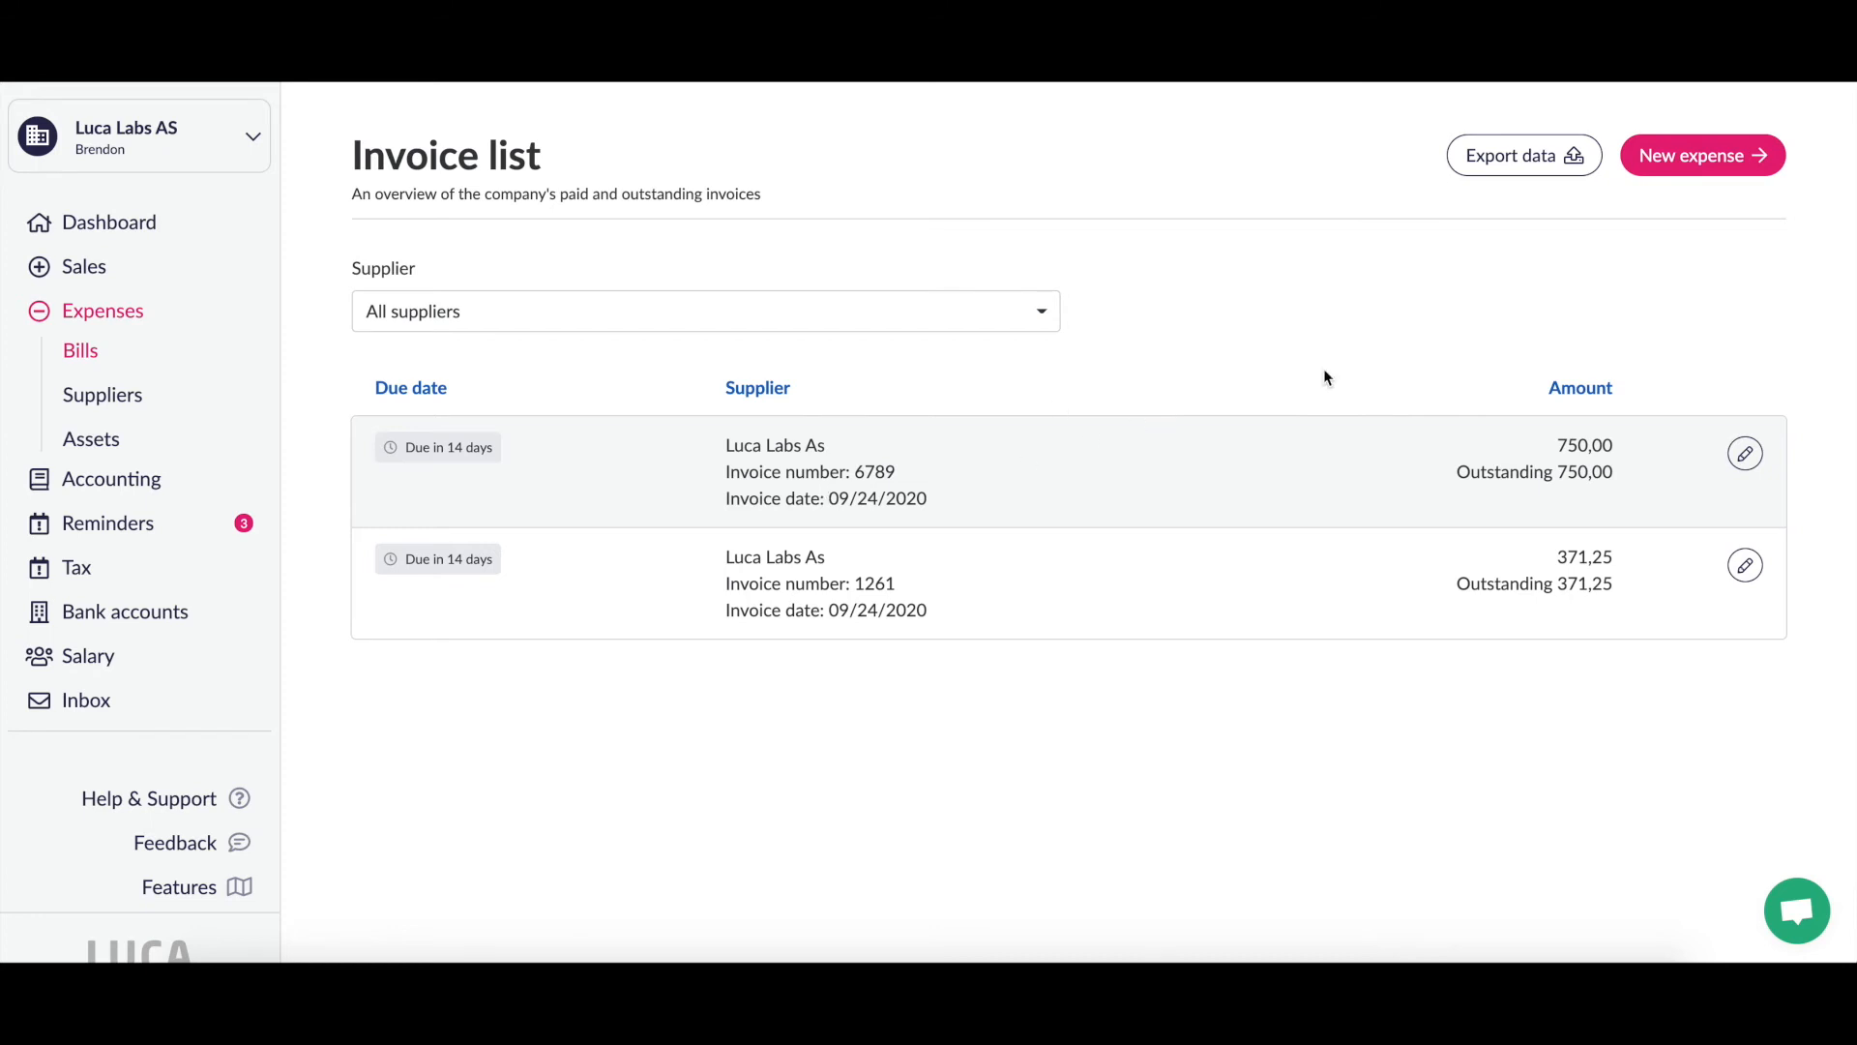
Step: Edit invoice 6789 and start a new 750,00 NOK payment registration from the business account
{"action": "left_click", "coordinate": [1745, 454]}
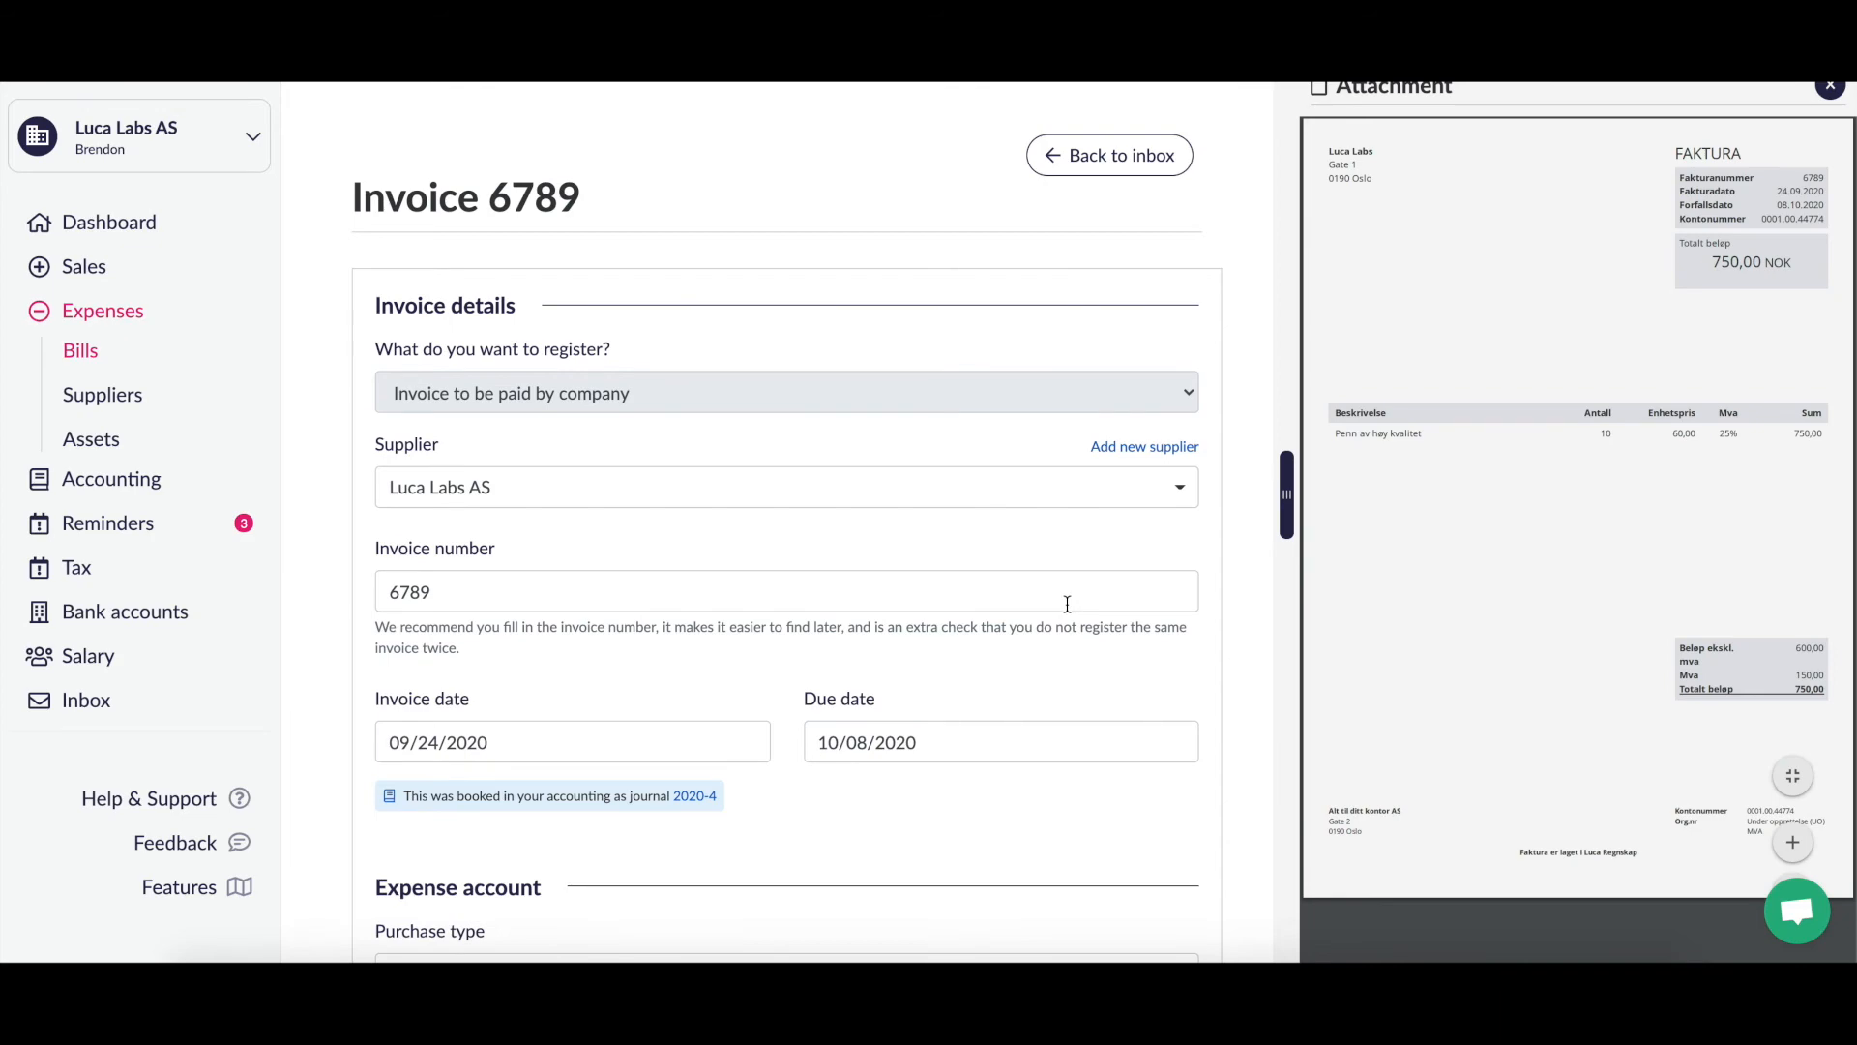
{"action": "scroll", "coordinate": [1067, 604], "scroll_direction": "down", "scroll_amount": 10}
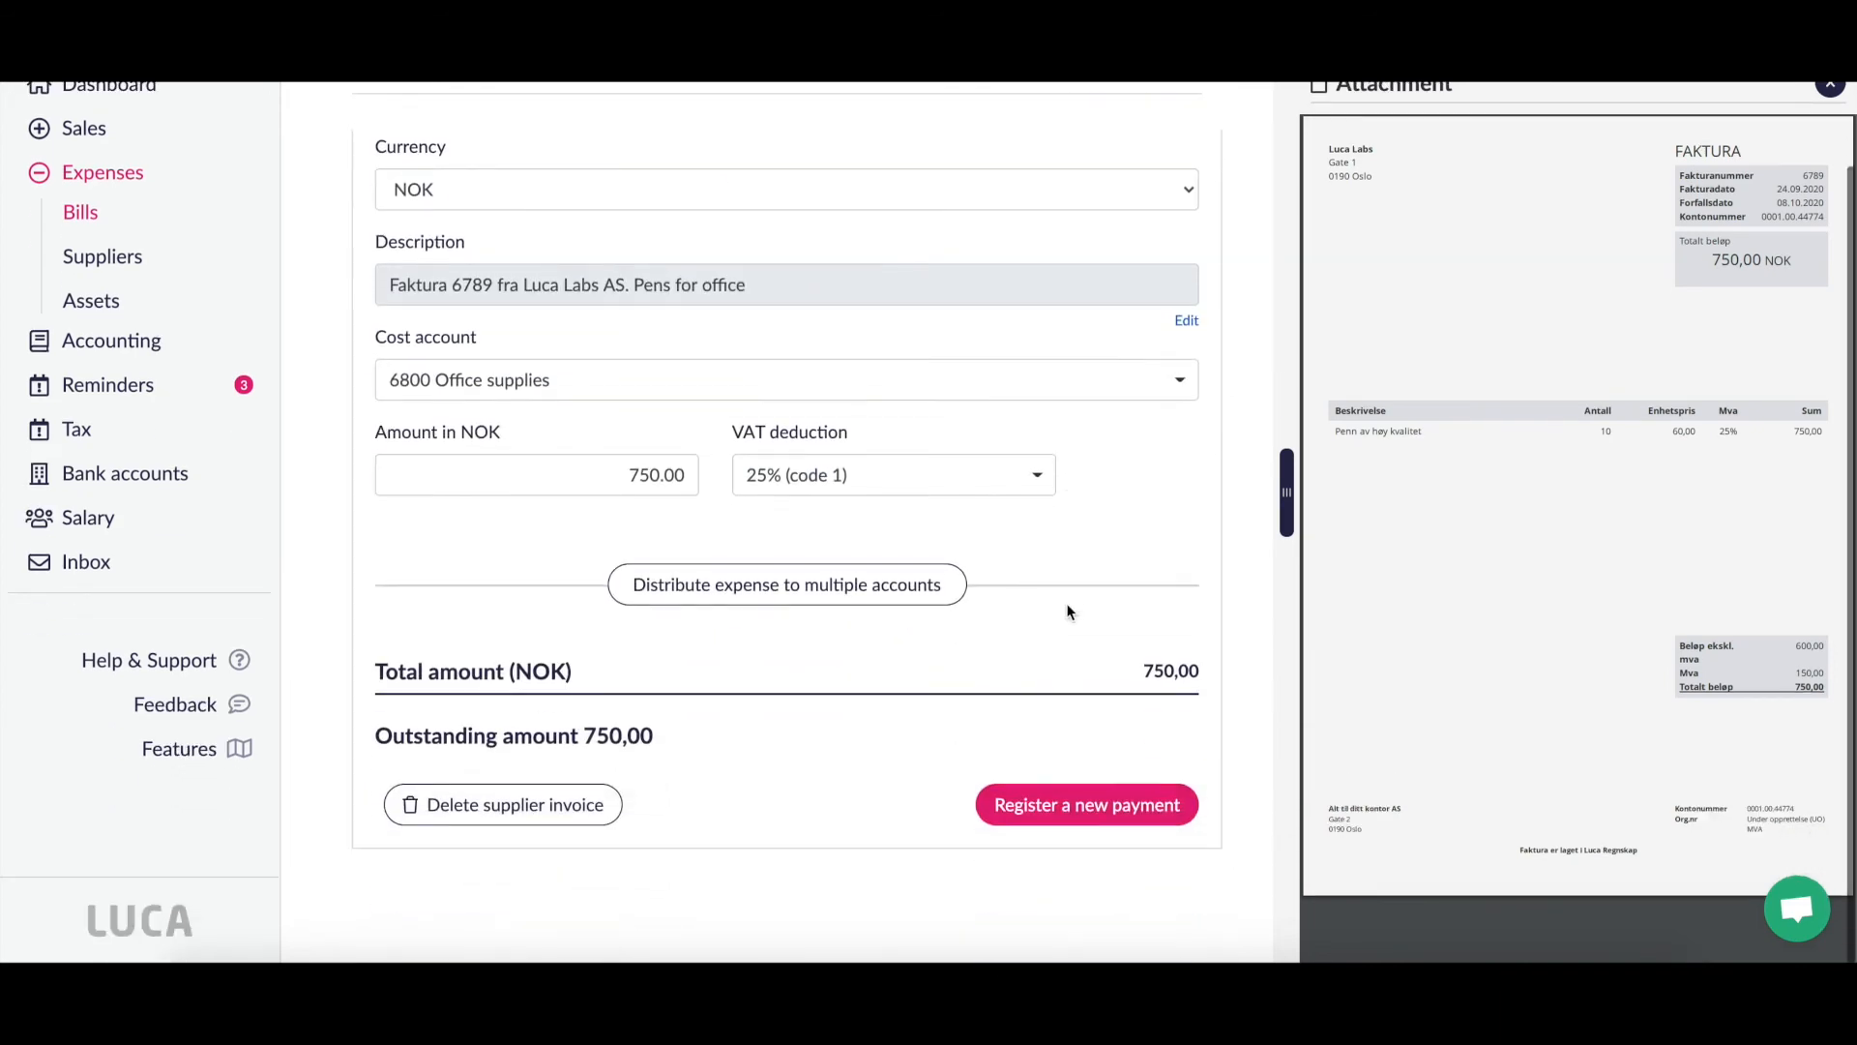
{"action": "scroll", "coordinate": [1066, 601], "scroll_direction": "up", "scroll_amount": 8}
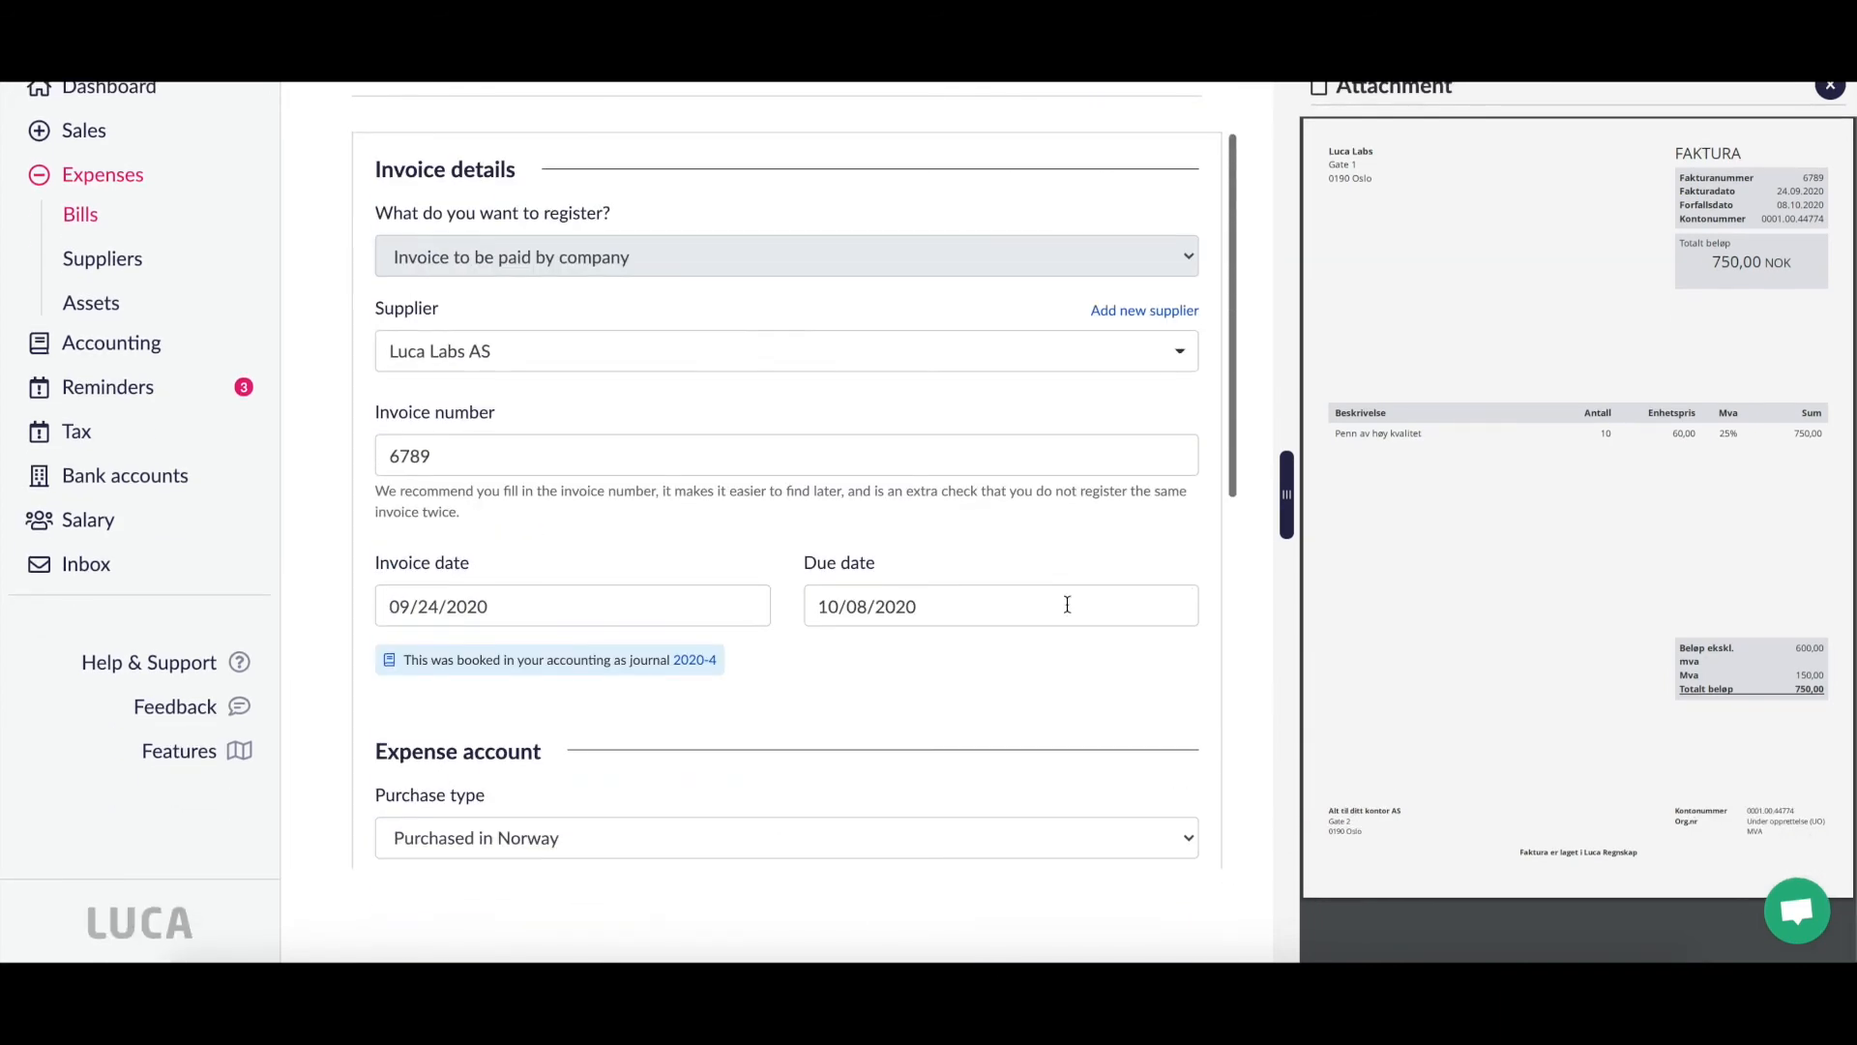
{"action": "scroll", "coordinate": [1066, 603], "scroll_direction": "down", "scroll_amount": 10}
{"action": "scroll", "coordinate": [1067, 603], "scroll_direction": "up", "scroll_amount": 4}
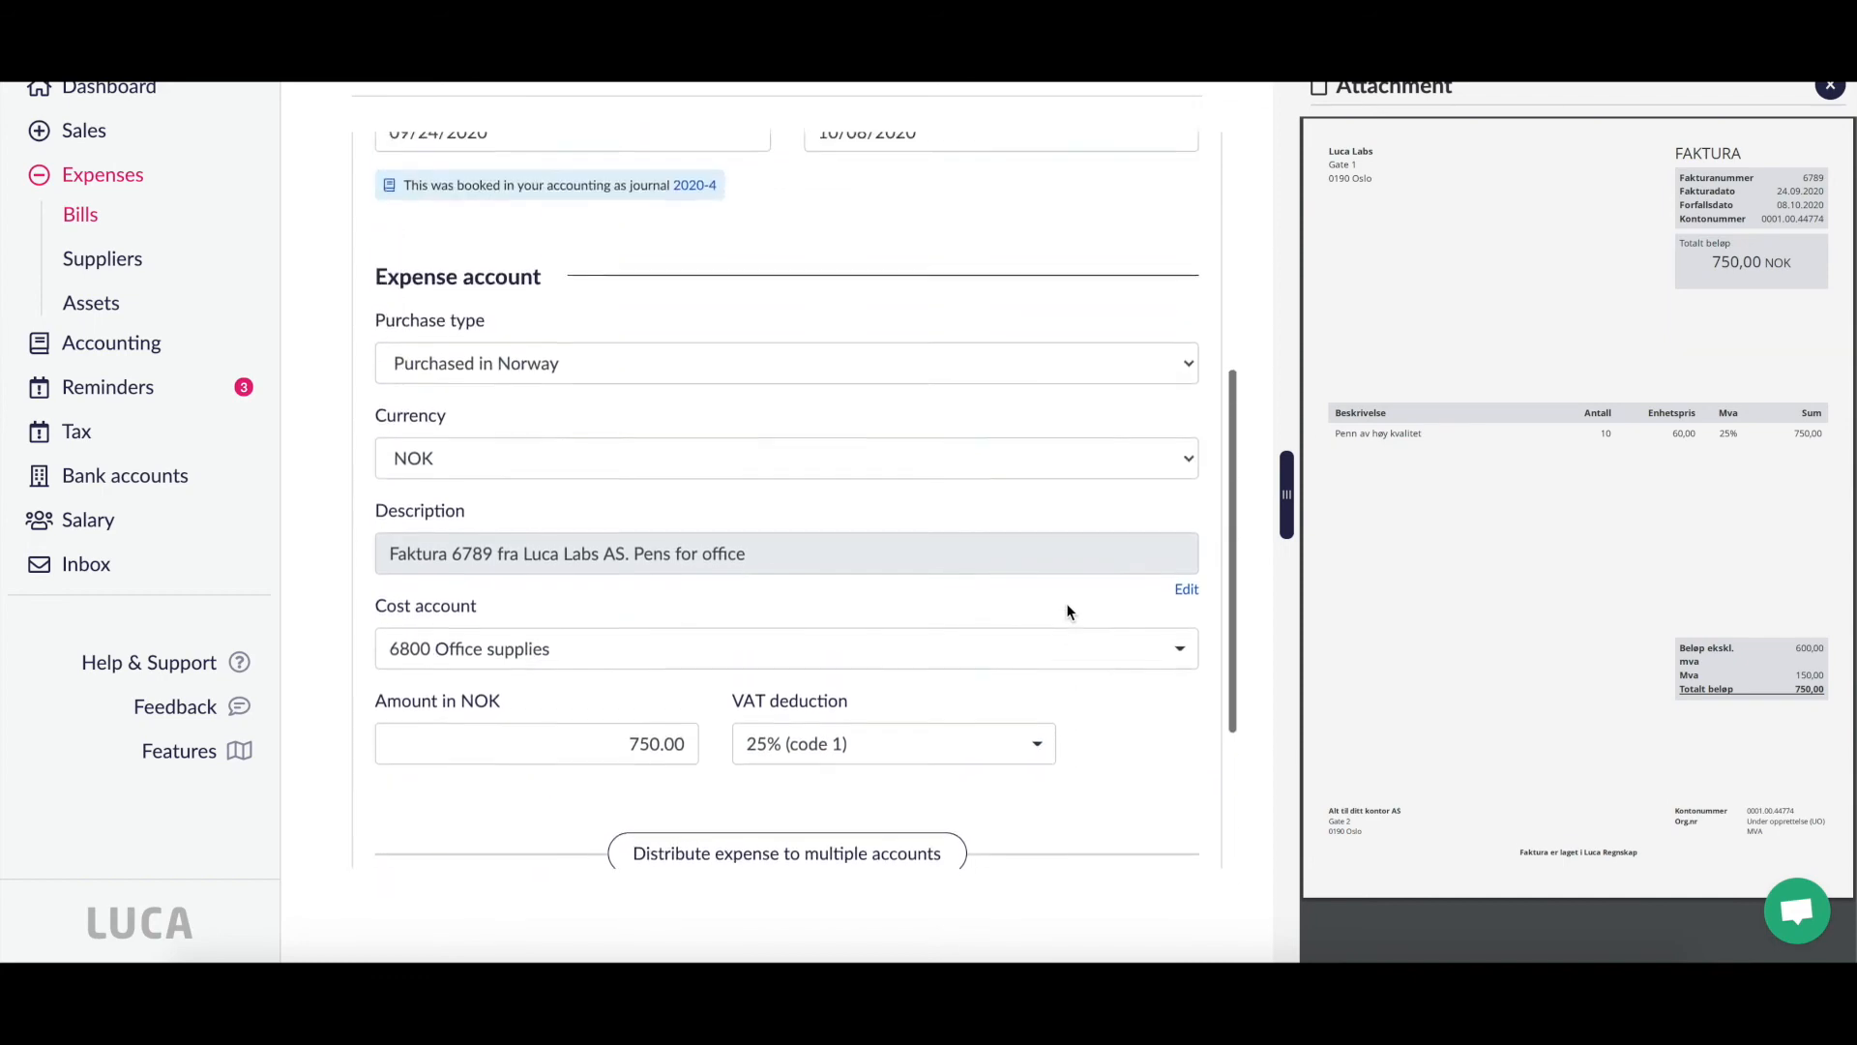
{"action": "scroll", "coordinate": [1067, 604], "scroll_direction": "up", "scroll_amount": 4}
{"action": "scroll", "coordinate": [1066, 605], "scroll_direction": "down", "scroll_amount": 4}
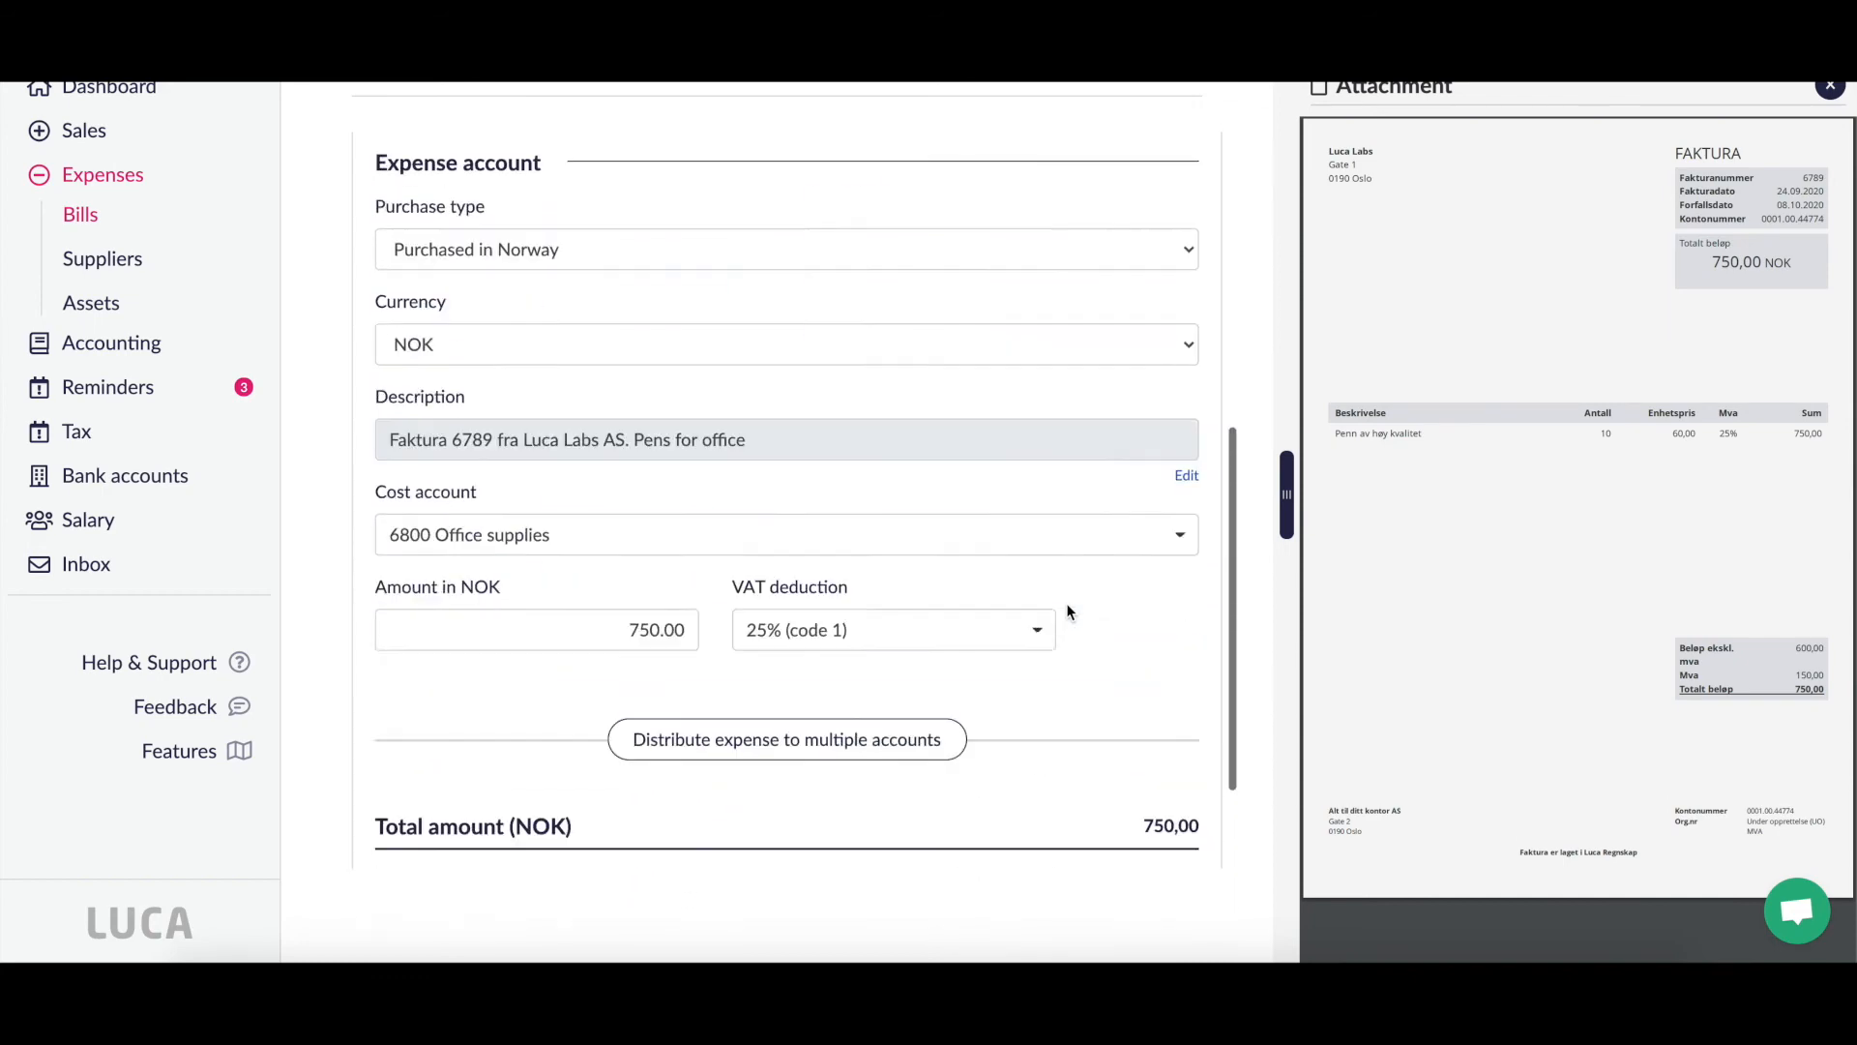
{"action": "scroll", "coordinate": [1066, 602], "scroll_direction": "down", "scroll_amount": 3}
{"action": "left_click", "coordinate": [1114, 811]}
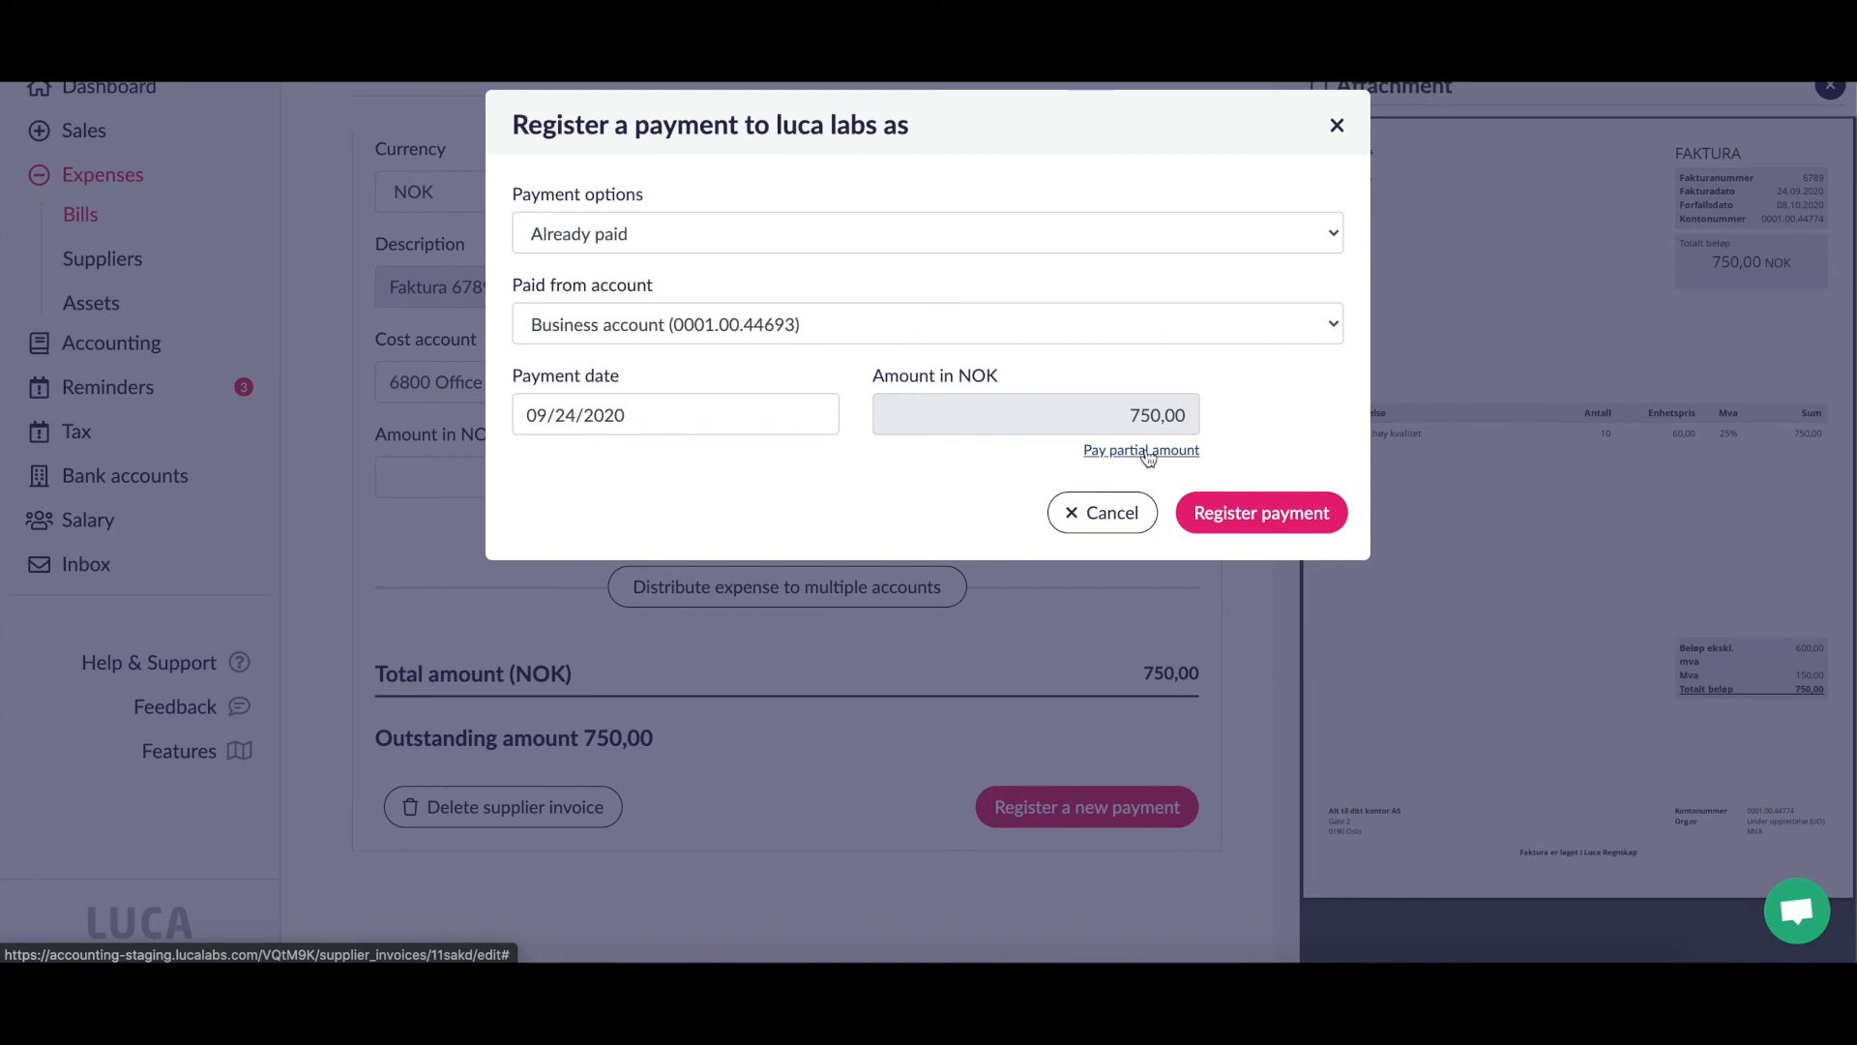
Step: Register the 750,00 payment from the business account and confirm invoice 6789 shows Paid in Bills
{"action": "left_click", "coordinate": [1275, 523]}
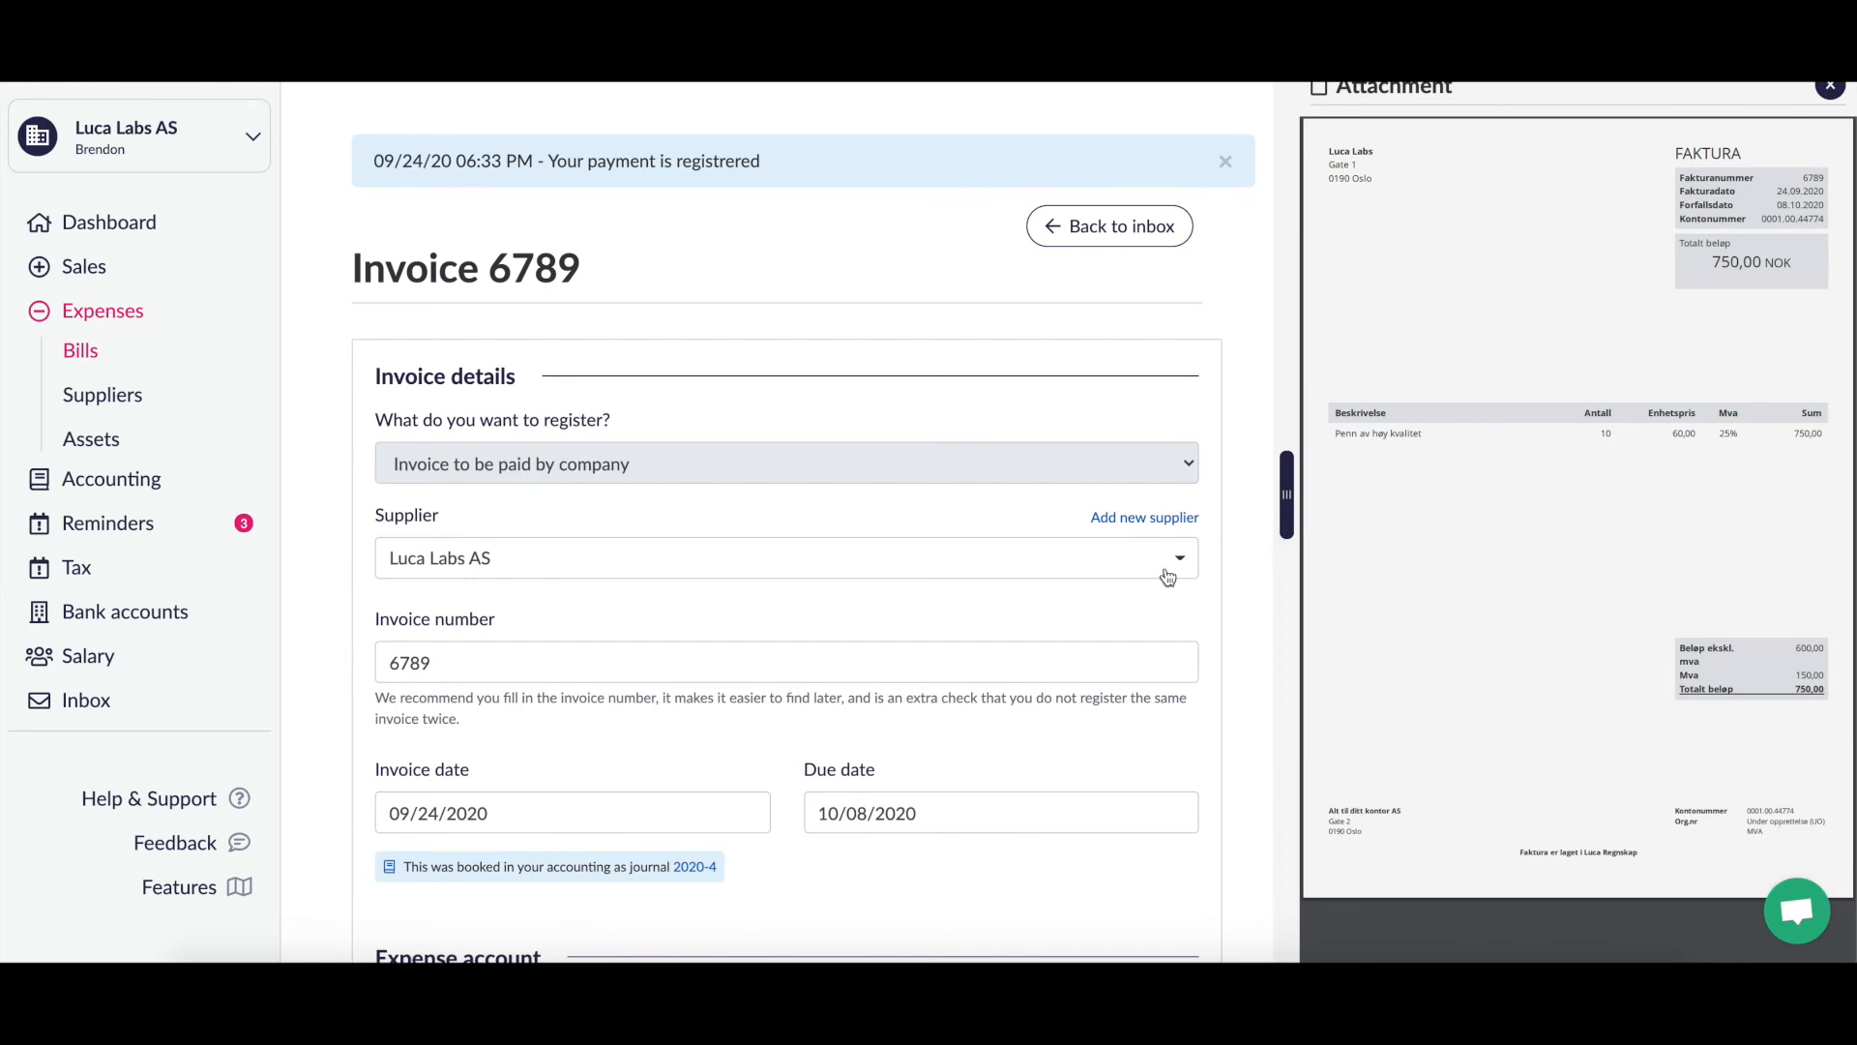
{"action": "scroll", "coordinate": [1165, 573], "scroll_direction": "down", "scroll_amount": 2}
{"action": "scroll", "coordinate": [1165, 569], "scroll_direction": "up", "scroll_amount": 2}
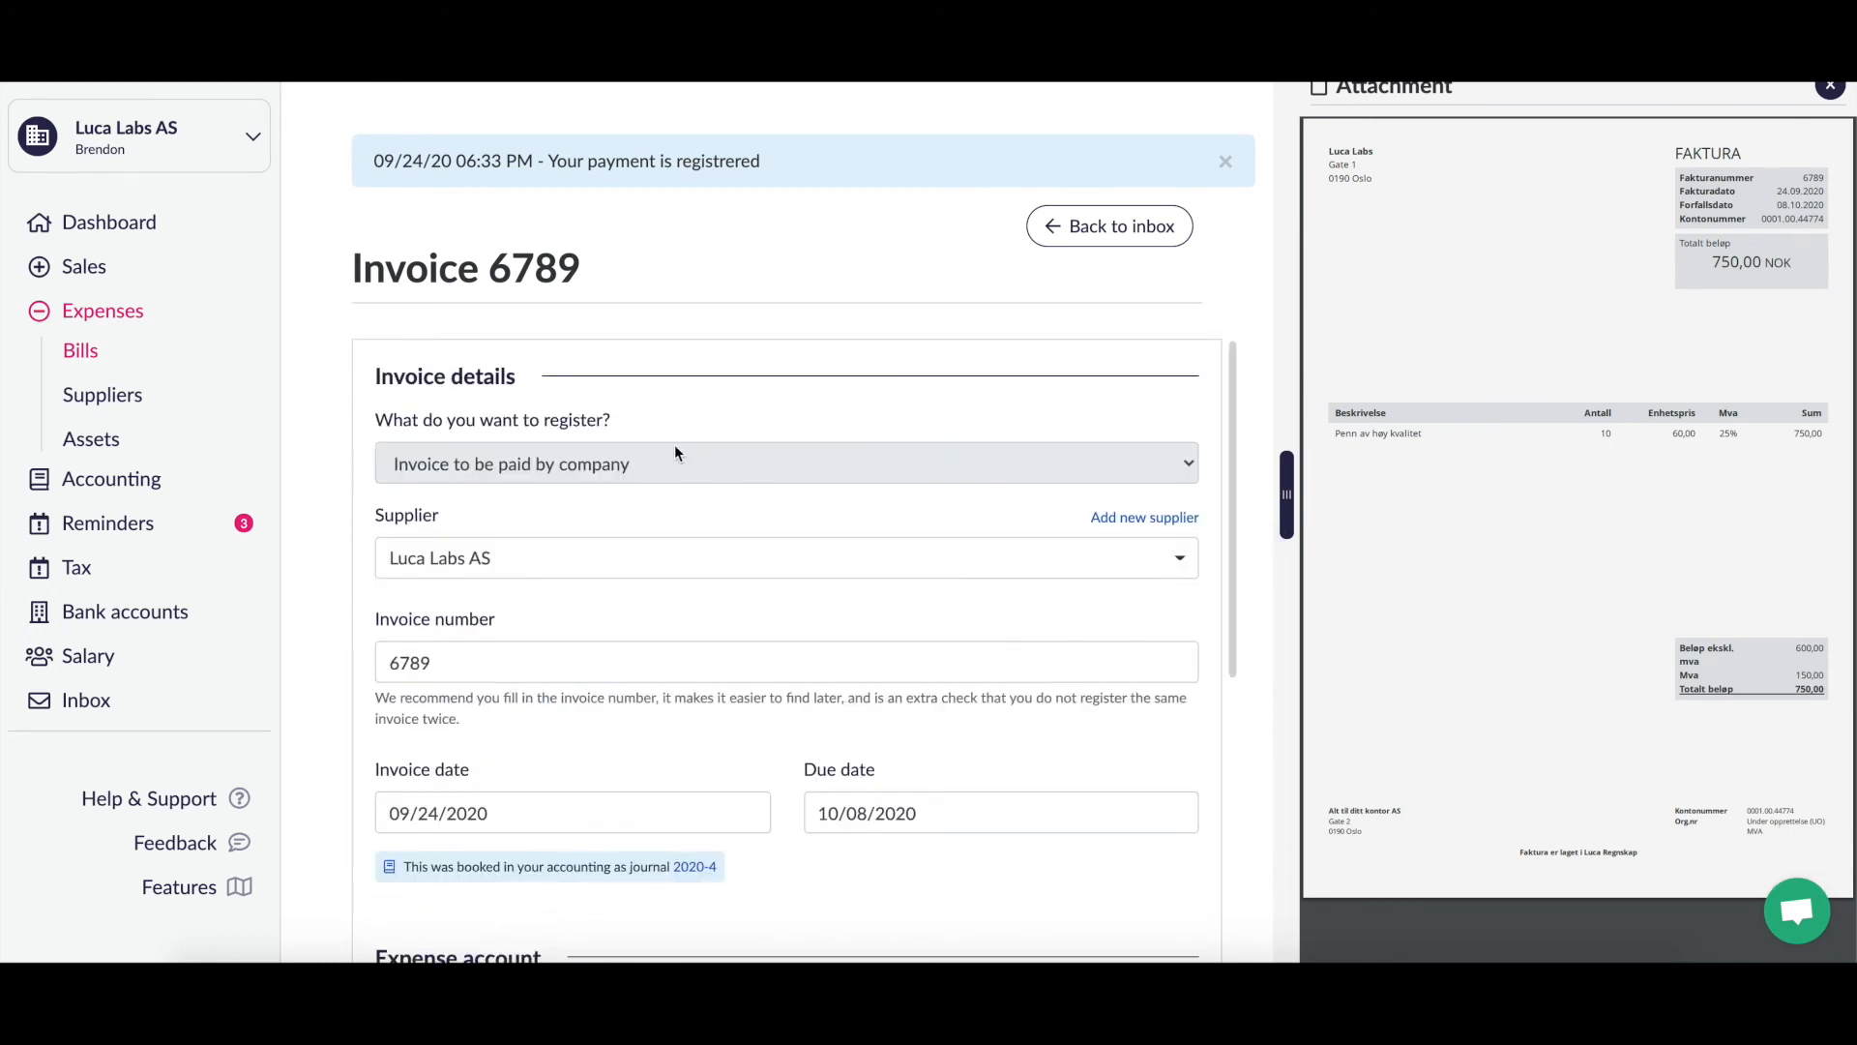
{"action": "left_click", "coordinate": [97, 356]}
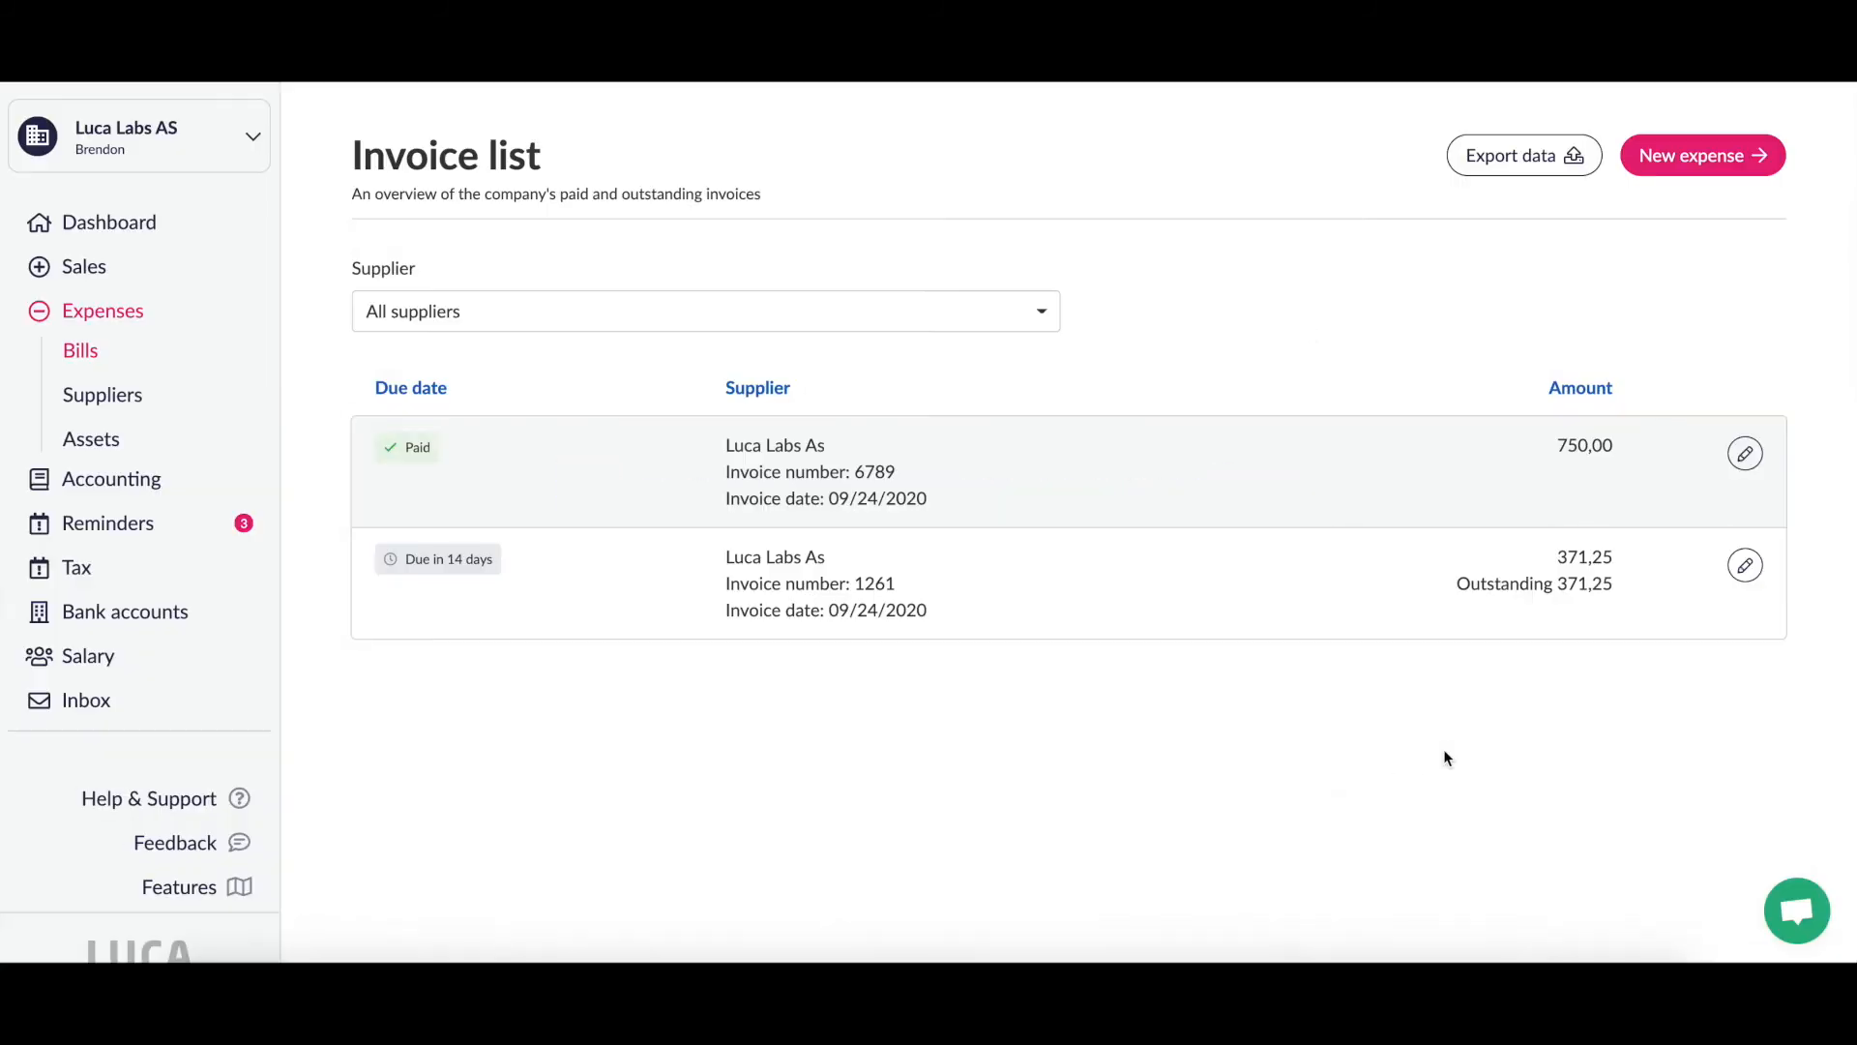
Step: Open the Bank accounts overview listing the Business account on ledger account 1920:10001
{"action": "left_click", "coordinate": [141, 614]}
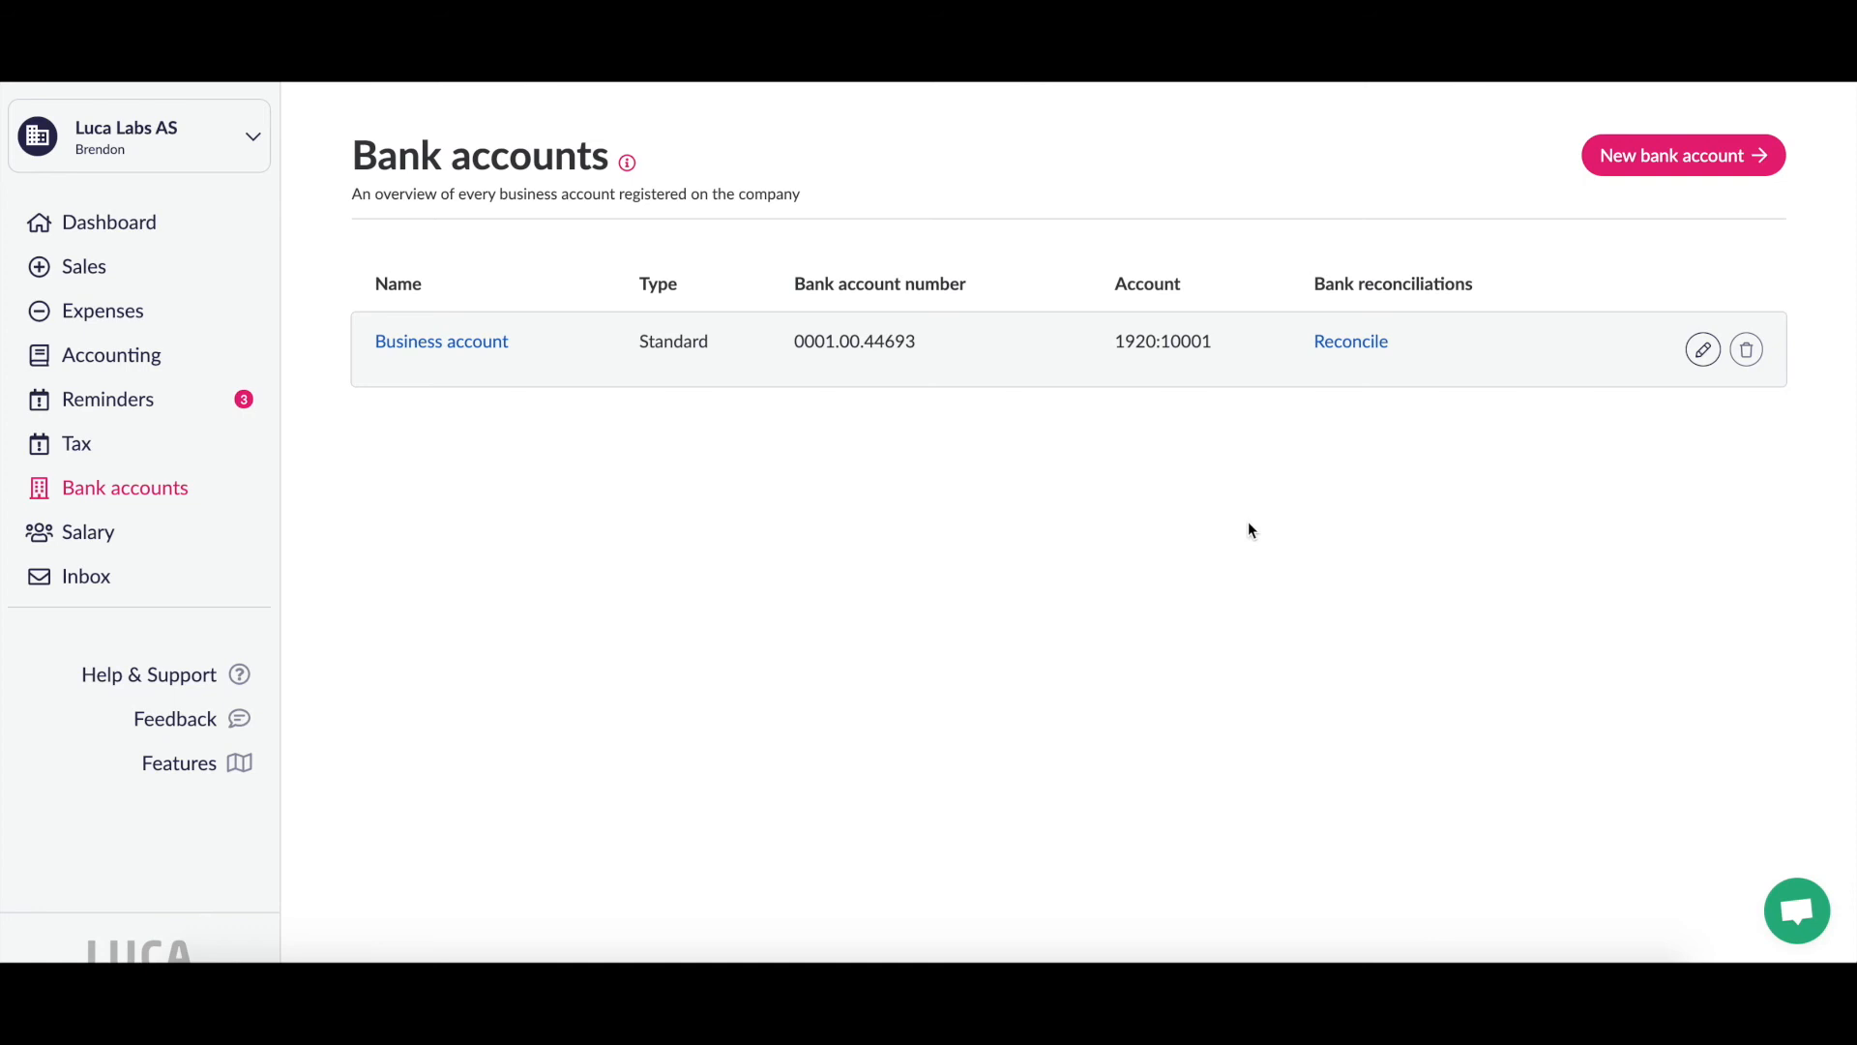
{"action": "left_click", "coordinate": [1662, 159]}
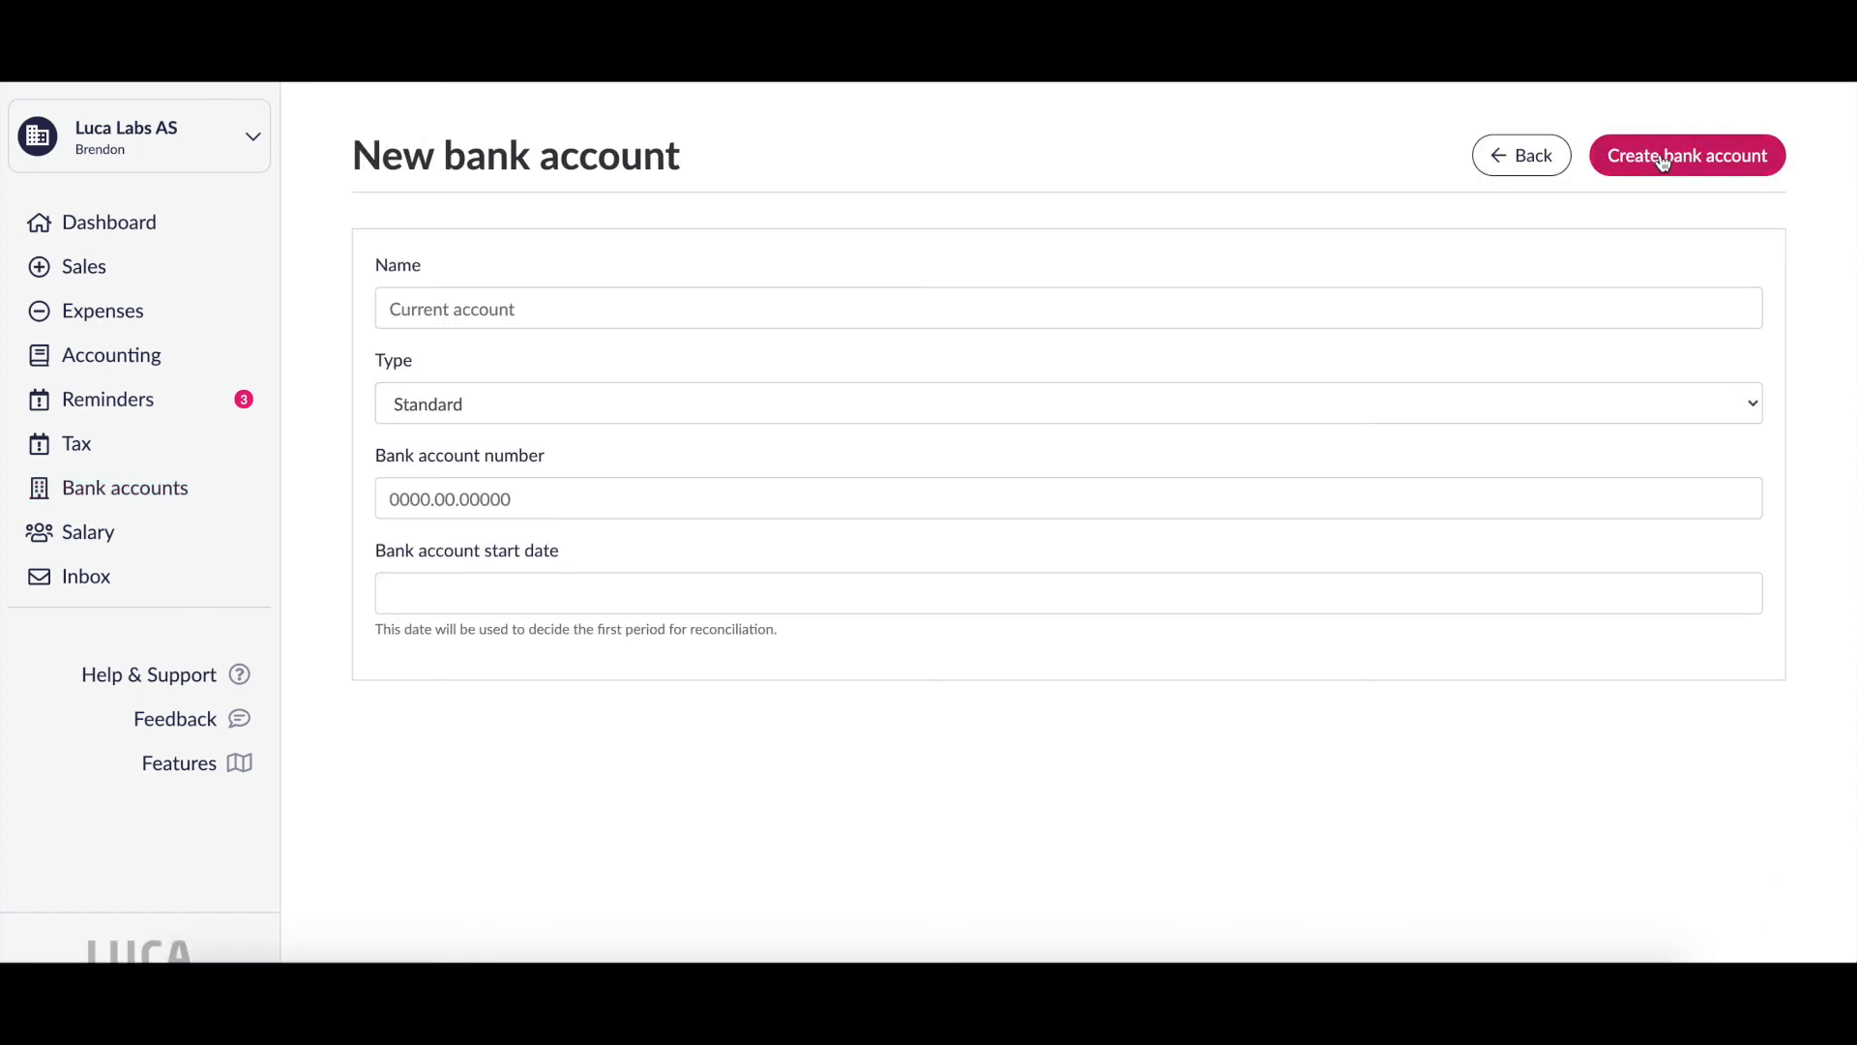
{"action": "left_click", "coordinate": [1516, 172]}
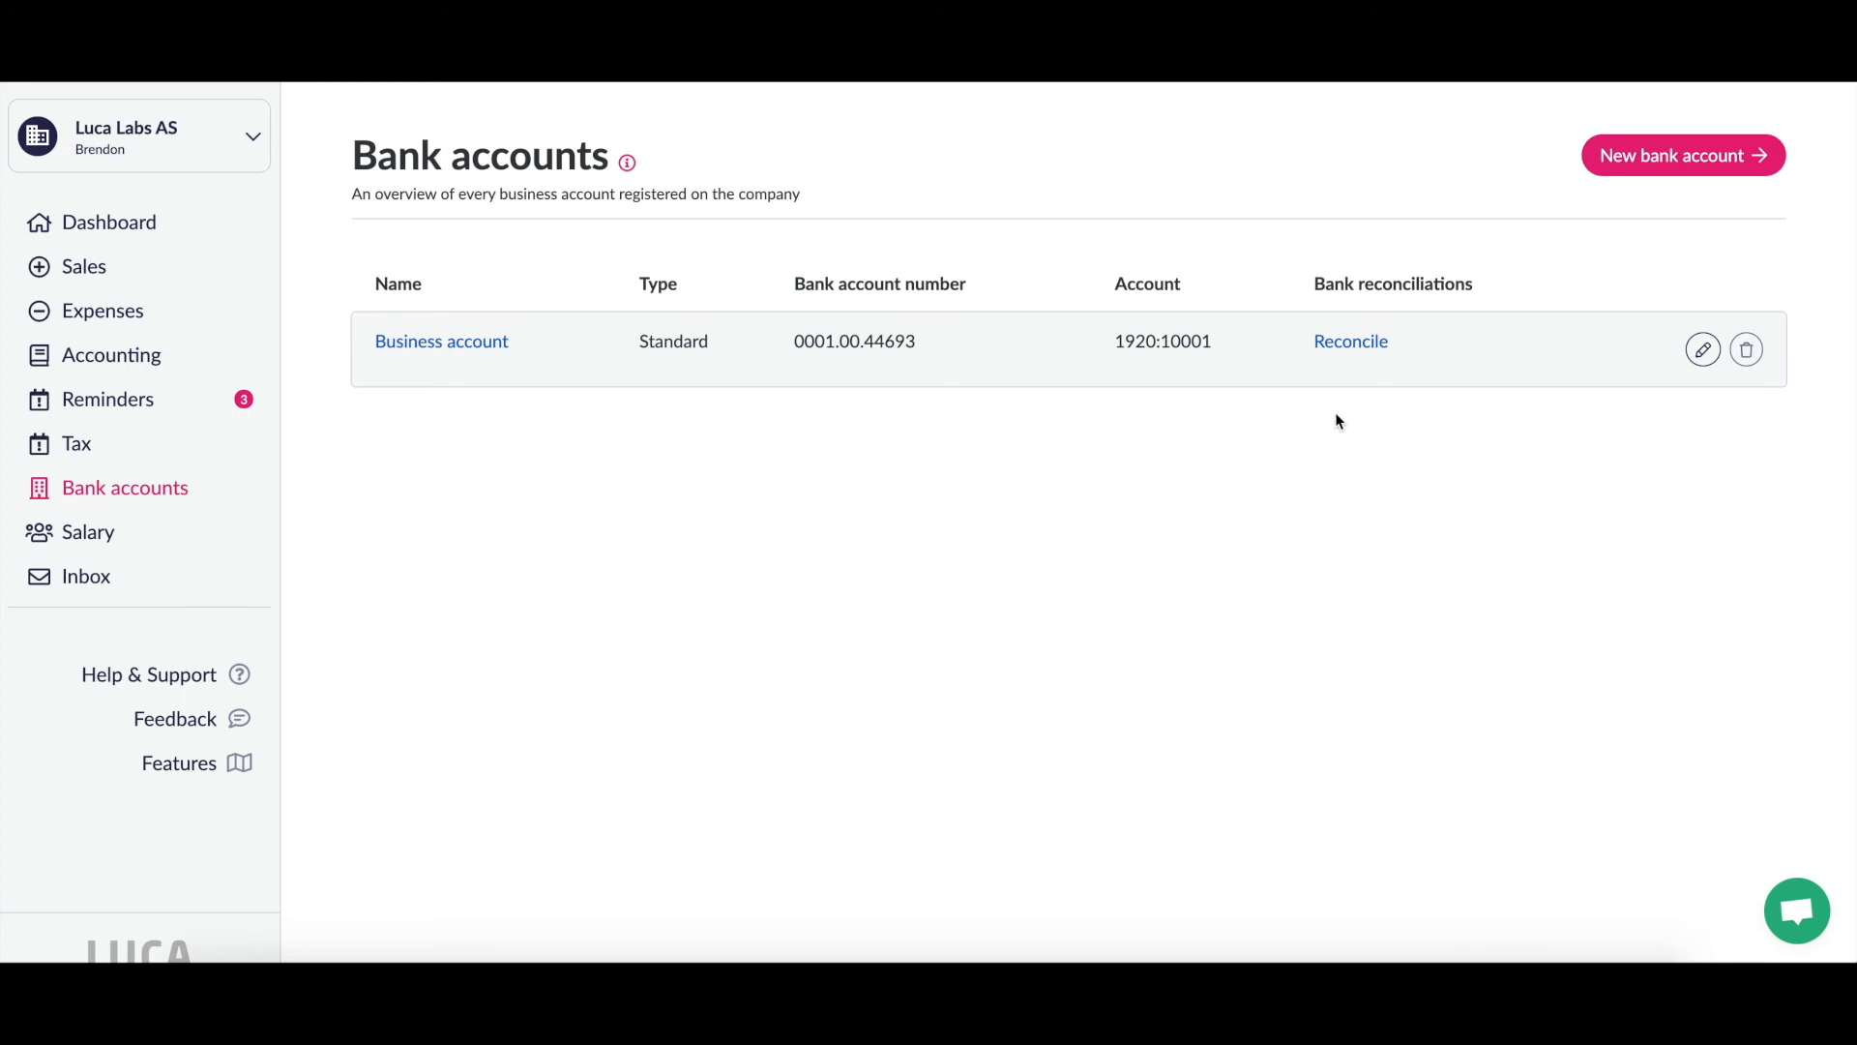
{"action": "left_click", "coordinate": [1350, 341]}
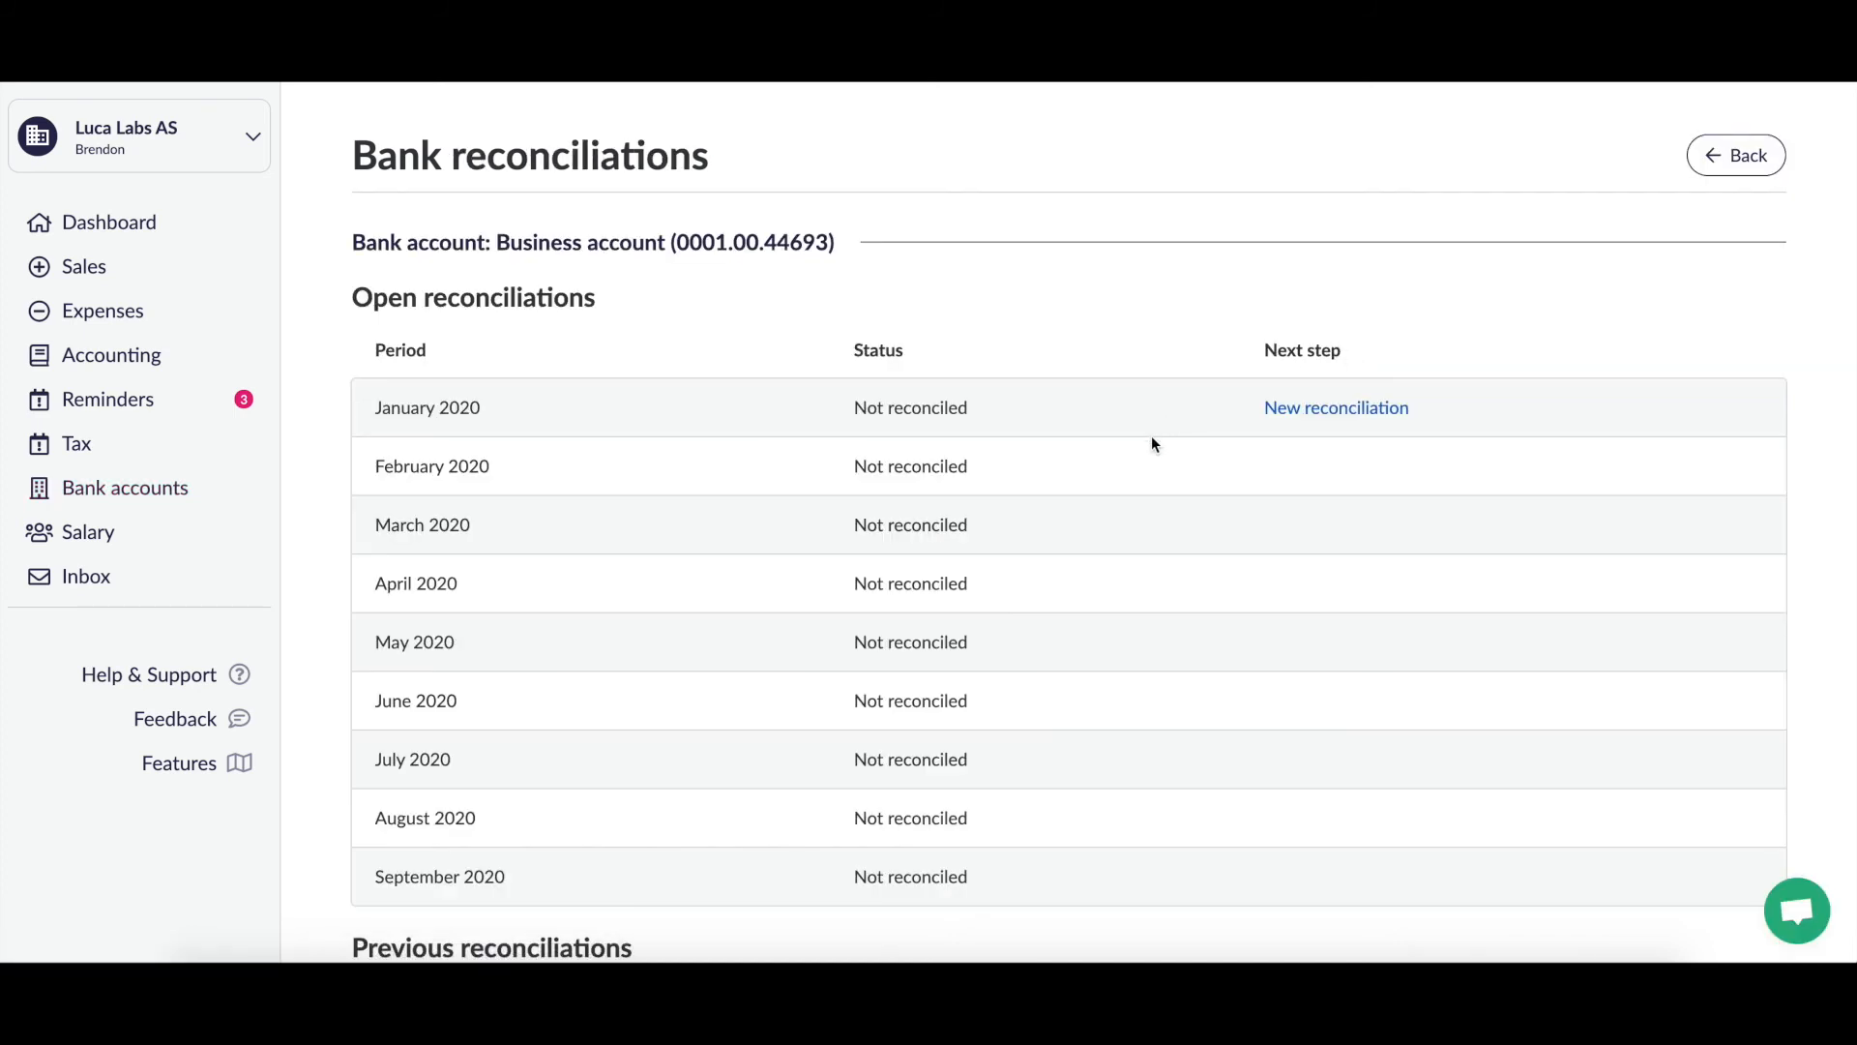
{"action": "scroll", "coordinate": [1151, 437], "scroll_direction": "down", "scroll_amount": 1}
{"action": "scroll", "coordinate": [1152, 442], "scroll_direction": "up", "scroll_amount": 1}
{"action": "scroll", "coordinate": [1151, 444], "scroll_direction": "down", "scroll_amount": 1}
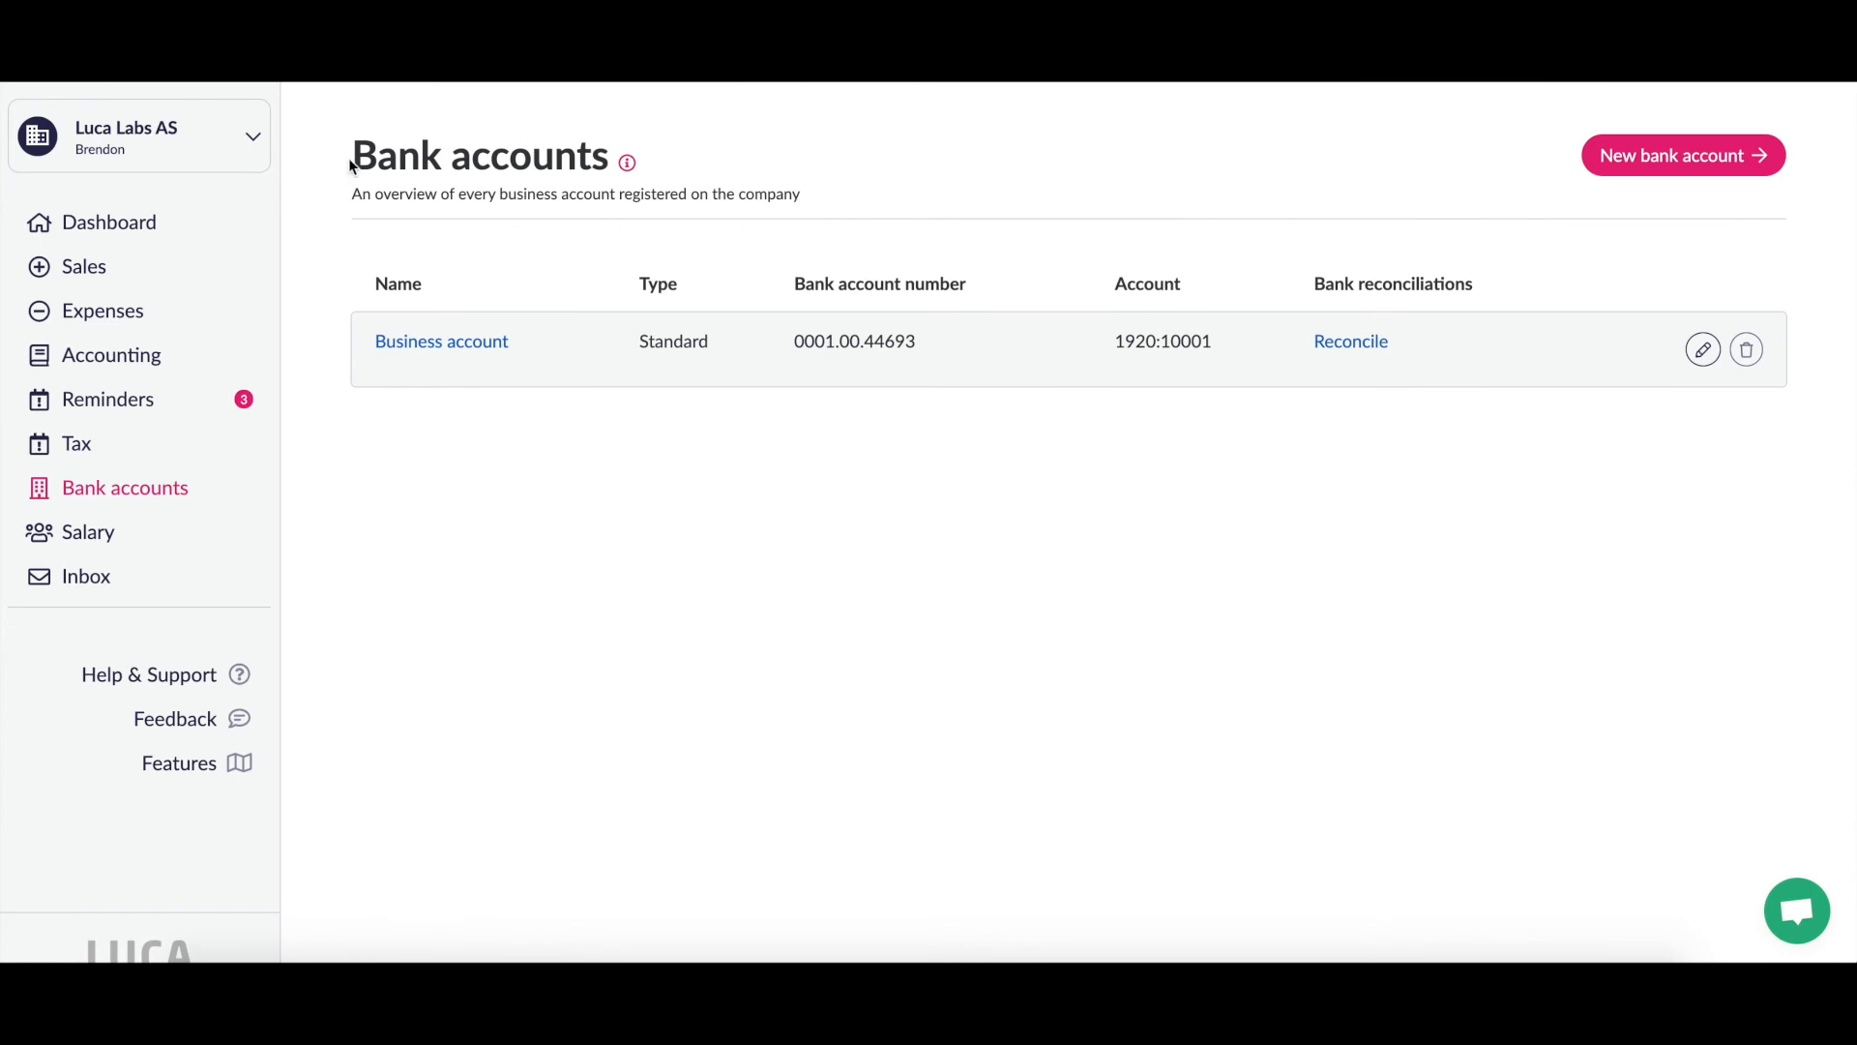
Step: Open the company settings page from the company menu
{"action": "left_click", "coordinate": [242, 137]}
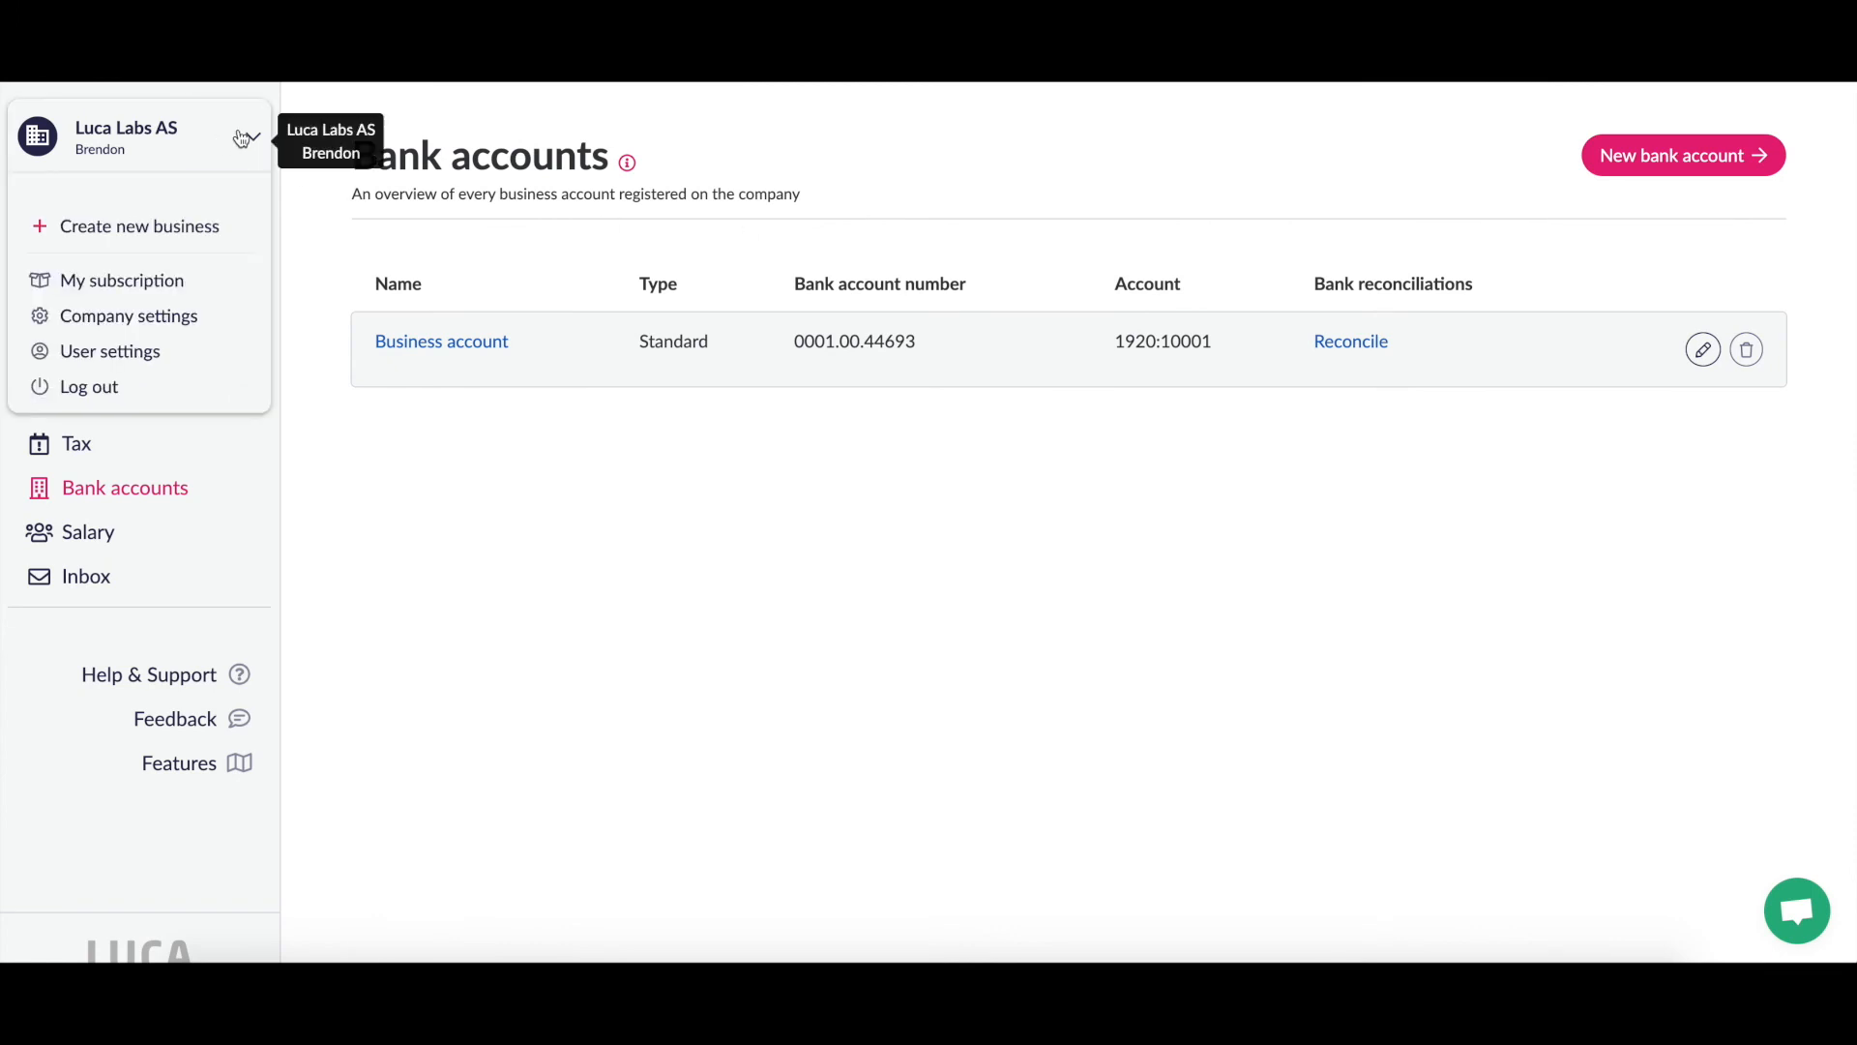
{"action": "left_click", "coordinate": [148, 324]}
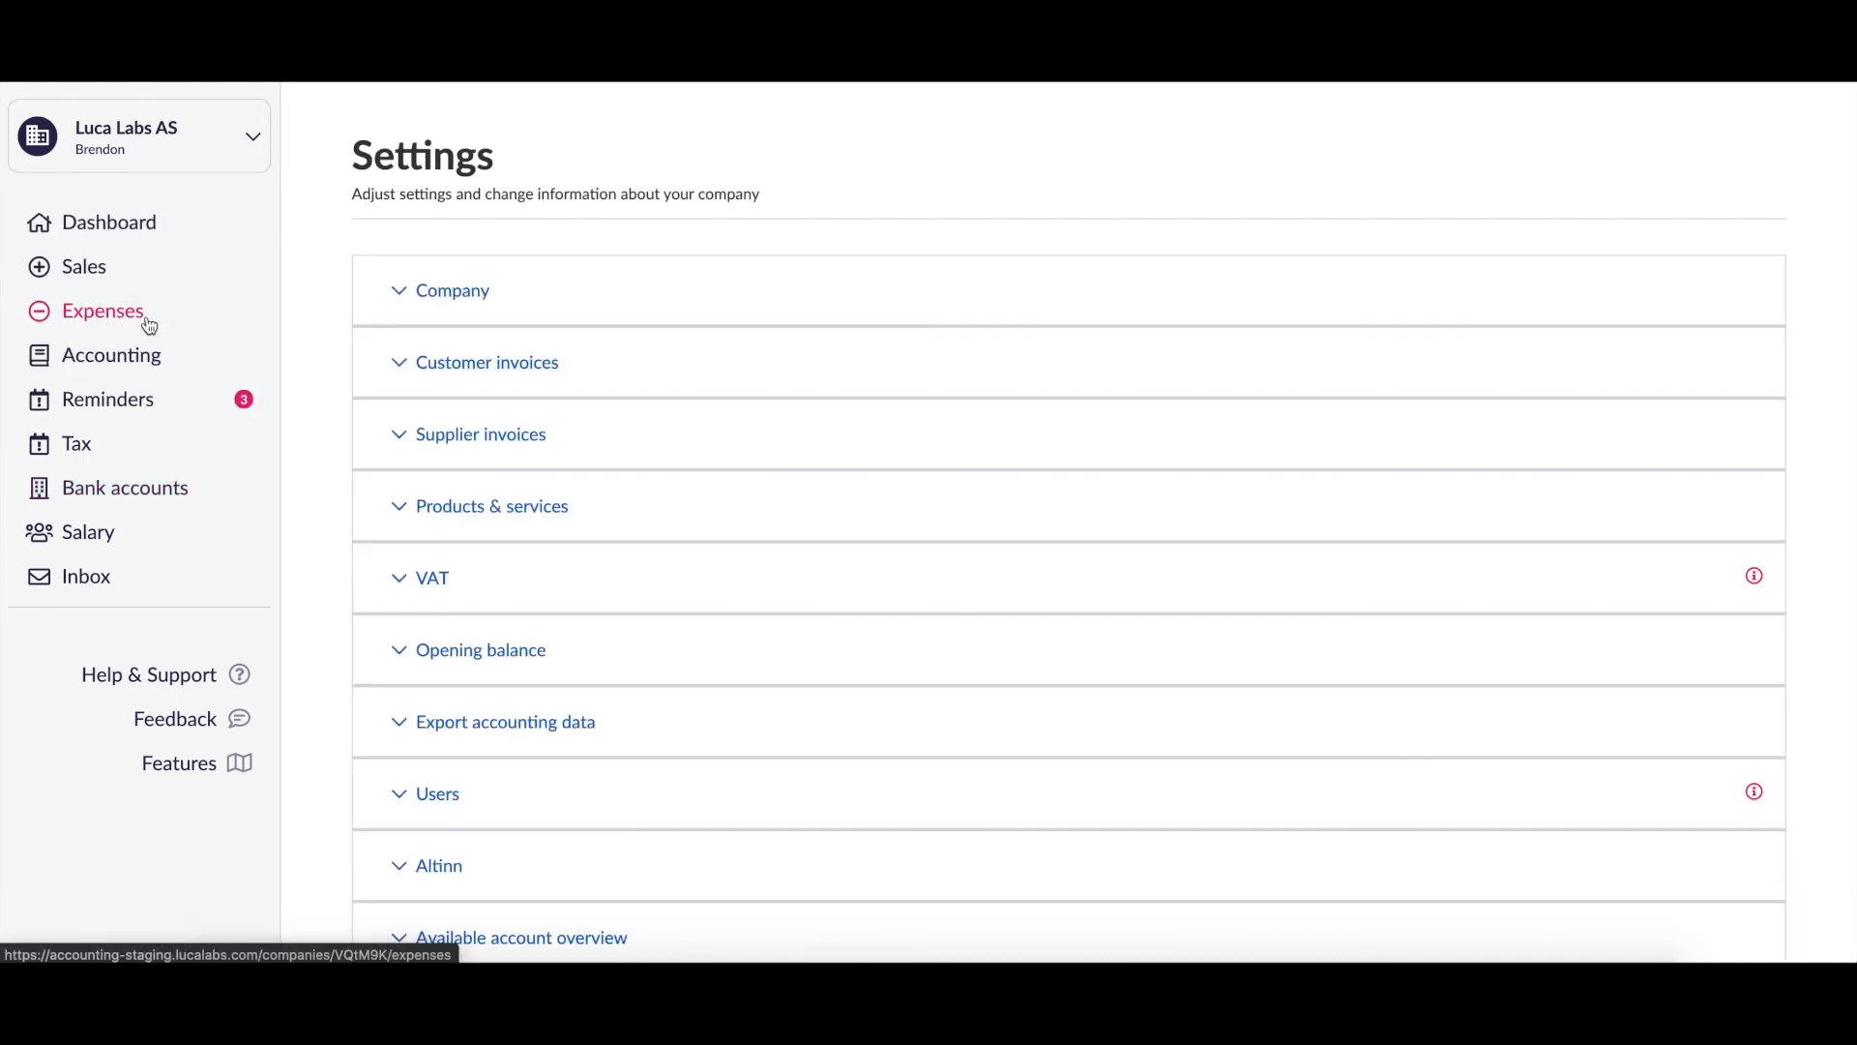
{"action": "scroll", "coordinate": [1207, 393], "scroll_direction": "down", "scroll_amount": 3}
{"action": "scroll", "coordinate": [1208, 393], "scroll_direction": "up", "scroll_amount": 1}
{"action": "scroll", "coordinate": [1208, 393], "scroll_direction": "down", "scroll_amount": 1}
{"action": "scroll", "coordinate": [1207, 394], "scroll_direction": "up", "scroll_amount": 1}
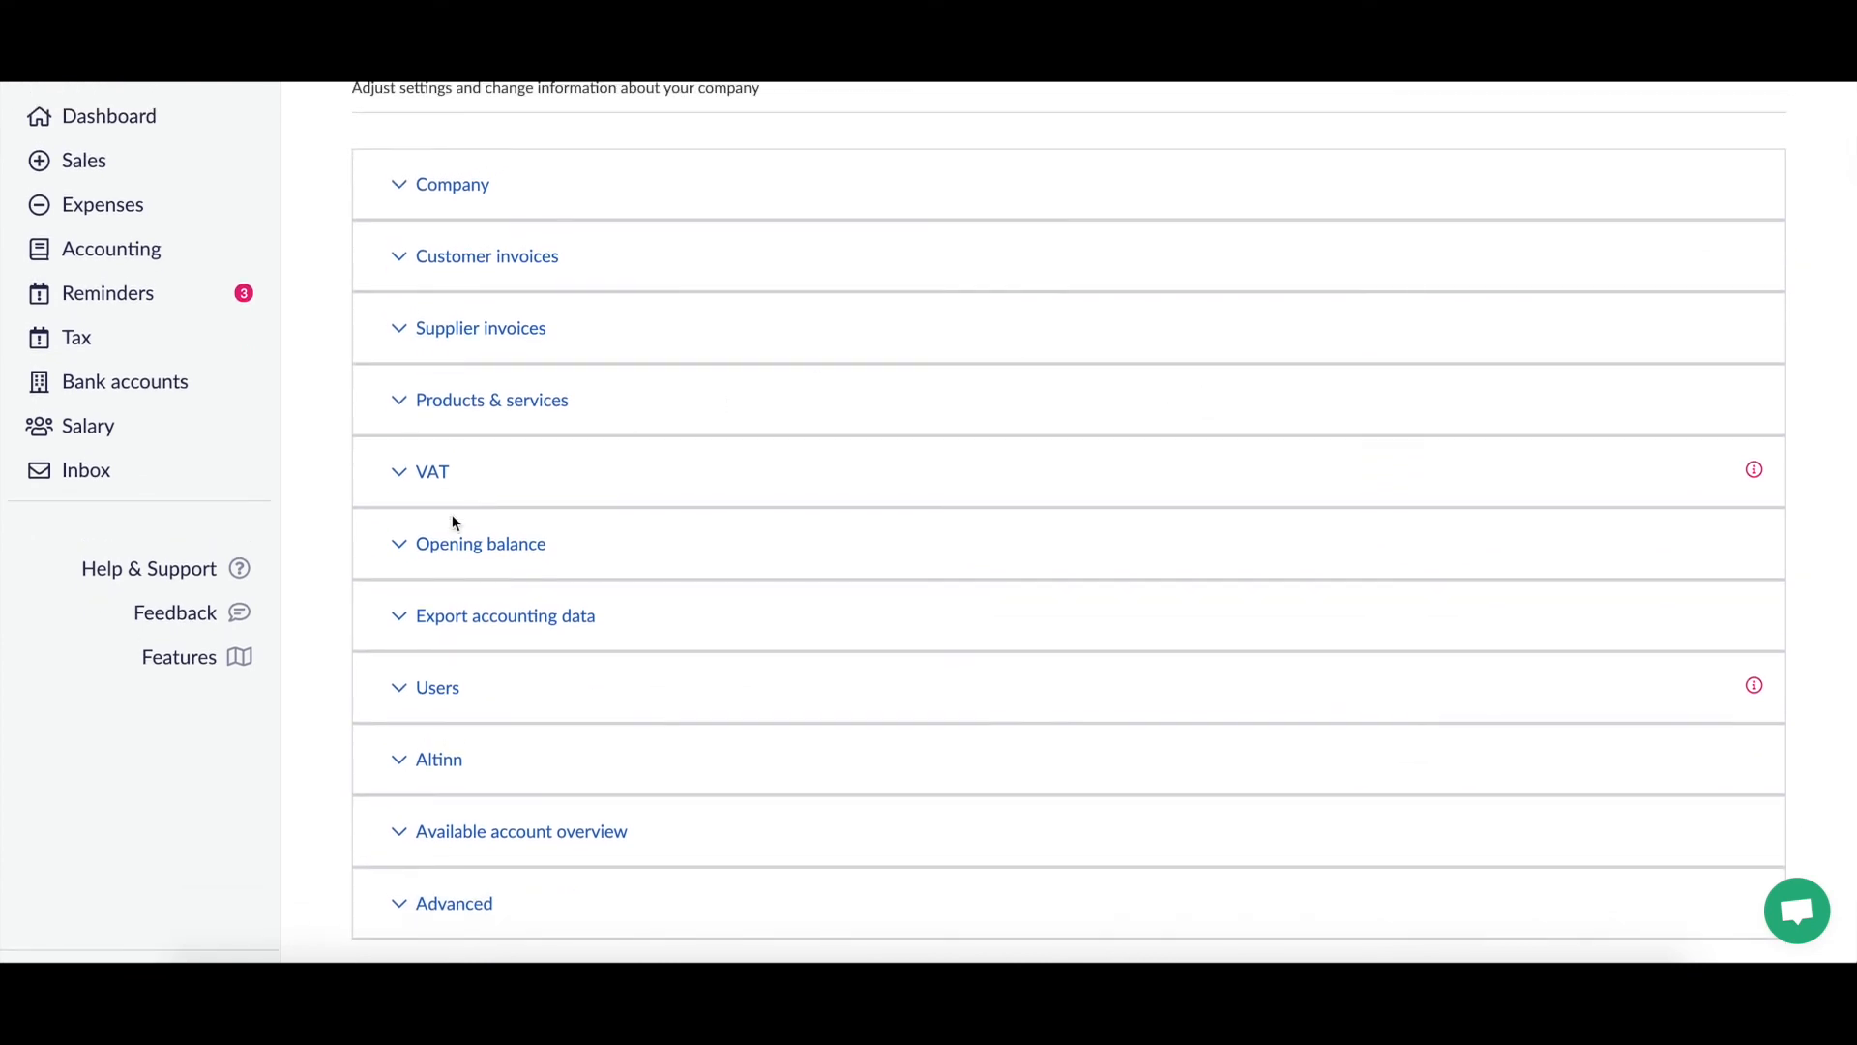
Step: Expand the Opening balance and VAT sections, showing VAT registration Yes and a Bi-monthly period
{"action": "left_click", "coordinate": [403, 554]}
{"action": "scroll", "coordinate": [403, 554], "scroll_direction": "down", "scroll_amount": 2}
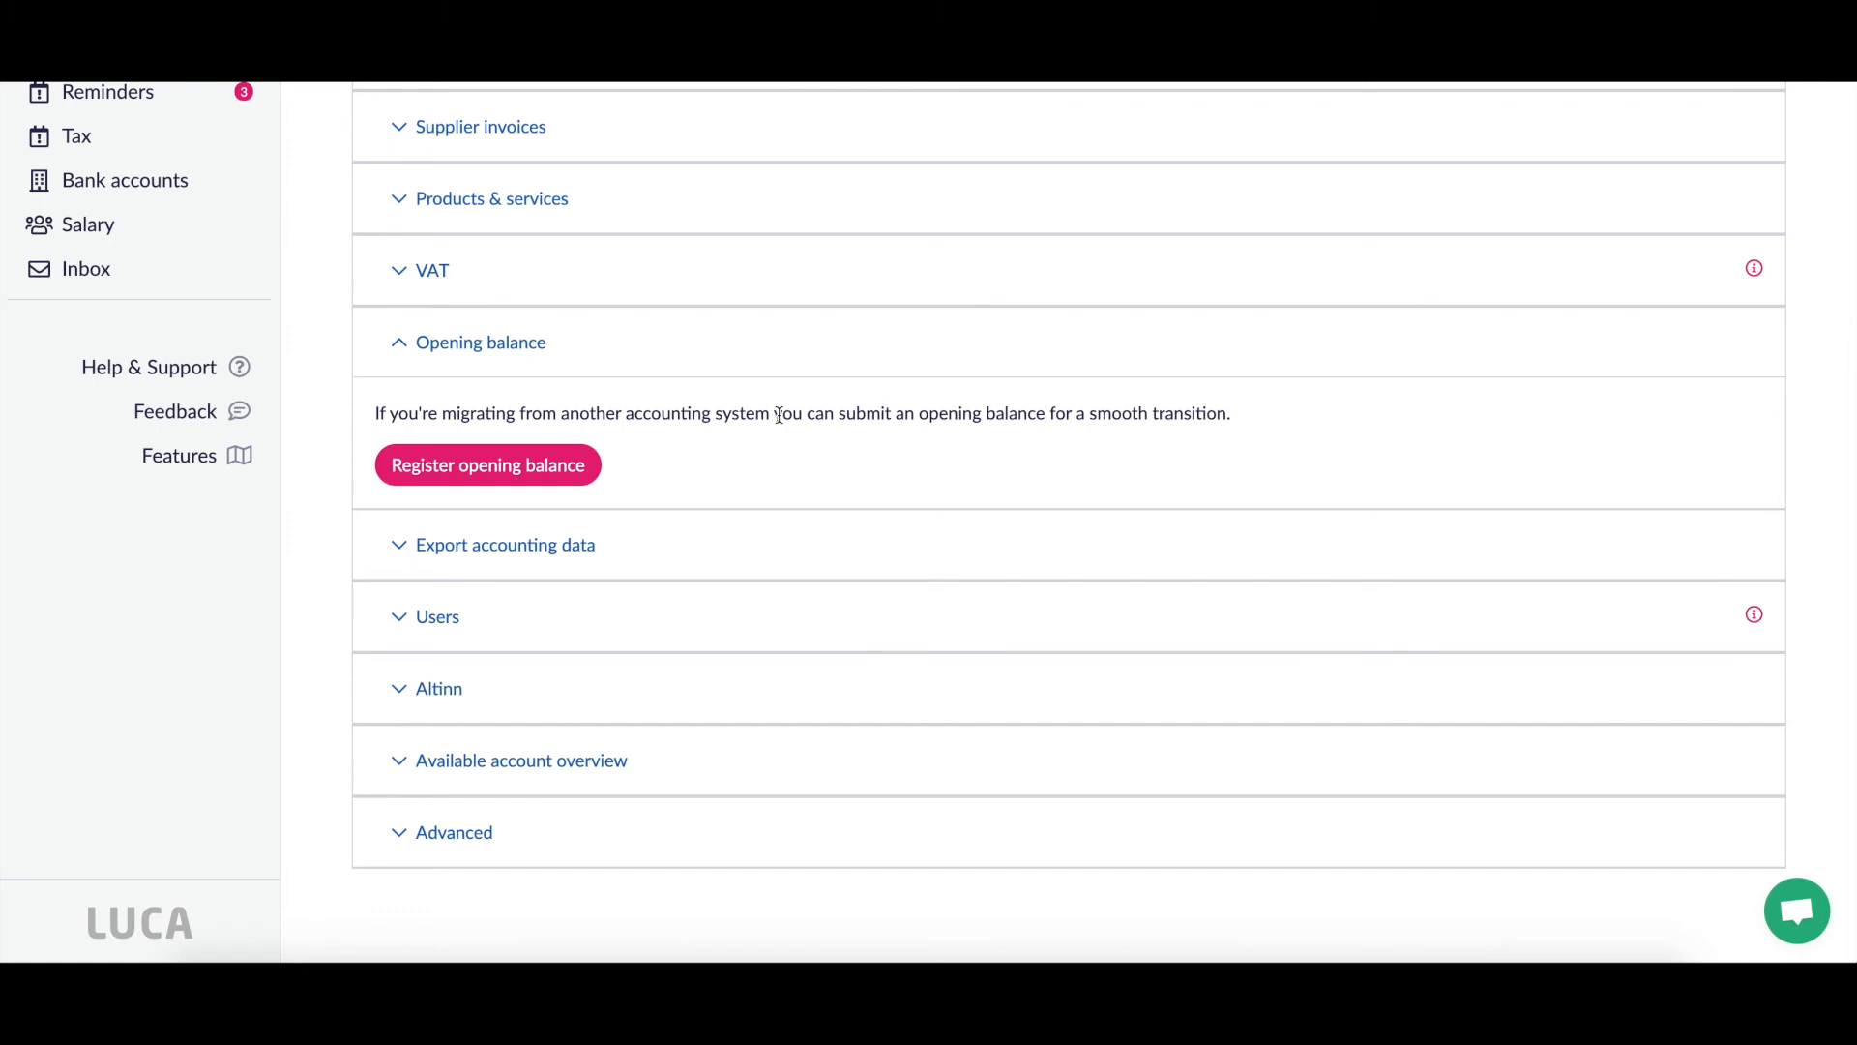
{"action": "scroll", "coordinate": [779, 416], "scroll_direction": "up", "scroll_amount": 1}
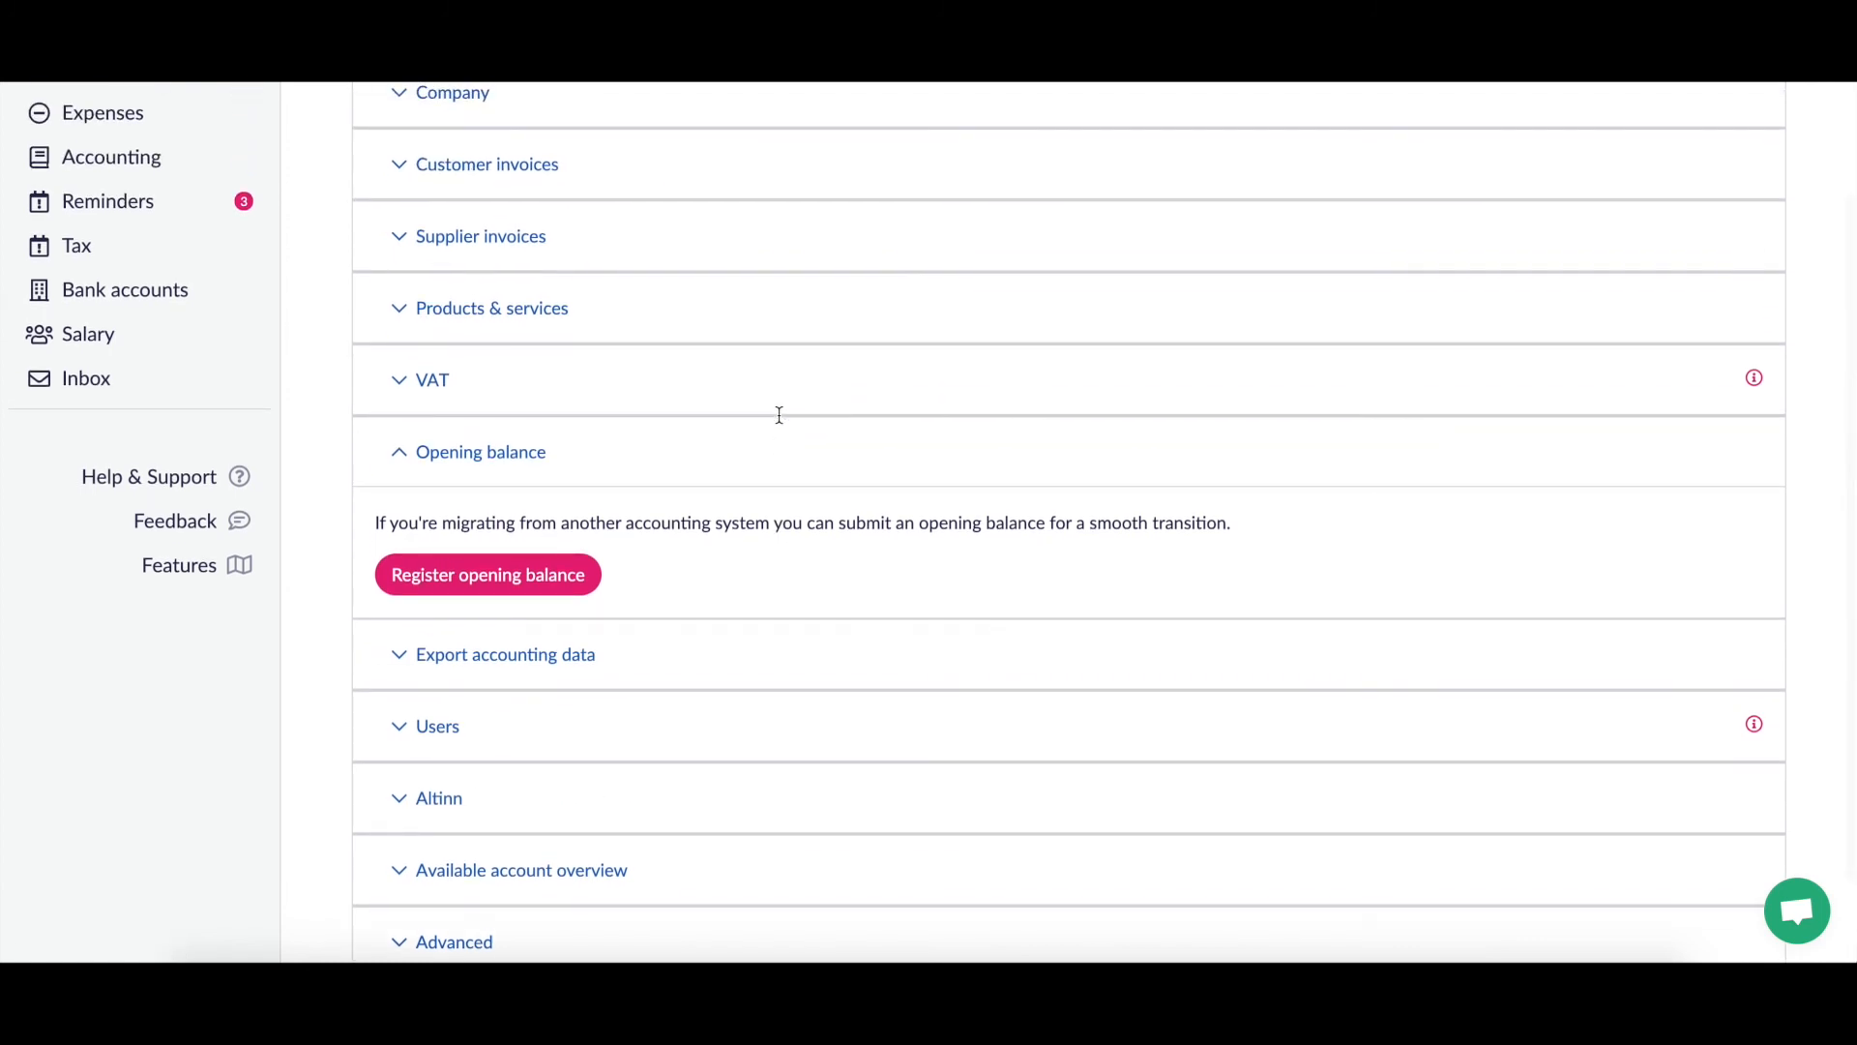
{"action": "left_click", "coordinate": [401, 383]}
{"action": "scroll", "coordinate": [426, 379], "scroll_direction": "down", "scroll_amount": 2}
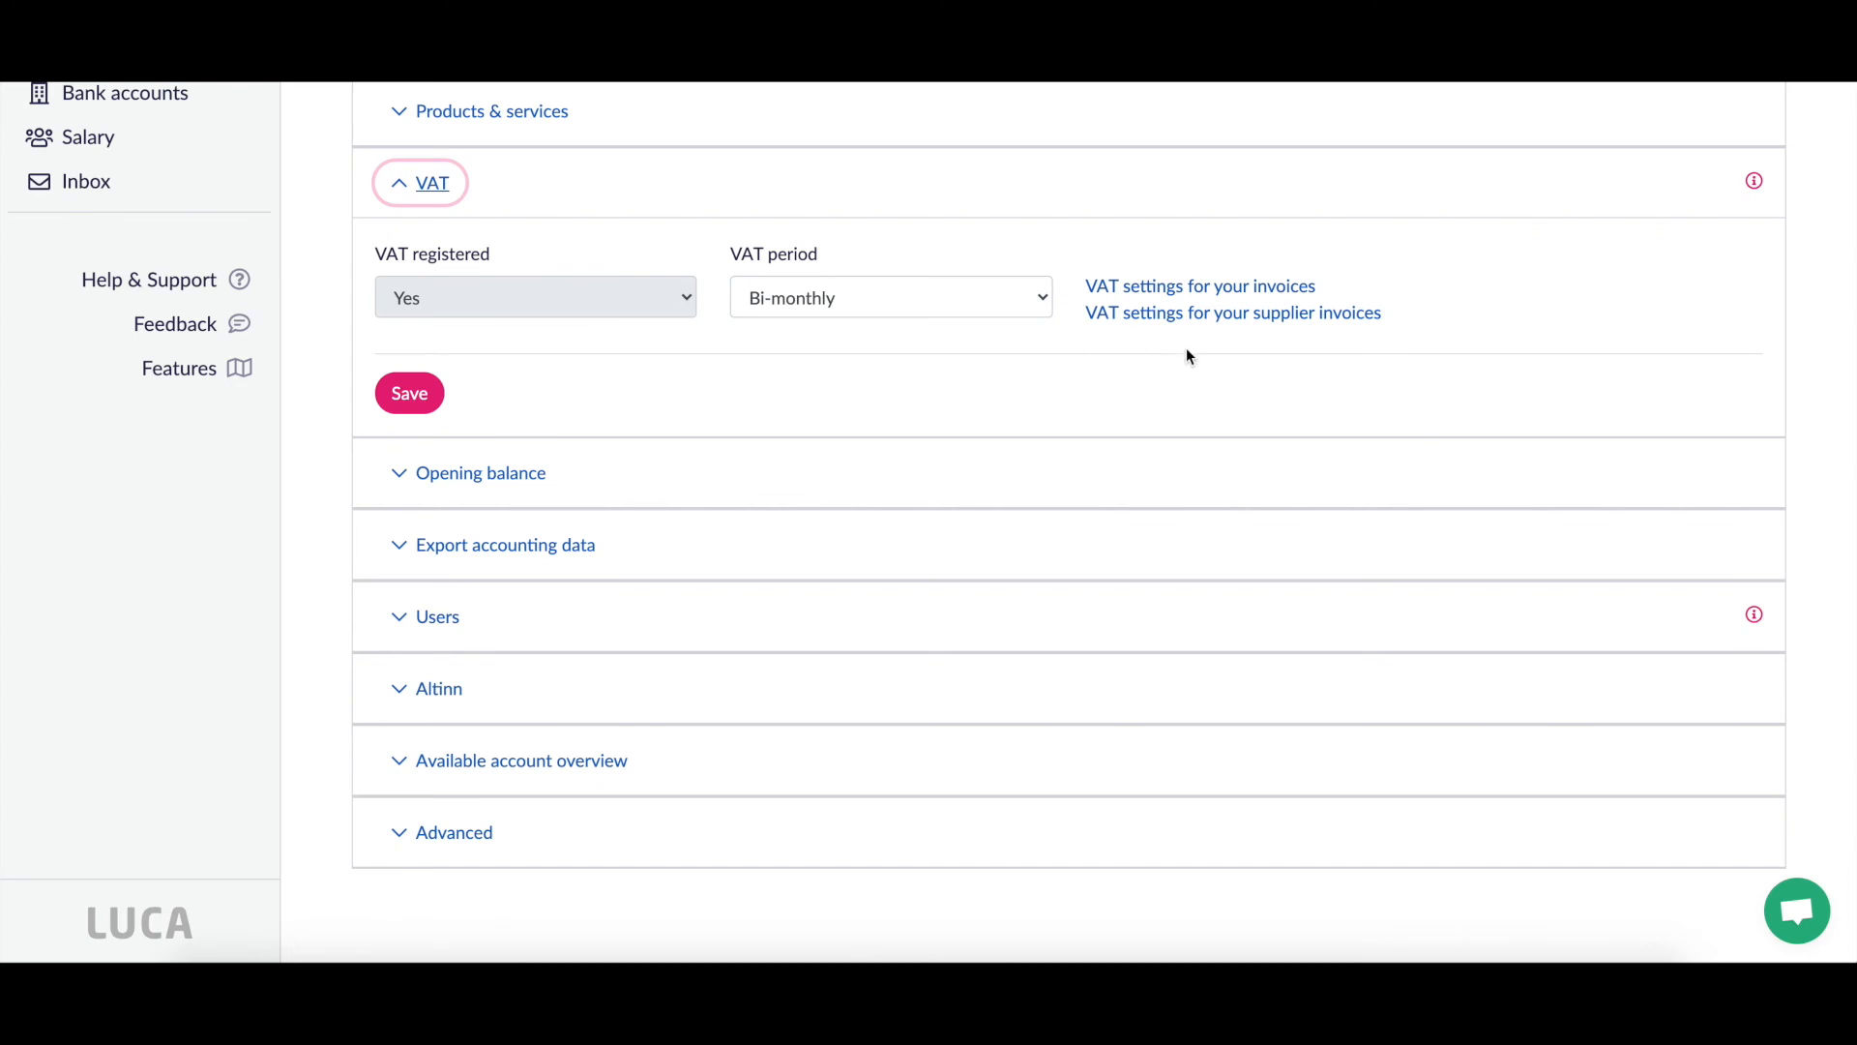
{"action": "left_click", "coordinate": [1228, 290]}
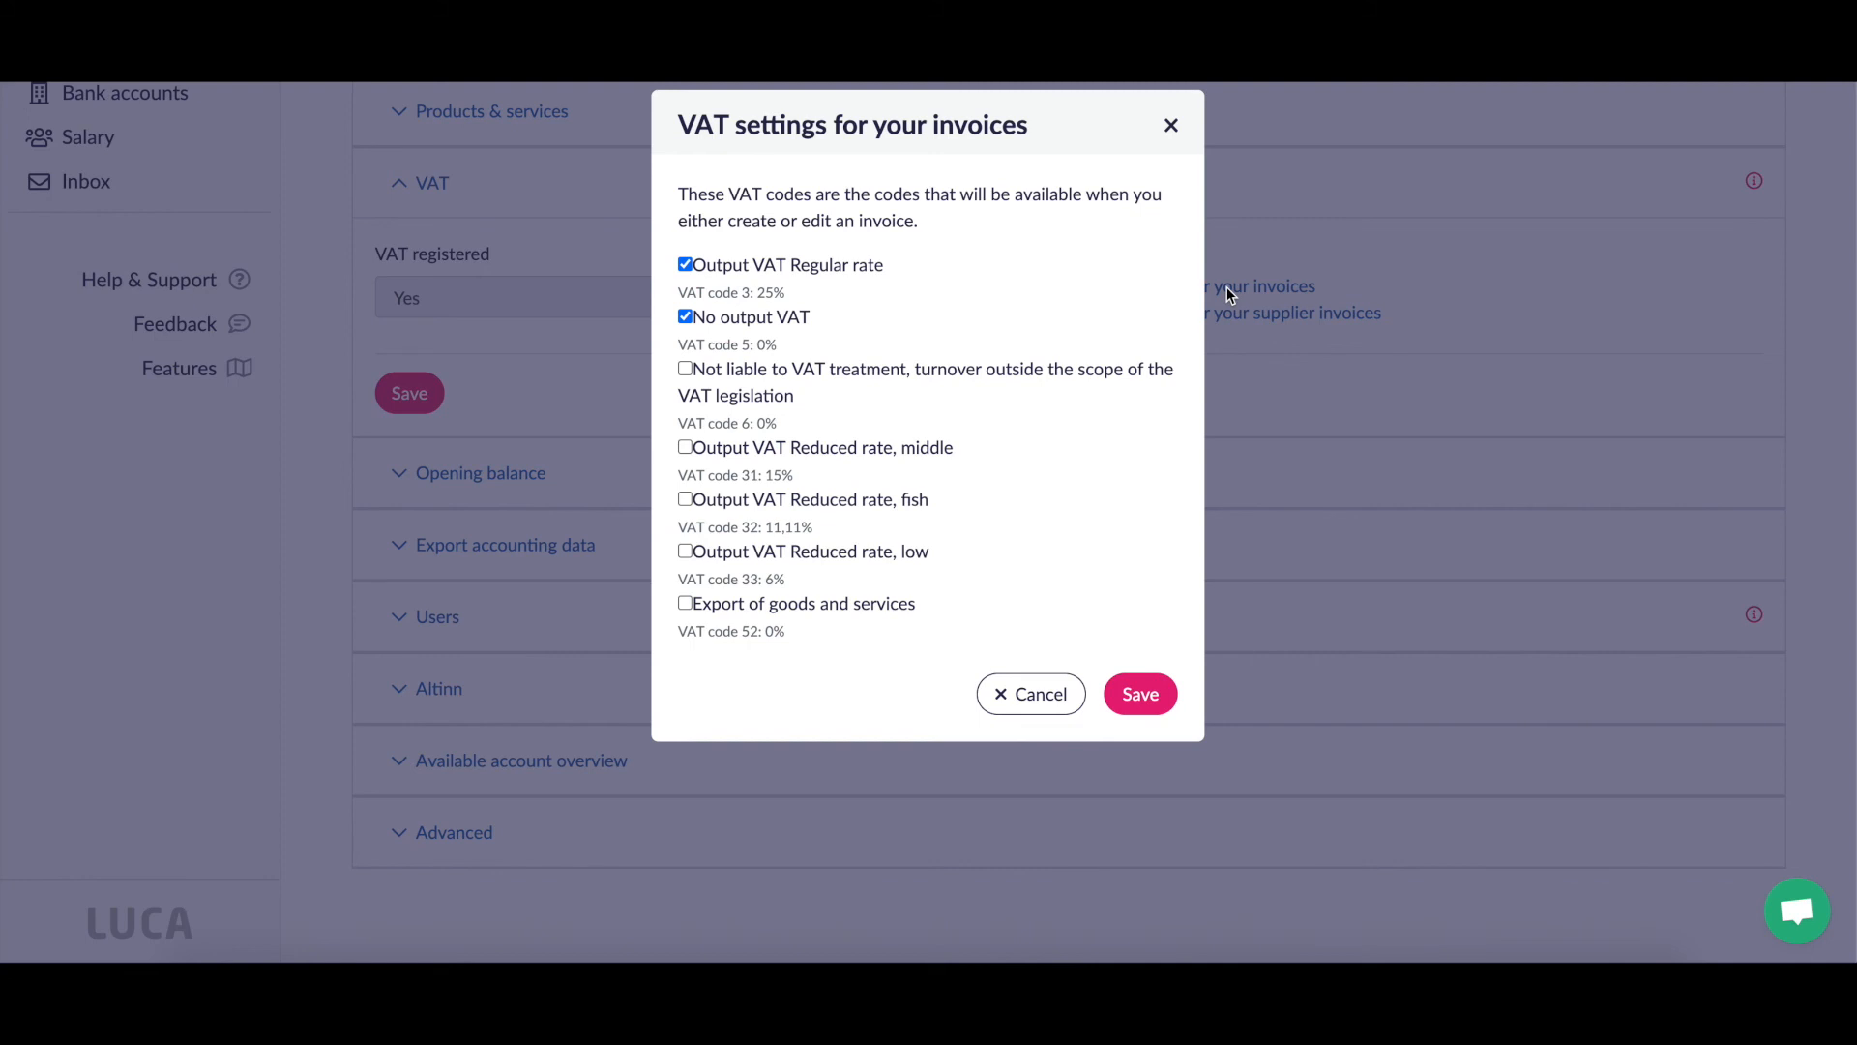
{"action": "left_click", "coordinate": [1171, 126]}
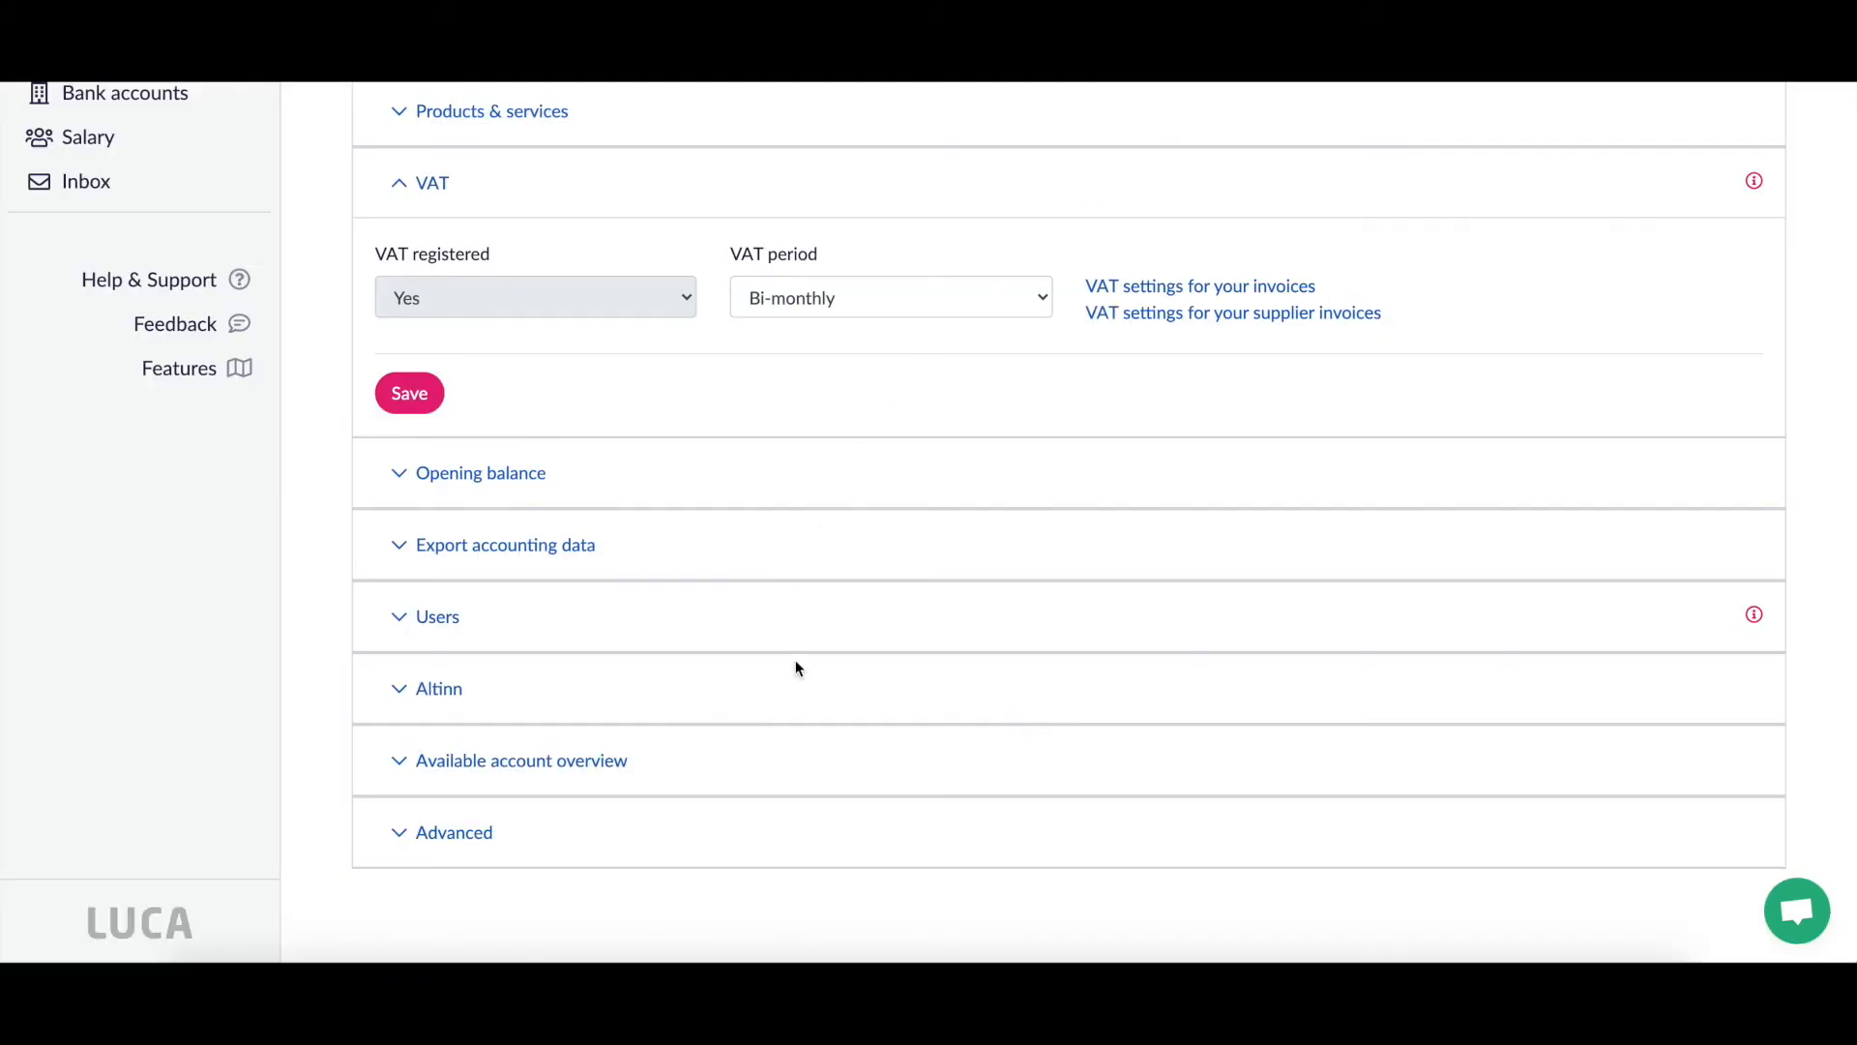
{"action": "scroll", "coordinate": [800, 825], "scroll_direction": "up", "scroll_amount": 4}
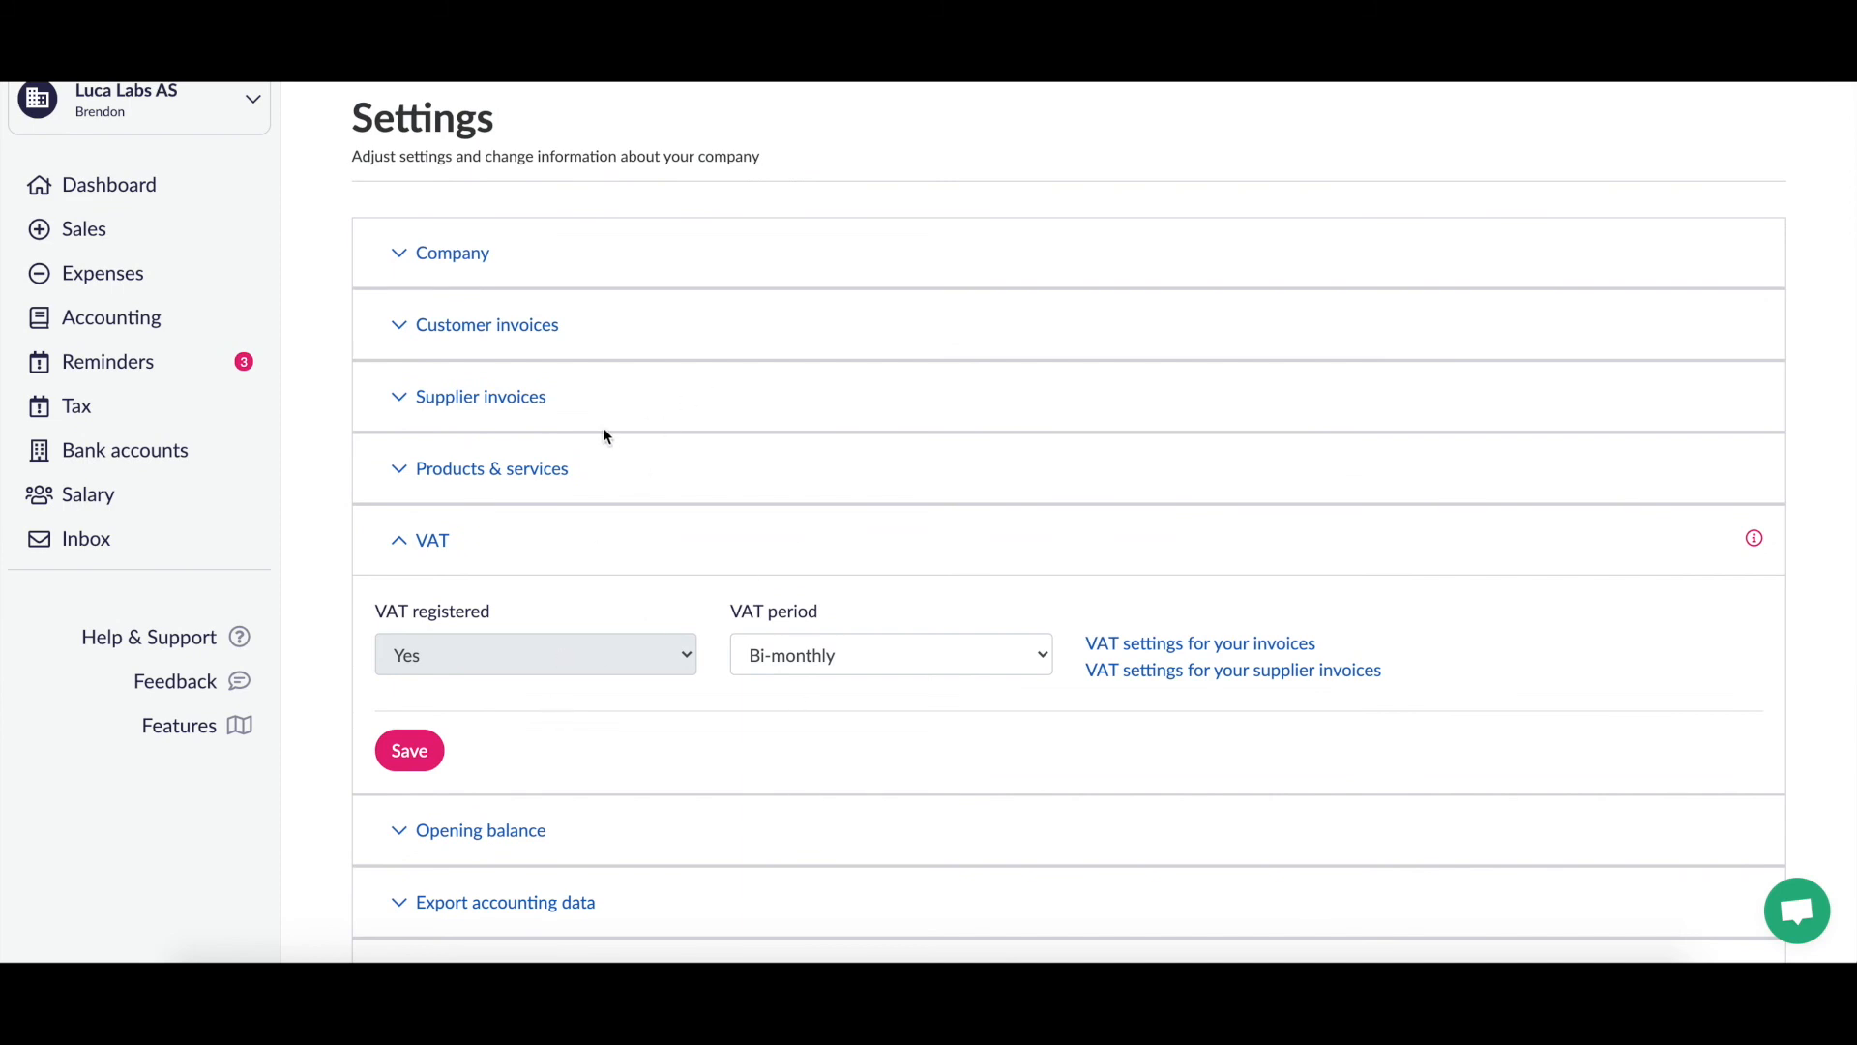
Step: Expand Customer invoices settings and review the advertisement line, logo, invoicing options and reply address
{"action": "left_click", "coordinate": [397, 329]}
{"action": "scroll", "coordinate": [392, 322], "scroll_direction": "down", "scroll_amount": 3}
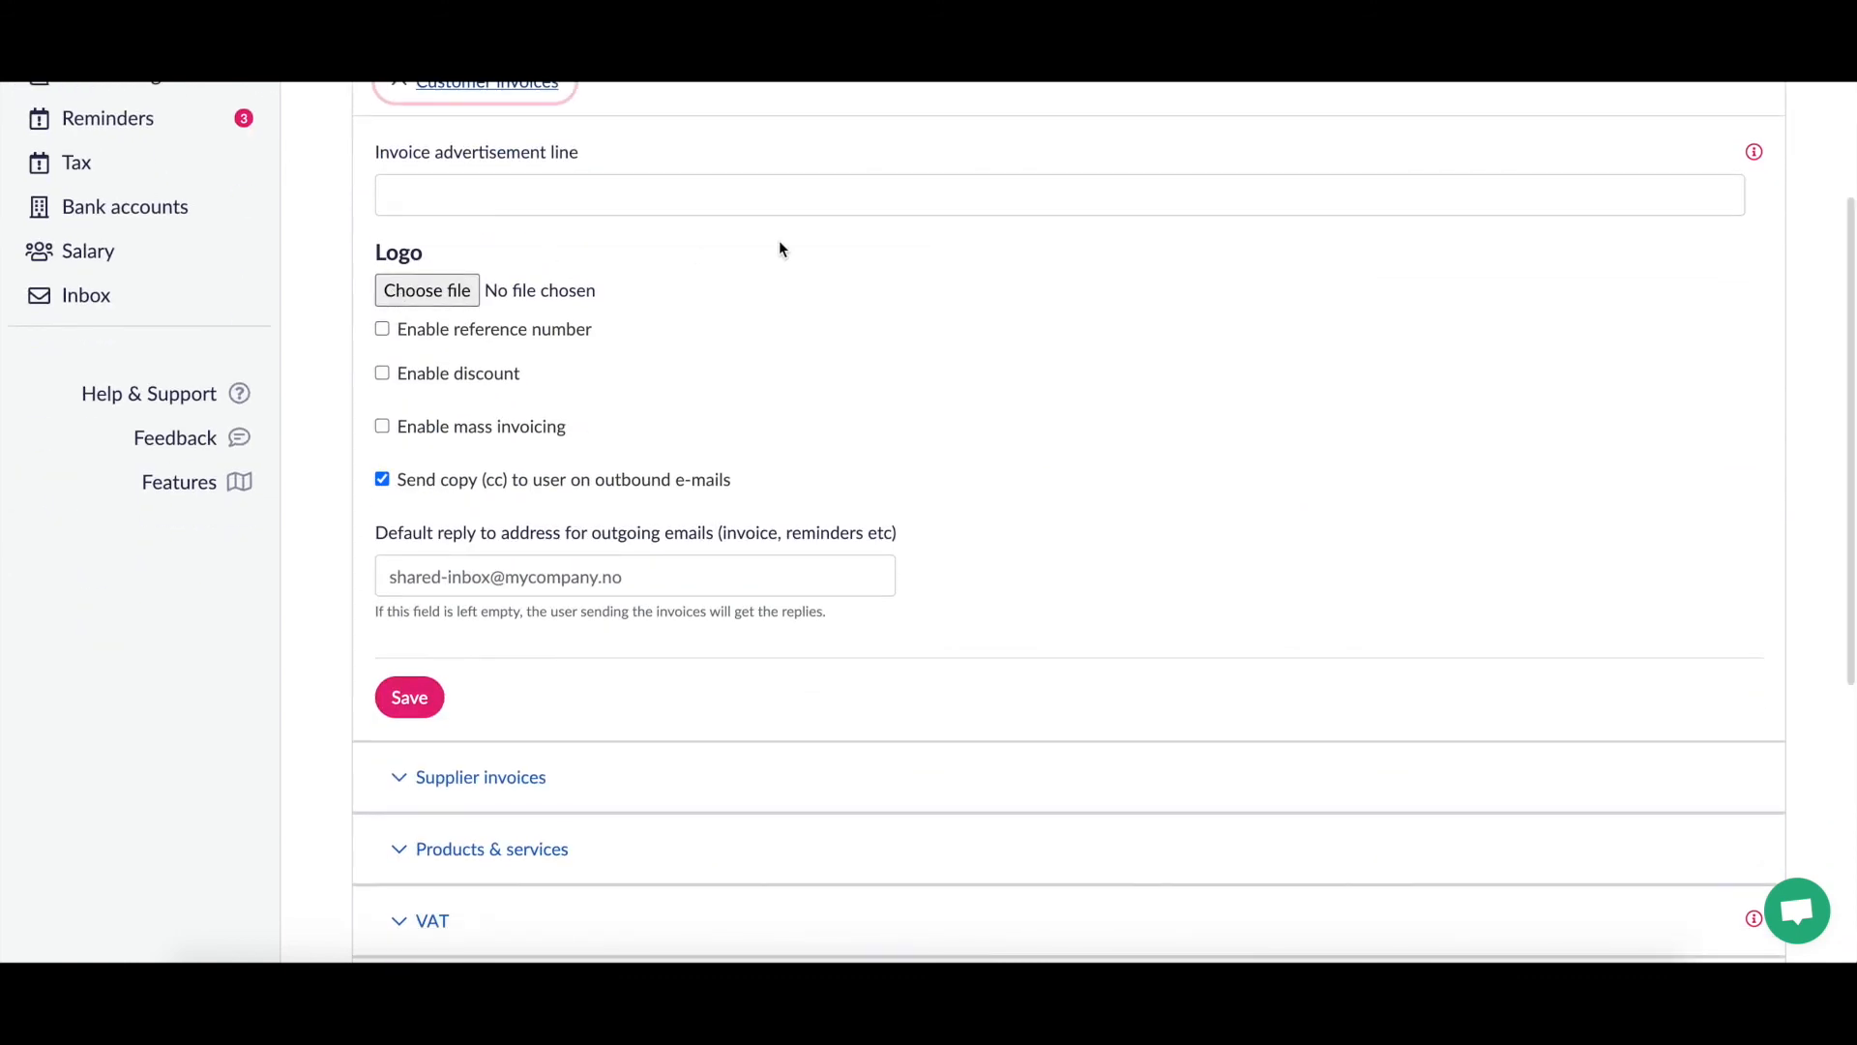
{"action": "left_click", "coordinate": [884, 259]}
{"action": "scroll", "coordinate": [884, 258], "scroll_direction": "up", "scroll_amount": 1}
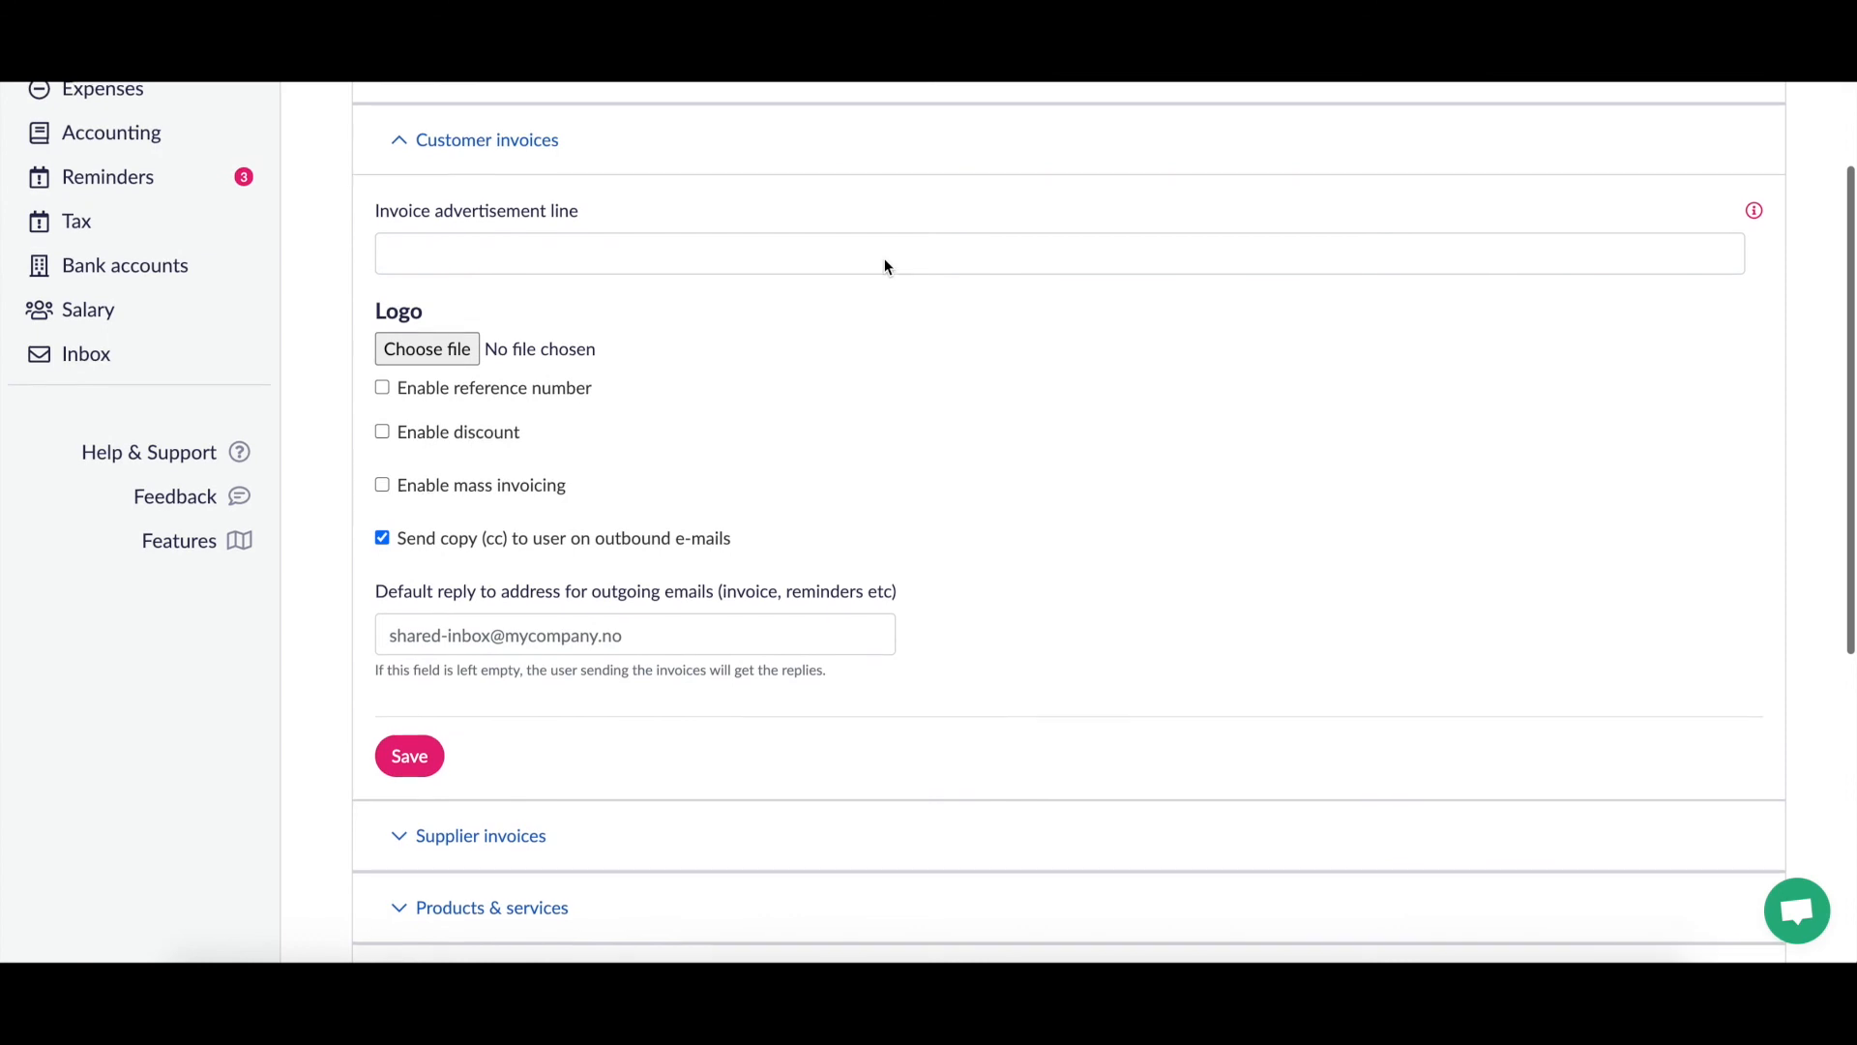
{"action": "scroll", "coordinate": [884, 258], "scroll_direction": "down", "scroll_amount": 1}
{"action": "scroll", "coordinate": [885, 258], "scroll_direction": "up", "scroll_amount": 1}
{"action": "scroll", "coordinate": [884, 258], "scroll_direction": "down", "scroll_amount": 1}
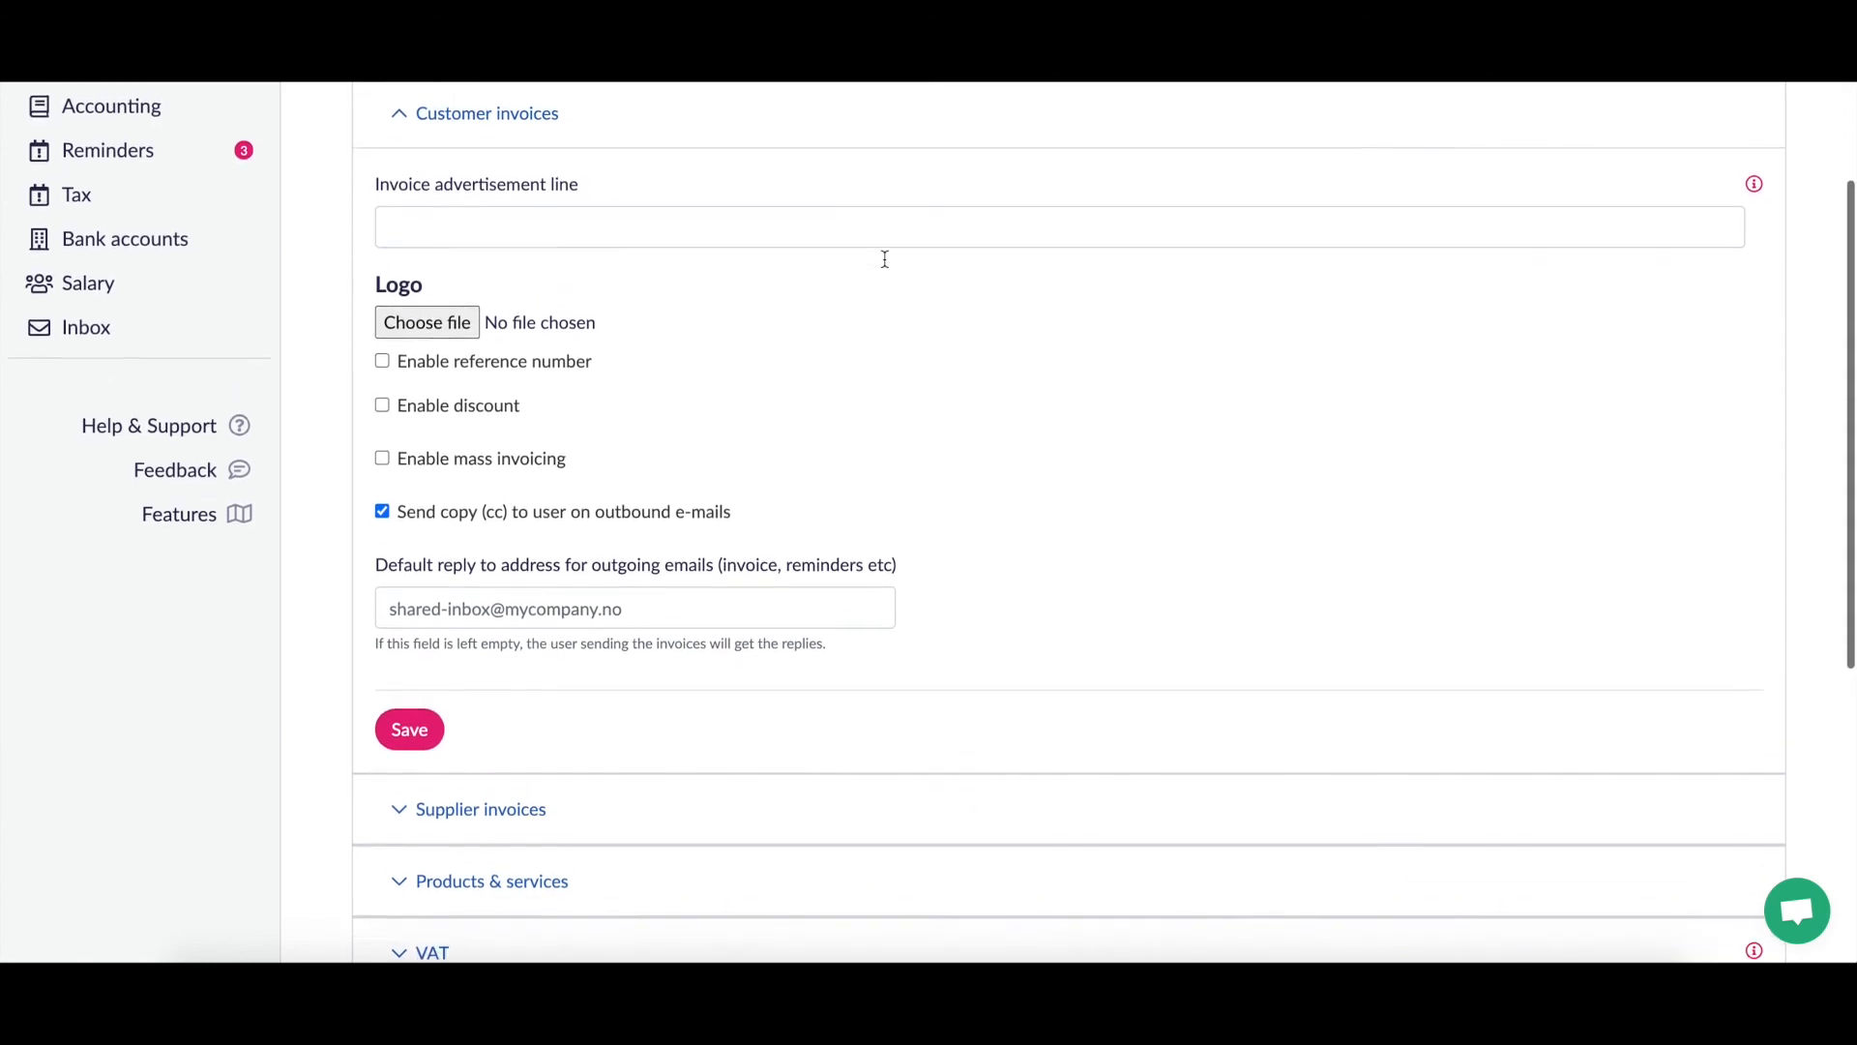
{"action": "scroll", "coordinate": [885, 266], "scroll_direction": "up", "scroll_amount": 1}
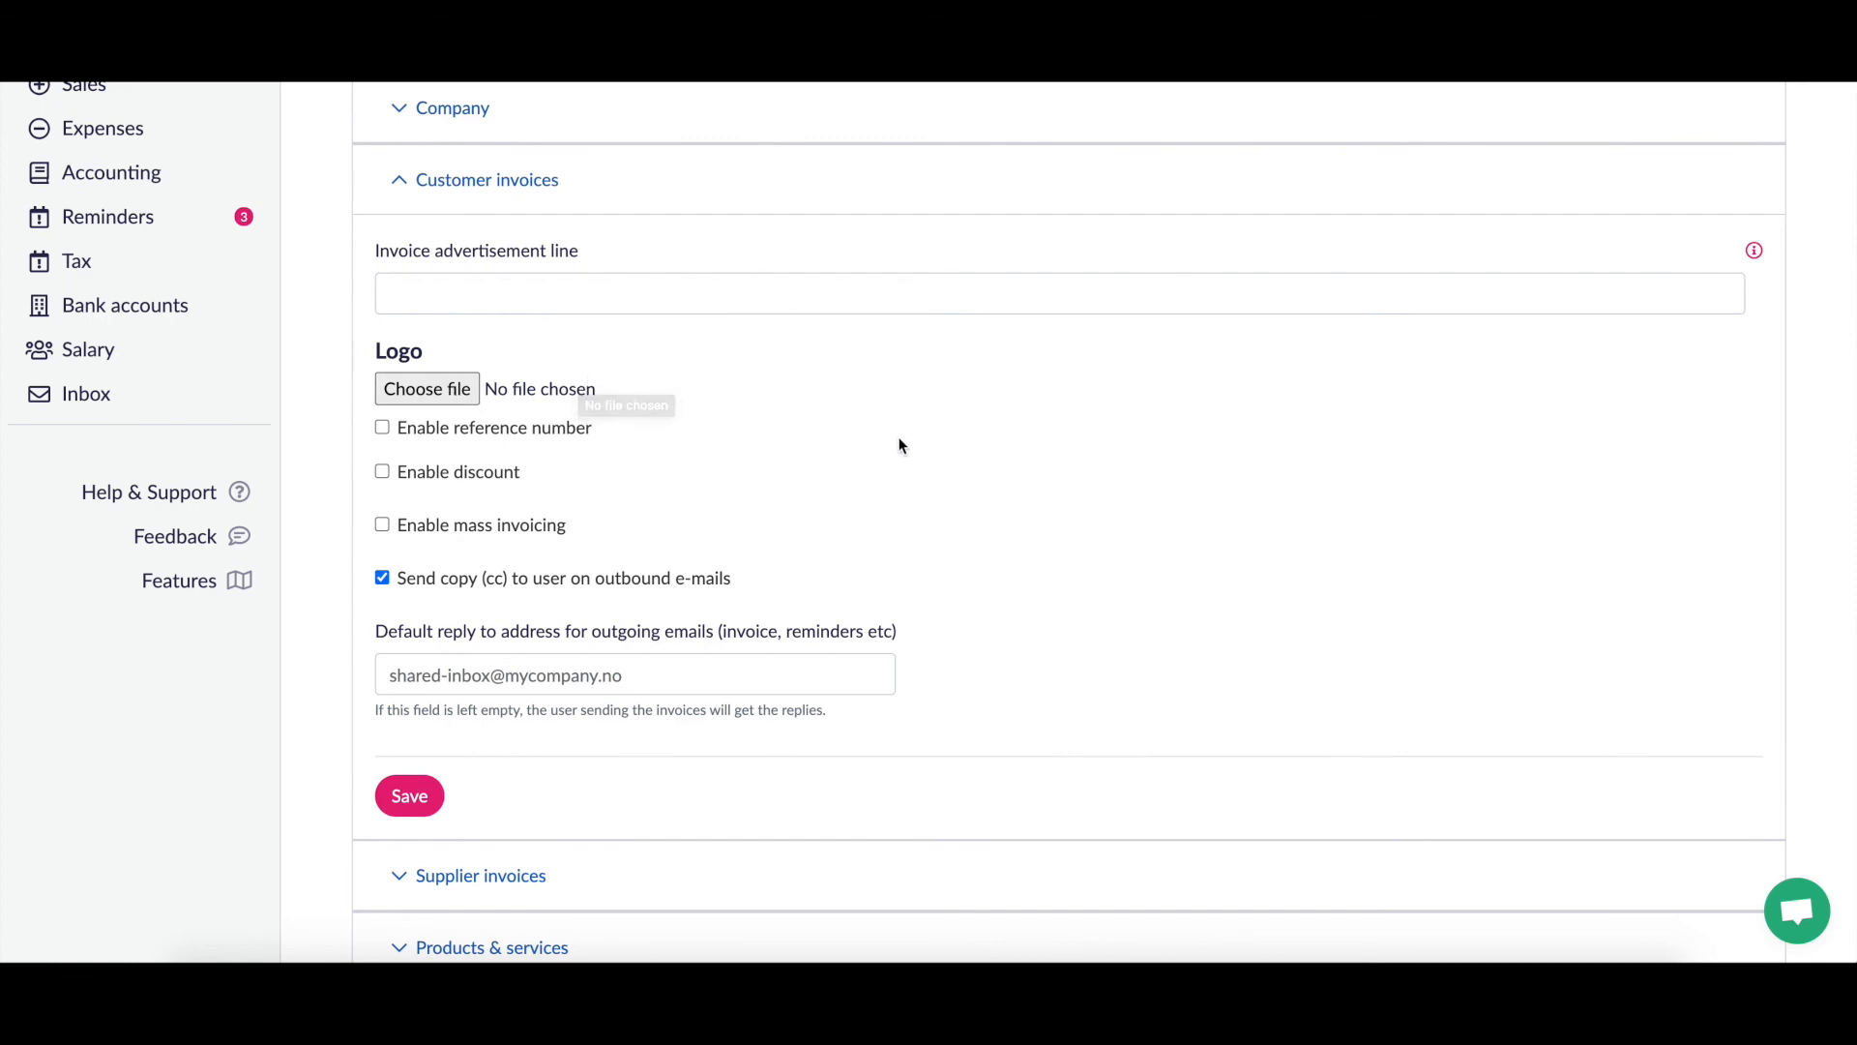
{"action": "scroll", "coordinate": [990, 466], "scroll_direction": "down", "scroll_amount": 1}
{"action": "scroll", "coordinate": [990, 467], "scroll_direction": "up", "scroll_amount": 1}
{"action": "scroll", "coordinate": [992, 467], "scroll_direction": "up", "scroll_amount": 1}
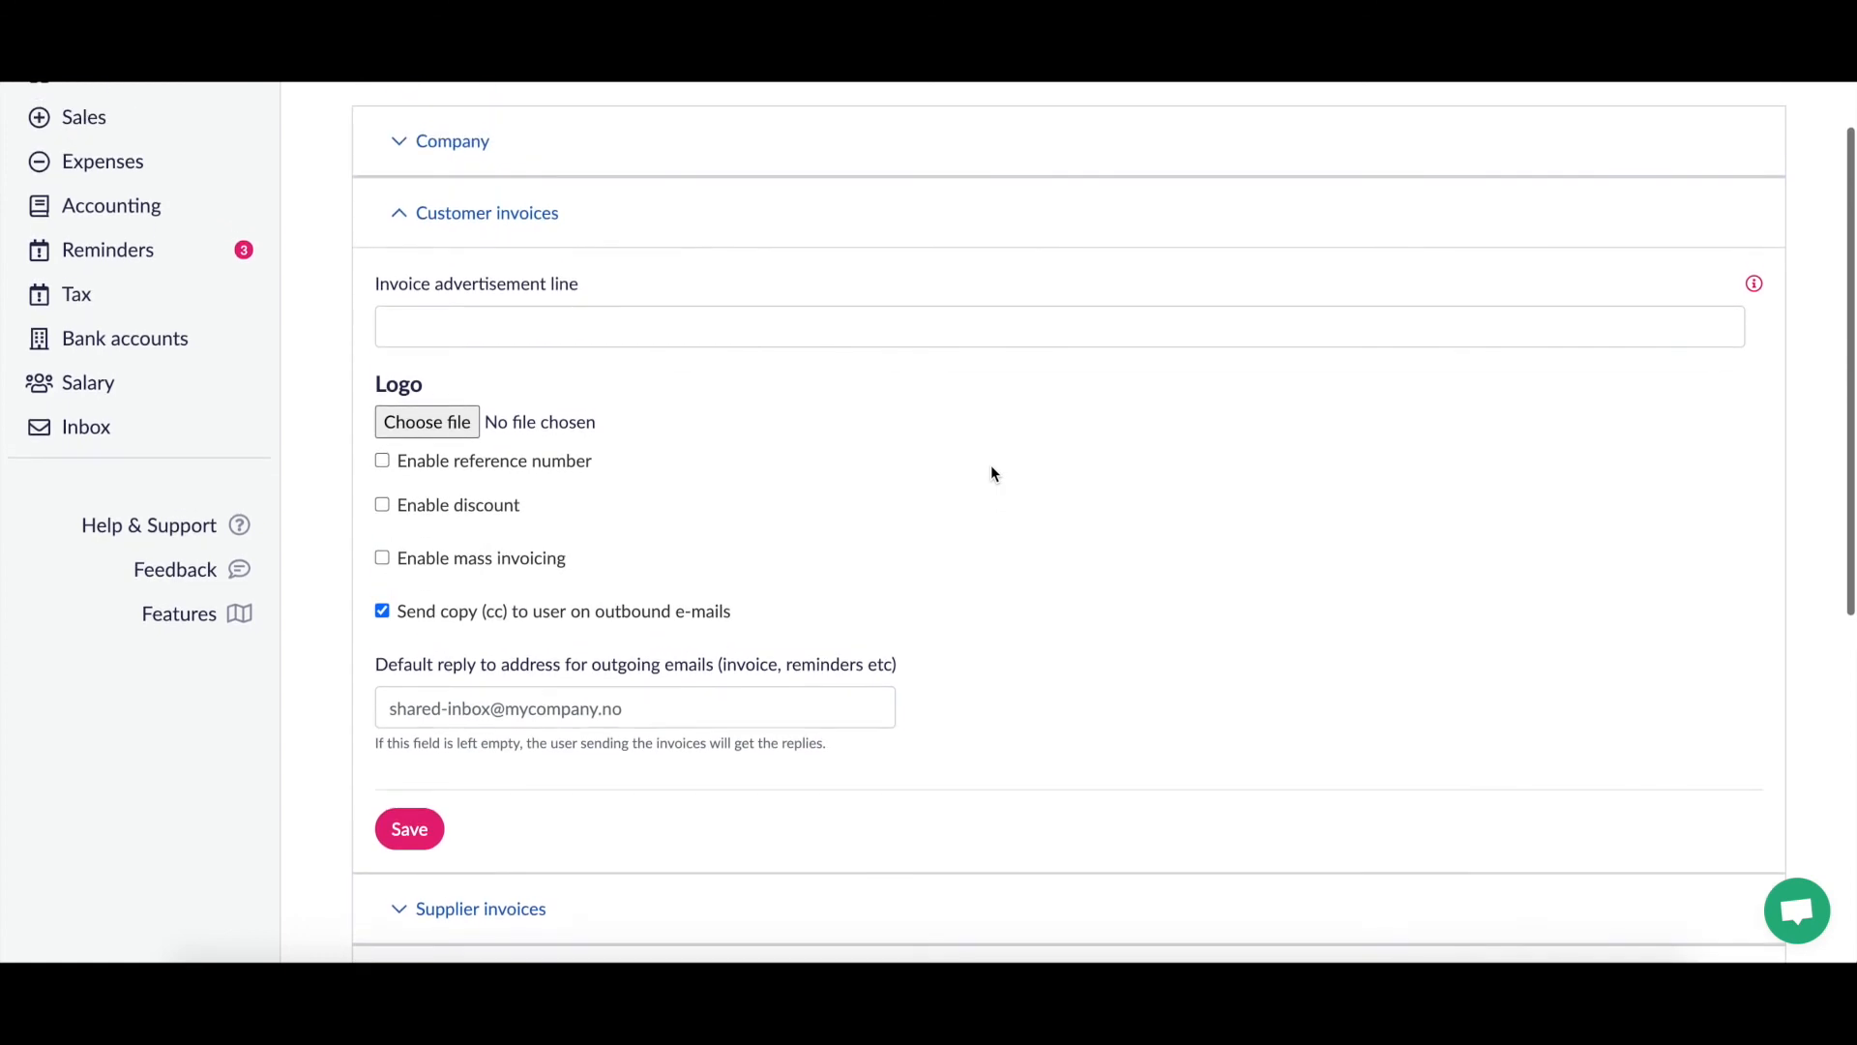
{"action": "scroll", "coordinate": [991, 474], "scroll_direction": "down", "scroll_amount": 1}
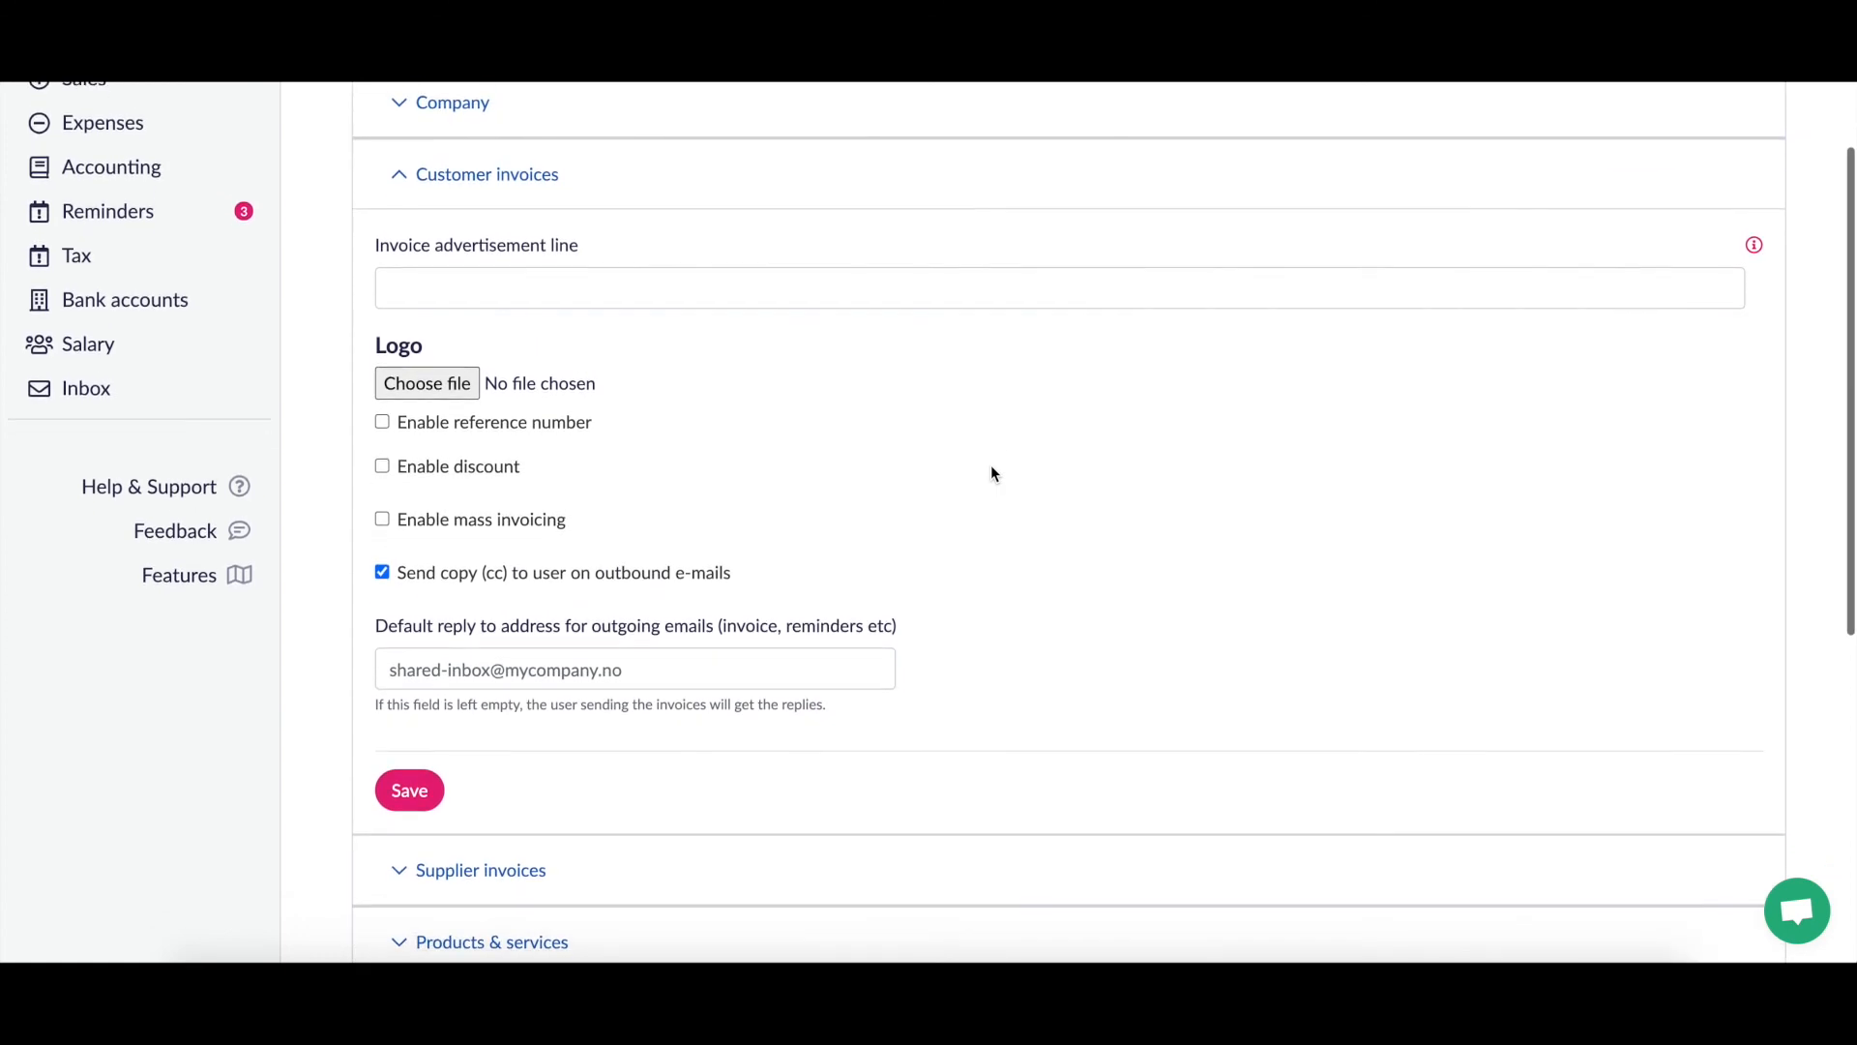
{"action": "scroll", "coordinate": [991, 474], "scroll_direction": "down", "scroll_amount": 1}
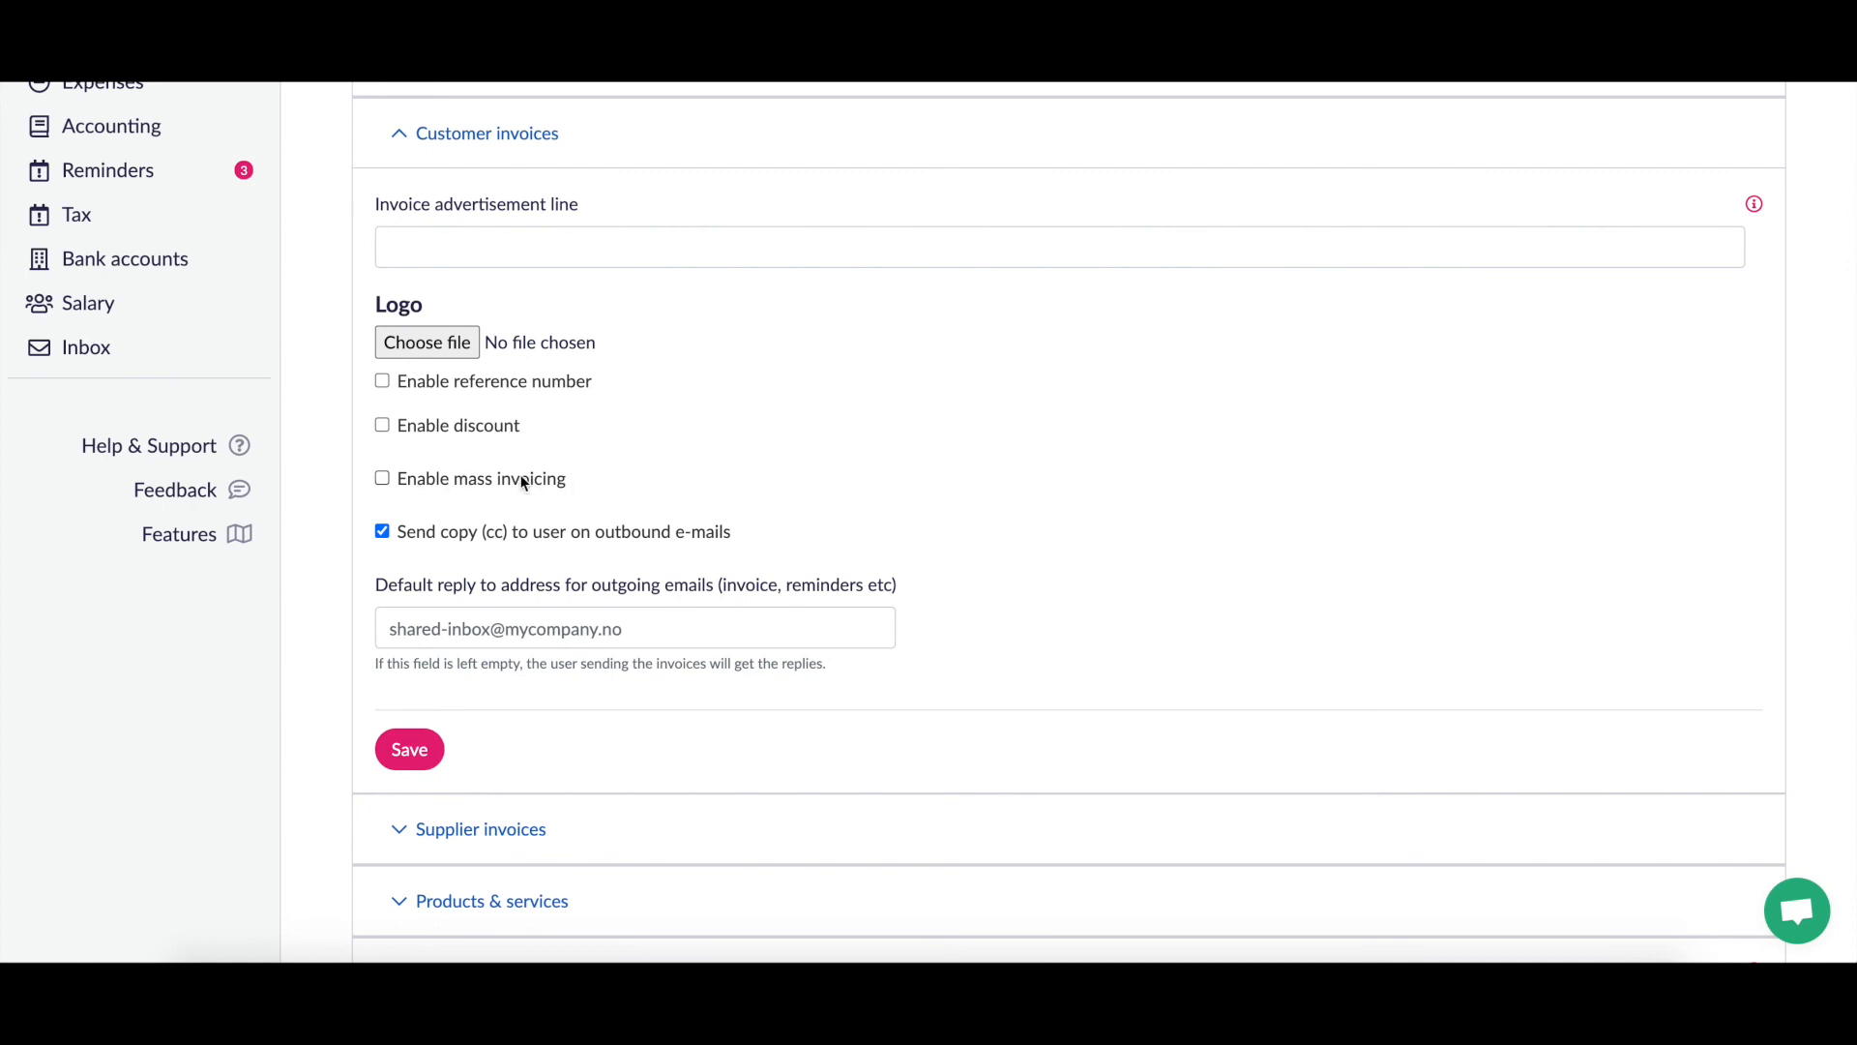
{"action": "scroll", "coordinate": [853, 453], "scroll_direction": "down", "scroll_amount": 2}
{"action": "scroll", "coordinate": [852, 453], "scroll_direction": "up", "scroll_amount": 2}
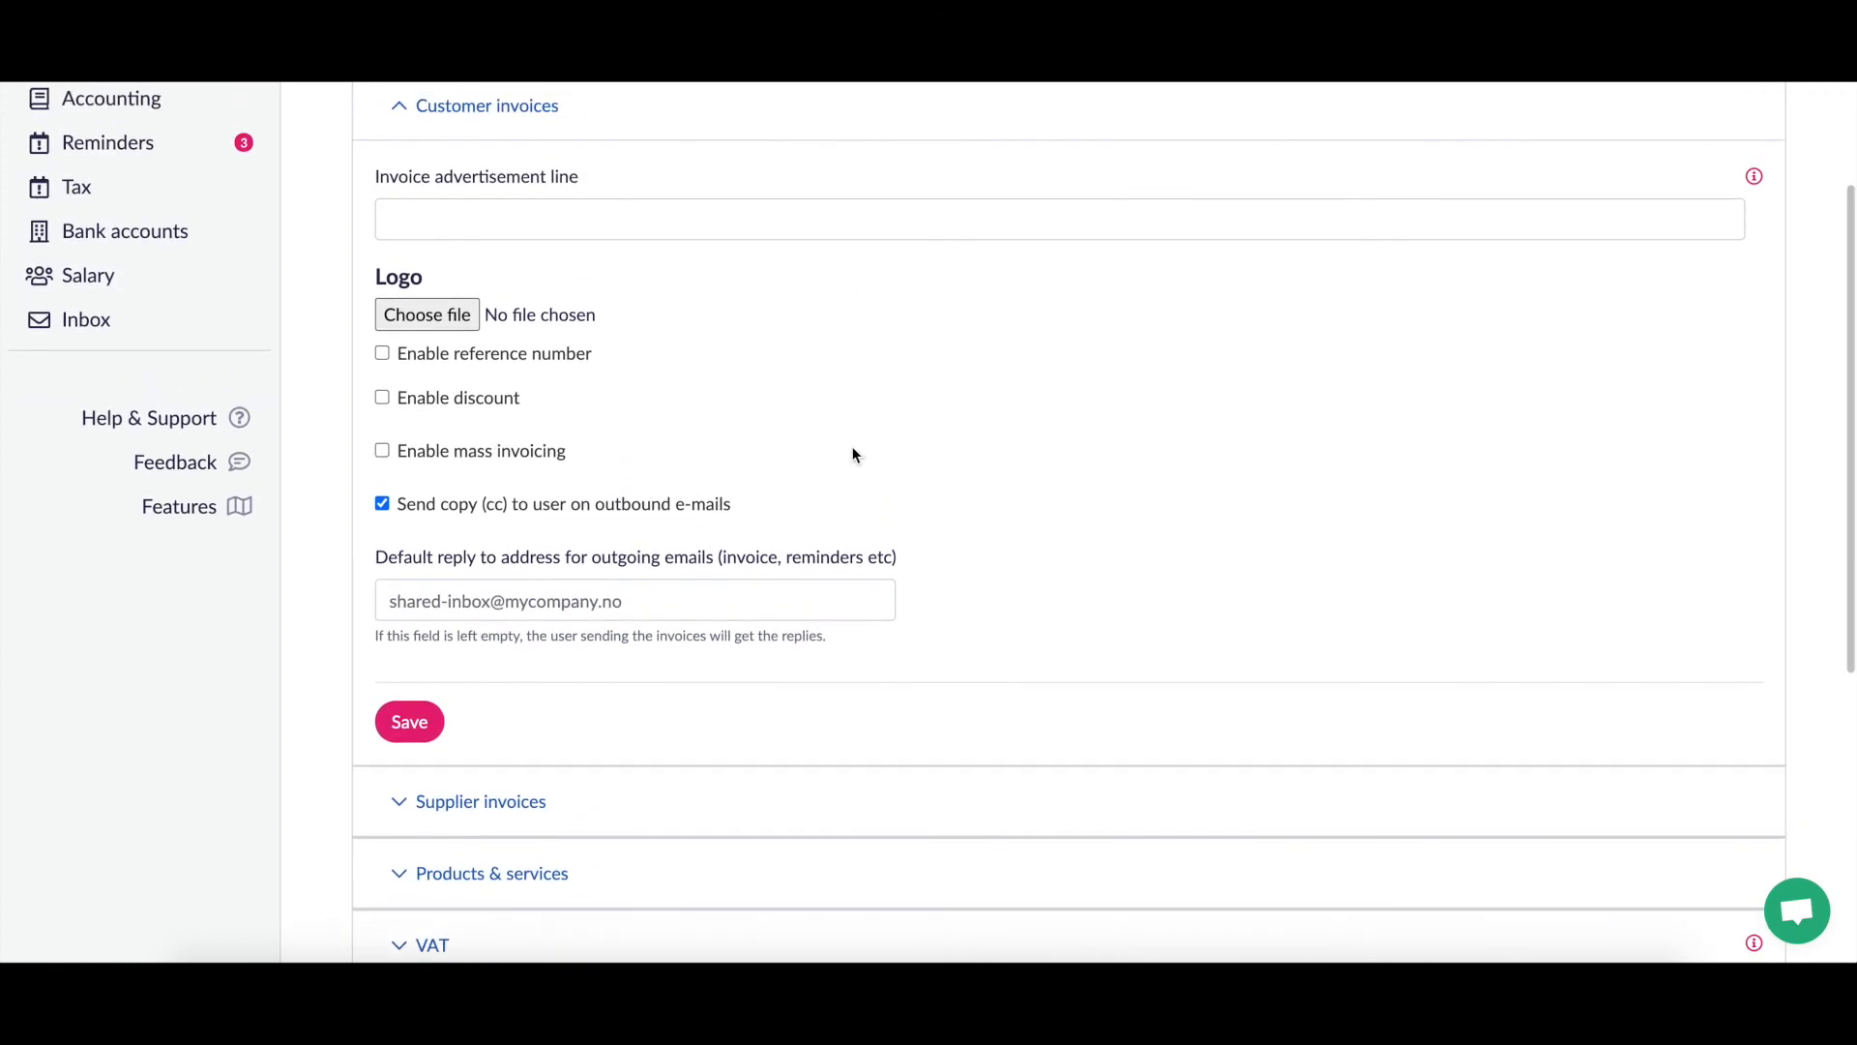
{"action": "scroll", "coordinate": [852, 453], "scroll_direction": "down", "scroll_amount": 3}
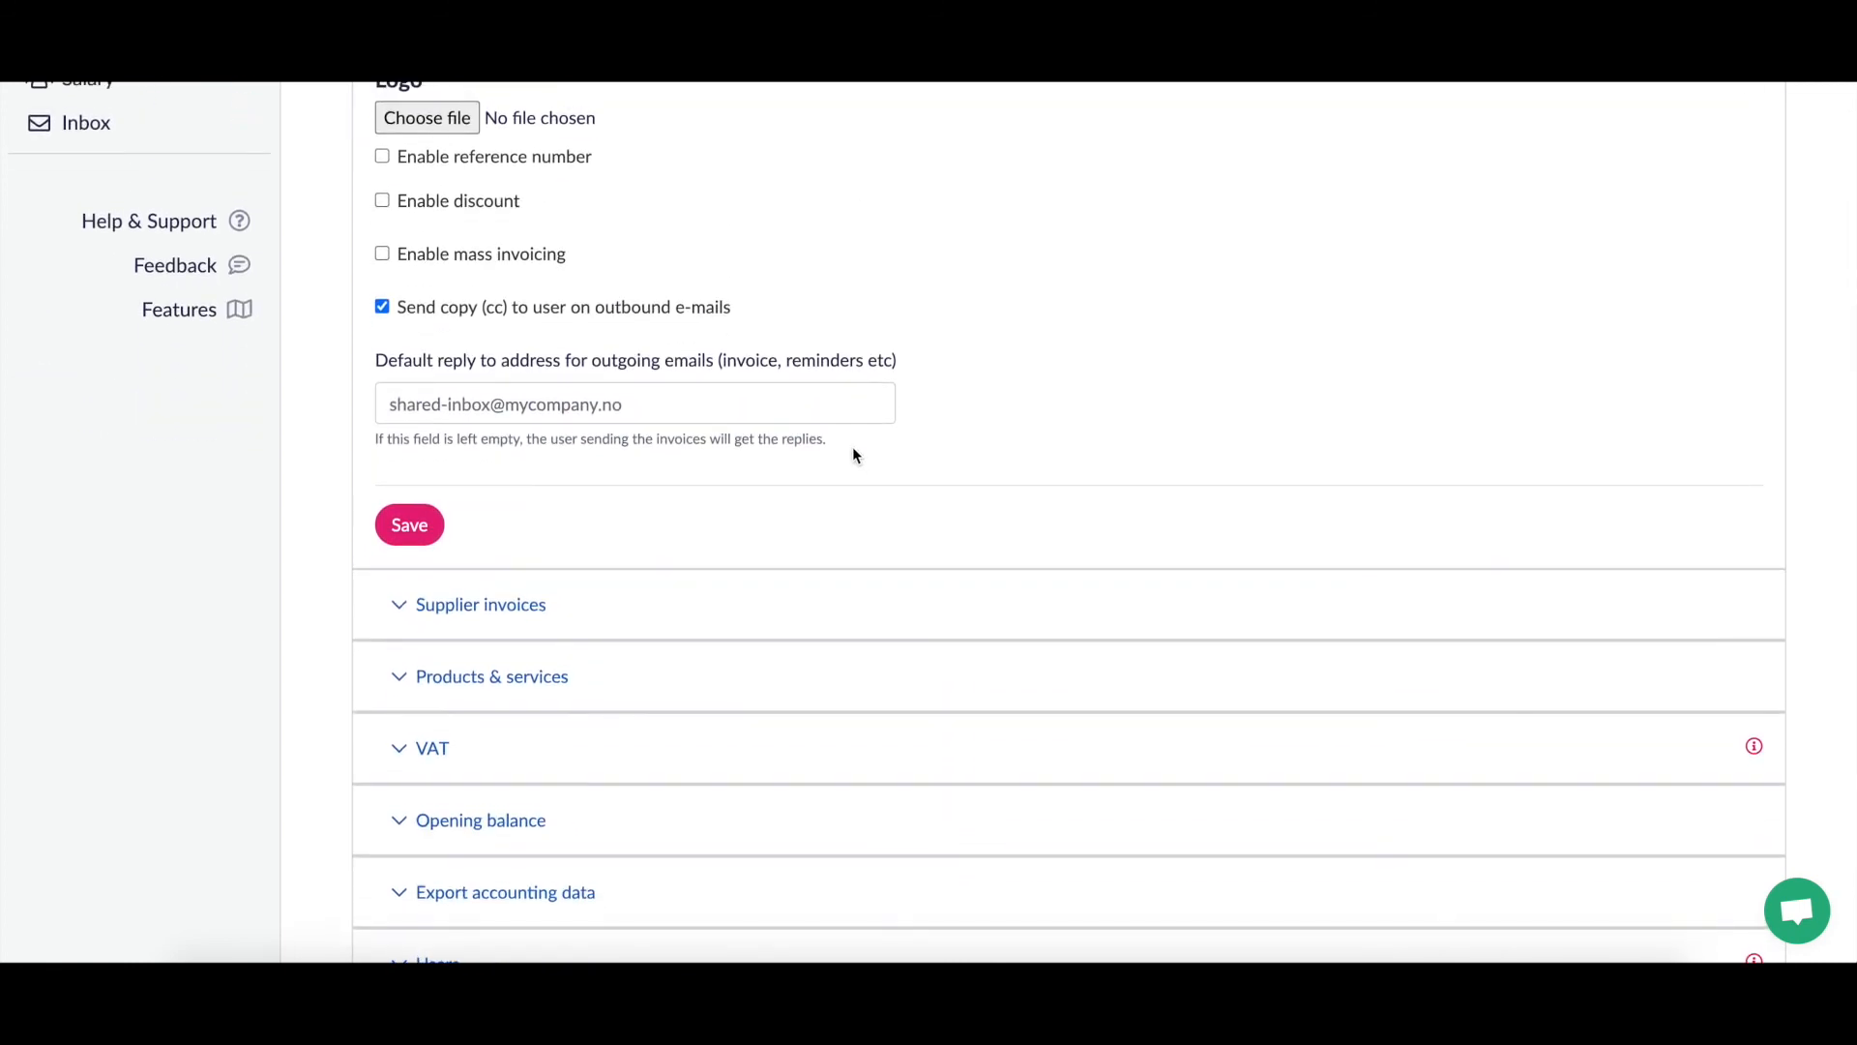
Step: Expand Supplier invoices settings and review the EHF activation offer and unchecked accrual option
{"action": "left_click", "coordinate": [506, 620]}
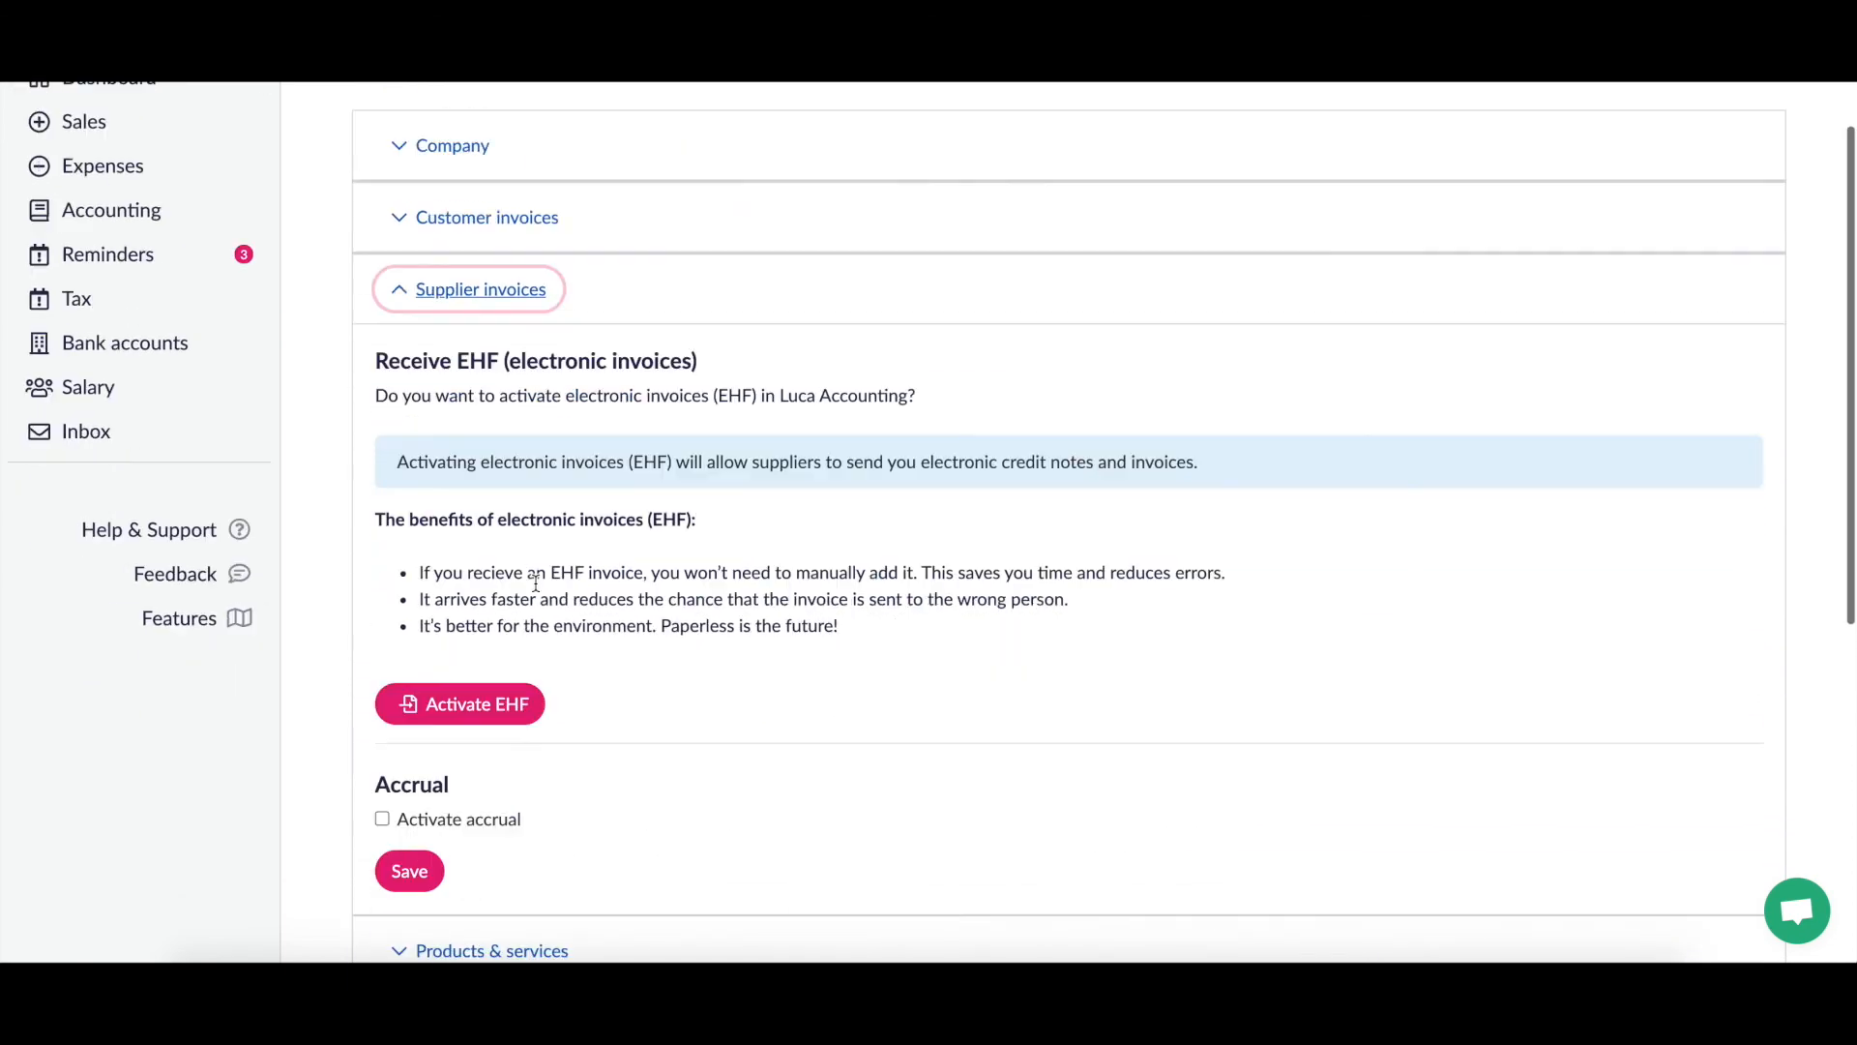
{"action": "scroll", "coordinate": [1155, 374], "scroll_direction": "up", "scroll_amount": 1}
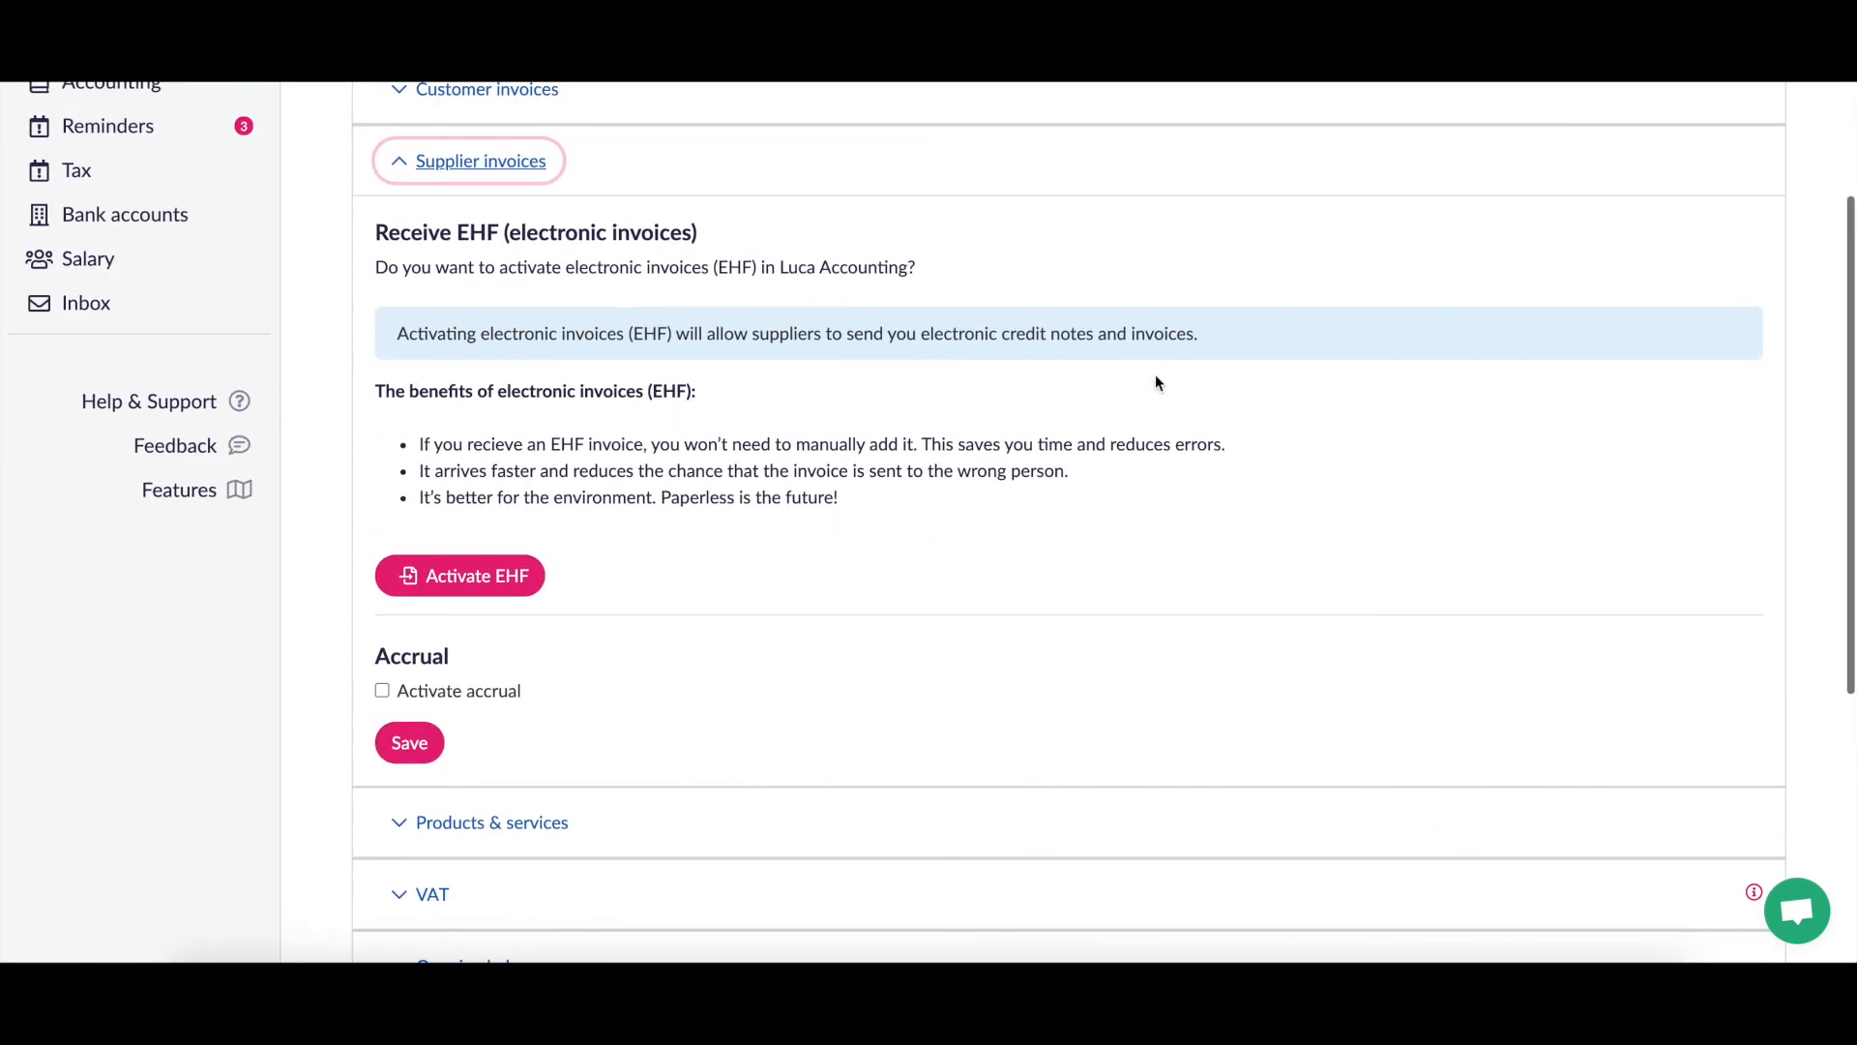
{"action": "left_click", "coordinate": [970, 445]}
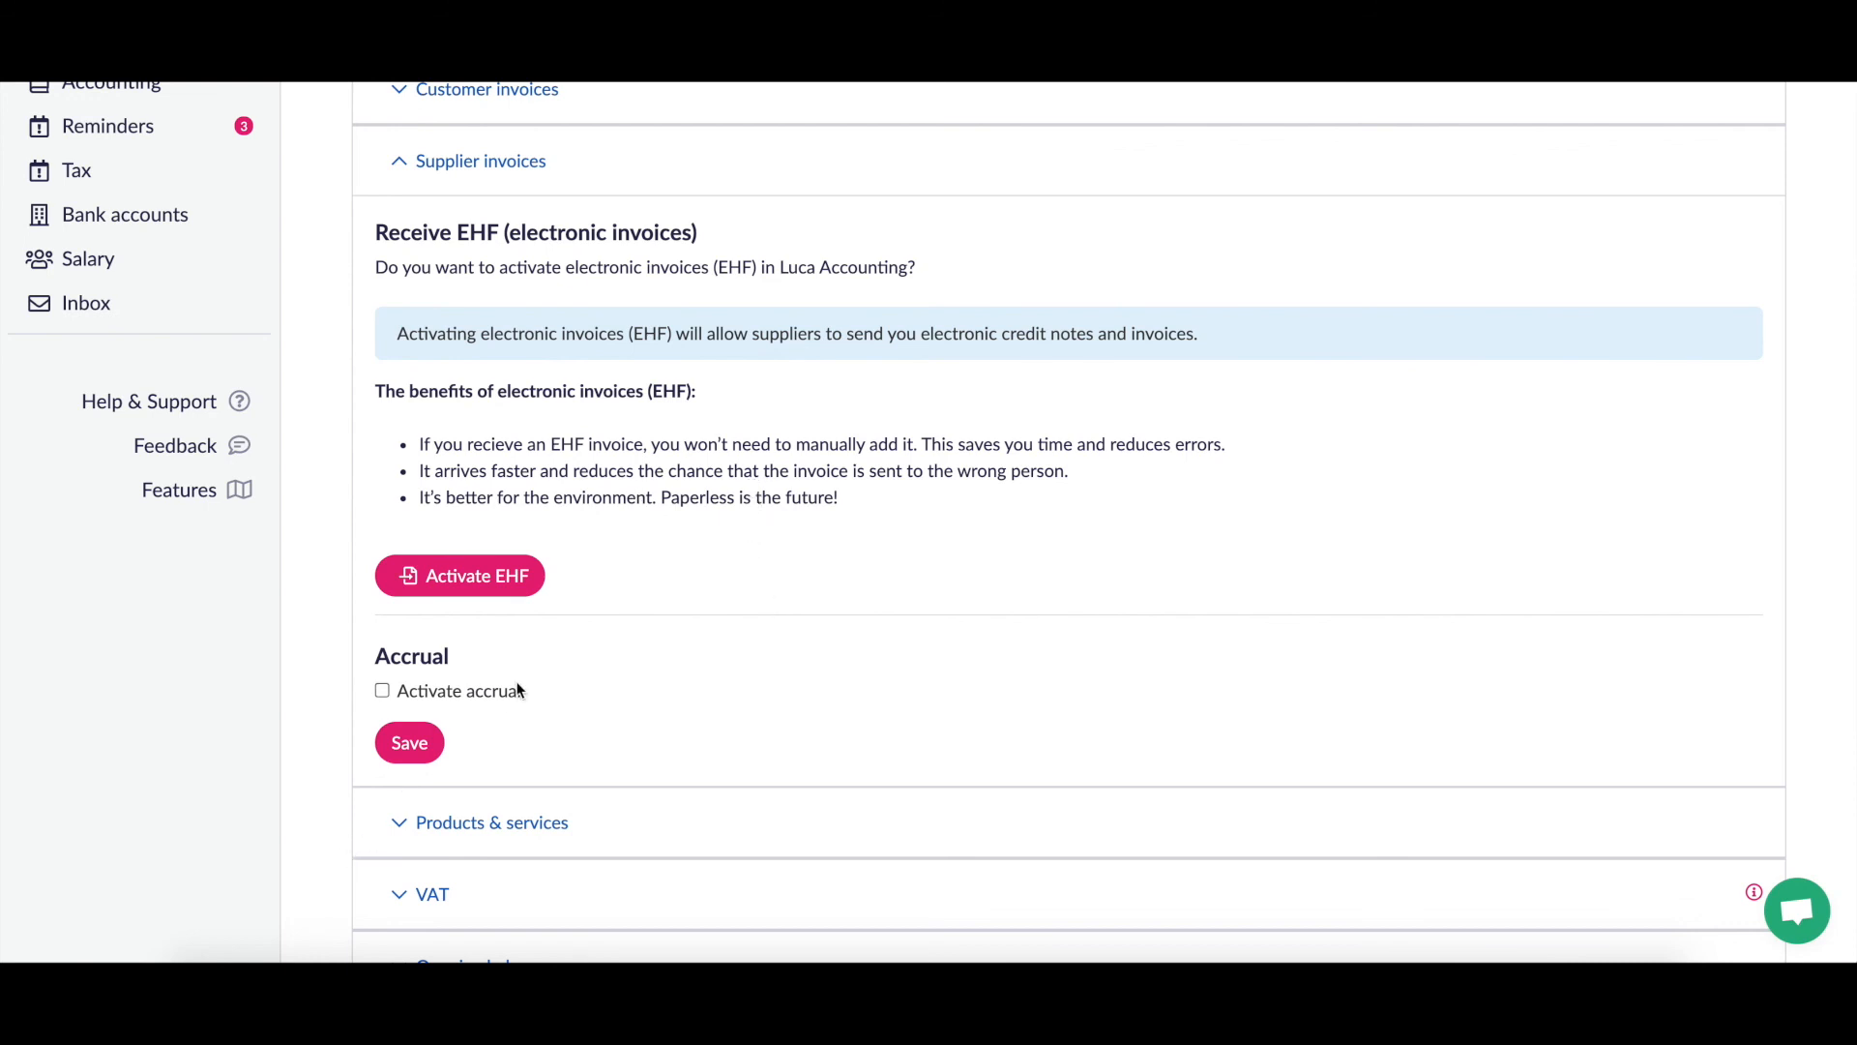
{"action": "scroll", "coordinate": [499, 693], "scroll_direction": "up", "scroll_amount": 2}
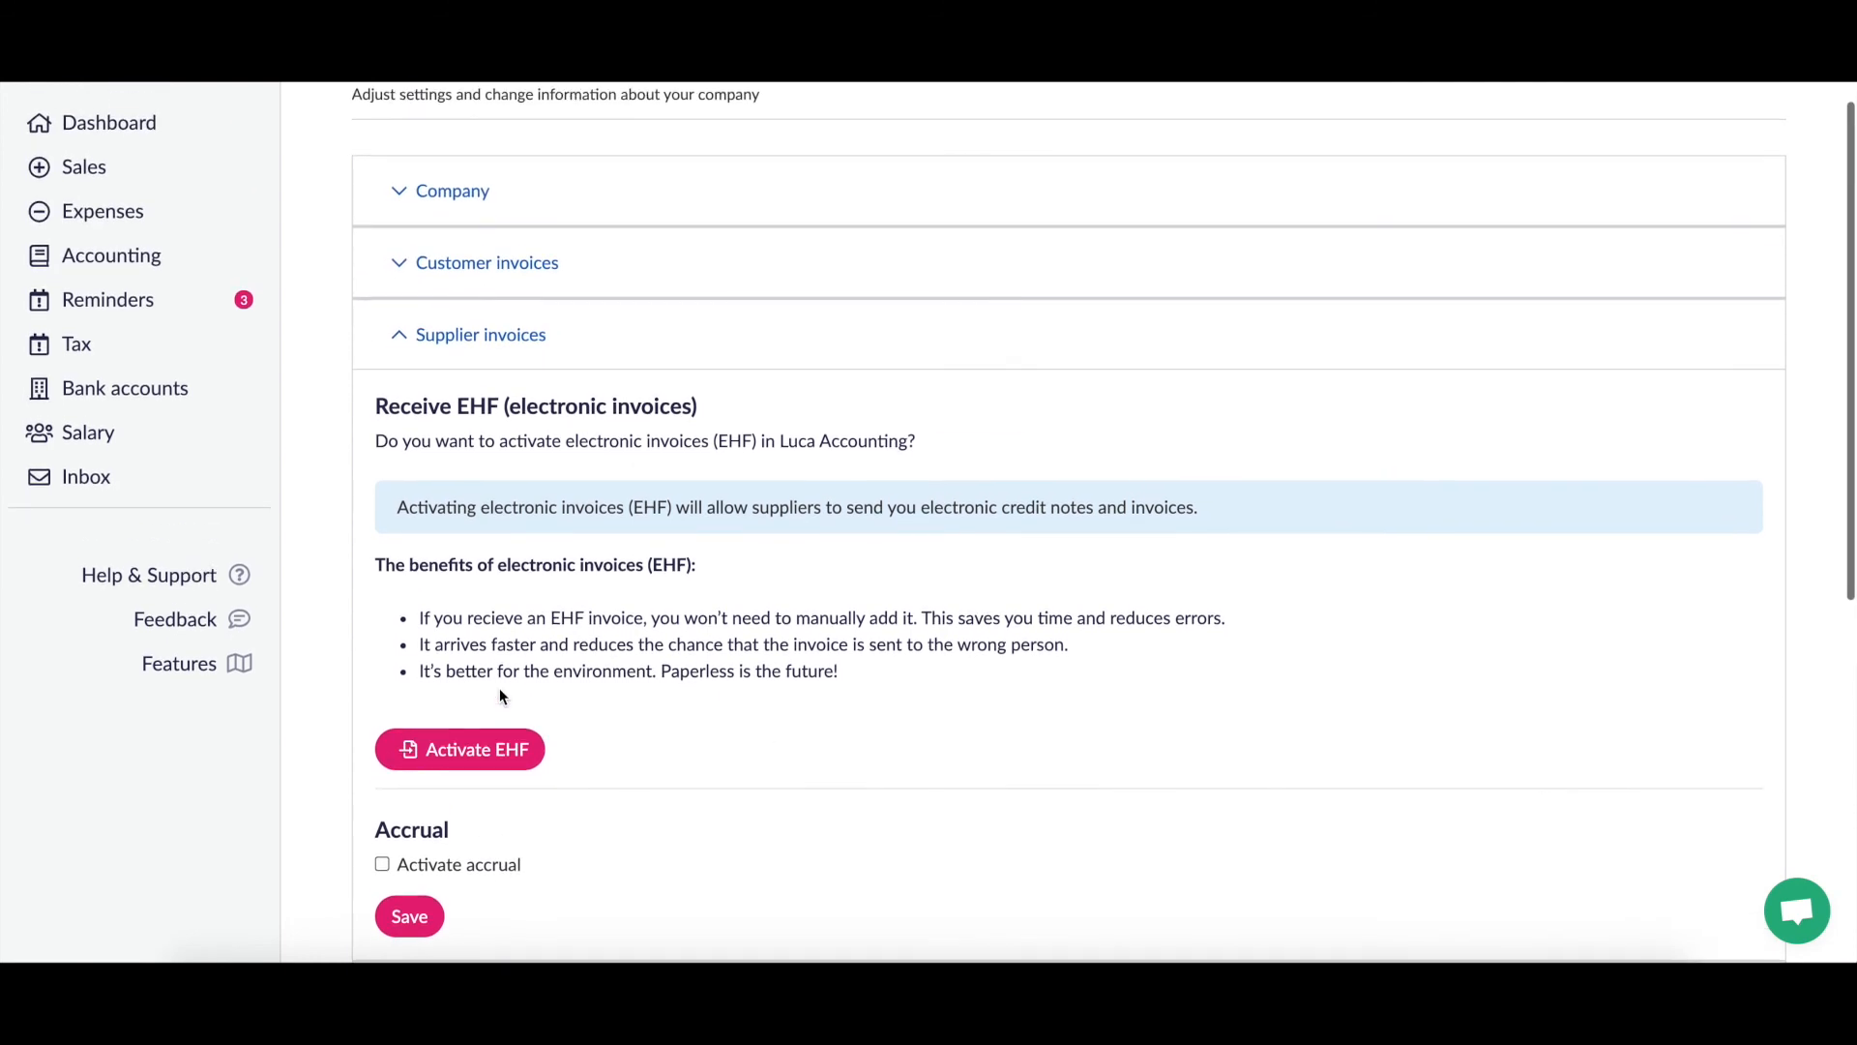
{"action": "scroll", "coordinate": [499, 692], "scroll_direction": "up", "scroll_amount": 1}
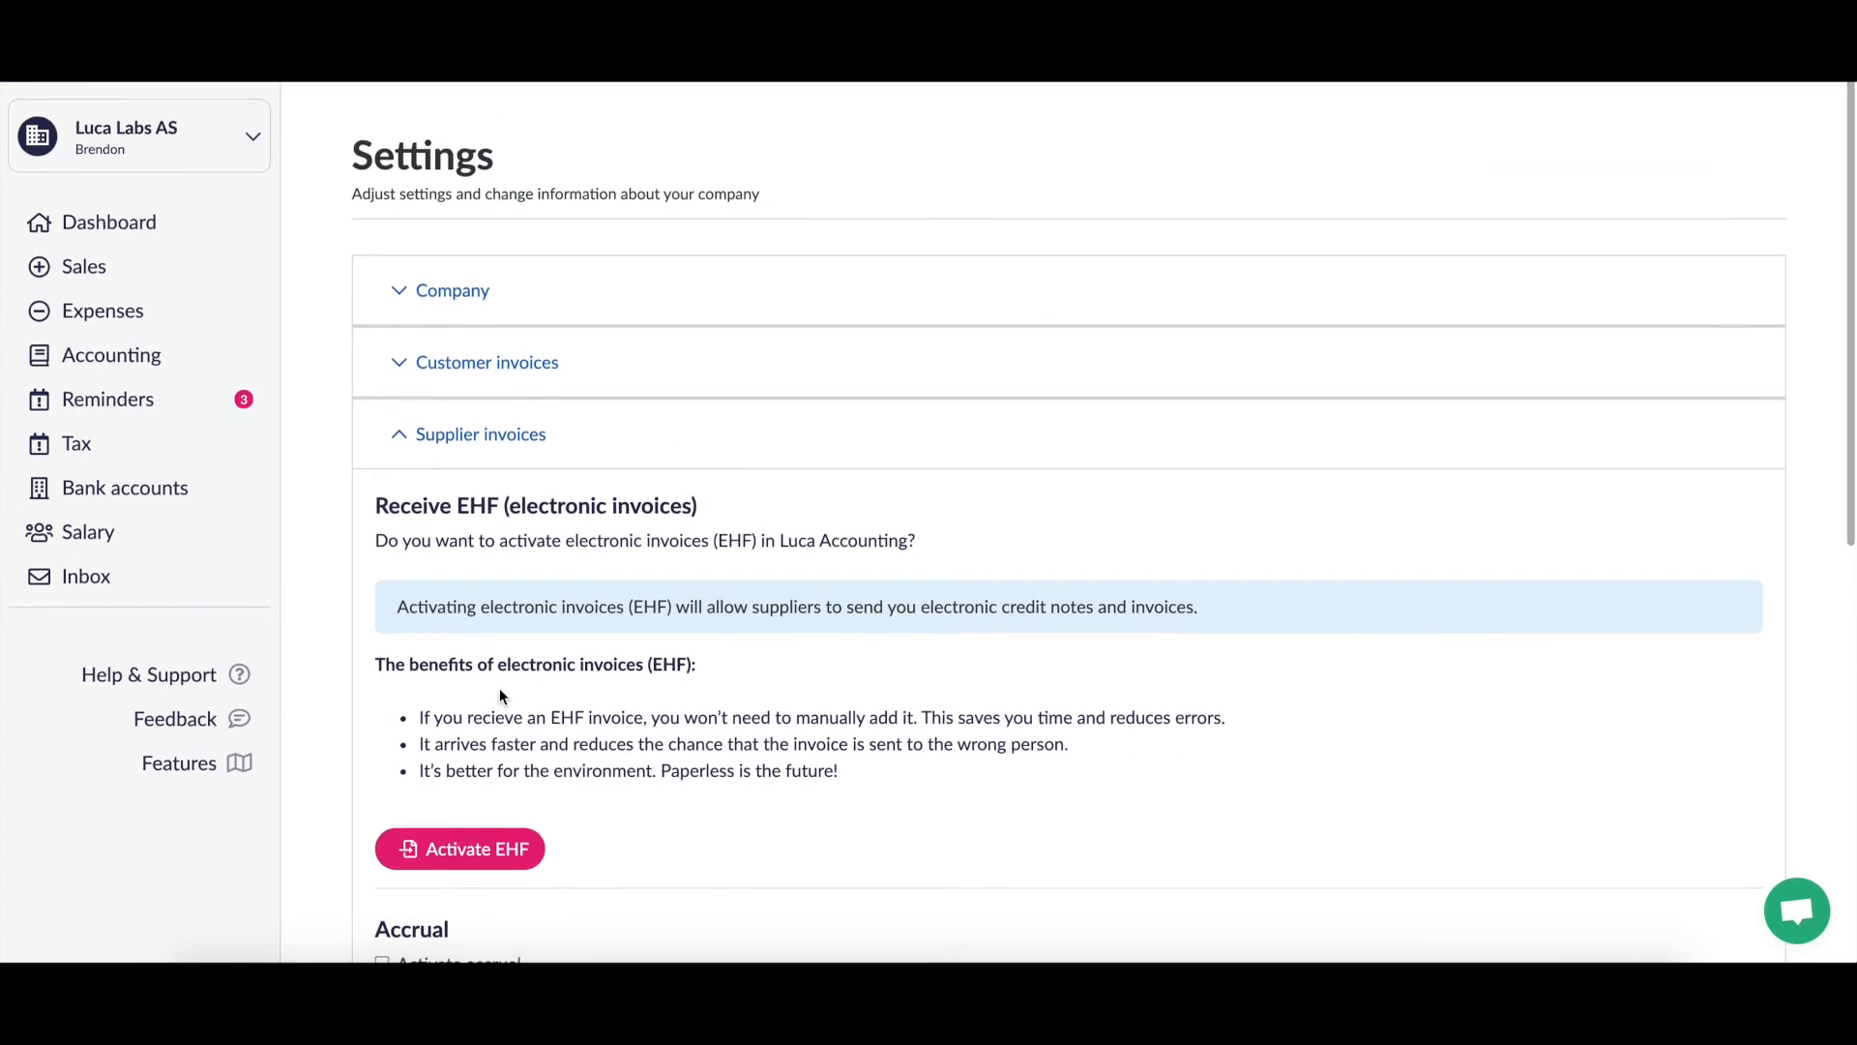
{"action": "scroll", "coordinate": [499, 693], "scroll_direction": "down", "scroll_amount": 8}
{"action": "scroll", "coordinate": [501, 692], "scroll_direction": "up", "scroll_amount": 8}
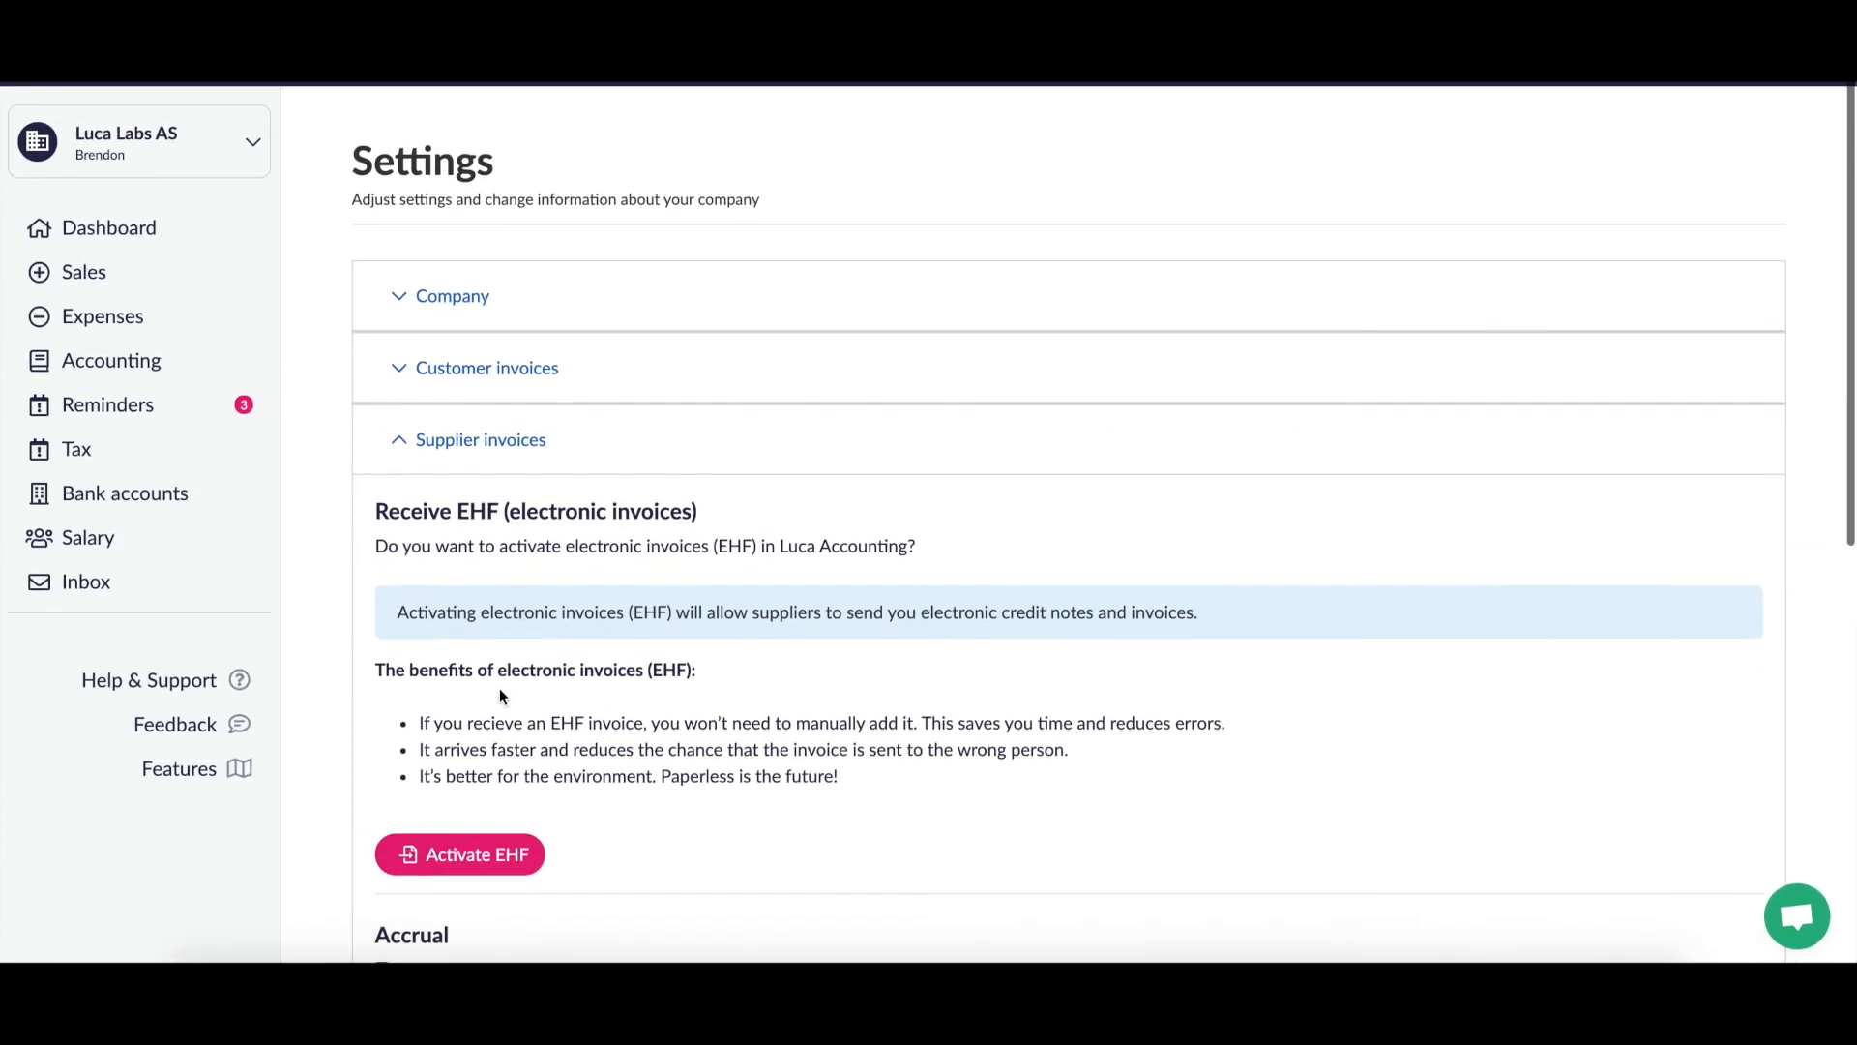
Step: Go back to the dashboard with its welcome message and Get started cards
{"action": "left_click", "coordinate": [116, 221]}
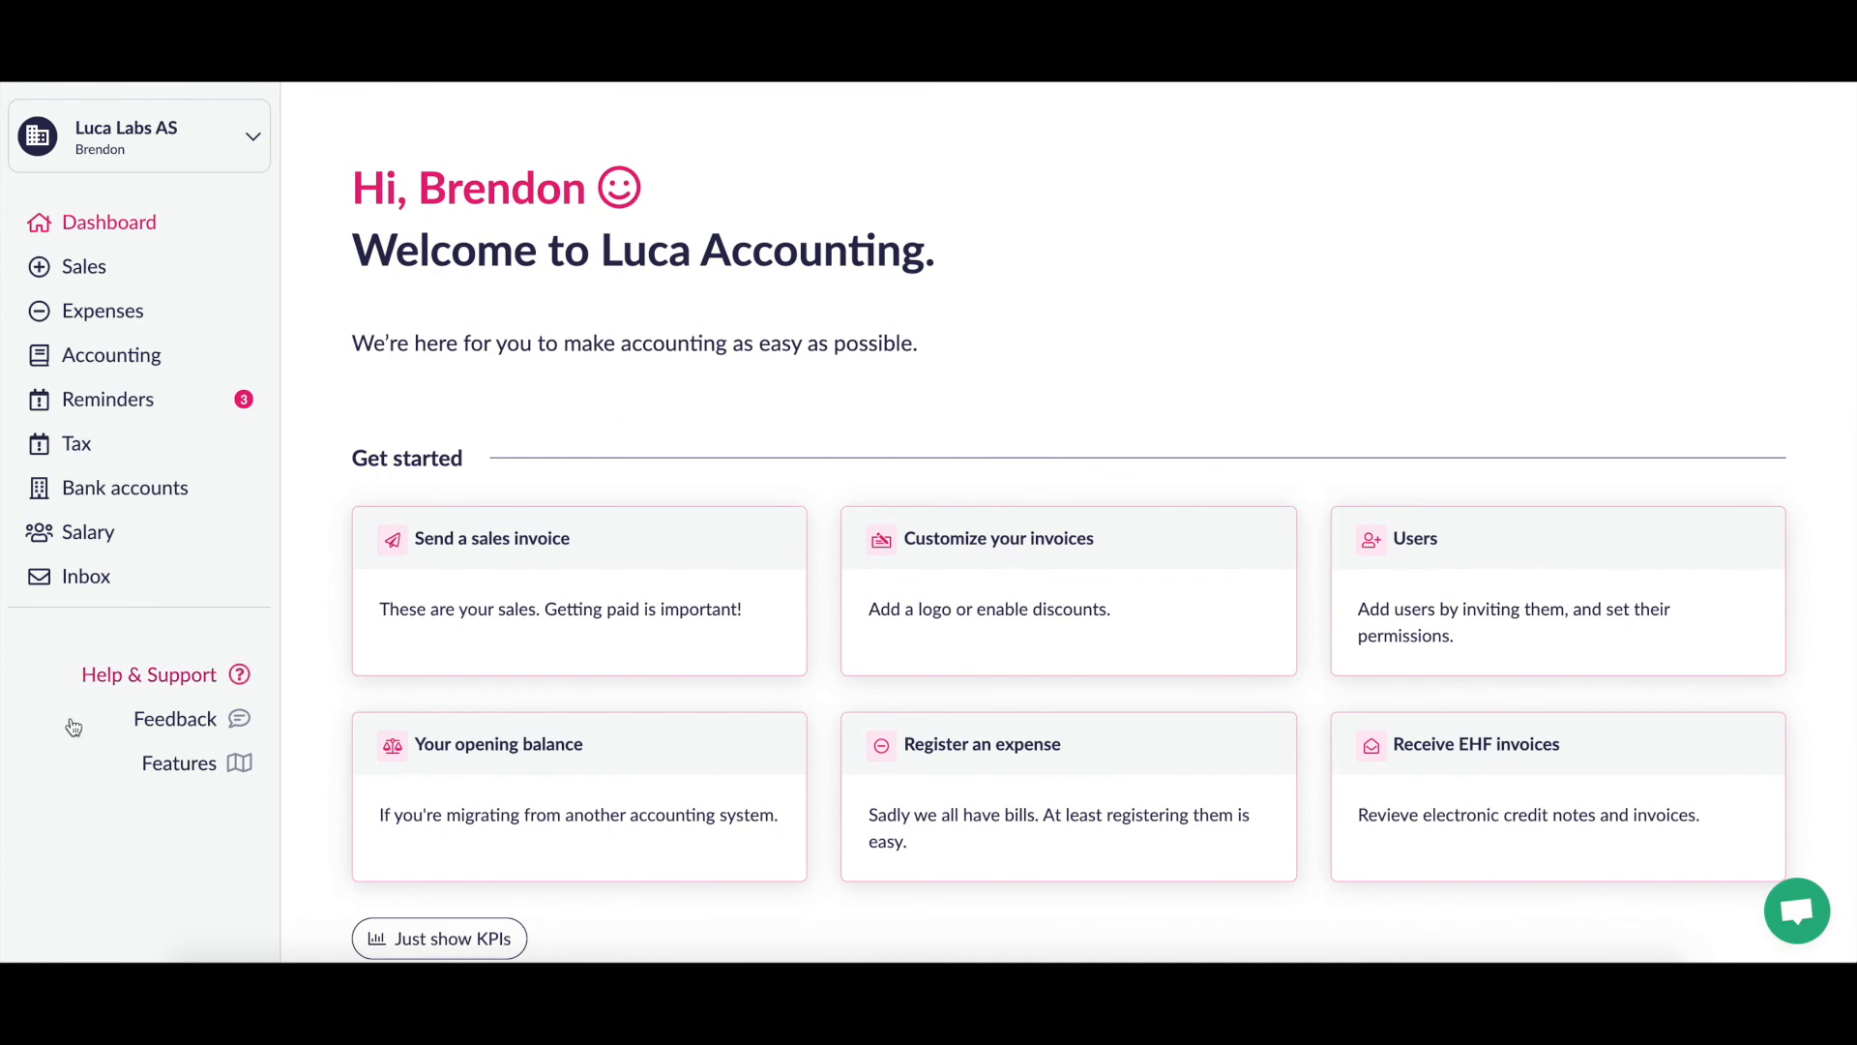
Step: Open Help & Support and browse the help centre categories from Generelt to Integrasjoner
{"action": "left_click", "coordinate": [155, 676]}
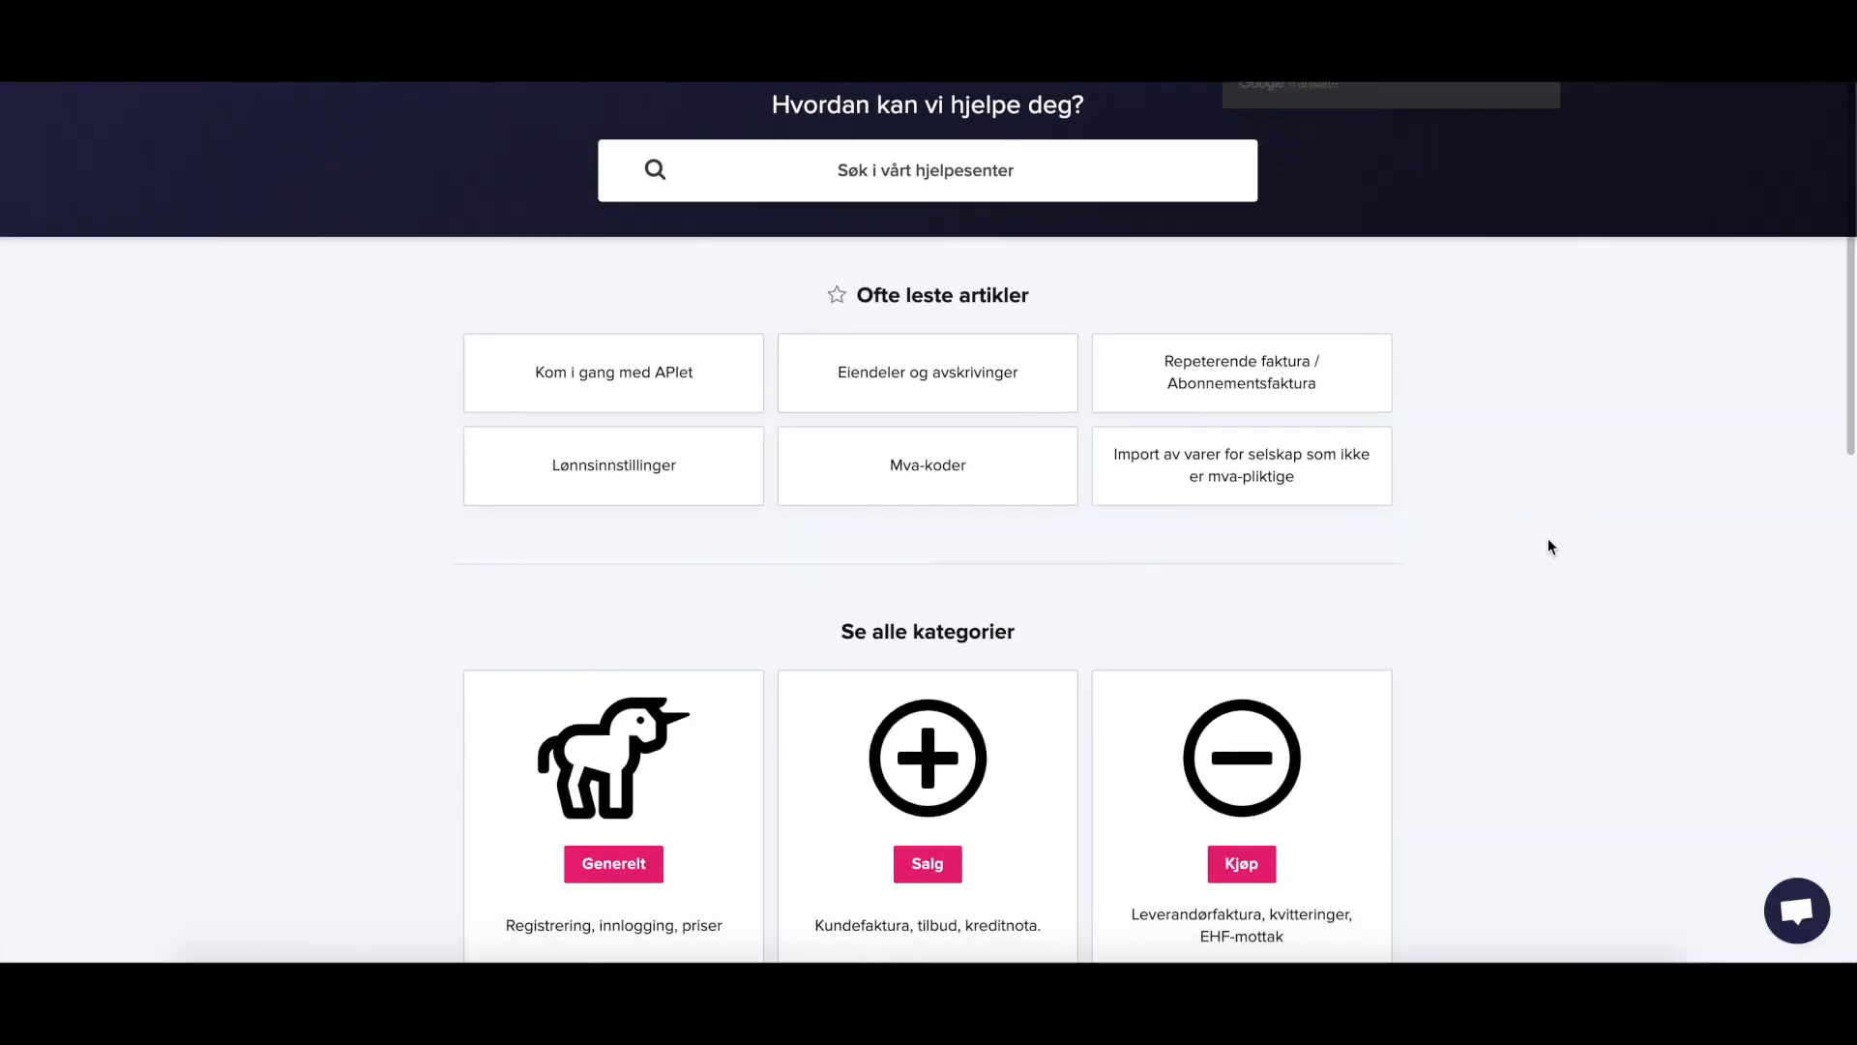
{"action": "scroll", "coordinate": [1548, 542], "scroll_direction": "down", "scroll_amount": 5}
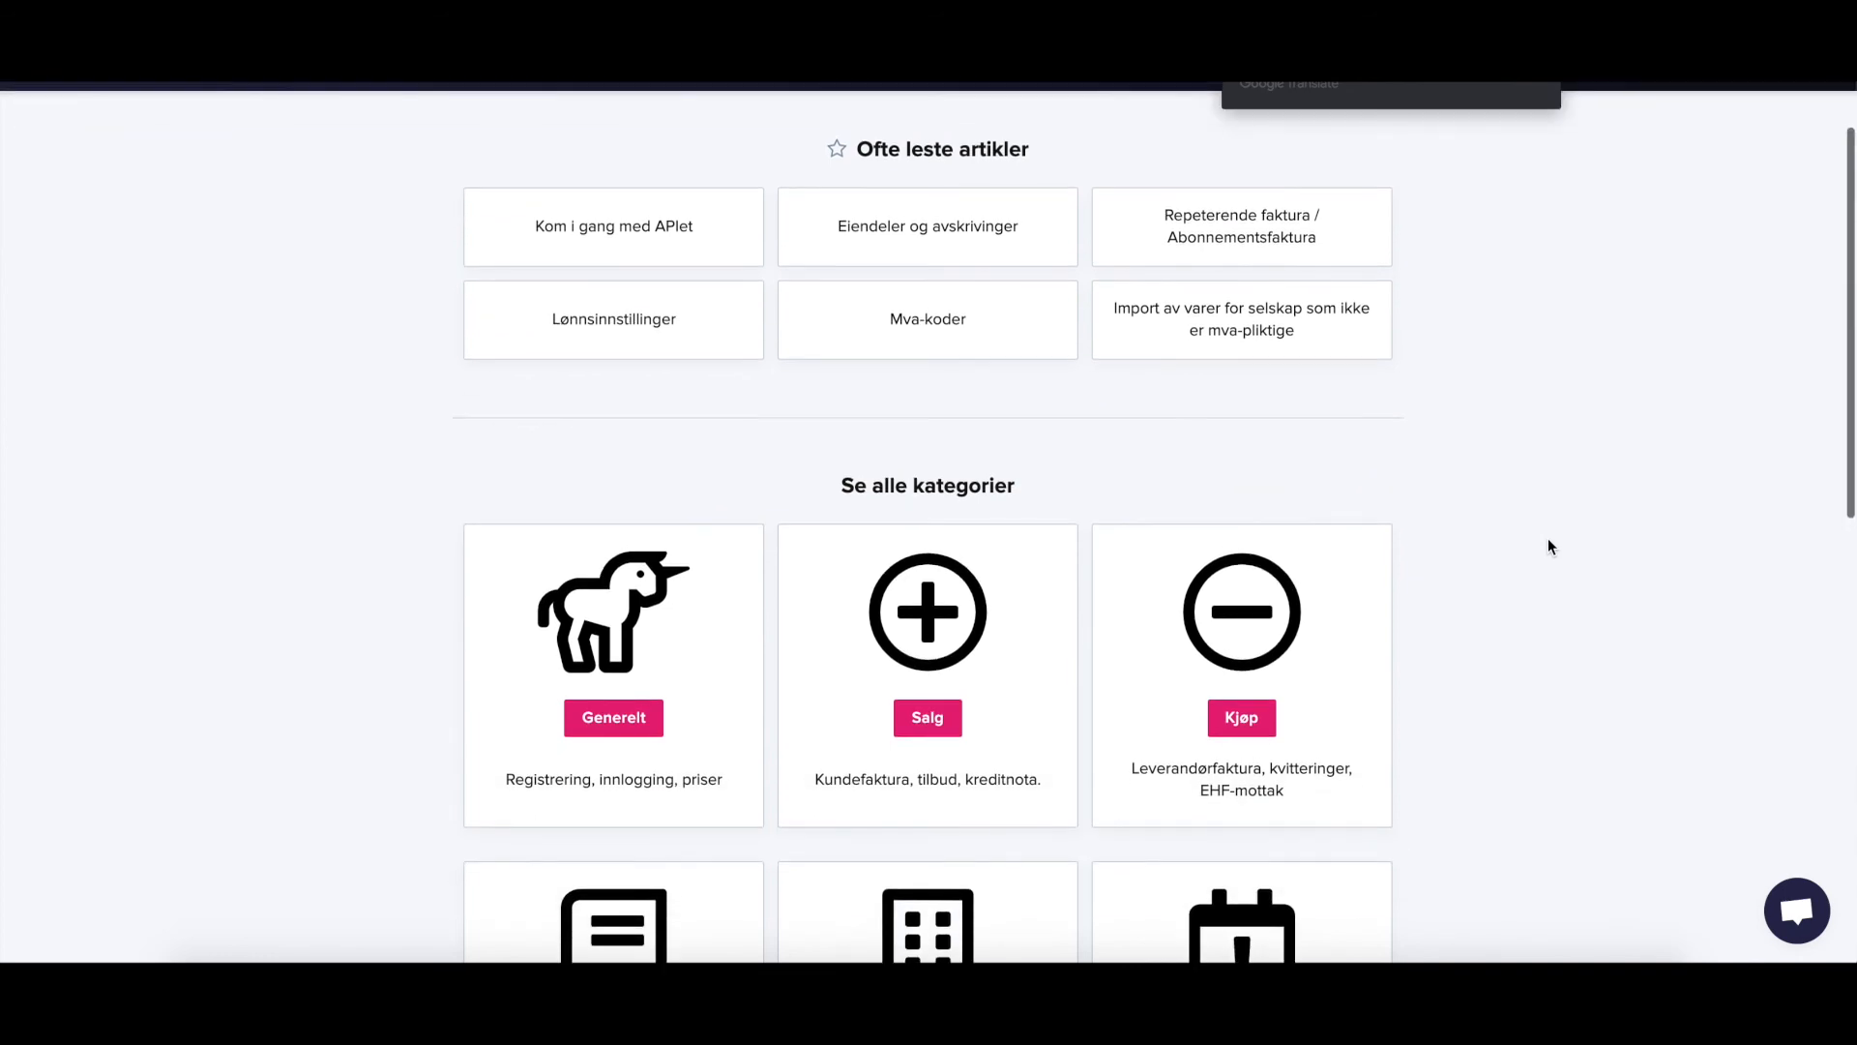
{"action": "scroll", "coordinate": [1547, 546], "scroll_direction": "down", "scroll_amount": 3}
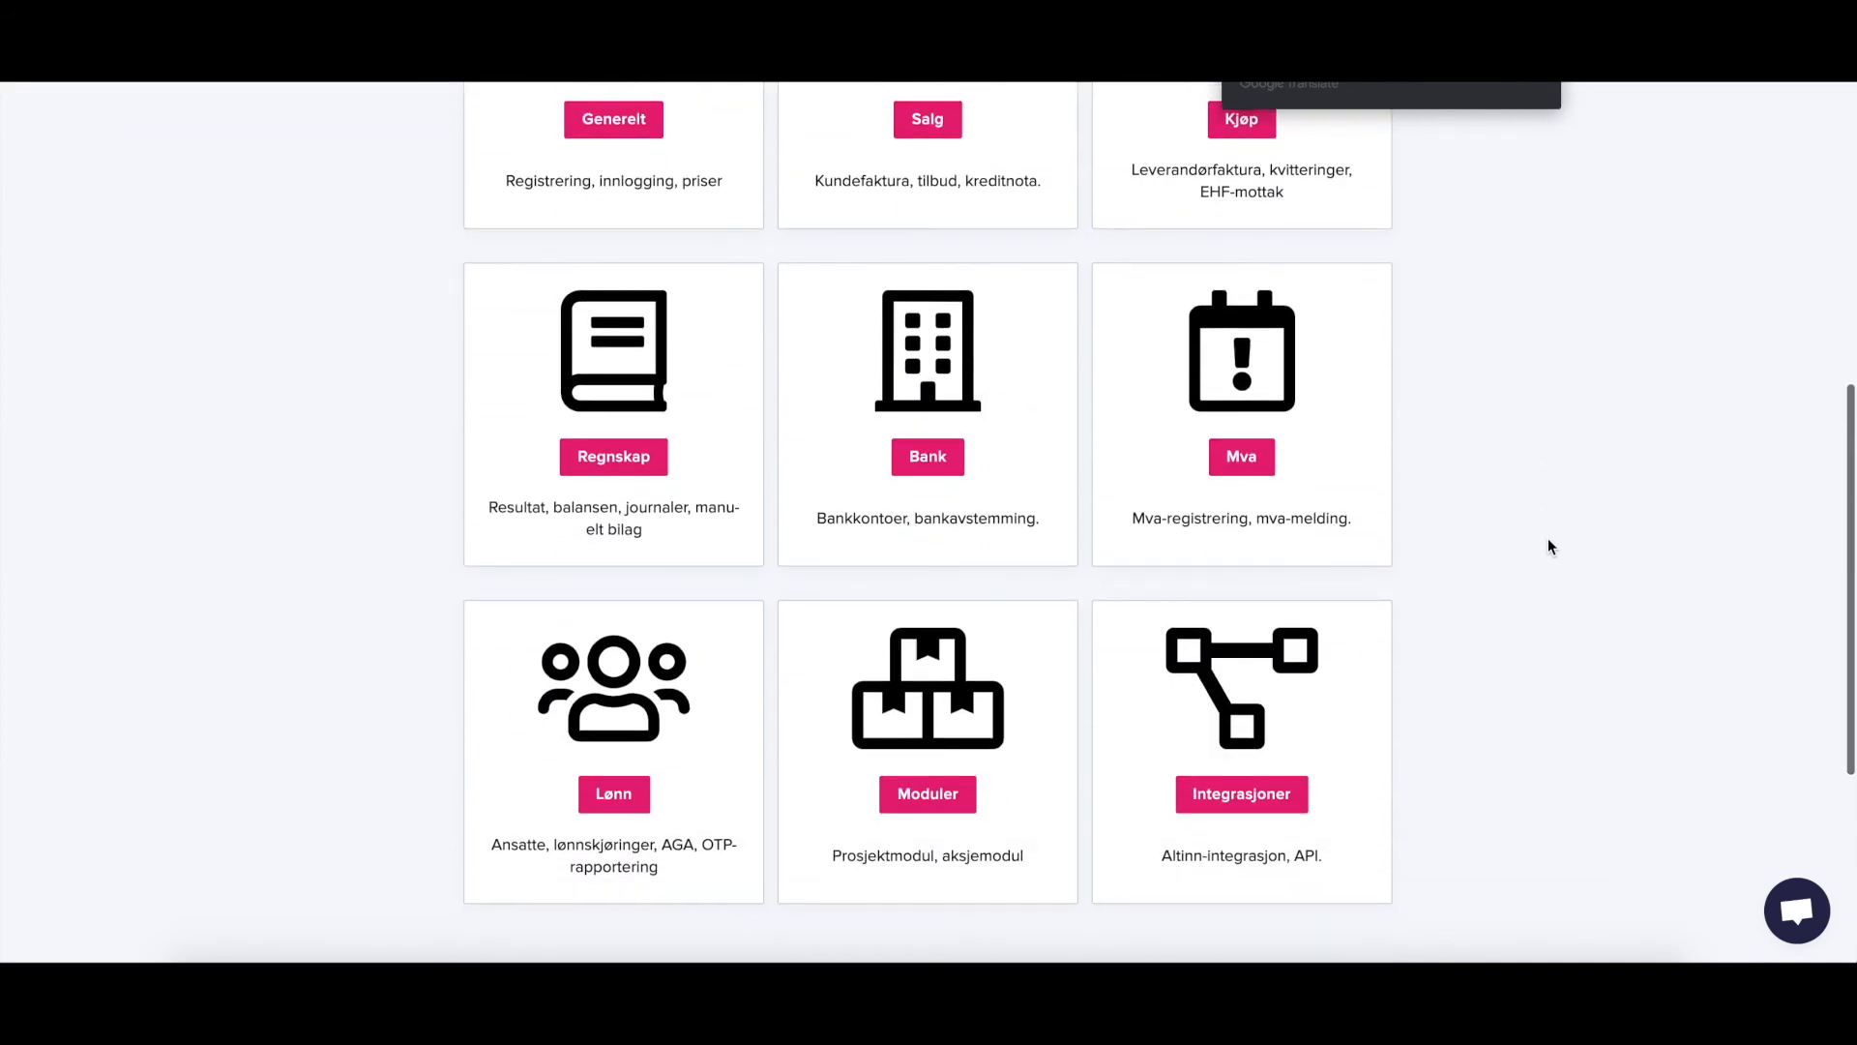
{"action": "scroll", "coordinate": [1548, 547], "scroll_direction": "up", "scroll_amount": 1}
{"action": "scroll", "coordinate": [1548, 545], "scroll_direction": "up", "scroll_amount": 7}
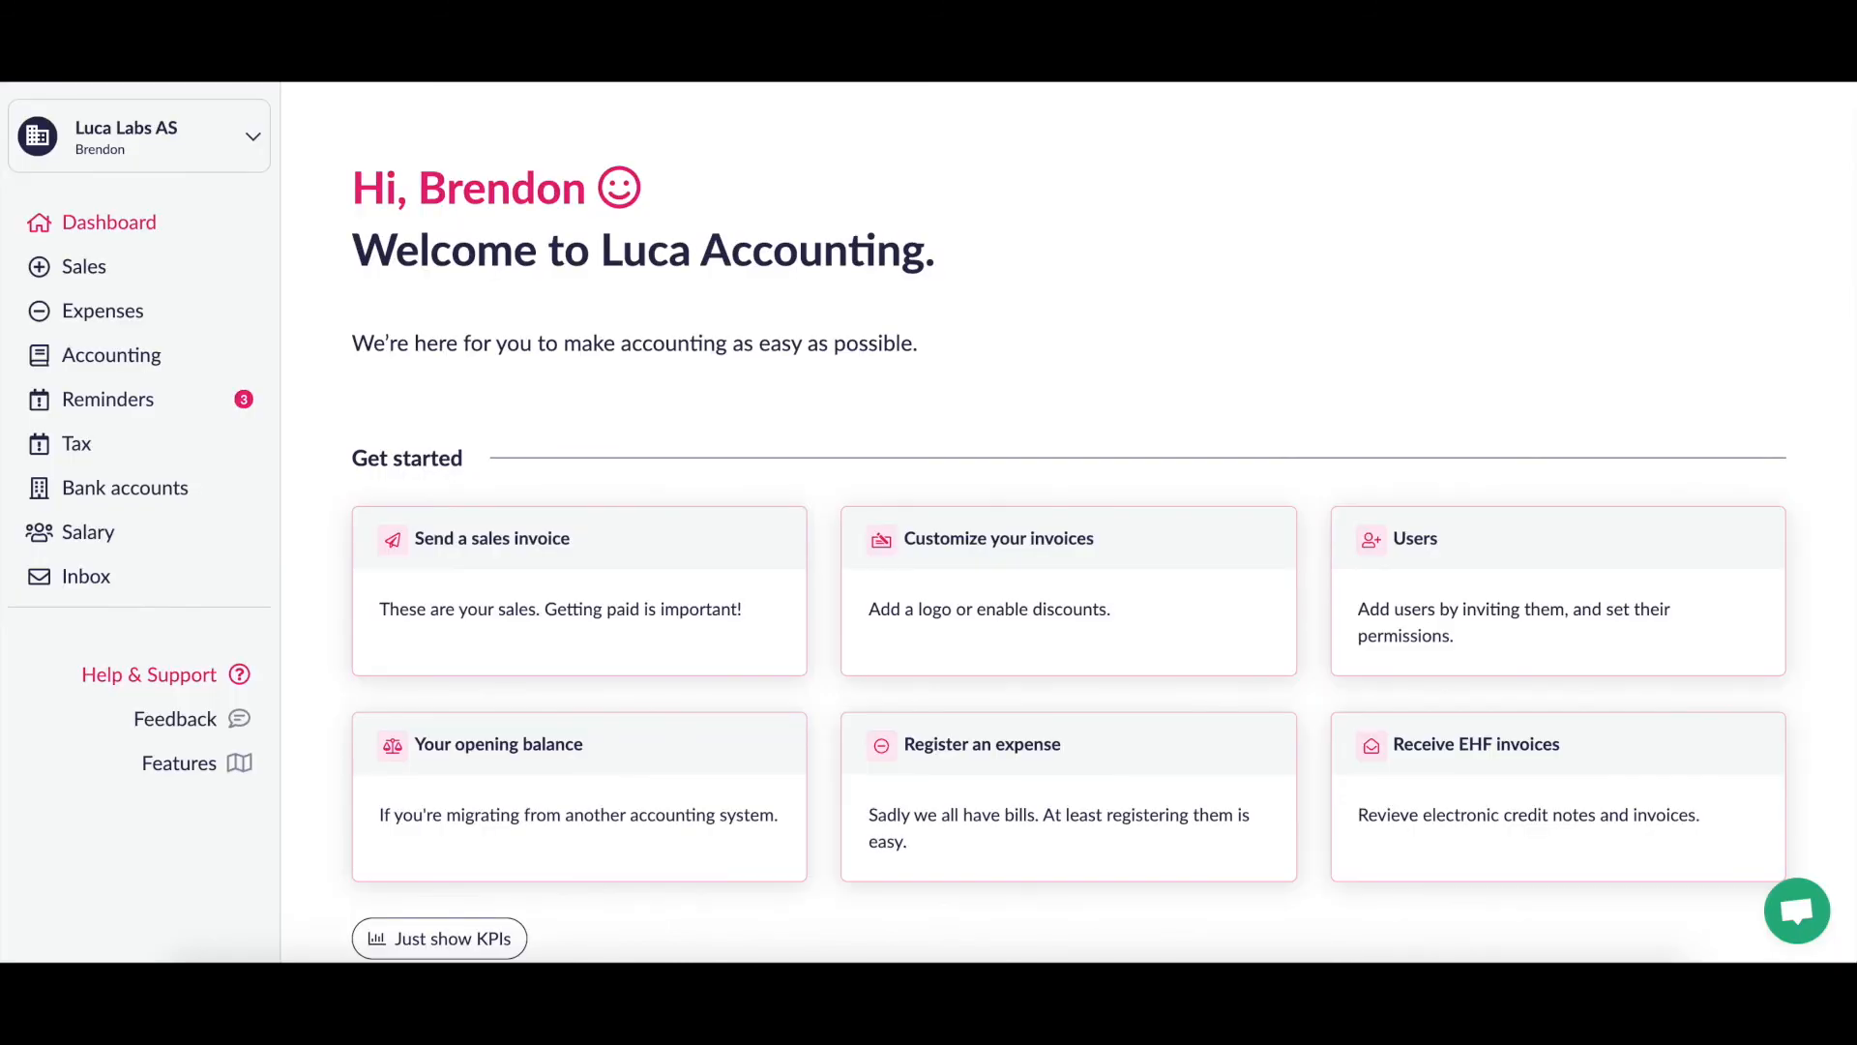
{"action": "scroll", "coordinate": [1297, 306], "scroll_direction": "down", "scroll_amount": 1}
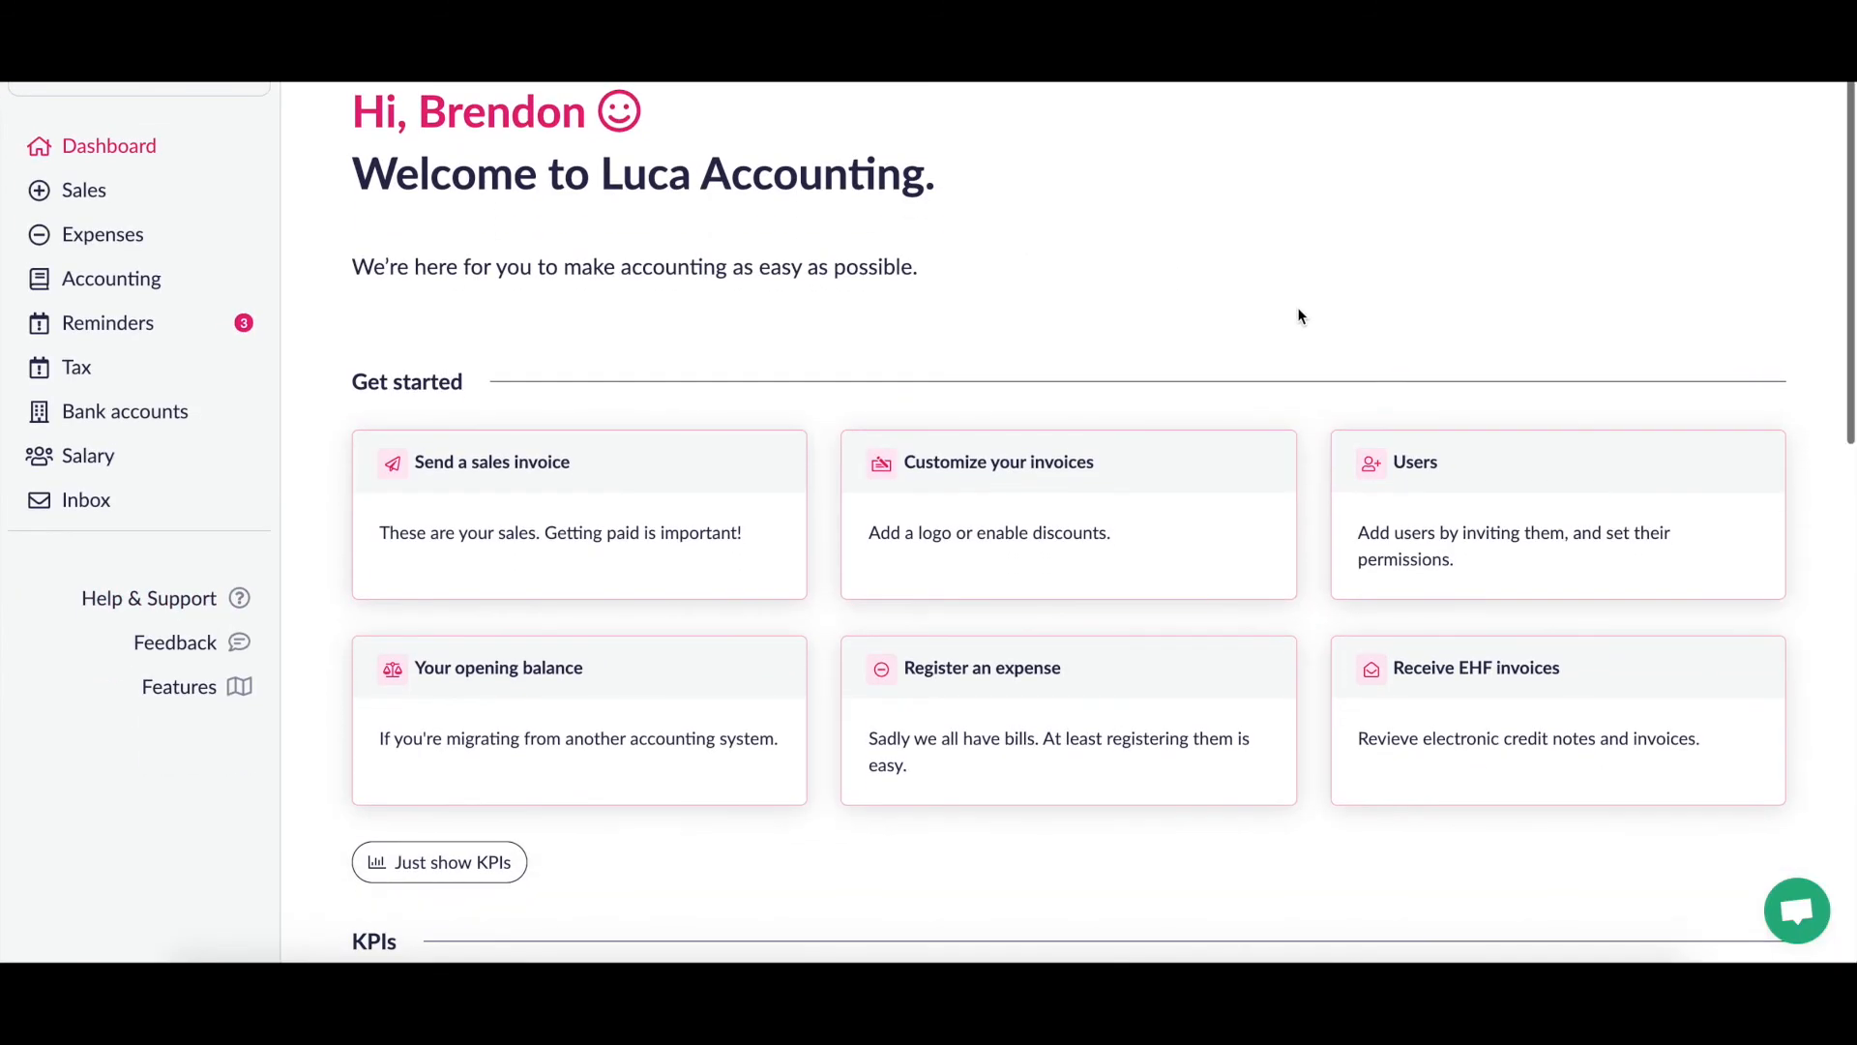
{"action": "scroll", "coordinate": [1297, 315], "scroll_direction": "down", "scroll_amount": 1}
{"action": "scroll", "coordinate": [1299, 315], "scroll_direction": "up", "scroll_amount": 2}
{"action": "scroll", "coordinate": [1299, 315], "scroll_direction": "down", "scroll_amount": 2}
{"action": "scroll", "coordinate": [1299, 315], "scroll_direction": "up", "scroll_amount": 2}
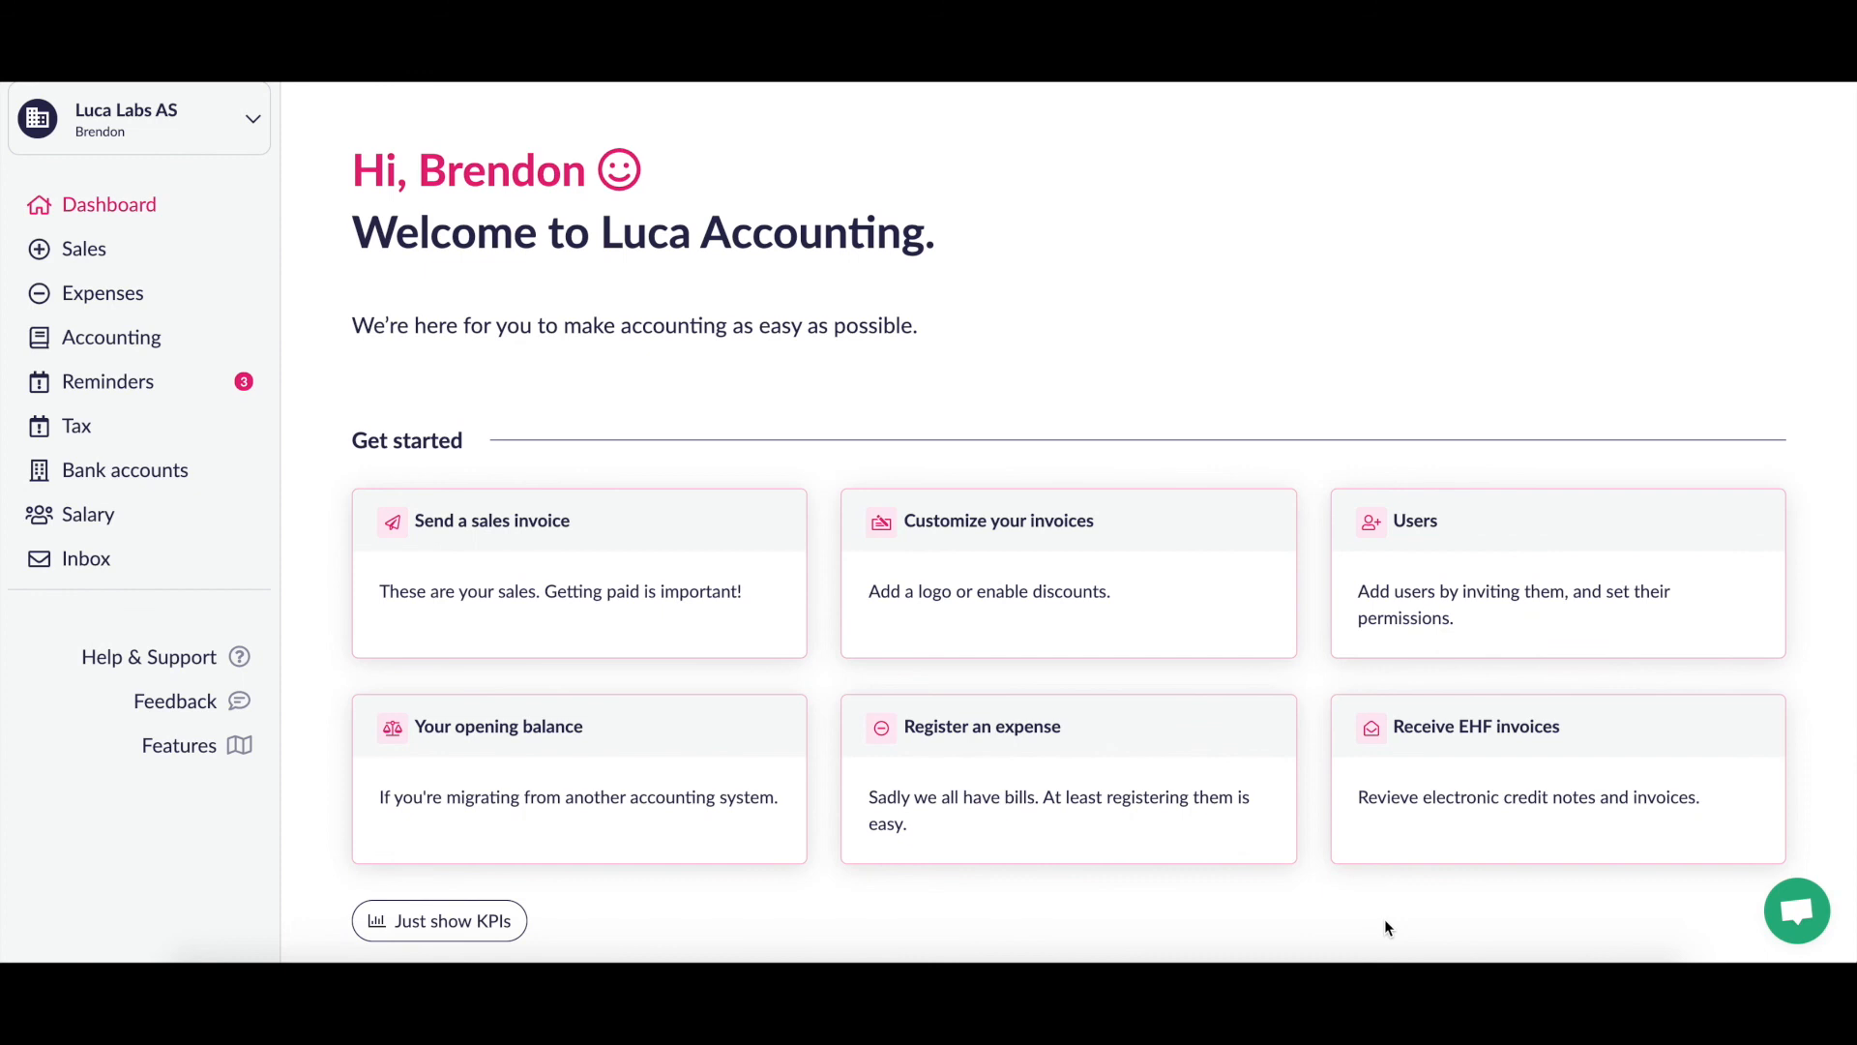
{"action": "scroll", "coordinate": [1385, 921], "scroll_direction": "up", "scroll_amount": 1}
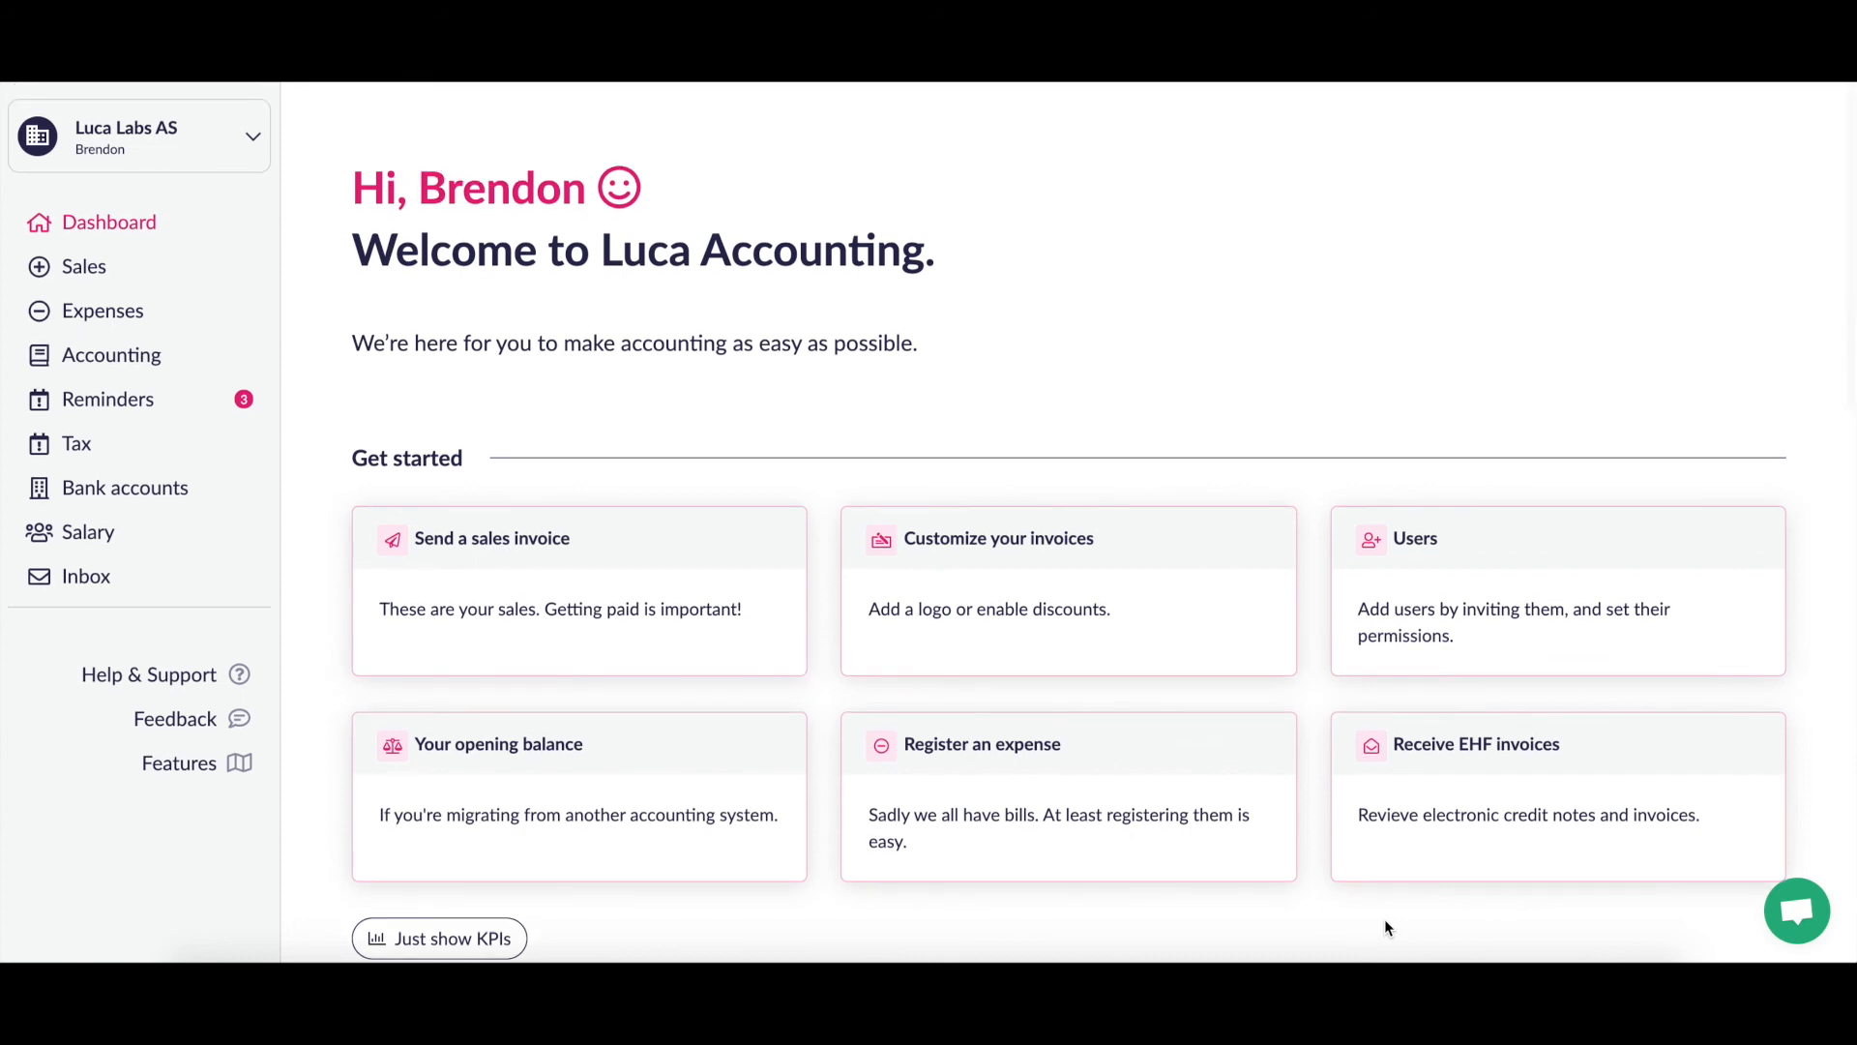